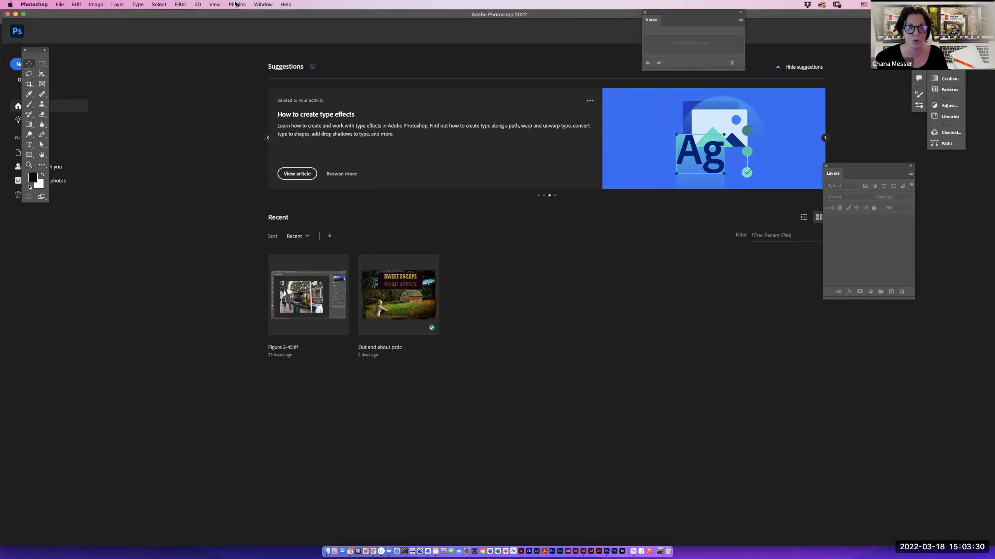
Reset the Stream workspace to its saved panel layout.
left_click(263, 4)
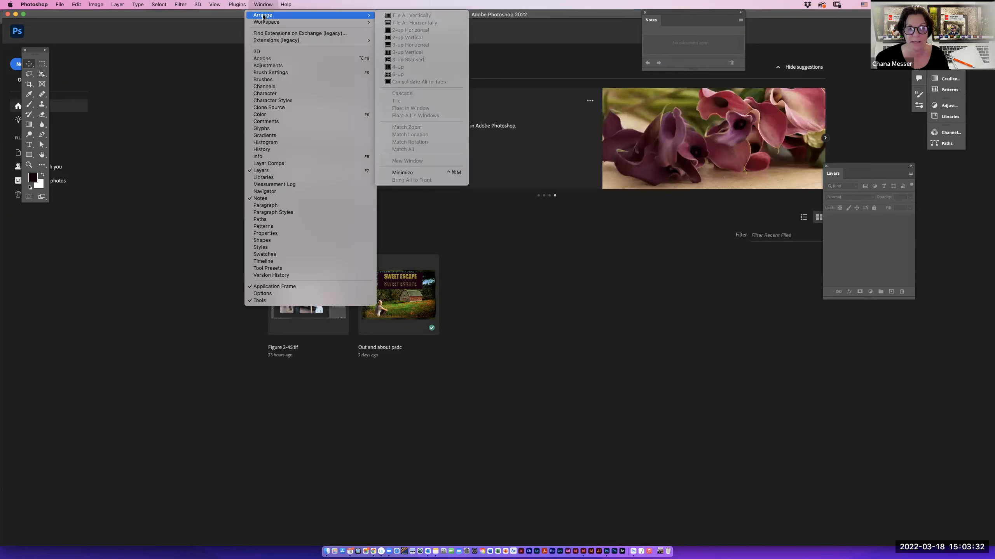
mouse_move(265, 23)
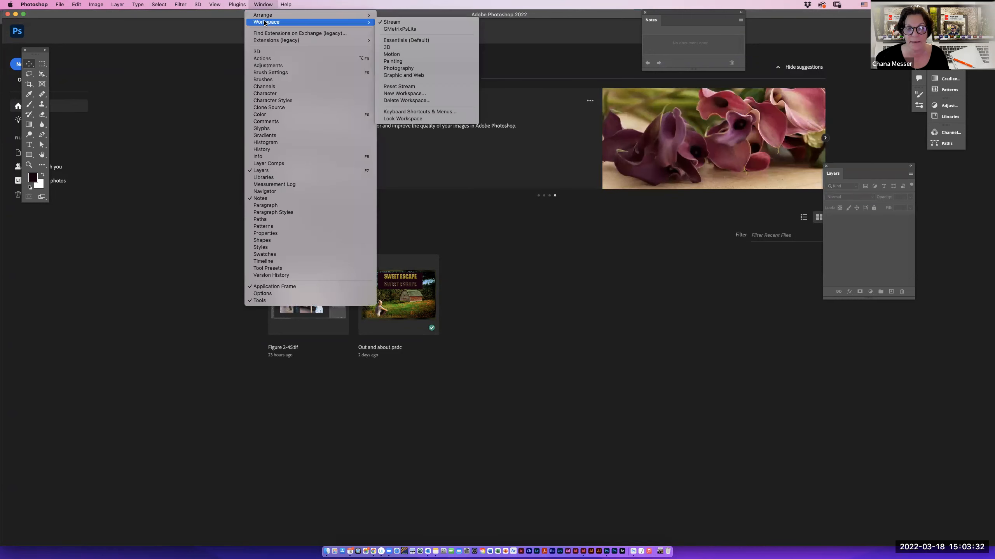
left_click(426, 90)
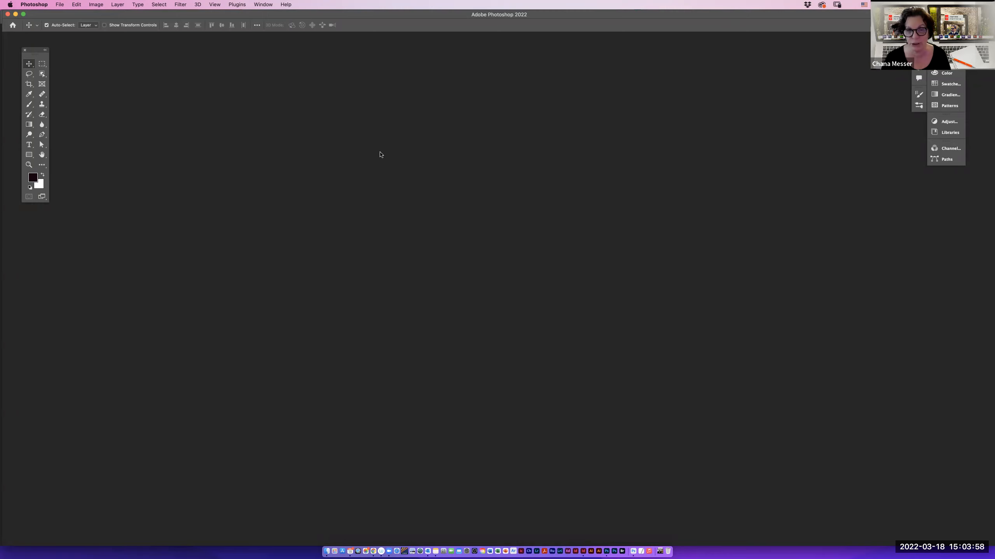
Create a new landscape 11 x 8.5 inch artboard document at 300 pixels/inch in RGB Color with a white background.
left_click(59, 4)
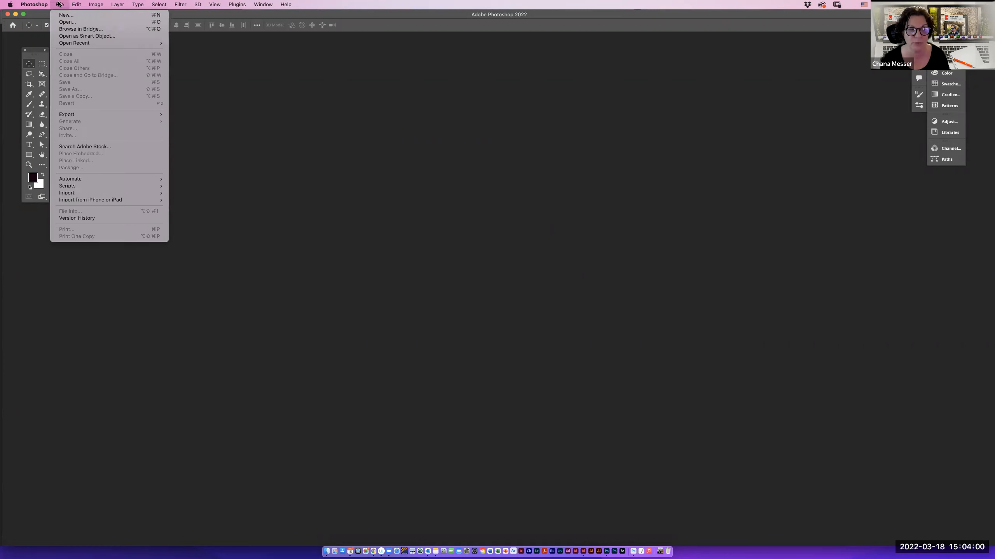
left_click(62, 16)
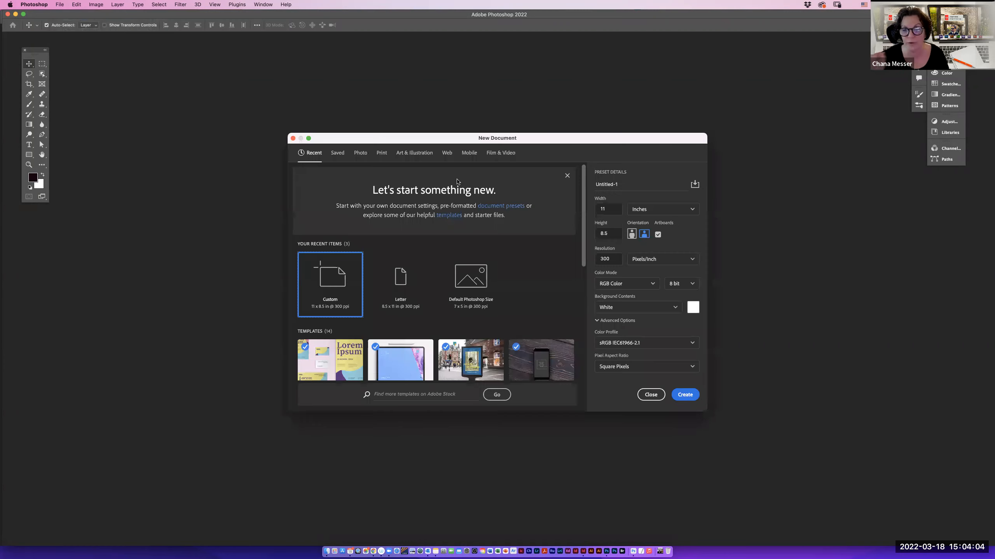
left_click(685, 393)
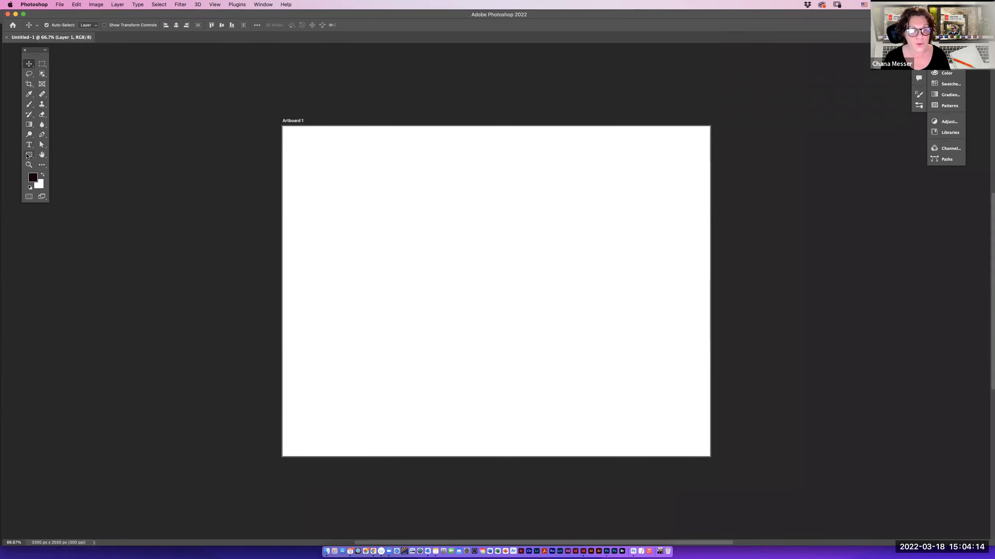
Draw an ellipse shape about 1552 x 1417 px near the middle of the artboard.
left_click(27, 155)
left_click(64, 161)
left_click_drag(409, 216, 610, 400)
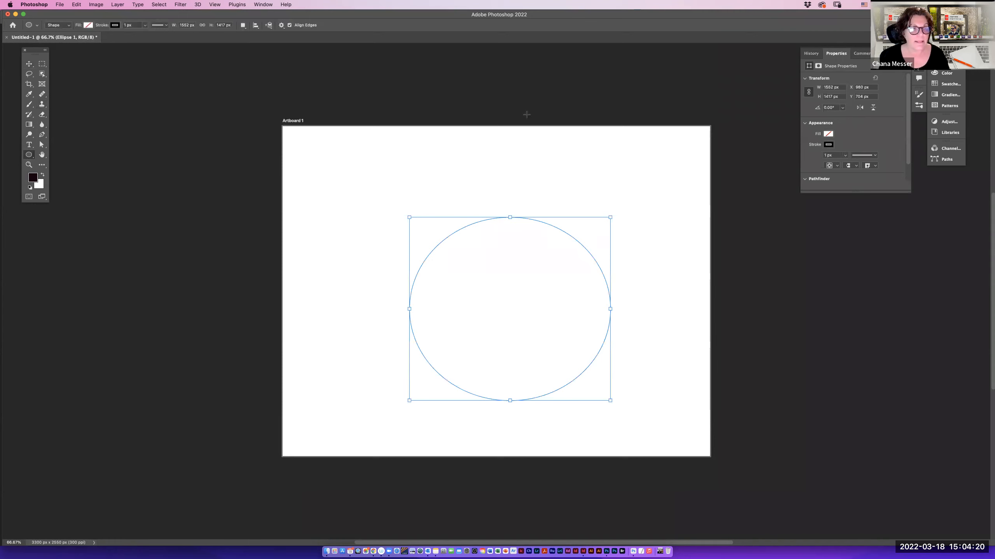
Fill the ellipse with pink from the recently used colors and switch to the Move tool.
left_click(87, 26)
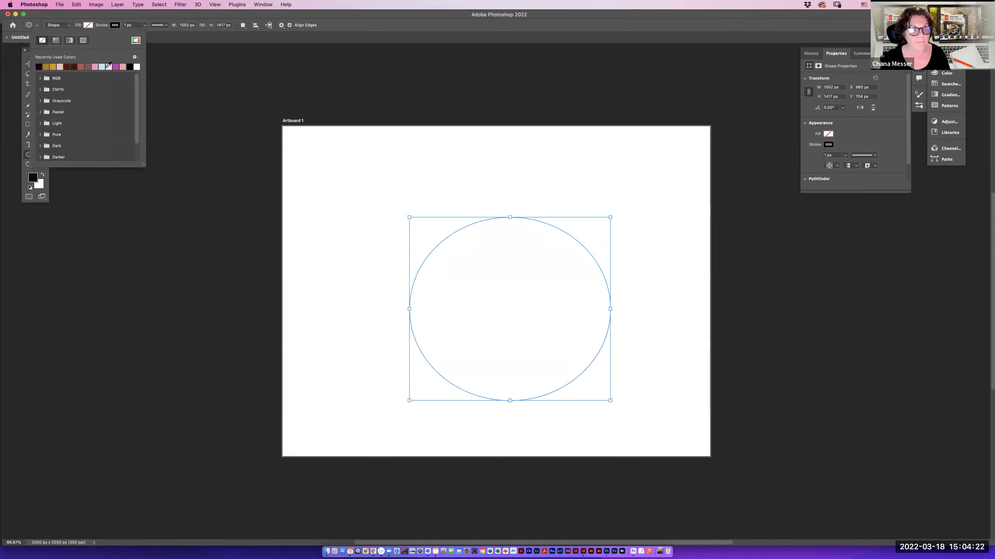
left_click(95, 67)
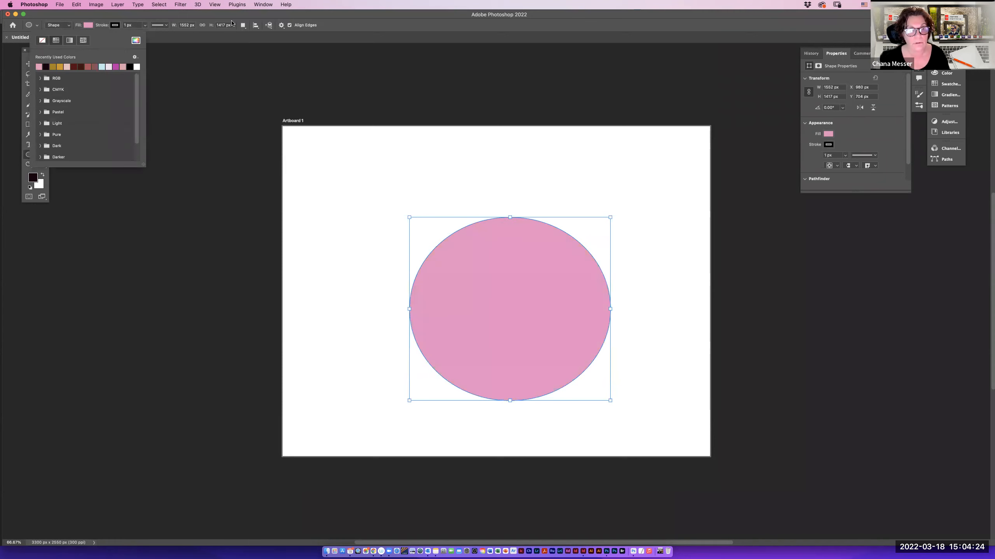
key("Escape")
key("v")
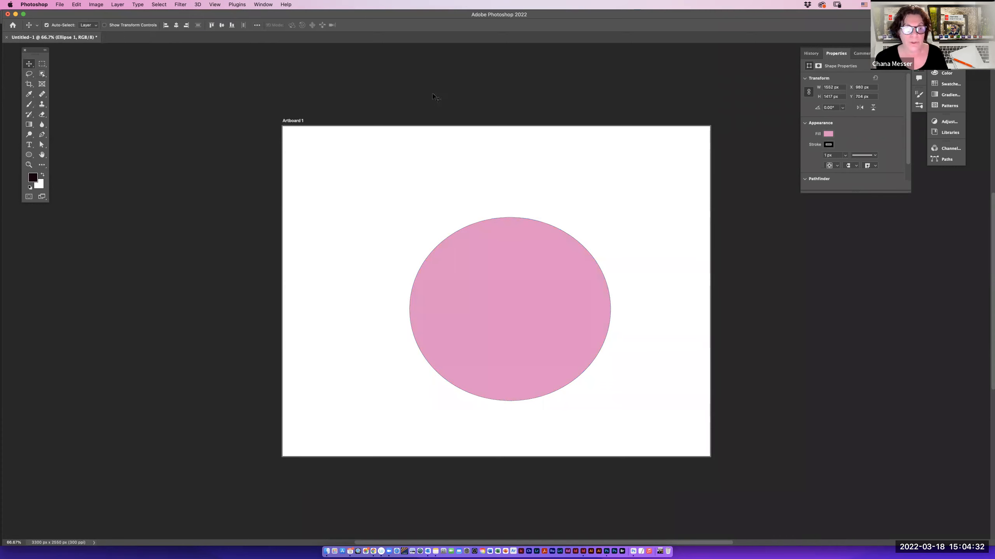
Place spring 2.jpg from the EXTRA IMAGES folder in Weekly Assets_PS as an embedded image on the artboard.
left_click(59, 4)
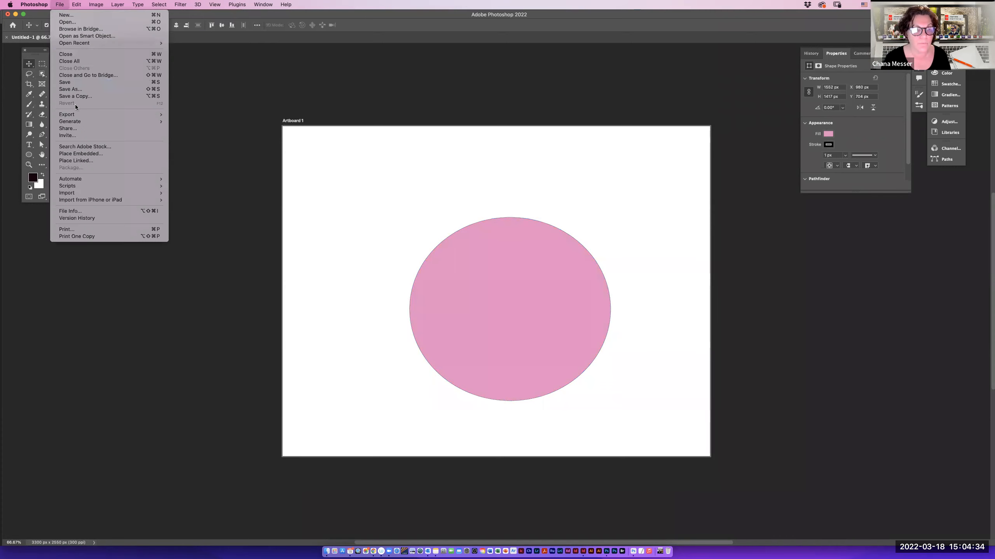
left_click(398, 148)
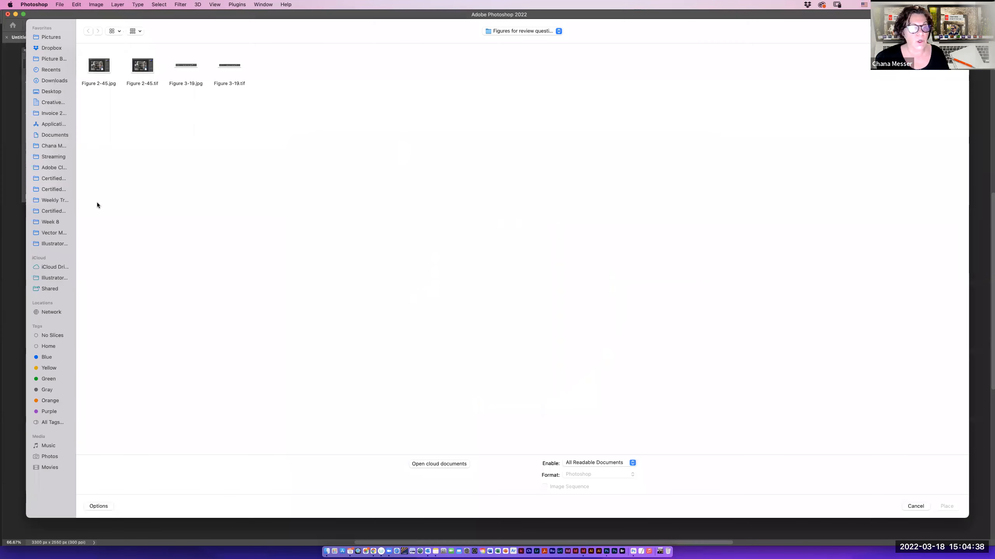
left_click(55, 179)
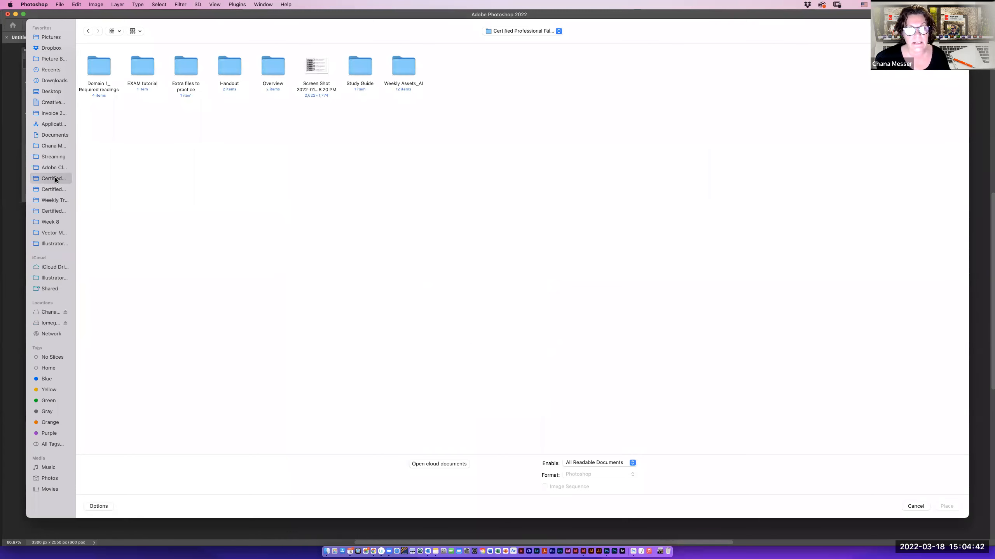
left_click(55, 192)
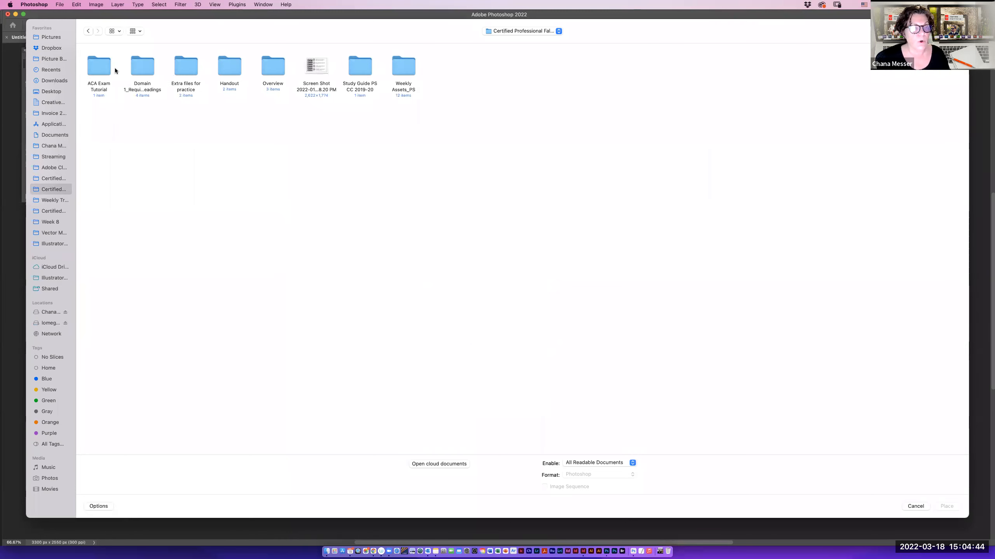
double_click(396, 65)
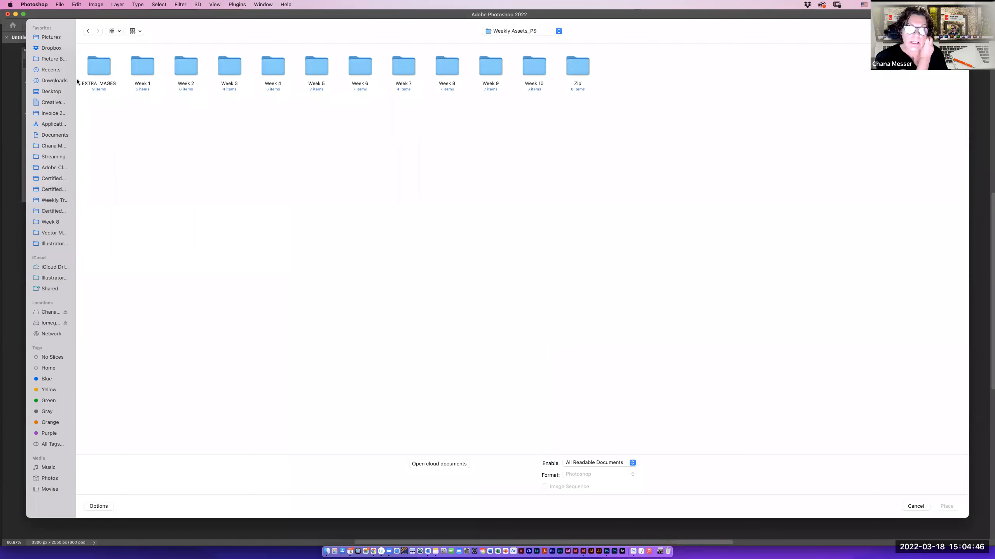
double_click(99, 71)
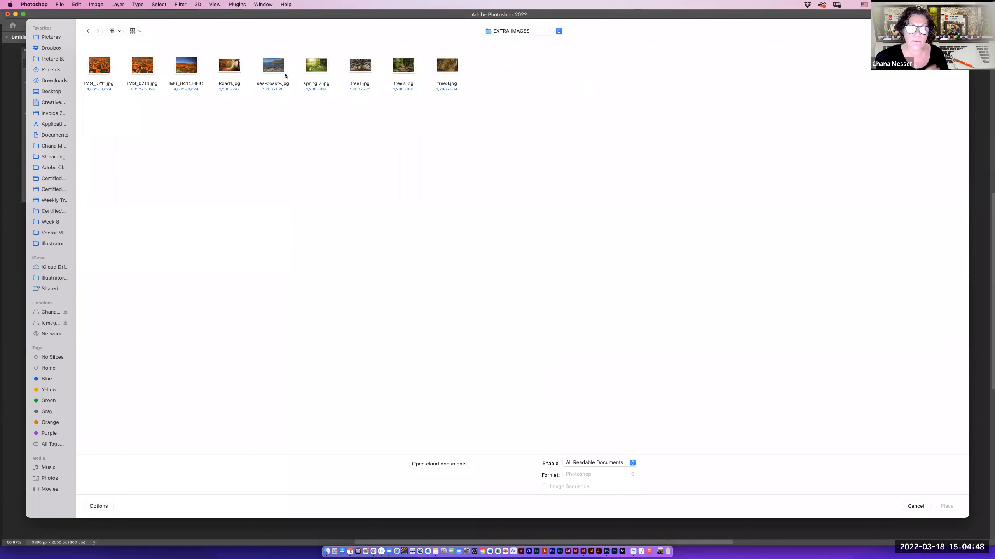
left_click(299, 68)
key("Return")
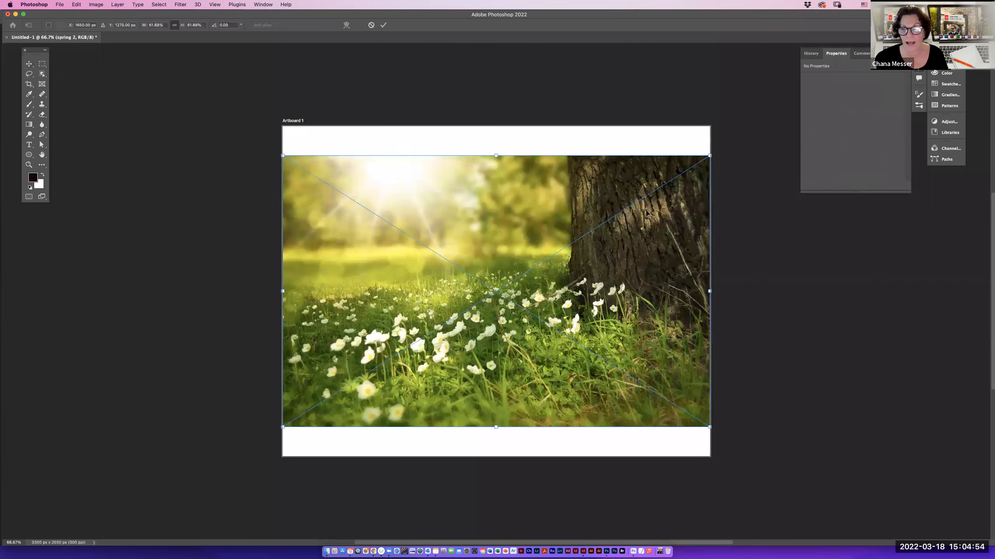
key("Return")
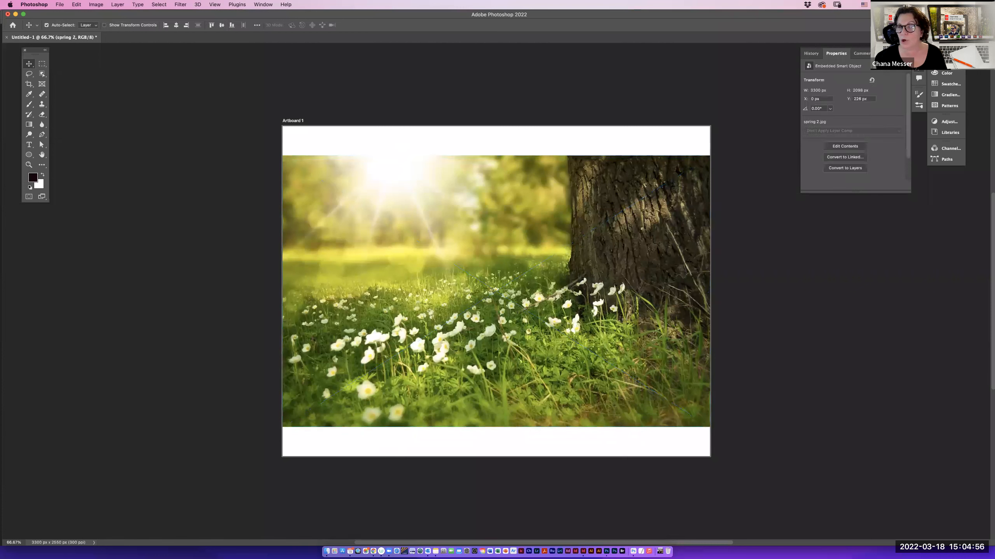
Show an enlarged Layers panel and clip the spring 2 layer to the Ellipse 1 layer.
key("F7")
left_click_drag(879, 140, 879, 374)
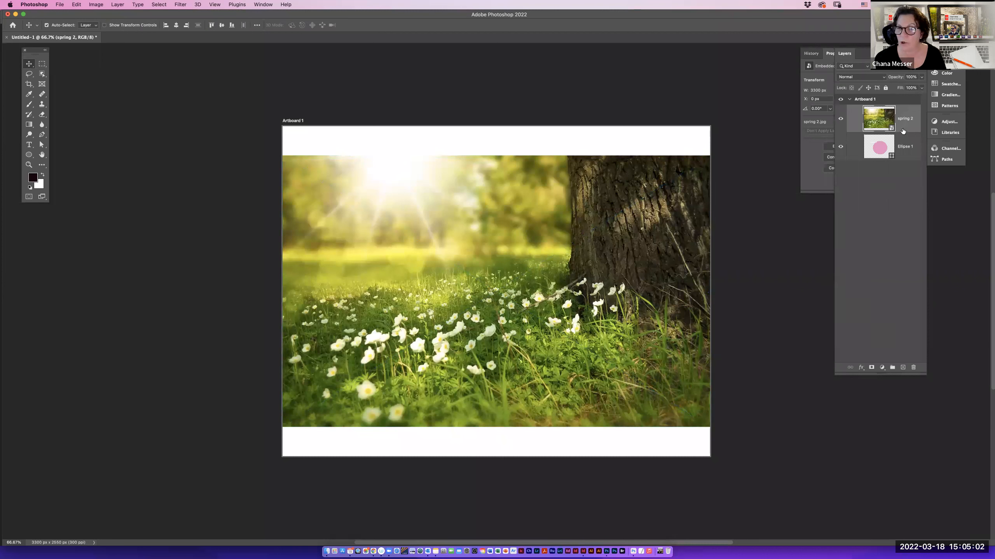
left_click(902, 130, "alt")
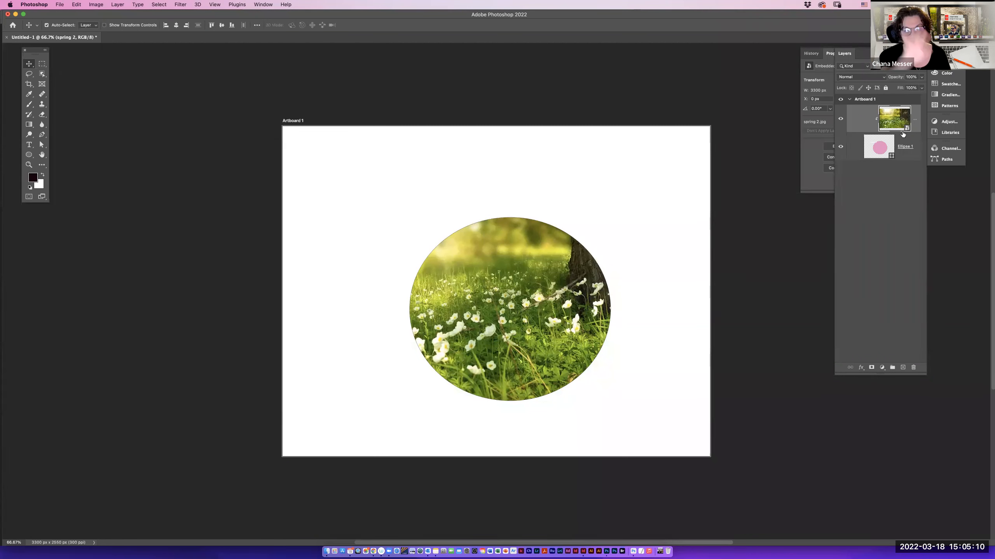
Sketch an open four-point arc over the top of the ellipse with the Curvature Pen tool.
left_click(42, 135)
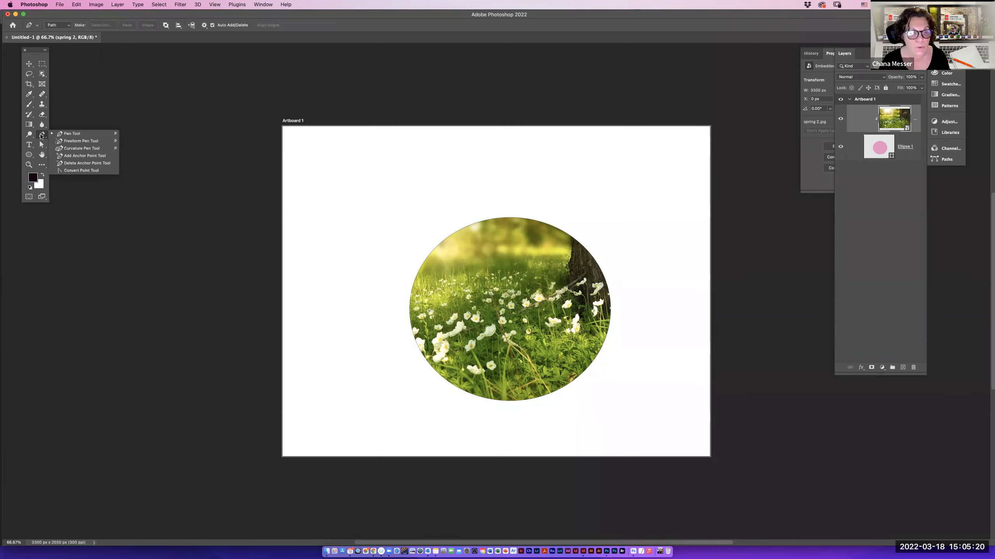
left_click(67, 149)
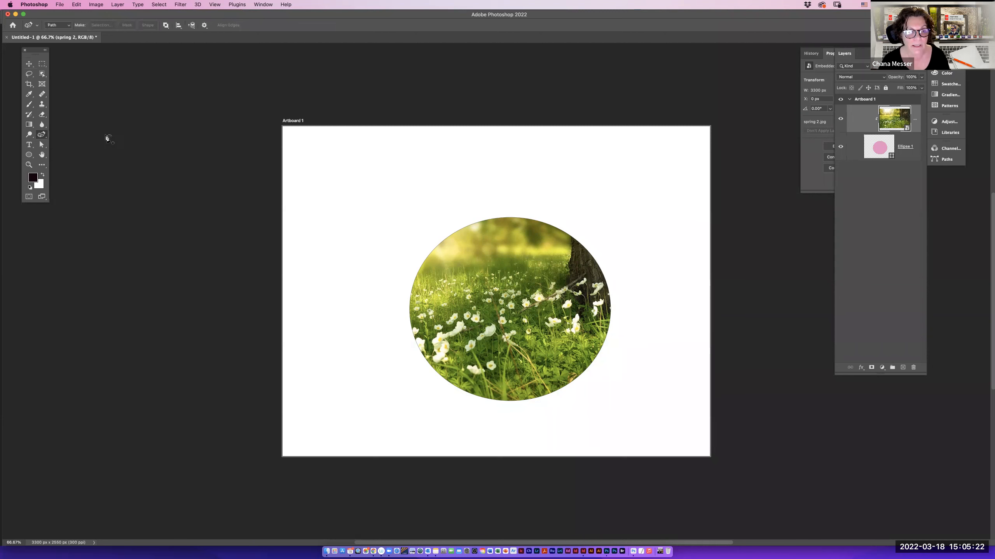
left_click(620, 262)
left_click(521, 196)
left_click(425, 223)
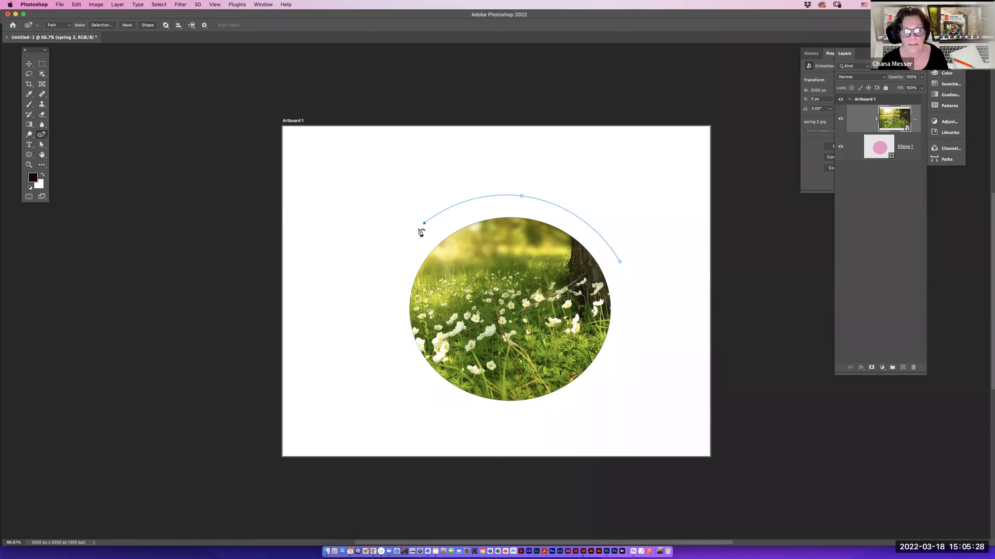
left_click(408, 250)
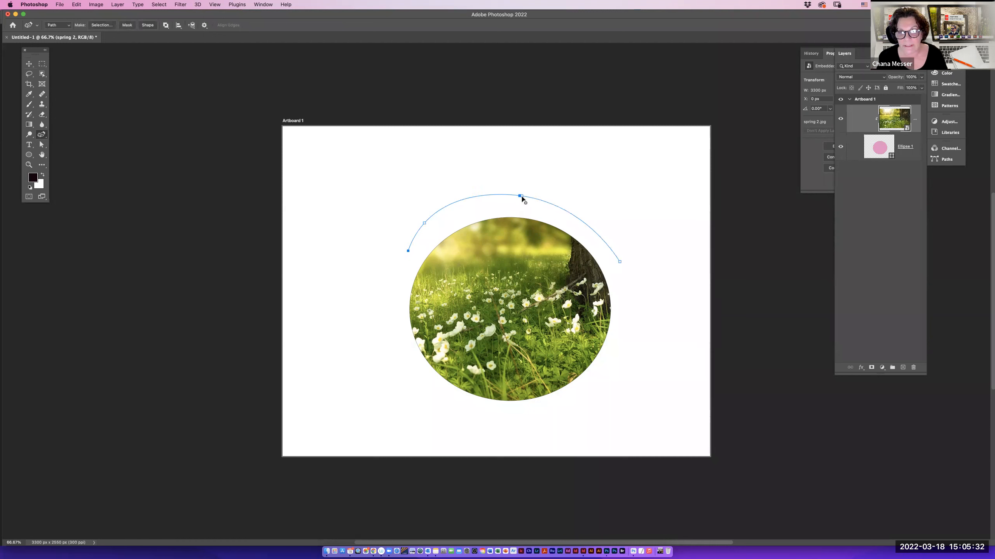
Round the arc by shifting its upper anchor point outward, and move the whole path down closer to the ellipse.
left_click_drag(521, 197, 553, 191)
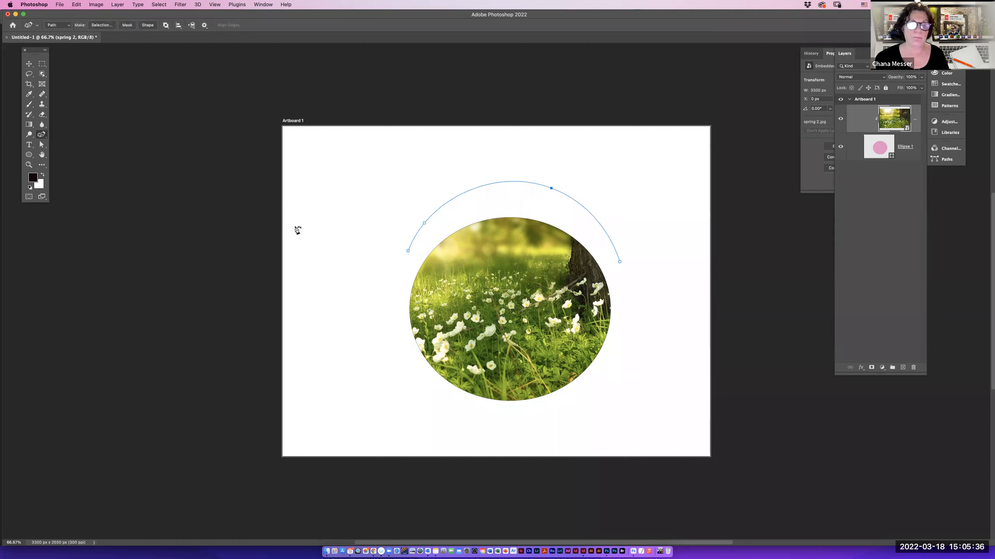
left_click_drag(43, 147, 69, 145)
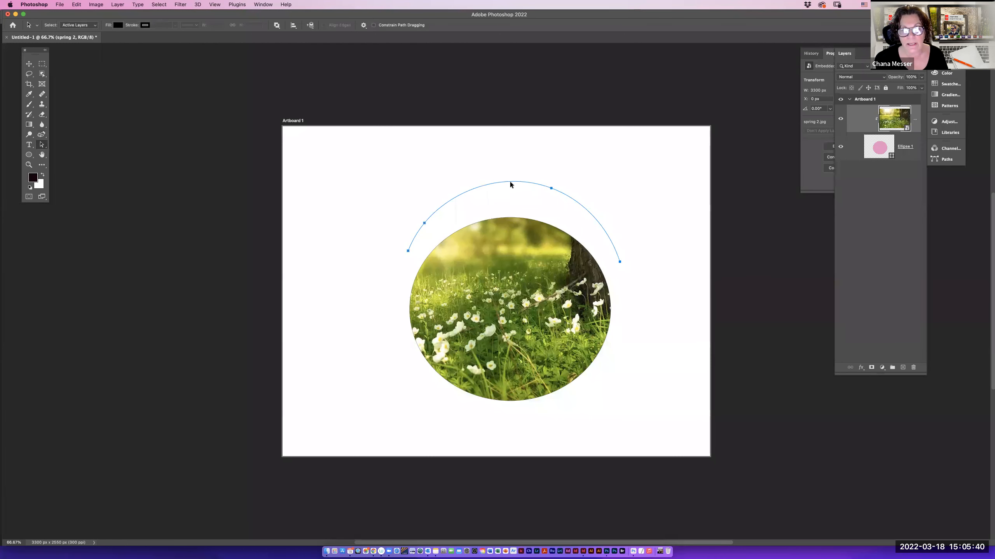
left_click_drag(510, 180, 505, 207)
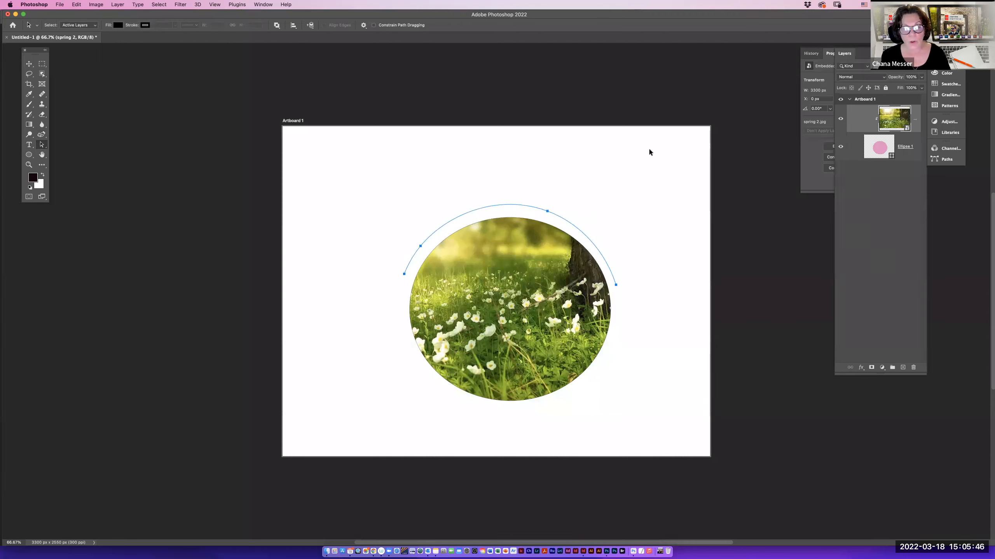
Apply Drop Shadow and Bevel & Emboss layer styles to the Ellipse 1 layer.
double_click(916, 154)
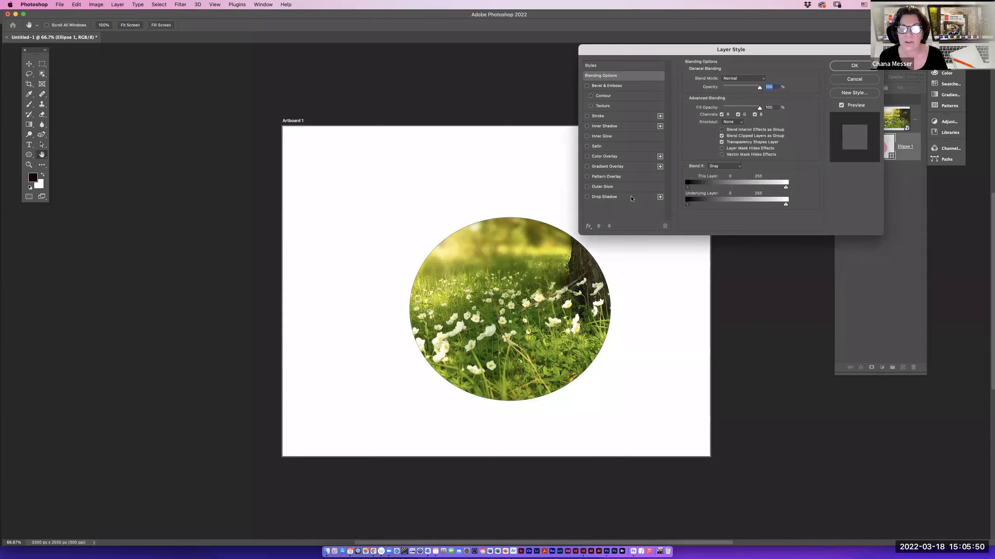
left_click(632, 198)
left_click(633, 86)
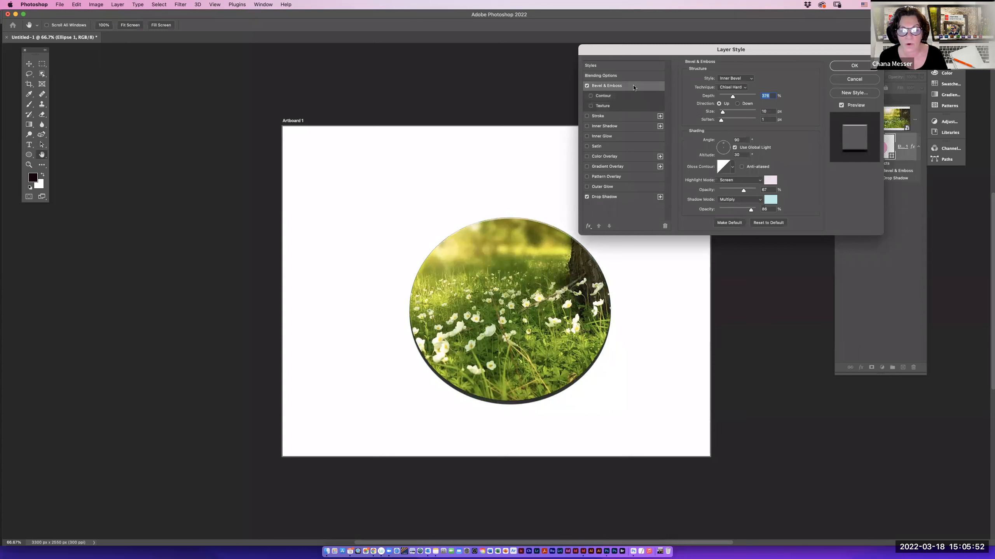
left_click(848, 67)
Add a new empty layer and place it beneath the ellipse layer.
left_click(887, 251)
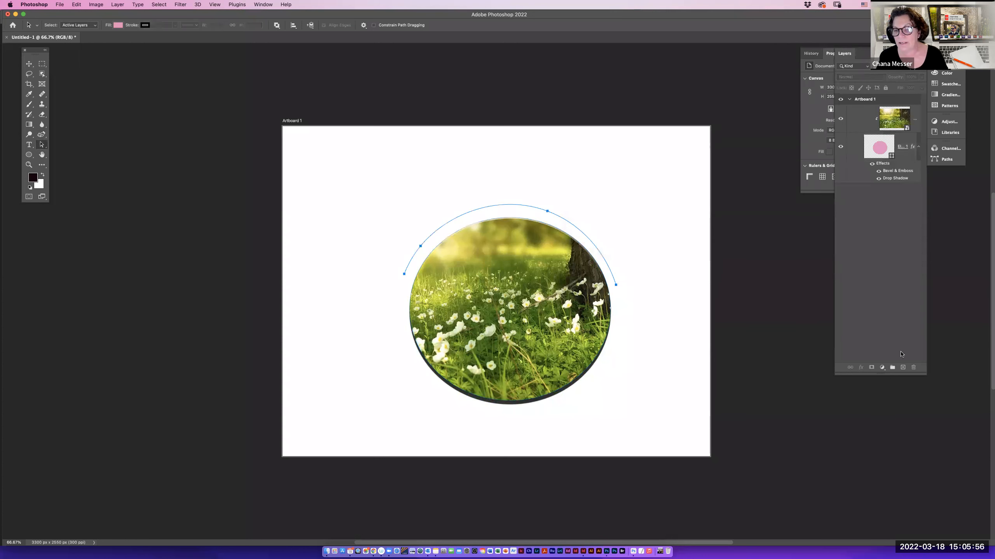
left_click(903, 368)
left_click_drag(888, 117, 880, 217)
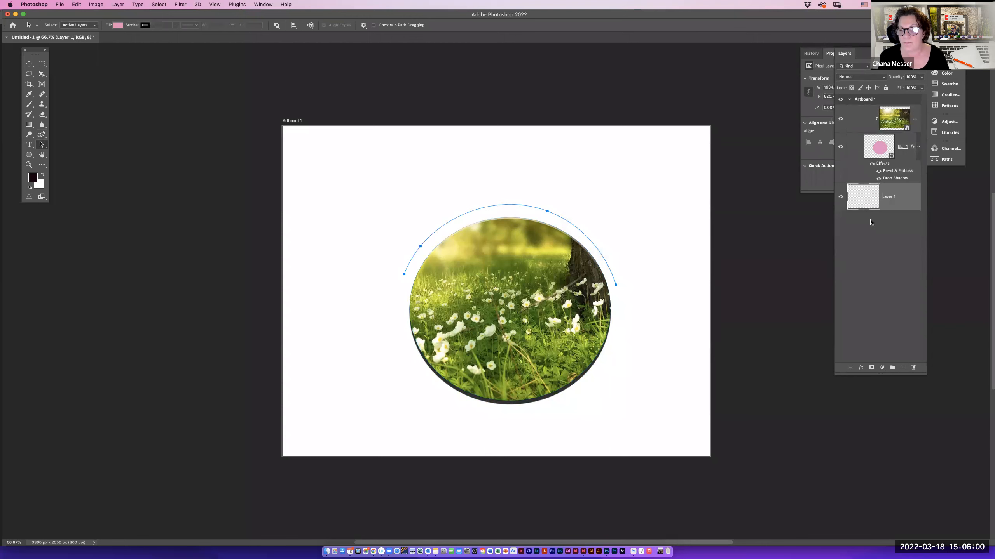
Try to apply a brown-to-green gradient preset to the new layer, and undo it.
left_click(935, 95)
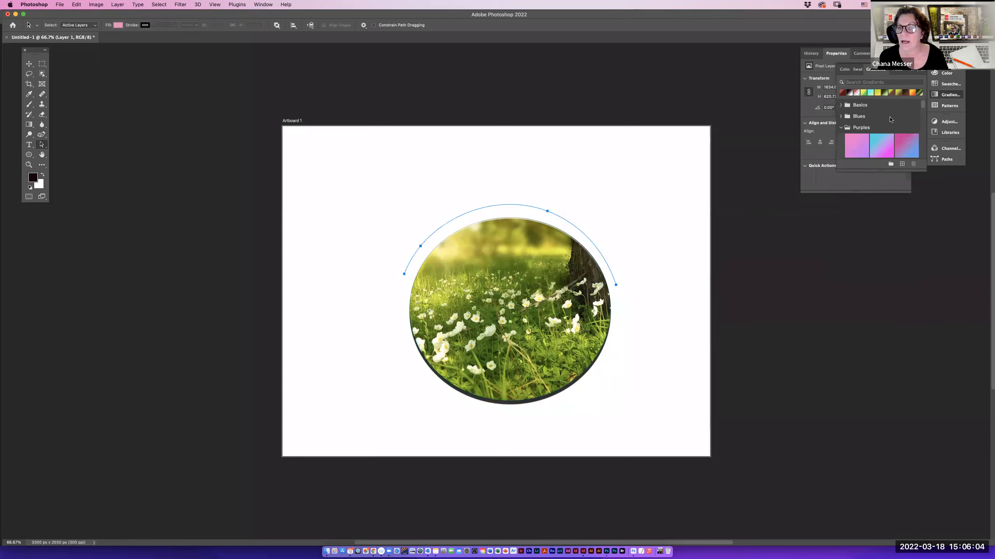
left_click(891, 92)
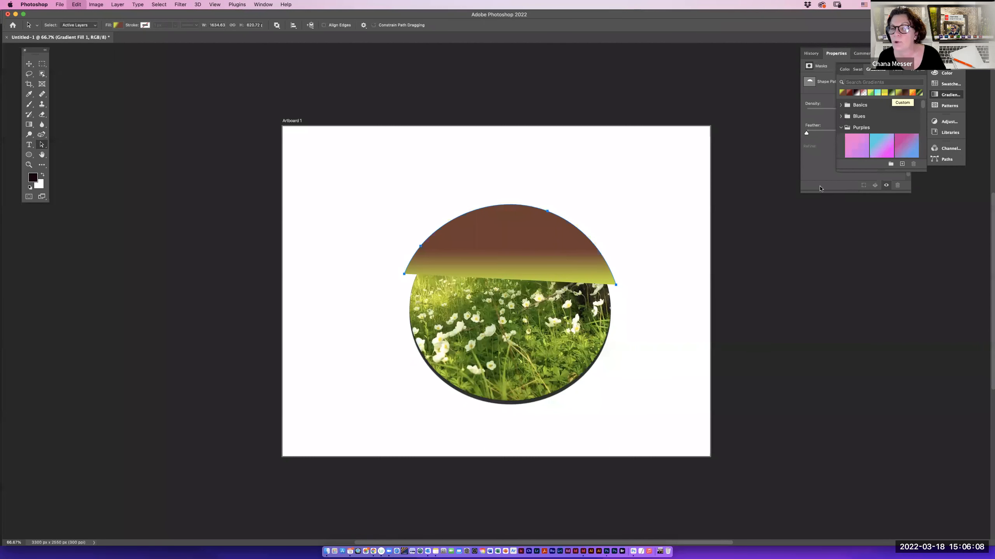
key("super+z")
Detach the Comments panel from its group and collapse the Gradients panel to bring back the Layers panel.
left_click_drag(850, 54, 730, 53)
left_click(949, 94)
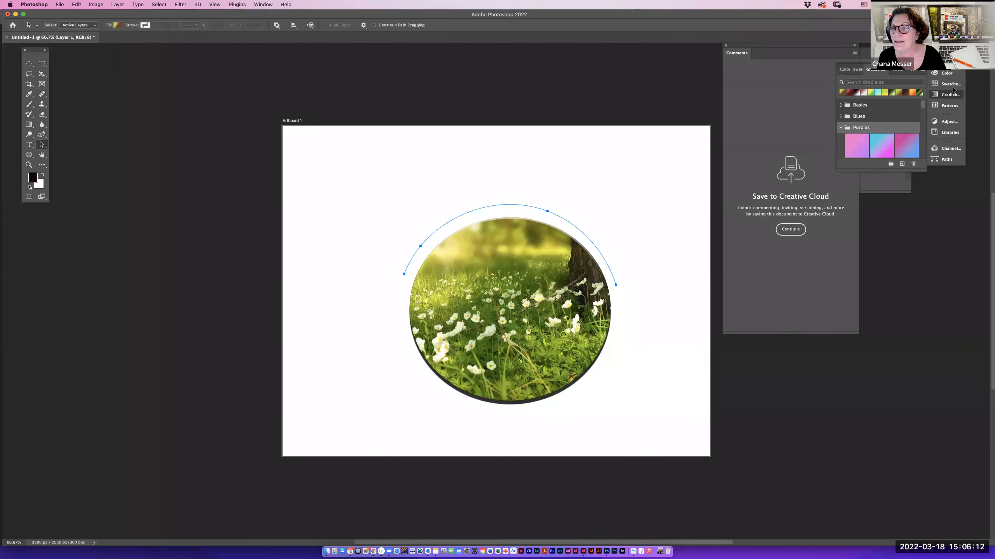
left_click(864, 215)
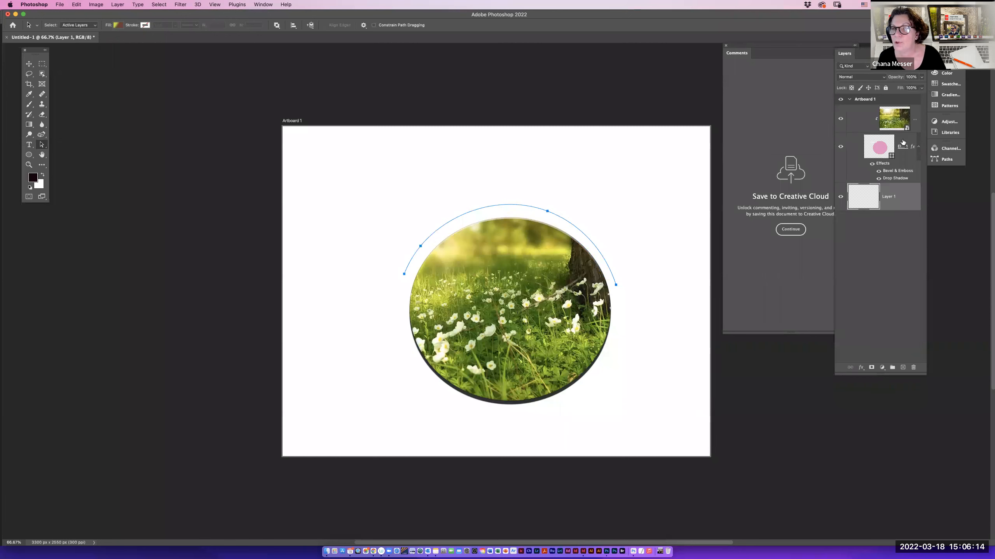
Detach the Gradients panel as a floating panel beside the canvas and bring back the Layers panel.
left_click(939, 98)
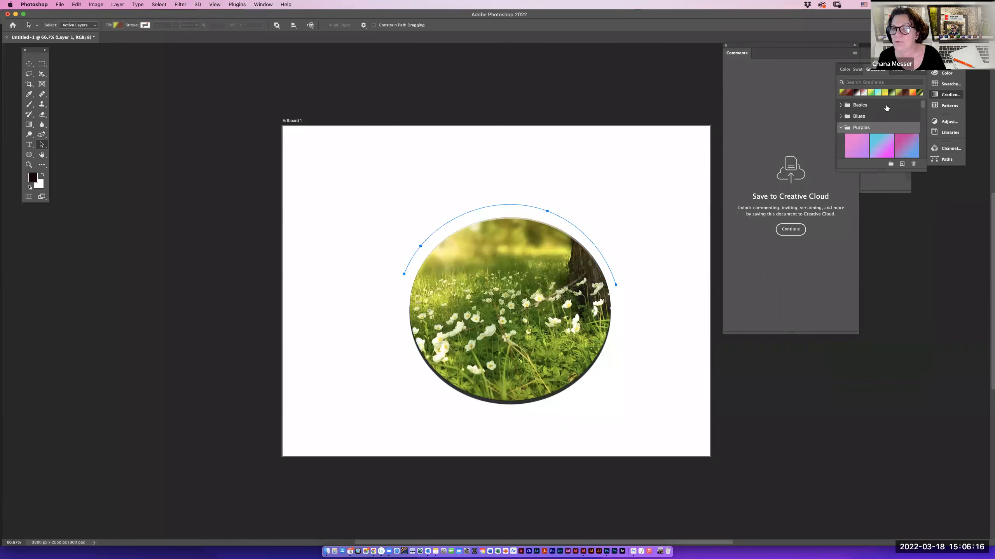
left_click_drag(876, 75, 686, 92)
left_click(871, 189)
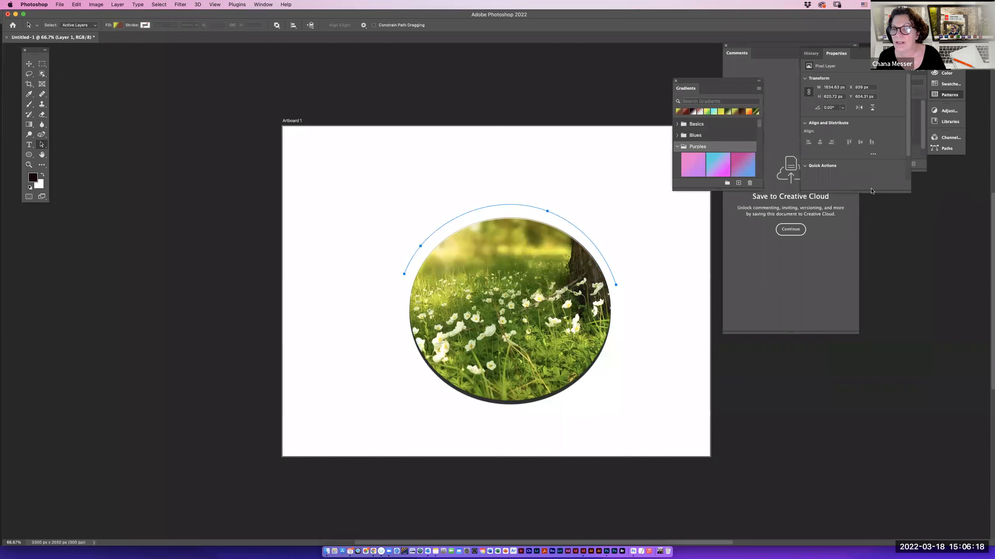
left_click_drag(923, 171, 941, 457)
key("F7")
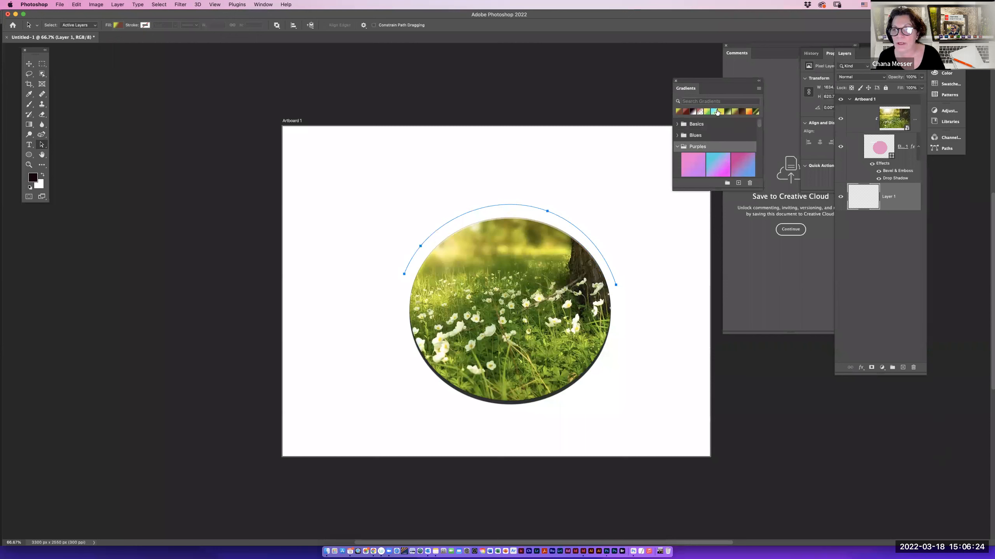
Try to apply a green-to-yellow and a yellow-to-green gradient preset to Layer 1, undoing each one.
left_click_drag(707, 112, 863, 205)
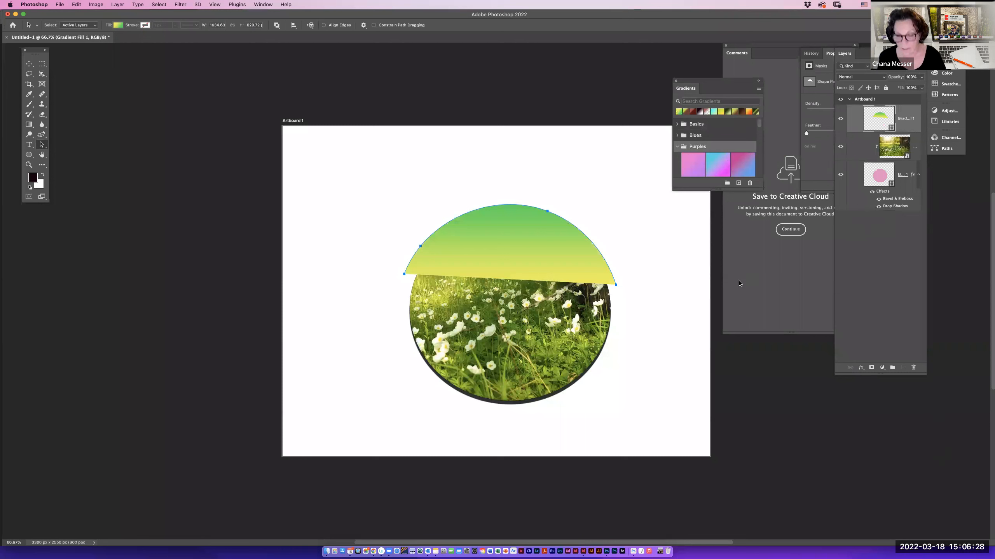
key("super+z")
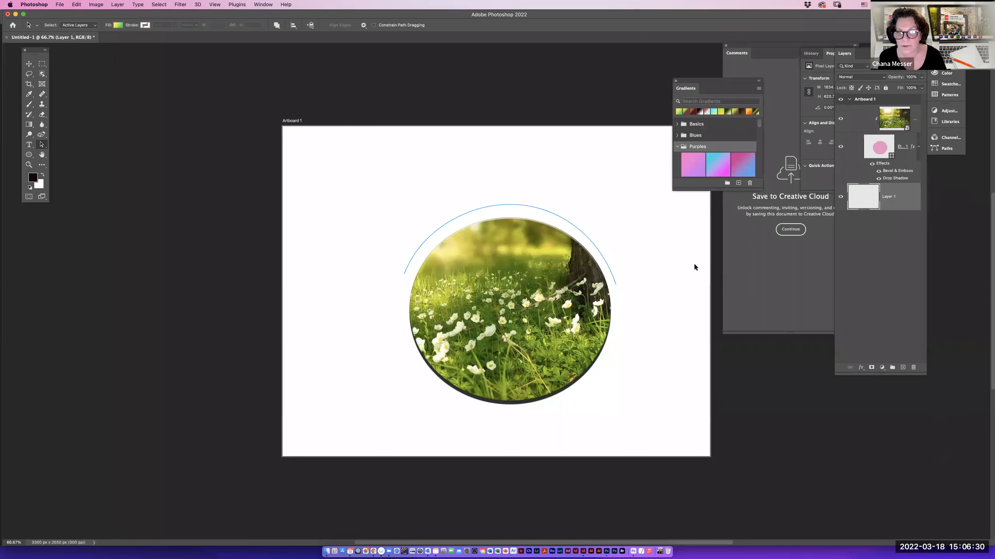
left_click_drag(720, 112, 866, 207)
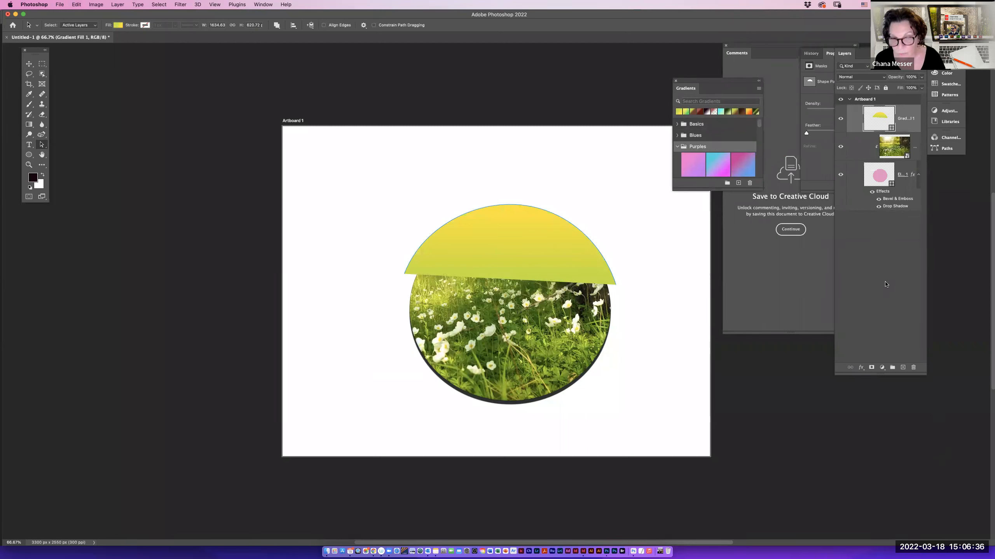
key("cmd+z")
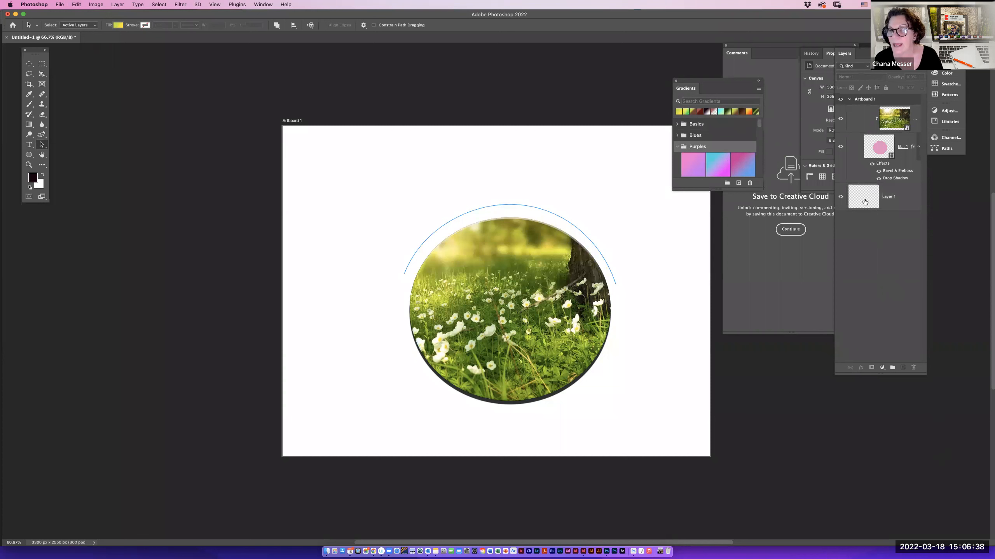
Fill Layer 1 with a vertical linear gradient from yellow-green at the artboard's top to yellow at its bottom.
left_click(865, 201)
left_click(29, 124)
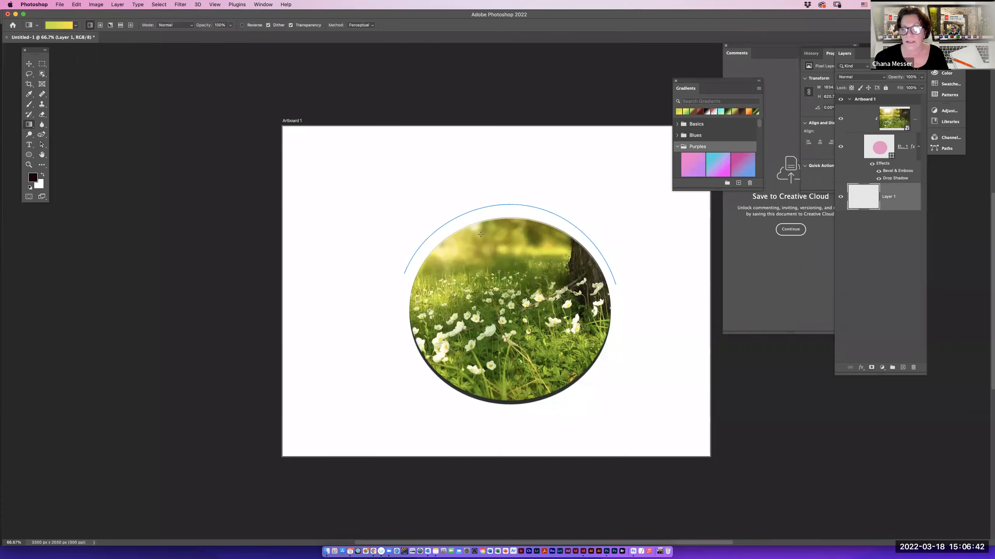
left_click_drag(508, 159, 510, 468)
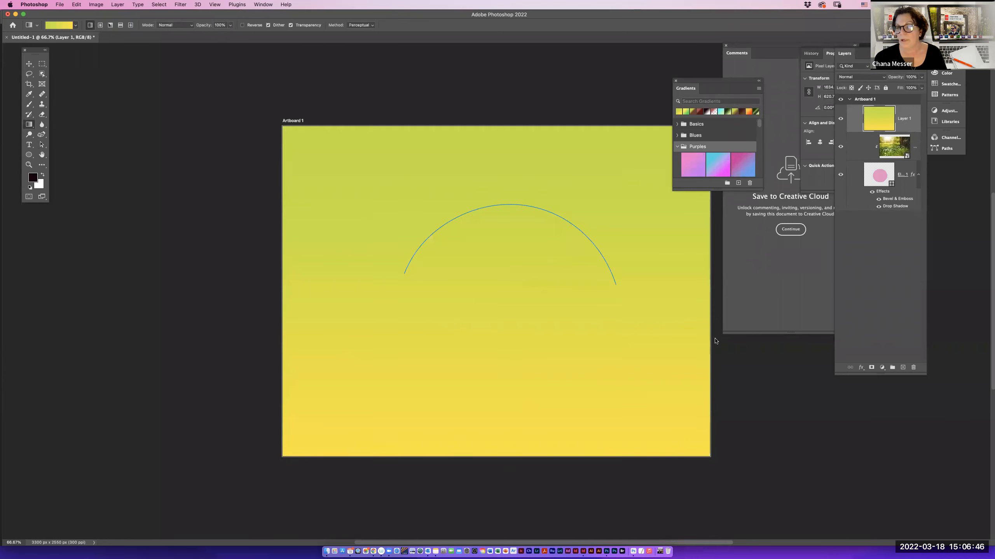
Arrange the layers with the gradient layer beneath the ellipse and clip the photo to the ellipse again.
mouse_move(888, 120)
left_mouse_down()
mouse_move(888, 214)
mouse_move(876, 206)
mouse_move(880, 129)
mouse_move(868, 133)
mouse_move(877, 225)
mouse_move(893, 110)
left_mouse_up()
left_click_drag(877, 179, 875, 138)
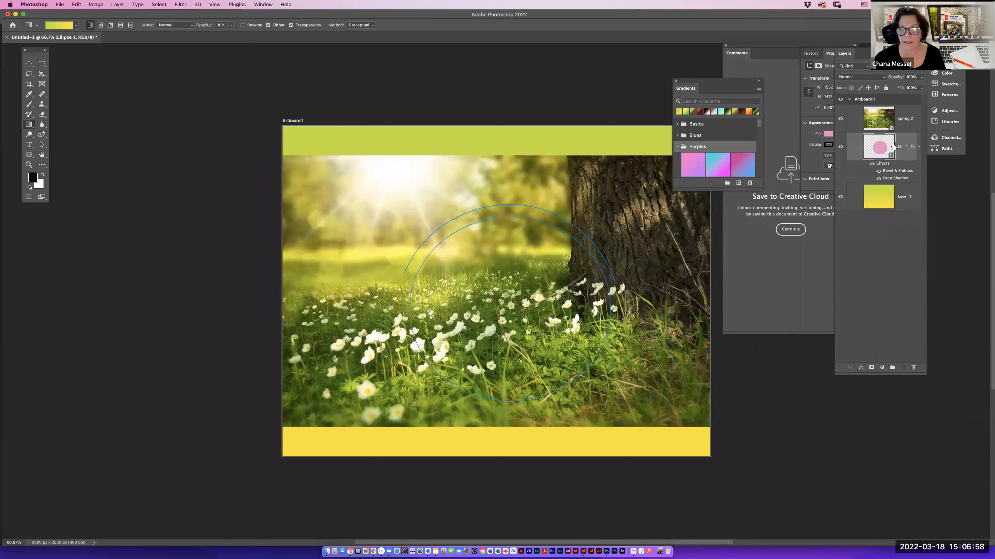
left_click(885, 131, "alt")
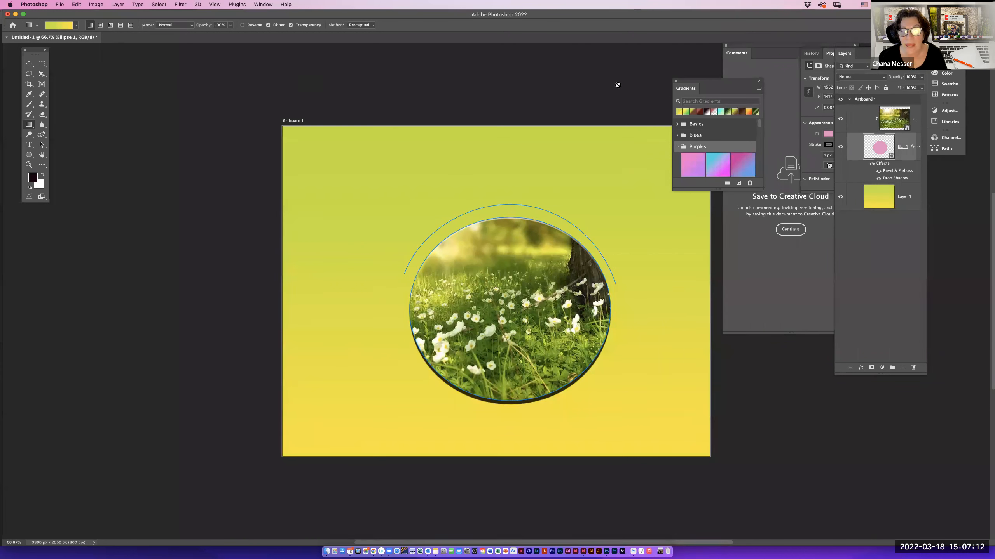
Clear the floating panels away, enlarge the Paths panel and save the work path under the name Type.
left_click_drag(704, 85, 652, 42)
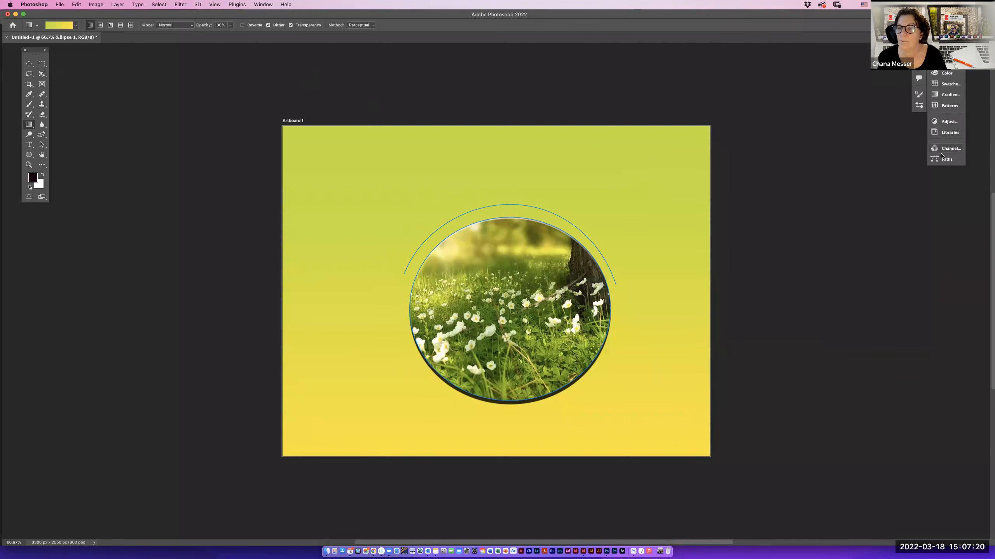
left_click(947, 159)
left_click_drag(888, 196, 890, 409)
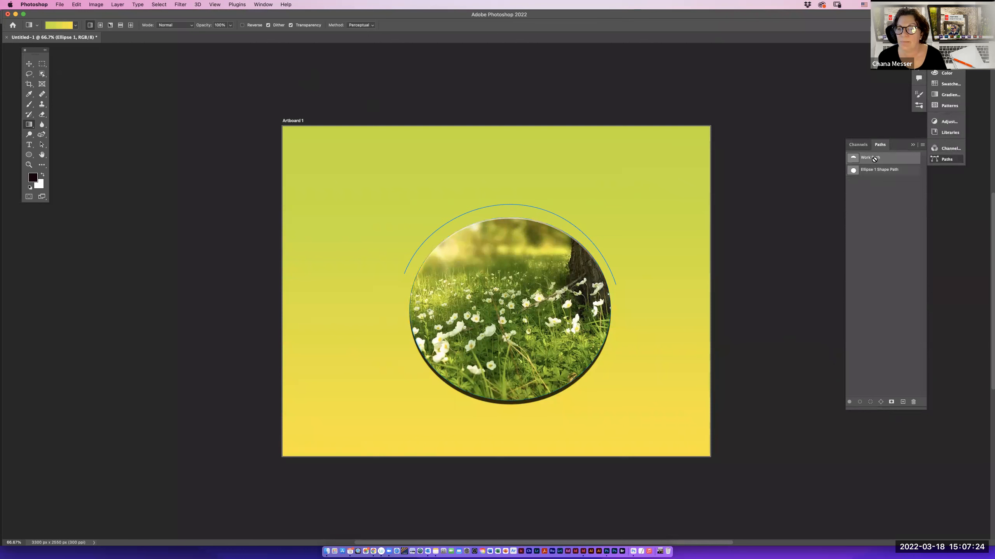
double_click(875, 158)
type("T")
key("Return")
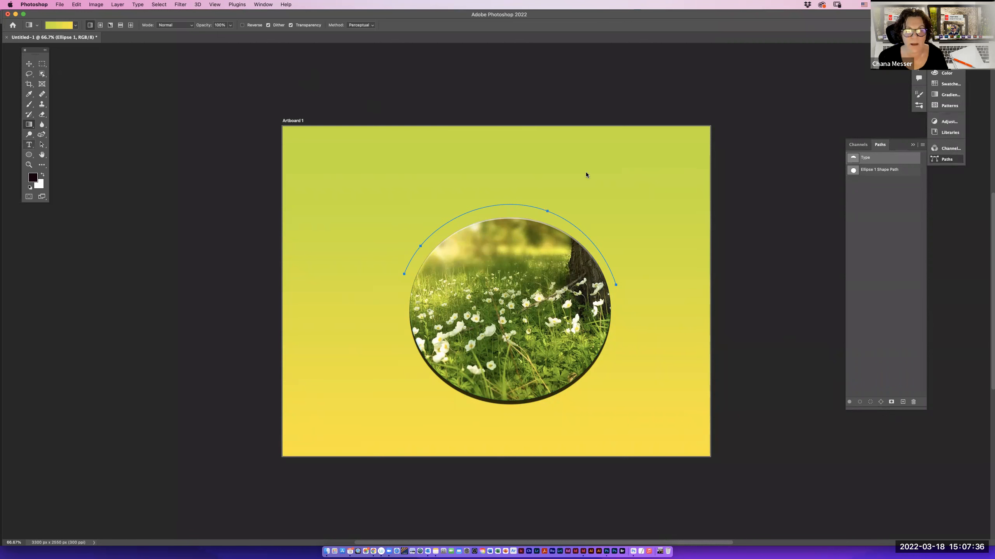
Add the text "Fun time outdoors!!" in near-black (#080601) near the artboard's upper-left corner.
key("t")
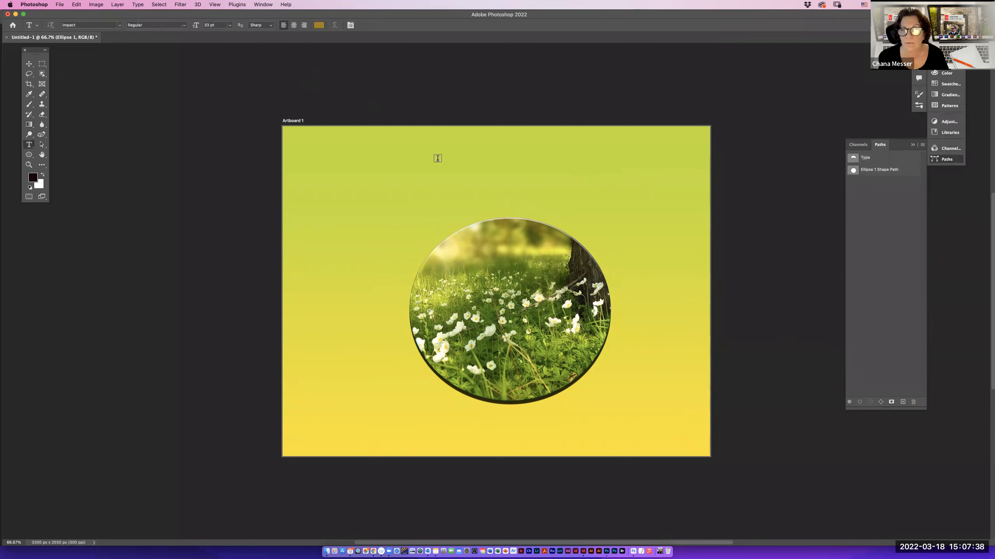
left_click(319, 151)
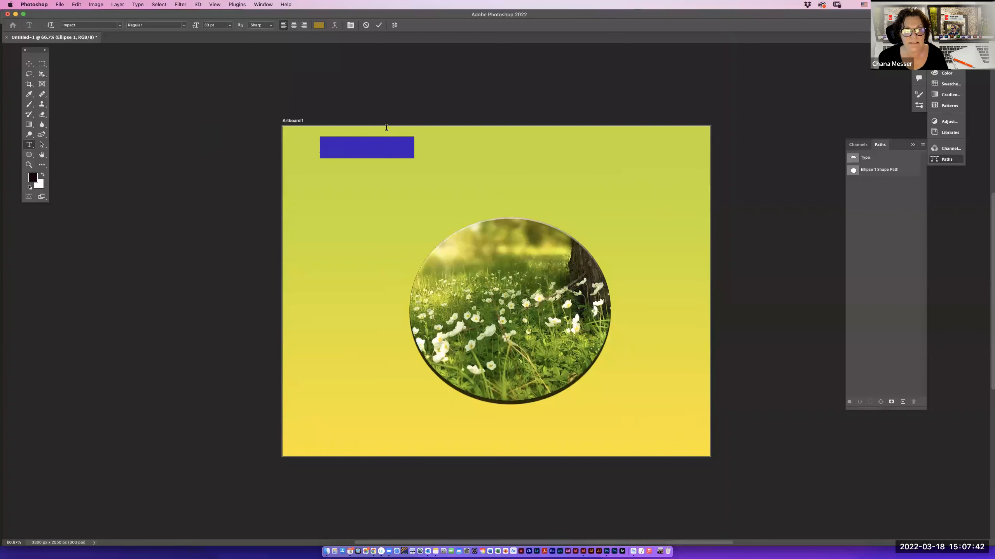
left_click(318, 25)
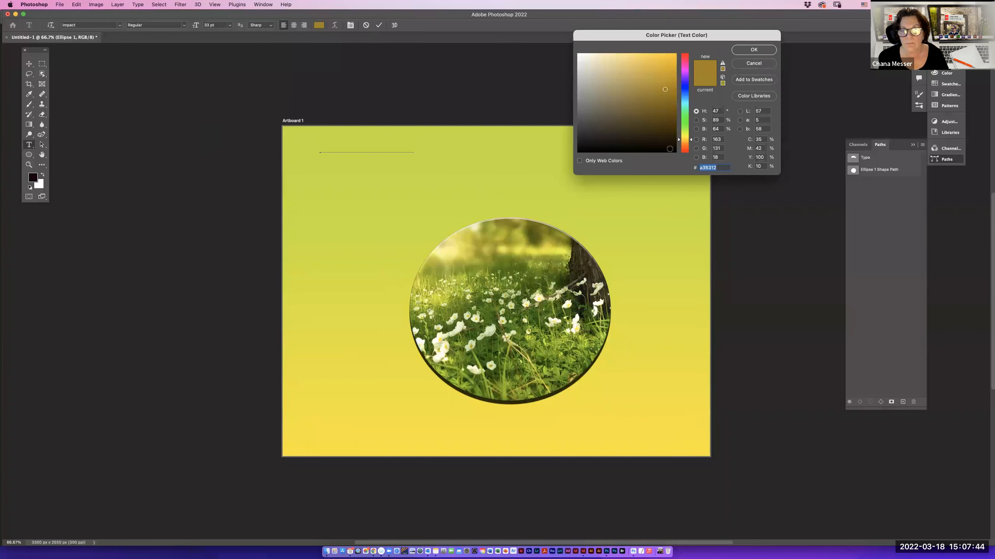
left_click(669, 148)
left_click(753, 50)
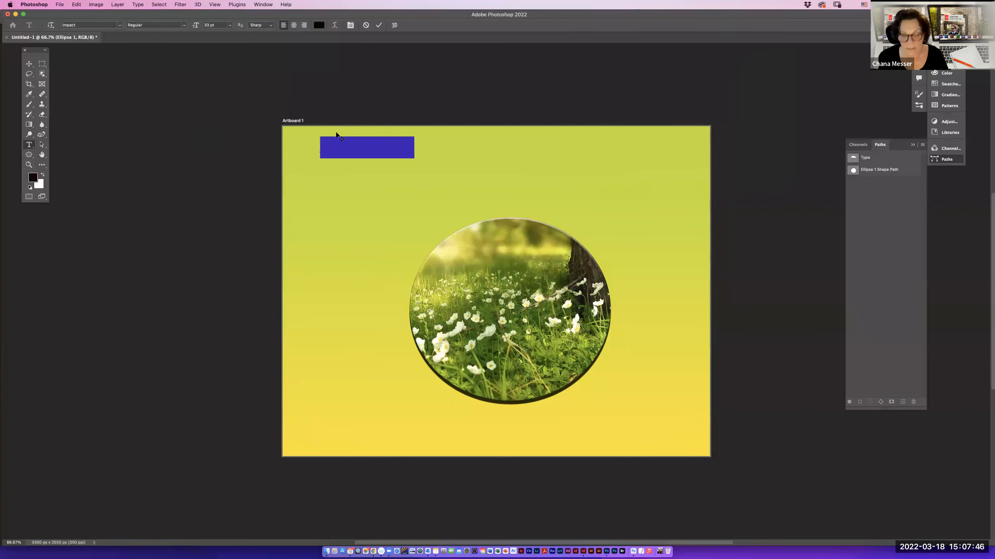
type("The time")
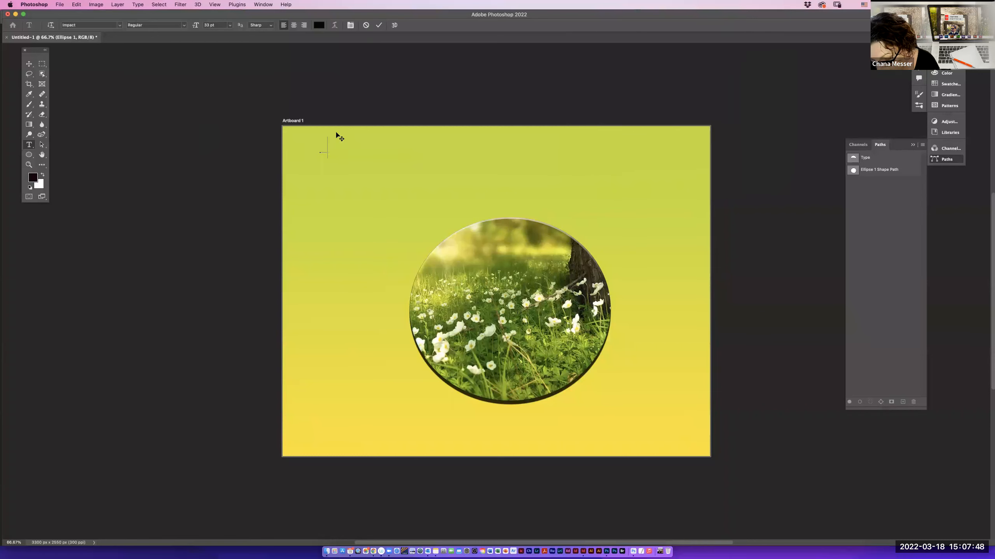
type(" is no")
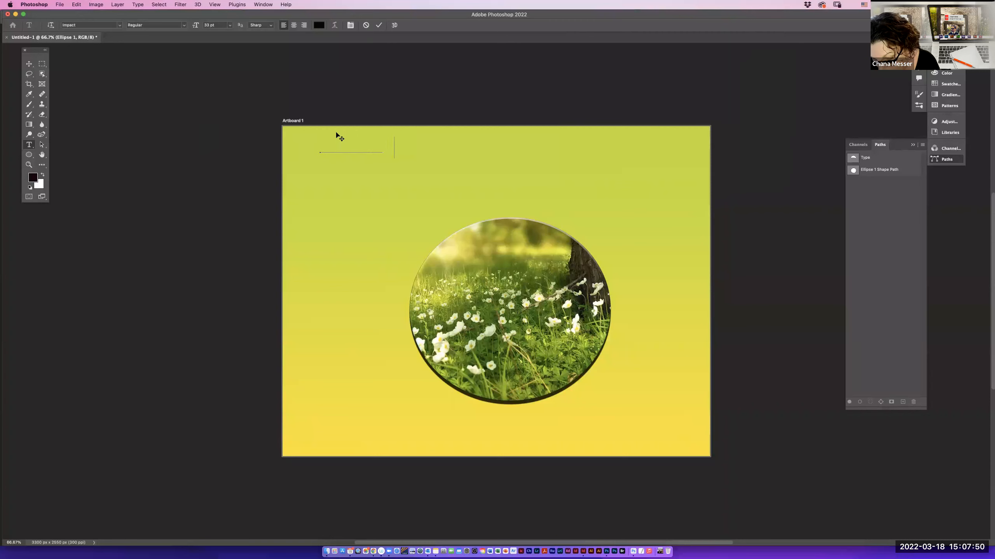
type("for")
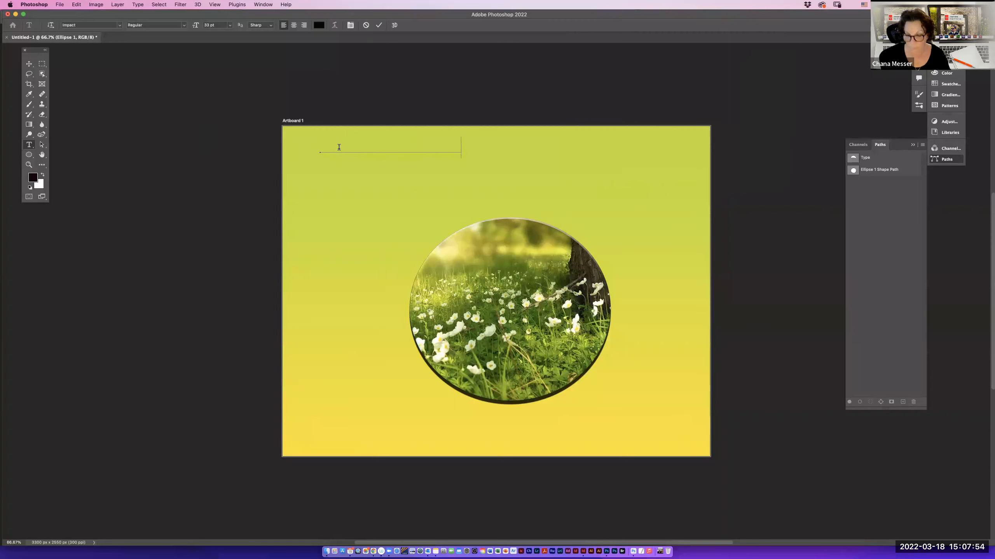
Select all of the new text and check its colour in the Color Picker.
key("super+a")
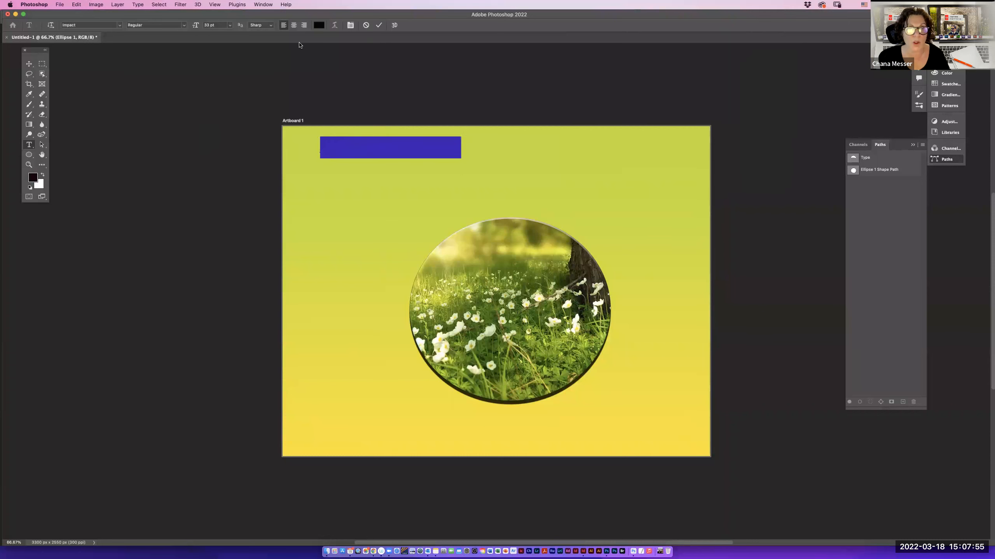
left_click(318, 25)
left_click(746, 55)
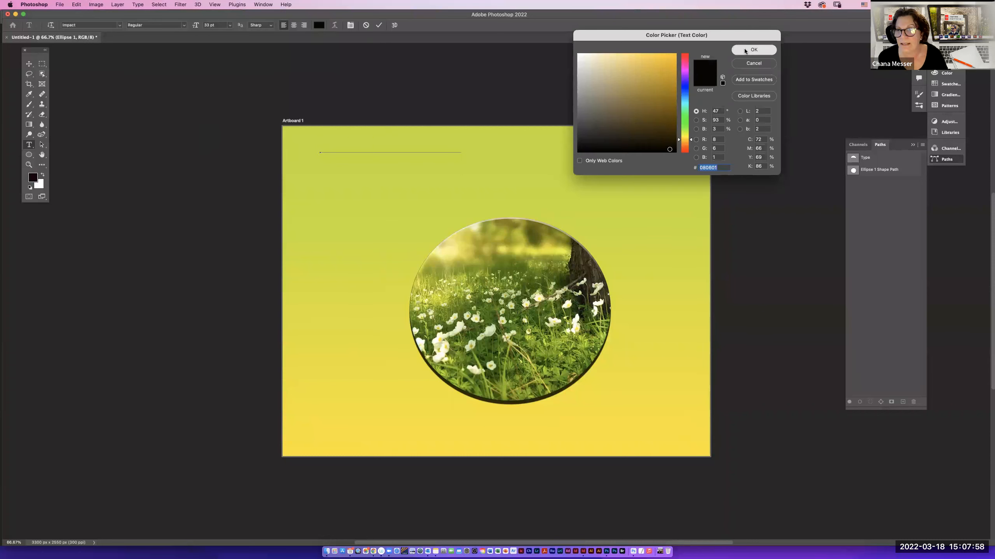
Move the text layer above the photo layer, out of the ellipse's clipping group.
key("F7")
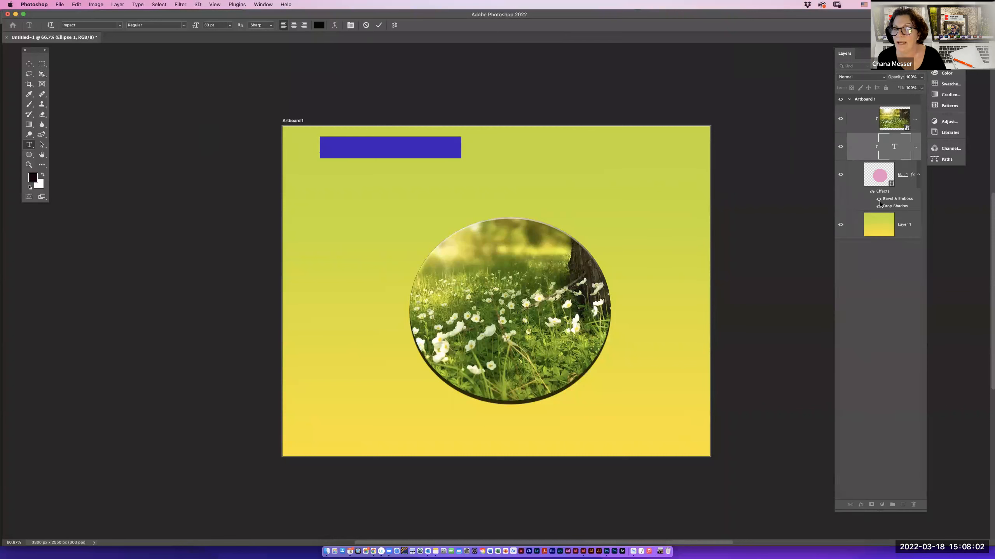
left_click(892, 149)
double_click(893, 148)
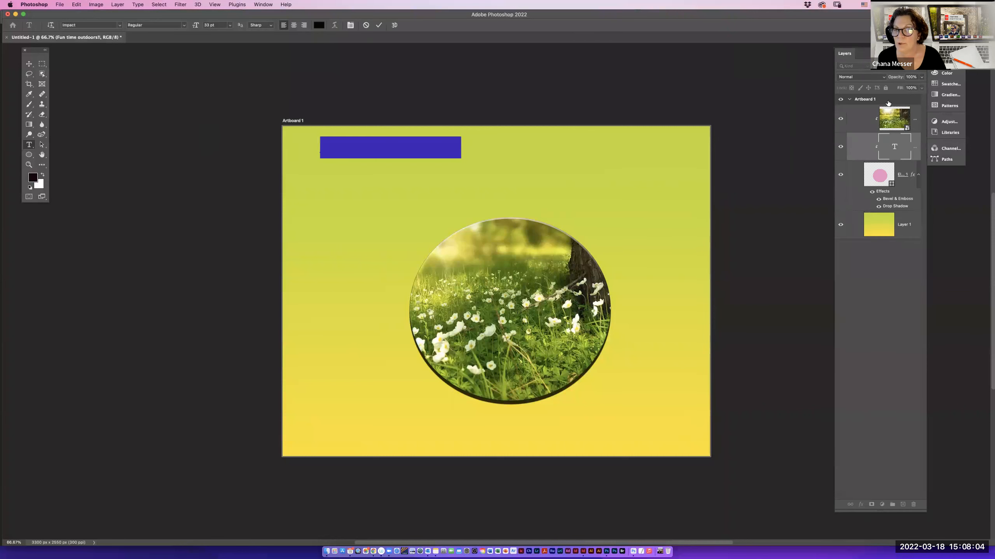
left_click_drag(864, 142, 863, 106)
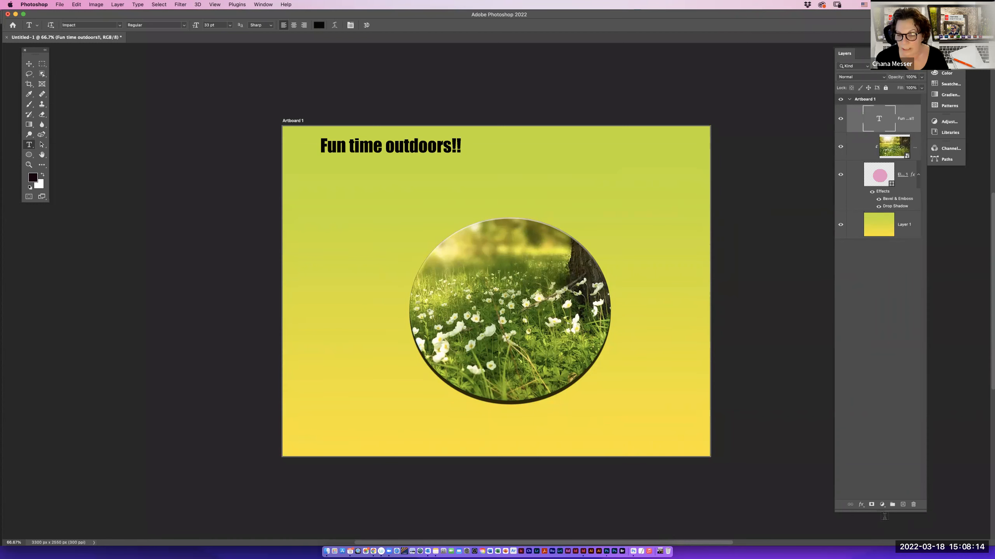
Shorten the Layers panel and set it beside the canvas, then show the saved Type path from the Paths panel.
left_click_drag(878, 429, 850, 221)
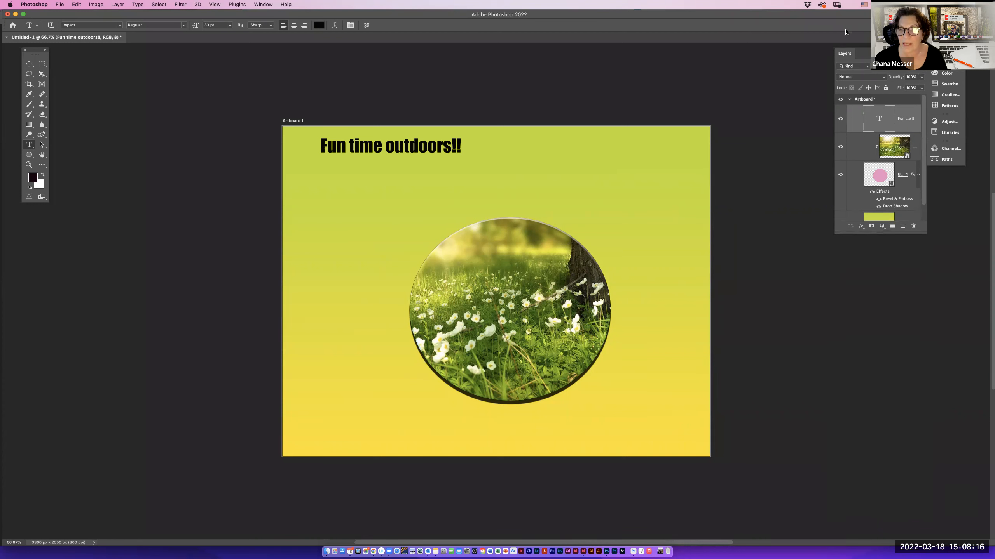
left_click_drag(844, 53, 733, 56)
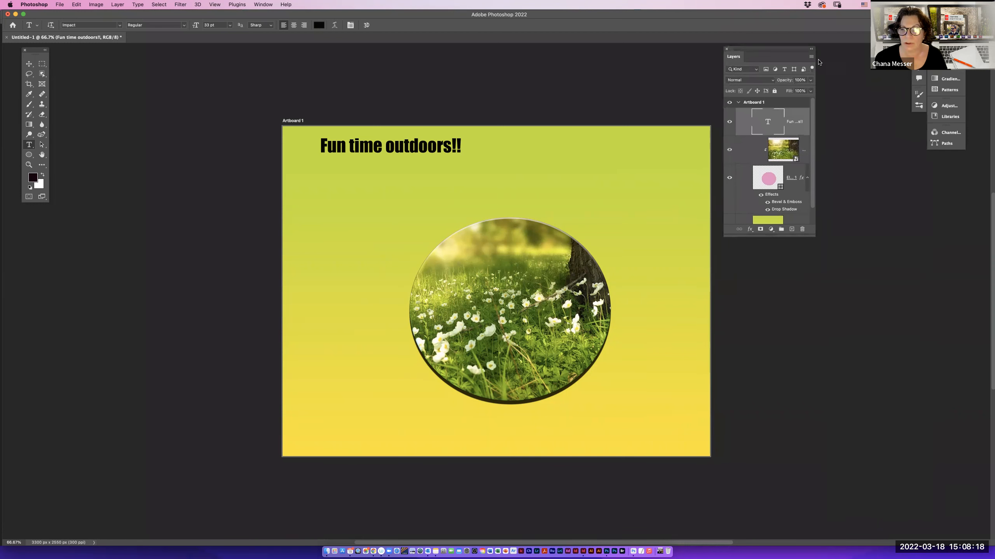
left_click(936, 144)
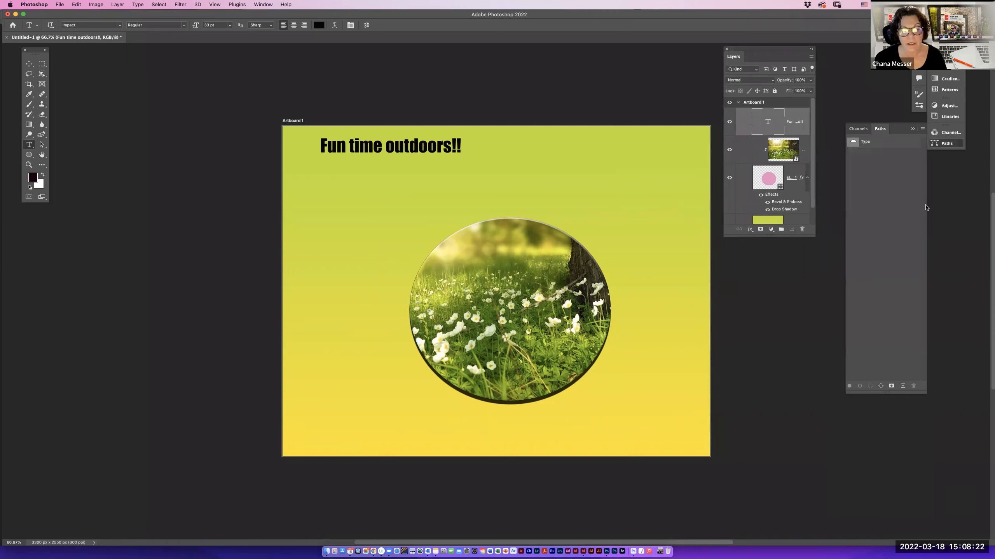
left_click(886, 145)
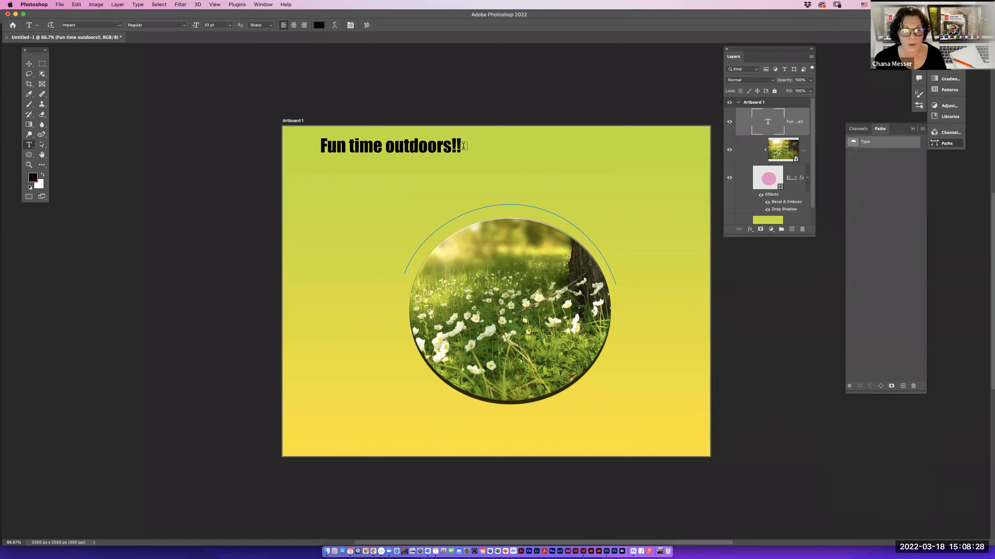
Copy the heading text "Fun time outdoors!!" and finish editing it with the Horizontal Type tool active.
left_click_drag(461, 146, 322, 151)
key("super+c")
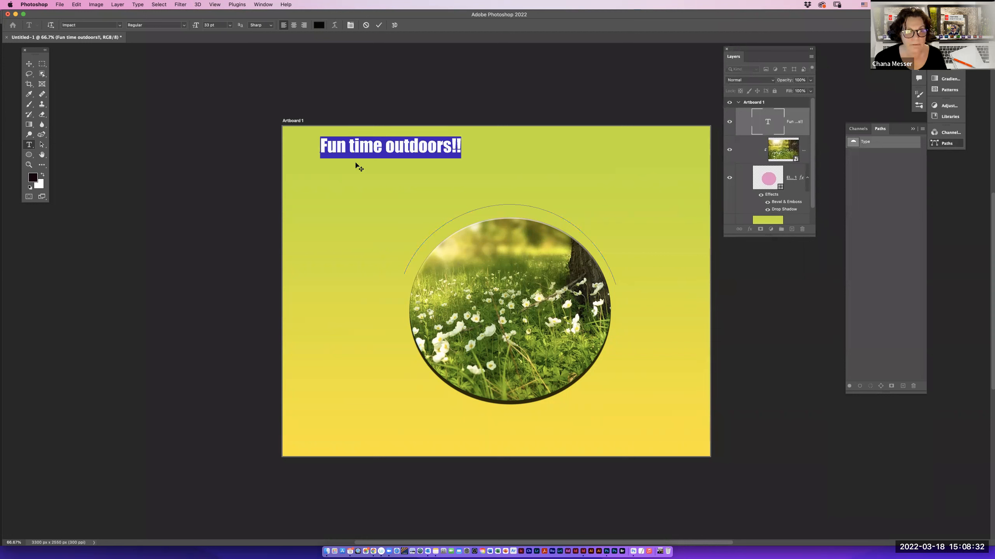
left_click(30, 144)
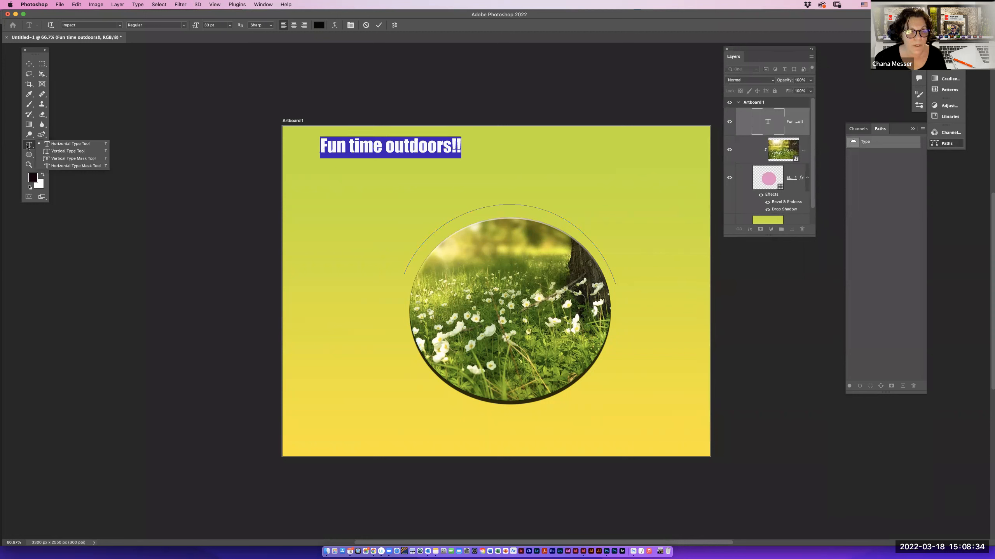
left_click(50, 145)
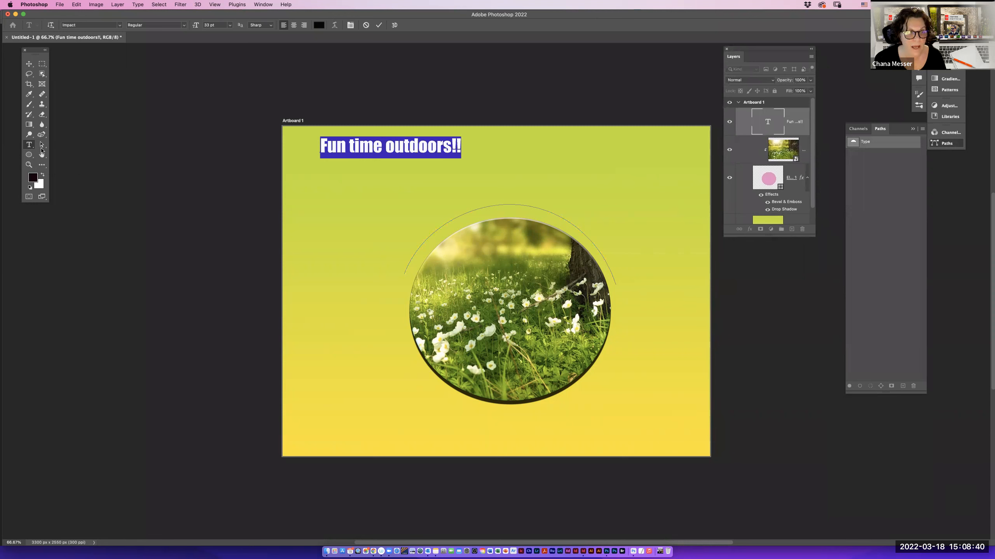
key("super+Return")
Start type on the curved path above the ellipse and paste the copied heading text "Fun time outdoors!!" onto it.
key("a")
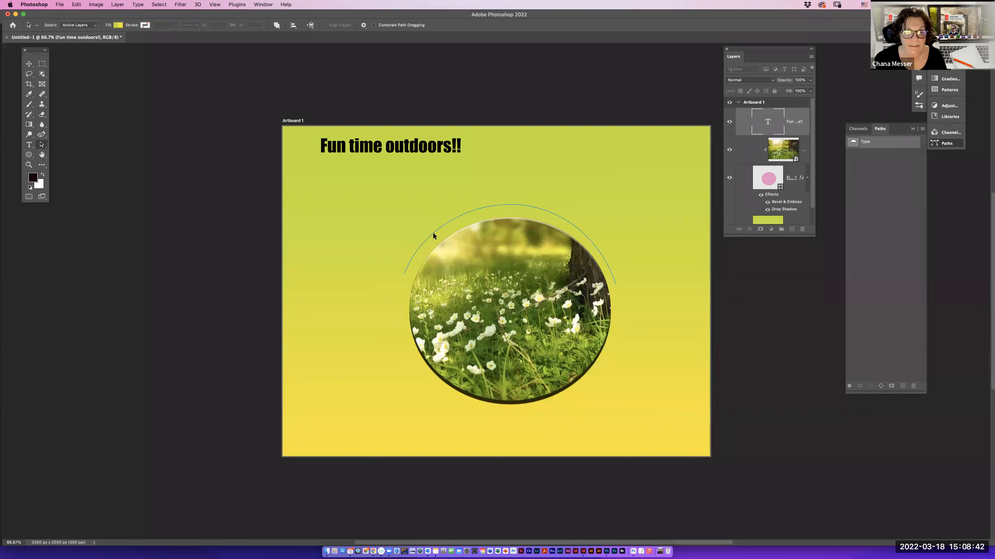
left_click(28, 144)
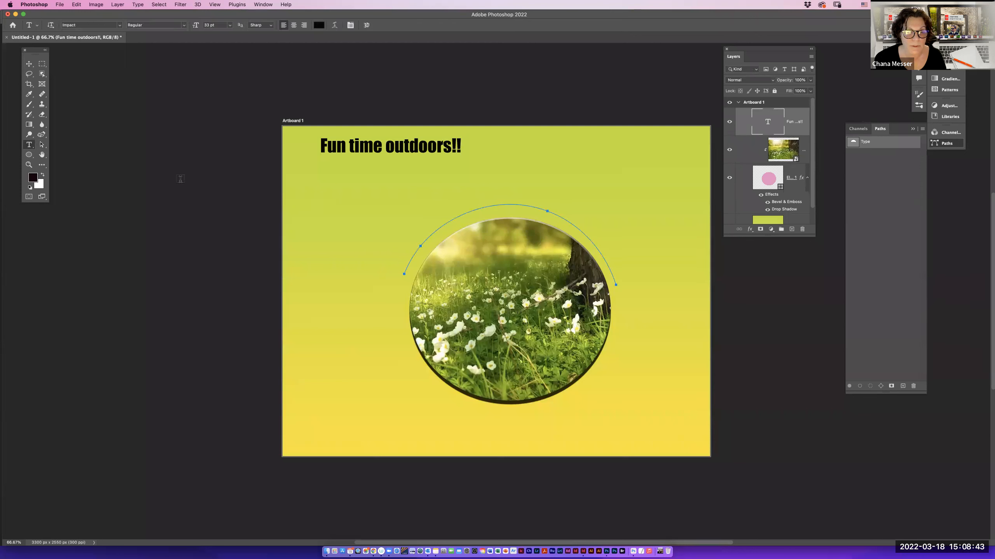
left_click(403, 272)
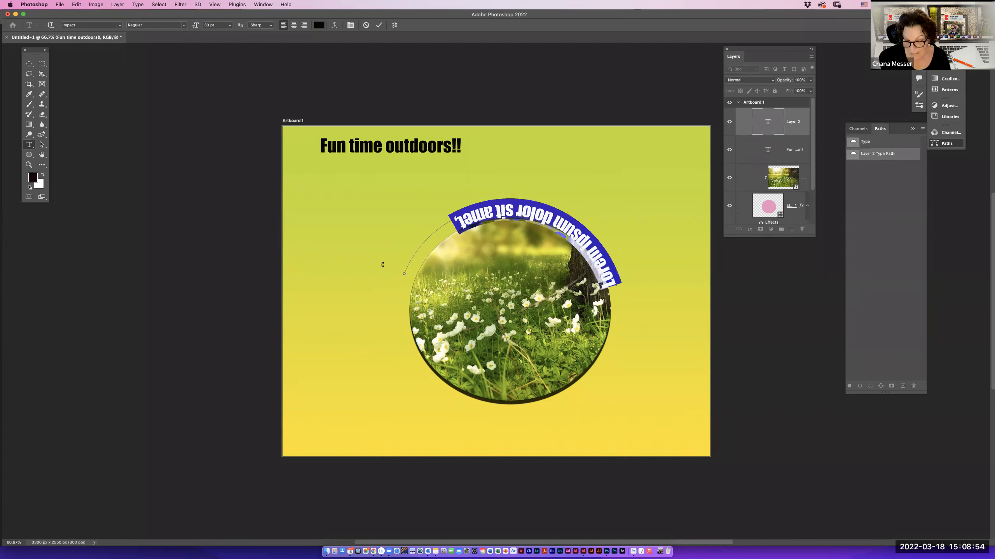
key("super+v")
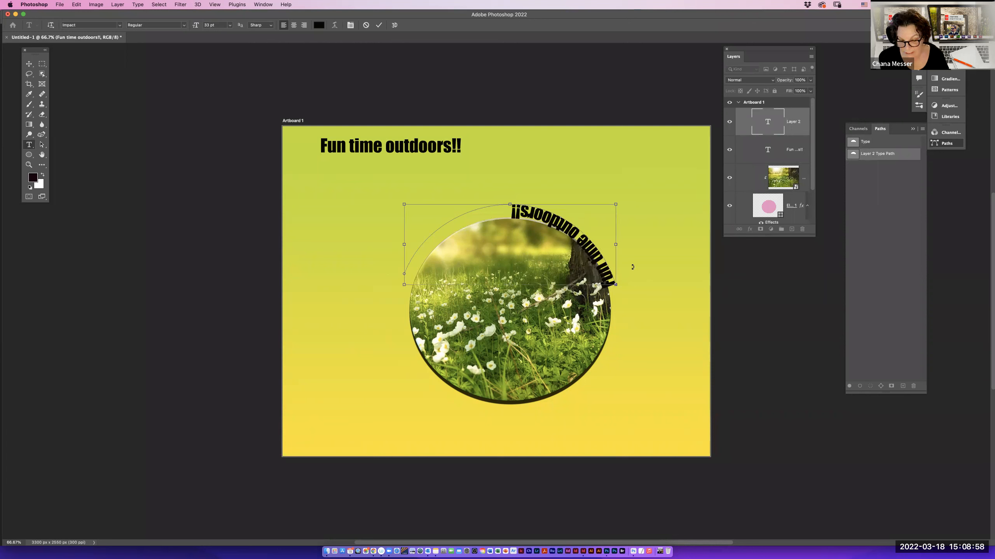
Center-align the text on the curved path and flip it to the outer side of the curve.
key("super+a")
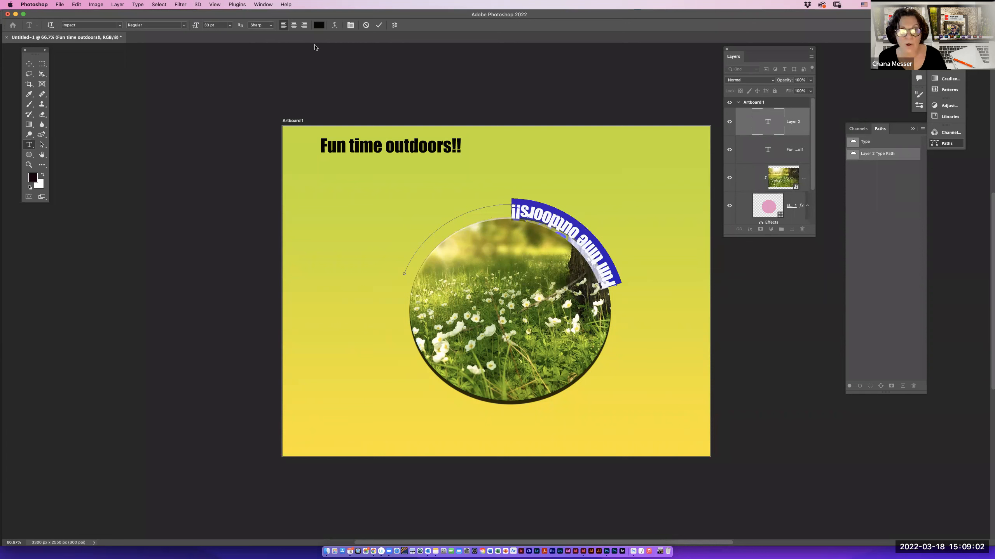
left_click(294, 26)
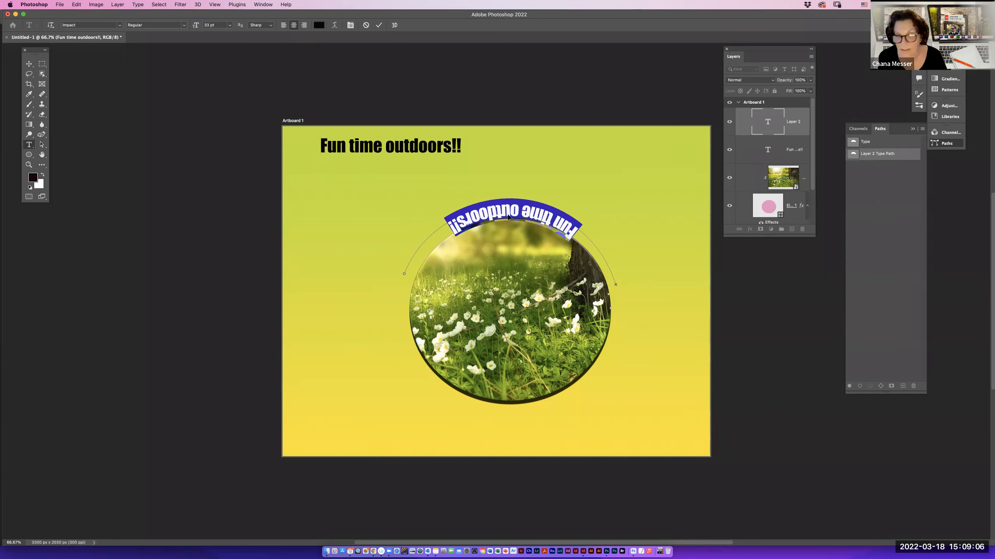
left_click_drag(508, 216, 509, 199)
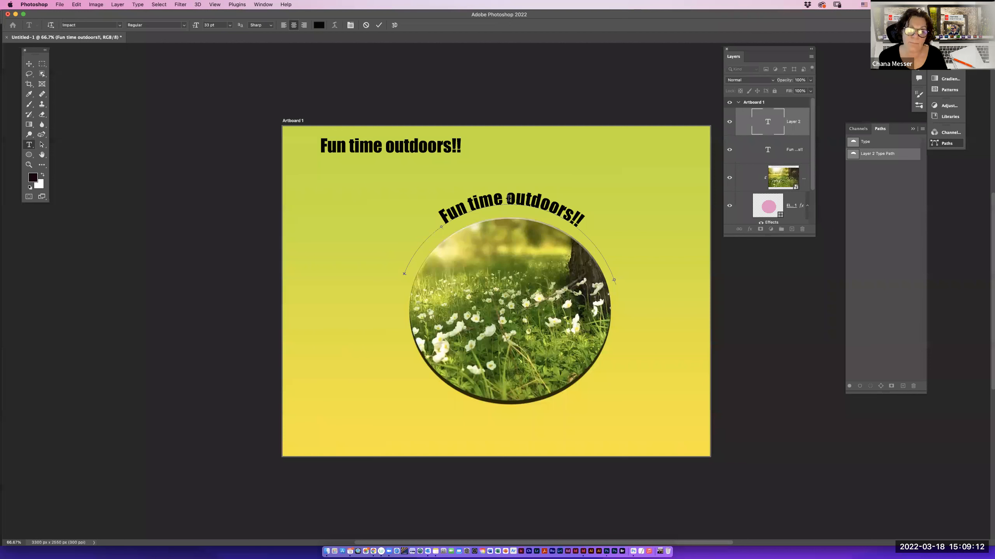
key("super+a")
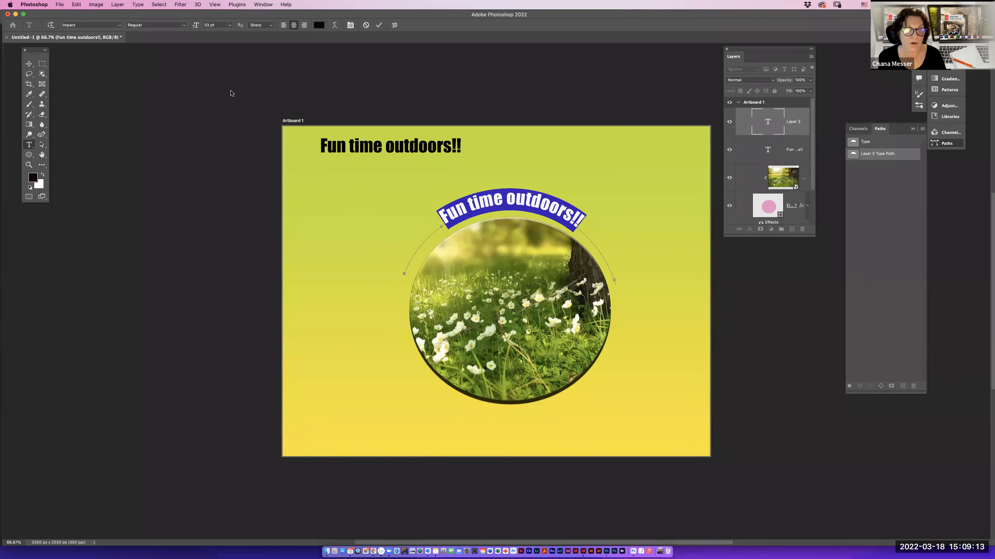
left_click(379, 25)
left_click(325, 235)
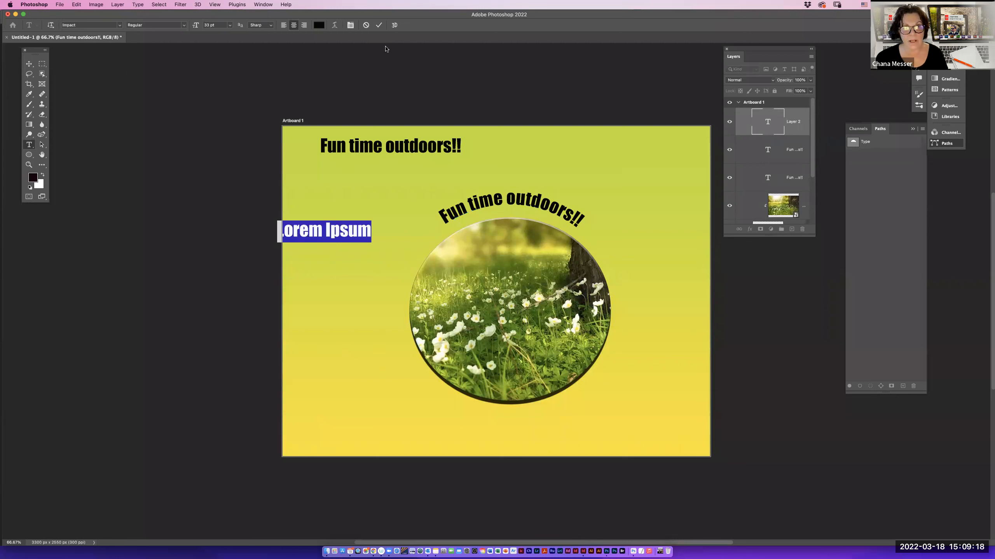
left_click(379, 25)
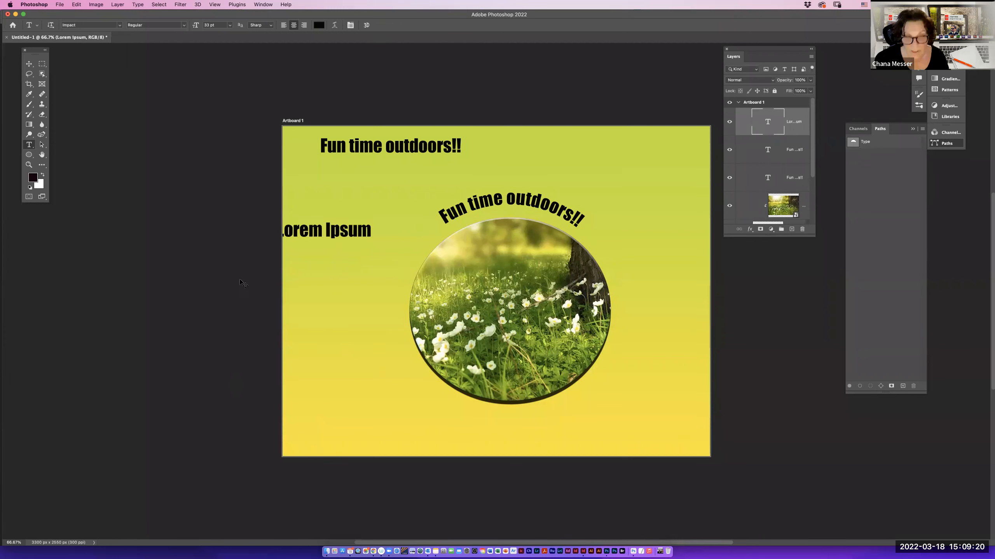
key("Escape")
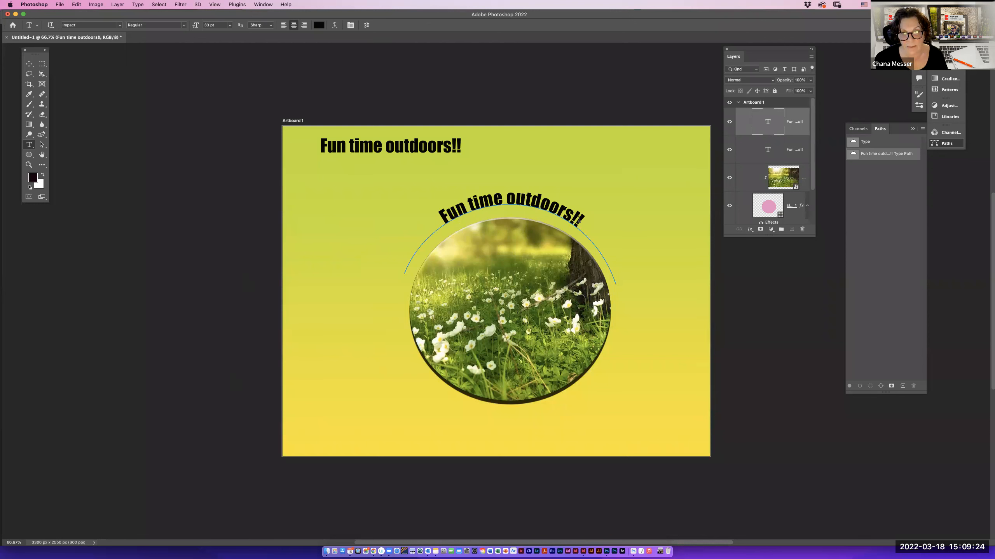
Enlarge the curved text to 58 pt and recolour it dark green #23410b.
left_click_drag(579, 223, 282, 53)
left_click_drag(197, 30, 208, 31)
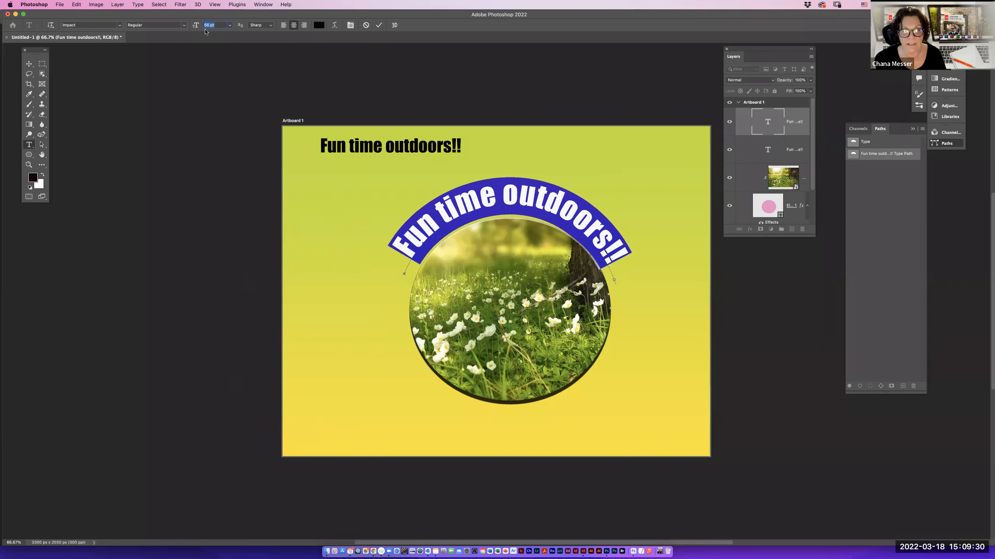
left_click(317, 26)
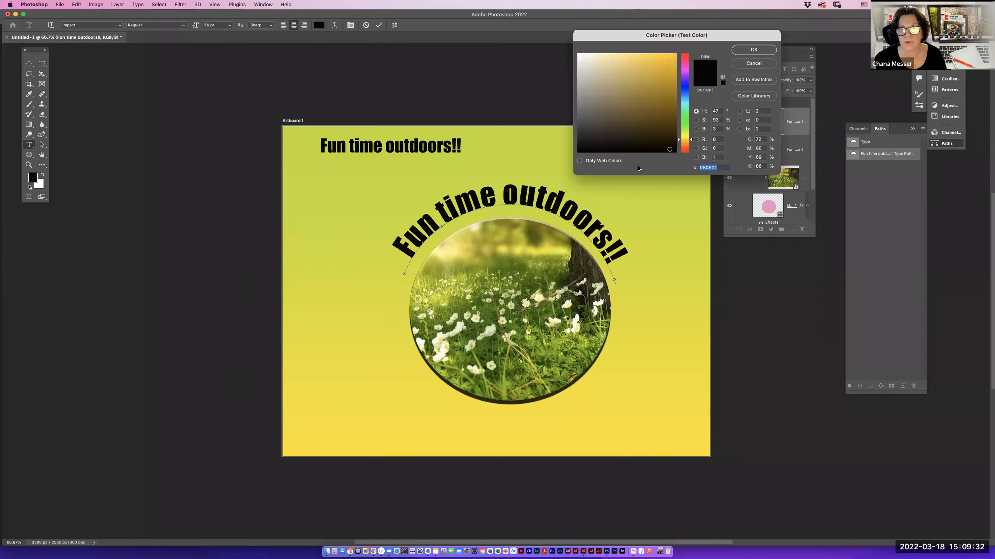
left_click(681, 127)
left_click(659, 127)
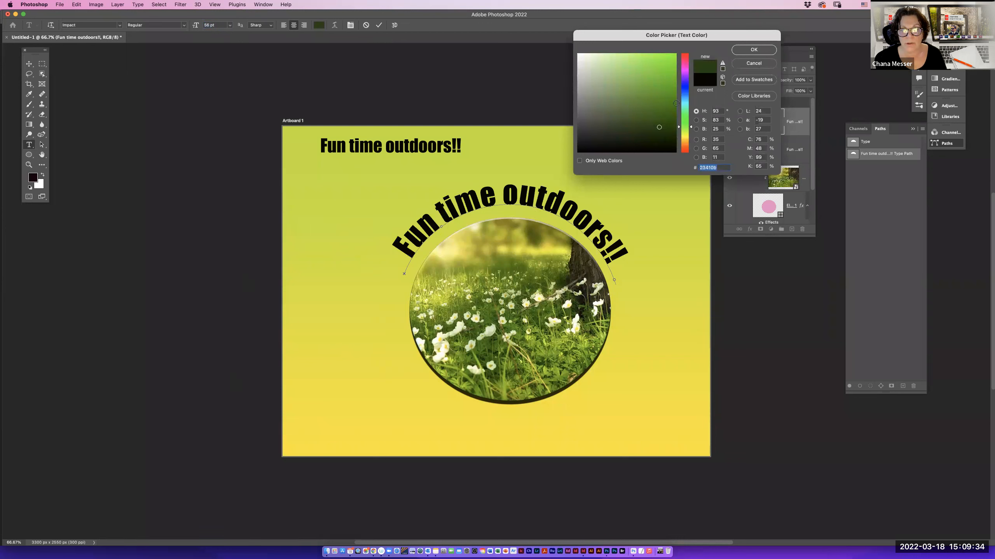
left_click(753, 50)
left_click(29, 63)
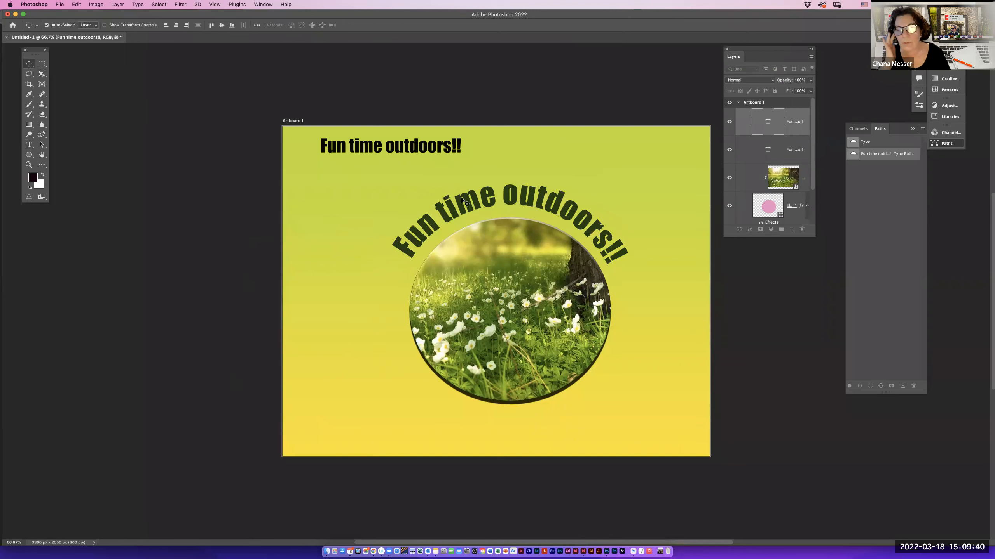
Give the curved text layer a drop shadow at 2 px distance and a Bevel & Emboss effect with Texture.
double_click(795, 130)
left_click(606, 197)
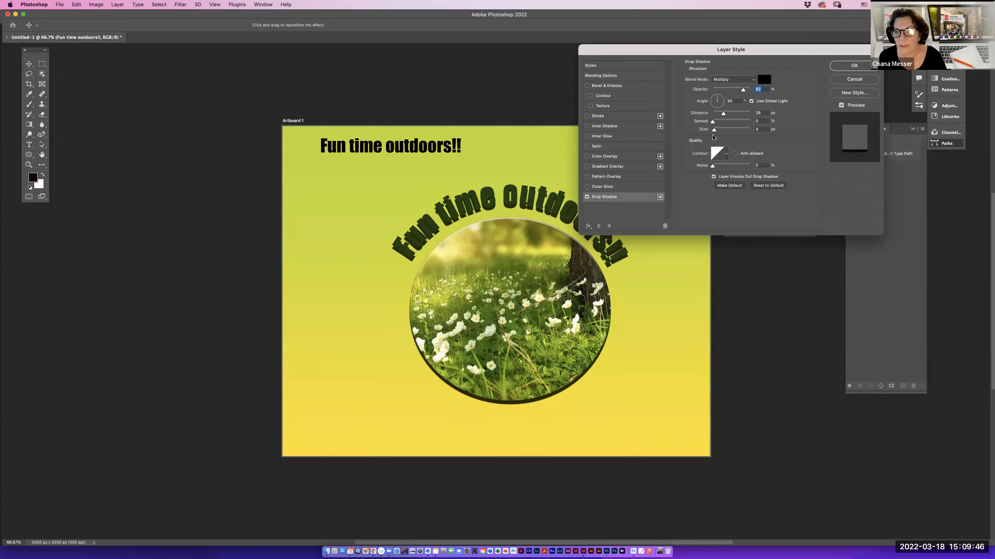
left_click_drag(724, 114, 712, 114)
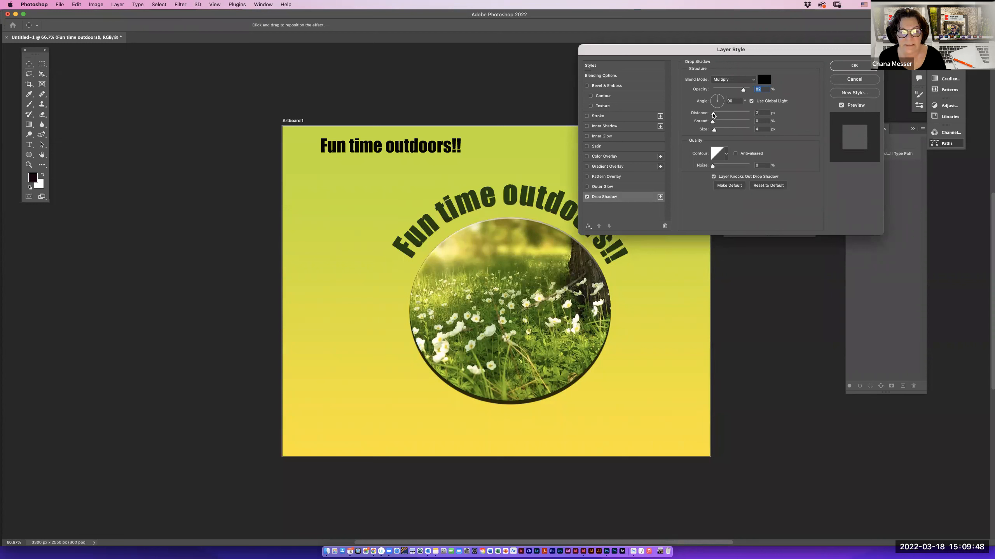
left_click(629, 87)
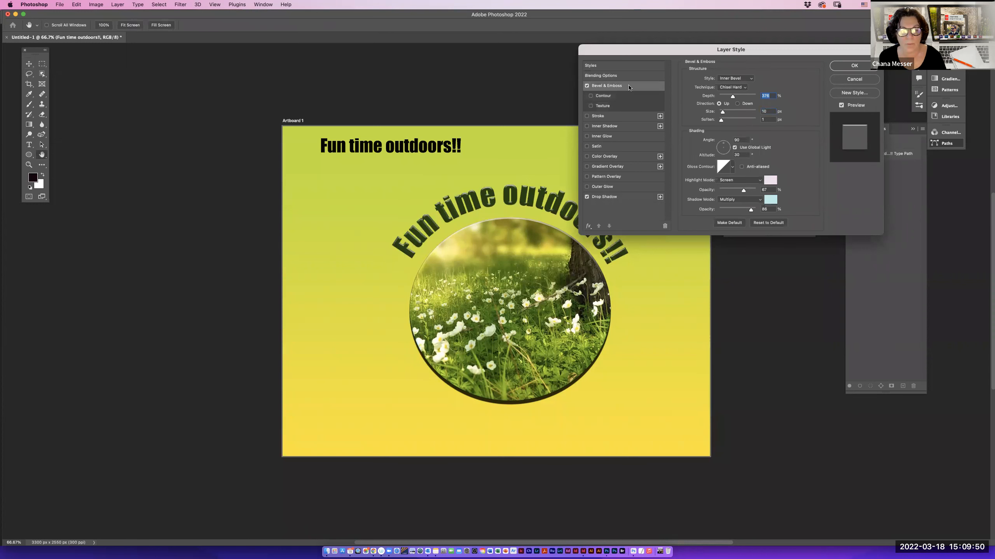
left_click(590, 106)
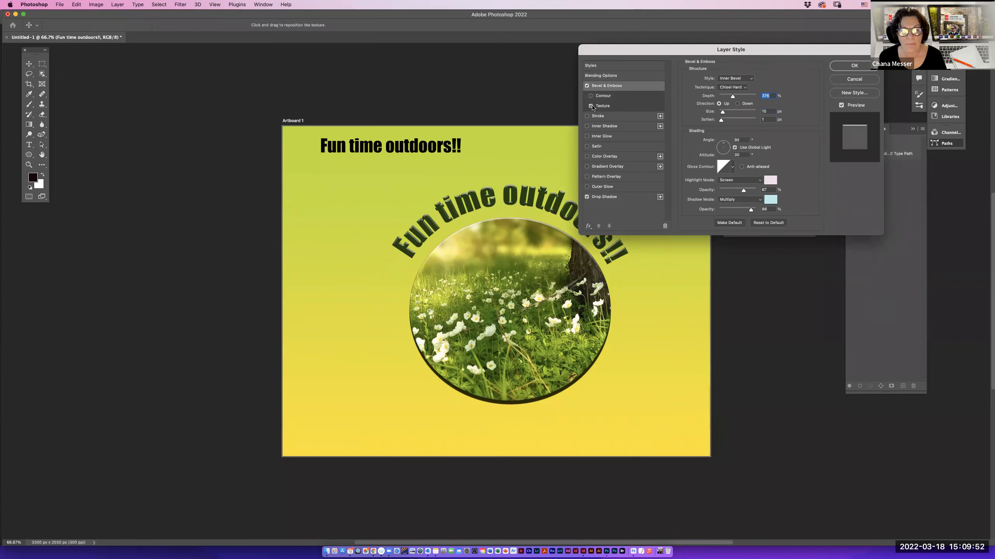
left_click(852, 65)
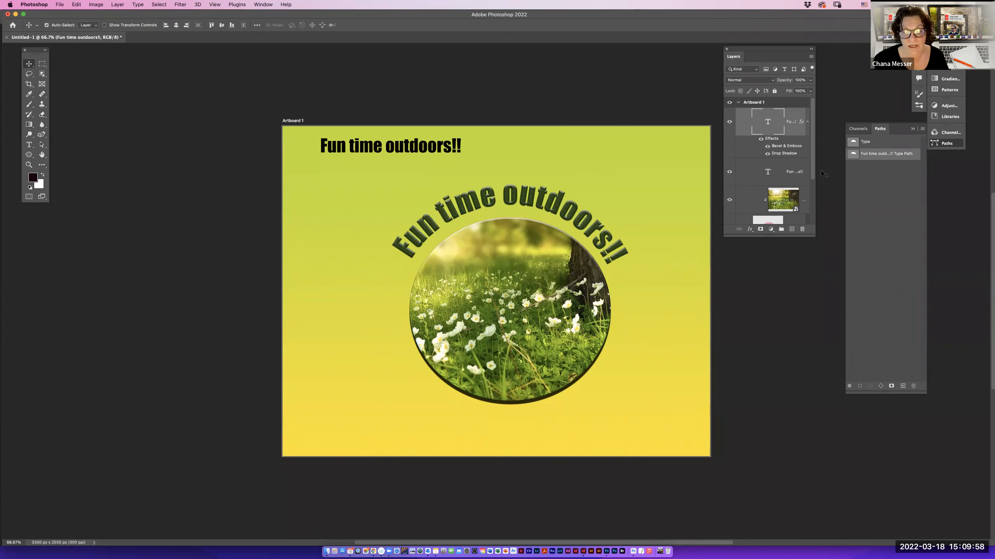
Save the document on the computer as "Type on a path" in Photoshop format in the Vector Mask folder.
left_click(59, 5)
left_click(70, 89)
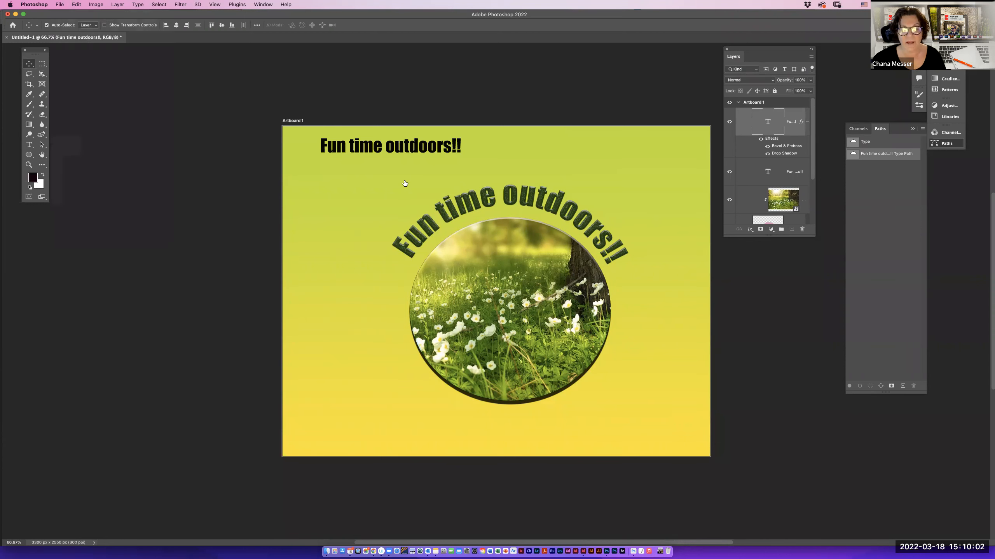
left_click(511, 287)
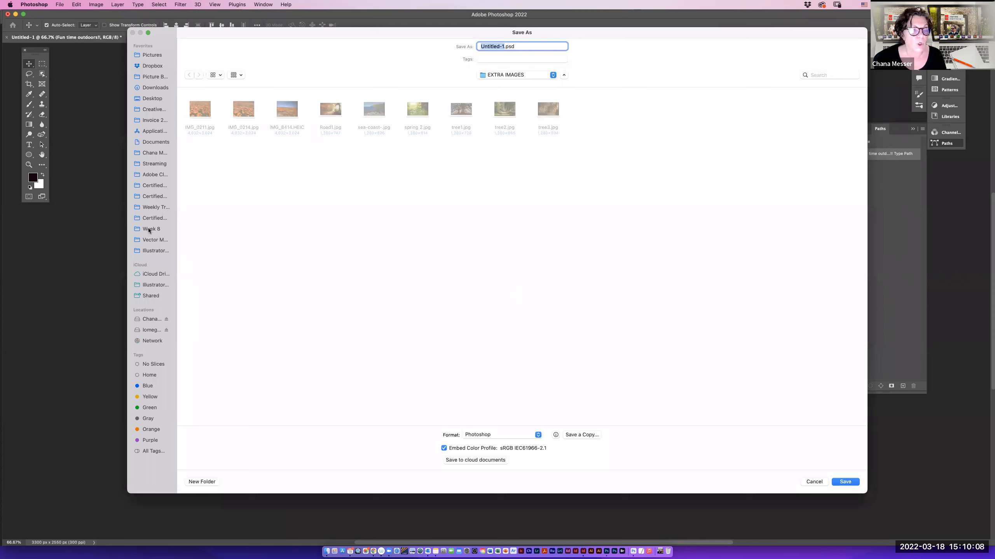
left_click(153, 240)
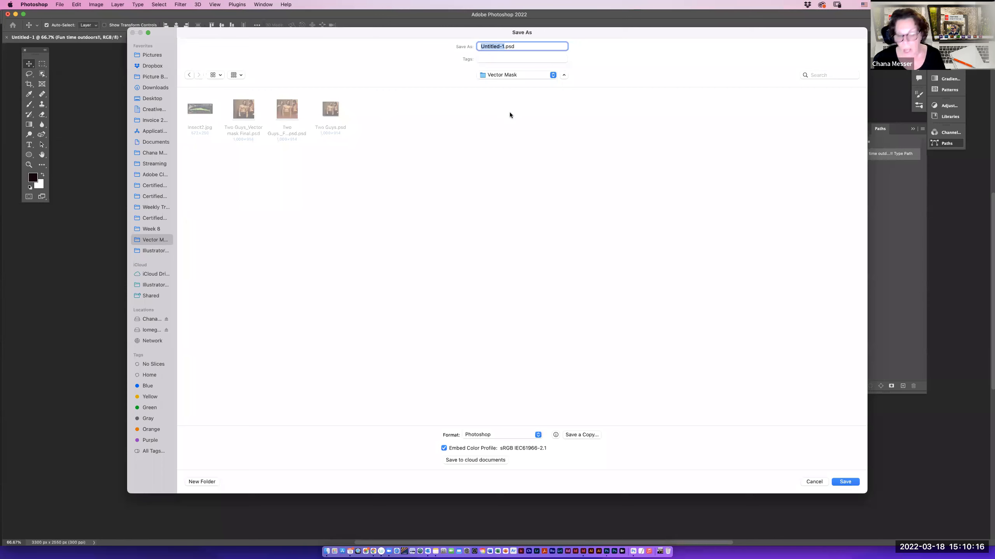
type("Type on a path")
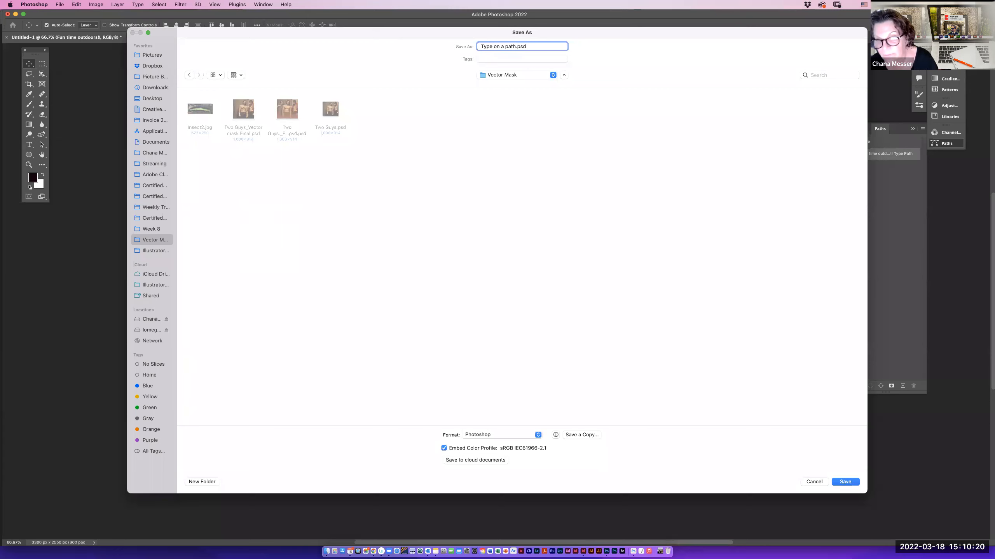
left_click(836, 481)
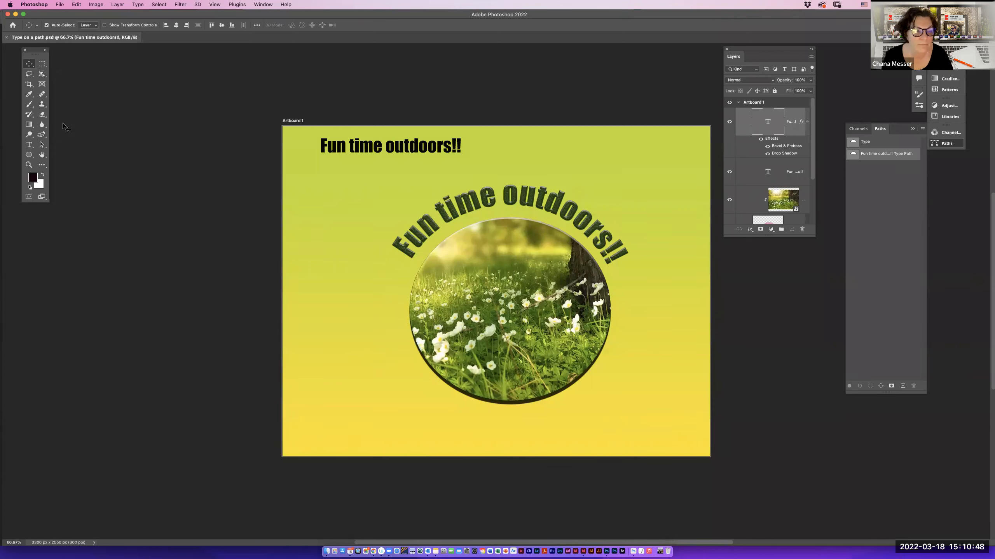
Draw an open zigzag path with six anchor points down the area beside the ellipse using the Pen tool.
left_click(41, 134)
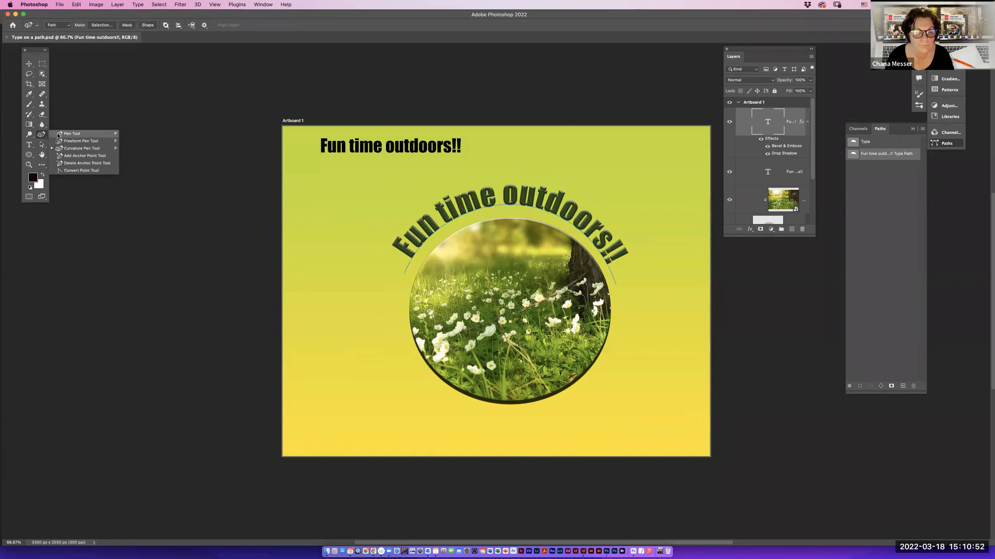
left_click(56, 134)
left_click(333, 188)
left_click(355, 233)
left_click(355, 285)
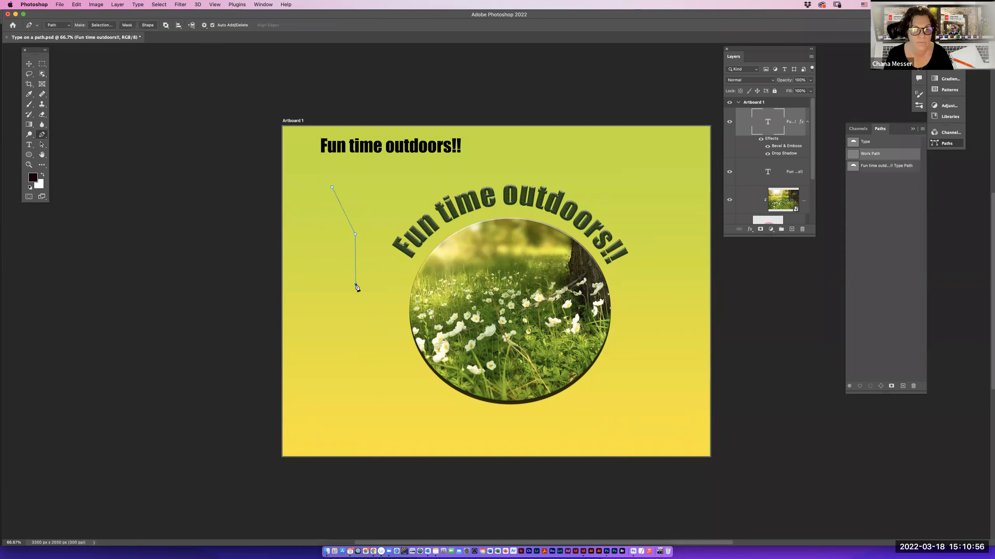
left_click(326, 358)
left_click(362, 402)
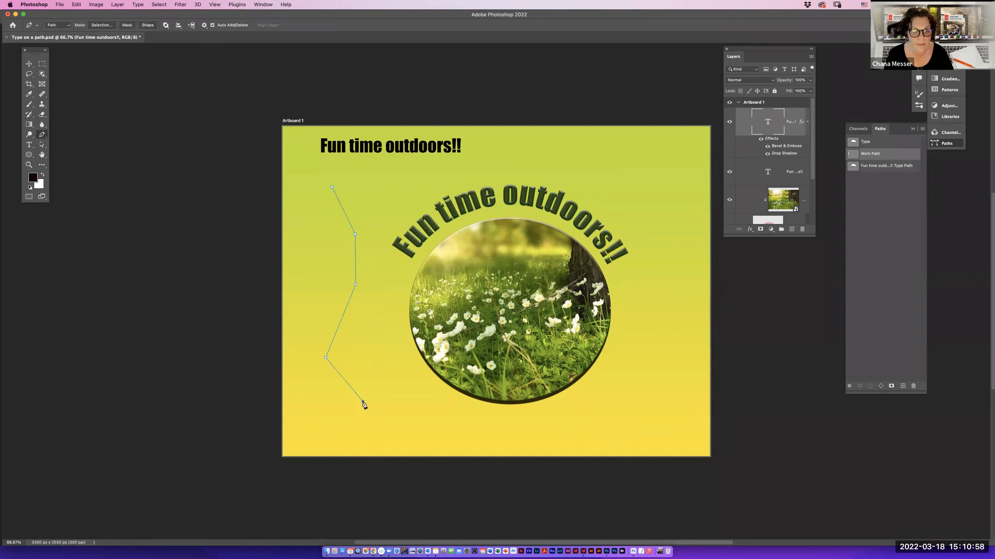
left_click(336, 431)
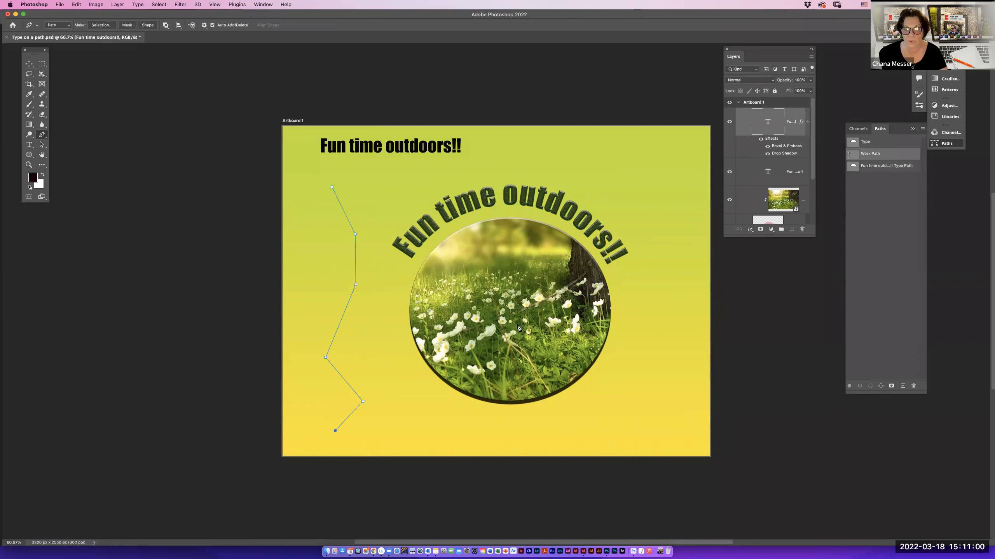
Create a type layer on the zigzag path starting from its upper end, and delete the leftover Work Path.
left_click(29, 145)
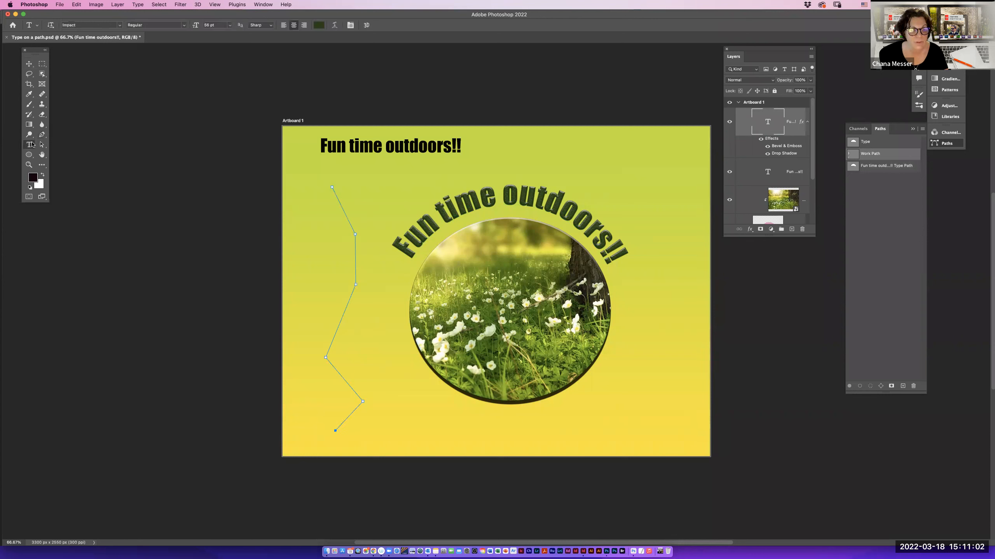
left_click(50, 144)
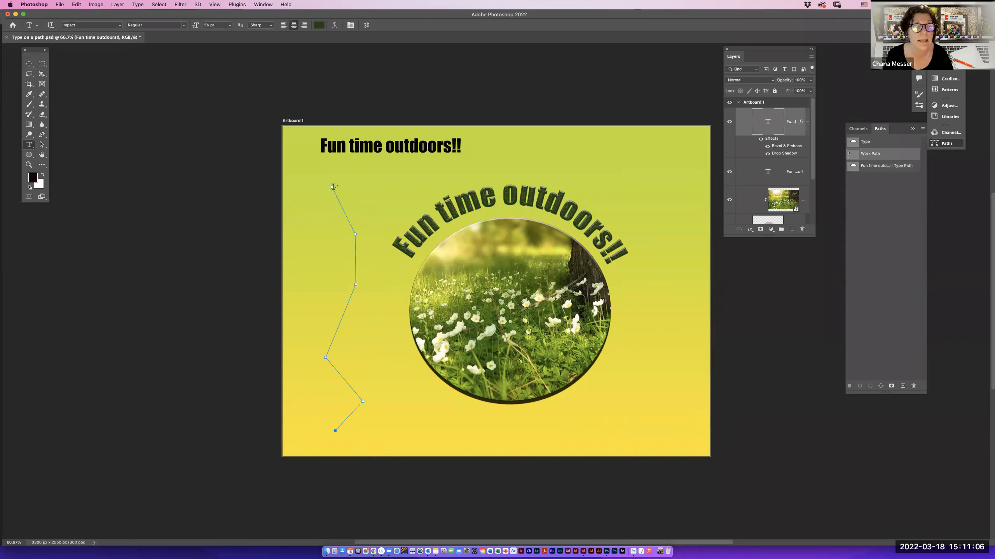
left_click(333, 187)
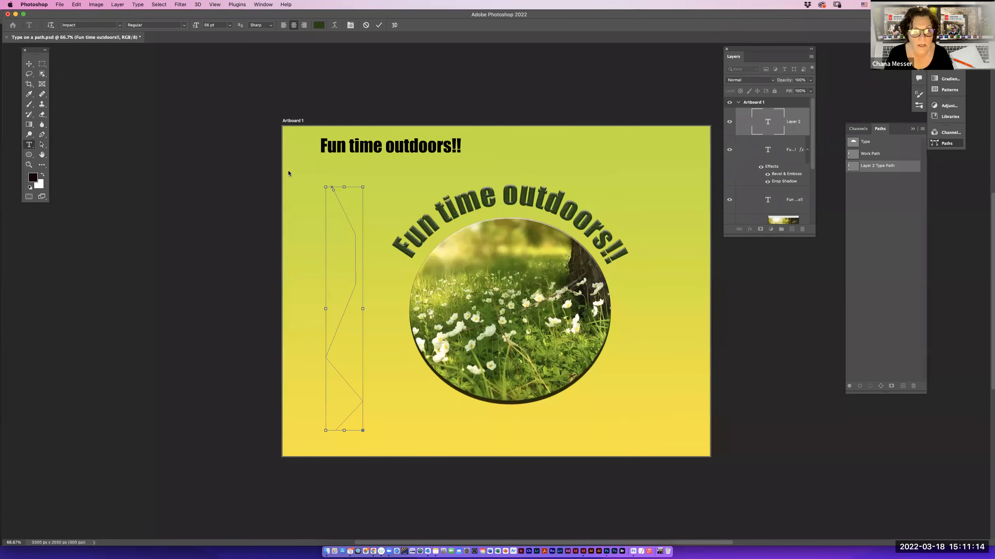
key("super+1")
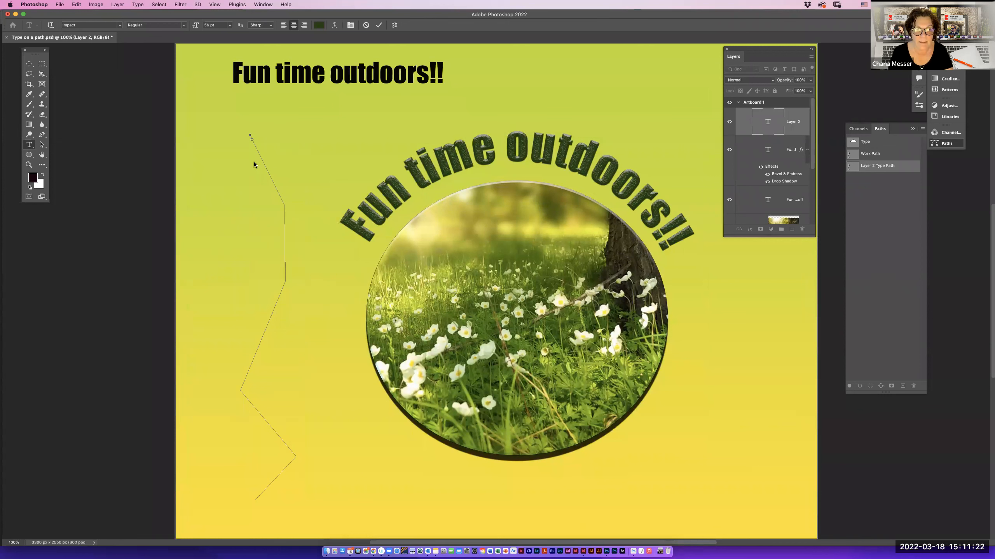
key("Escape")
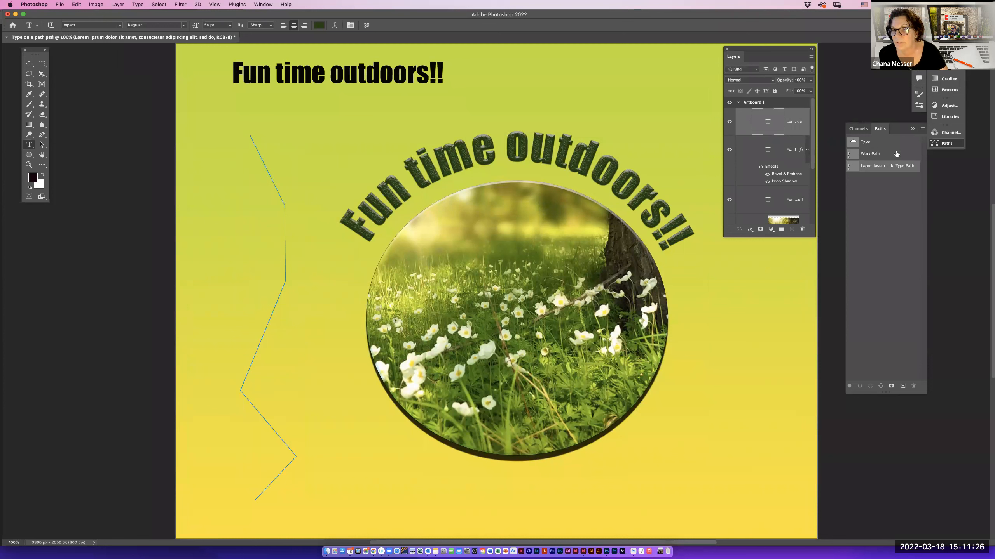
left_click_drag(897, 153, 914, 386)
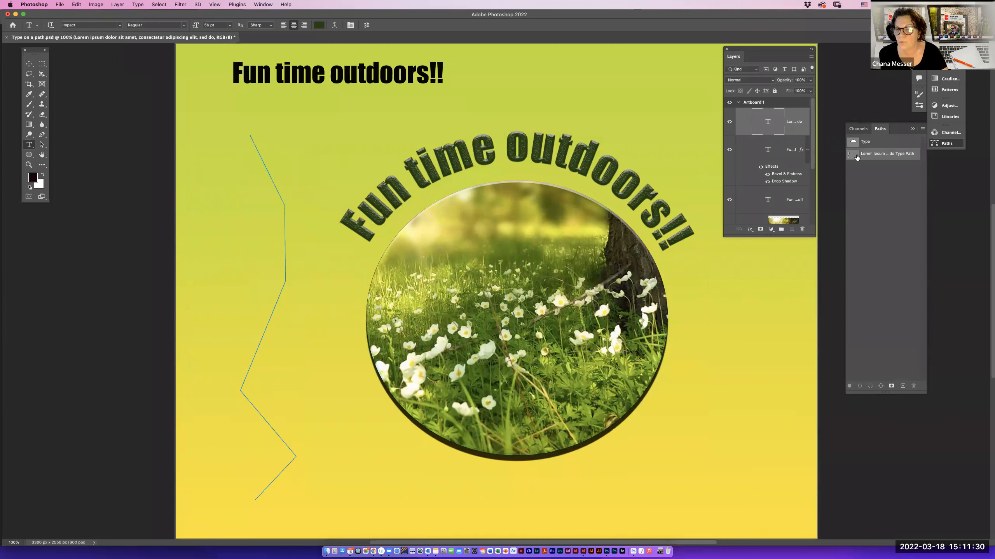
Deselect the existing type path and draw a new open zigzag path with five anchor points beside the ellipse using the Pen tool.
left_click_drag(871, 155, 914, 386)
left_click(888, 237)
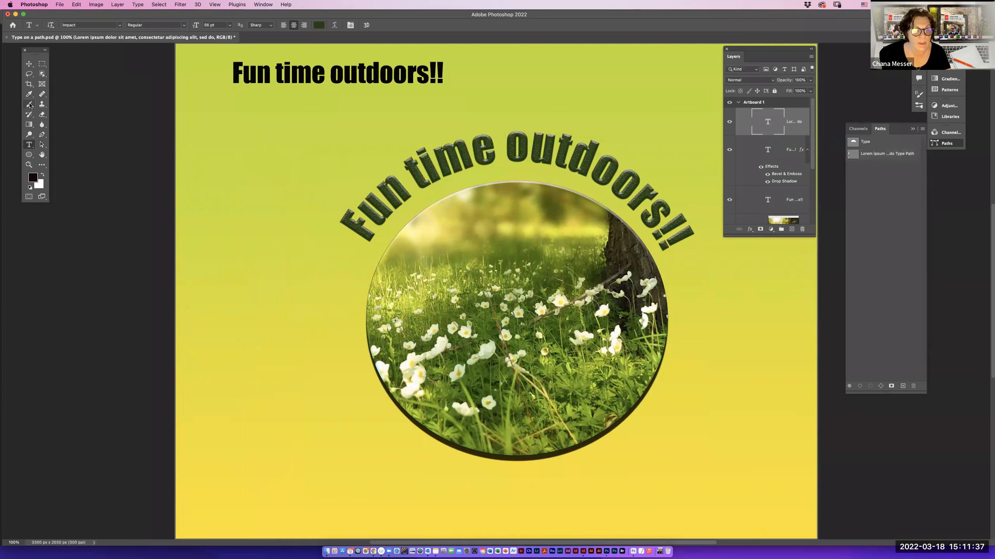
left_click(42, 134)
left_click(218, 119)
left_click(297, 222)
left_click(239, 319)
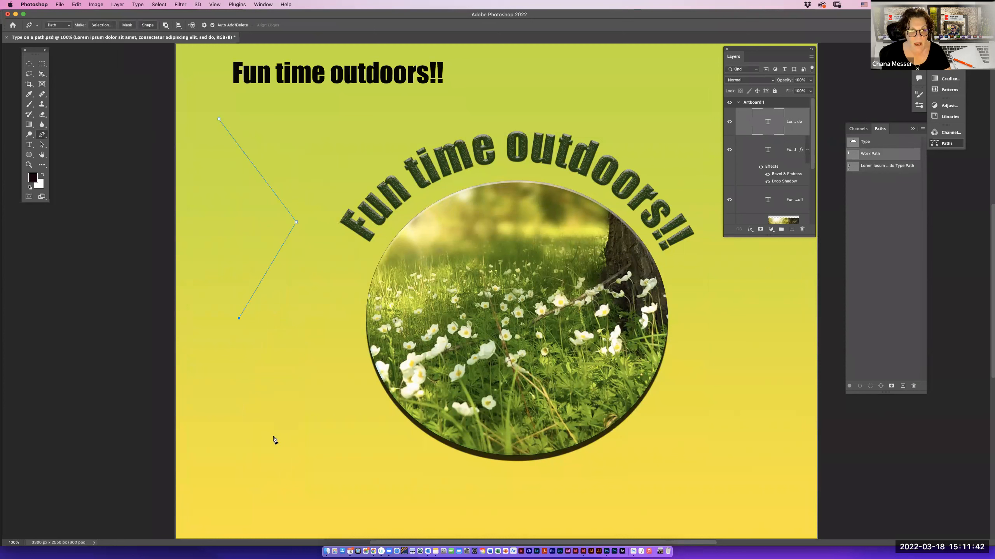
left_click(275, 431)
left_click(247, 482)
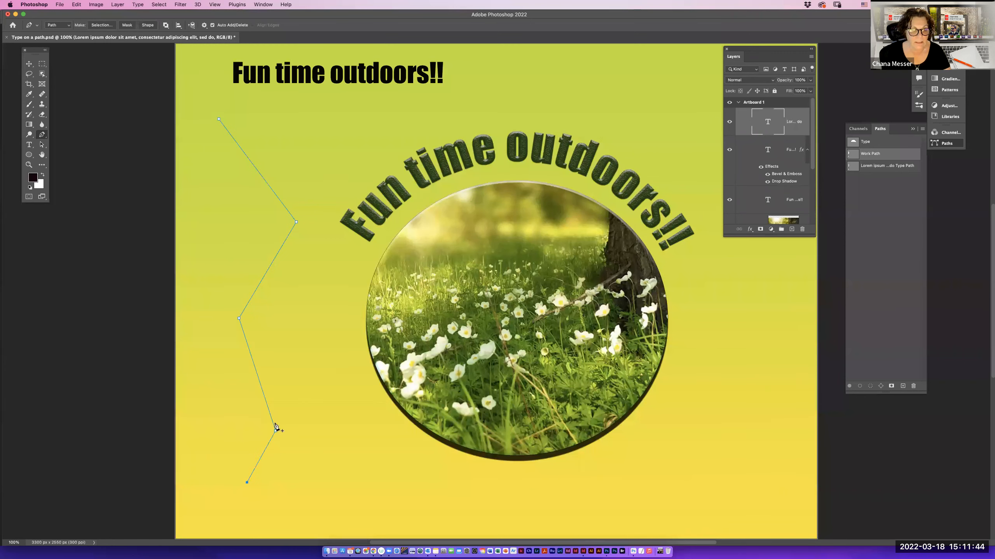
Set the type size to 22 pt and create a type layer on the new zigzag path from its upper end.
left_click(29, 145)
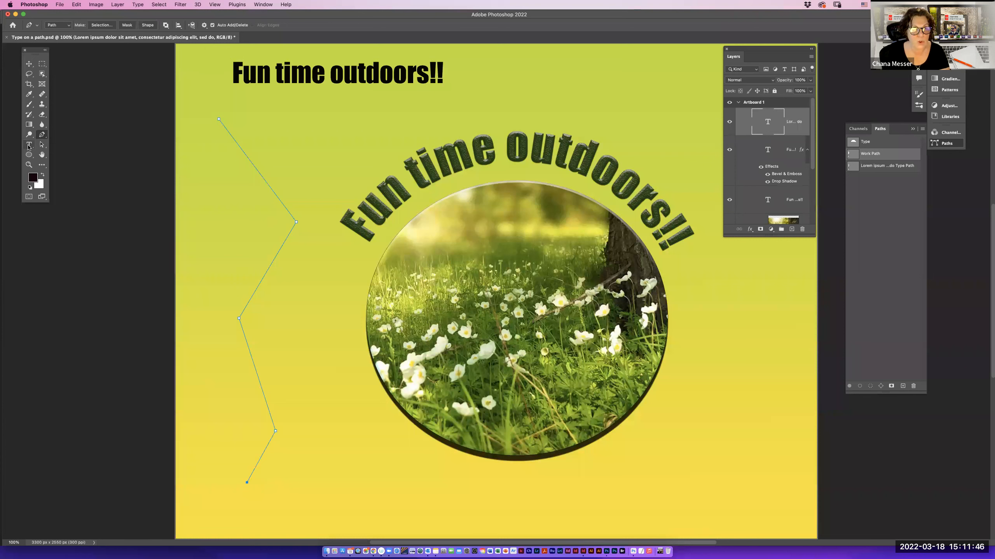
left_click(192, 26)
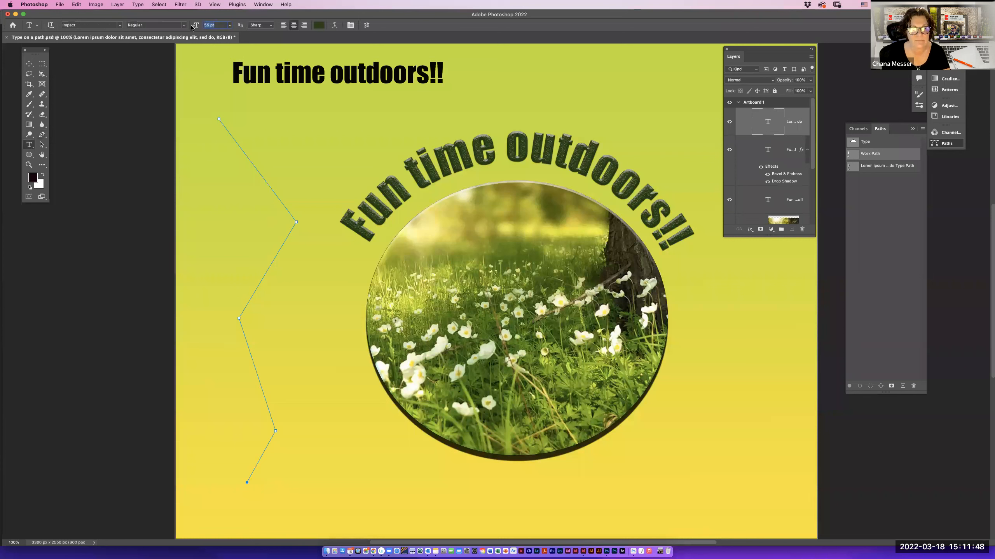
left_click_drag(186, 27, 181, 28)
left_click(220, 119)
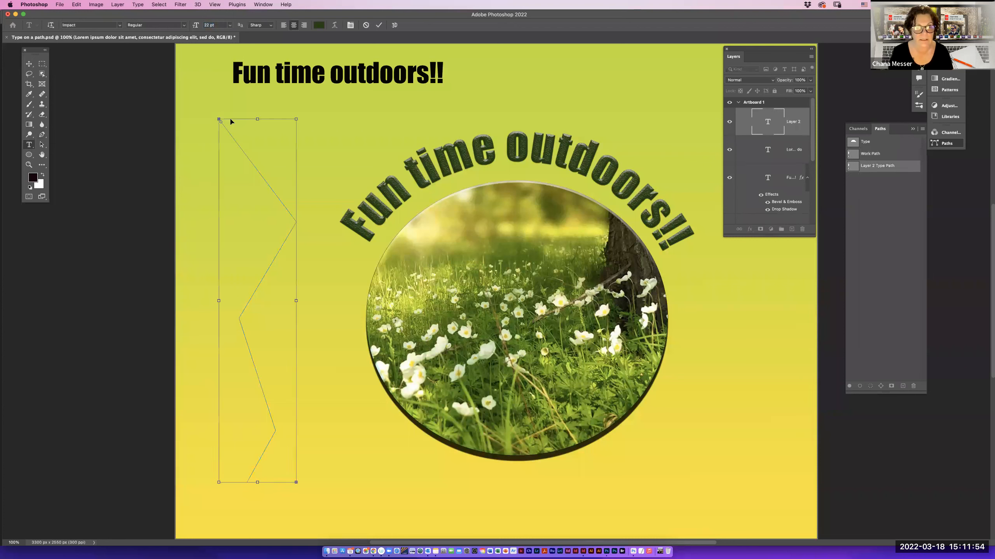
key("Escape")
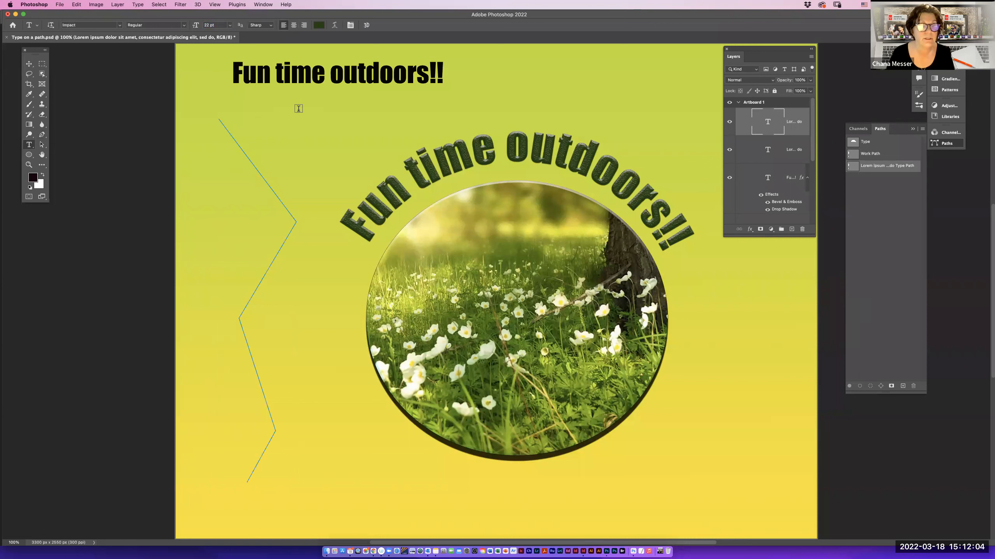
Place a "Lorem Ipsum" placeholder text layer below the heading, and delete it together with the newer zigzag type layer.
left_click(242, 149)
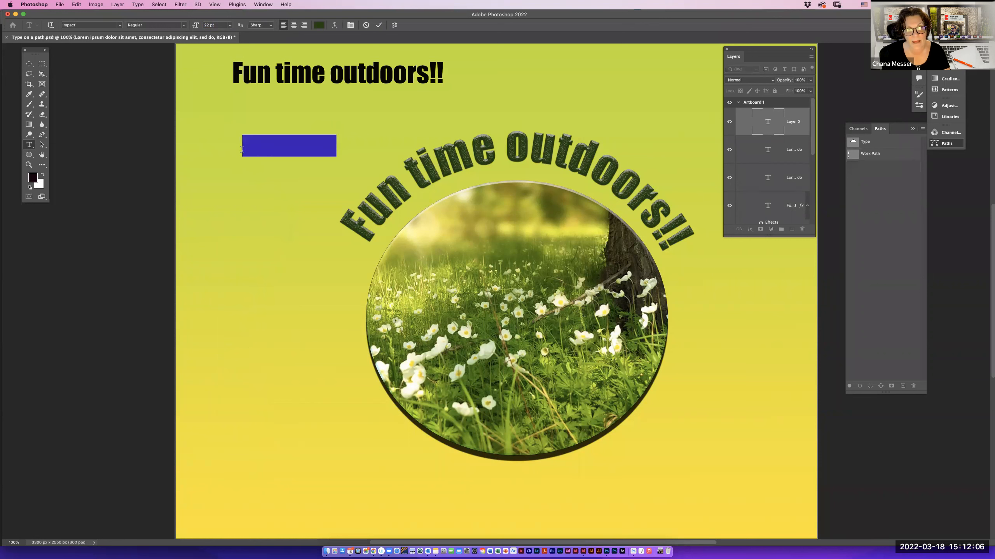
left_click(379, 24)
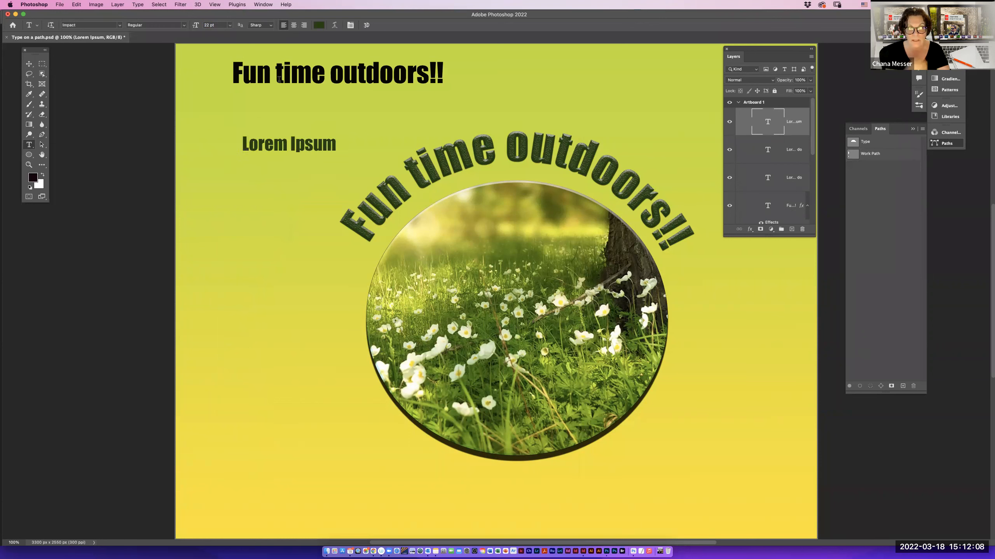
left_click(30, 63)
left_click_drag(759, 135, 765, 220)
left_click_drag(780, 135, 802, 229)
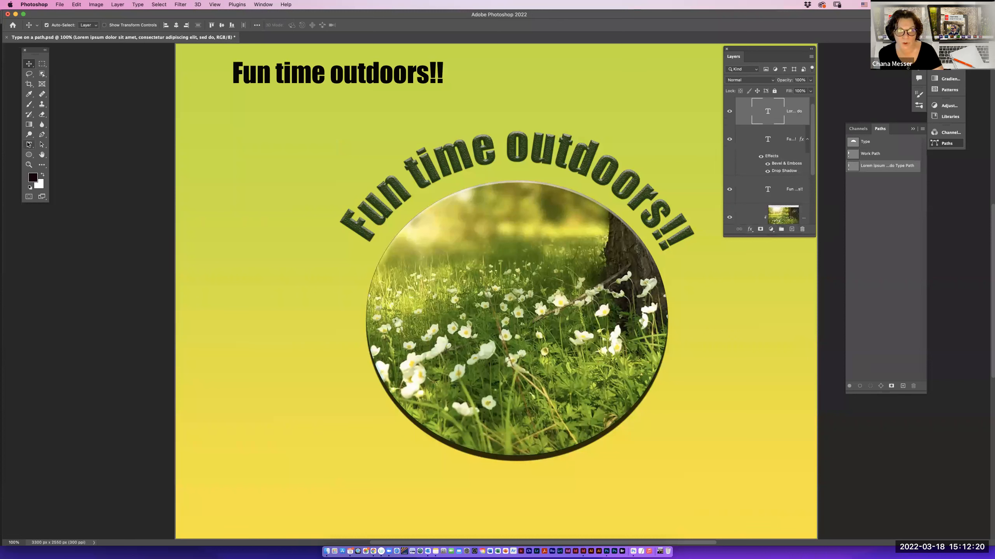
Display the original zigzag type path and select it to examine its anchor points.
left_click(42, 135)
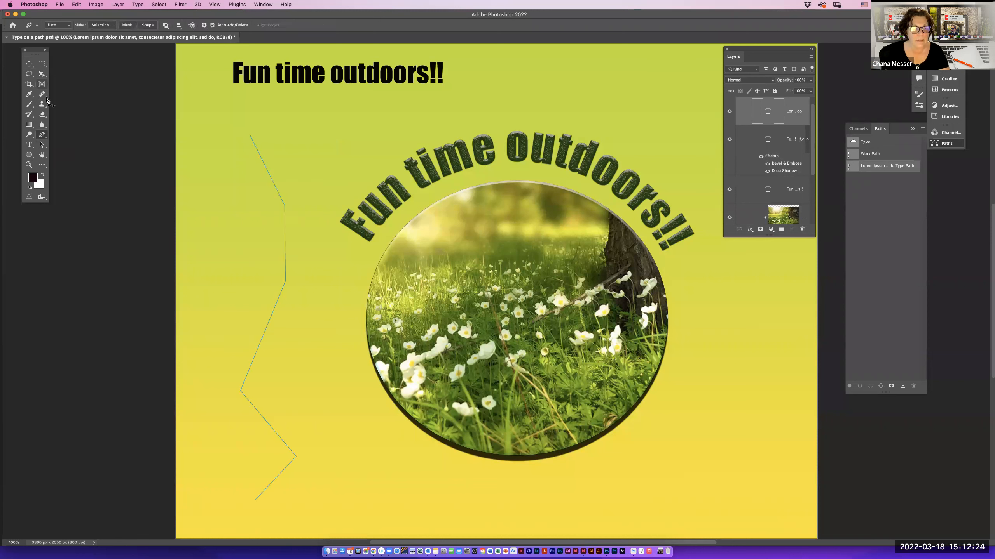
left_click(43, 144)
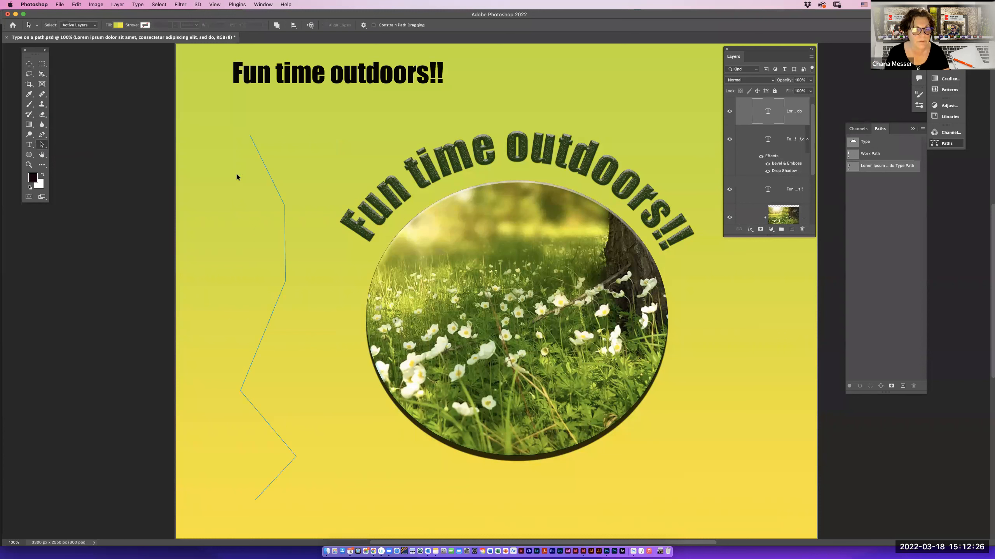
left_click(272, 180)
left_click(29, 144)
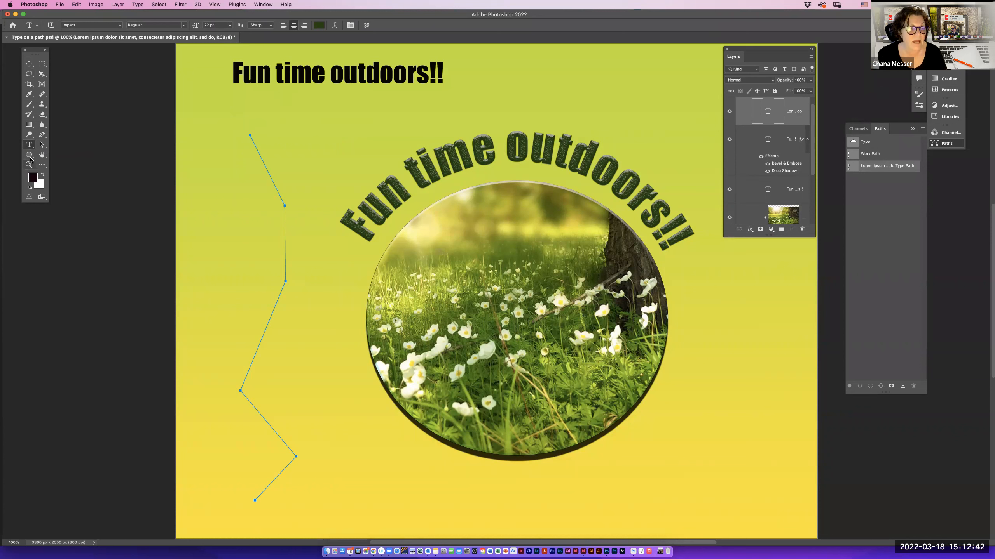
left_click(29, 63)
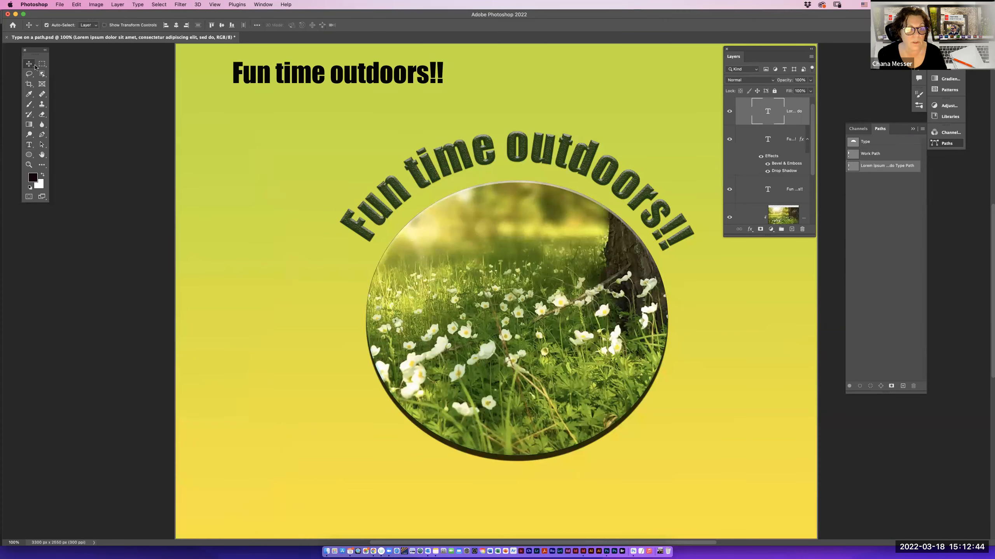
left_click_drag(900, 167, 855, 248)
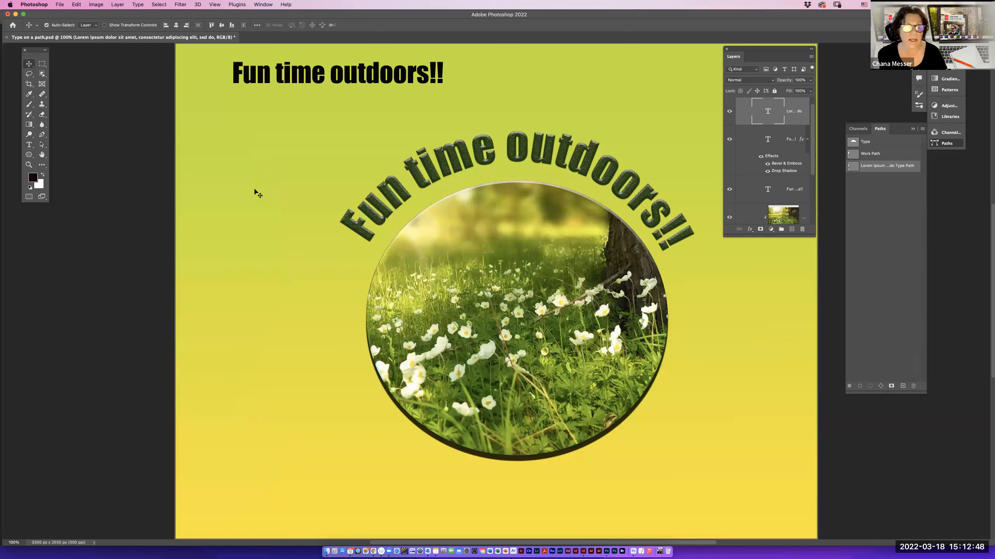
Draw an open, curving path with six anchor points down the area beside the ellipse using the Pen tool.
left_click(42, 135)
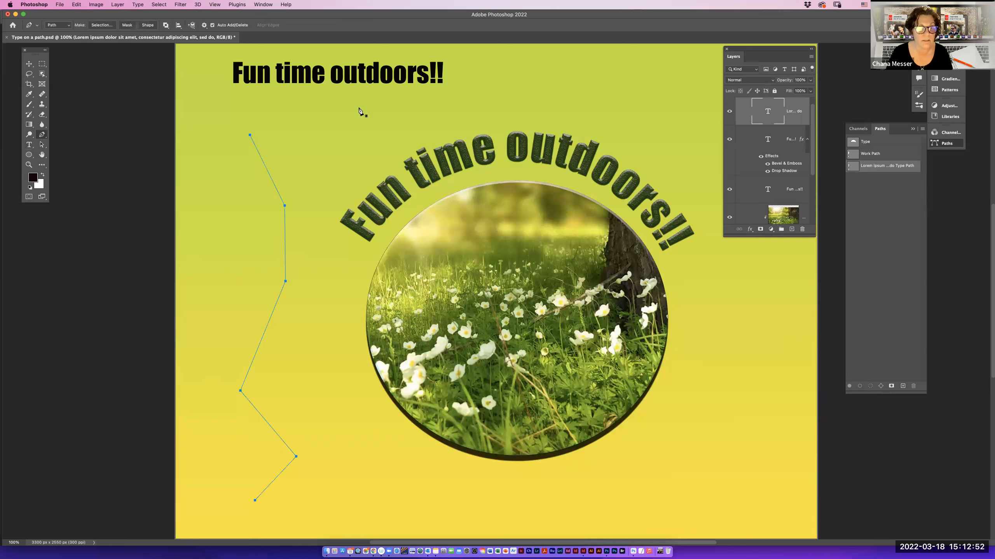
left_click(336, 111)
left_click_drag(332, 147, 304, 166)
left_click_drag(268, 221, 271, 266)
left_click_drag(291, 316, 318, 330)
left_click_drag(313, 364, 312, 381)
left_click(281, 438)
Create a type layer on the curving path from its upper end and paste the repeated "Fun time outdoors!!" text into it.
left_click(30, 144)
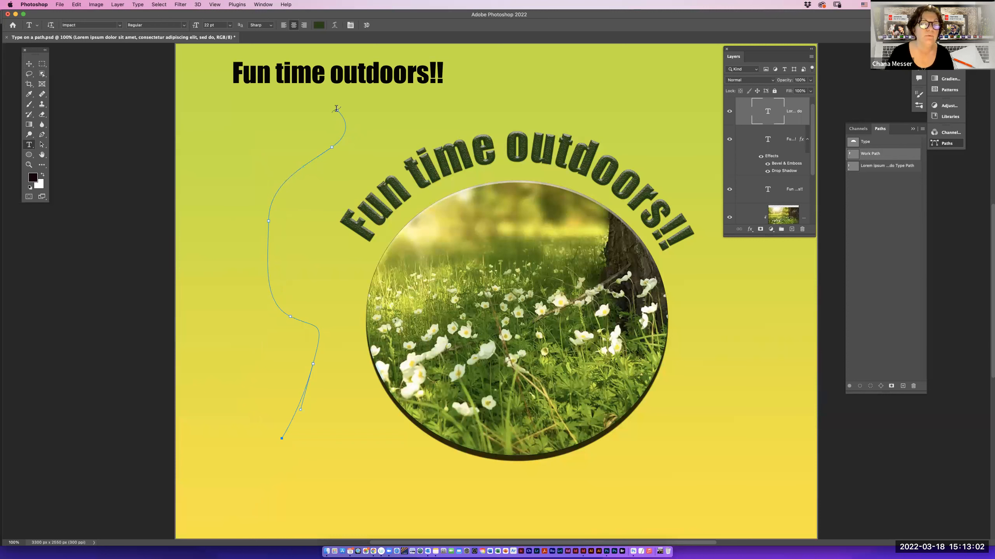
left_click(336, 109)
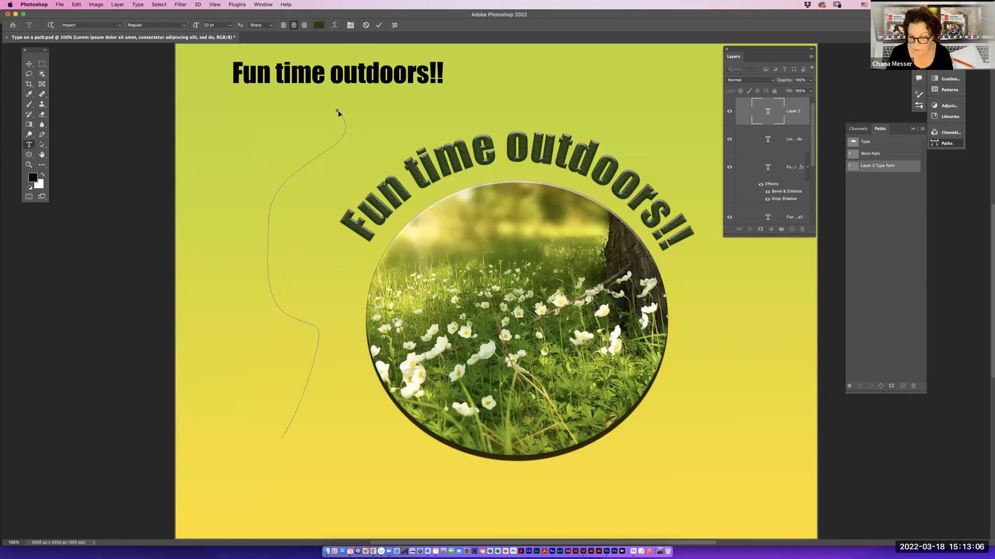
key("super")
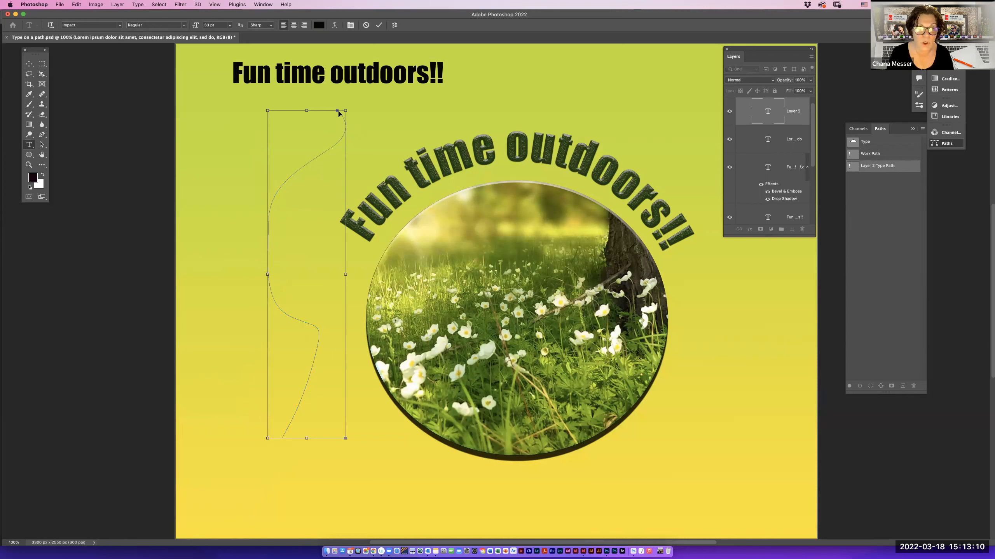
left_click_drag(351, 110, 350, 139)
left_click(304, 439)
left_click(304, 439)
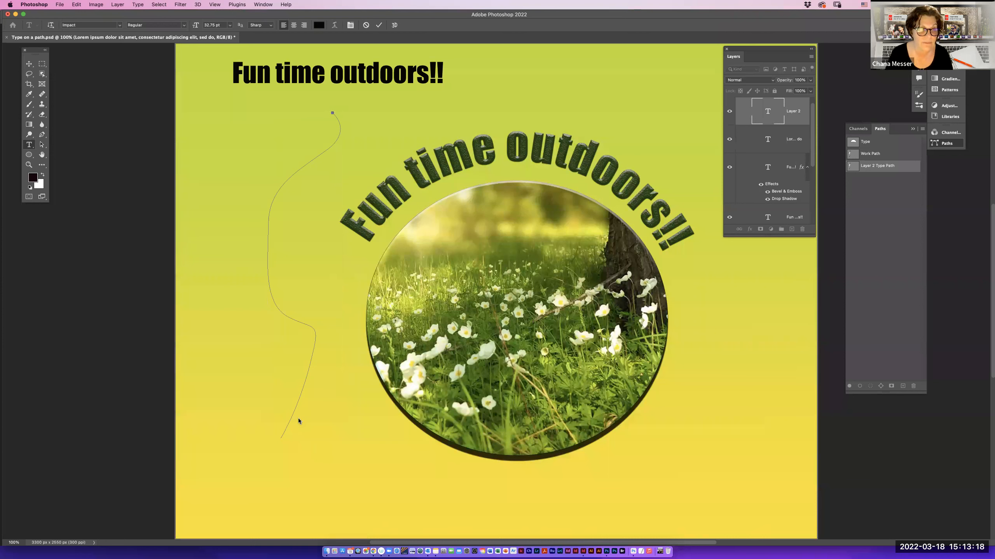
key("ctrl+v")
key("ctrl+Return")
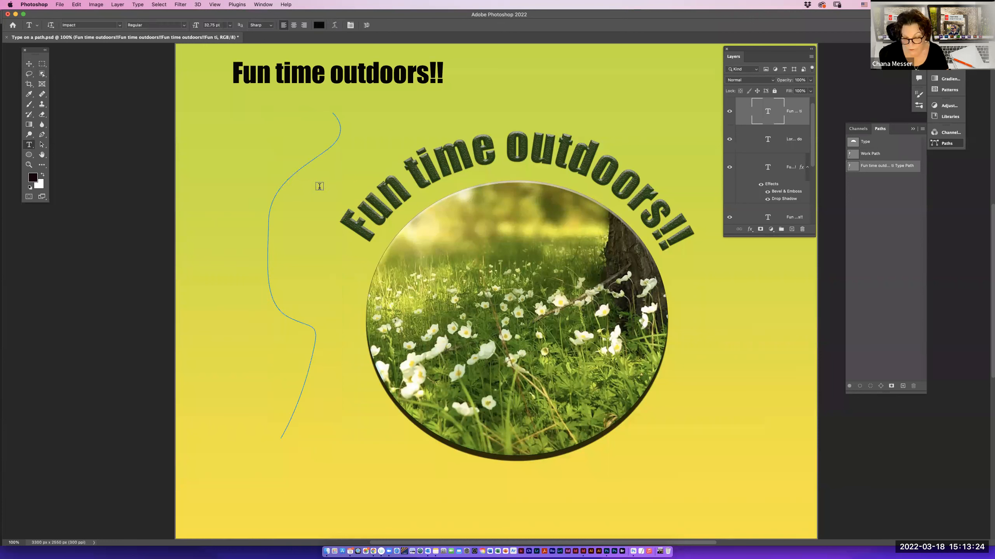
Reshape the curving type path by moving its lower end toward the artboard's lower edge and its upper end under the heading.
left_click(276, 193, "super")
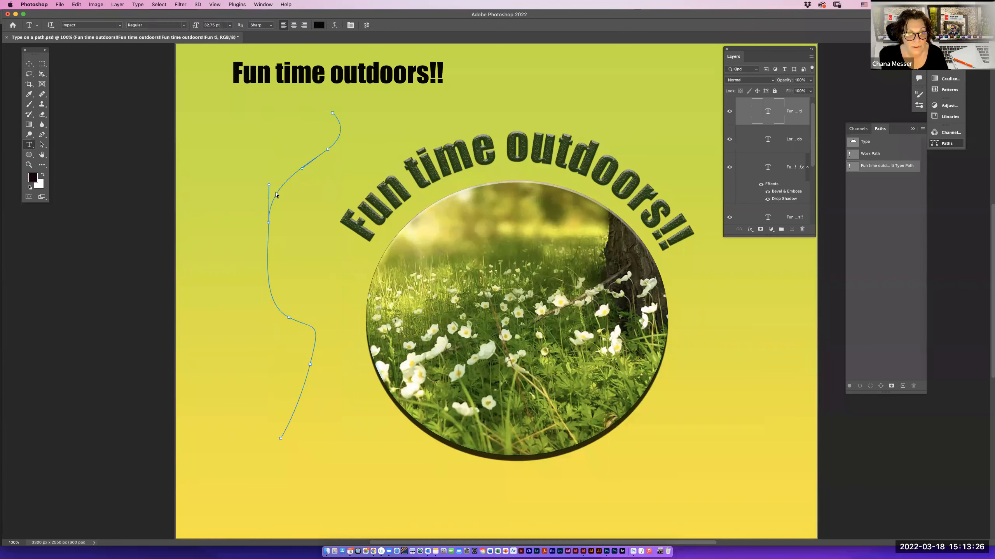
left_click(281, 439, "super")
left_click_drag(263, 485, 237, 507)
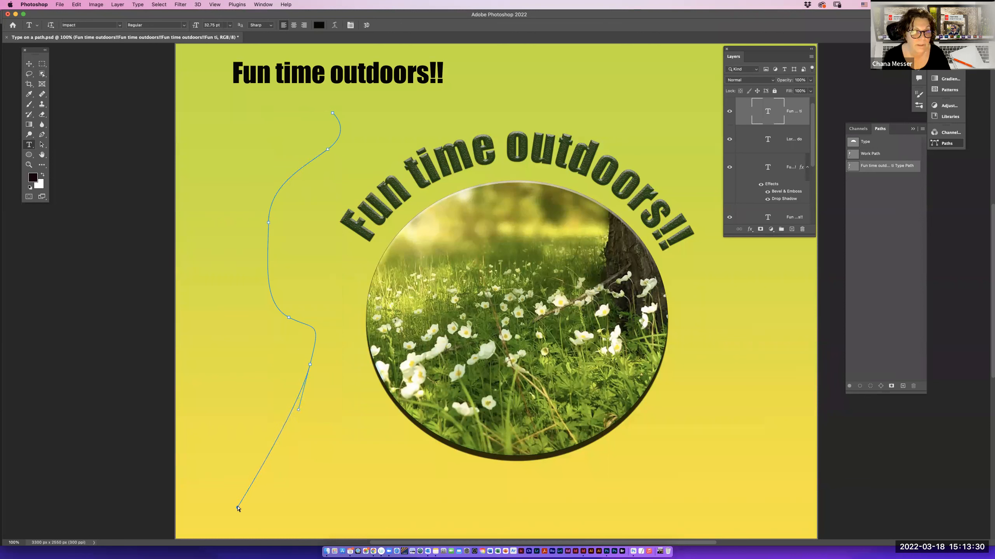
left_click_drag(332, 112, 270, 107)
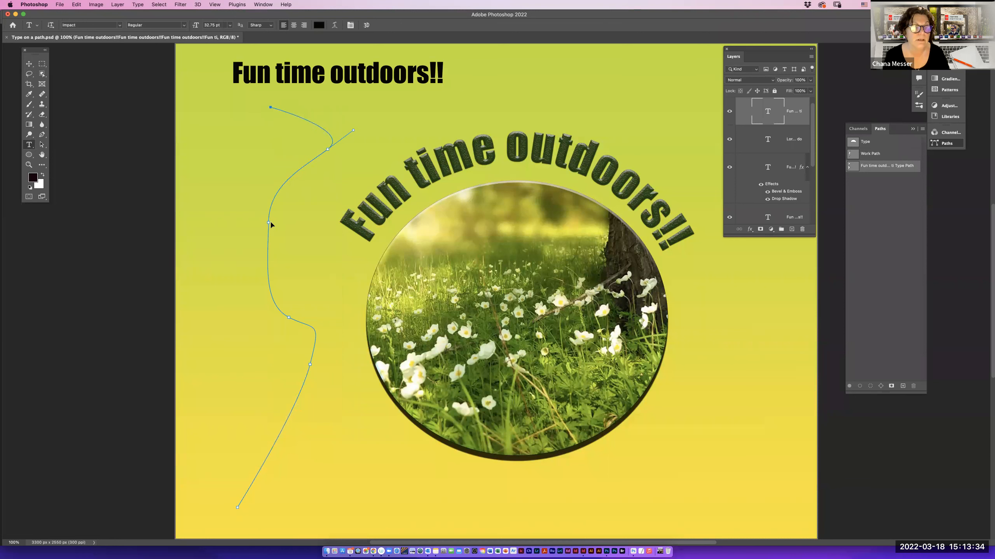
Undo the latest type path edits and the shift of the gradient background layer.
key("super+z")
key("super+z")
key("super+z")
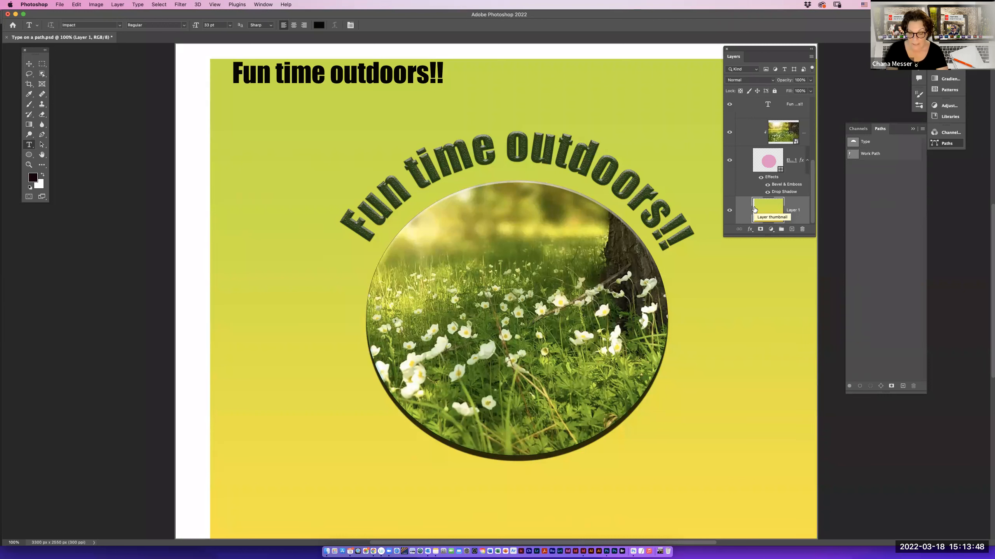
key("super+z")
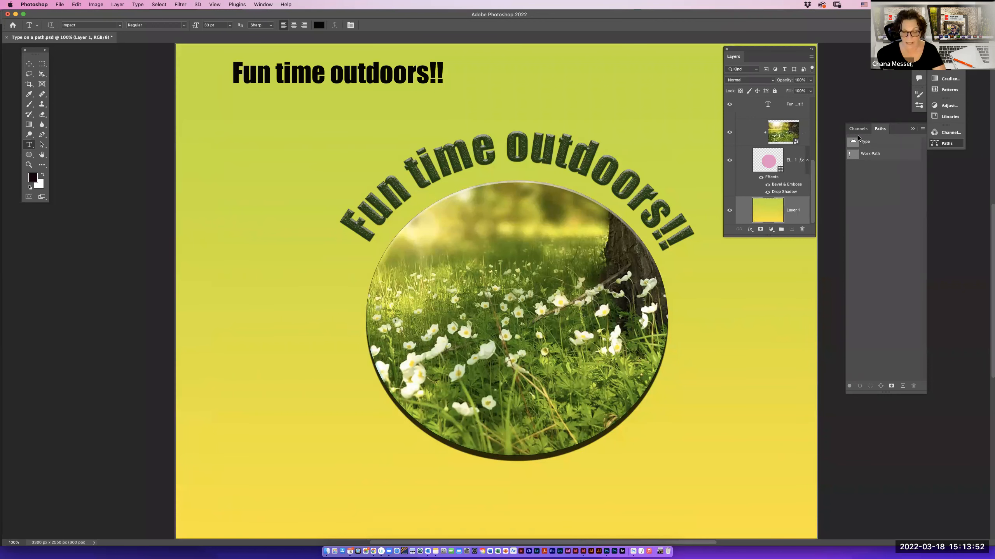
Save and close the "Type on a path" document, and dock the floating Layers panel with the collapsed panels.
key("super+s")
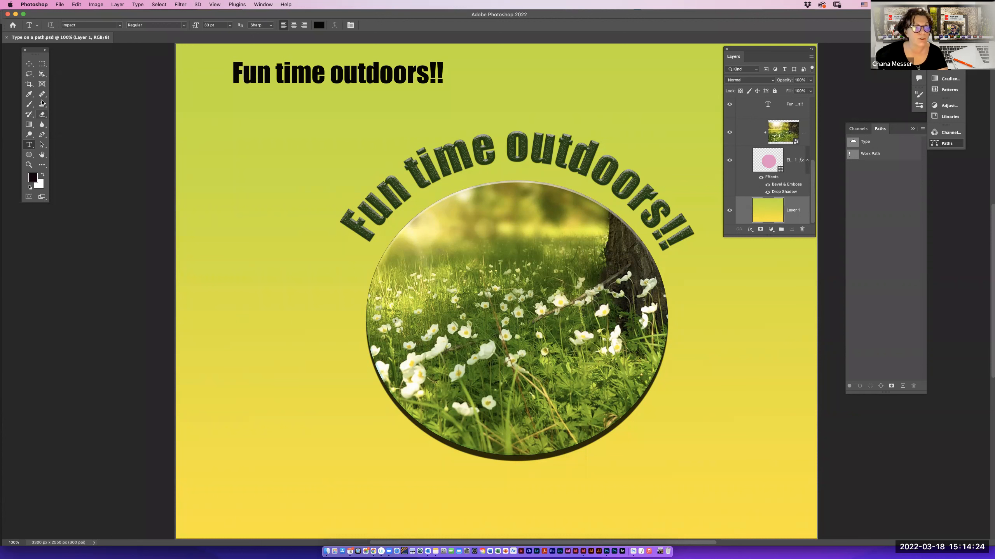
left_click(5, 38)
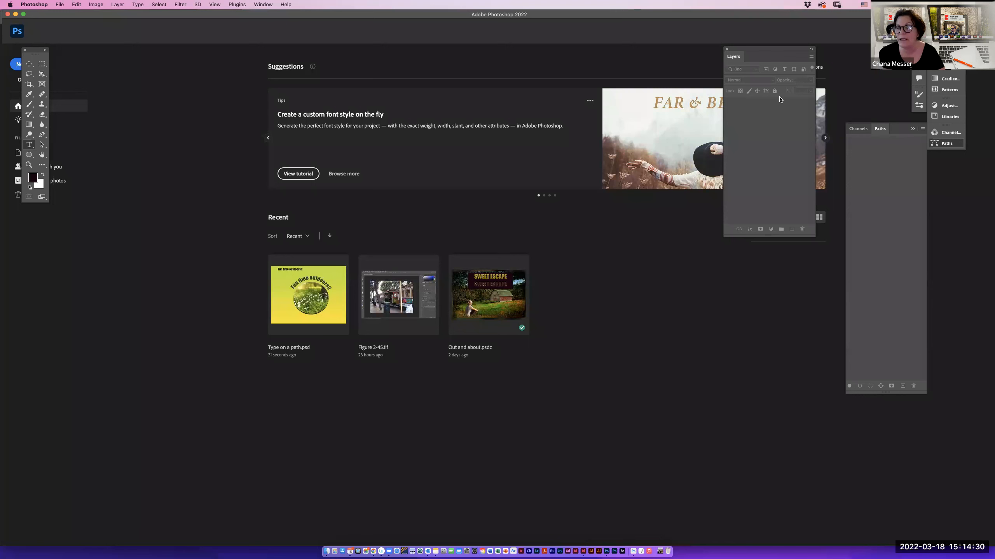
left_click_drag(733, 57, 939, 145)
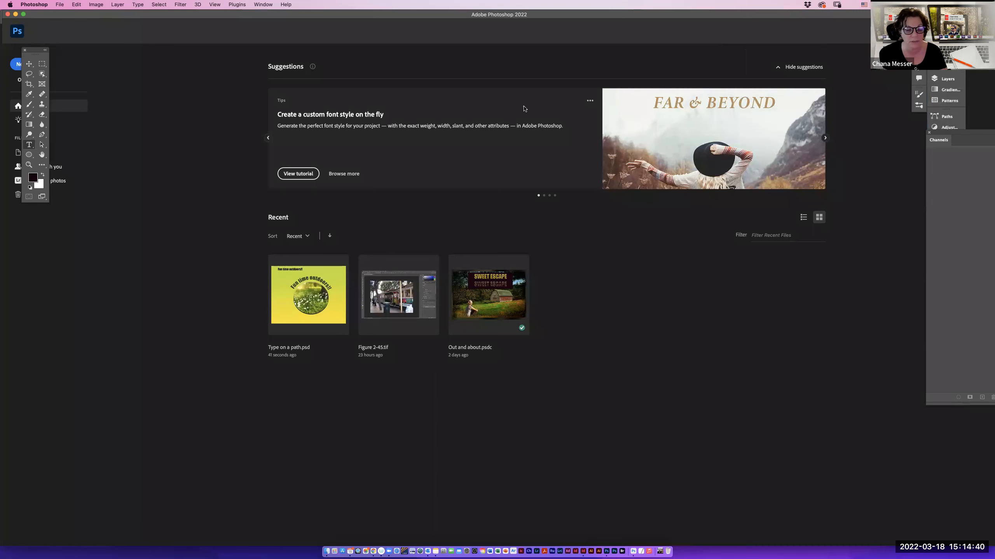
Open insect2.jpg, Two Guys_Vector mask Final.psd and Two Guys_Final2psd.psd together from the Vector Mask folder.
left_click(59, 4)
left_click(337, 181)
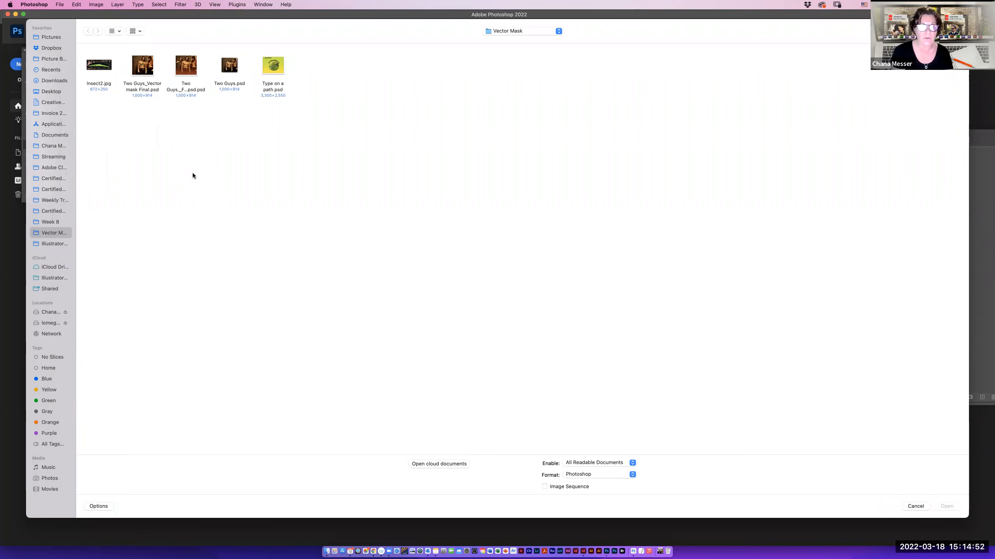
left_click(102, 69)
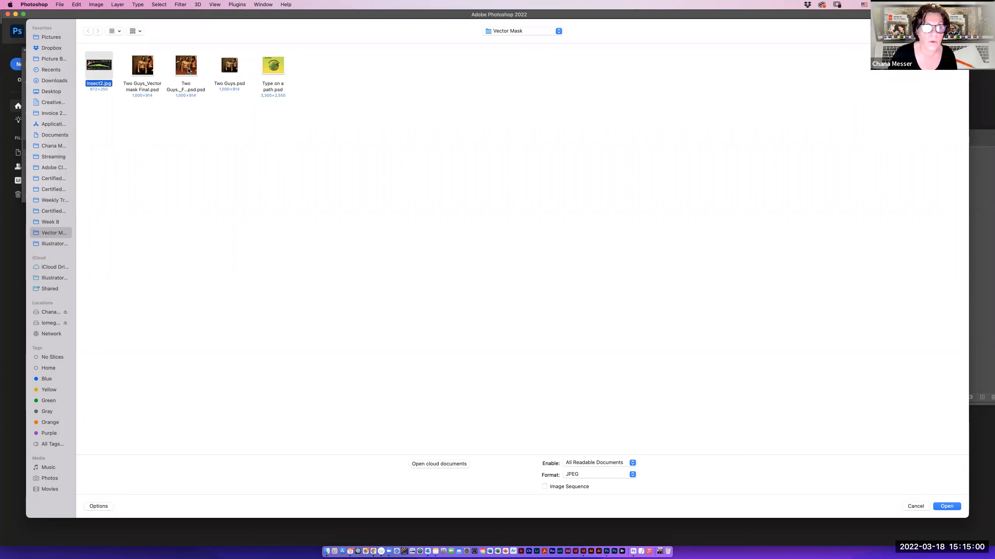
left_click(144, 71, "super")
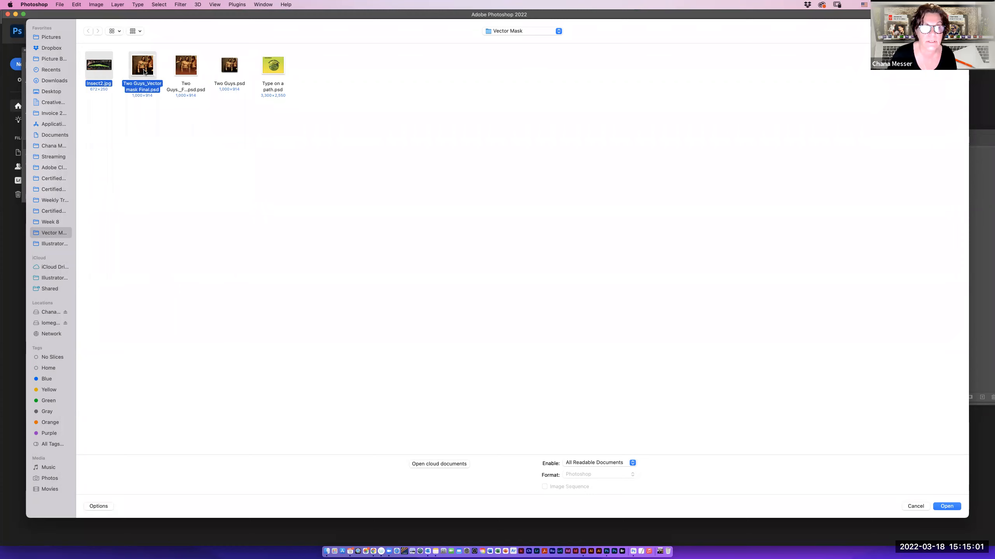
left_click(186, 68, "super")
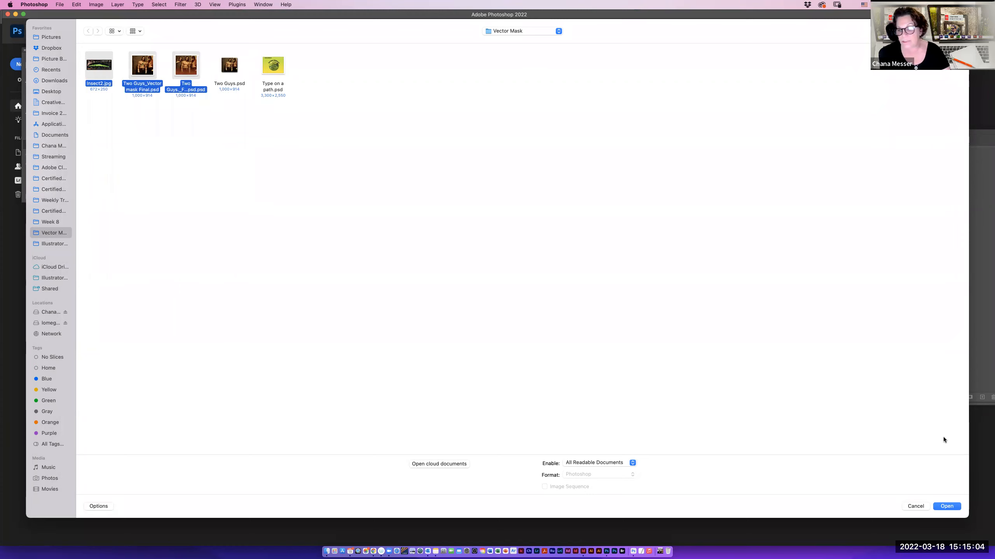
left_click(946, 506)
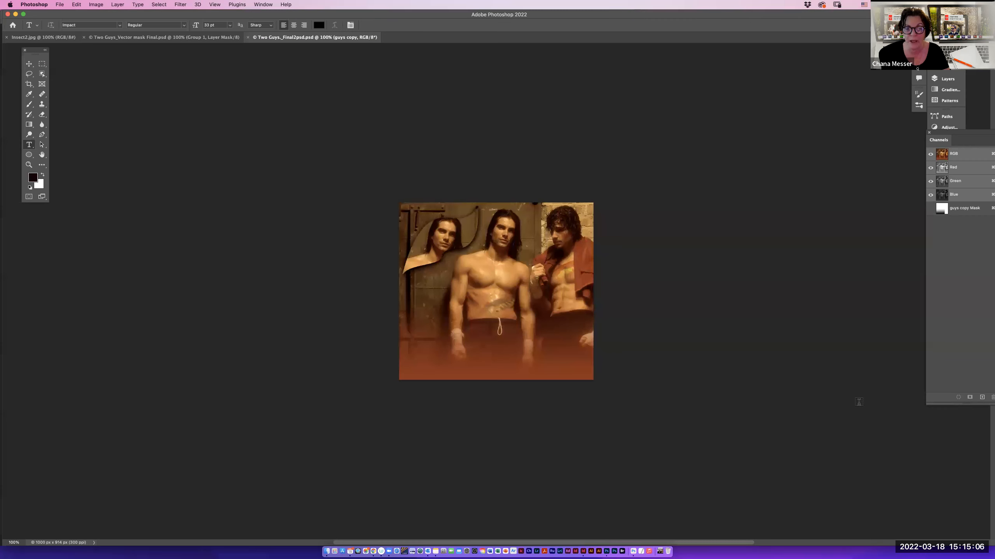
Show the layer stack of Two Guys_Final2psd.psd and enlarge its panel to fit all layers.
left_click(935, 80)
left_click_drag(878, 235, 877, 471)
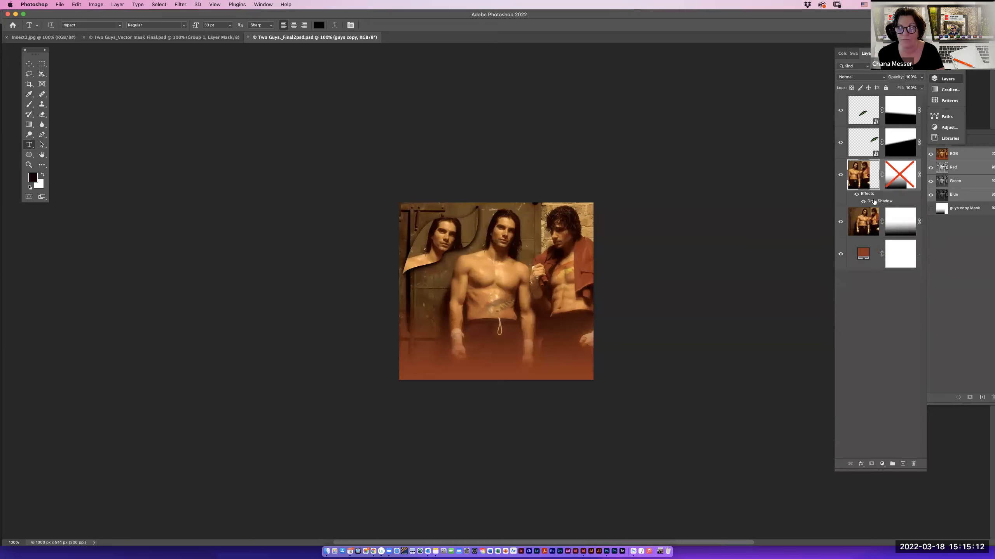
Toggle the wing, guys copy and colour fill layers in Two Guys_Final2psd.psd to examine their effect, and review Two Guys_Vector mask Final.psd.
left_click(840, 143)
left_click(840, 142)
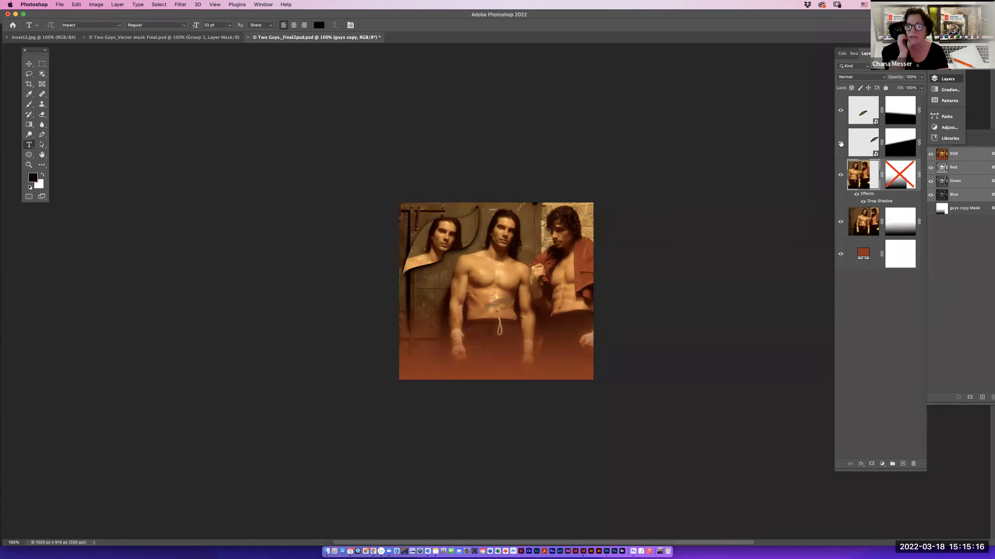
left_click(840, 111)
left_click(841, 113)
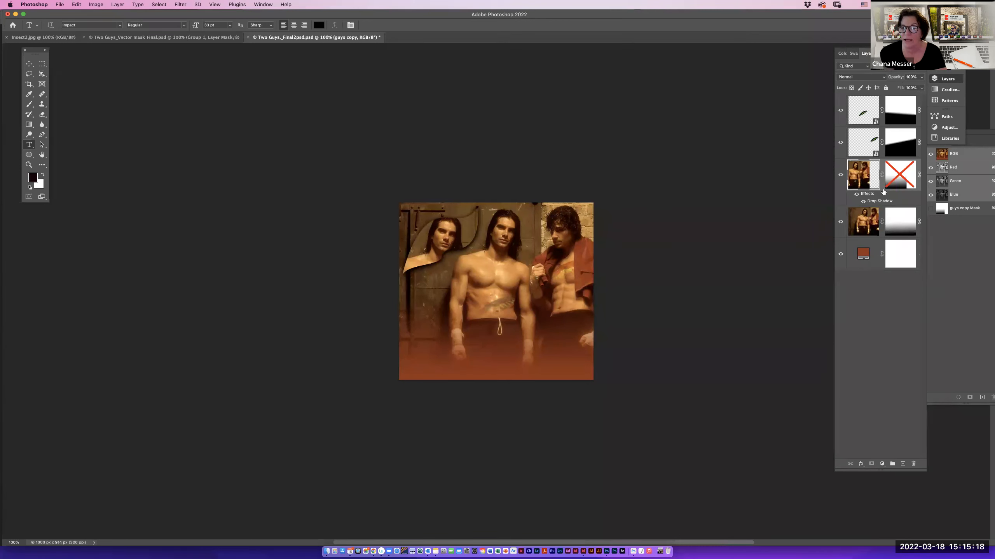
left_click(840, 253)
left_click(840, 254)
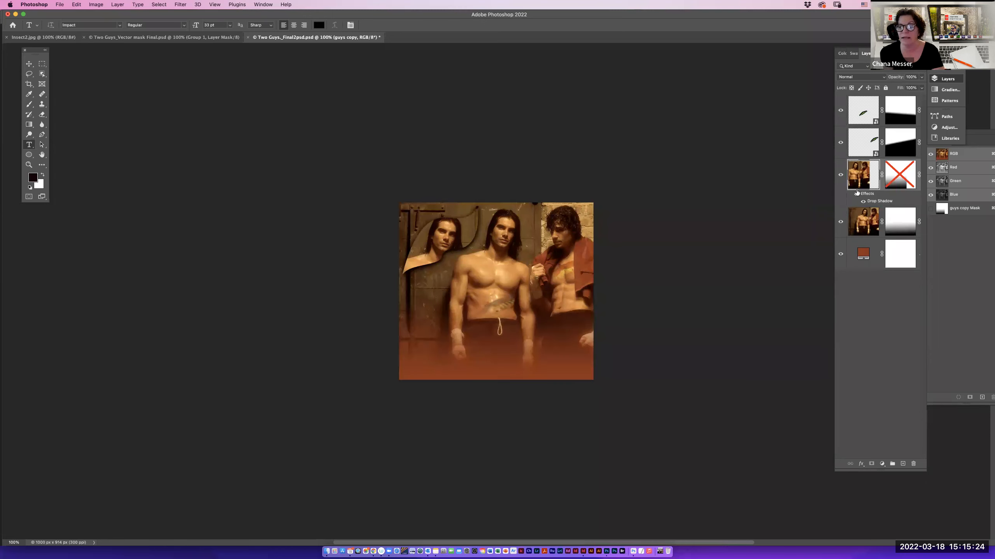
left_click(840, 175)
left_click(840, 175)
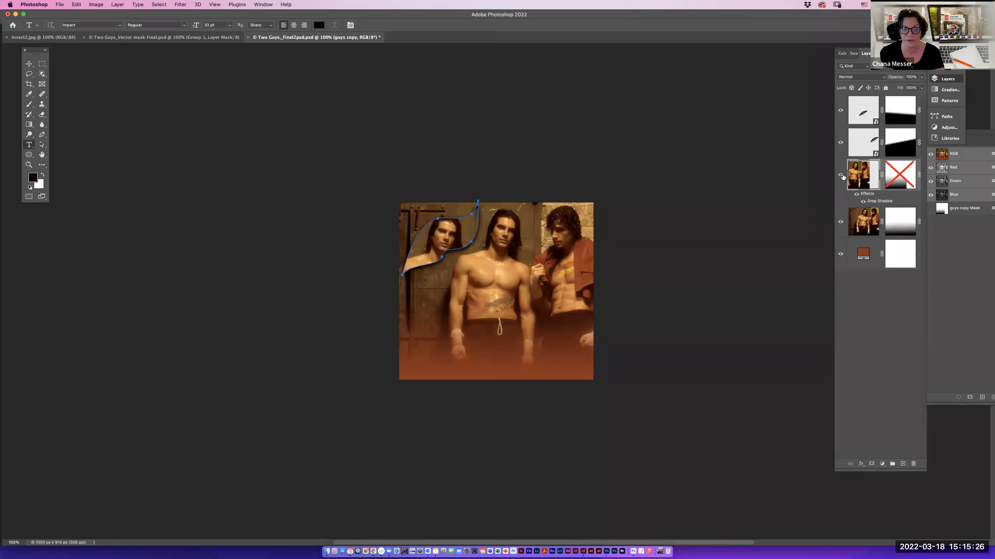
left_click(840, 175)
left_click(840, 175)
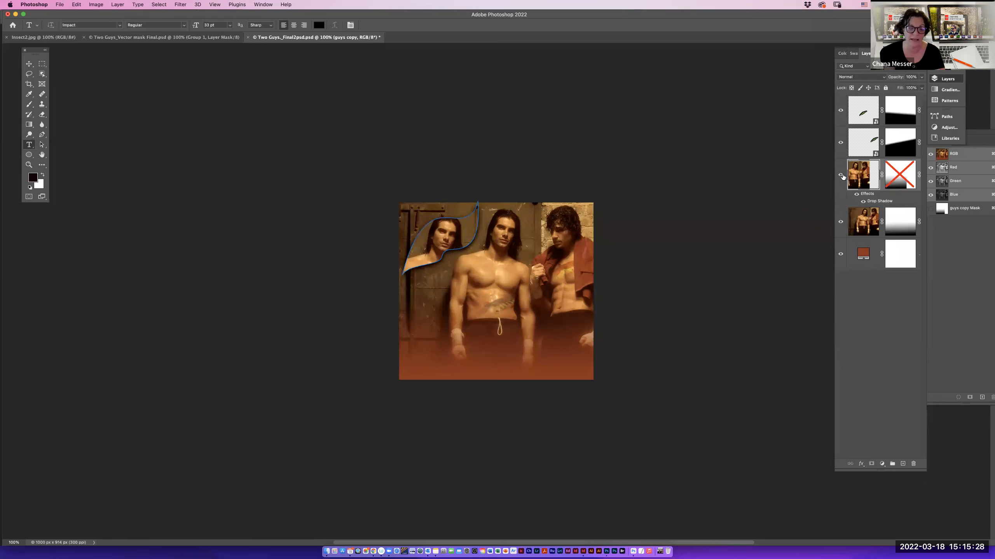
left_click(894, 343)
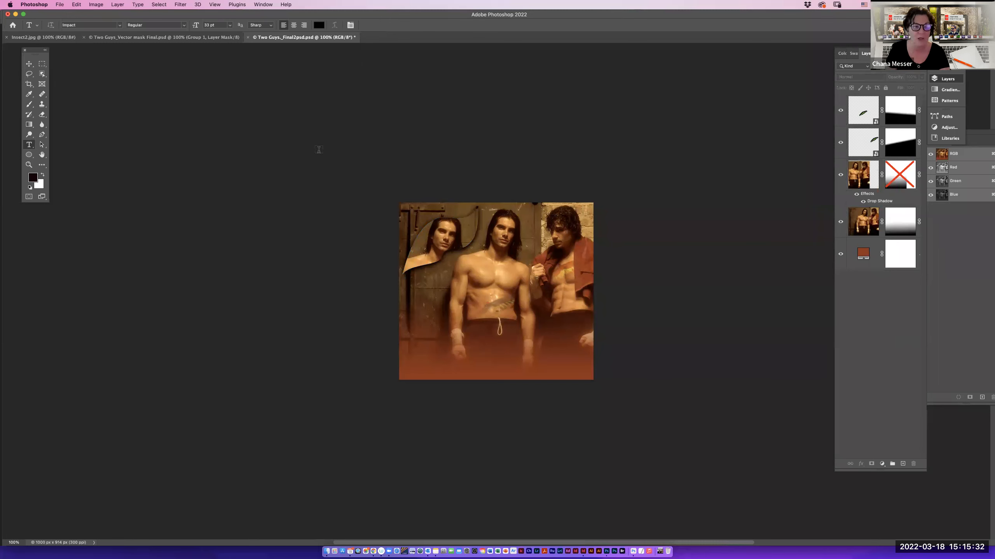
left_click(138, 37)
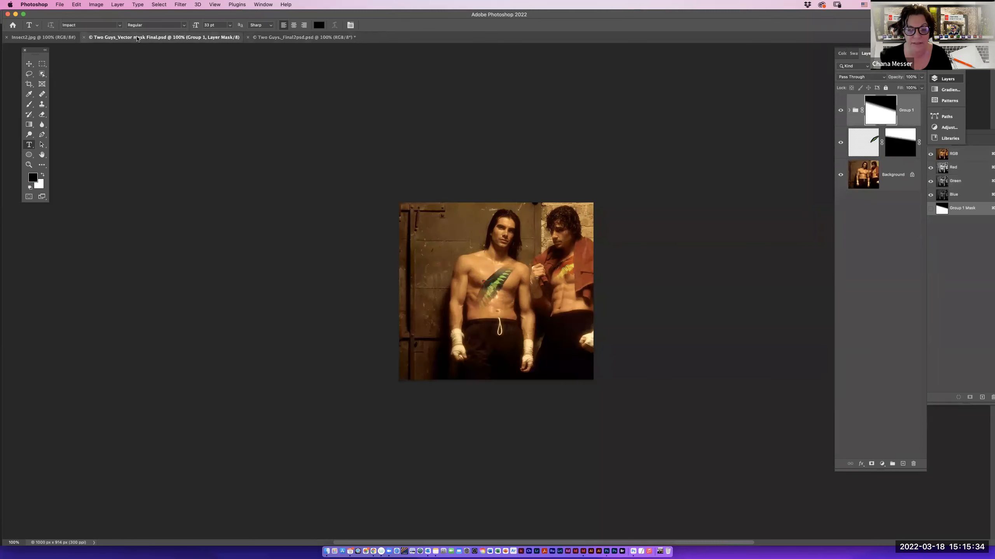
left_click(268, 38)
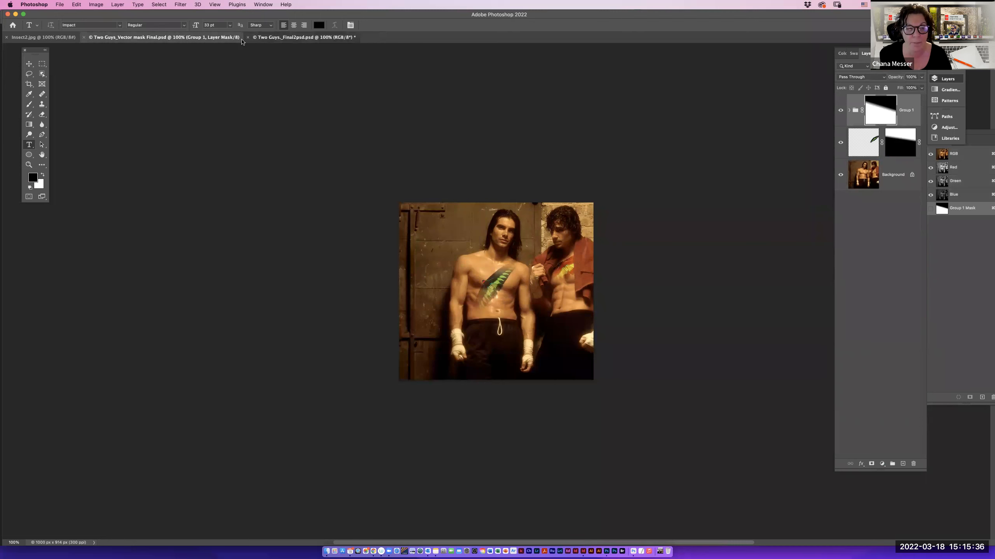
left_click(177, 38)
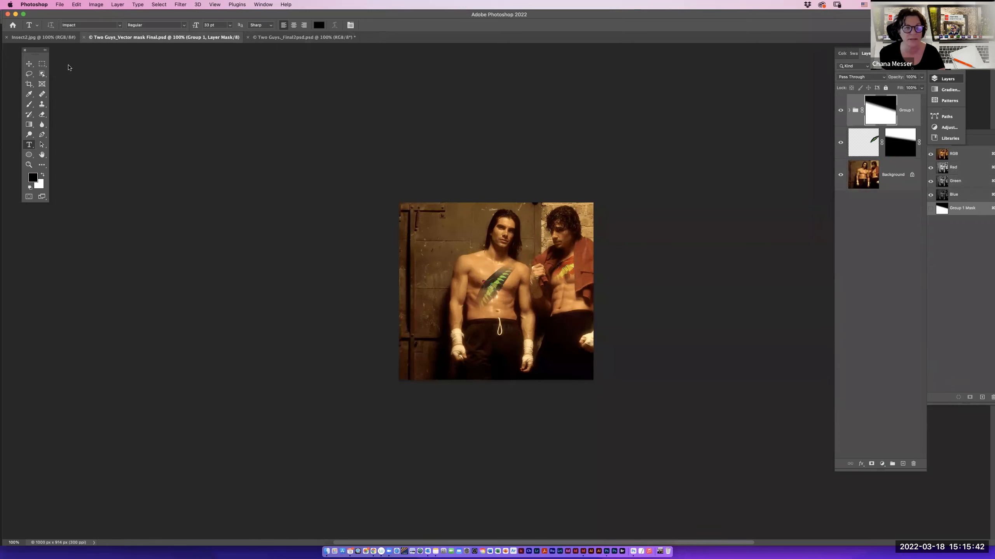
Open Two Guys.psd from the Vector Mask folder.
left_click(60, 5)
left_click(460, 252)
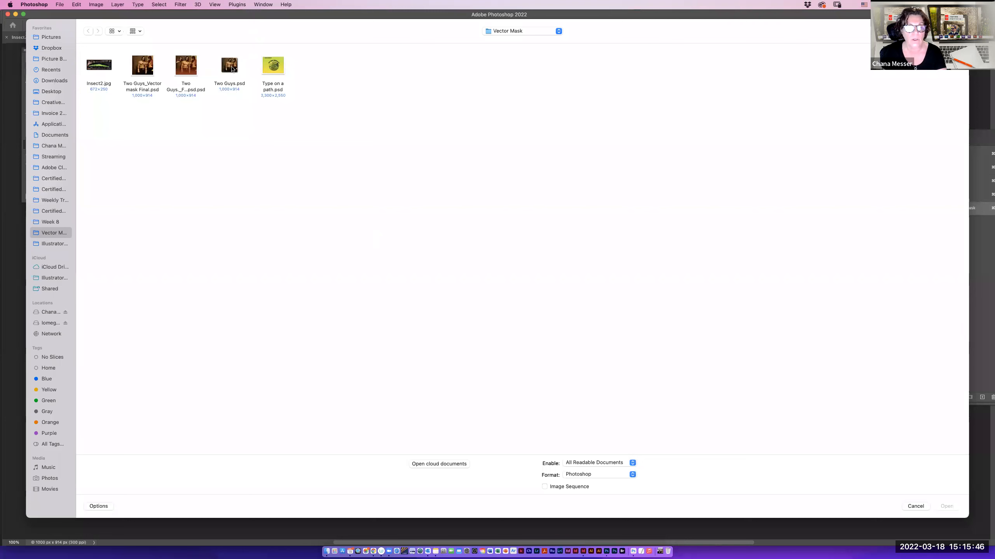
left_click(235, 69)
left_click(946, 506)
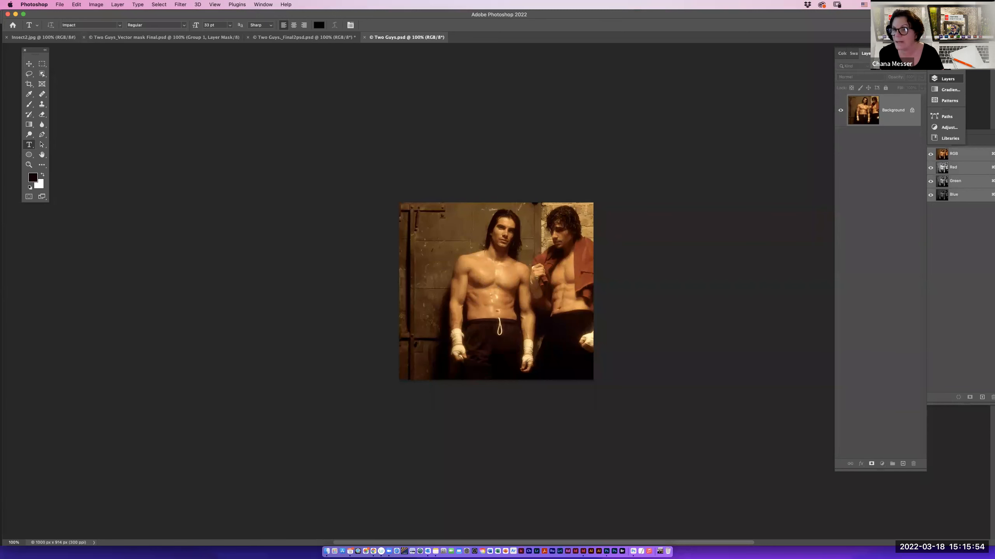
Convert the Background layer of Two Guys.psd to a smart object and name it "2 guys".
left_click(921, 53)
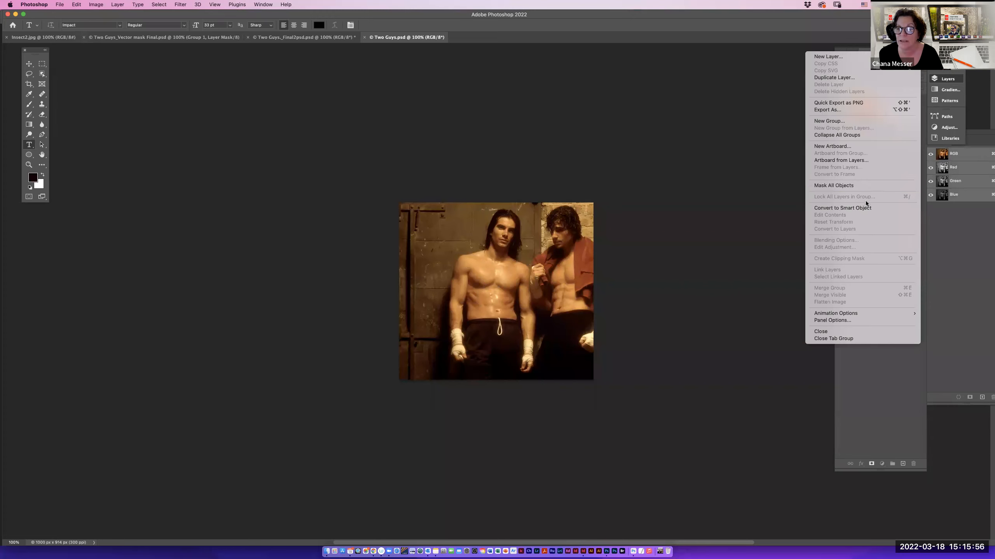
left_click(853, 208)
double_click(896, 110)
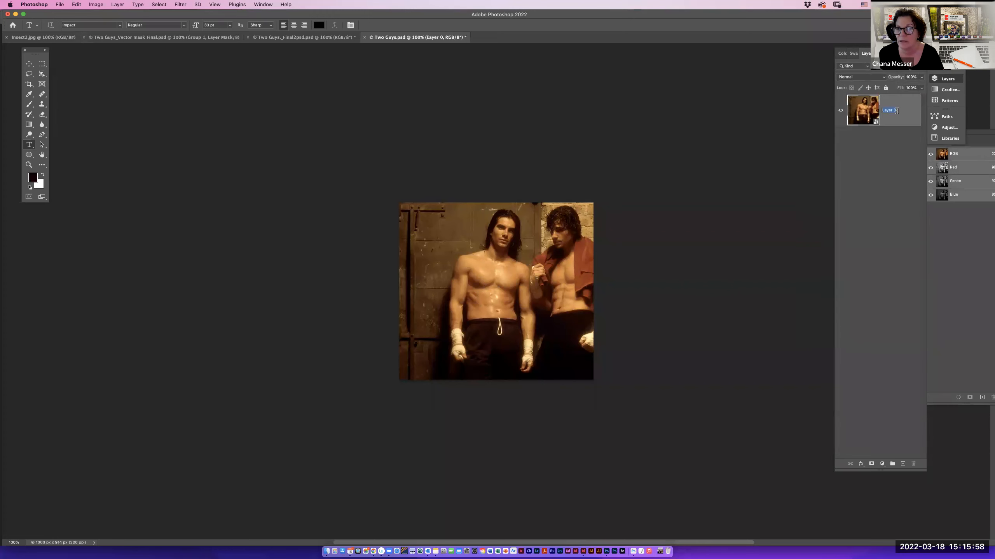
type("2 guys")
key("Return")
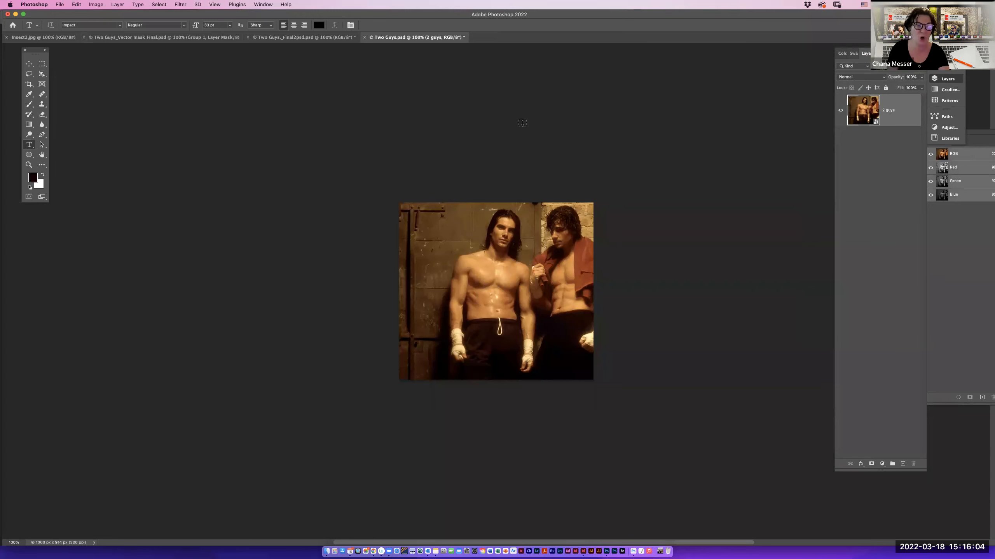
Unlock the Background layer of insect2.jpg and load its Work Path as a selection around the butterfly.
left_click(45, 38)
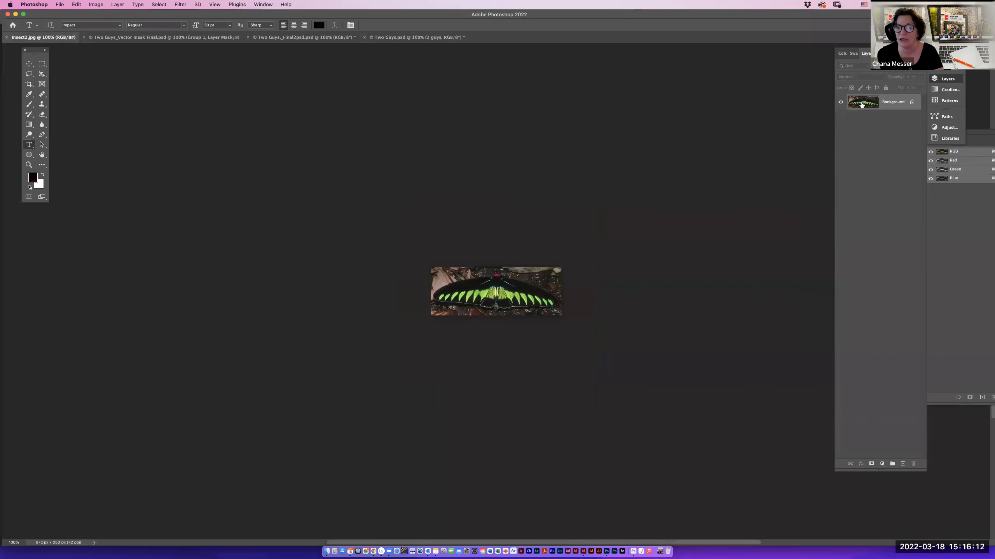
left_click_drag(861, 104, 861, 103)
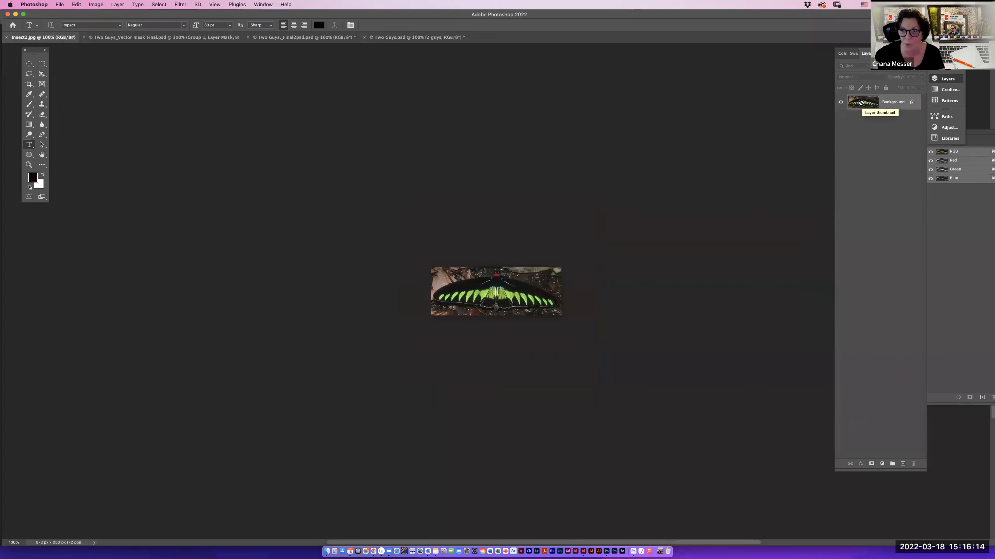
left_click(911, 103)
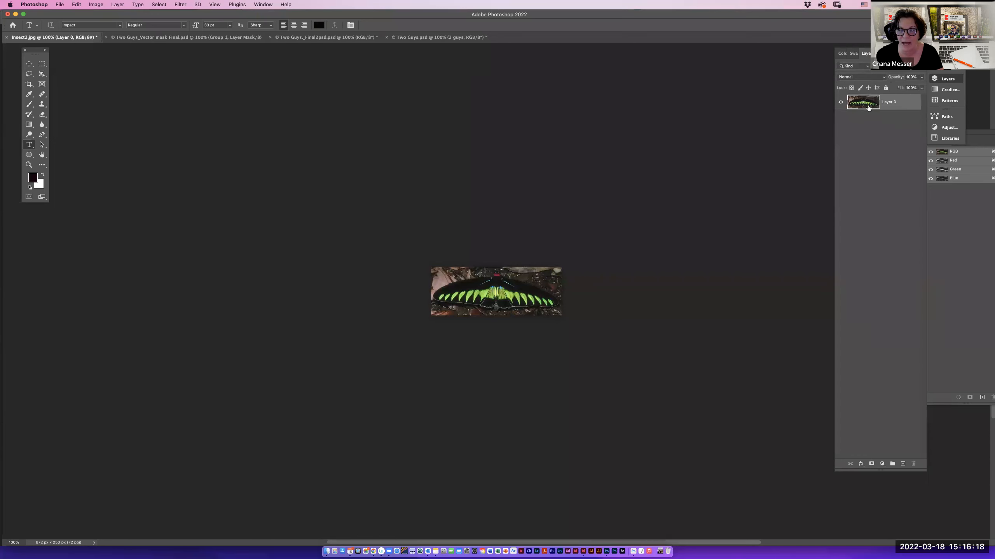
left_click(937, 118)
left_click(876, 125)
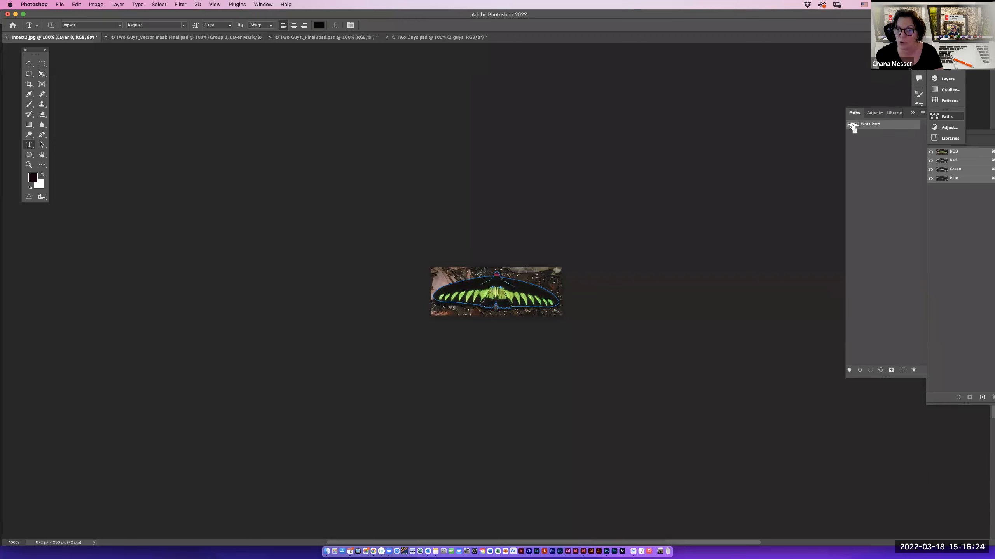
left_click(853, 126, "super")
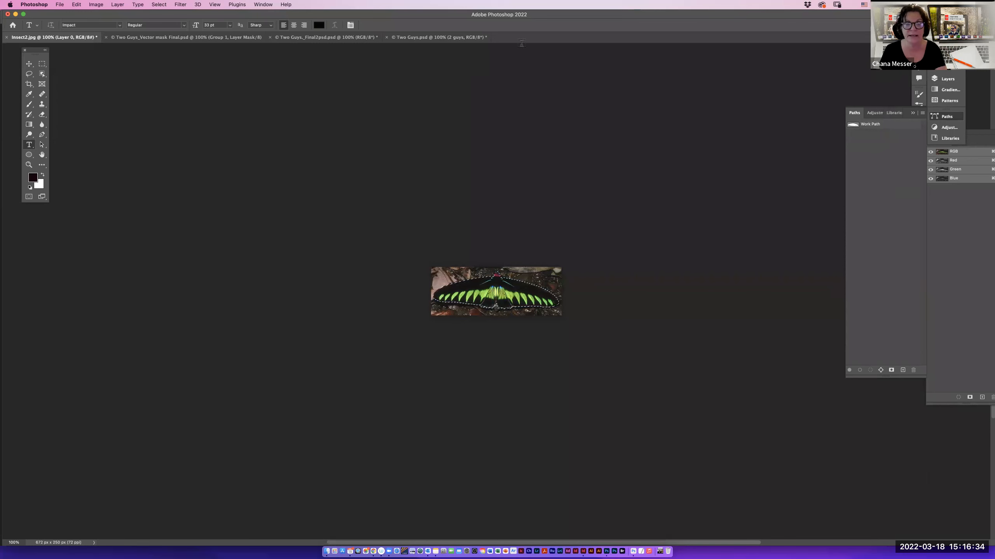
Copy the selected butterfly into Two Guys.psd and float the Layers panel beside the image, collapsing the remaining Color panel group.
left_click(418, 39)
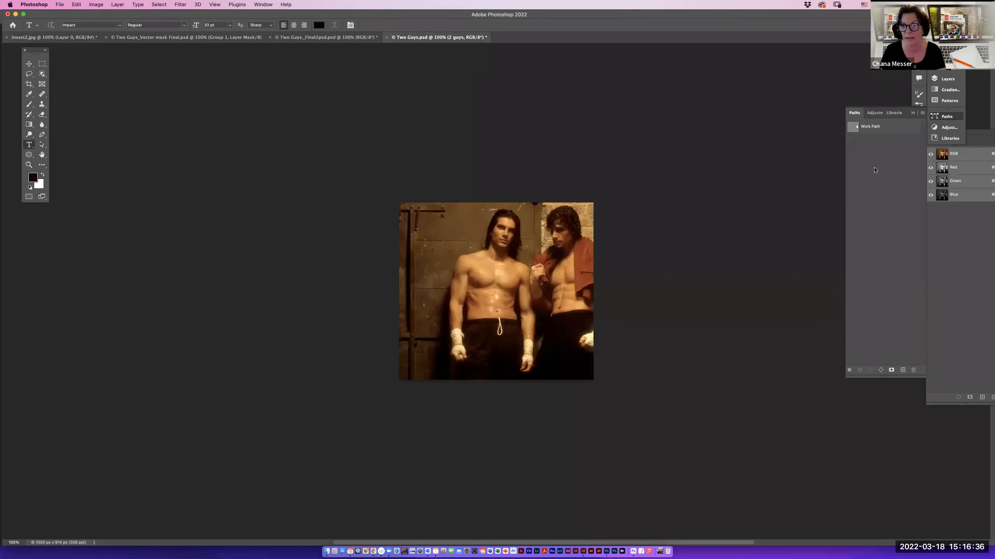
key("cmd+v")
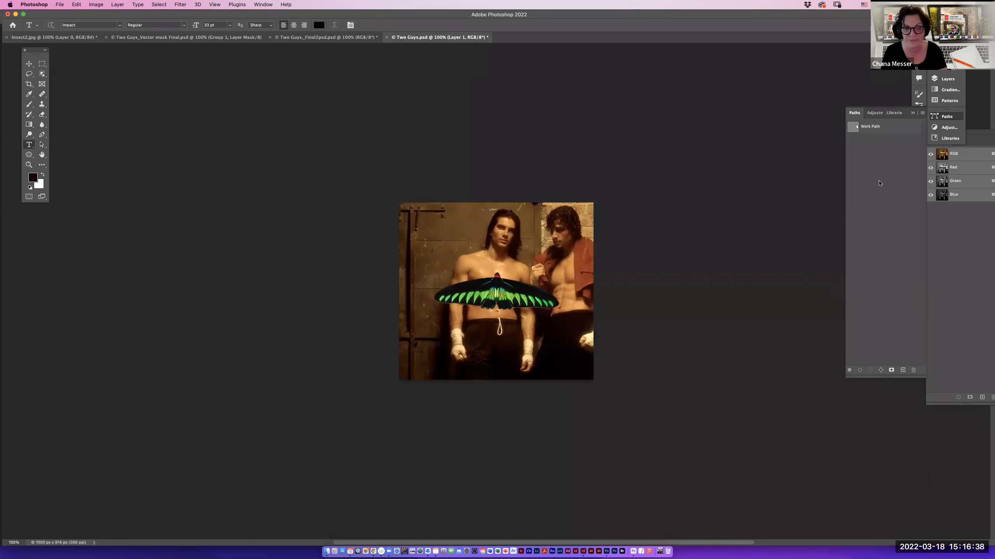
left_click(935, 80)
left_click_drag(866, 57, 704, 69)
left_click(843, 58)
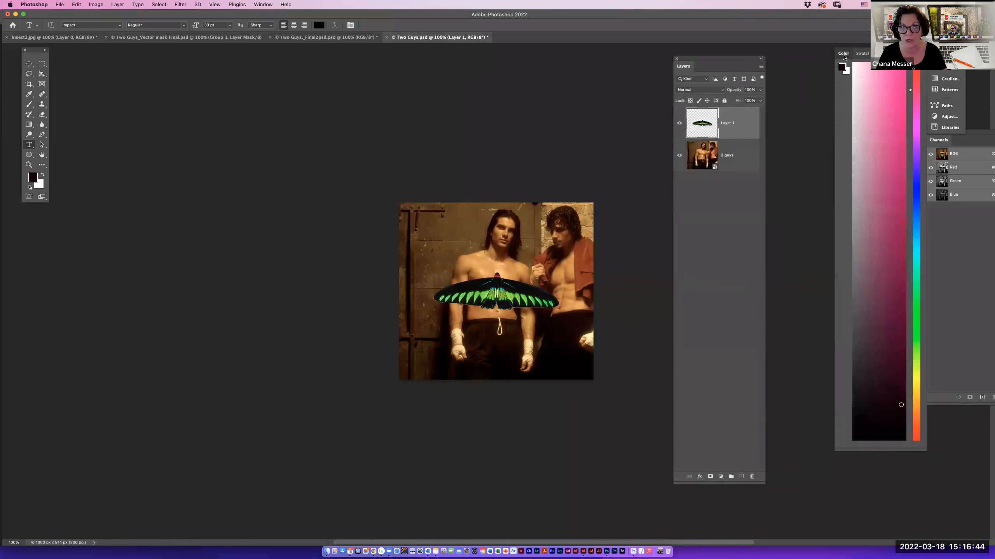
left_click(844, 59)
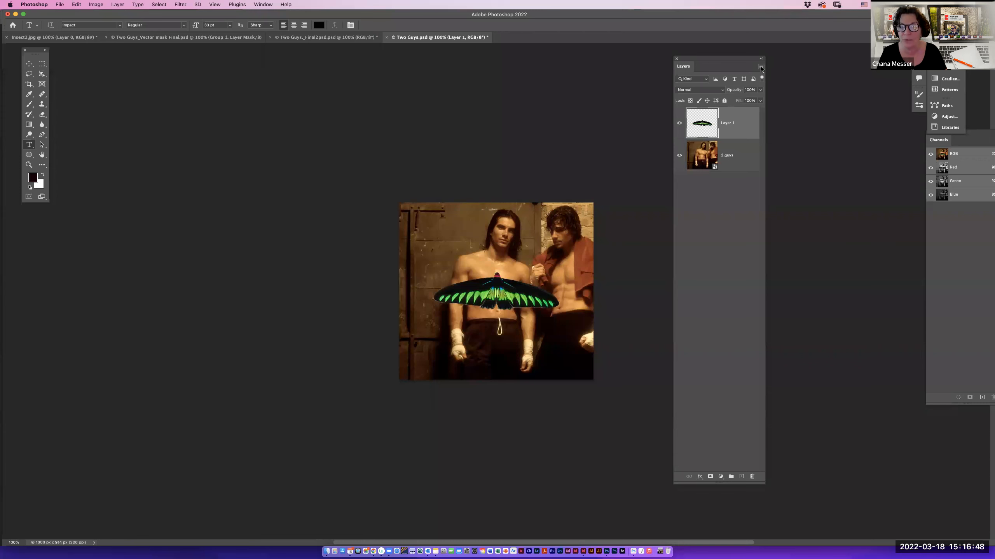
Convert the pasted butterfly layer to a smart object and rename it "wing".
left_click(761, 67)
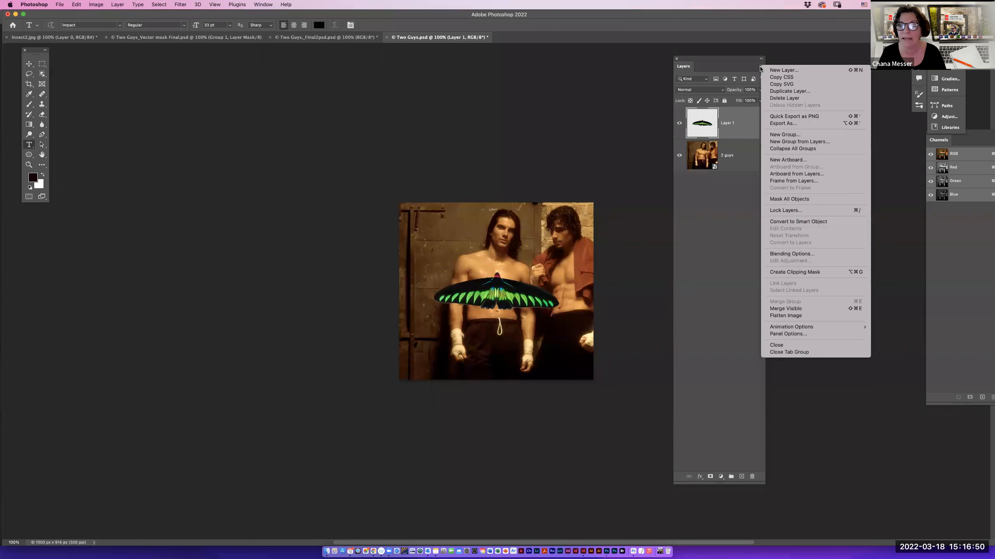
left_click(798, 222)
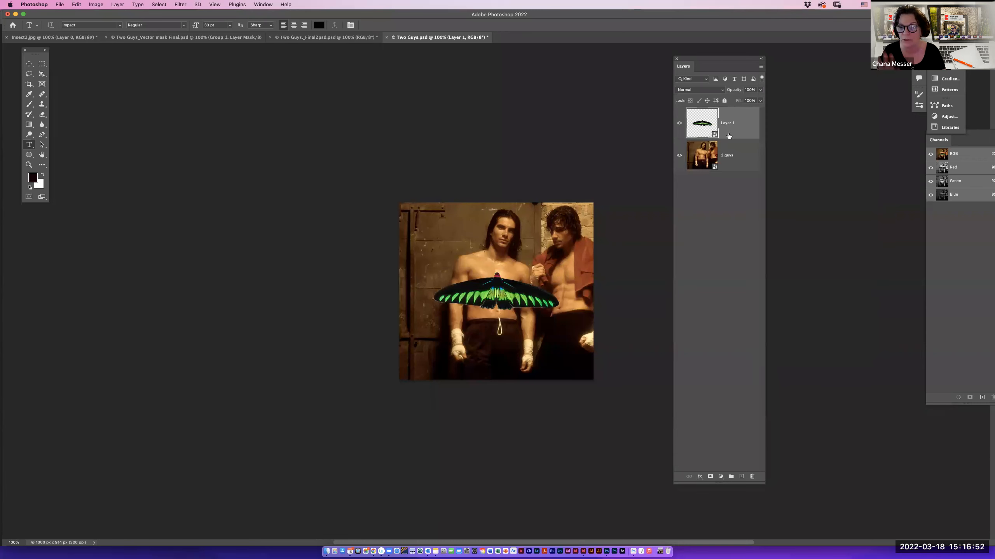
double_click(728, 123)
type("wing")
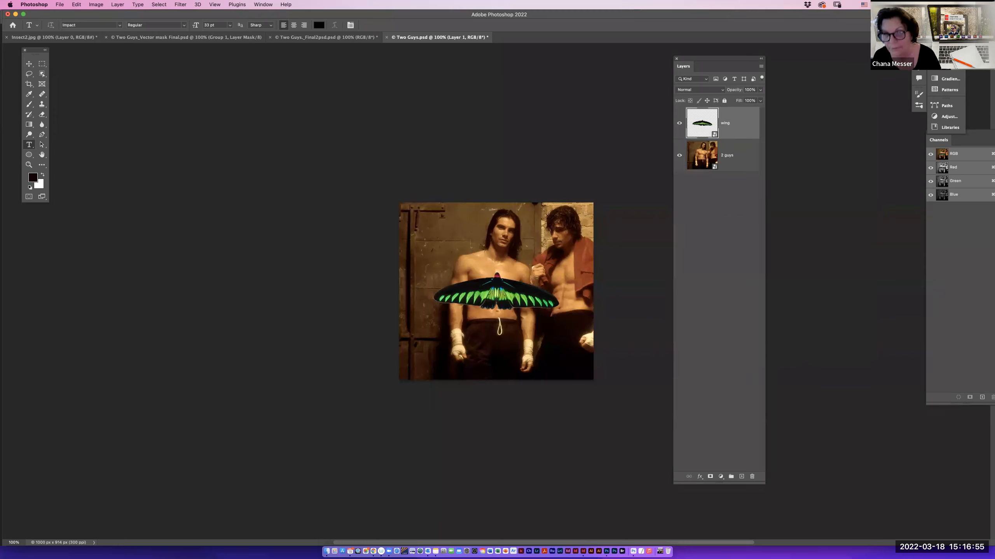
key("Return")
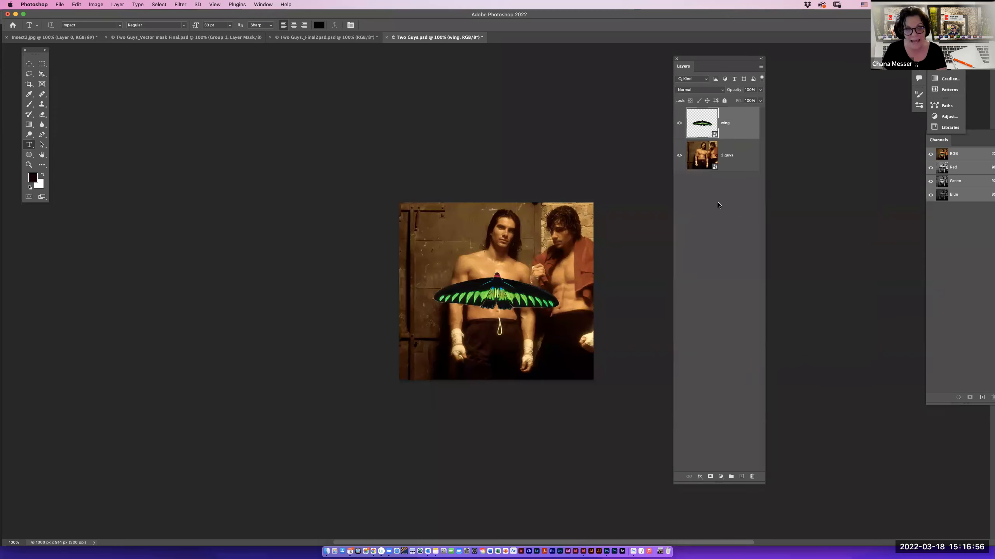
Transform the wing layer: rotate it -30°, scale it to about 63%, and place it across the second man's chest.
key("ctrl+t")
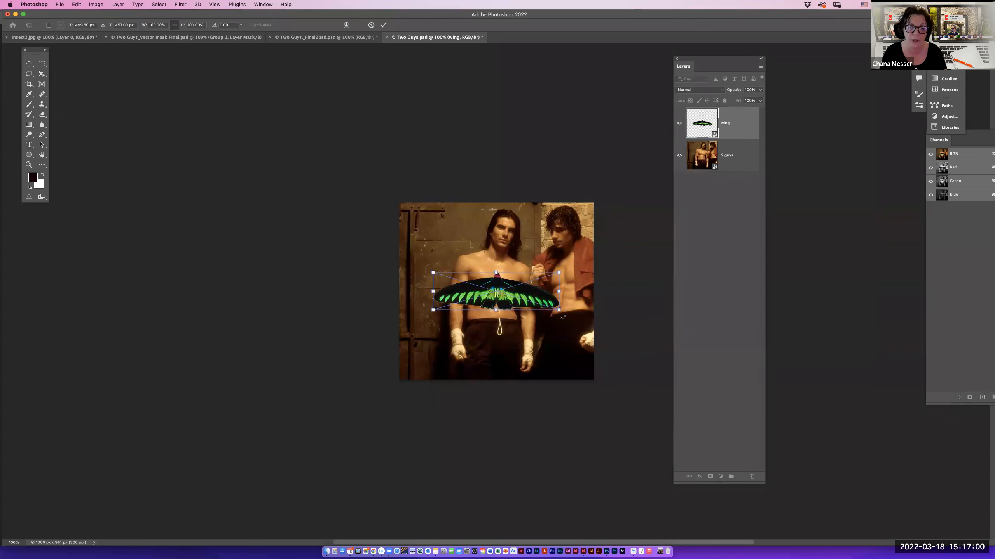
left_click_drag(562, 316, 574, 274)
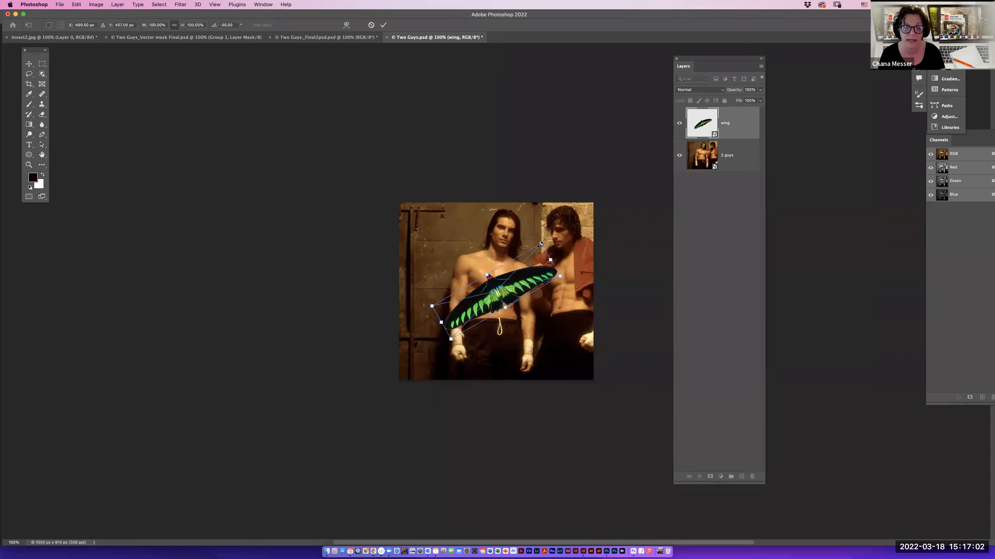
left_click_drag(540, 245, 507, 279)
left_click_drag(490, 313, 574, 279)
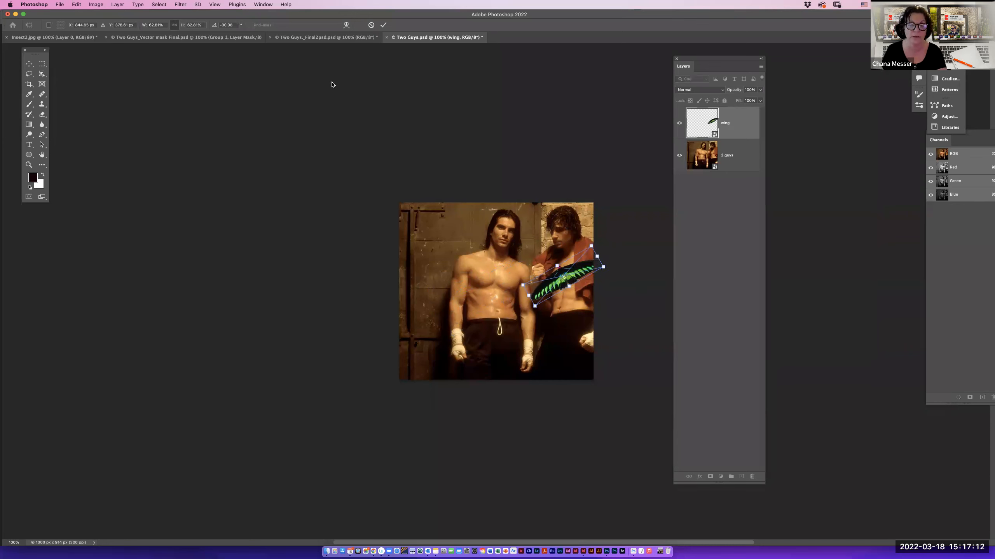
left_click(383, 25)
key("t")
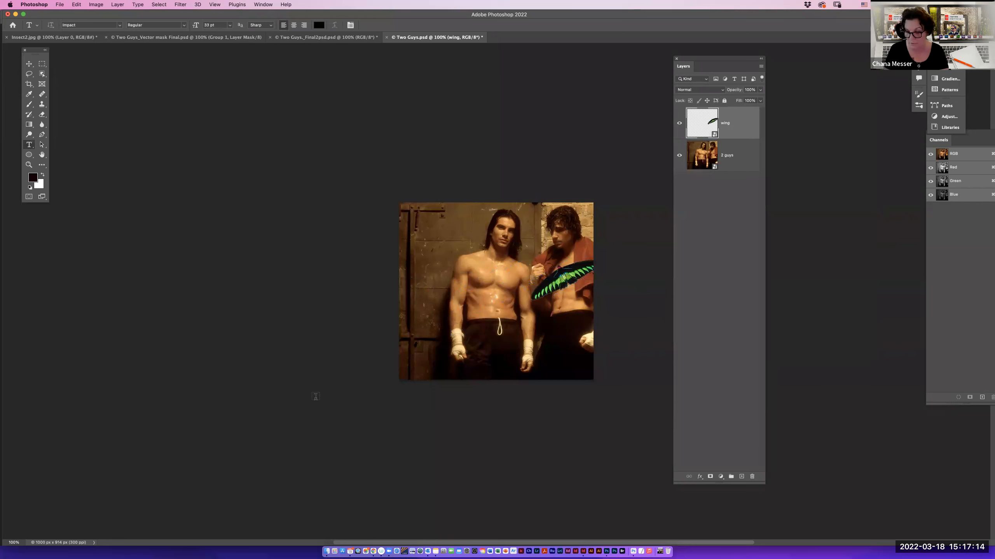
Enlarge the image to 200% and lower the wing layer's opacity to 41%.
key("super+equal")
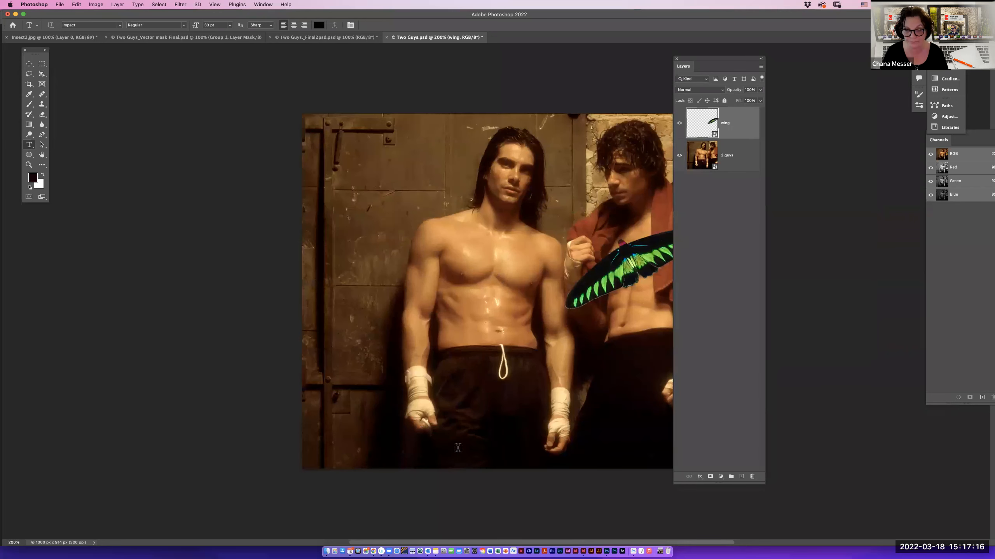
scroll(331, 444, "right", 5)
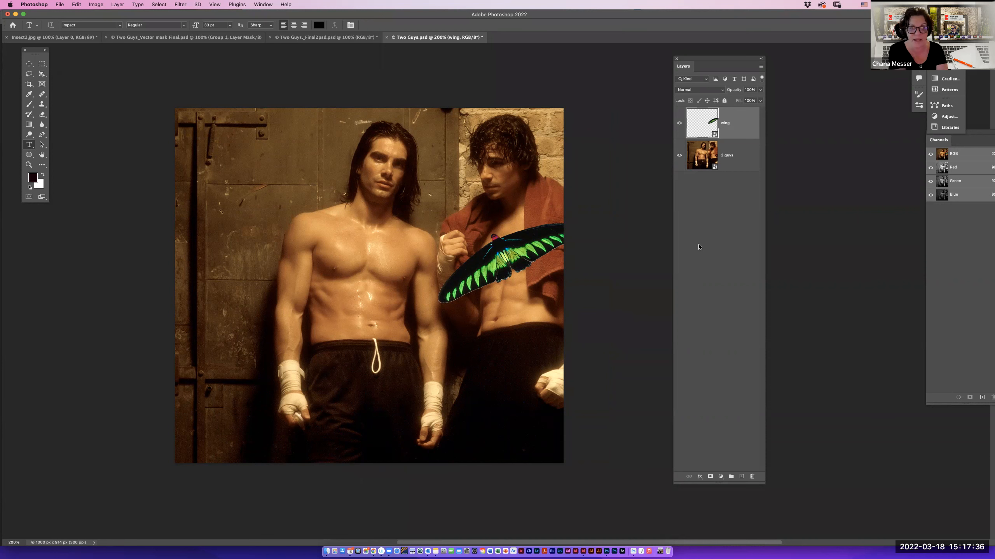
left_click(759, 91)
left_click_drag(759, 93, 738, 101)
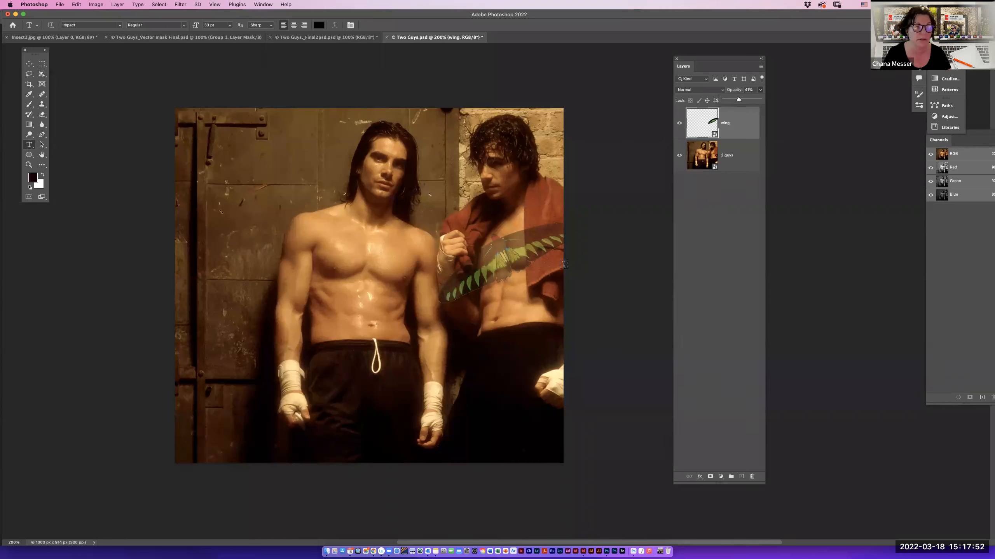
Draw a closed Pen tool path around the part of the butterfly over the second man's bare chest, between the towel edges.
left_click(42, 135)
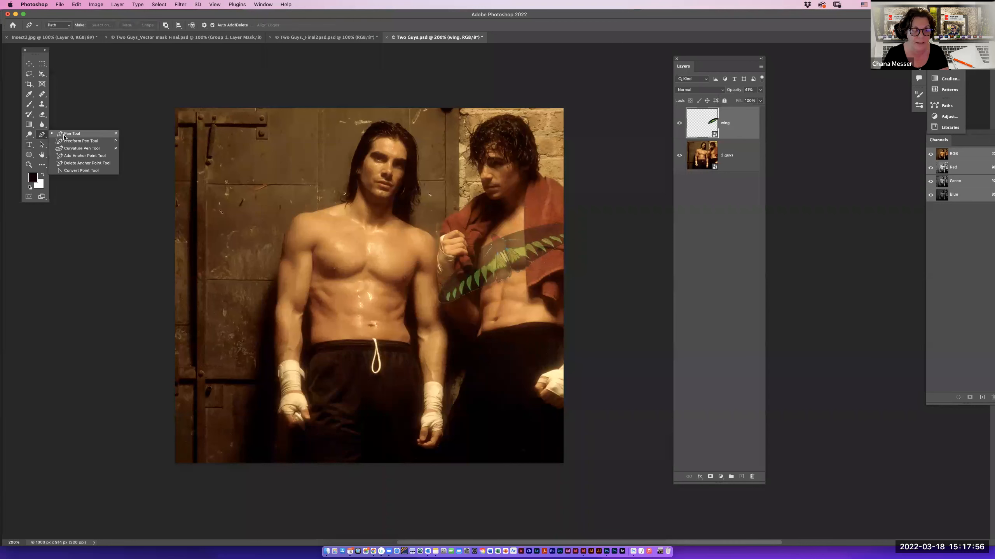
left_click(64, 136)
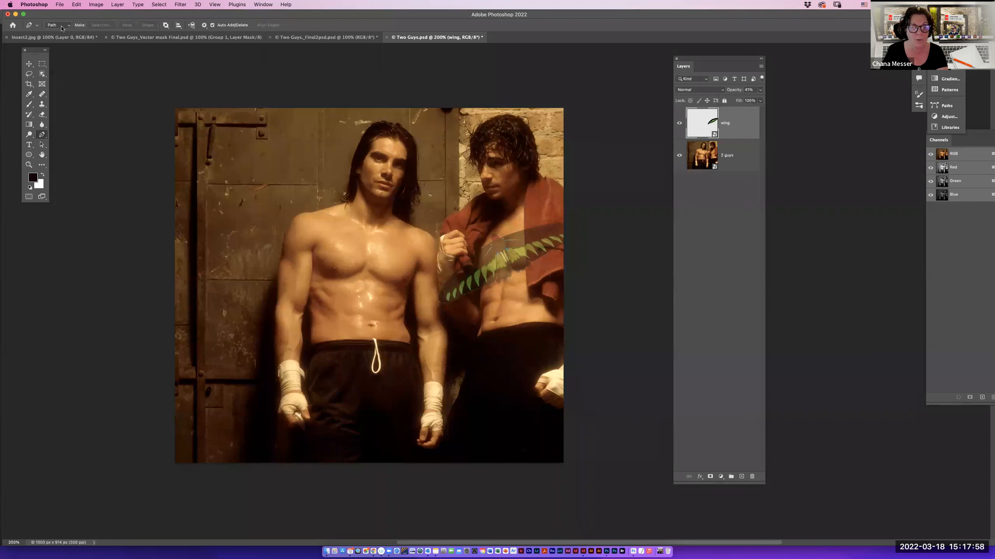
left_click(525, 215)
left_click_drag(525, 233, 505, 283)
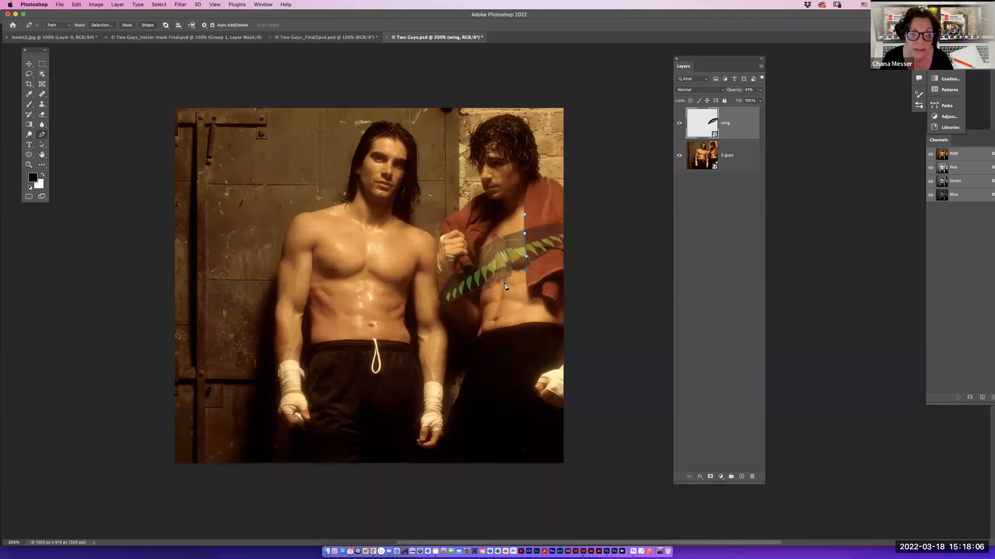
left_click(487, 295)
left_click(481, 301)
left_click(477, 277)
left_click(477, 257)
left_click(474, 247)
left_click(484, 236)
left_click(490, 231)
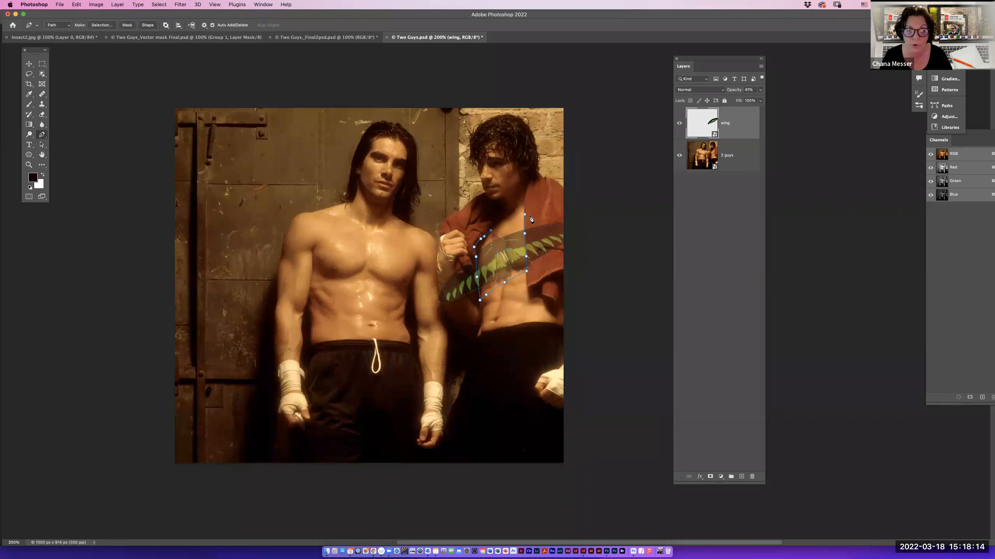
left_click(526, 215)
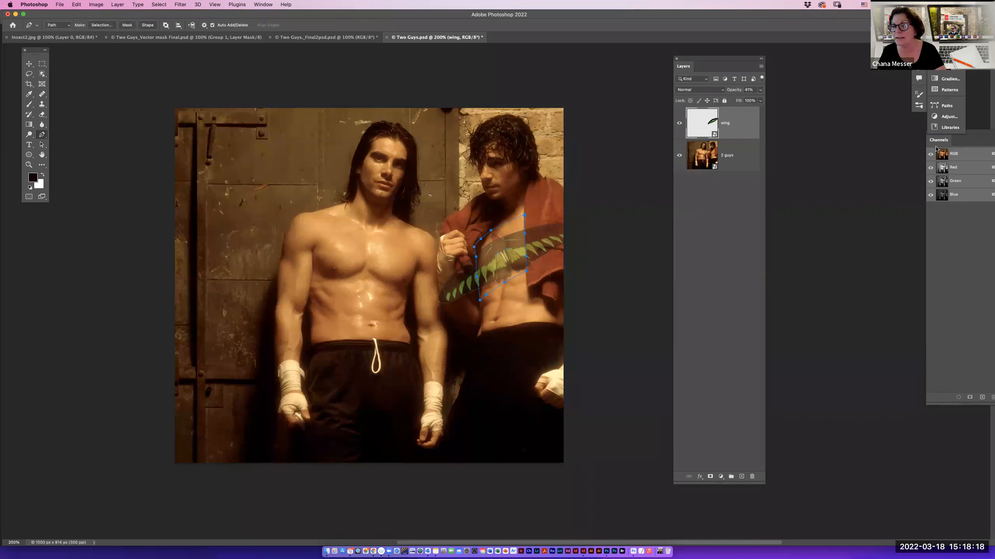
Save the work path under the name "wing tatoo".
left_click(946, 105)
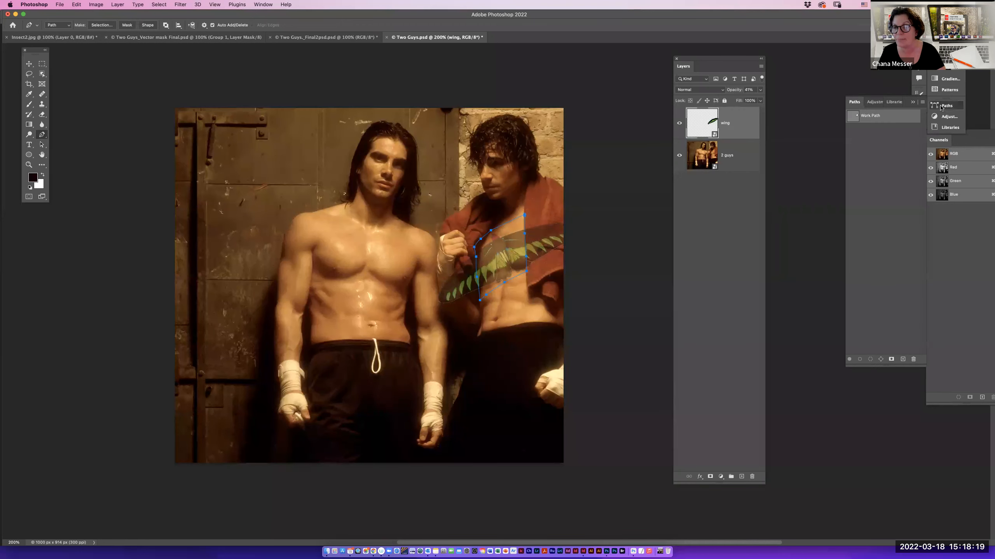
double_click(883, 118)
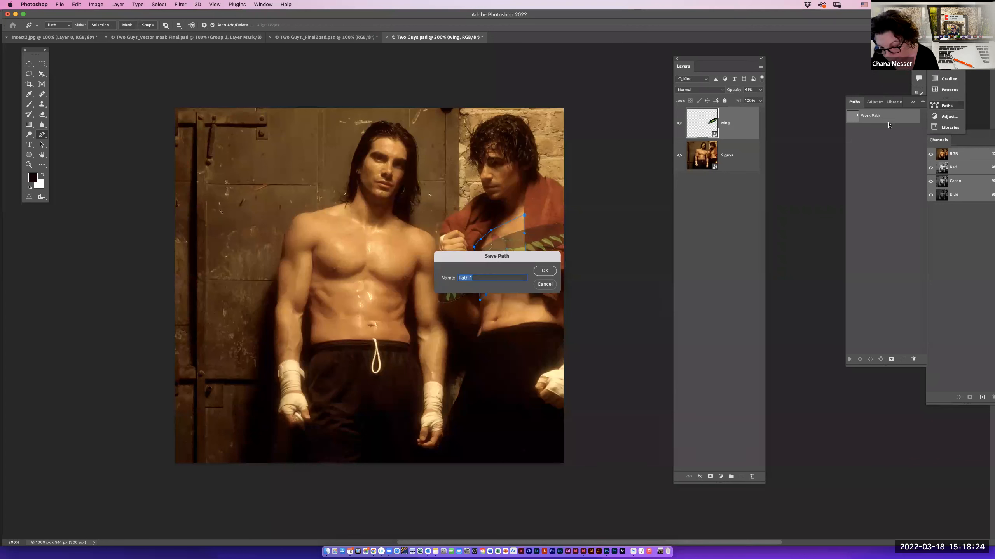
type("wing tatoo")
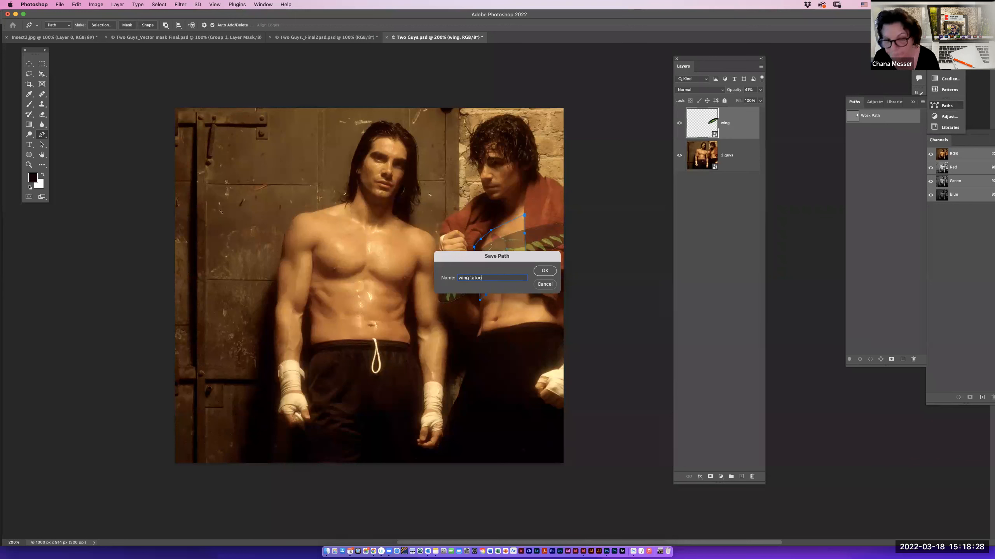
key("Return")
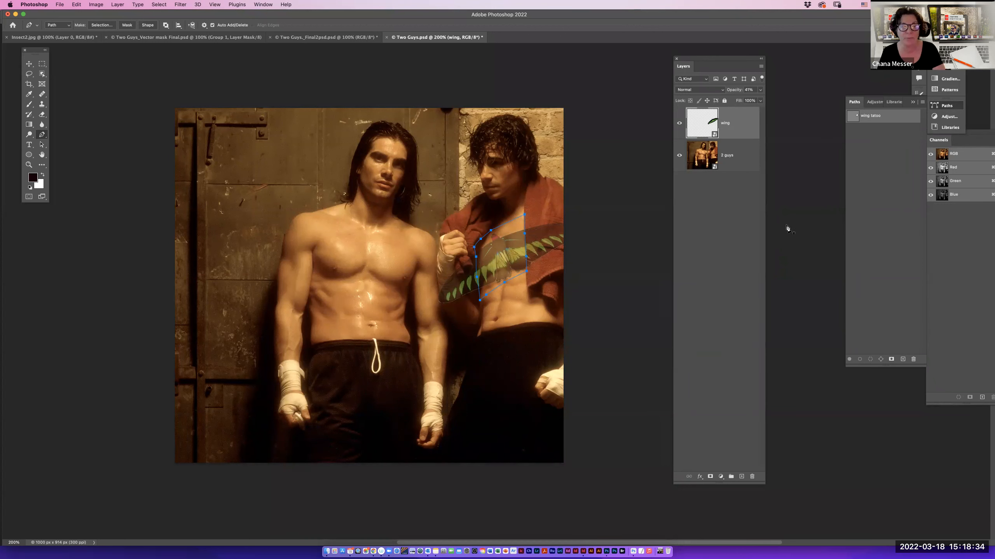
Add a vector mask to the wing layer from the current path and raise the layer's opacity to 100%.
left_click(116, 5)
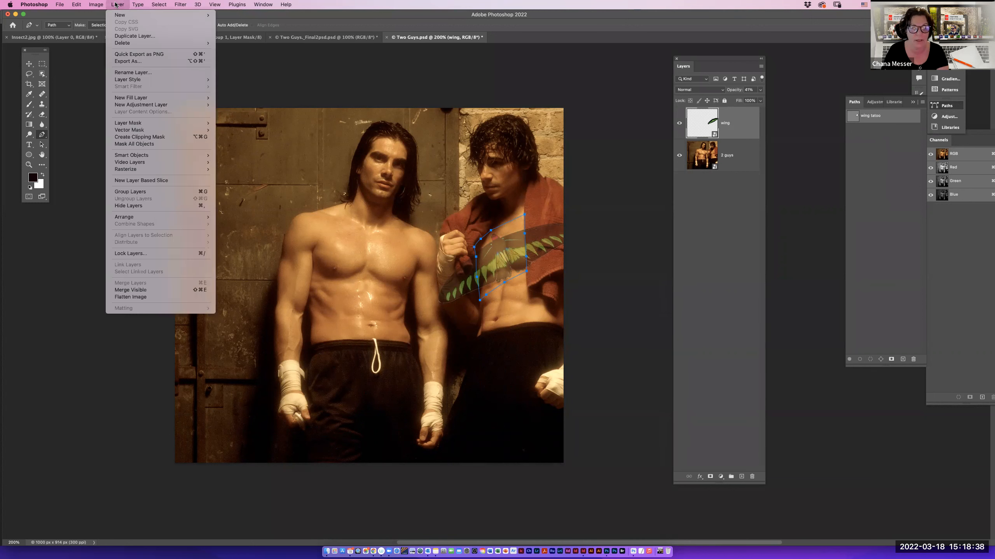
mouse_move(146, 131)
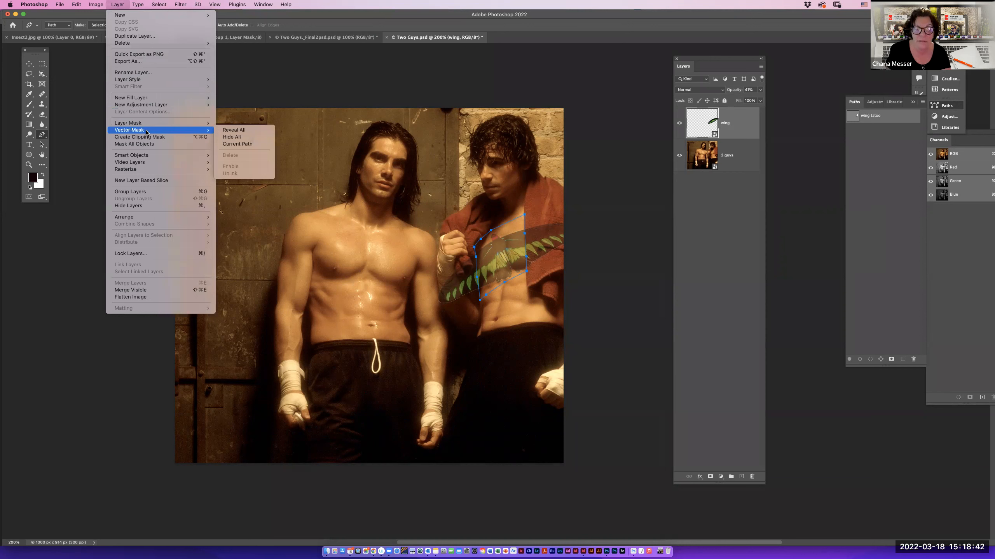
left_click(251, 144)
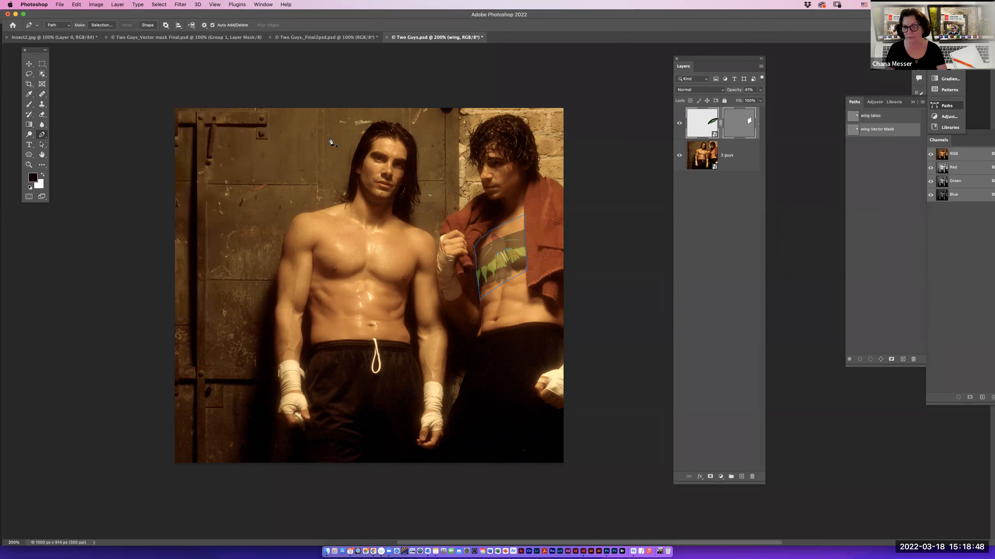
left_click(881, 238)
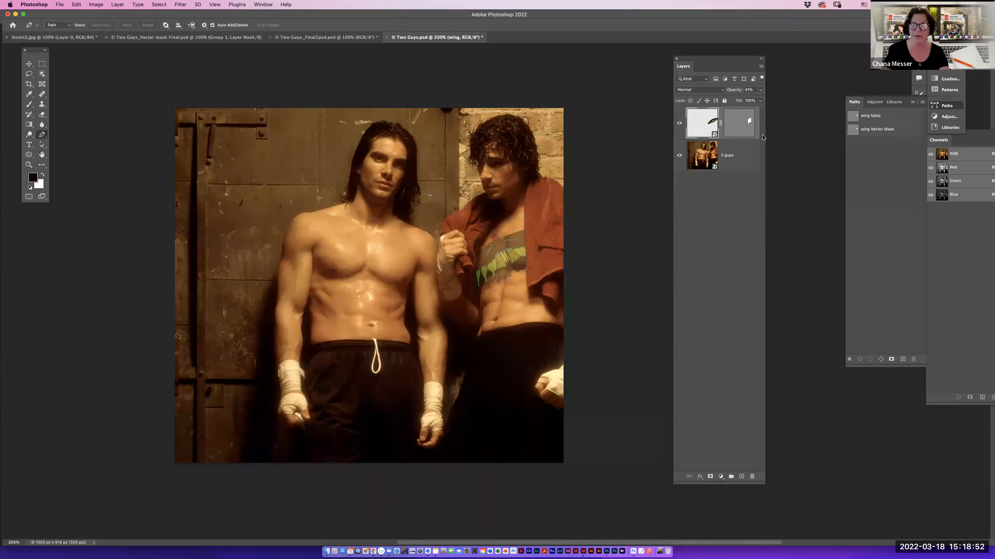
left_click_drag(761, 93, 827, 107)
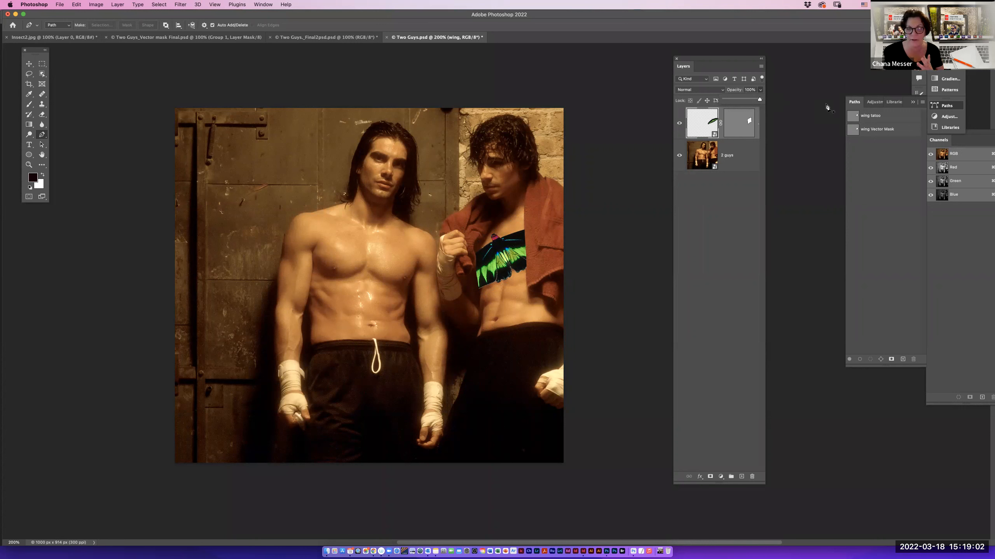
Switch the wing layer's vector mask off and on to compare, and delete the mask from the layer.
left_click(745, 127, "shift")
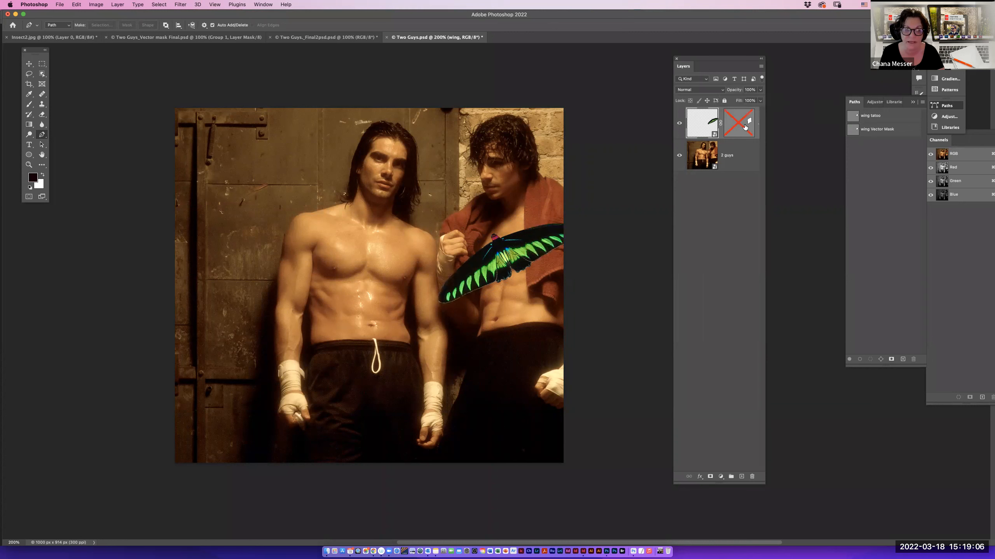
left_click(745, 127, "shift")
left_click(745, 127, "shift")
left_click(745, 127, "shift")
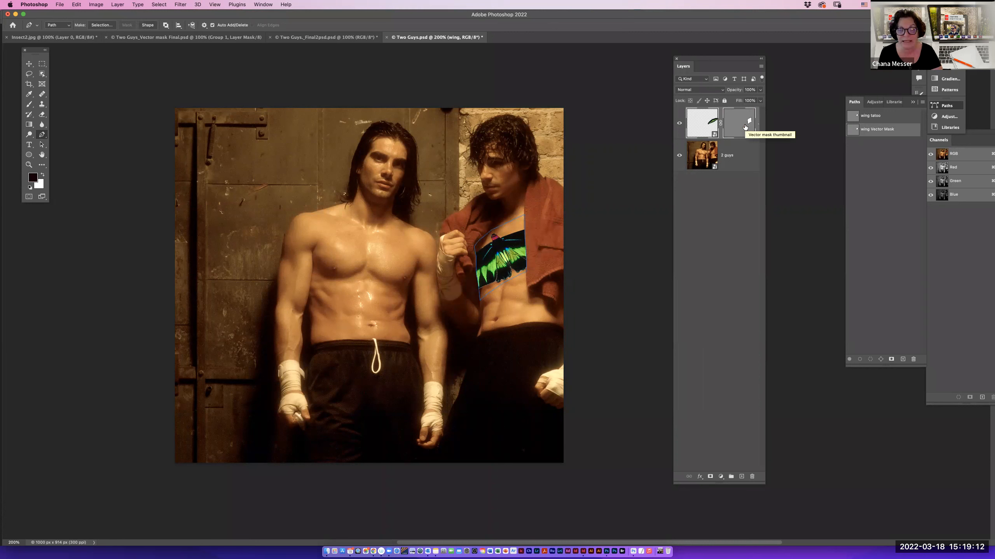
left_click_drag(745, 128, 752, 478)
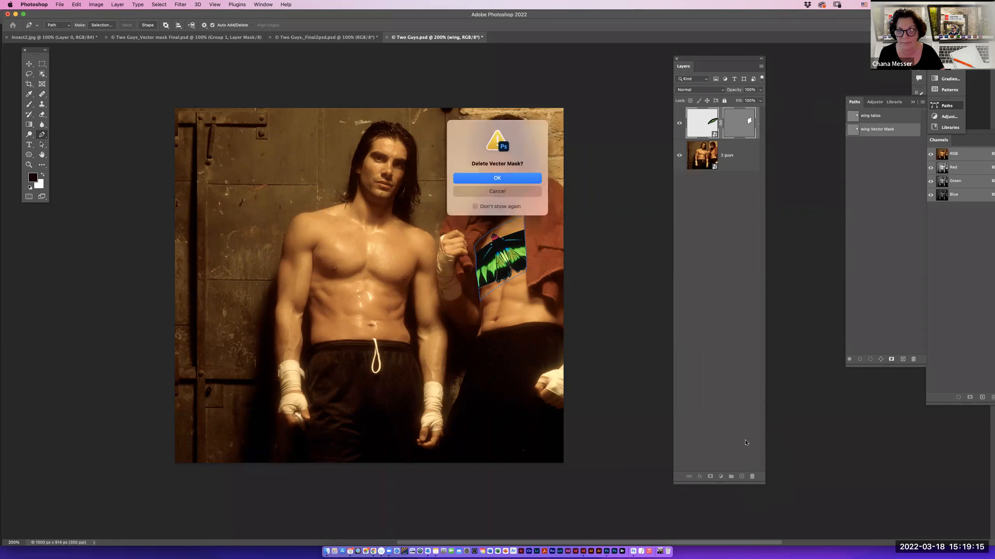
left_click(495, 177)
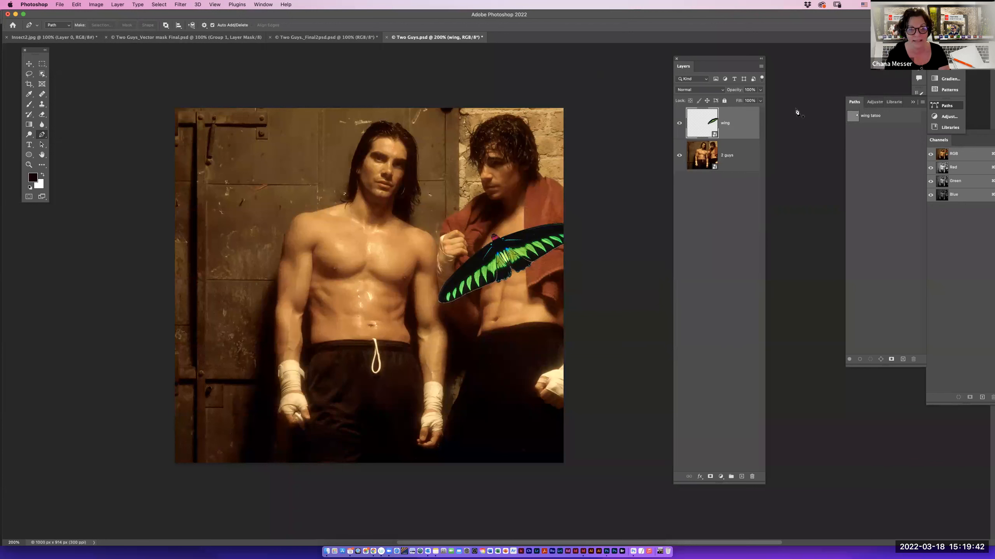
Undock and close the Paths panel, reopen it, and float it beside the Layers panel.
left_click(855, 104)
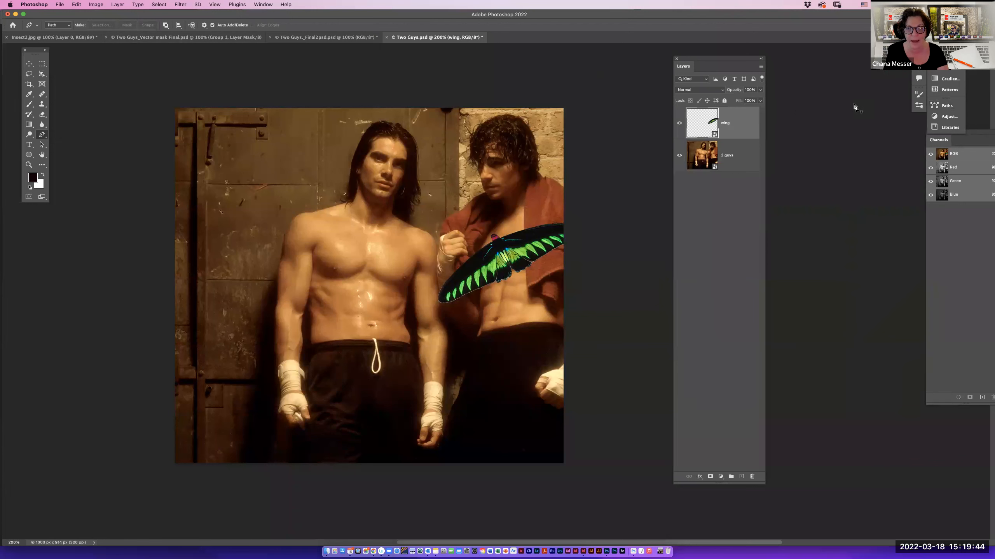
left_click_drag(944, 105, 821, 128)
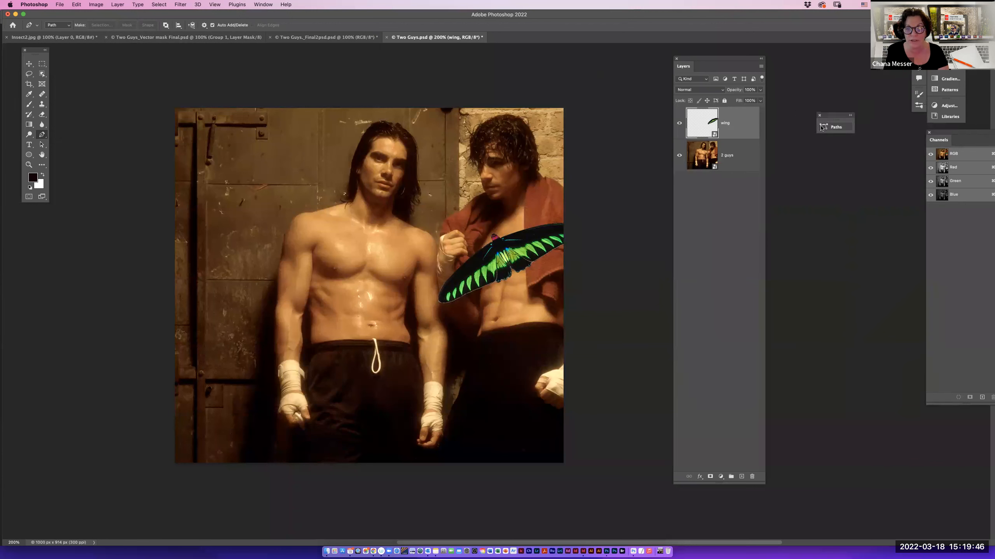
left_click(818, 116)
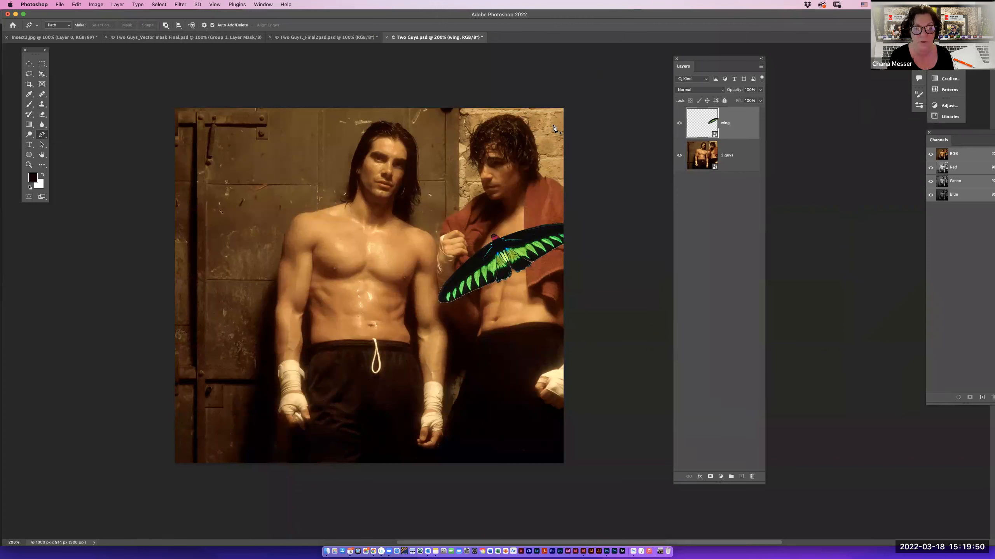
left_click(262, 5)
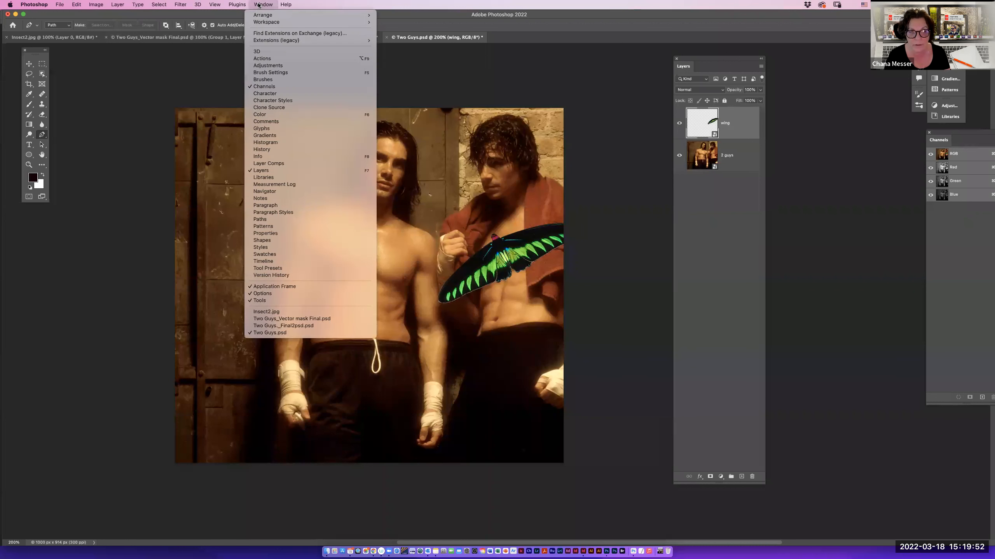
left_click(295, 221)
left_click_drag(748, 124, 808, 131)
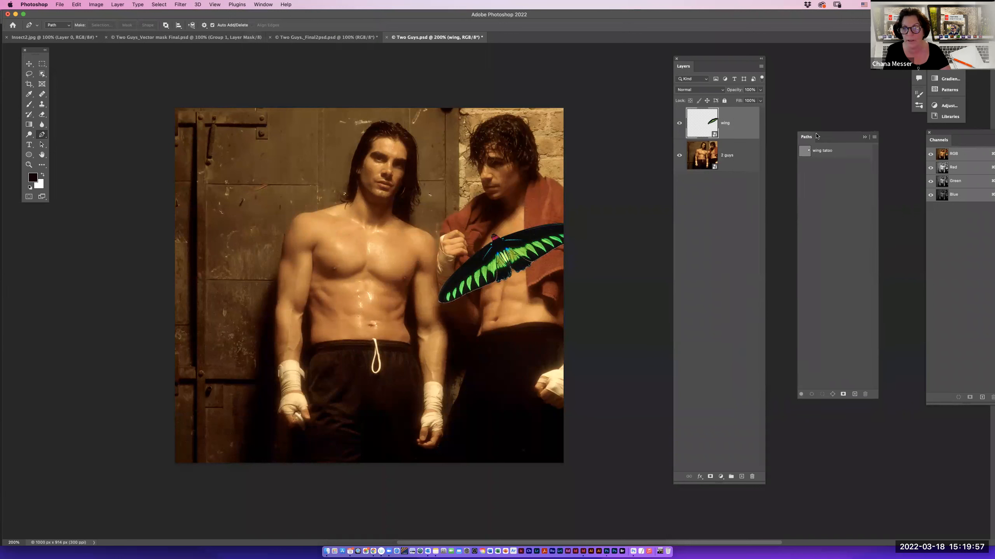
Apply the saved "wing tatoo" path to the wing layer as a vector mask and deselect the path.
left_click(830, 148)
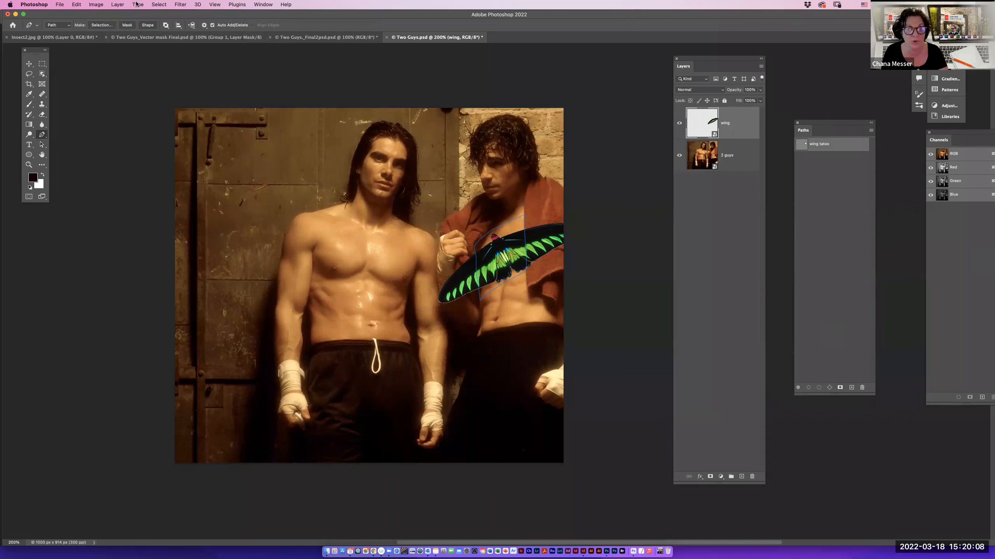
left_click(117, 4)
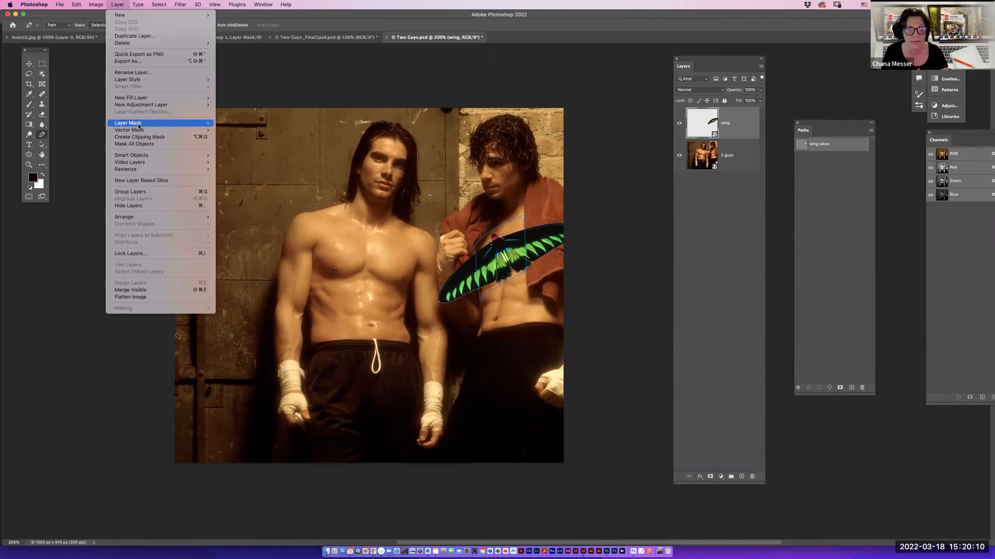
mouse_move(208, 131)
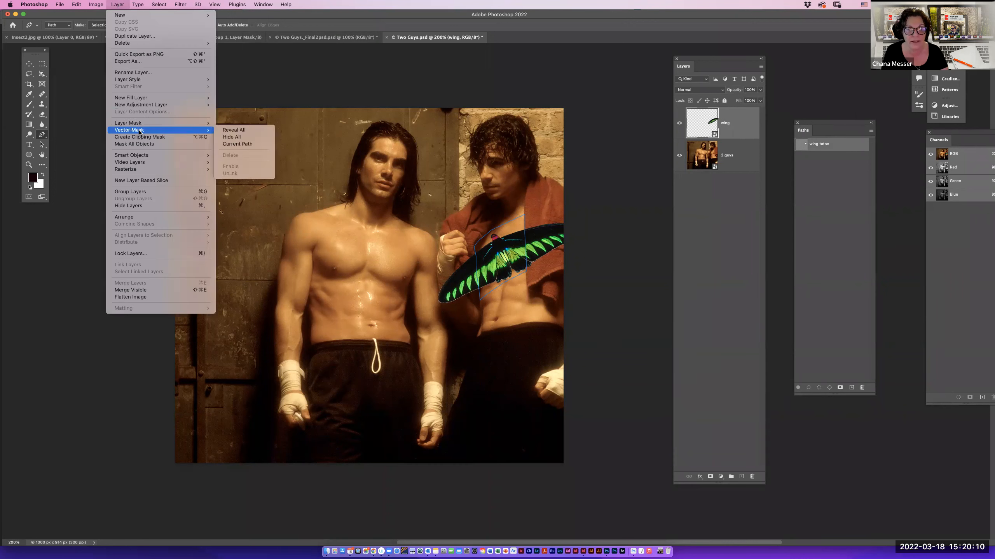
left_click(232, 144)
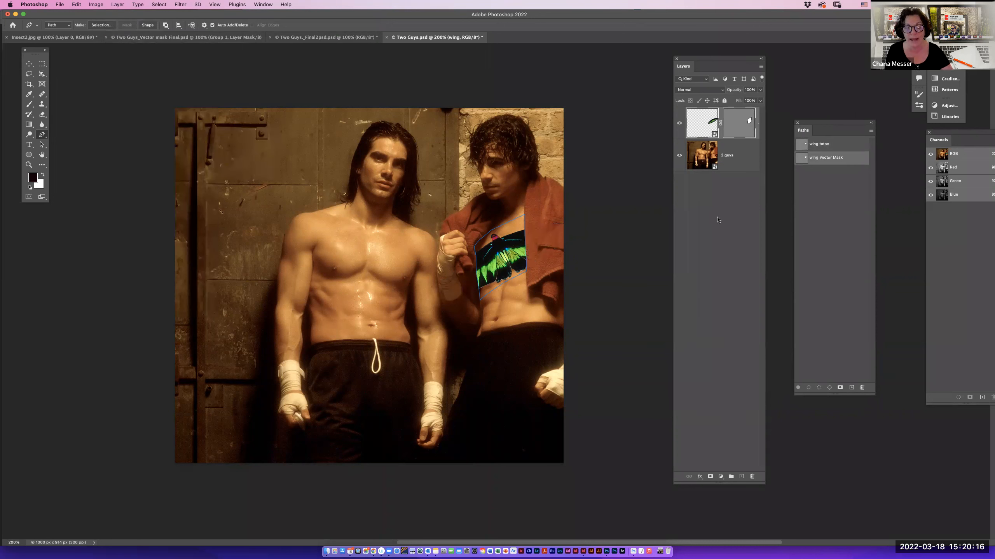
left_click(703, 212)
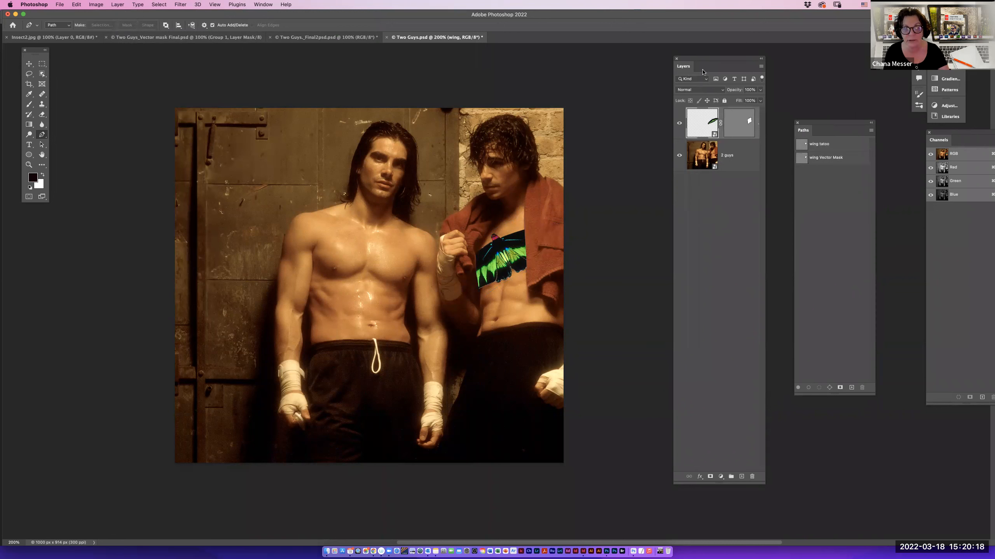
Set the wing layer's blend mode to Overlay and its opacity to about 73%.
left_click(685, 90)
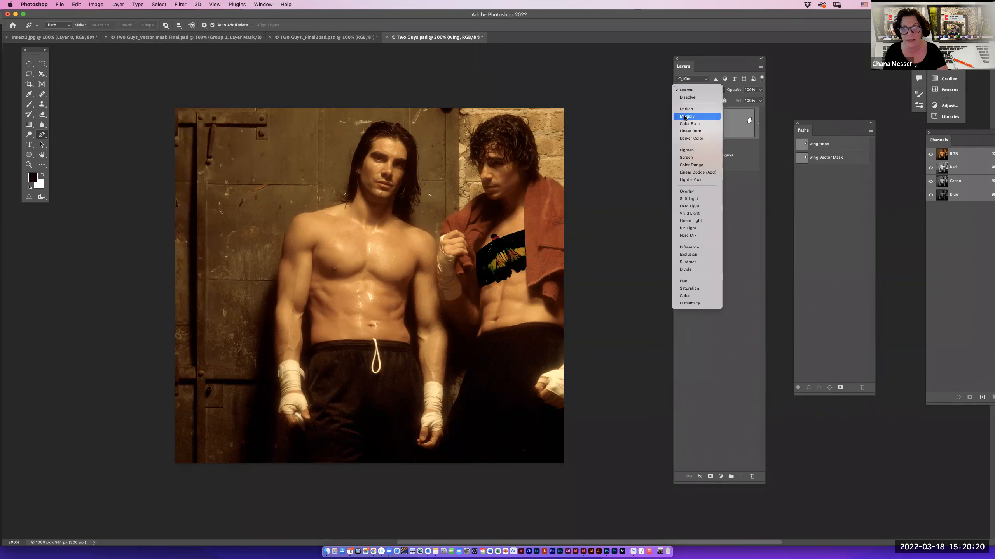
left_click(686, 191)
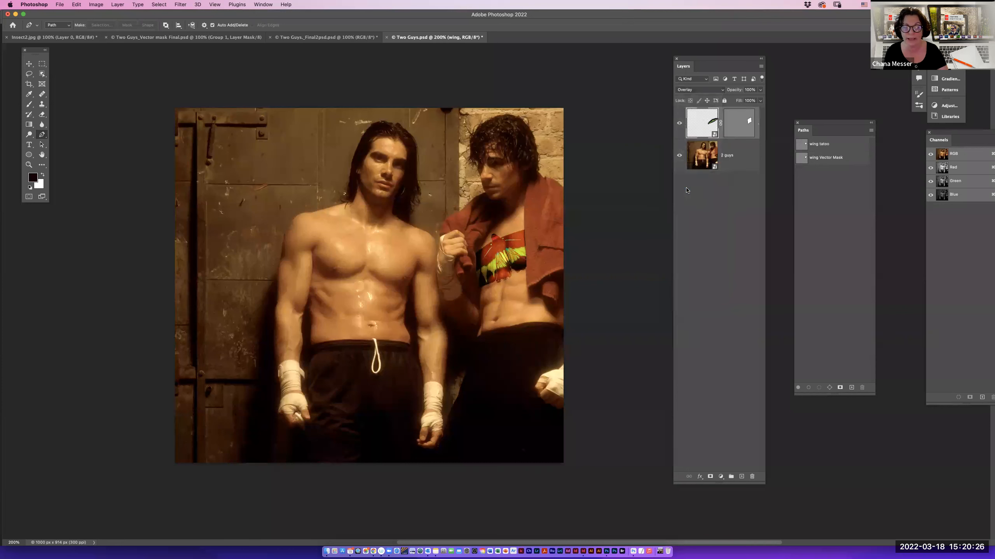
left_click_drag(731, 91, 718, 92)
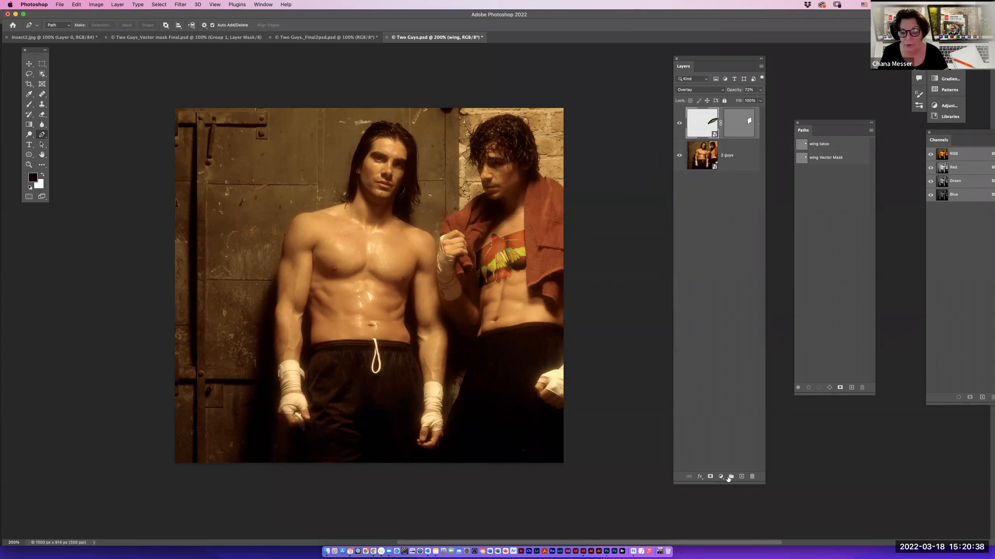
Add a white layer mask to the wing layer alongside its vector mask, making the Layers panel shorter and wider.
left_click_drag(719, 483, 719, 216)
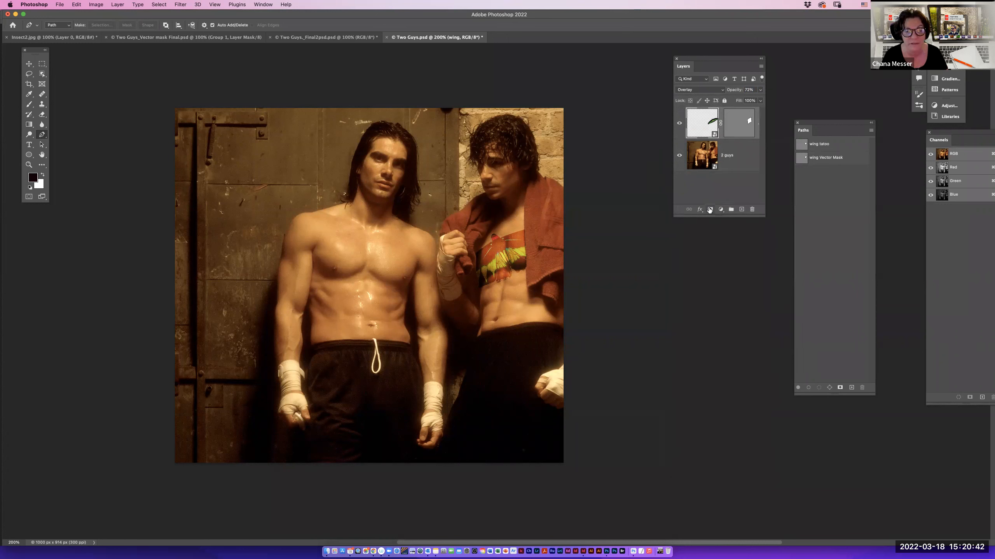
left_click(709, 211)
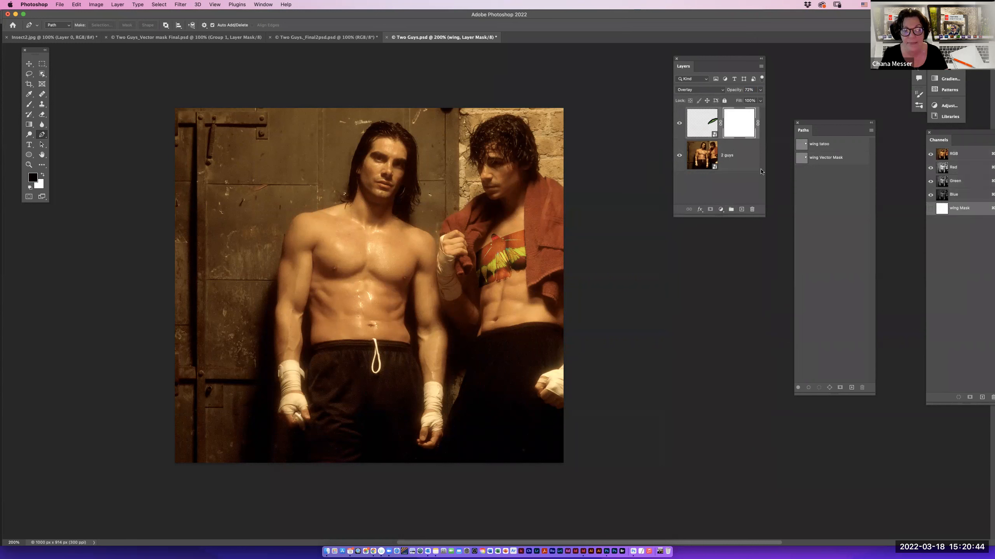
left_click_drag(766, 215, 889, 235)
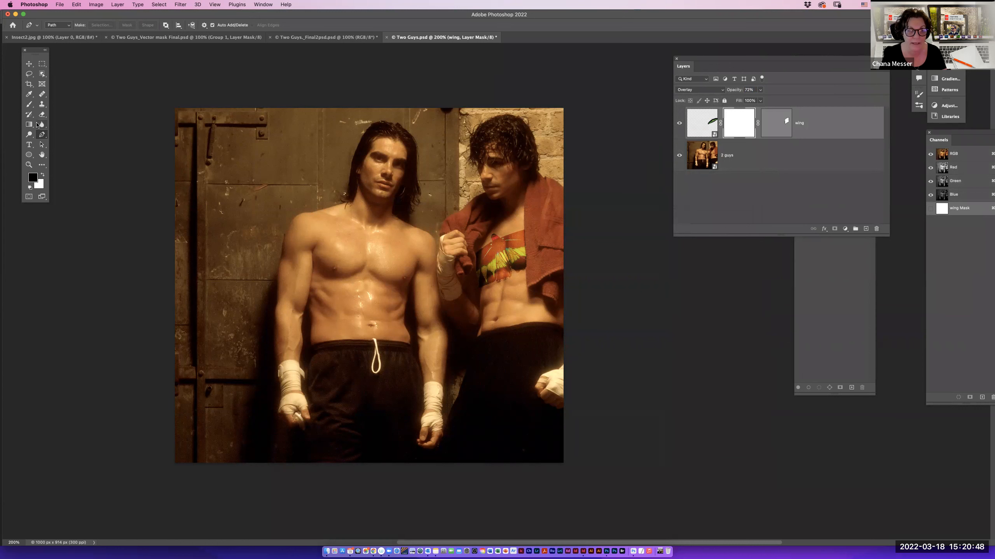
Fade the lower part of the wing tattoo by drawing a short diagonal Black, White gradient on the wing layer's mask.
left_click(29, 125)
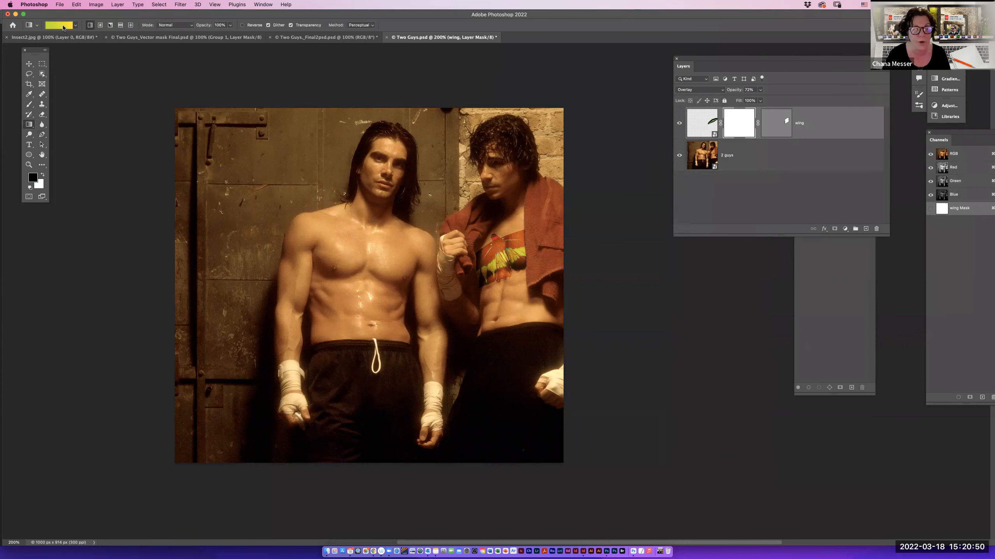
left_click(63, 25)
left_click(651, 76)
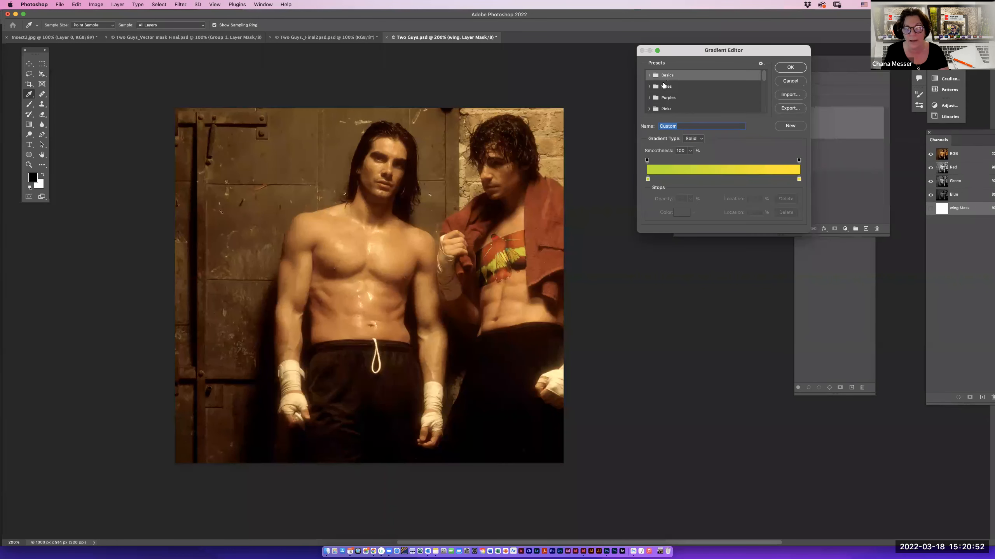
left_click(649, 76)
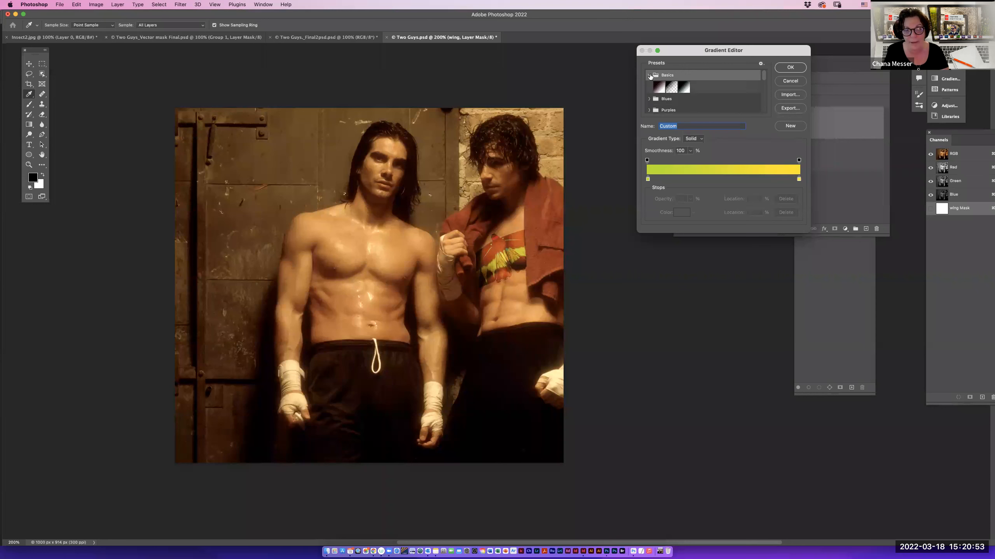
left_click(683, 87)
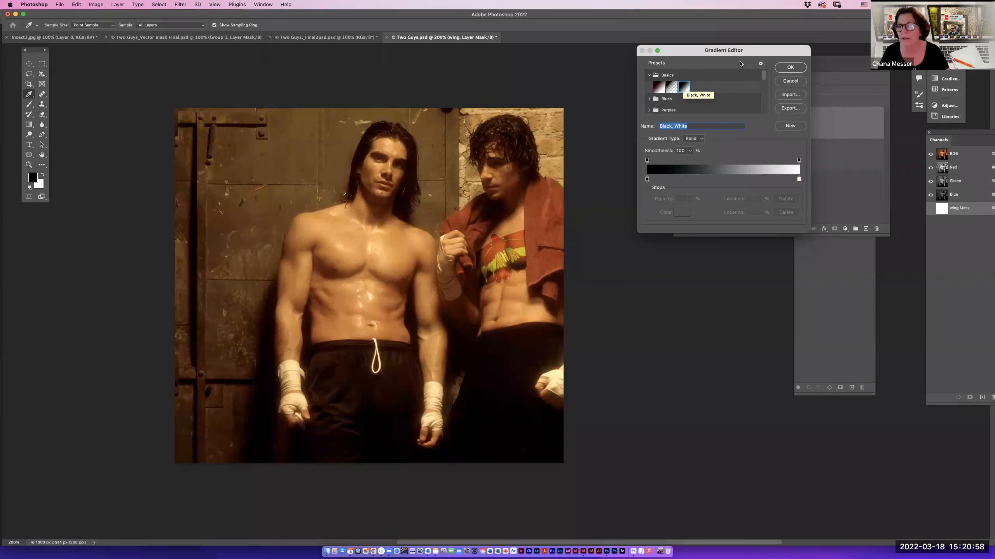
left_click(790, 67)
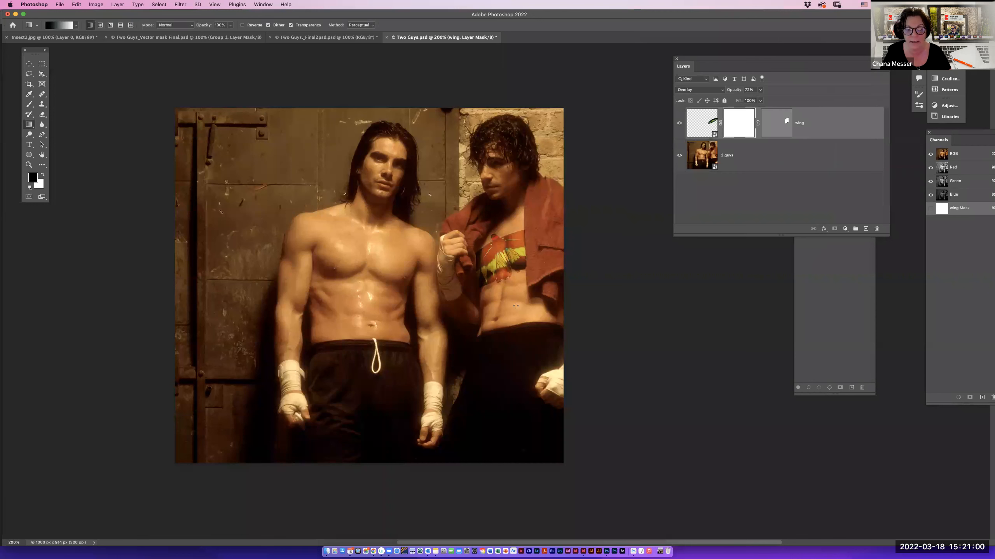
left_click(510, 296)
left_click_drag(510, 295, 493, 316)
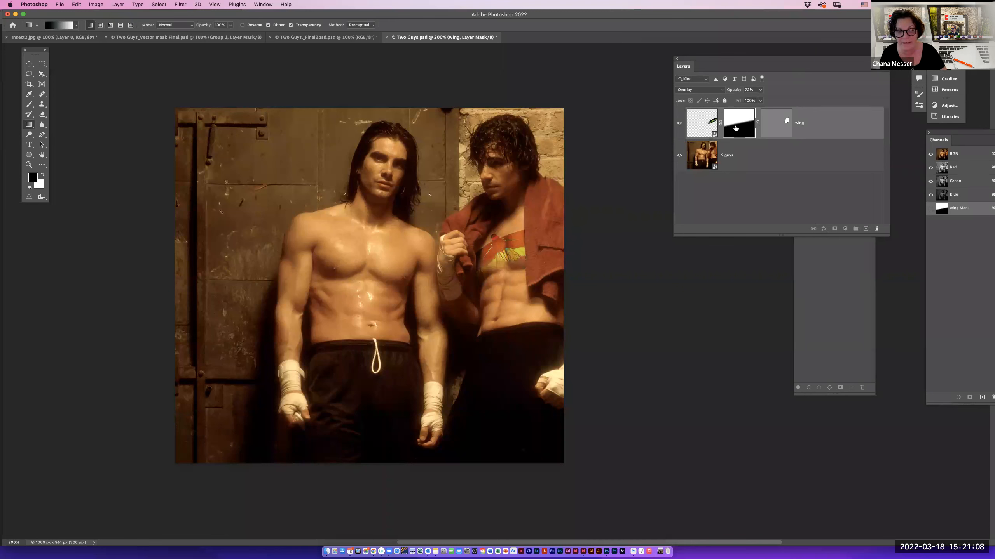
Disable and re-enable the wing layer's layer mask and vector mask to compare their effects.
left_click(736, 128, "shift")
left_click(735, 128, "shift")
left_click(777, 125, "shift")
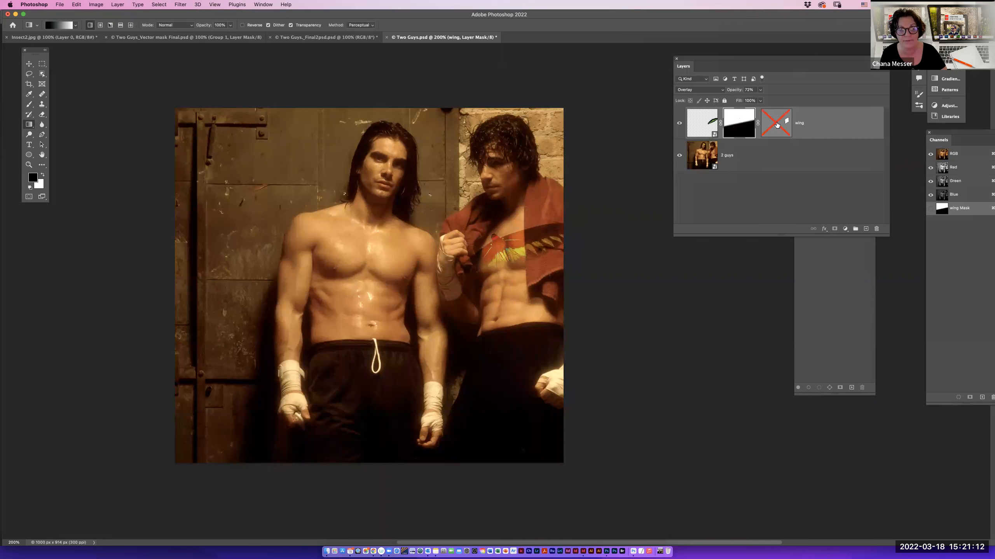
left_click(777, 125, "shift")
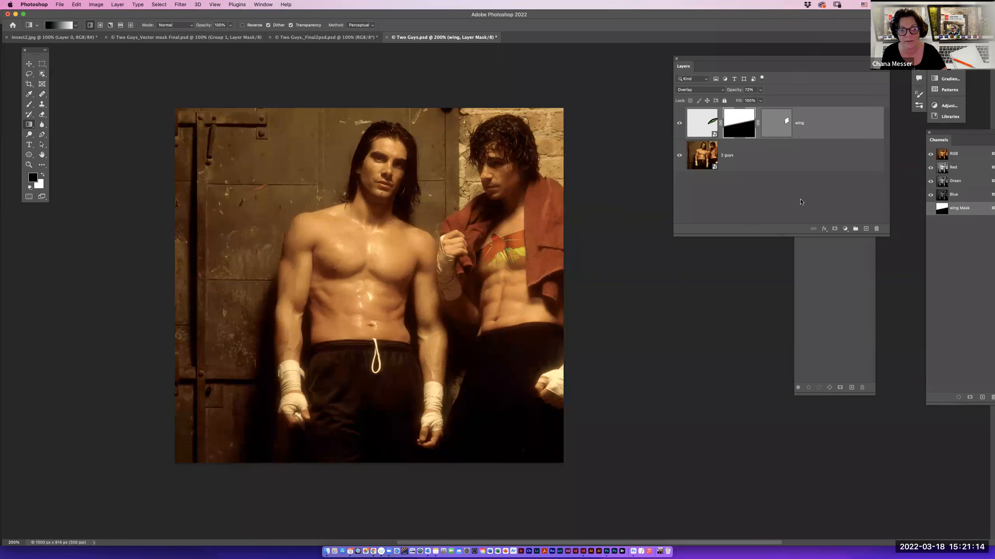
Examine the wing Vector Mask path in the Paths panel and locate its thumbnail on the wing layer.
left_click(836, 308)
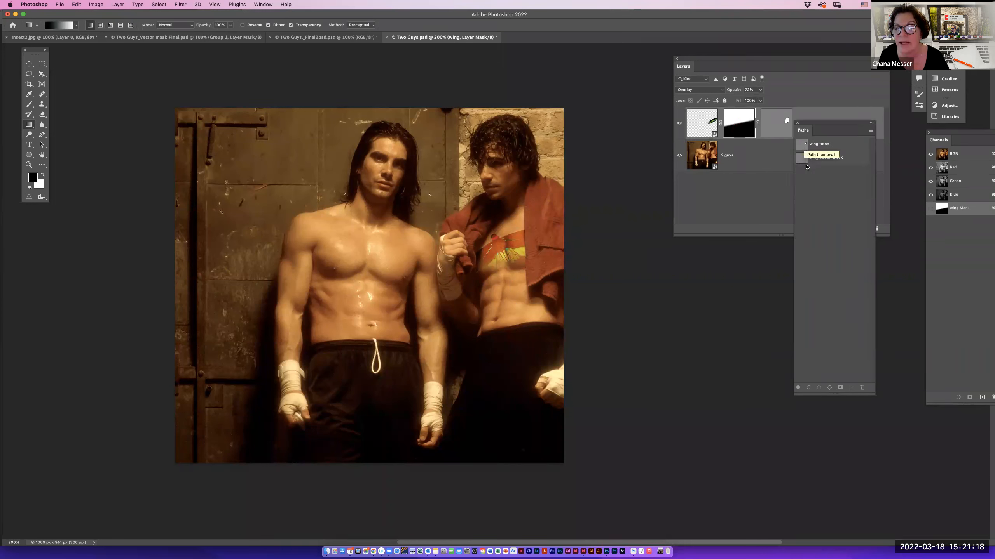
left_click(802, 160)
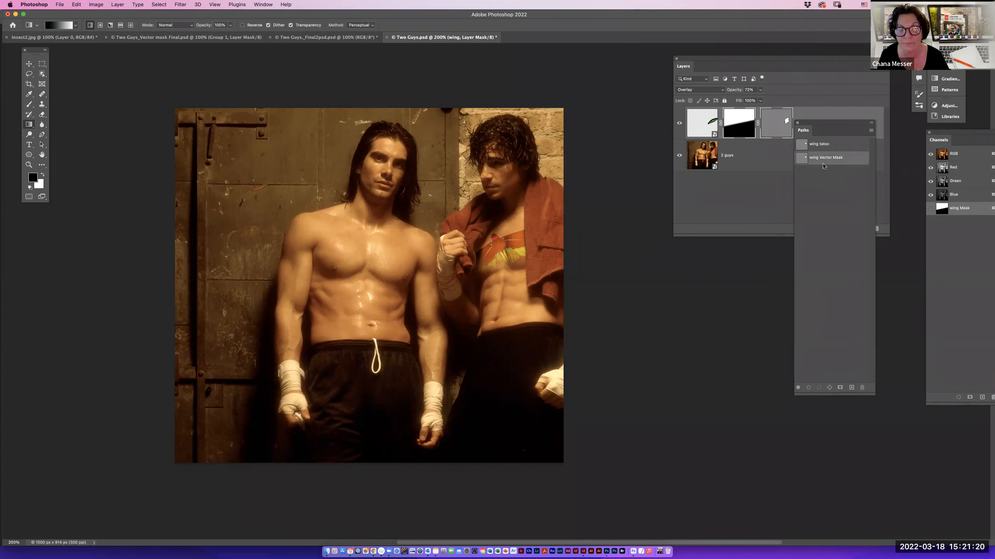
left_click(783, 126)
left_click(782, 125)
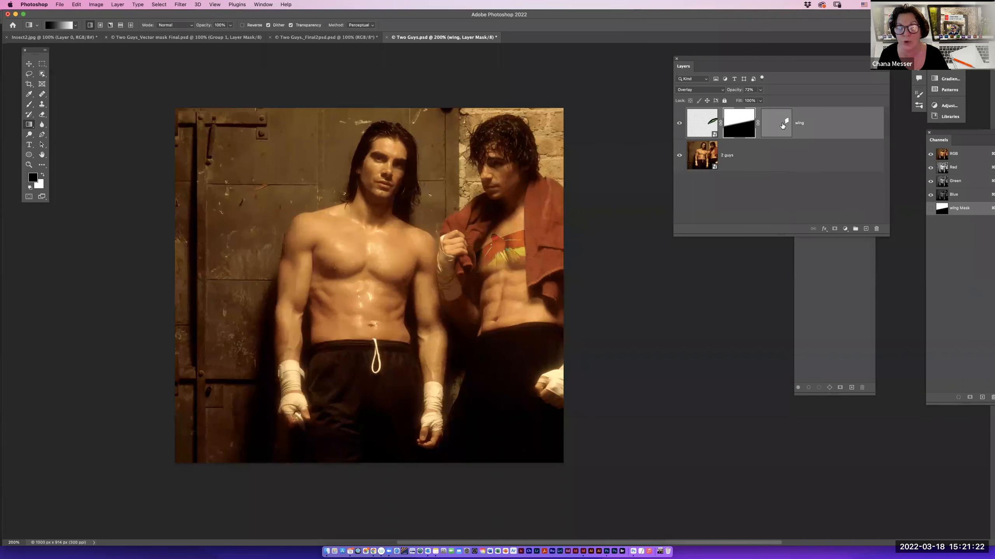
Reshape the wing layer's vector mask by moving its anchor points near the towel and along the lower chest edge, and deselect the layer.
key("a")
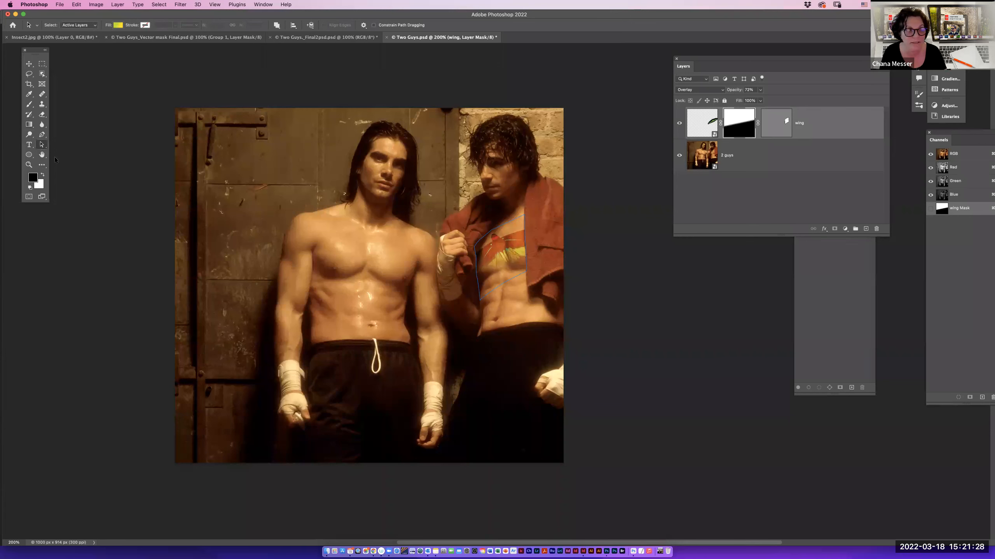
left_click(42, 145)
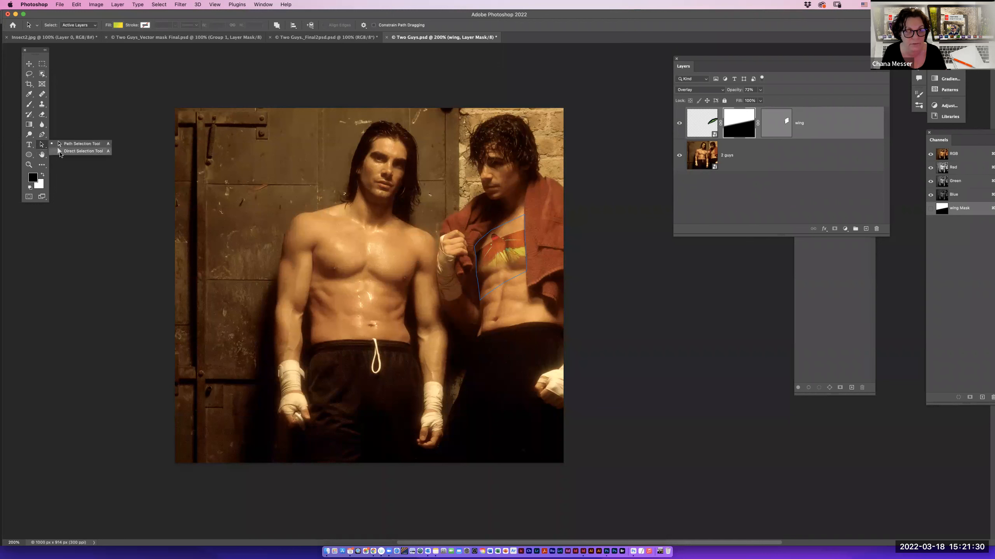
left_click(71, 144)
left_click(519, 222)
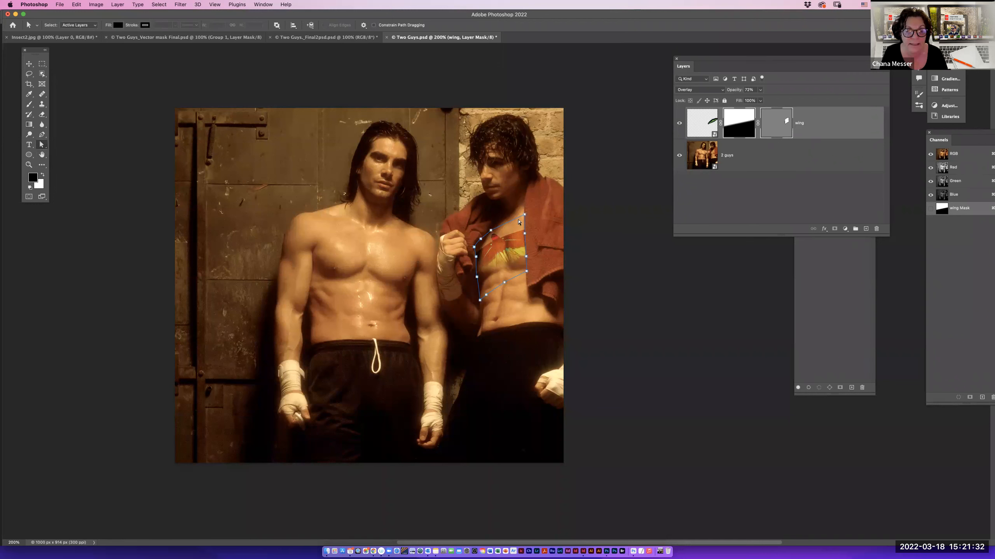
left_click_drag(534, 229, 525, 256)
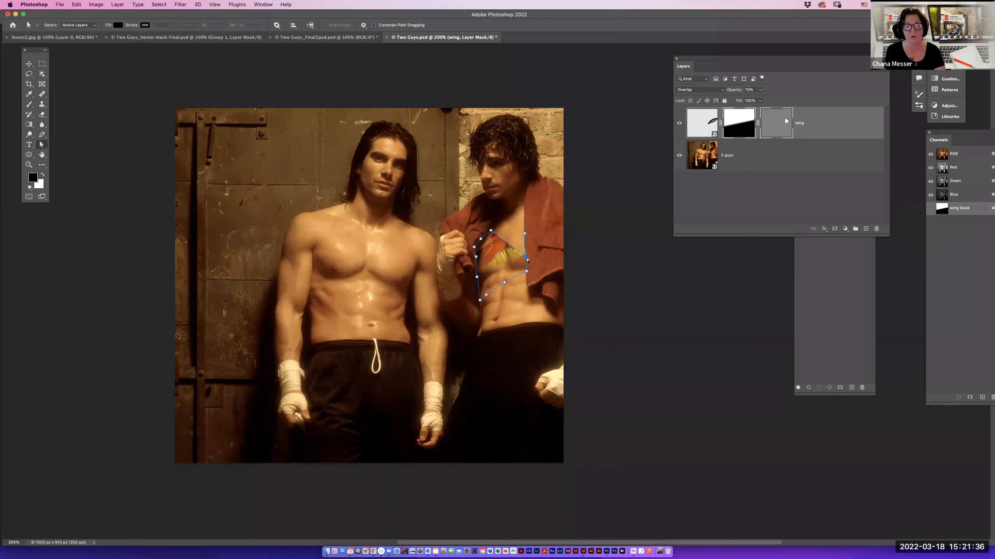
left_click_drag(526, 258, 514, 219)
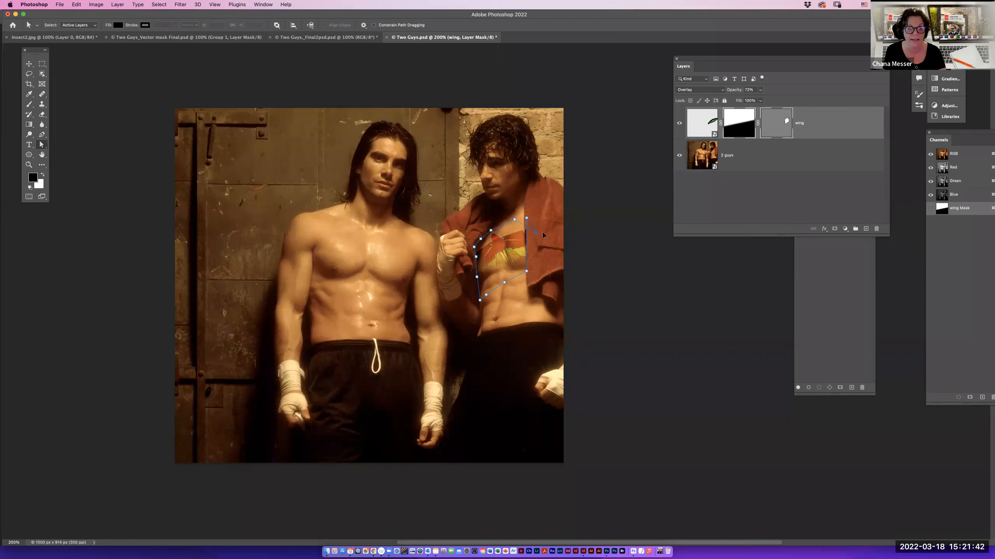
left_click_drag(552, 235, 522, 218)
left_click_drag(486, 295, 503, 275)
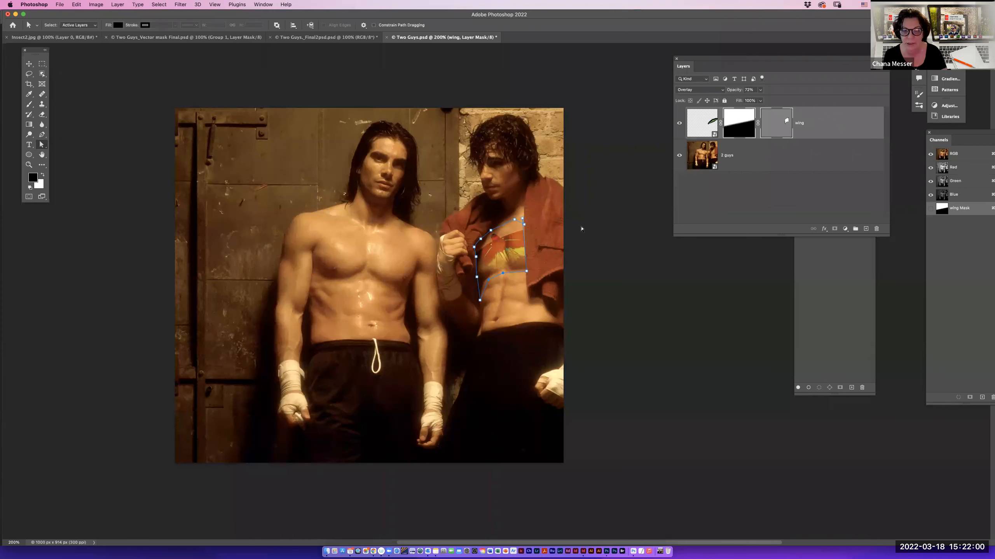
left_click(676, 213)
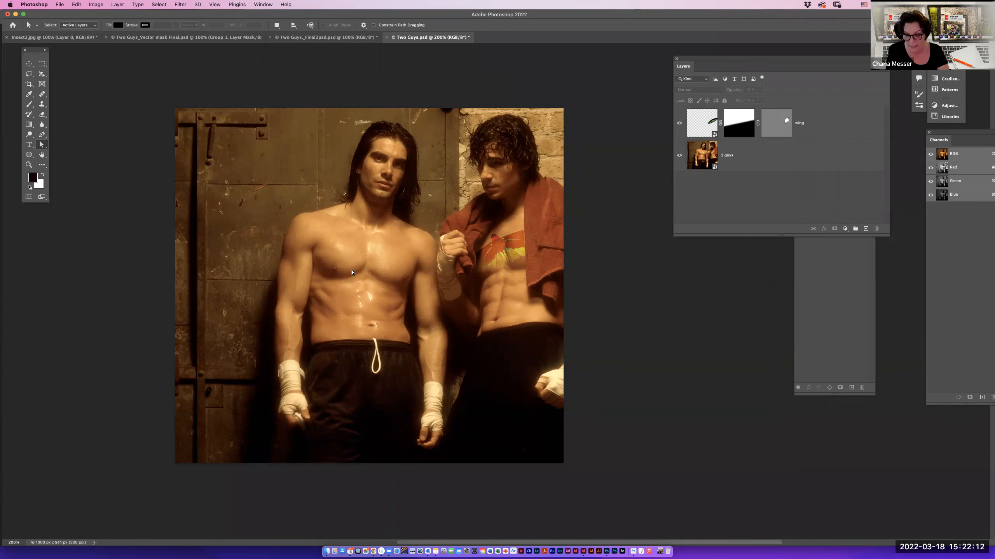
Paste the copied butterfly as a new layer named "Wing 2" and convert it to a Smart Object.
key("super+v")
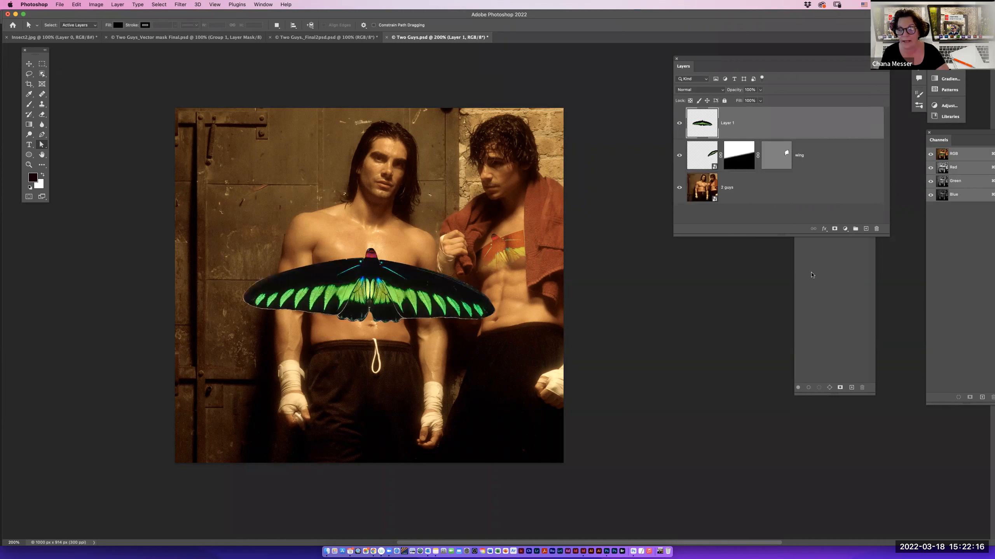
left_click(798, 270)
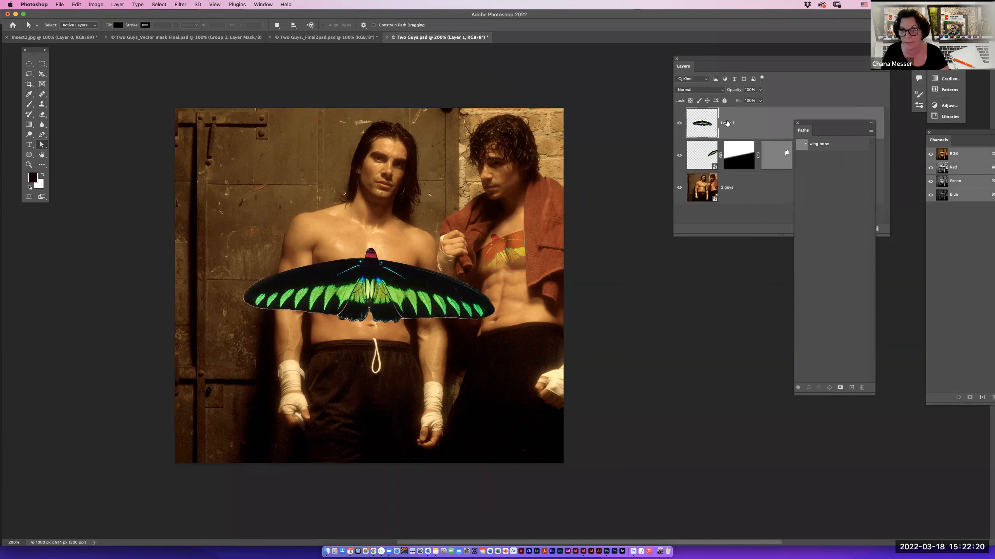
double_click(727, 124)
type("W")
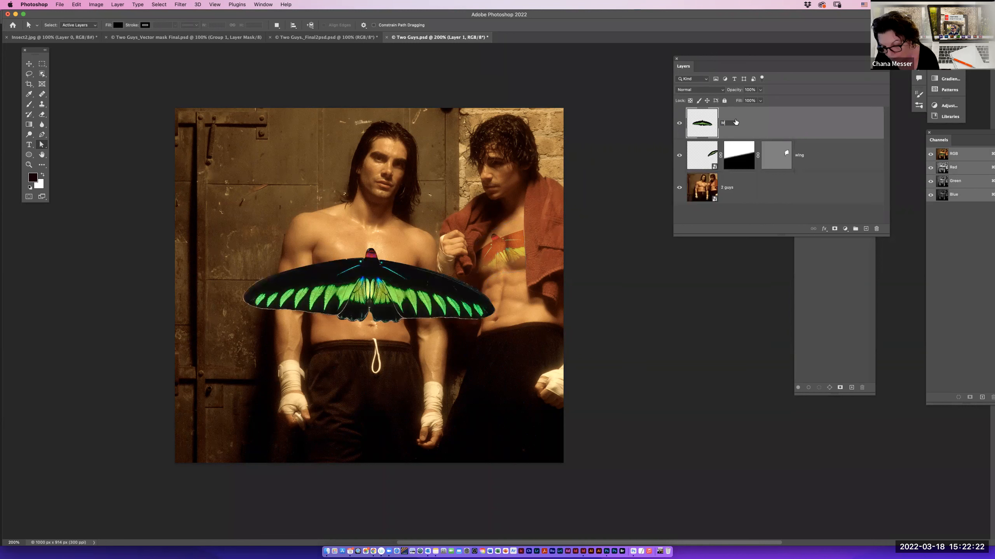
type("ing 2")
key("Return")
left_click(885, 65)
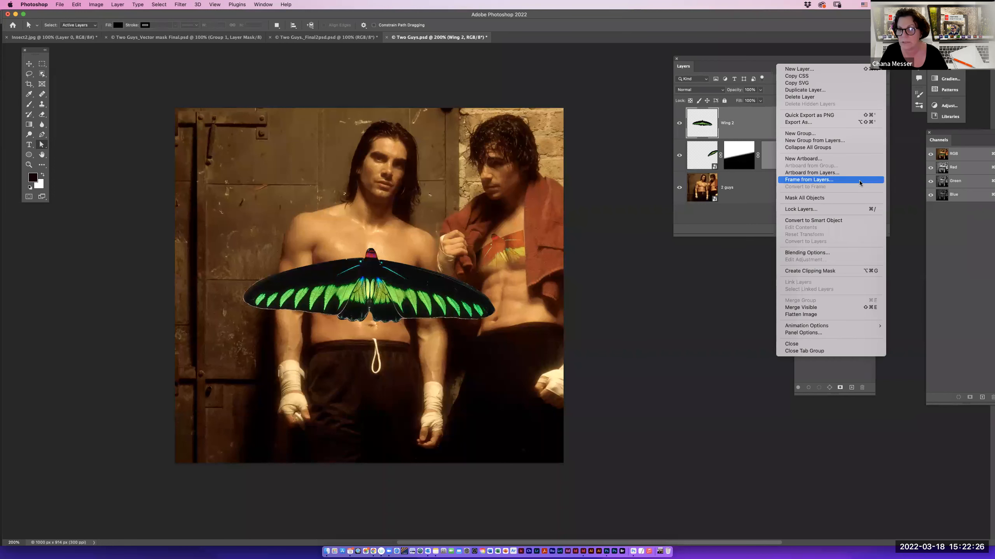
left_click(838, 220)
Scale Wing 2 to about 48%, rotate it about 63° counter-clockwise and place it diagonally across the first man's torso.
key("super+t")
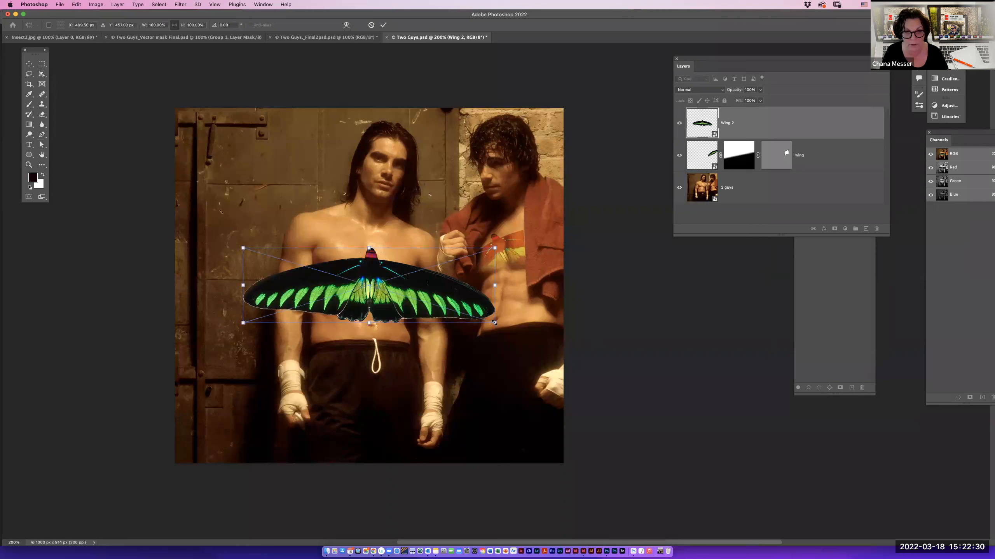
left_click_drag(494, 323, 363, 283)
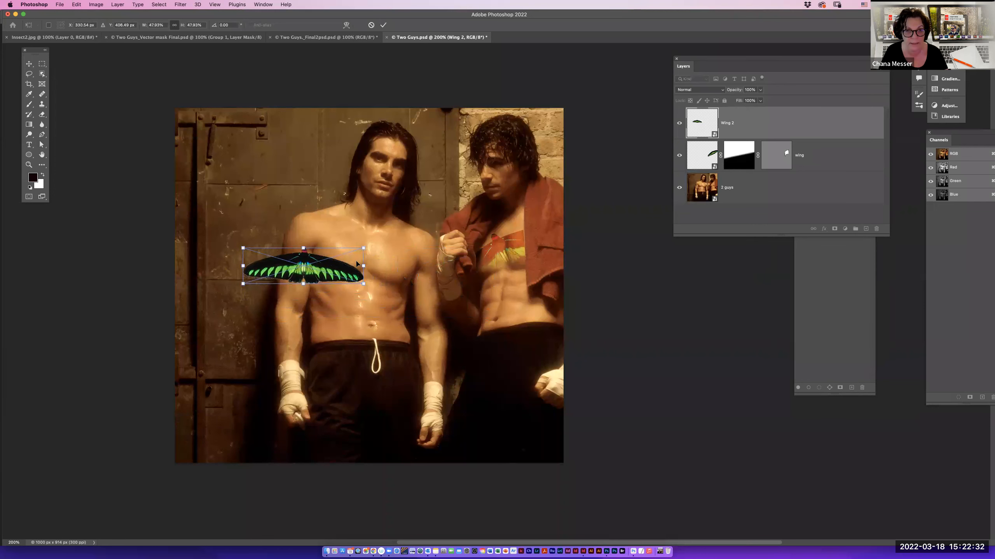
left_click_drag(364, 241, 317, 207)
left_click_drag(315, 252, 363, 278)
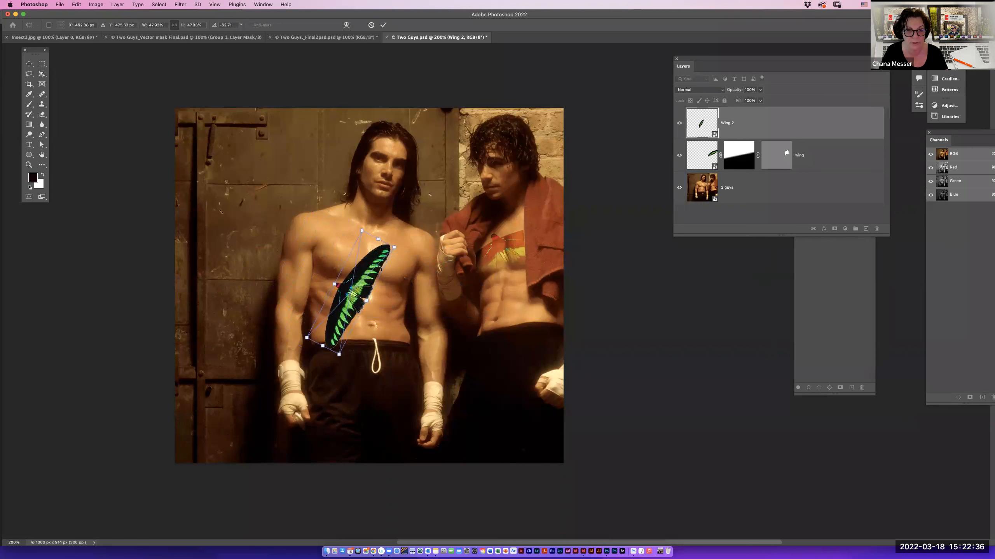
left_click(383, 25)
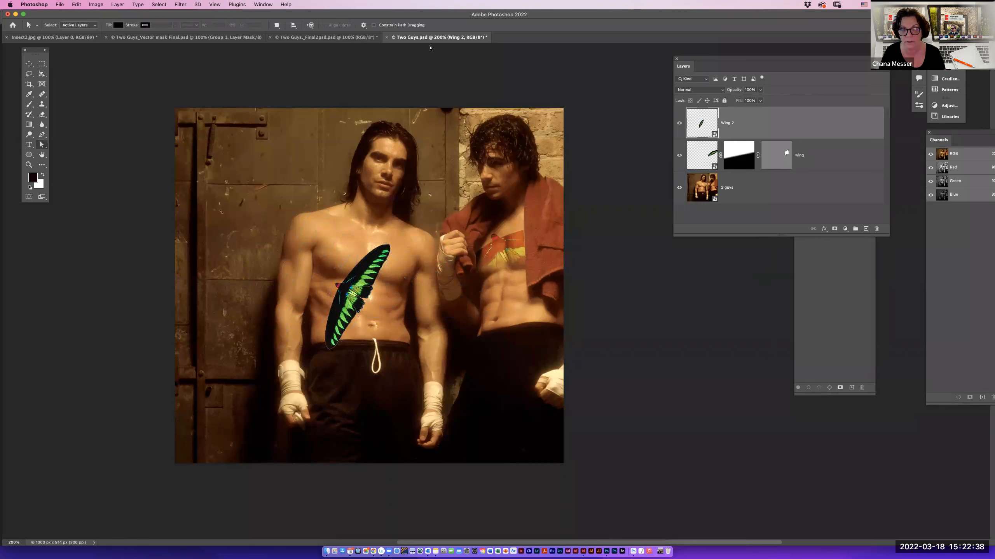
Examine the saved "wing tatoo" path on the second man's chest, leaving it deselected.
left_click(828, 288)
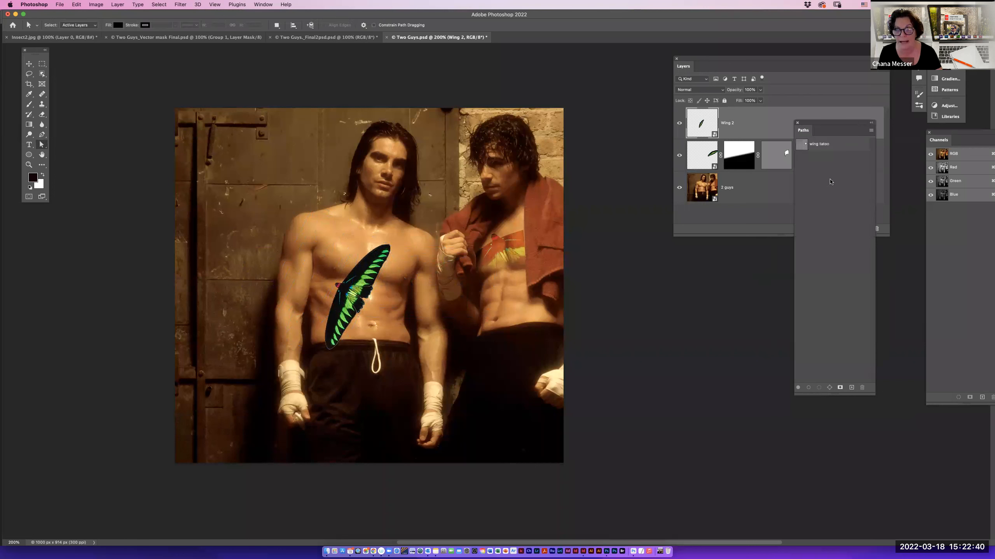
left_click(805, 145)
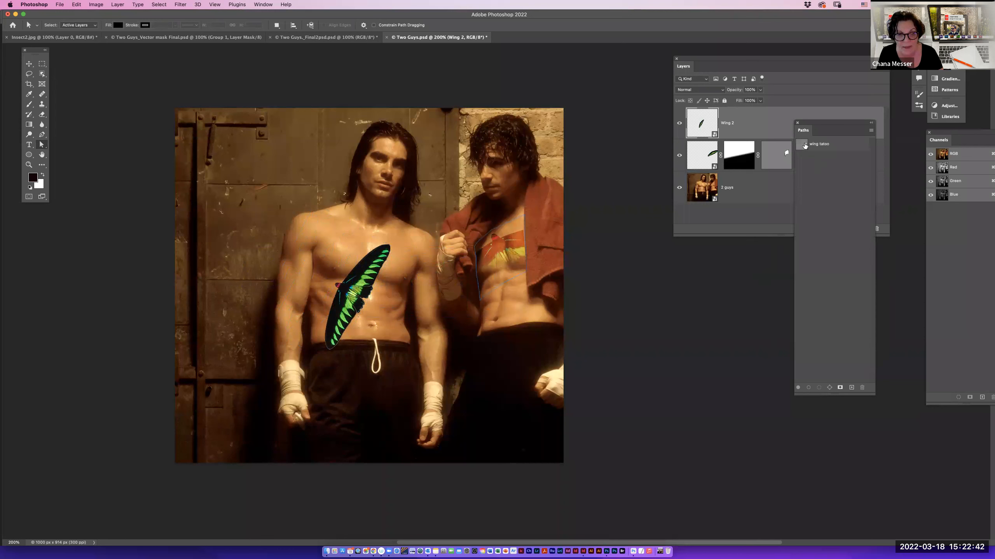
left_click(810, 186)
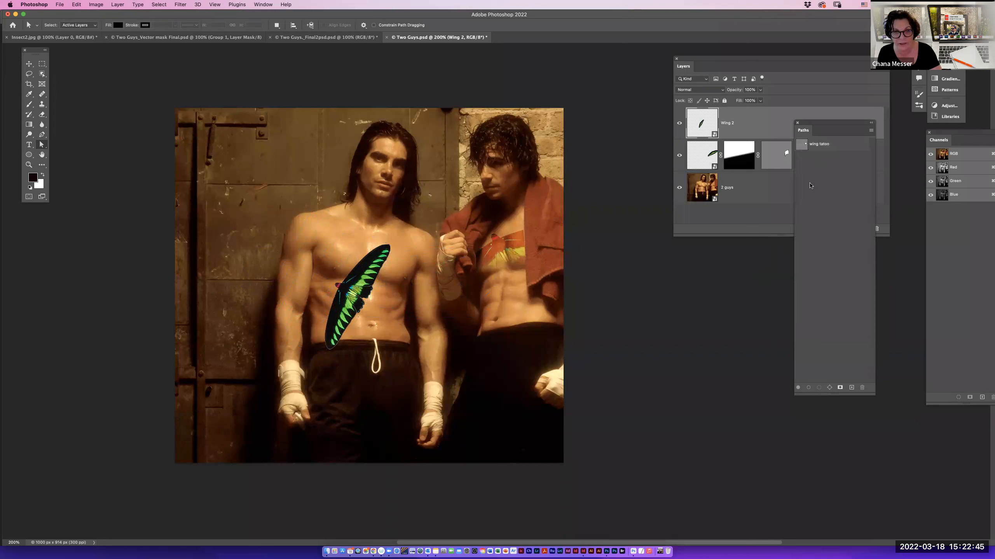
left_click(803, 145)
left_click(815, 200)
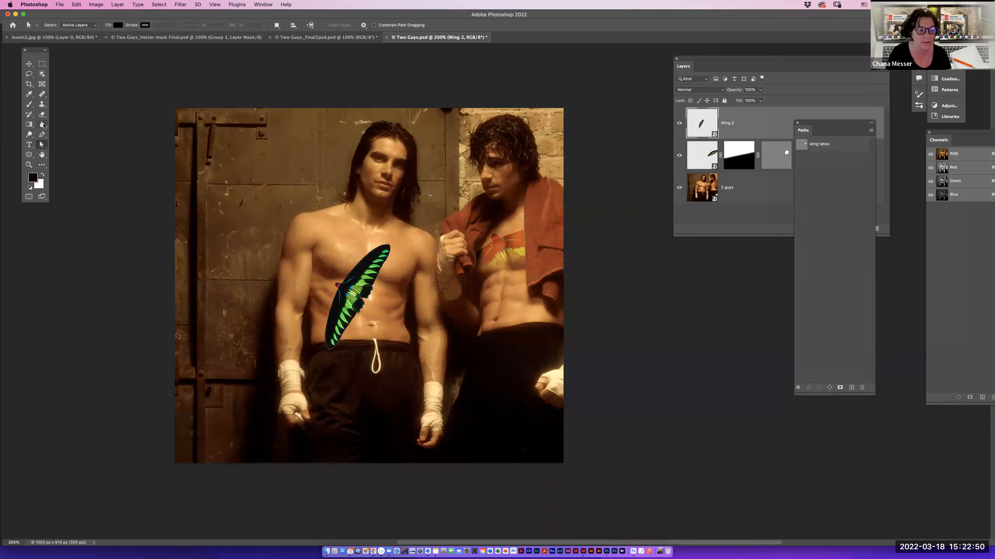
Draw a work path with the Pen tool around the Wing 2 butterfly on the first man's torso.
left_click(42, 135)
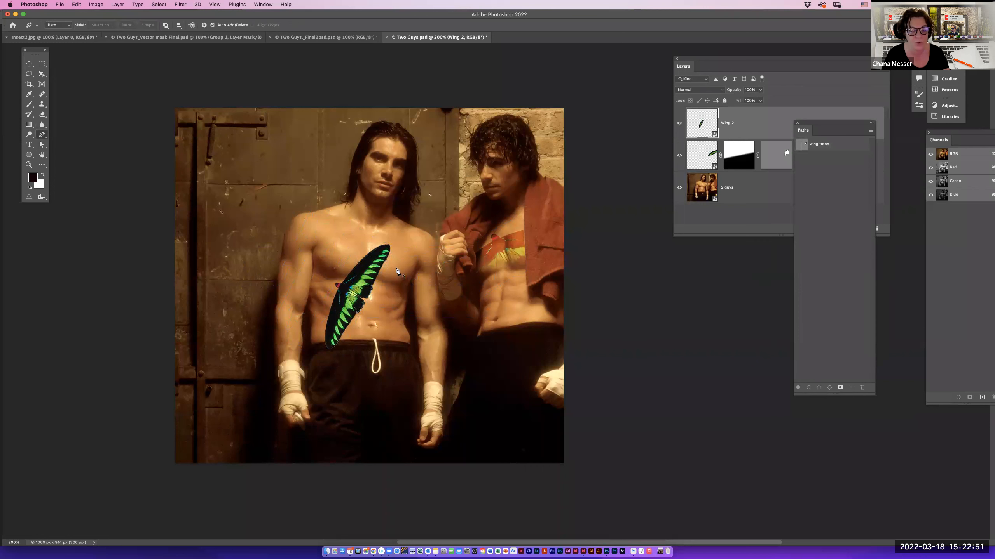
left_click(361, 243)
left_click(390, 242)
left_click(394, 263)
left_click(368, 315)
left_click(347, 334)
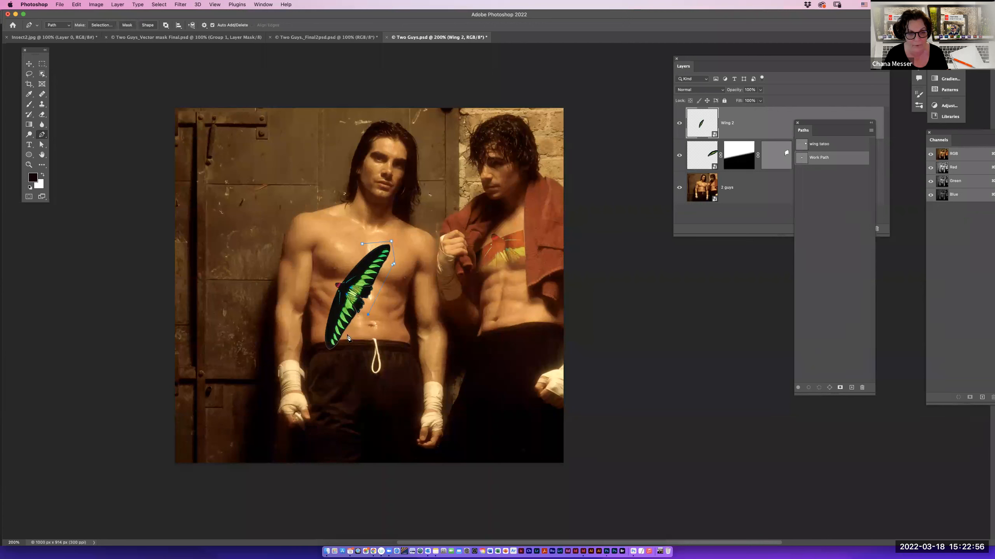
left_click(321, 342)
left_click(320, 314)
left_click(330, 294)
left_click(331, 273)
left_click(338, 270)
left_click(353, 260)
Add a vector mask to the Wing 2 layer from the work path drawn around the butterfly.
left_click(118, 4)
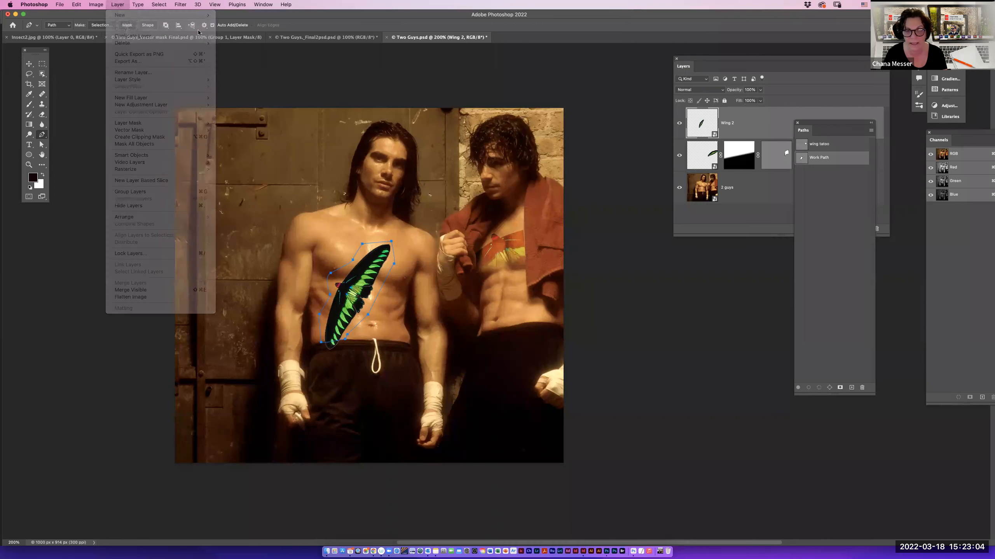
left_click_drag(823, 127, 943, 267)
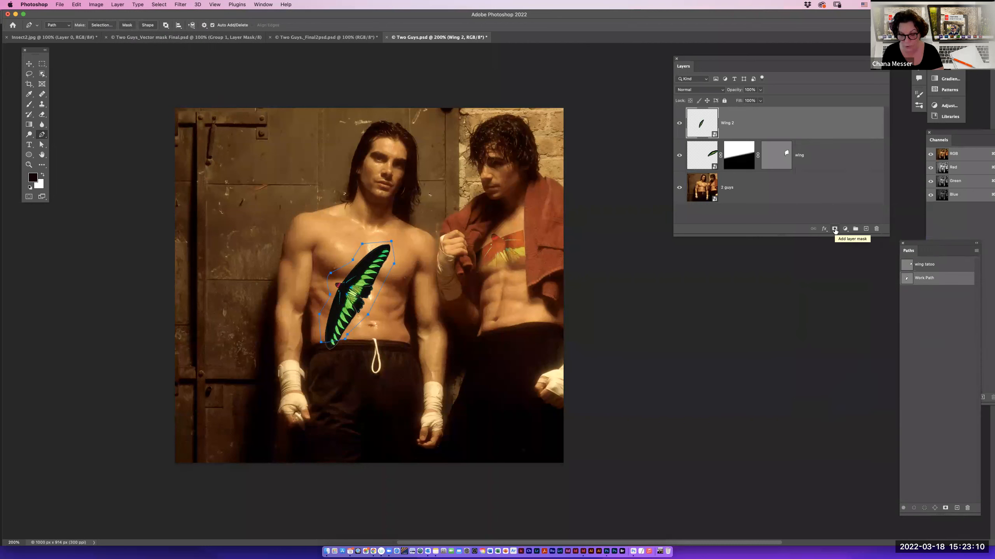
key("super")
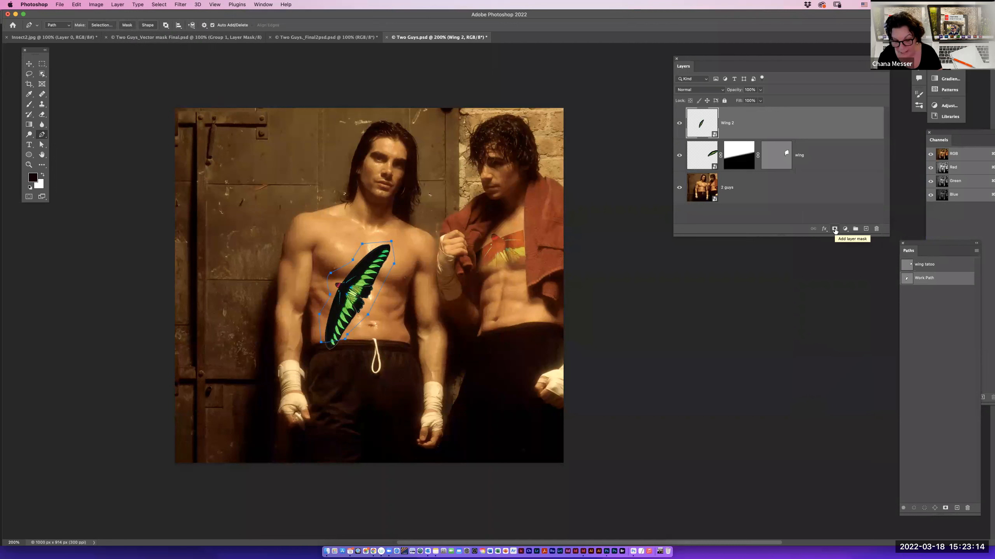
key("super")
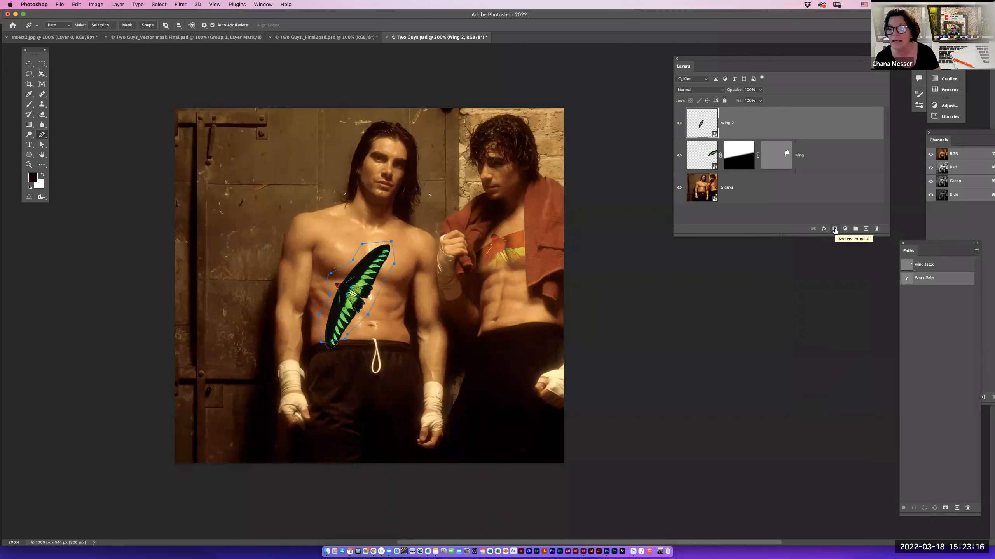
left_click(835, 230, "super")
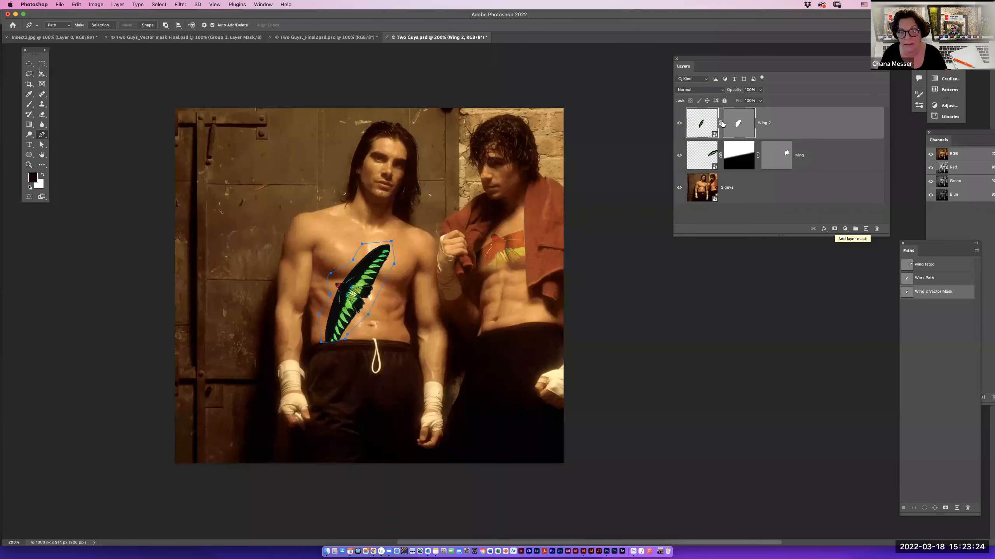
Try Multiply on the Wing 2 layer, deselect its vector mask, and set the blend mode to Overlay.
left_click(683, 91)
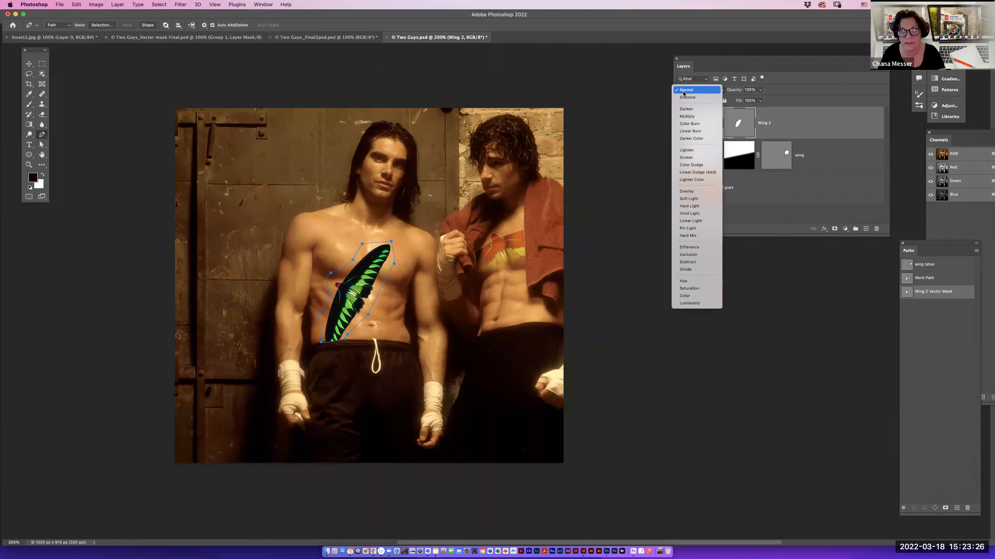
left_click(685, 116)
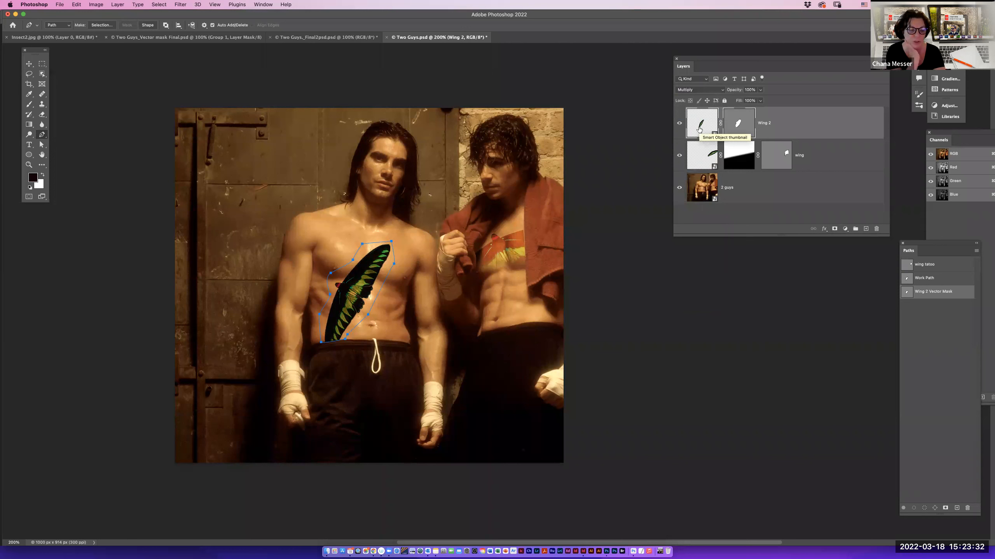
left_click(924, 339)
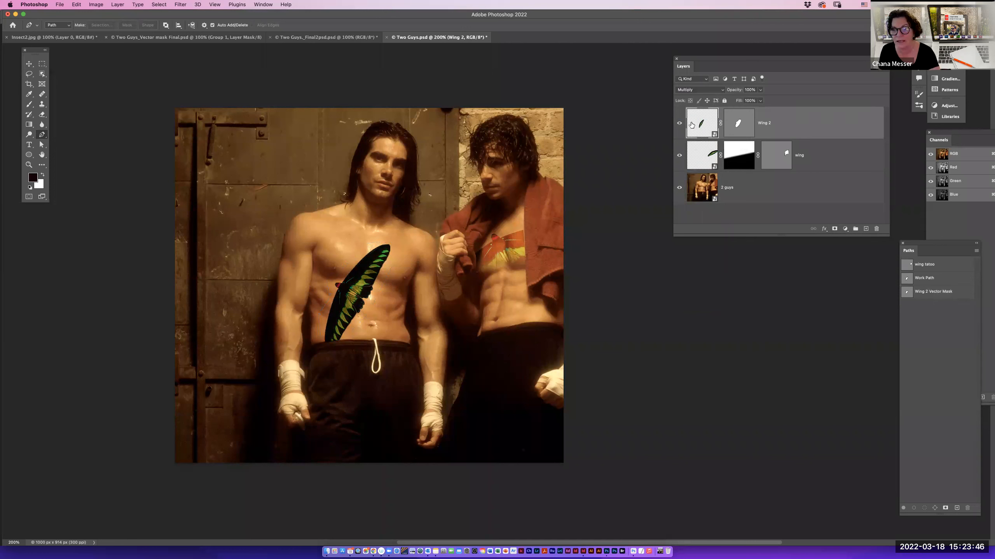
left_click(696, 94)
left_click(691, 166)
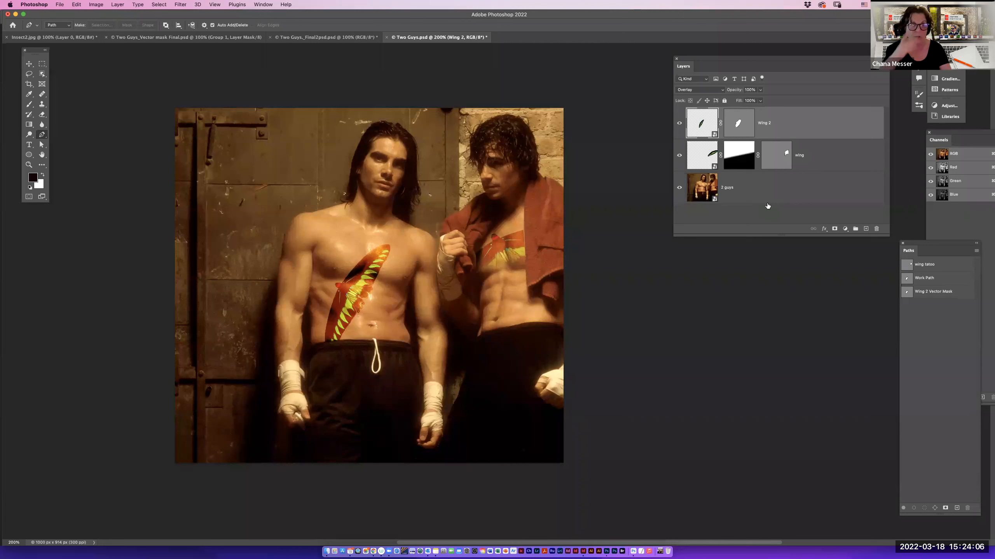
Examine Two Guys_Vector mask Final.psd by expanding Group 1 and toggling the masks of Group 1 and the insect layer.
left_click(169, 39)
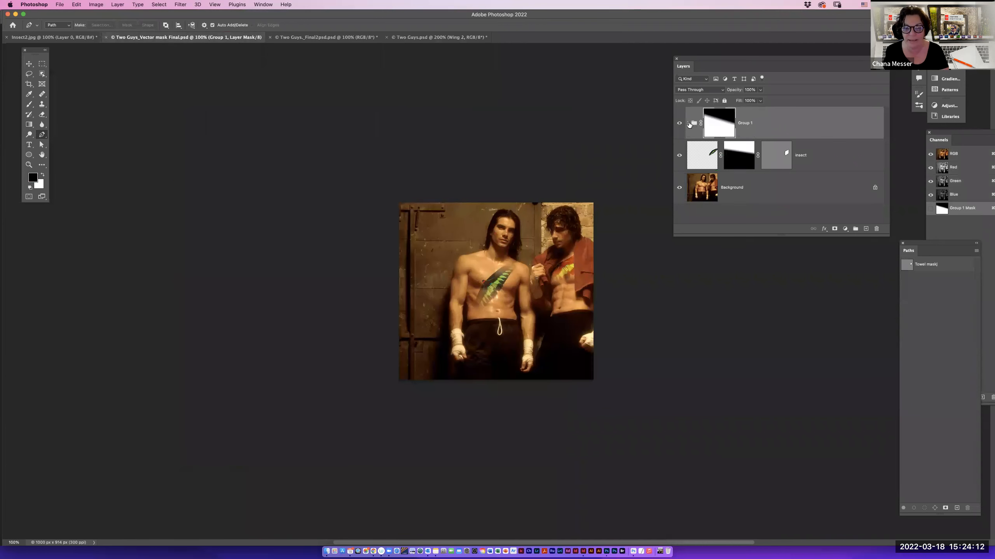
left_click(688, 124)
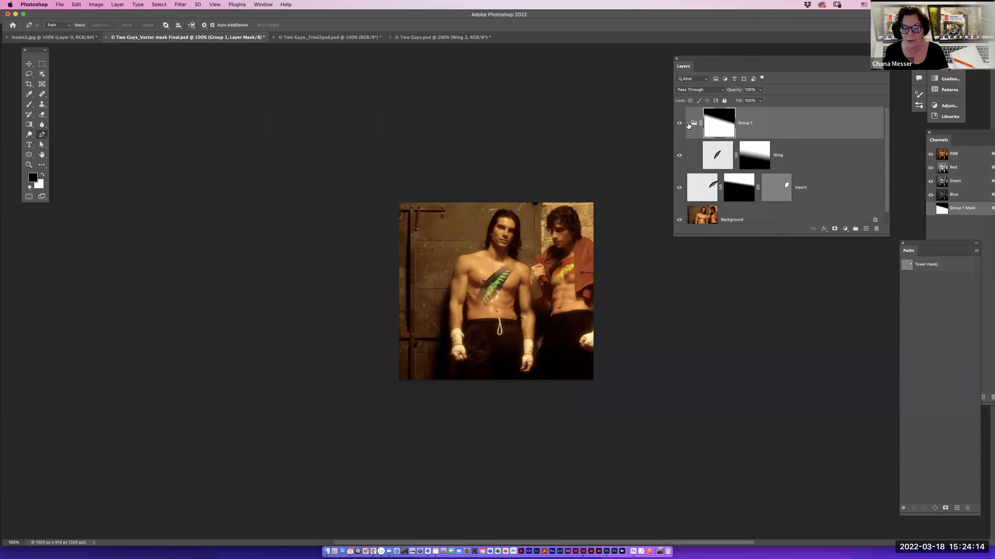
left_click(688, 124)
left_click(721, 125, "shift")
left_click(721, 125, "shift")
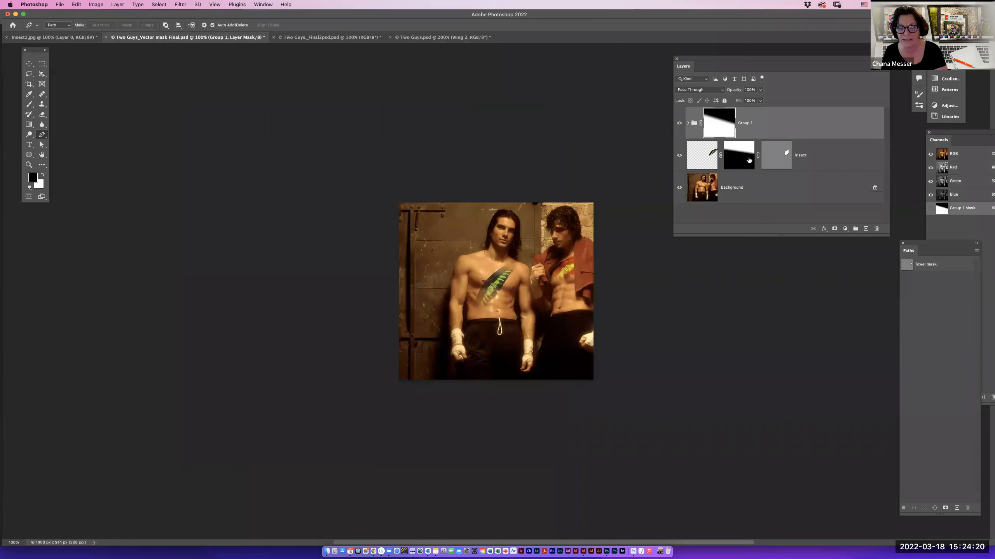
left_click(743, 158, "shift")
left_click(743, 159, "shift")
left_click(777, 162, "shift")
left_click(777, 162, "shift")
Examine the full layer stack of Two Guys_Final2psd.psd and compare the image with the guys copy layer hidden and shown.
left_click(306, 38)
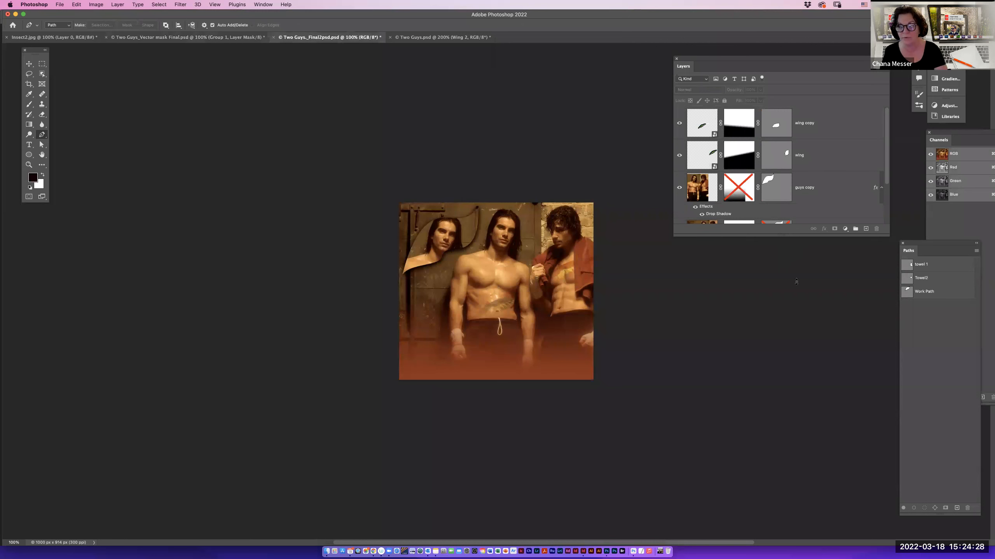
left_click_drag(796, 282, 796, 526)
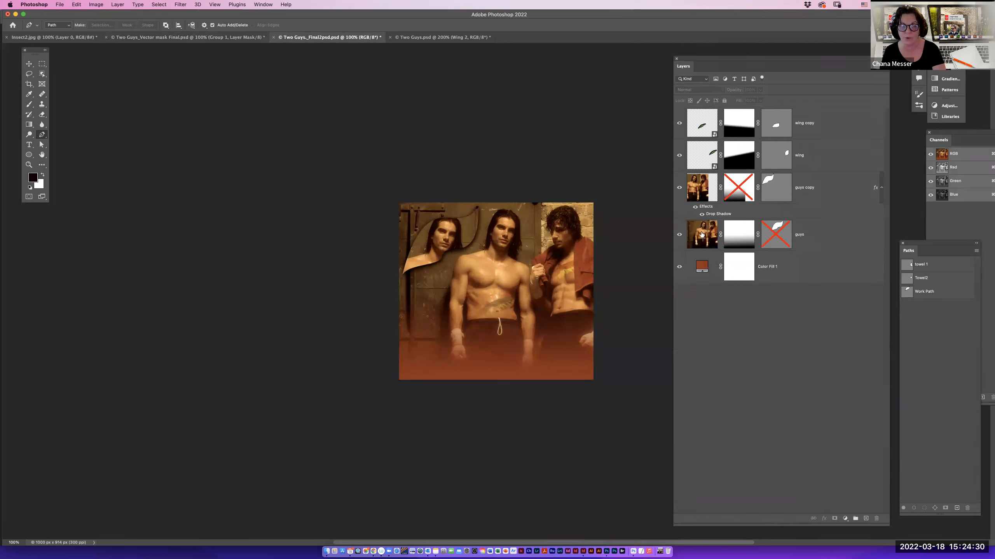
left_click(680, 189)
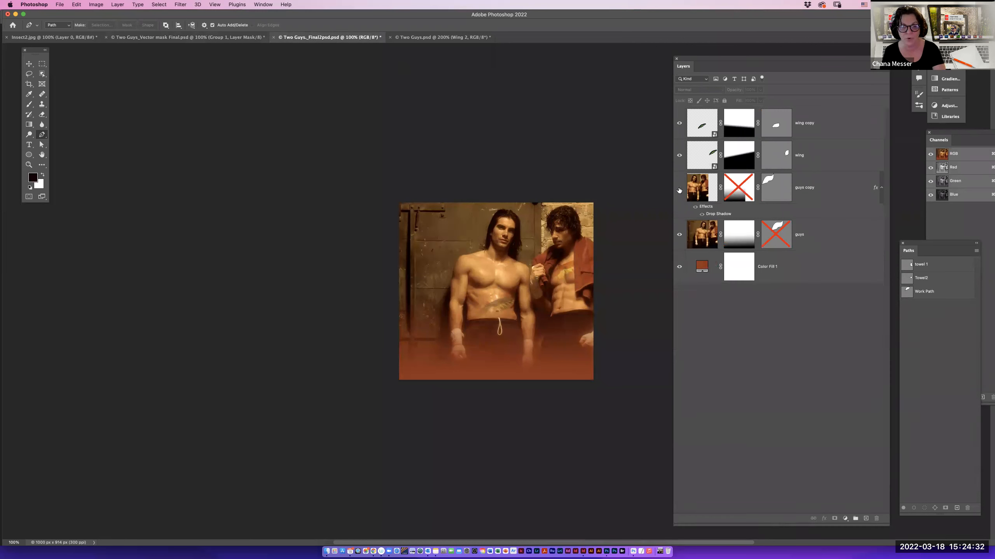
left_click(679, 189)
left_click(679, 190)
left_click(679, 190)
left_click(680, 190)
left_click(679, 189)
left_click(679, 189)
left_click(679, 190)
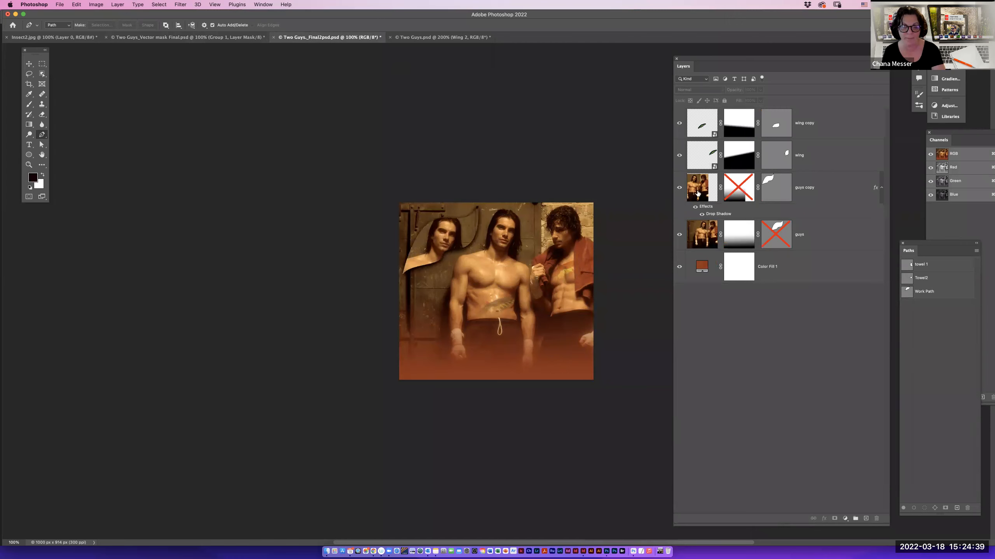
Compare the image with the vector masks of the guys copy and guys layers enabled and disabled.
left_click(773, 195)
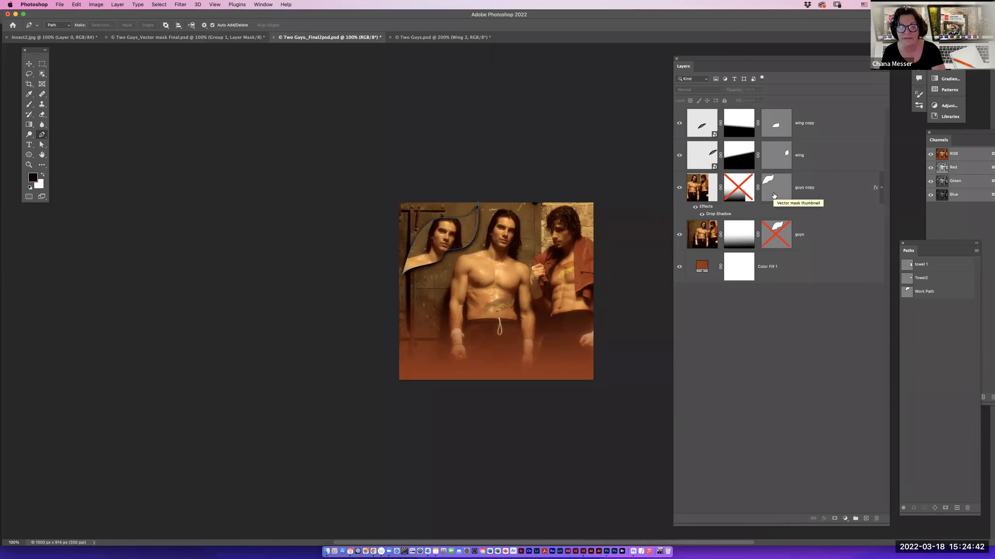
left_click(774, 196)
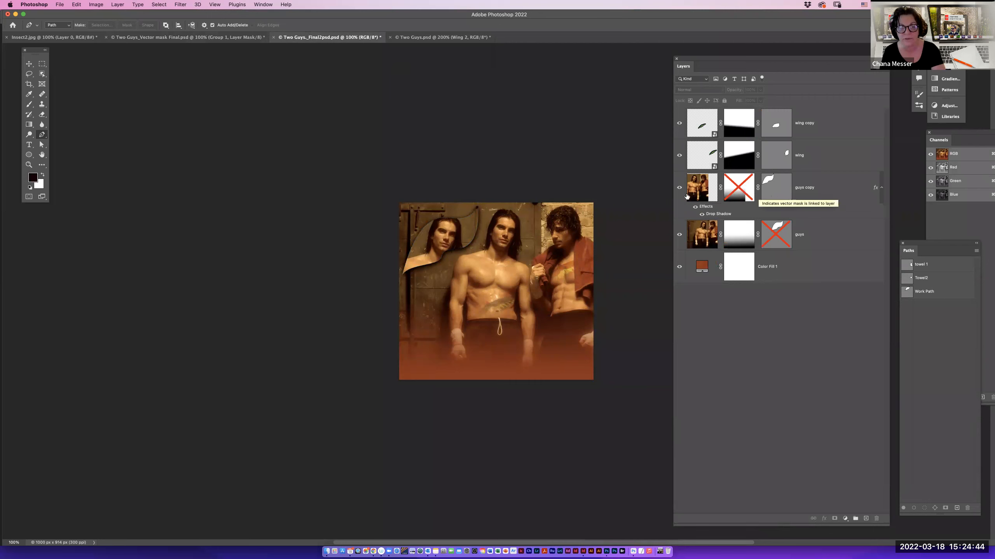
left_click(778, 193)
left_click(778, 193, "shift")
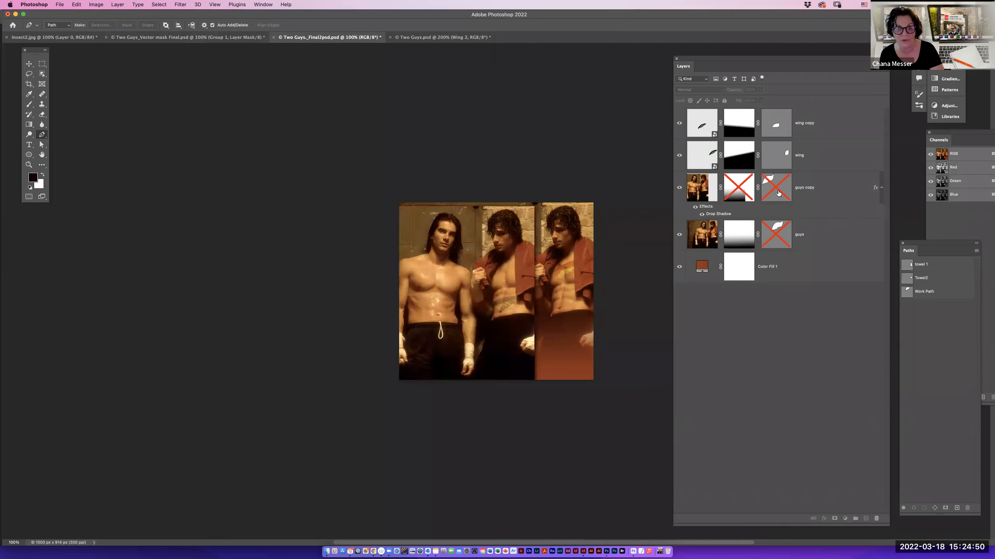
left_click(778, 193, "shift")
left_click(774, 235, "shift")
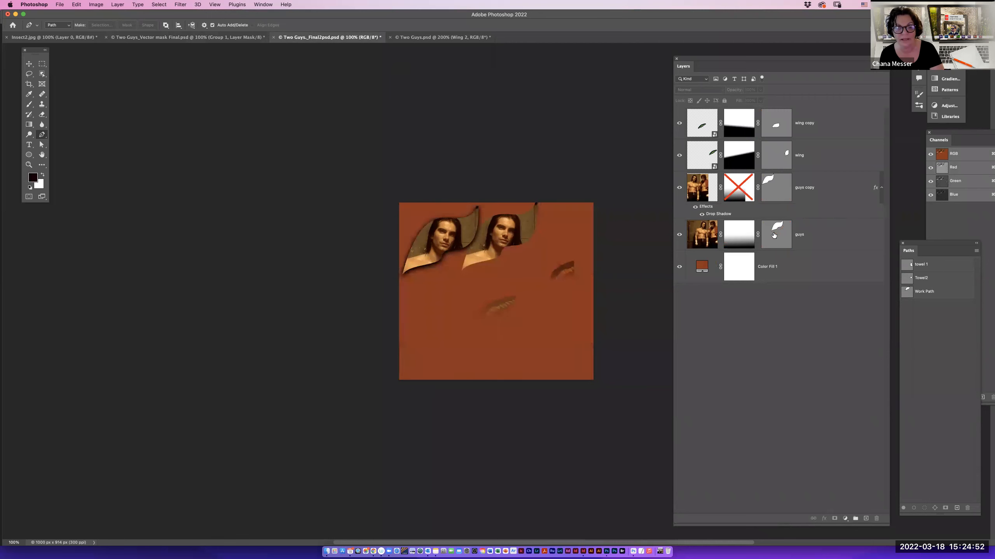
left_click(774, 235, "shift")
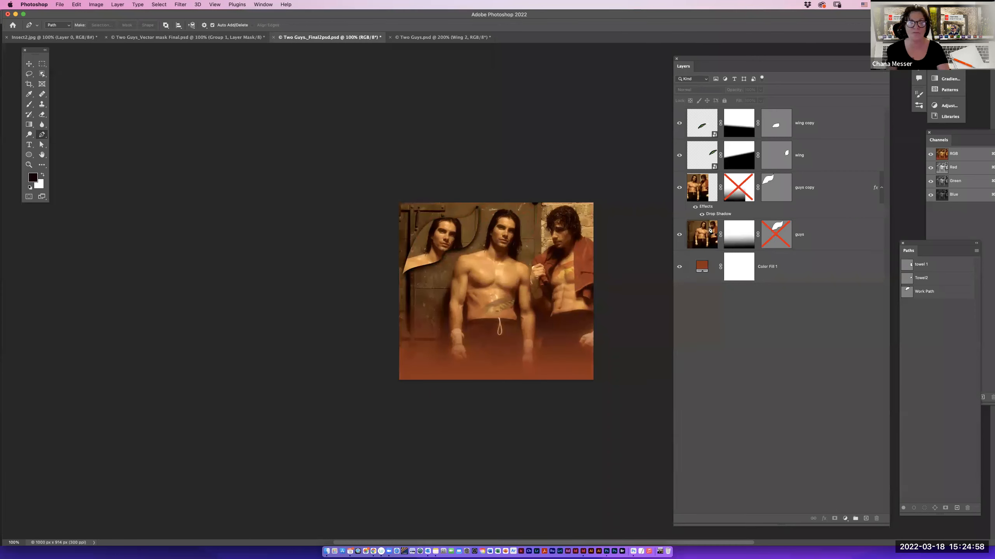
Return to Two Guys.psd and duplicate the 2 guys layer.
left_click(401, 39)
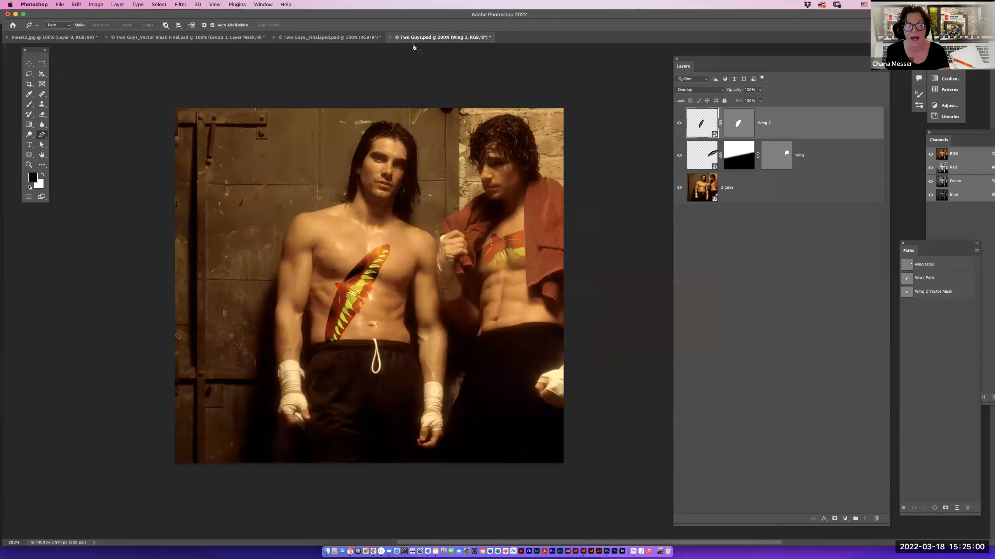
left_click(711, 195)
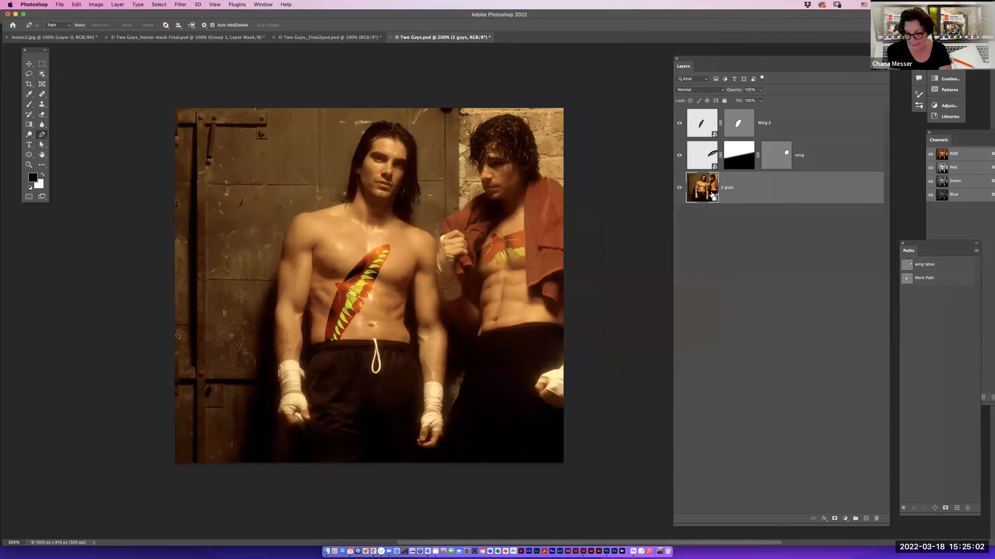
key("super+j")
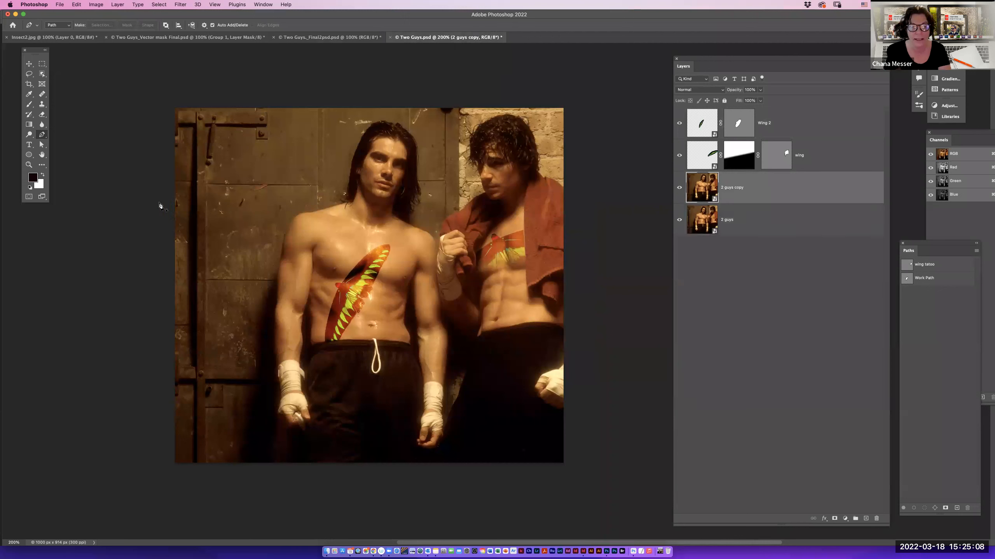
Draw an animal-shaped path over the first man's head with the Custom Shape tool in Path mode.
left_click(29, 155)
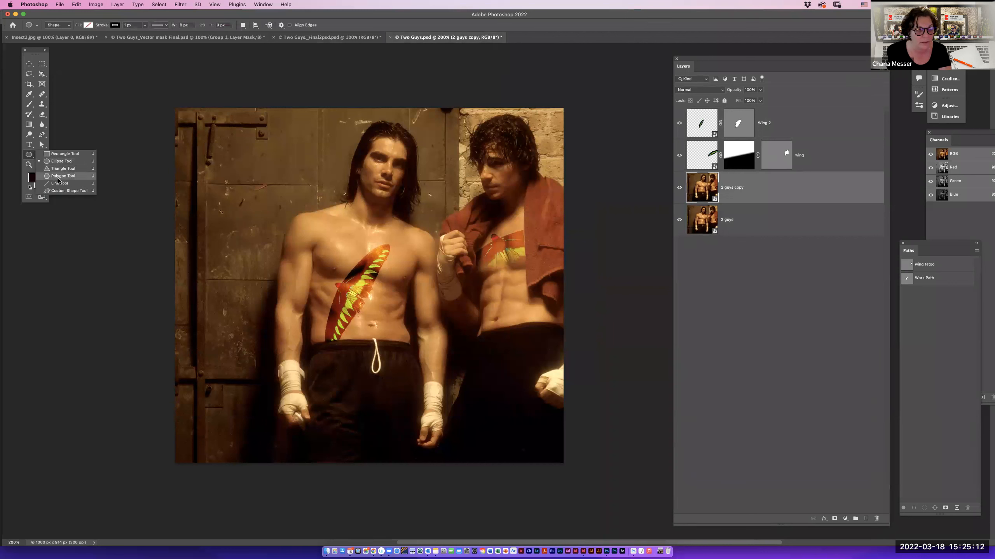
left_click(58, 191)
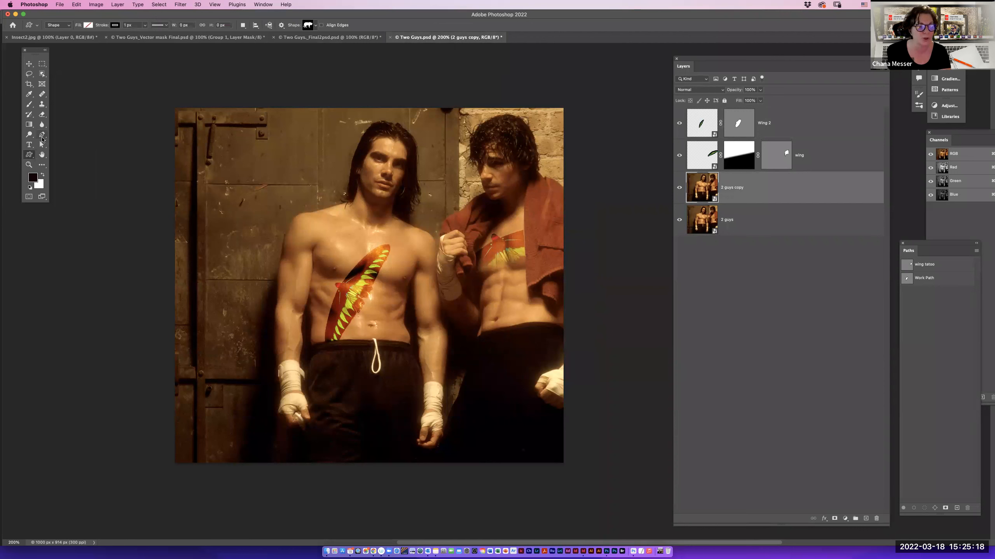
left_click(65, 26)
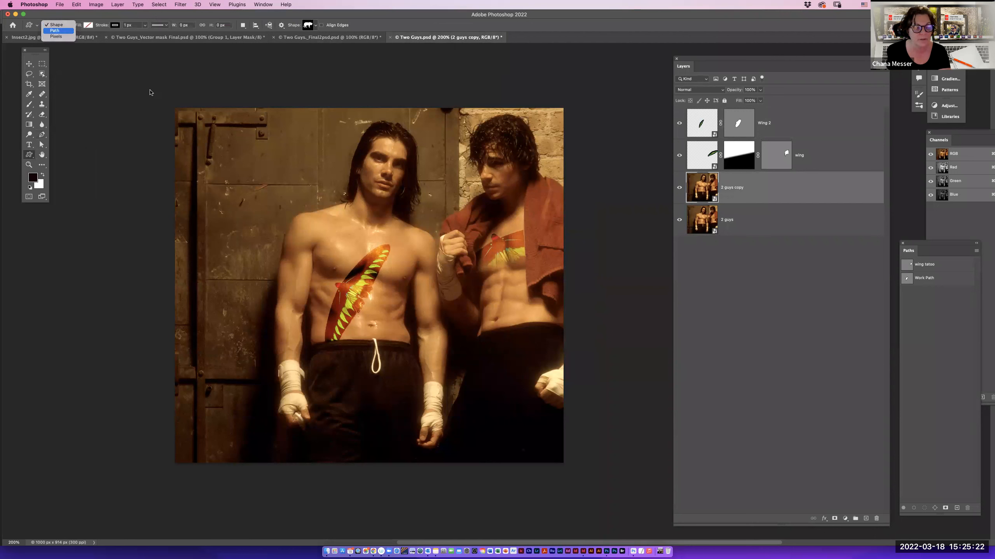
left_click(55, 31)
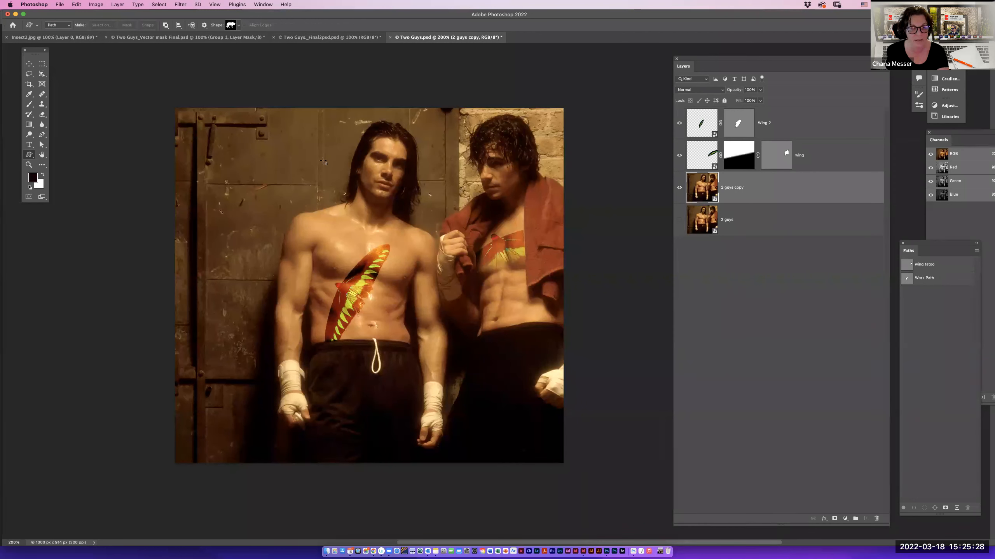
left_click_drag(319, 135, 447, 236)
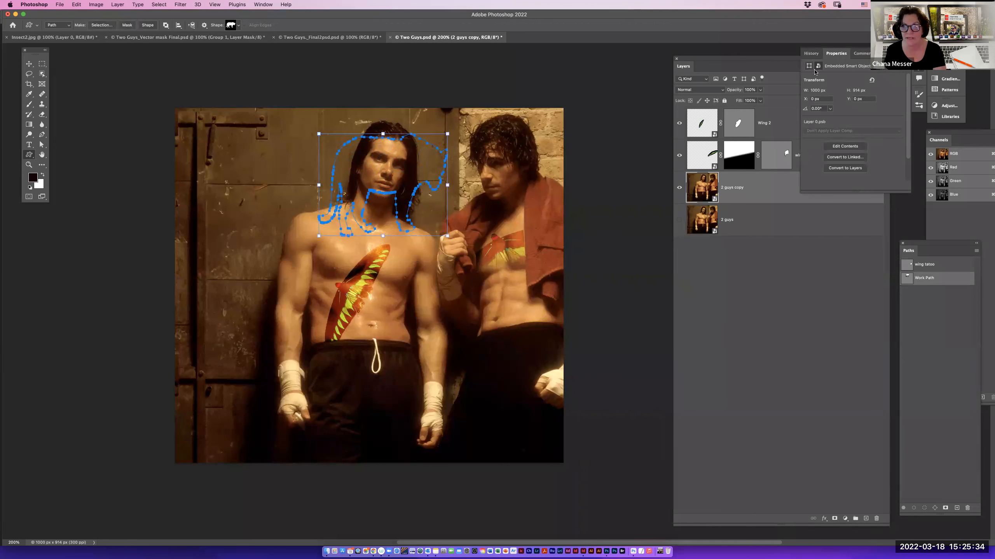
left_click(836, 56)
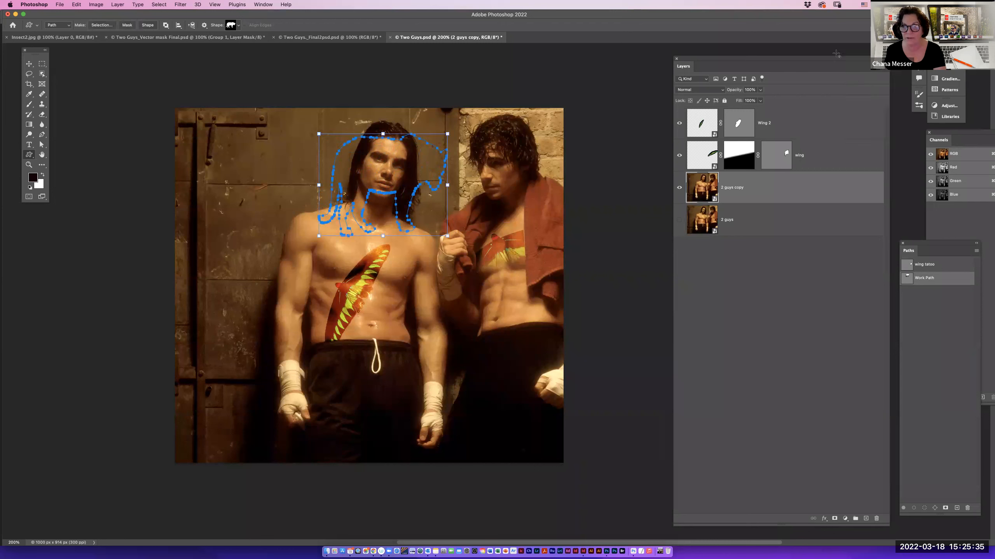
Add a vector mask to the 2 guys copy layer from the animal path and make the original 2 guys layer visible.
left_click(834, 519)
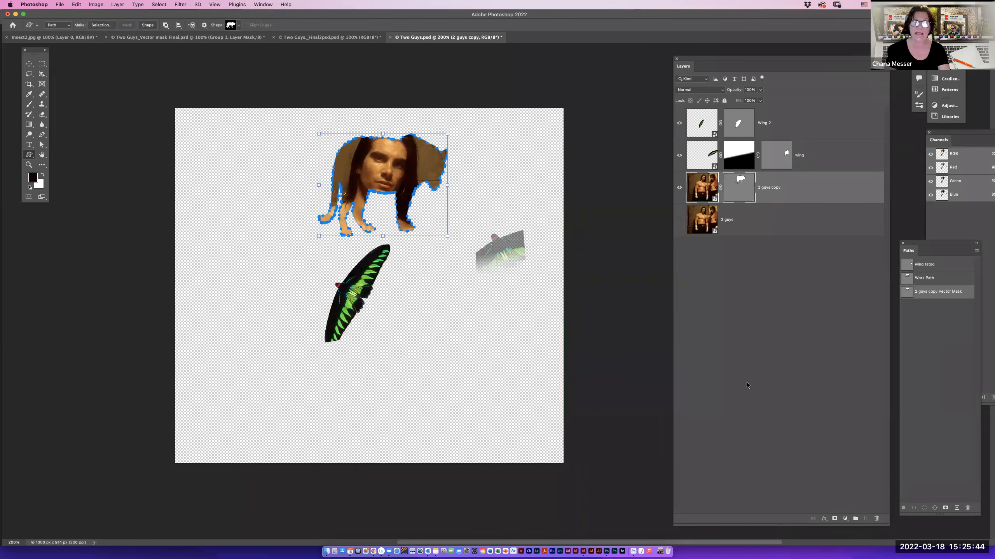
left_click(748, 343)
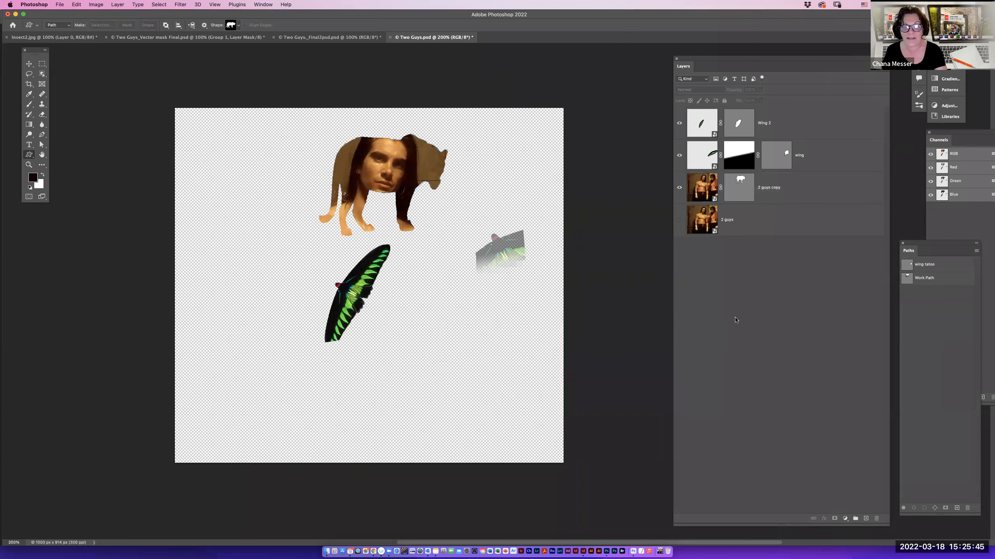
left_click(680, 220)
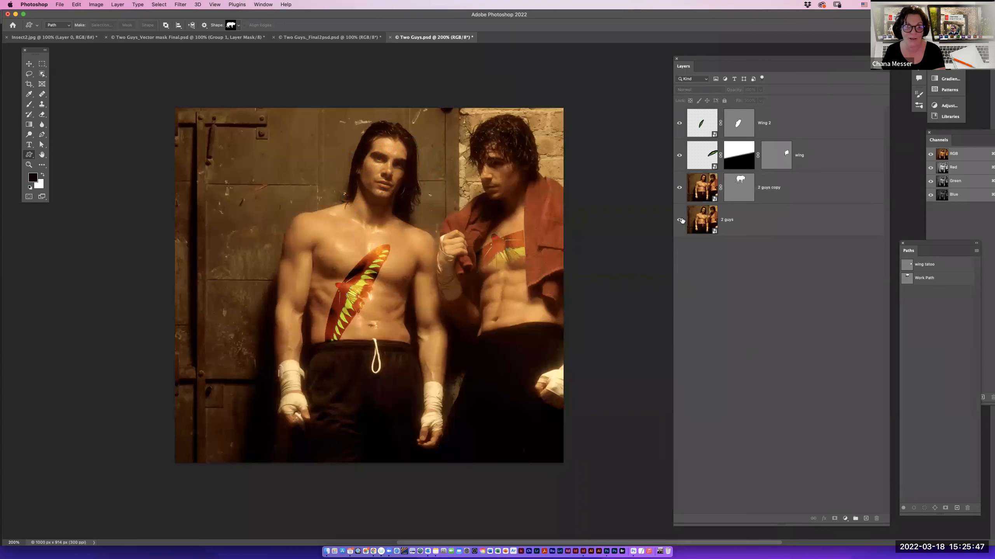
Move the masked 2 guys copy layer sideways so its animal-shaped cutout sits over the door beside the first man's head.
left_click(707, 189)
left_click(29, 64)
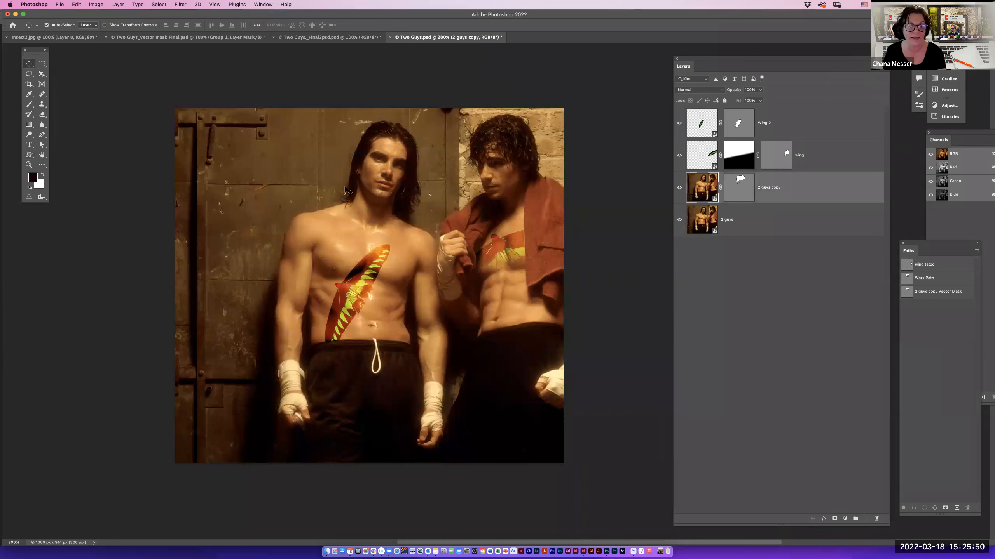
left_click_drag(394, 187, 260, 184)
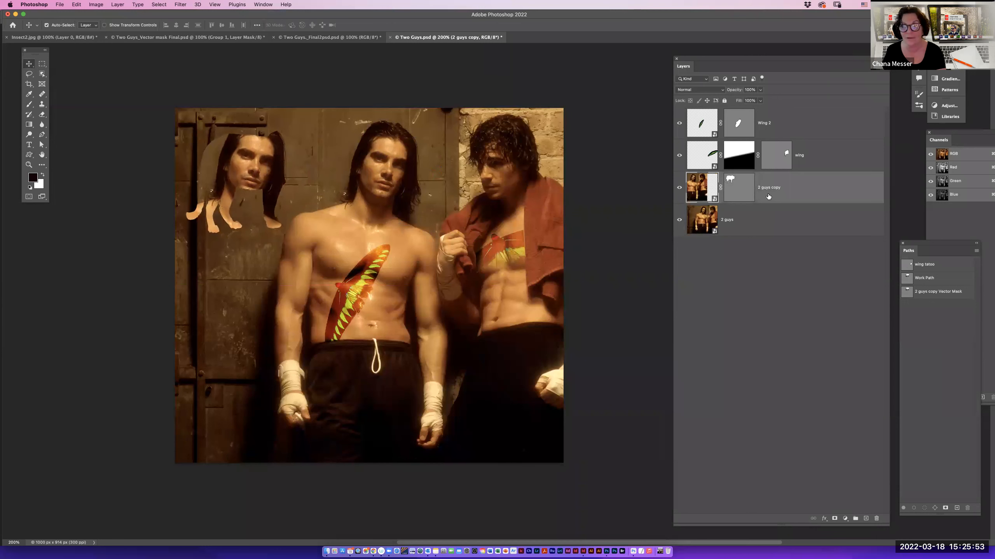
Add Drop Shadow and Bevel & Emboss effects to the masked 2 guys copy layer.
double_click(829, 194)
left_click(625, 199)
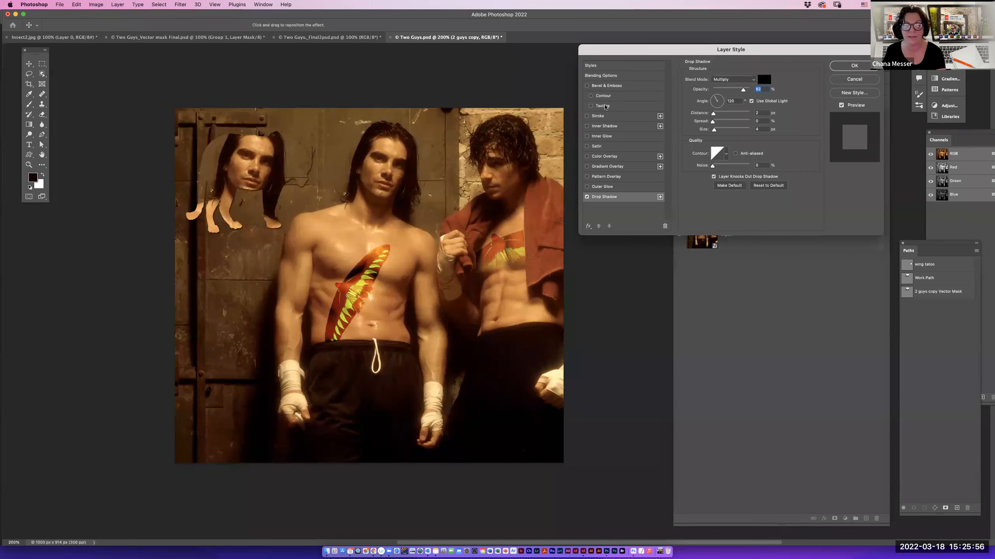
left_click(617, 87)
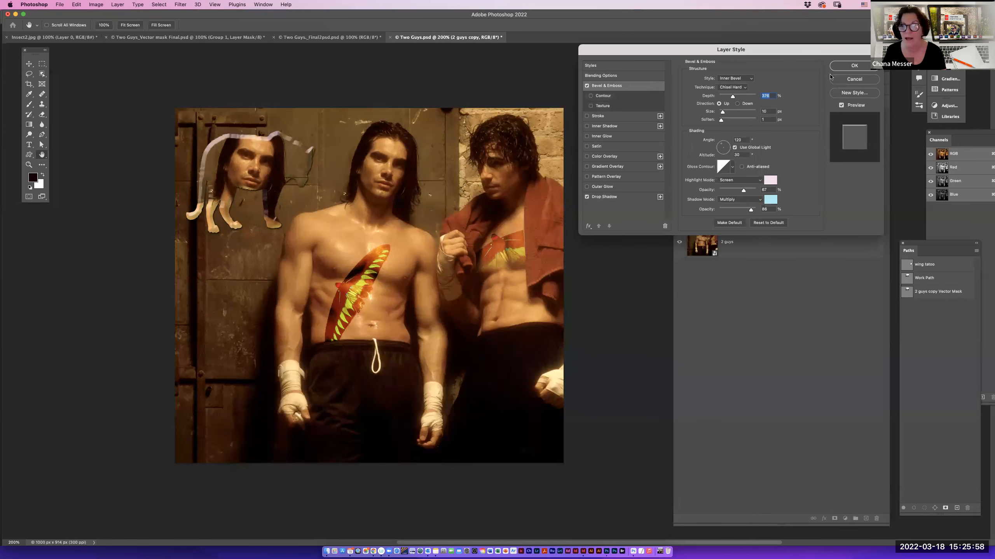
left_click(848, 67)
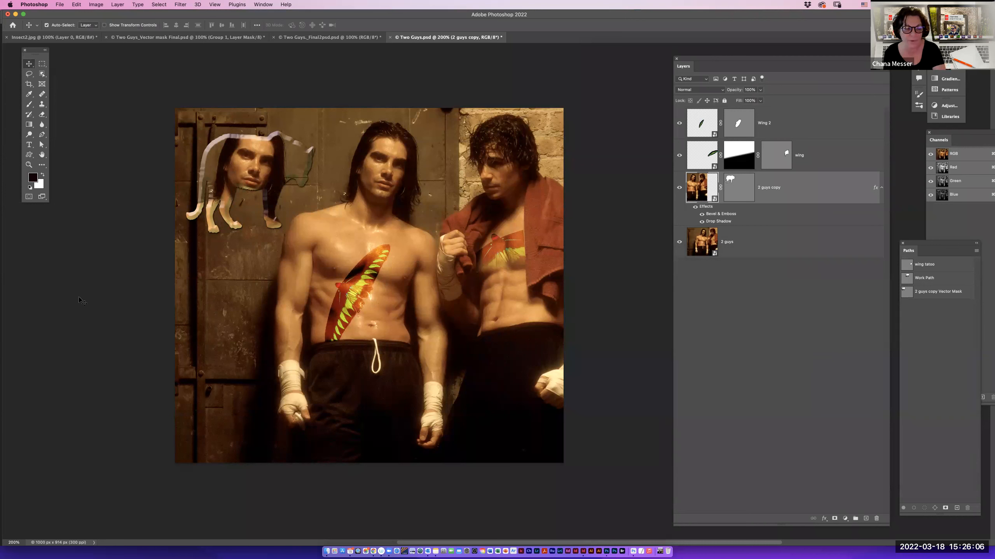
left_click(30, 154)
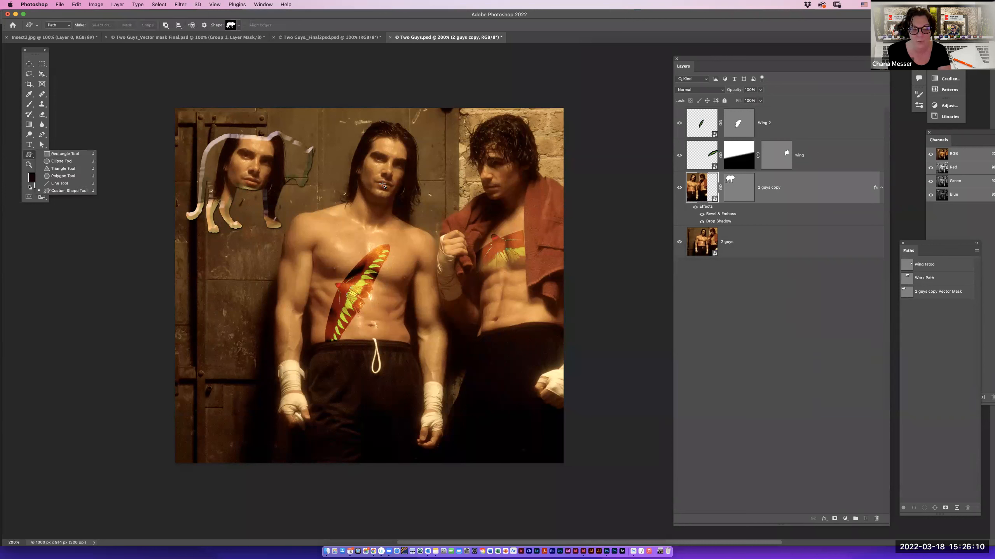
left_click(283, 98)
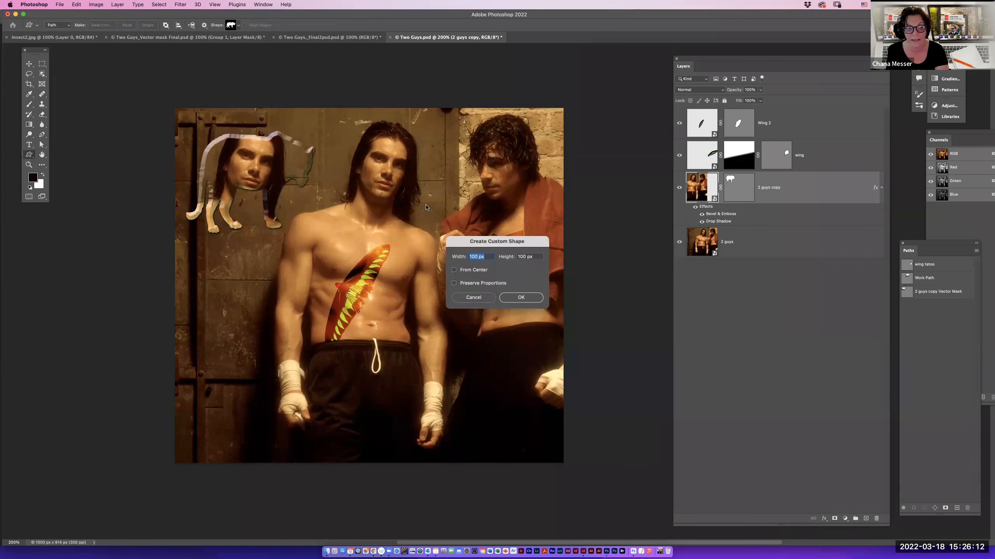
left_click(468, 297)
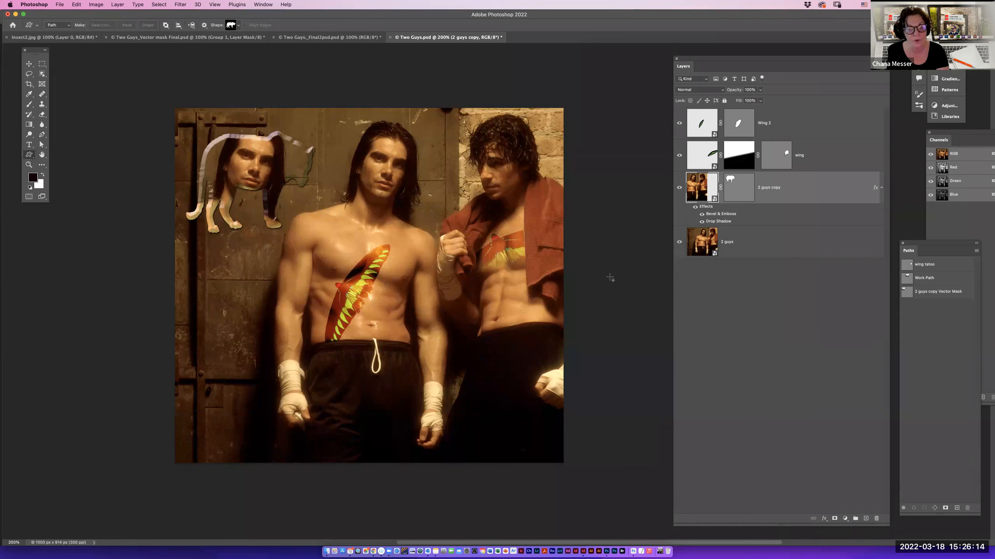
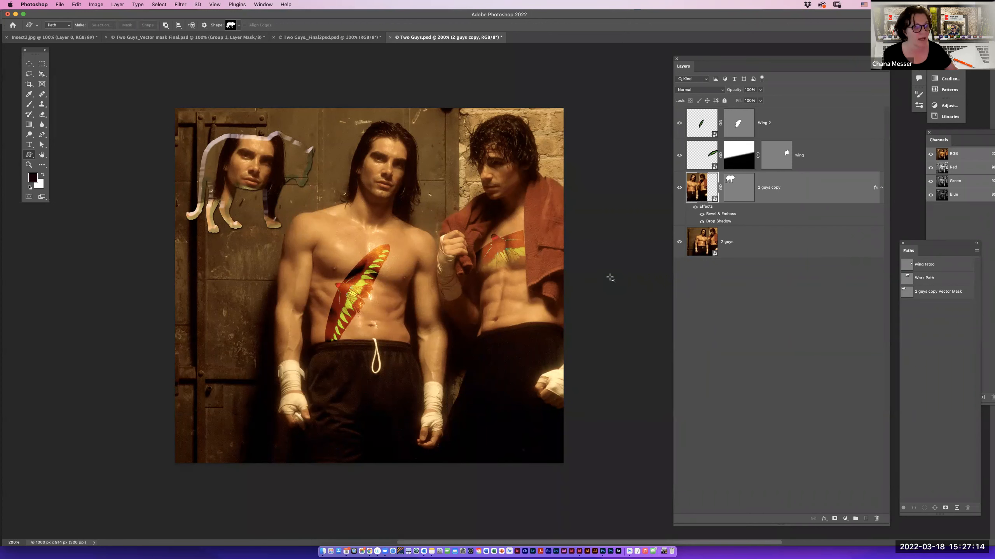
scroll(609, 277, "down", 10)
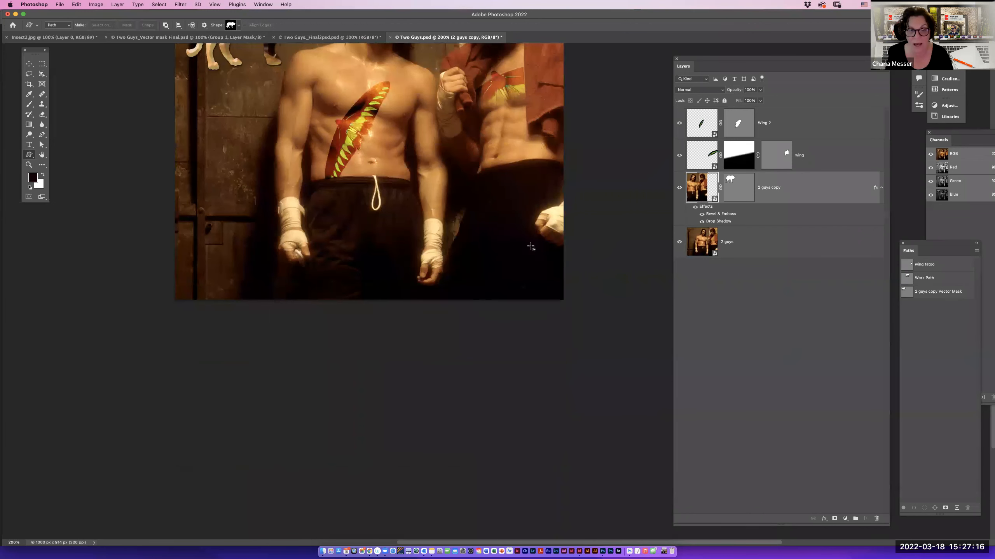
scroll(530, 247, "up", 12)
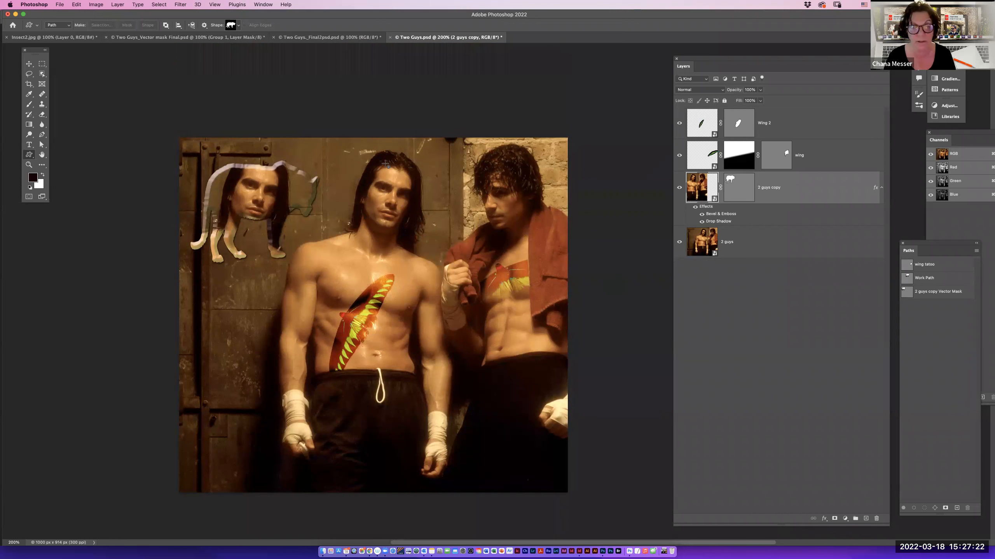
Close all open documents, discarding the unsaved changes in every one of them.
left_click(59, 4)
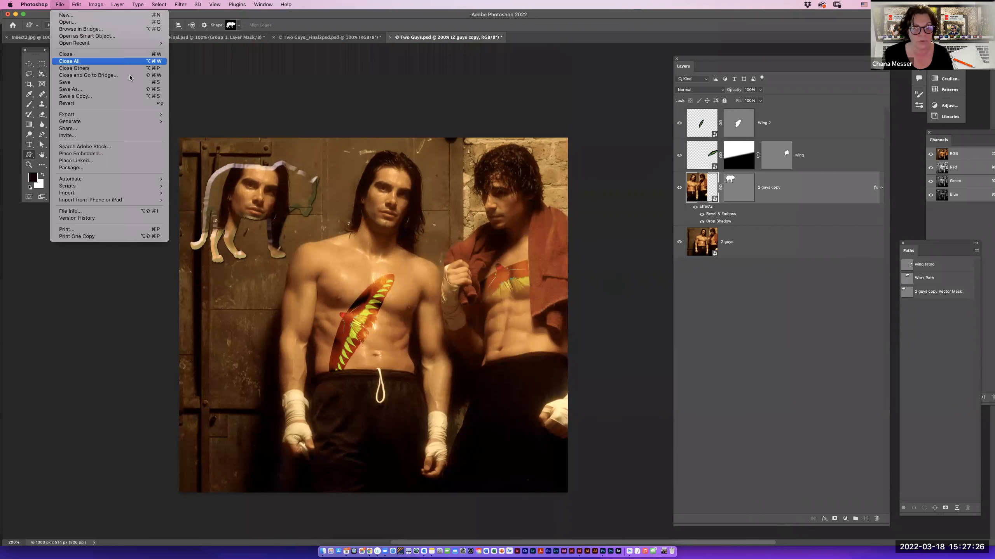
left_click(117, 61)
left_click(481, 229)
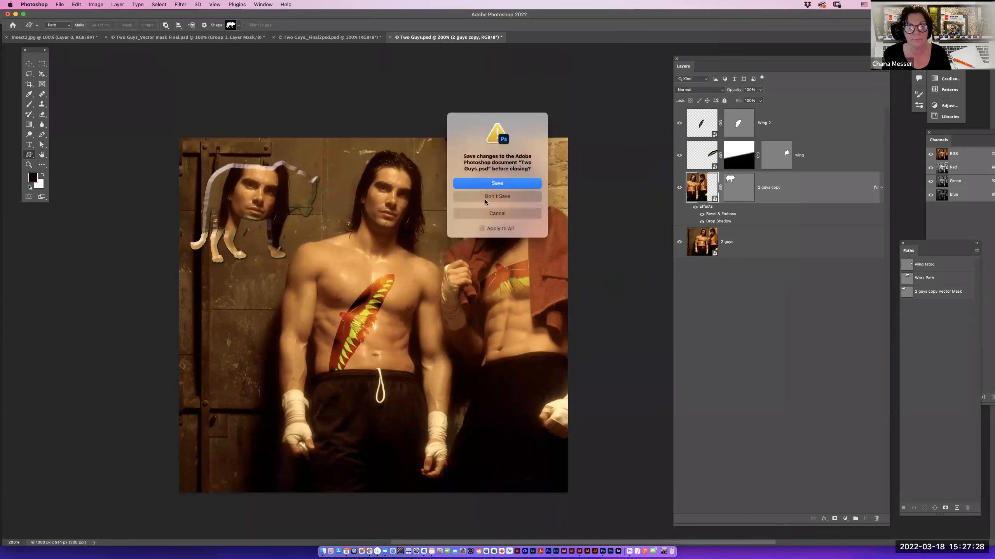
left_click(486, 196)
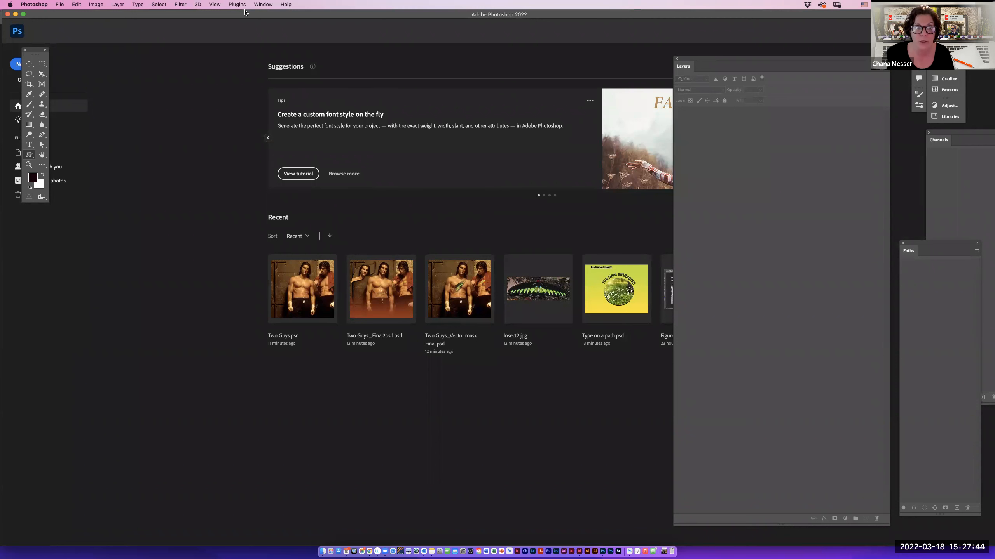
Reset the Stream workspace to its saved layout.
left_click(259, 4)
mouse_move(267, 23)
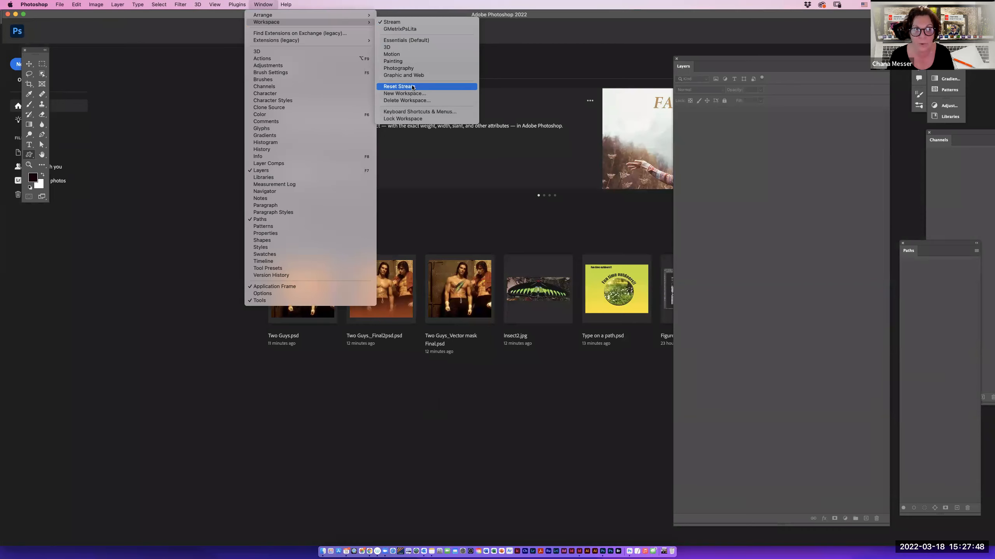
left_click(399, 86)
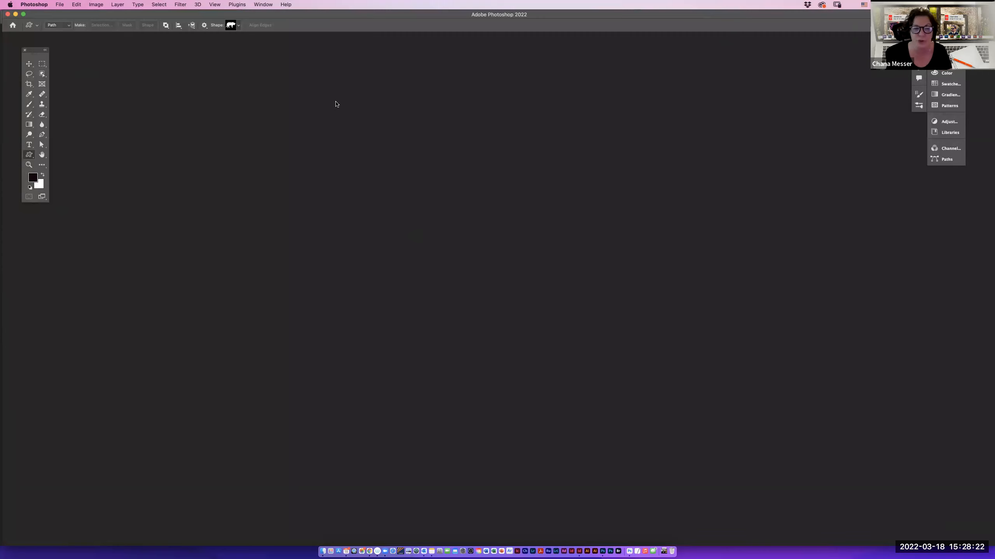
Create a new document from the Letter print preset, 8.5 x 11 in at 300 ppi, and activate the Move tool.
left_click(59, 4)
left_click(67, 15)
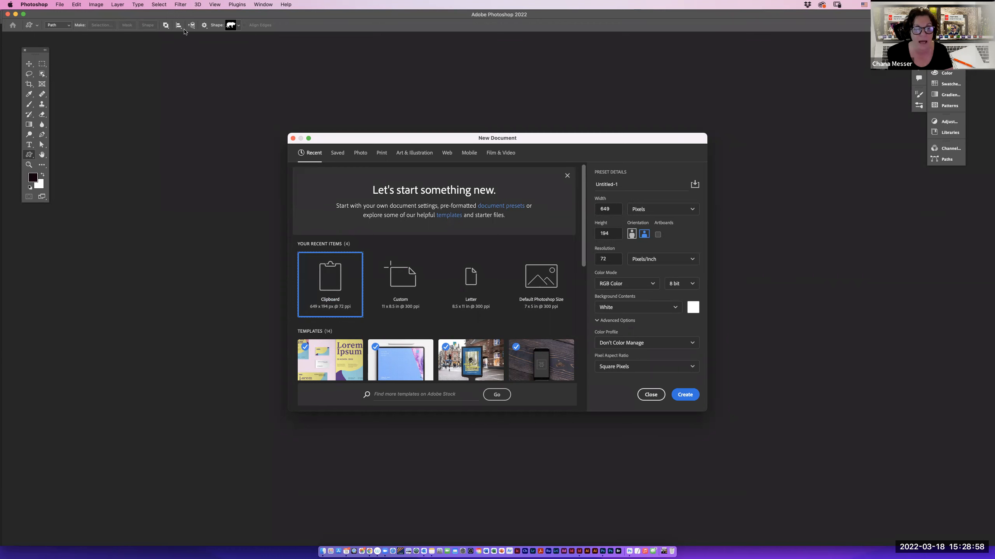
left_click(382, 154)
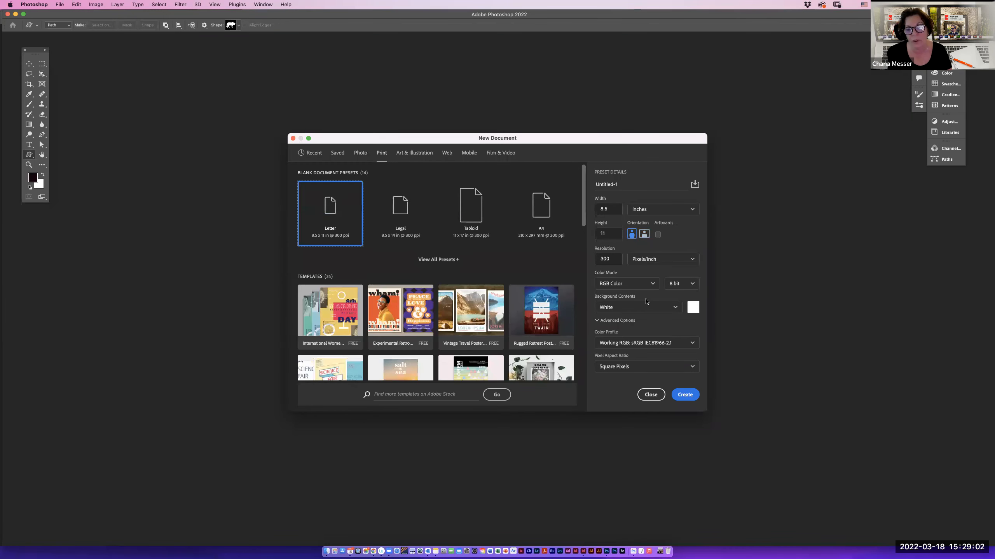
left_click(686, 394)
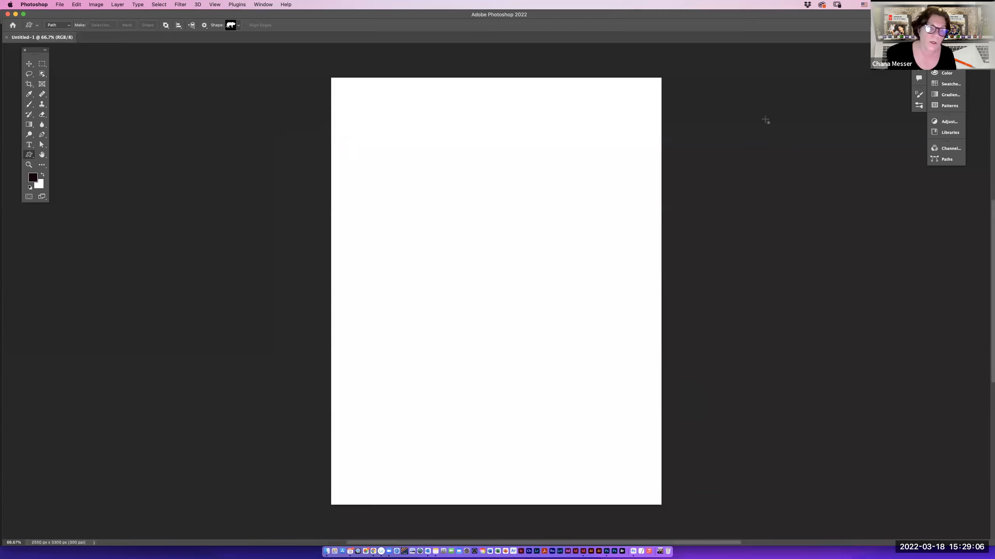
left_click(29, 63)
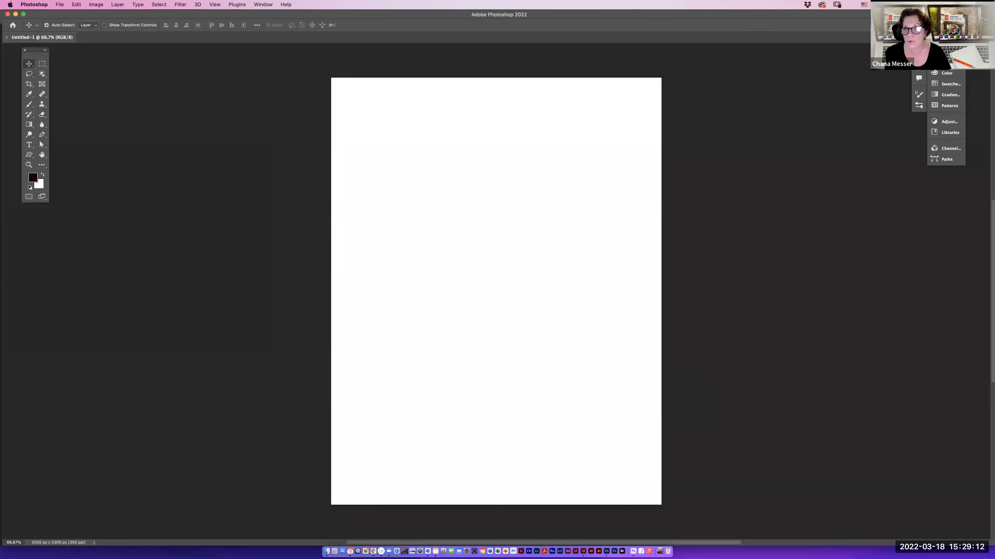
Switch to the Painting workspace and reset it to its default layout.
left_click(982, 25)
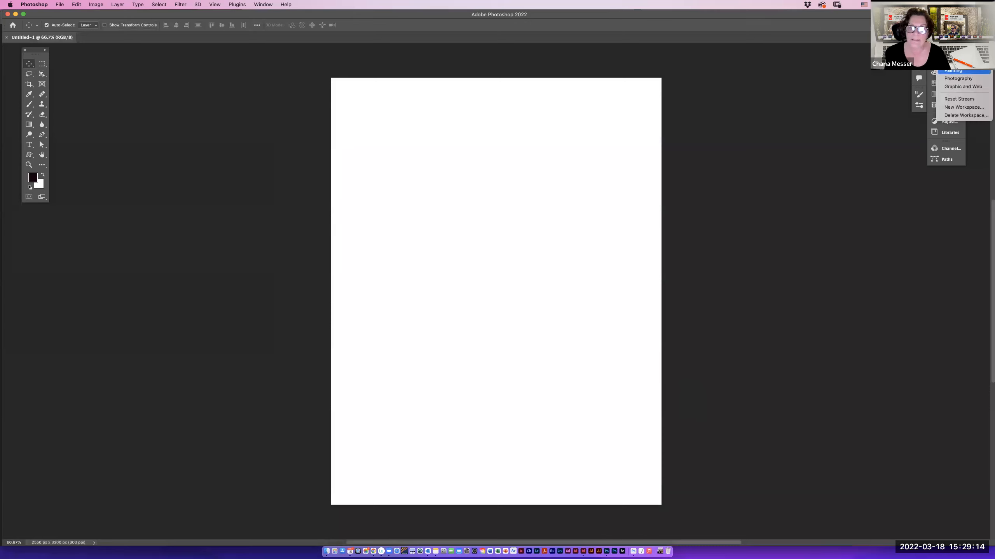
left_click(955, 71)
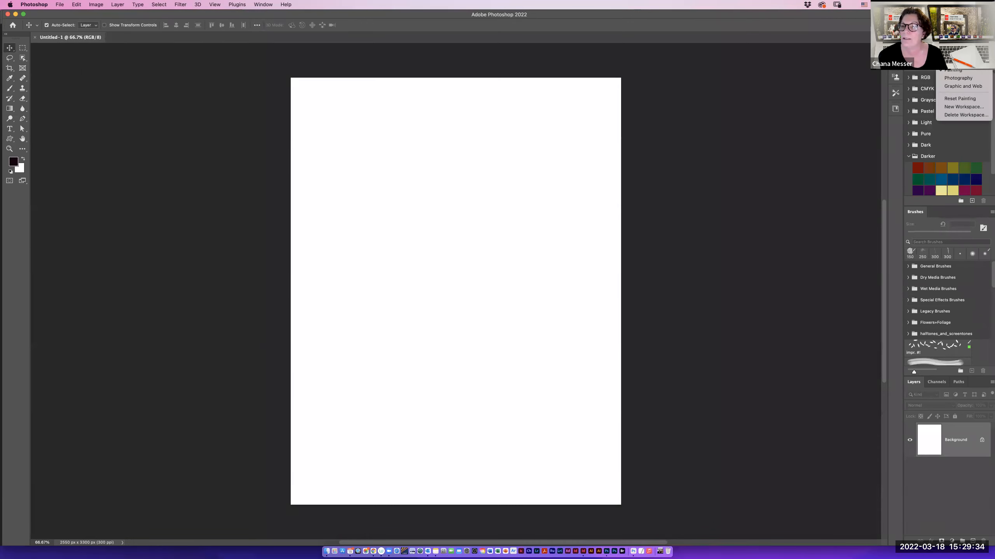
left_click(959, 98)
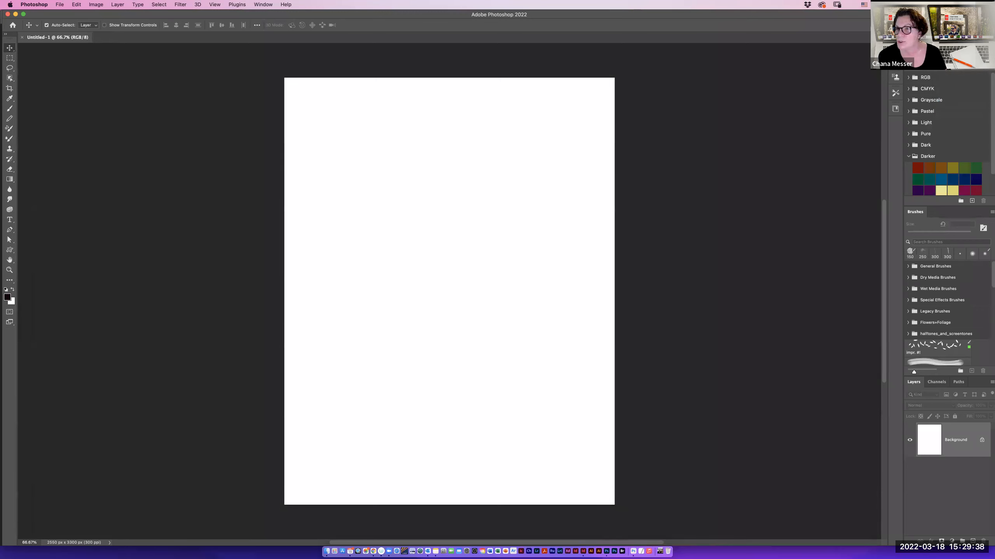
Switch to the Photography workspace.
left_click(984, 25)
left_click(958, 78)
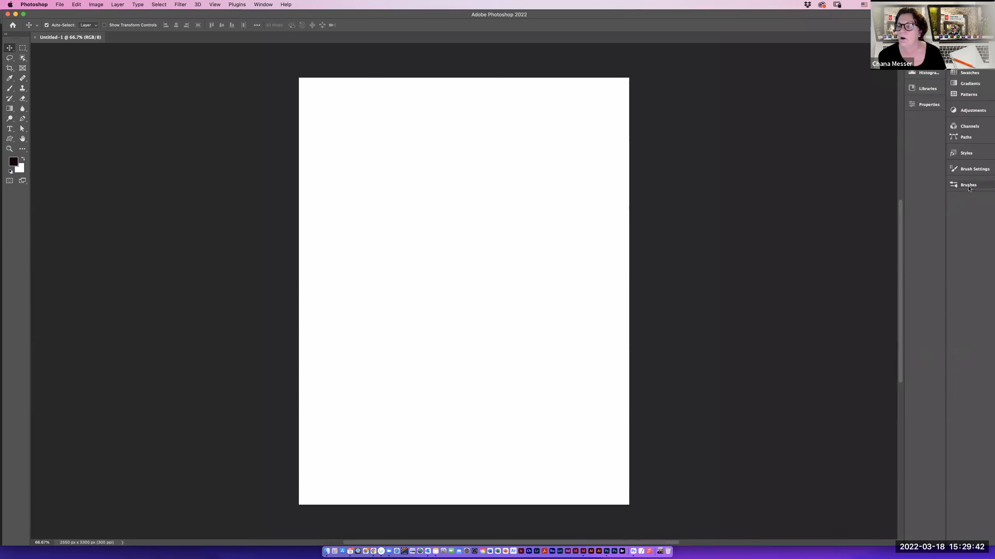
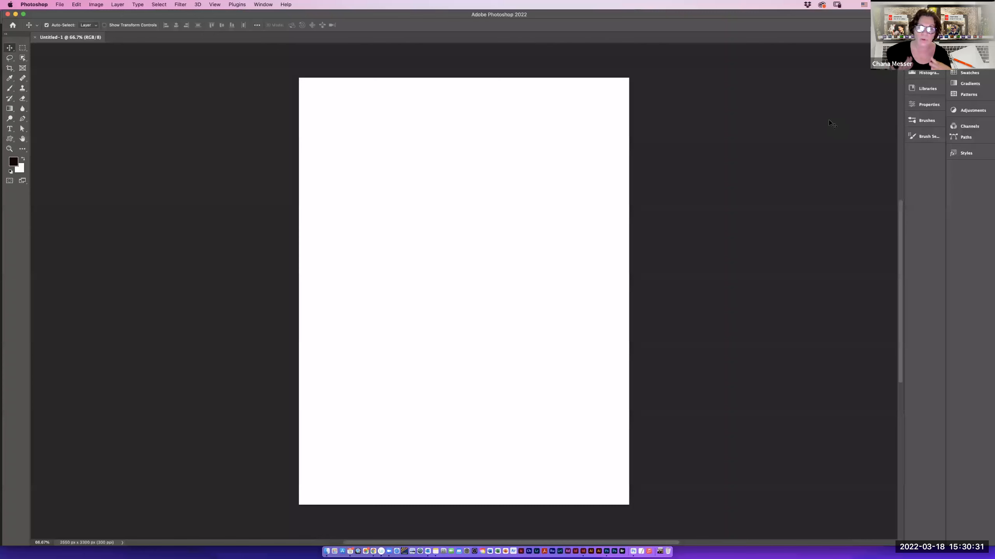
Set the foreground color to a pale yellow-green and fill the Background layer with it.
scroll(831, 124, "right", 2)
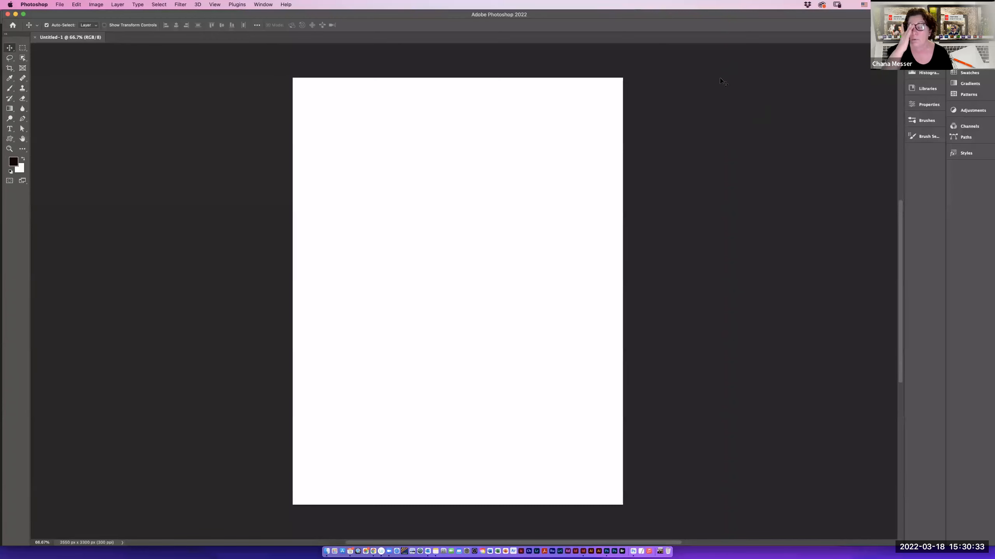
left_click(14, 162)
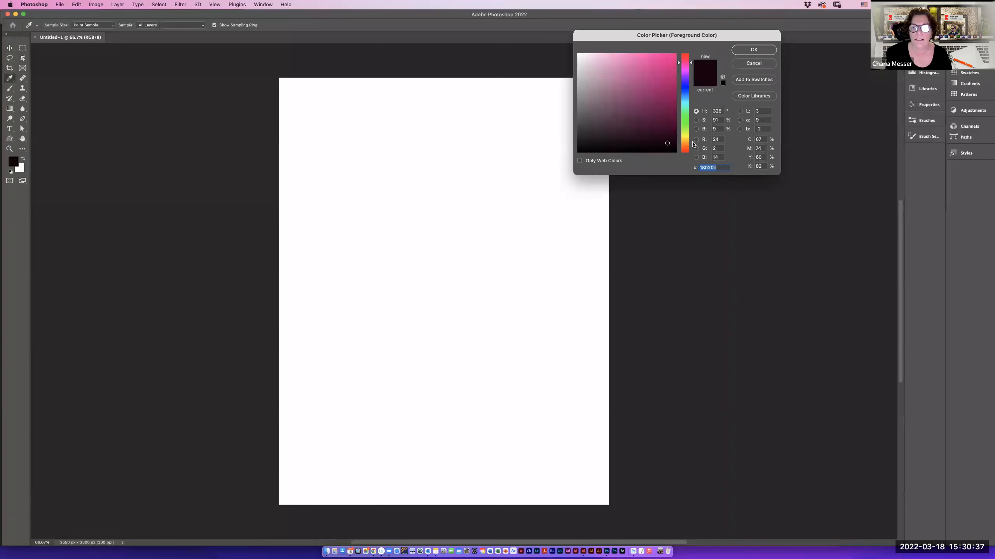
left_click(685, 133)
mouse_move(603, 75)
left_mouse_down()
mouse_move(593, 59)
mouse_move(639, 67)
mouse_move(609, 58)
left_mouse_up()
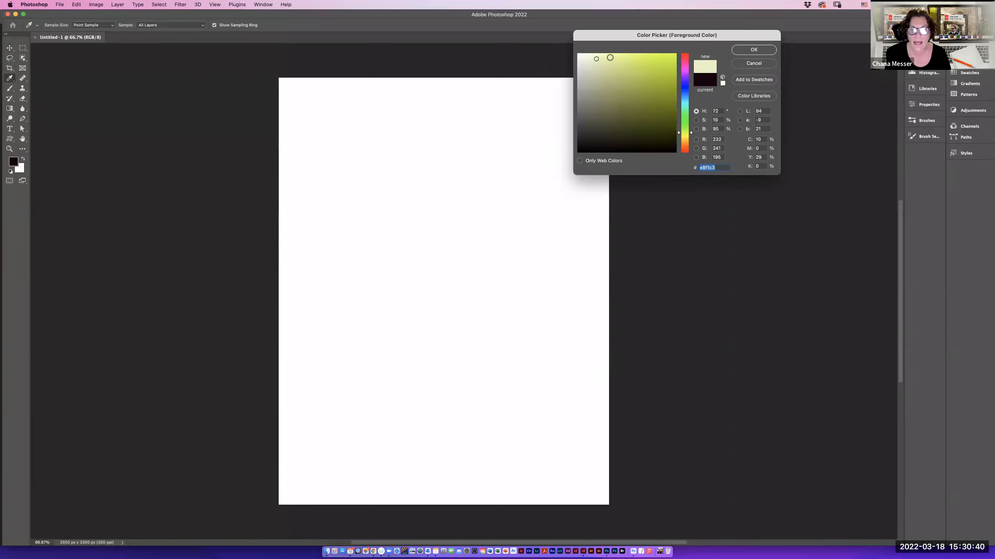
left_click(743, 50)
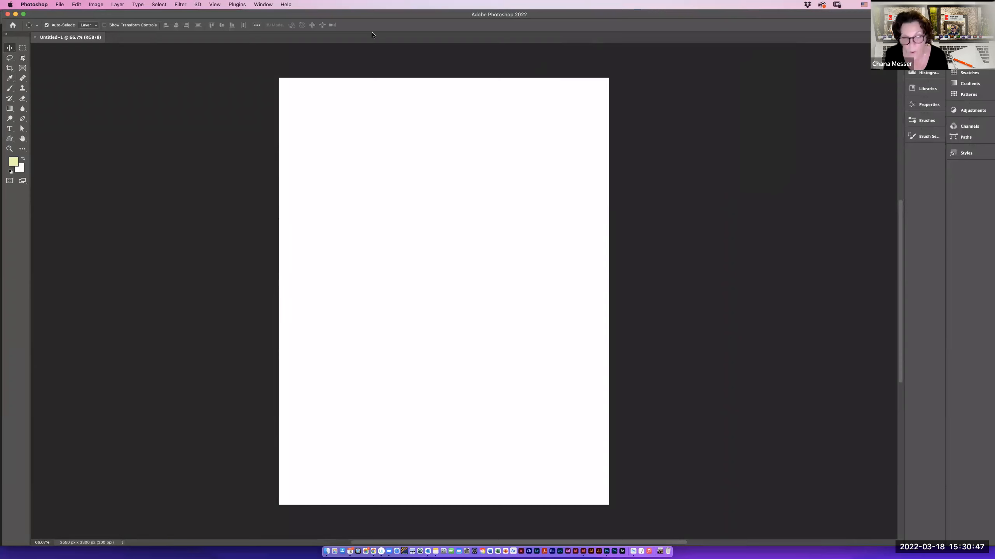
key("alt+BackSpace")
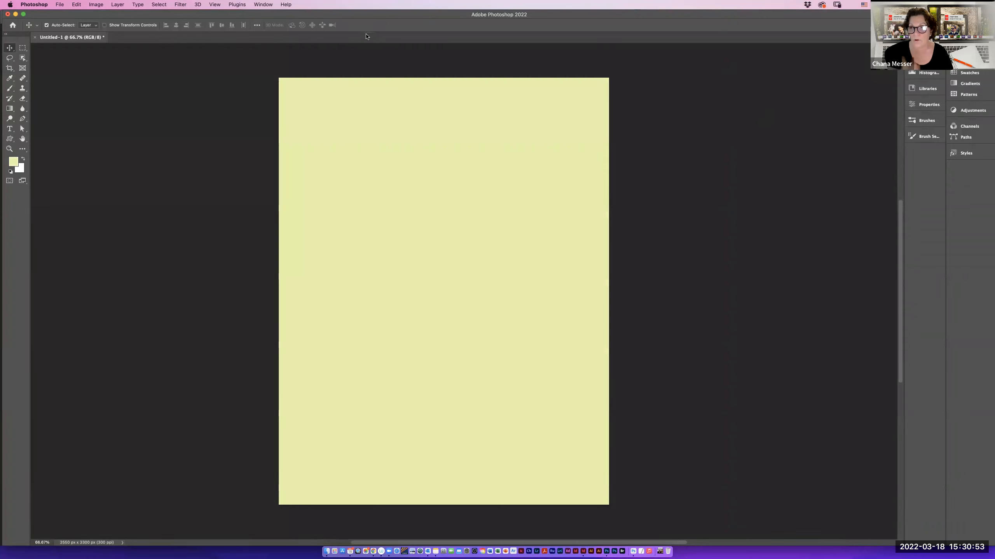
Undock the Layers panel beside the canvas and add a new layer named practice.
left_click_drag(963, 59, 730, 62)
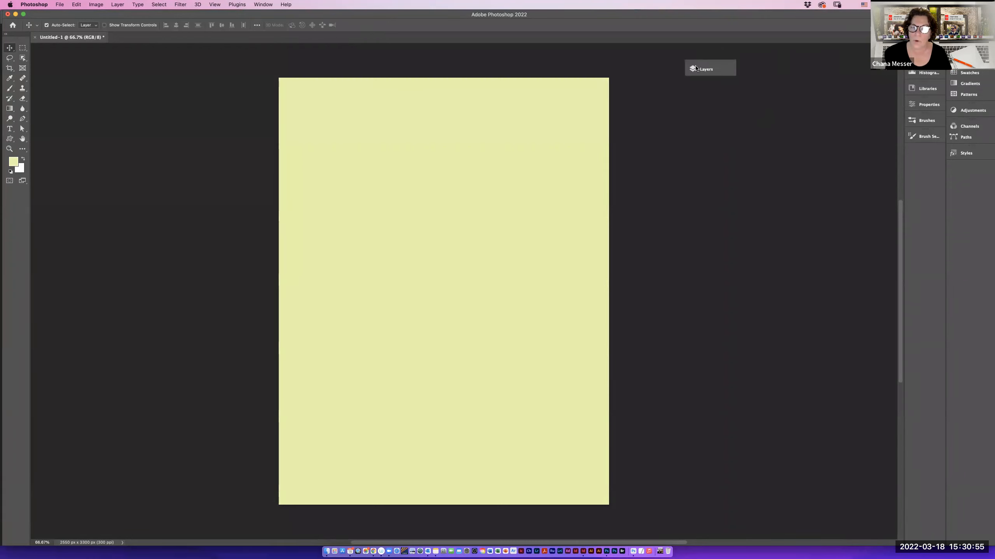
left_click(731, 60)
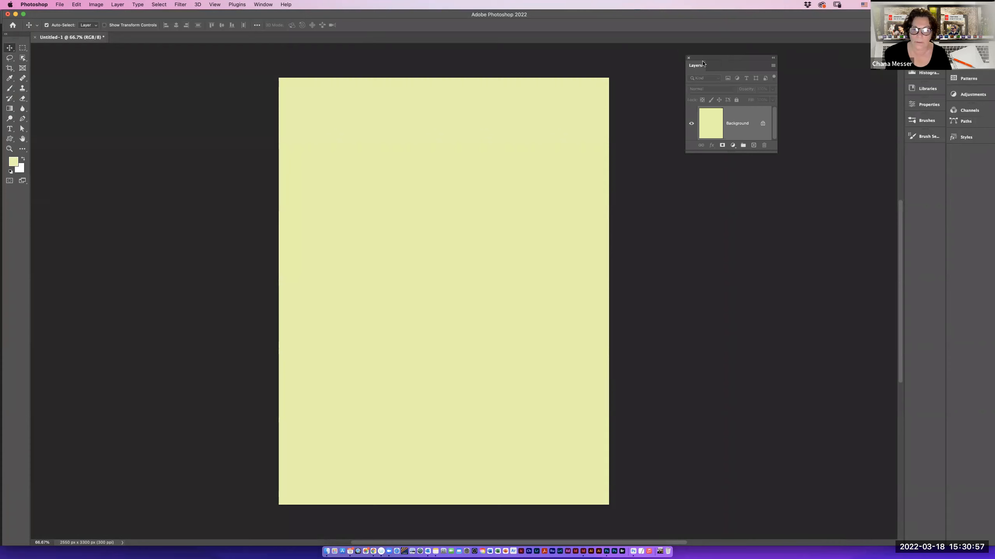
left_click(753, 145)
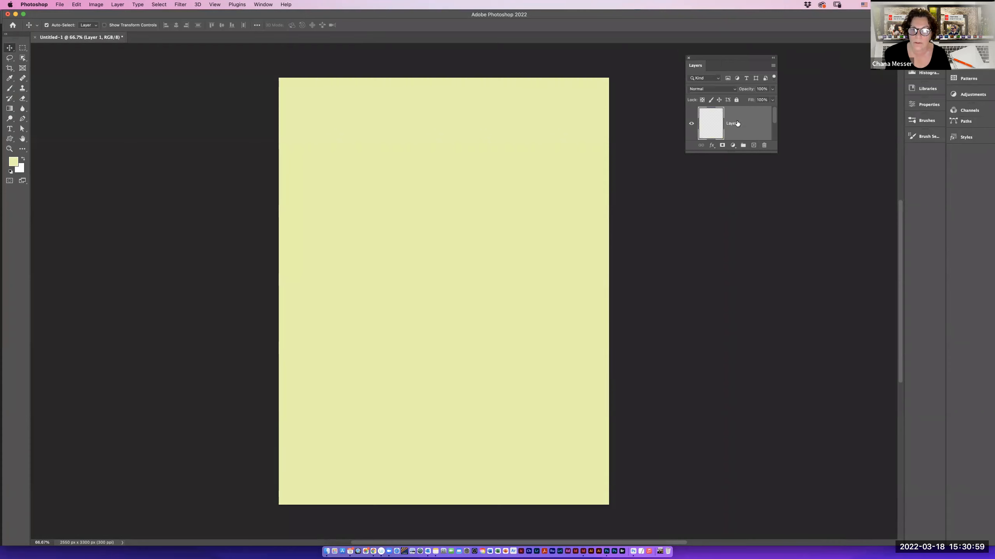
type("practice")
key("Return")
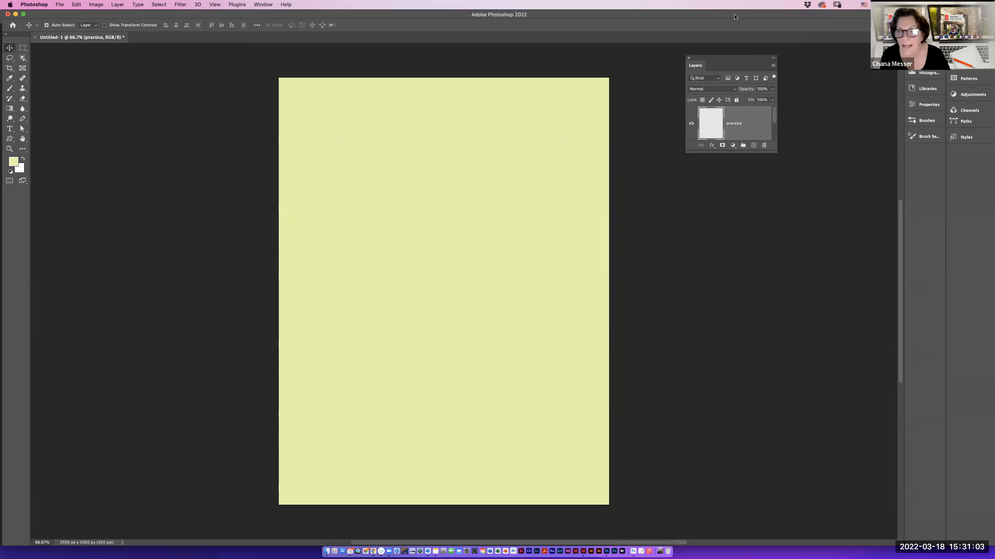
Lengthen the floating Layers panel and move it farther away from the canvas.
left_click_drag(777, 153, 778, 400)
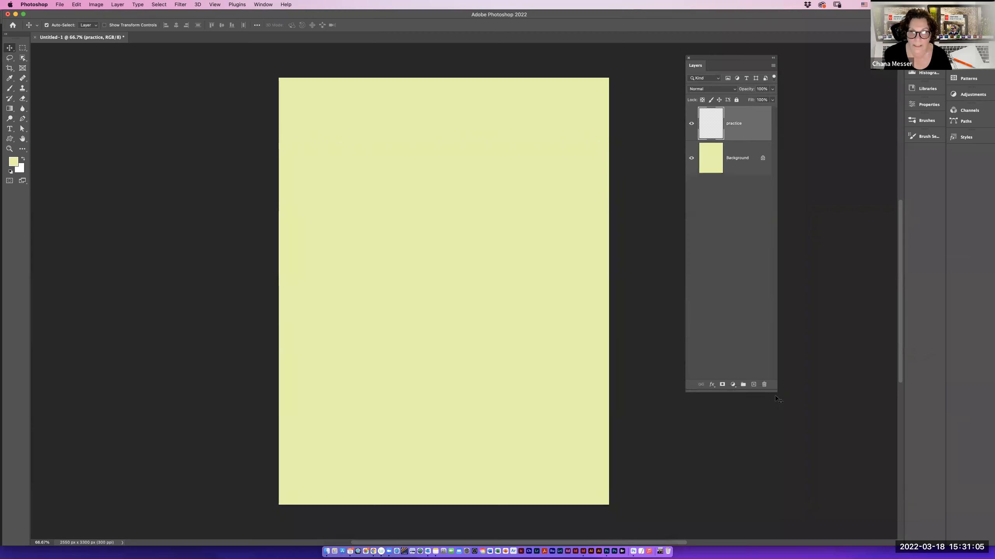
left_click_drag(729, 59, 773, 59)
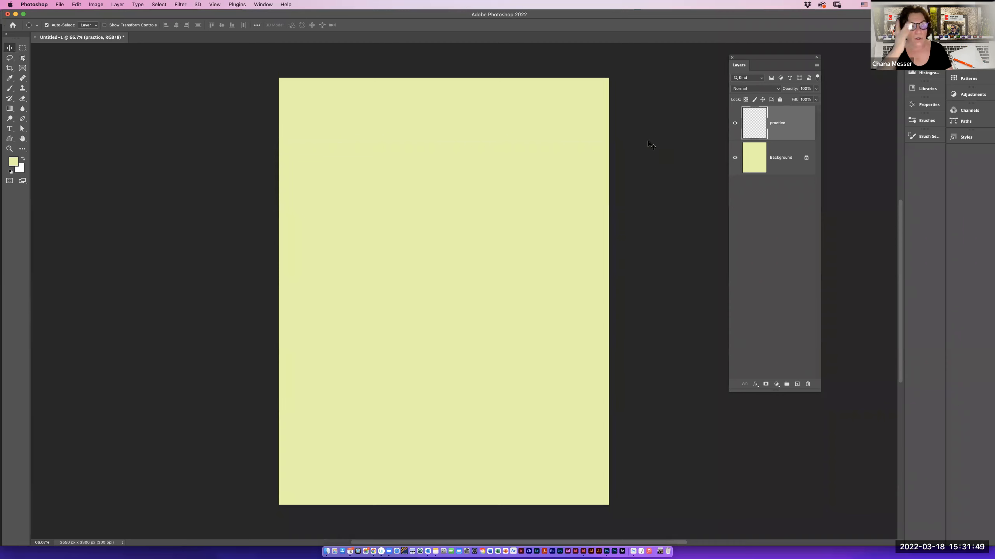
Float the Brushes panel on the opposite side of the canvas from the layers and open the Brush Settings.
left_click(917, 125)
mouse_move(755, 122)
left_mouse_down()
mouse_move(329, 115)
mouse_move(107, 51)
left_mouse_up()
left_click(912, 121)
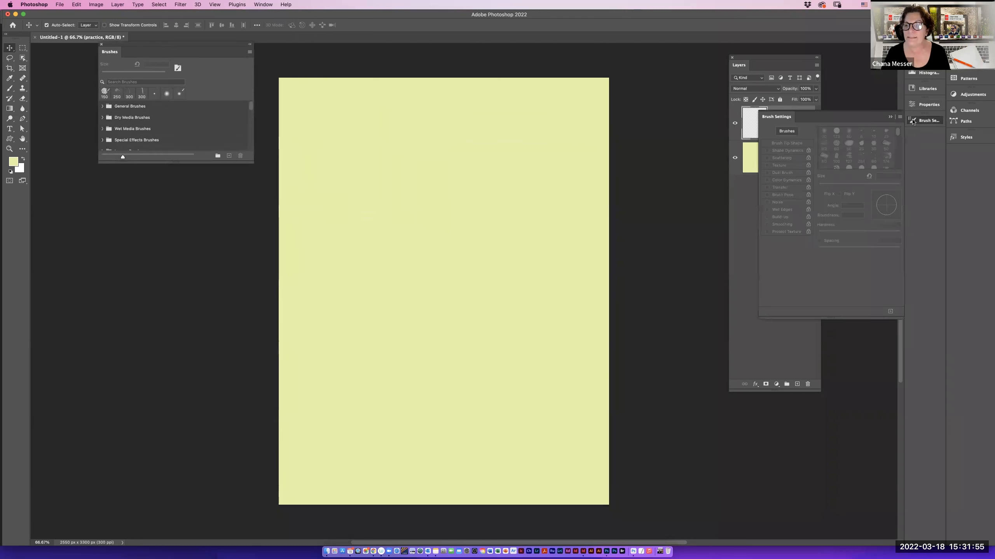
Float the Brush Settings panel beneath the Brushes panel and lengthen the Brushes panel to show all of its brush groups.
mouse_move(777, 119)
left_mouse_down()
mouse_move(137, 170)
mouse_move(119, 194)
left_mouse_up()
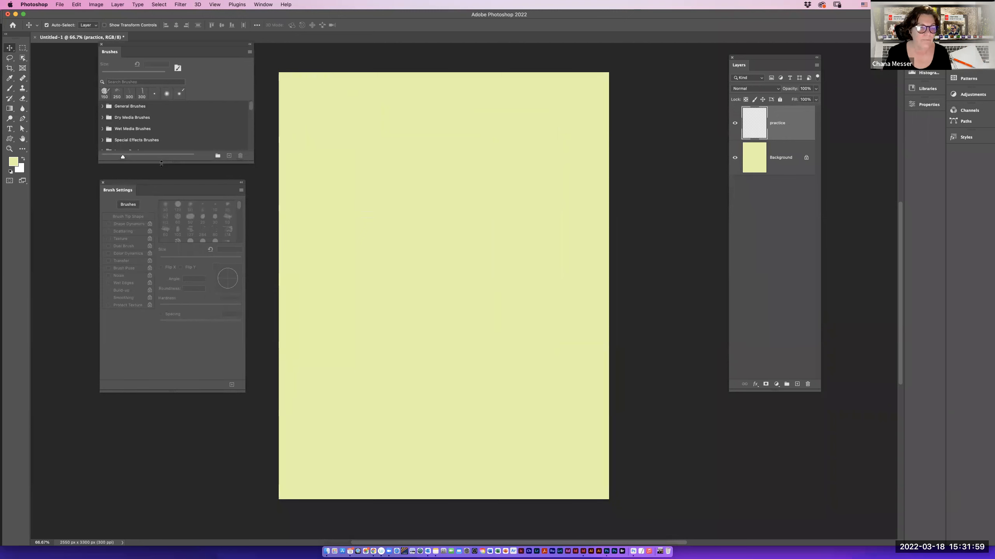
mouse_move(161, 164)
left_mouse_down()
mouse_move(180, 310)
mouse_move(210, 425)
left_mouse_up()
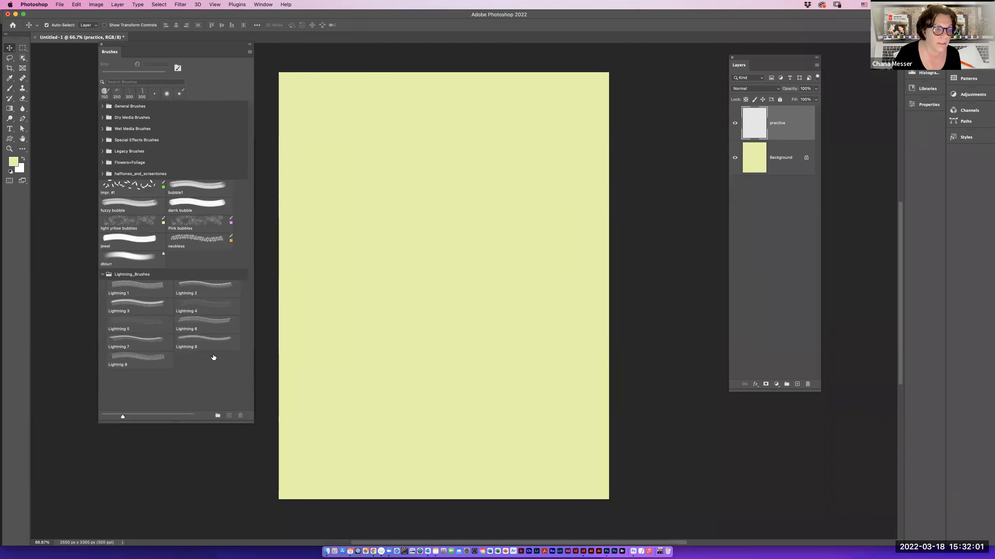
Delete all brush groups and loose brushes from Legacy Brushes through Lightning_Brushes.
left_click(102, 274)
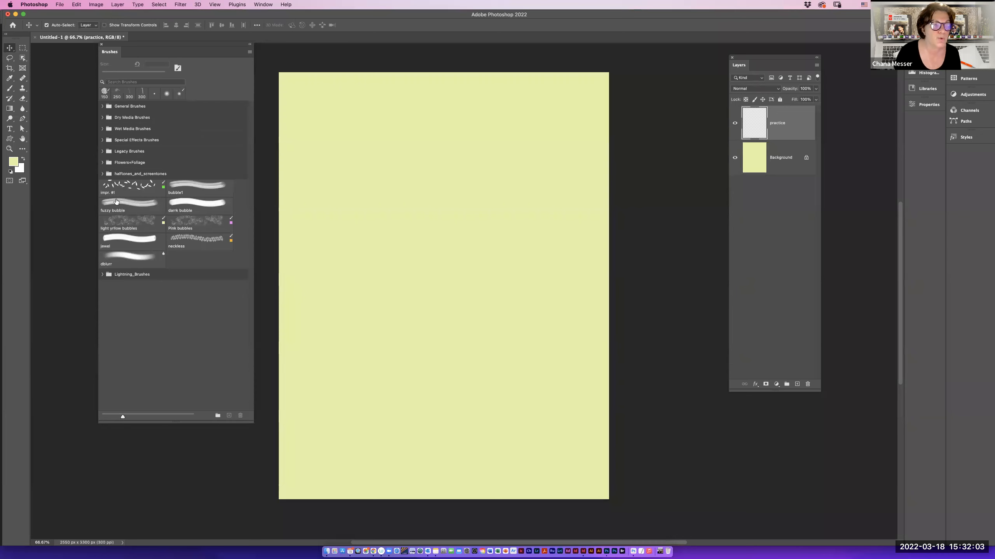
left_click(141, 153)
left_click(156, 277, "shift")
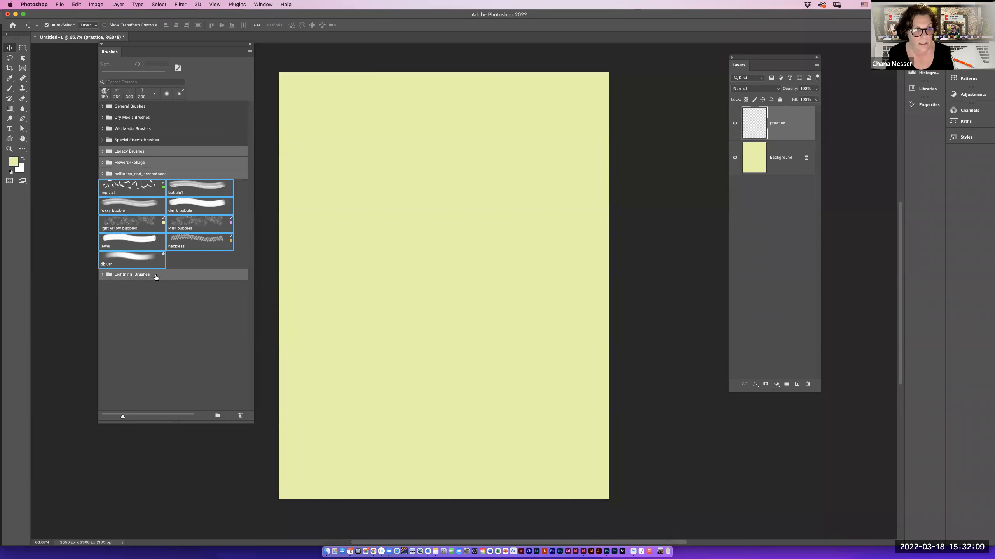
left_click(240, 416)
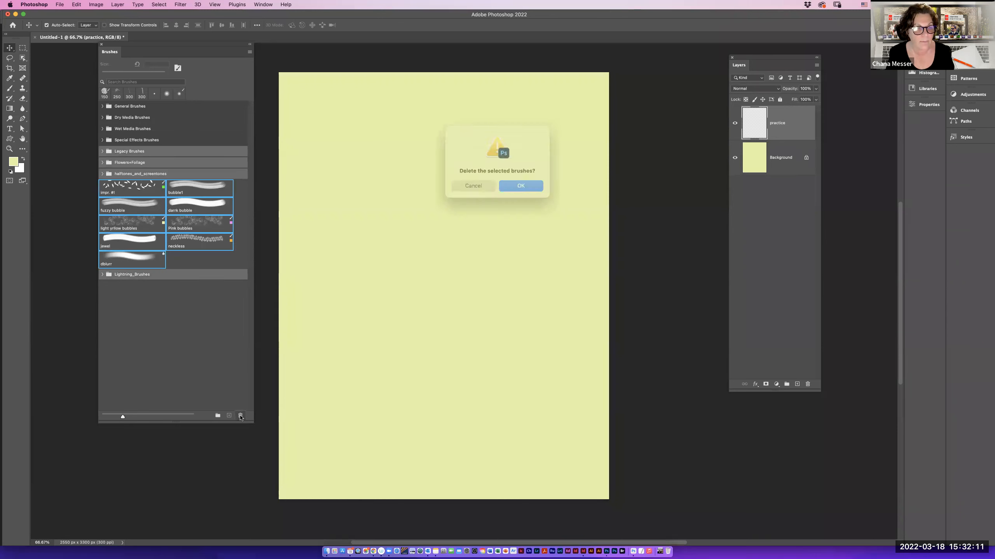
left_click(519, 185)
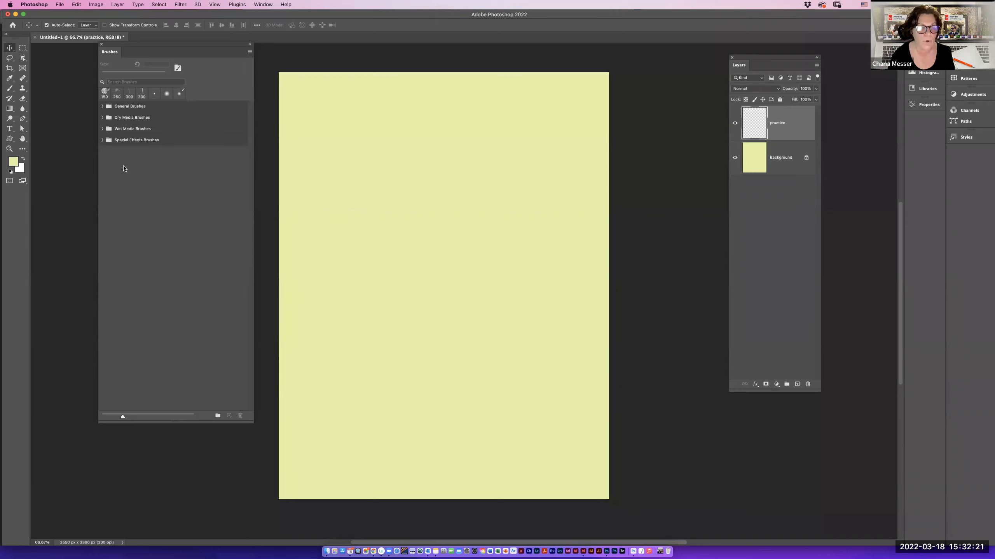
Delete the General, Dry Media, Wet Media and Special Effects brush groups and restore them by appending the default brushes.
left_click(131, 141)
left_click(141, 107, "shift")
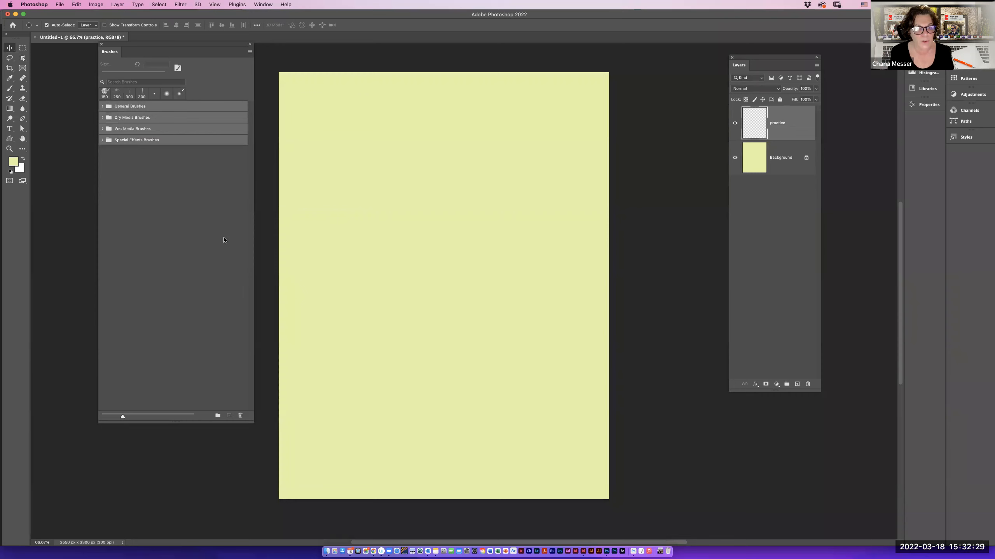
left_click(240, 415)
left_click(520, 185)
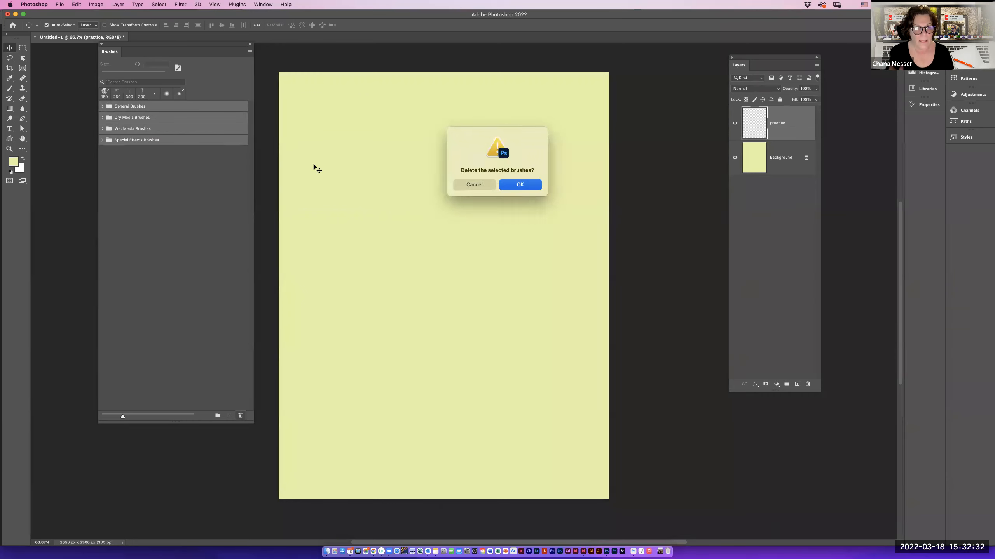
left_click(250, 51)
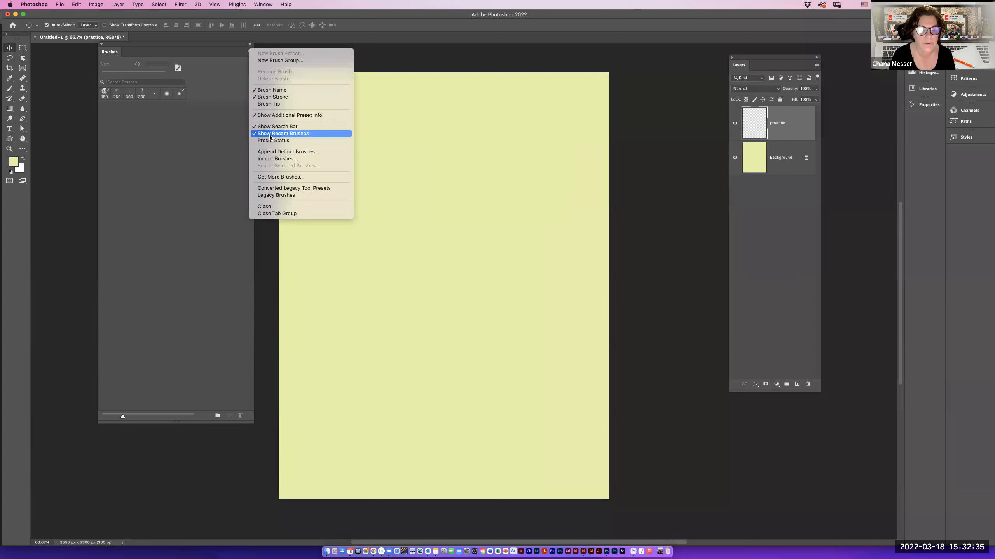
left_click(270, 152)
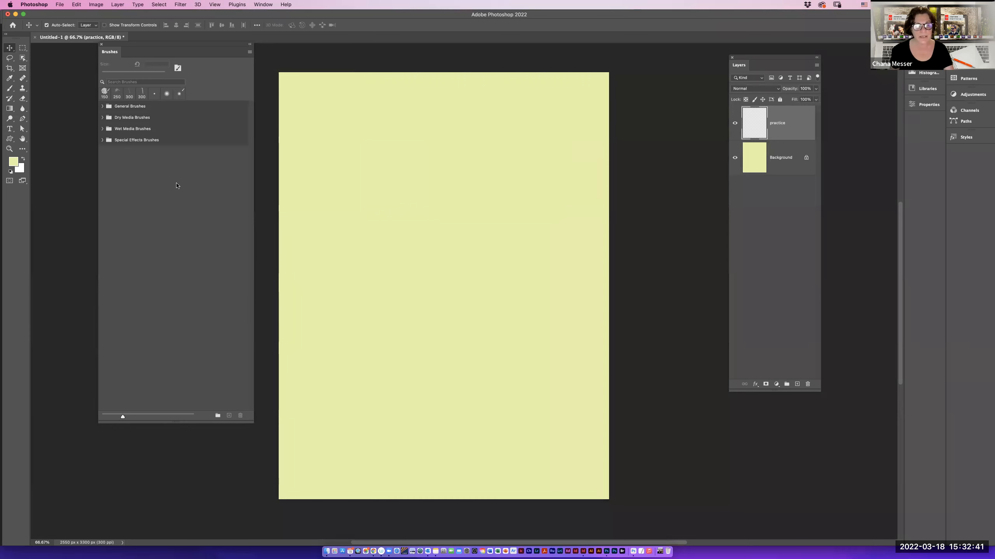
Shorten the Brushes panel and try out the recently used brushes one after another.
mouse_move(163, 421)
left_mouse_down()
mouse_move(156, 240)
mouse_move(133, 63)
left_mouse_up()
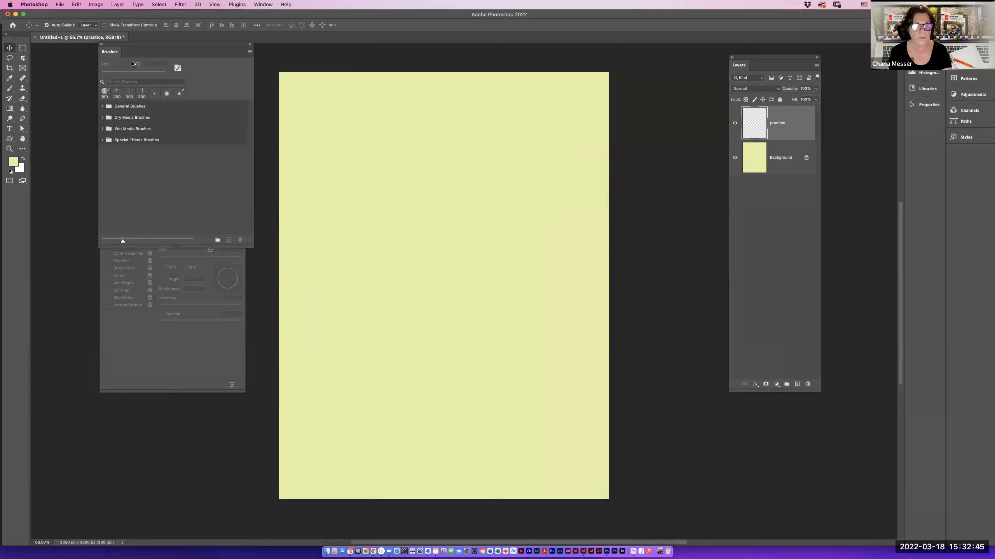
left_click(120, 83)
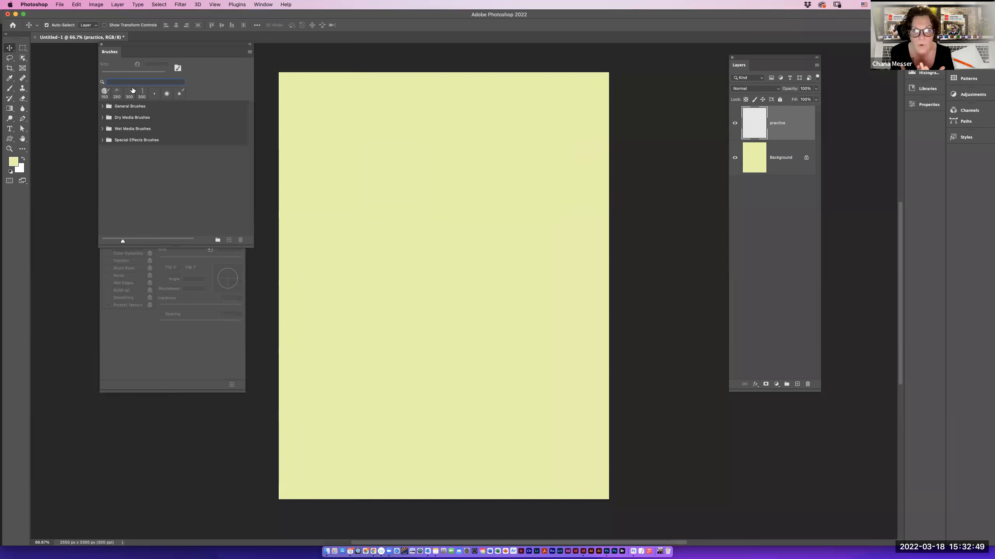
left_click(133, 90)
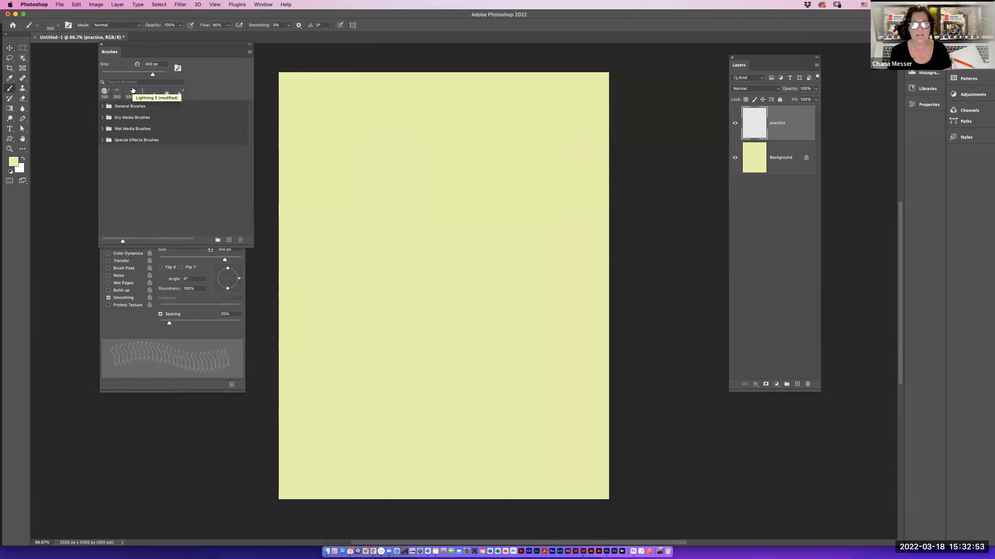
key("v")
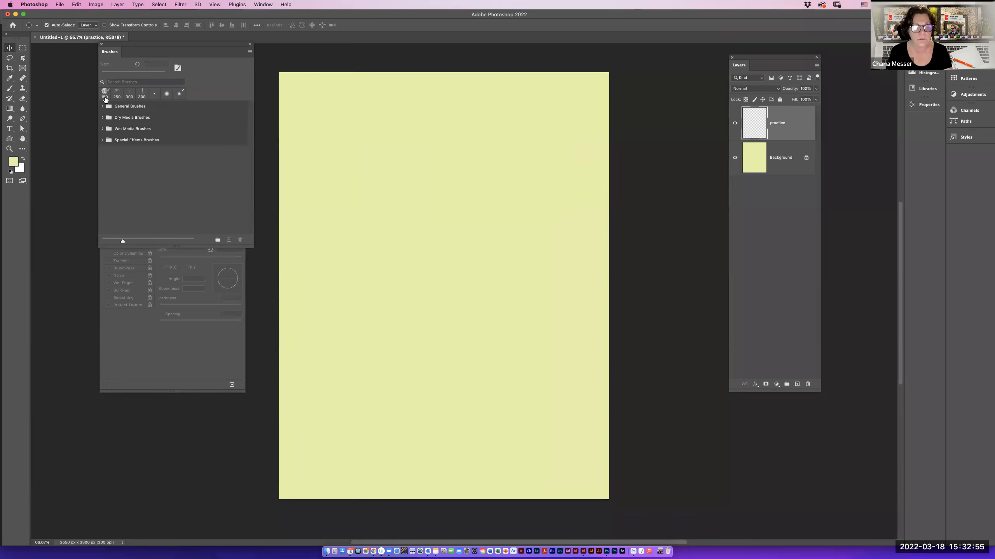
left_click(106, 95)
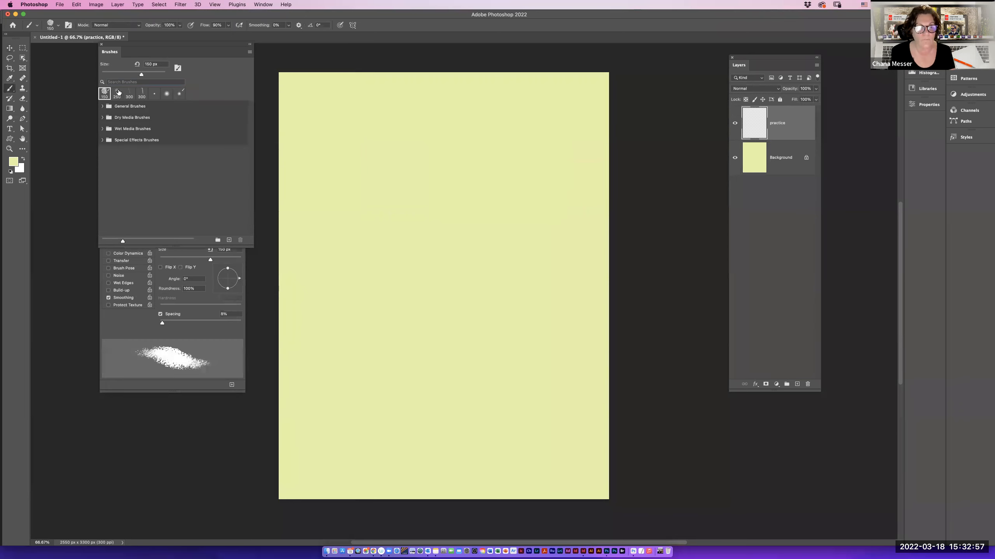
left_click(116, 93)
left_click(130, 93)
left_click(143, 93)
left_click(166, 93)
left_click(179, 93)
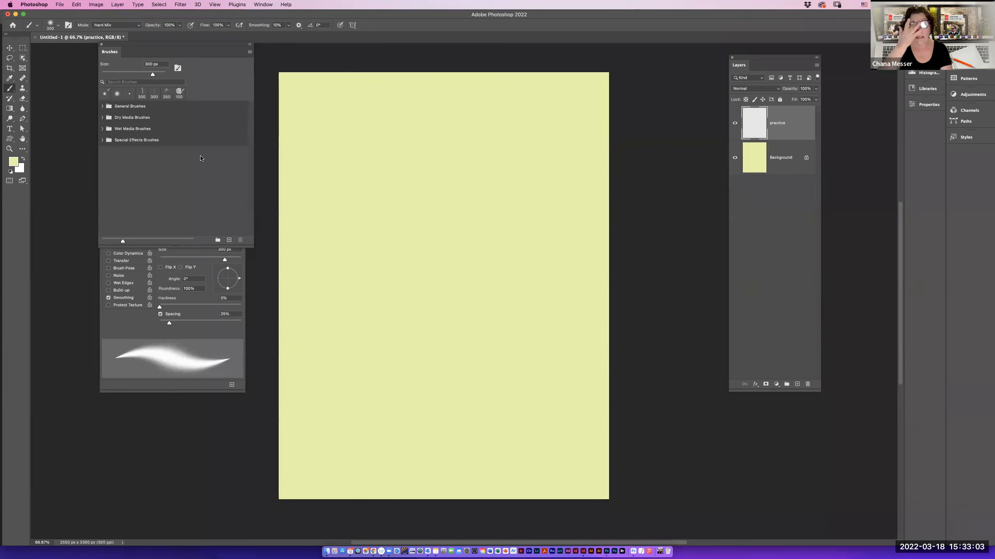
left_click(250, 52)
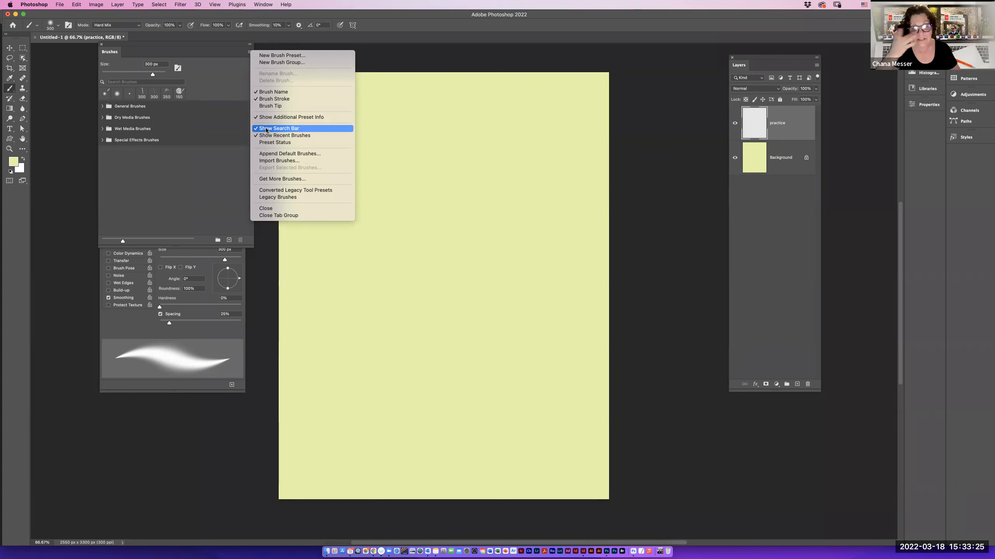
left_click(180, 208)
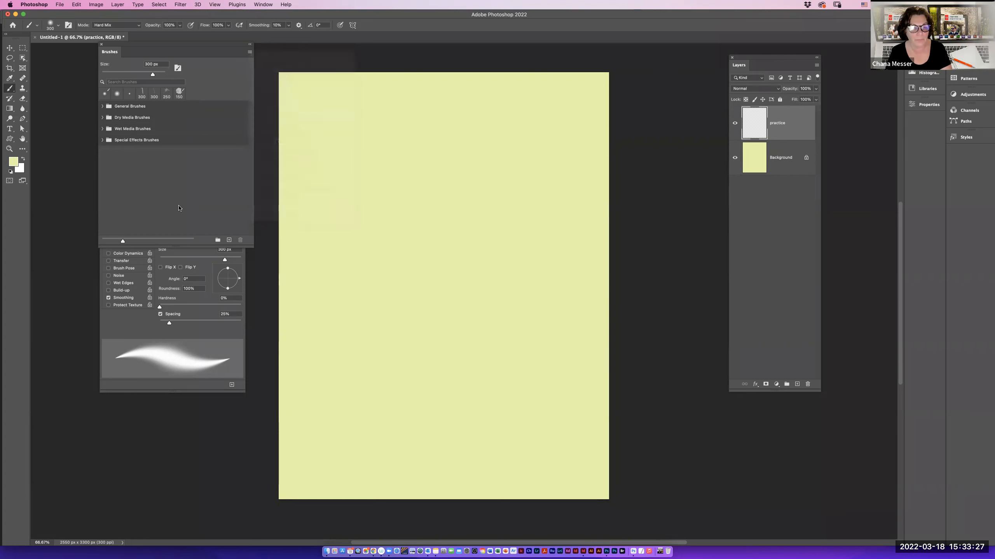
left_click(102, 107)
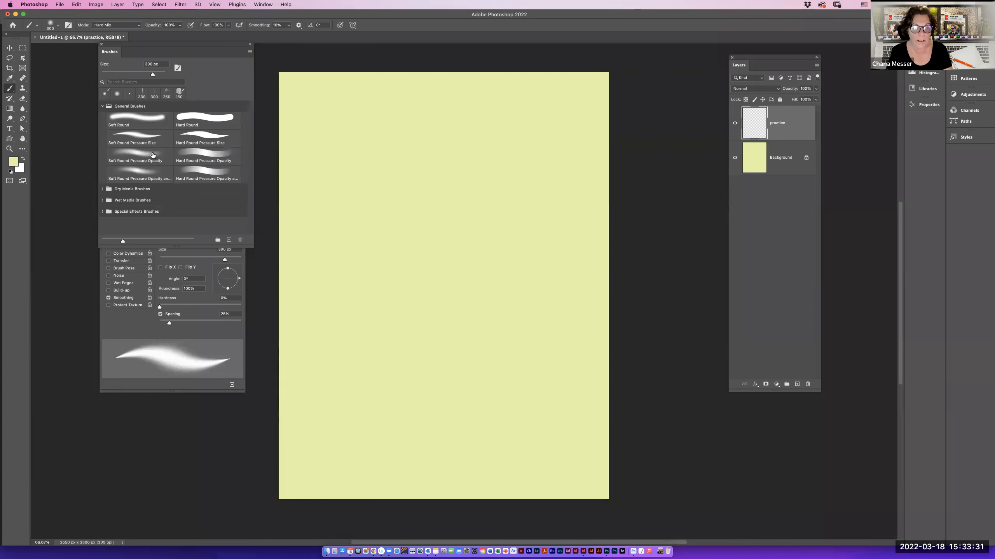
left_click(103, 106)
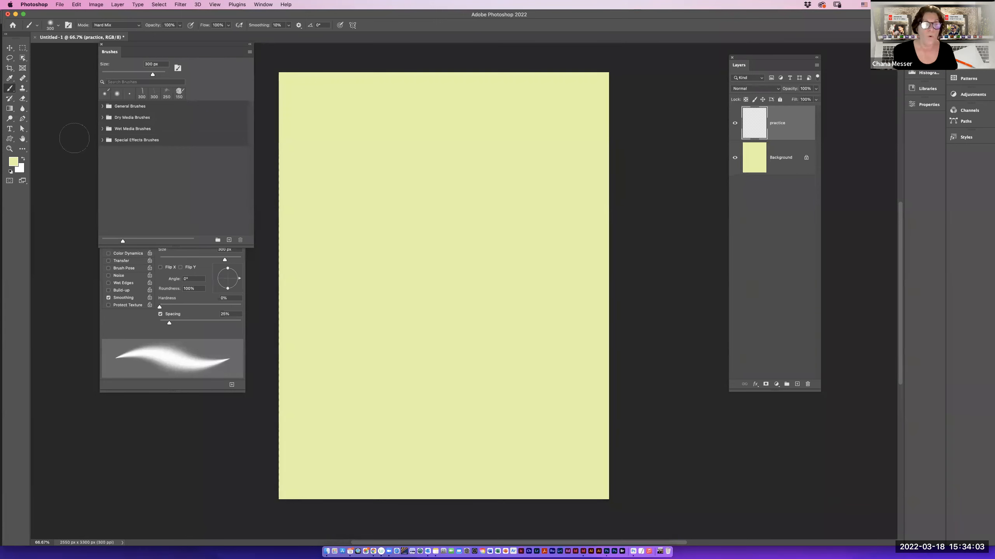
scroll(74, 138, "right", 5)
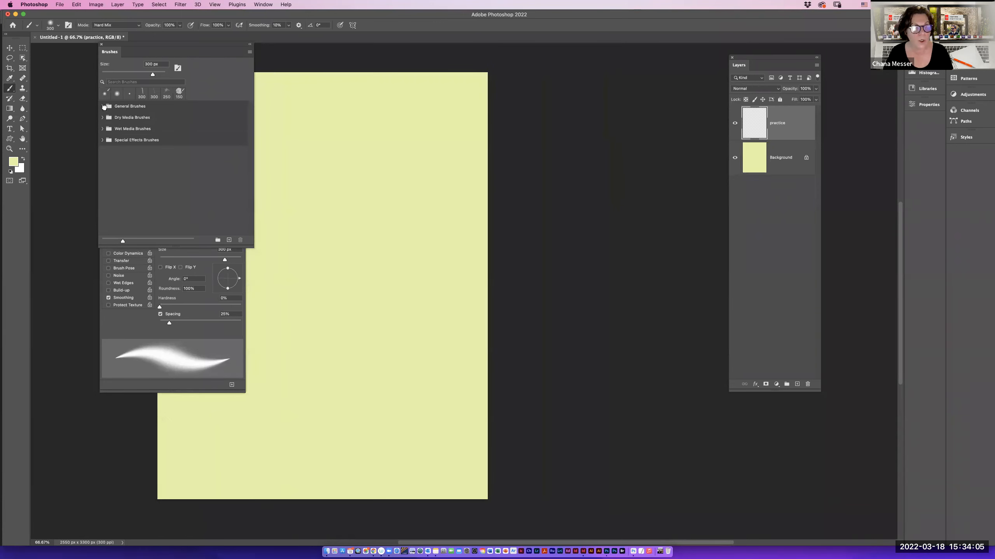
Choose the Soft Round brush from General Brushes and shorten the Brushes panel so that it no longer covers the Brush Settings.
left_click(104, 107)
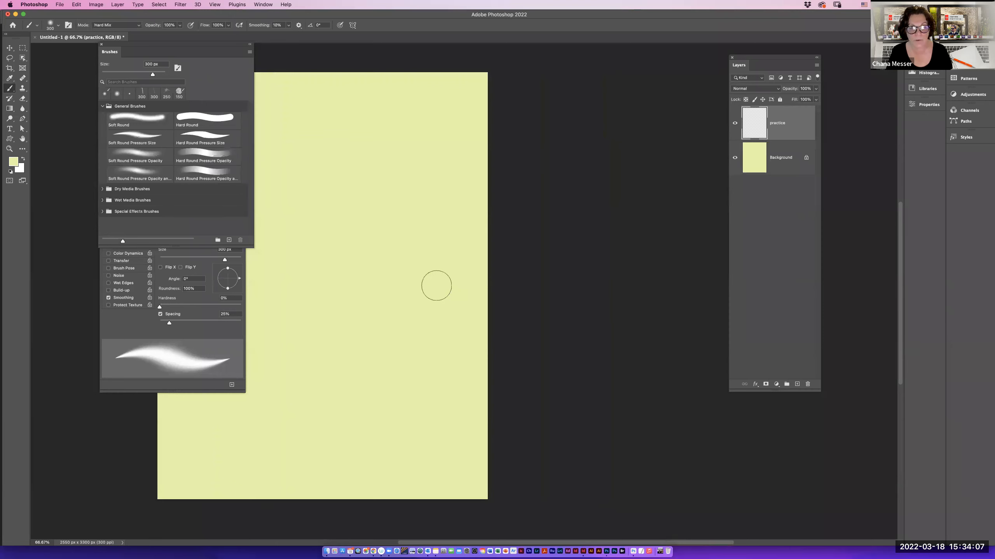
scroll(491, 284, "left", 7)
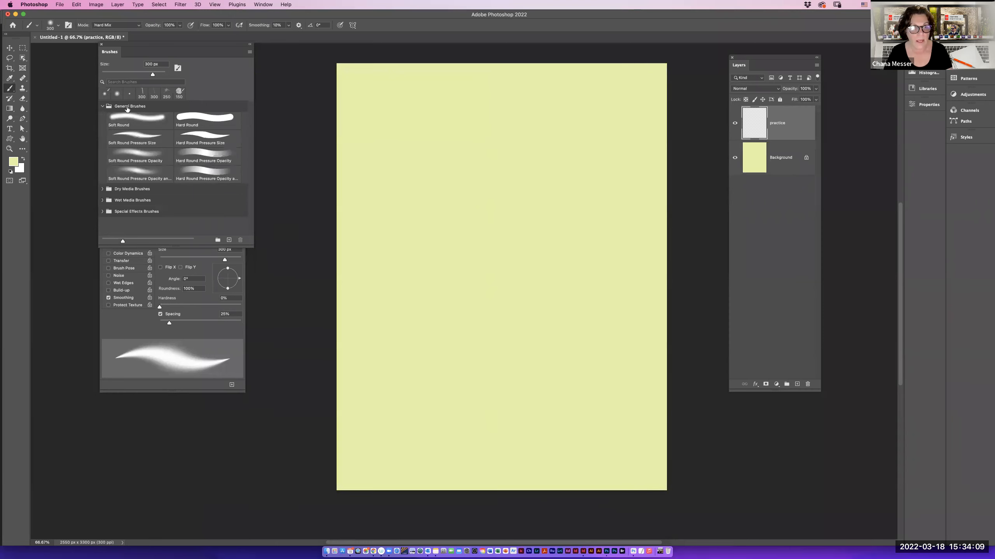
left_click(140, 119)
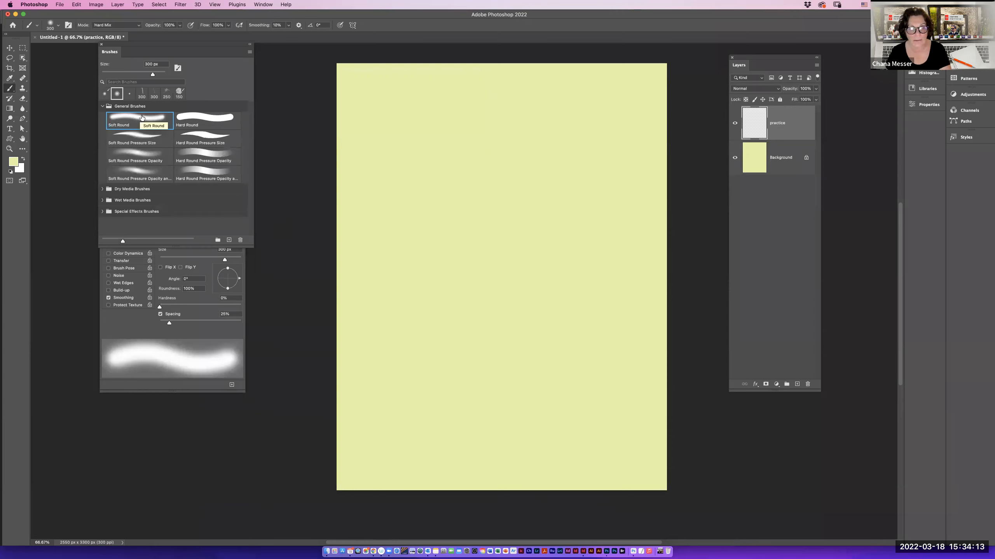
left_click(9, 50)
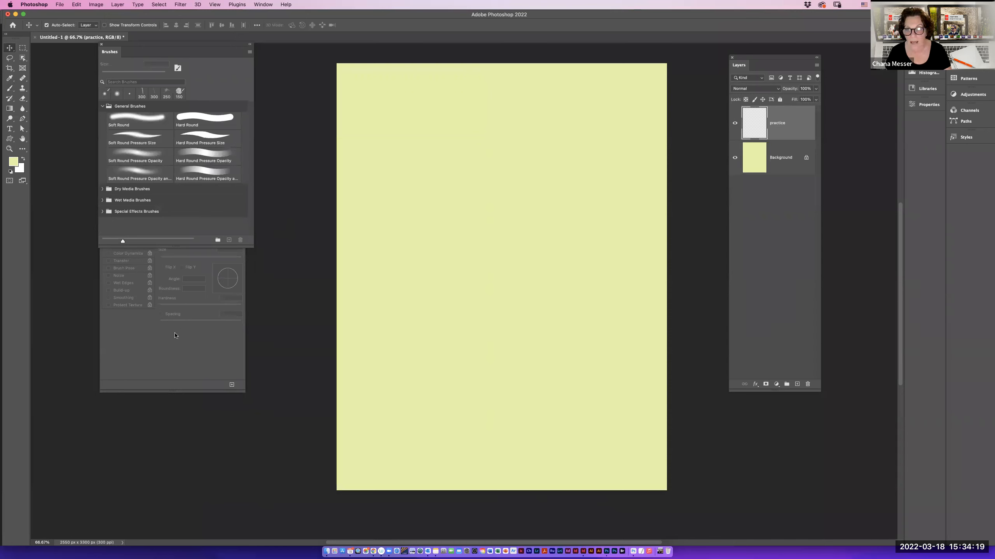
left_click(135, 120)
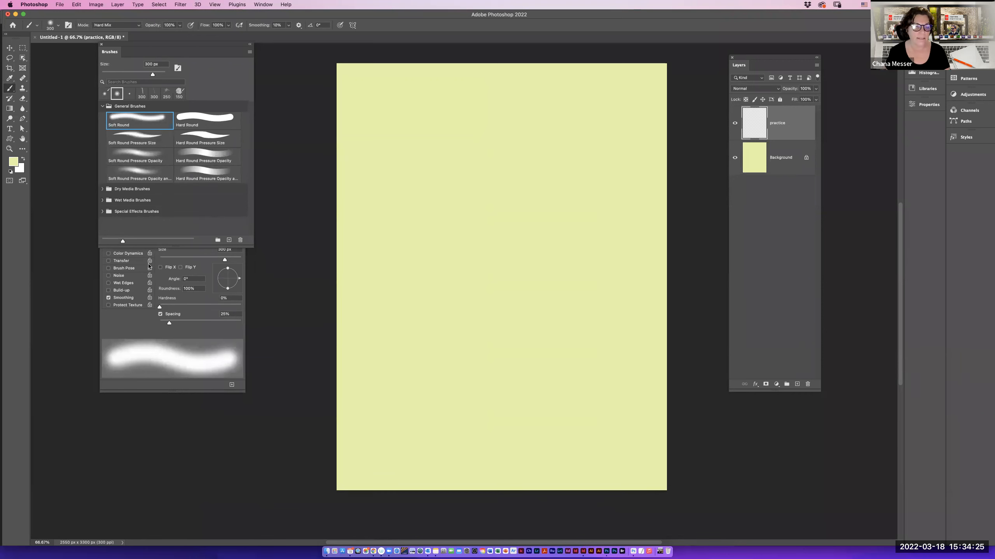
left_click_drag(165, 227, 165, 177)
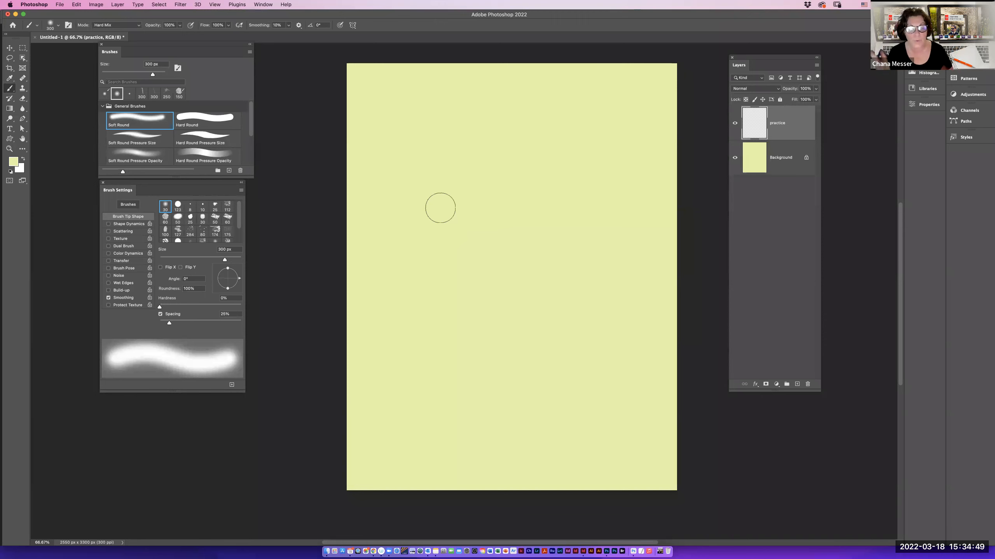
Set the foreground color to a bright, saturated blue with a hue of 232°.
left_click(13, 161)
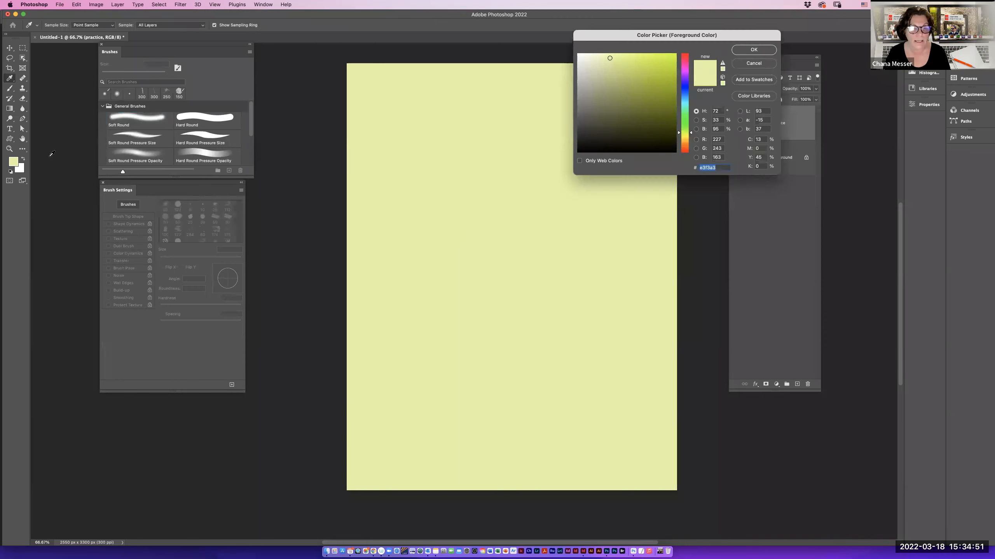
left_click(684, 88)
left_click(670, 57)
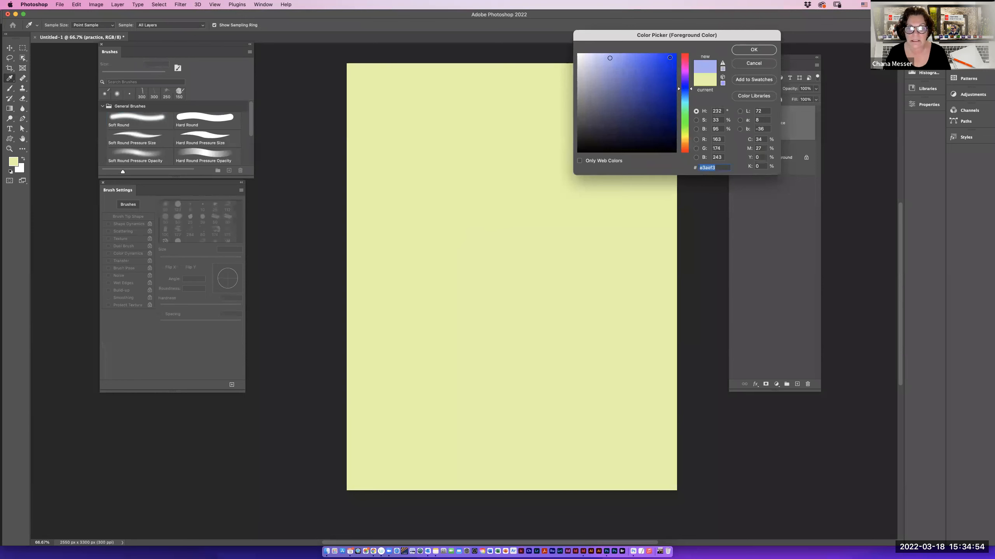
left_click(760, 51)
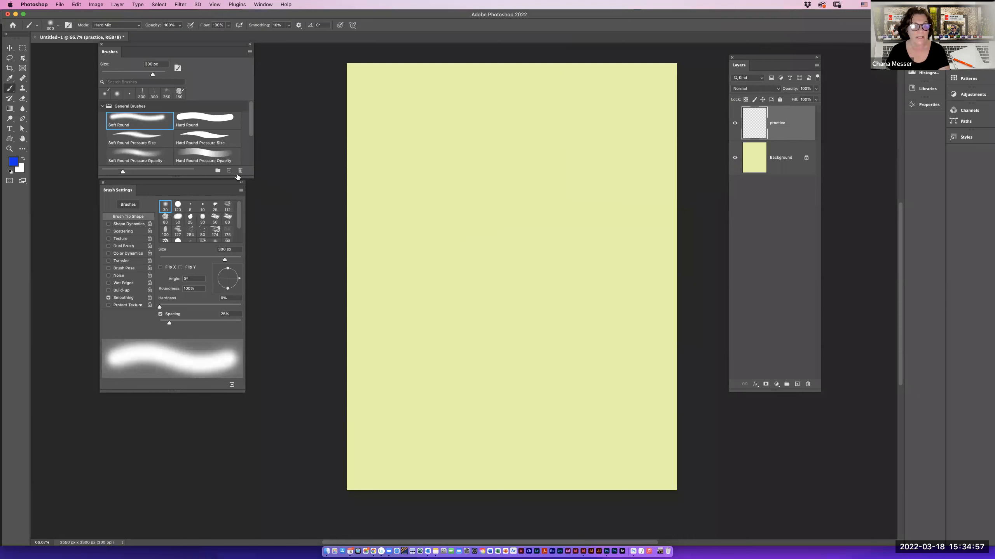
Select the Soft Round brush again and set its painting mode to Normal.
left_click(131, 121)
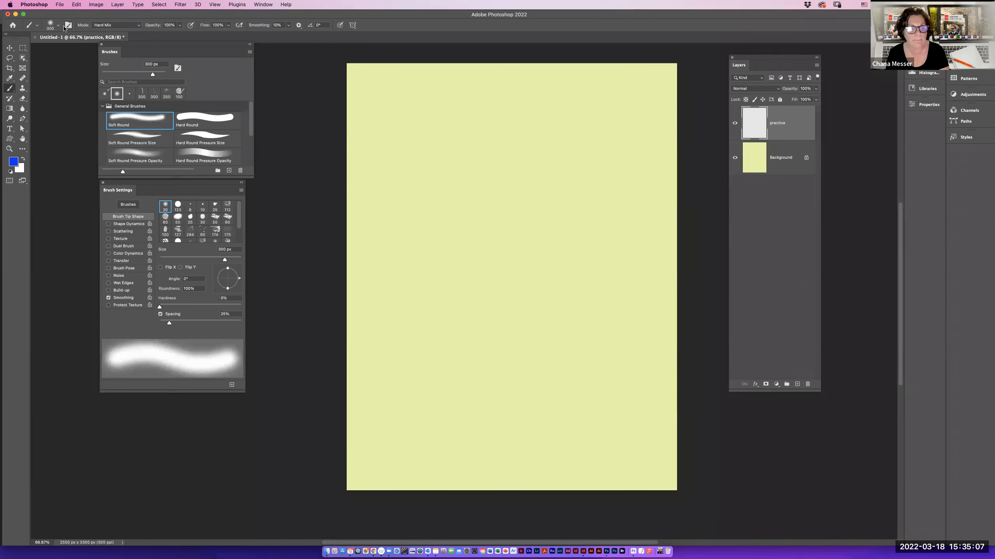
left_click(124, 26)
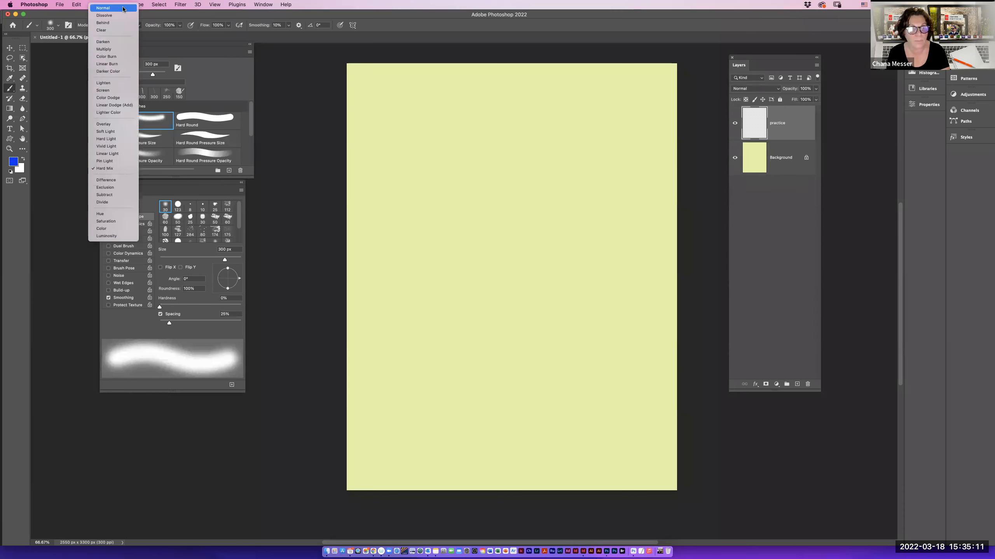
left_click(112, 6)
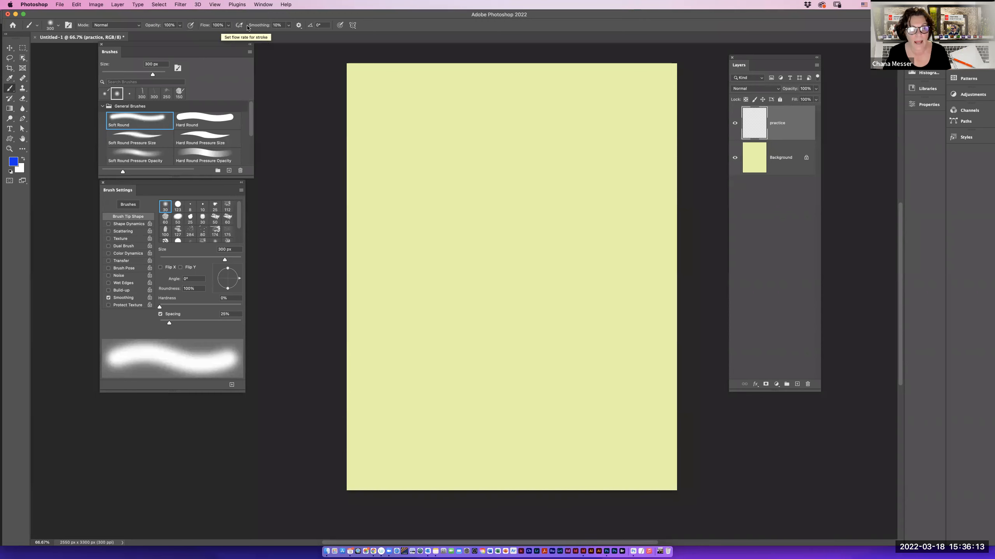
left_click(58, 25)
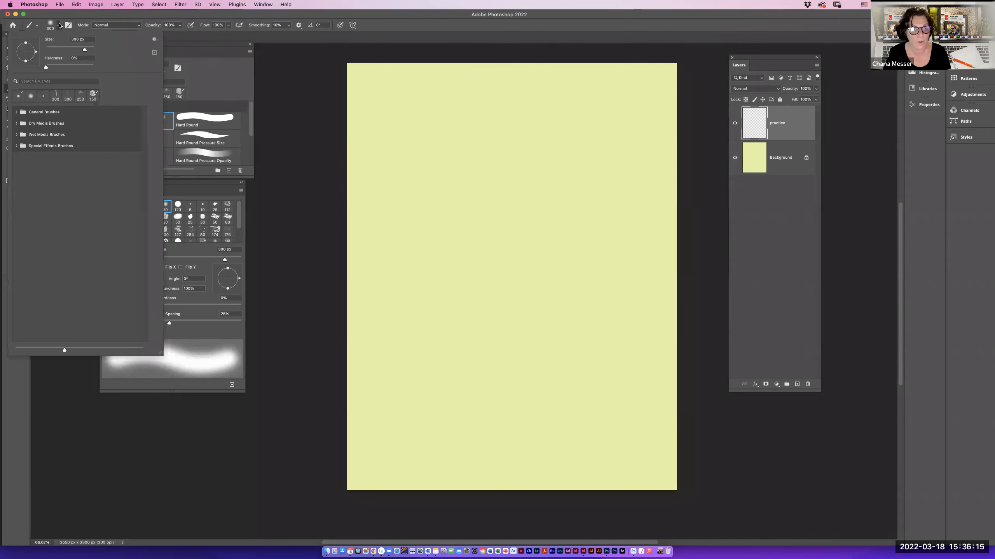
left_click(59, 26)
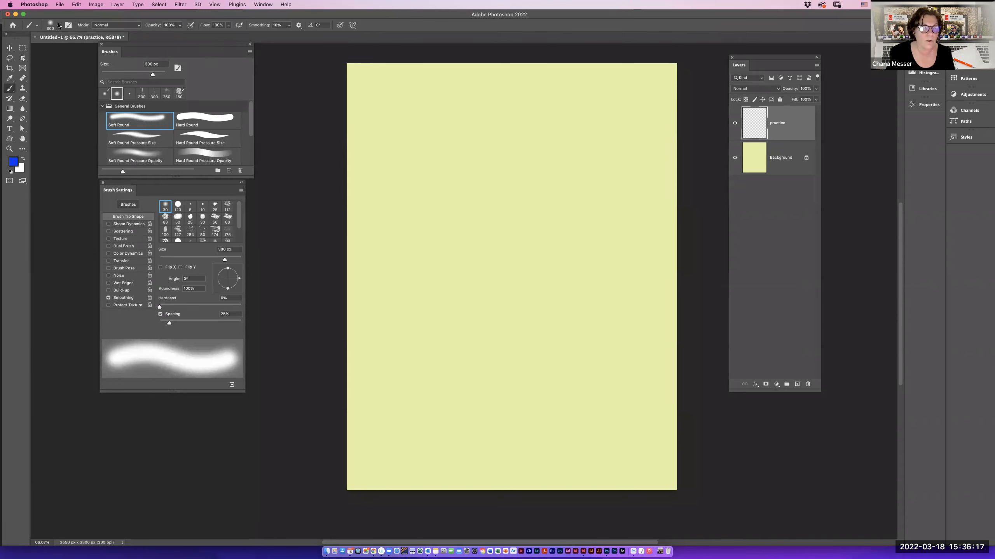
Set the brush size to 118 px and paint a wavy stroke across the upper part of the page.
left_click(59, 25)
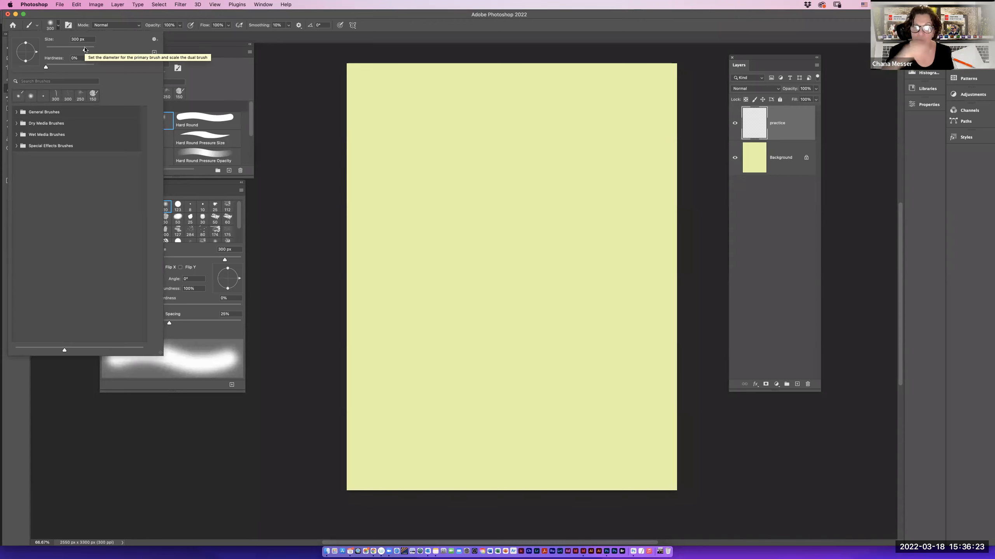
left_click_drag(84, 49, 60, 49)
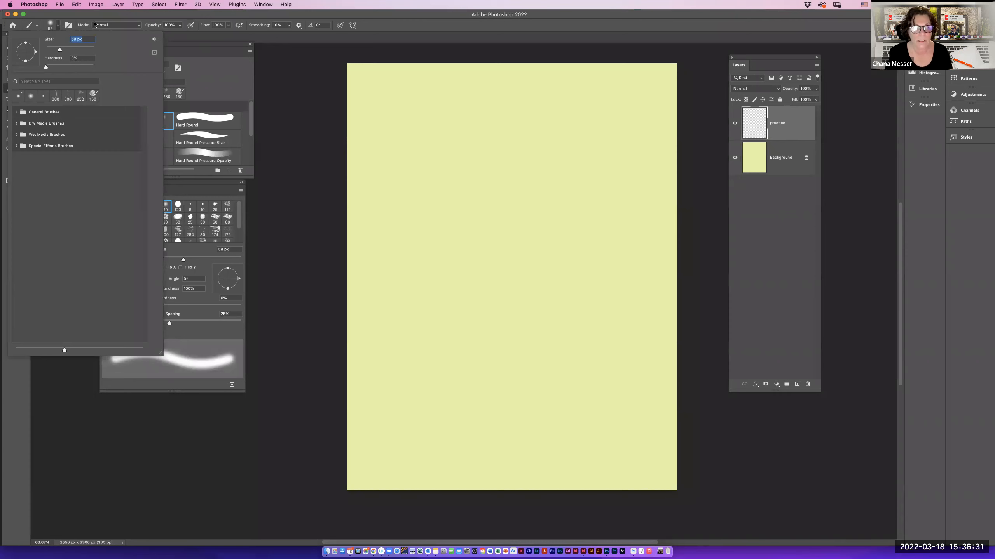
key("Tab")
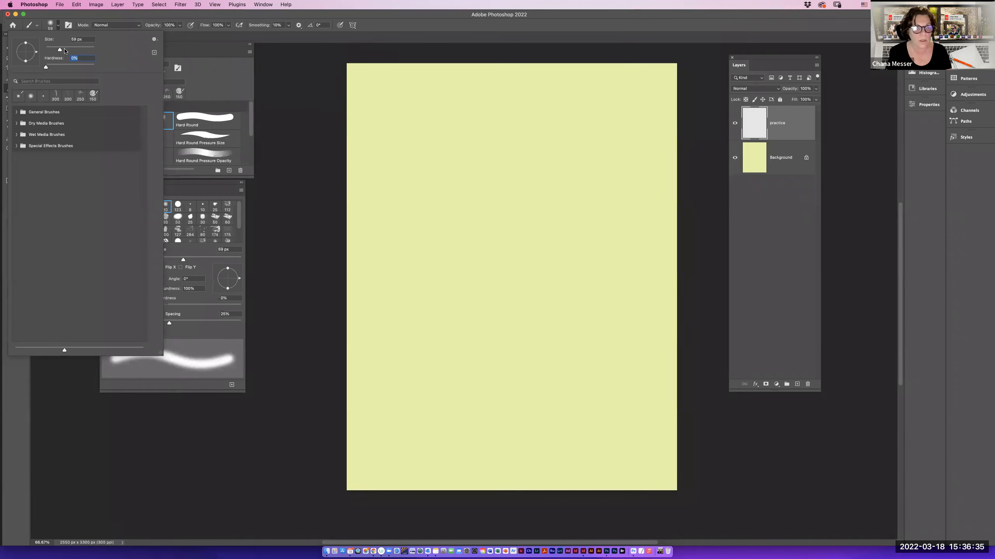
left_click_drag(62, 51, 75, 51)
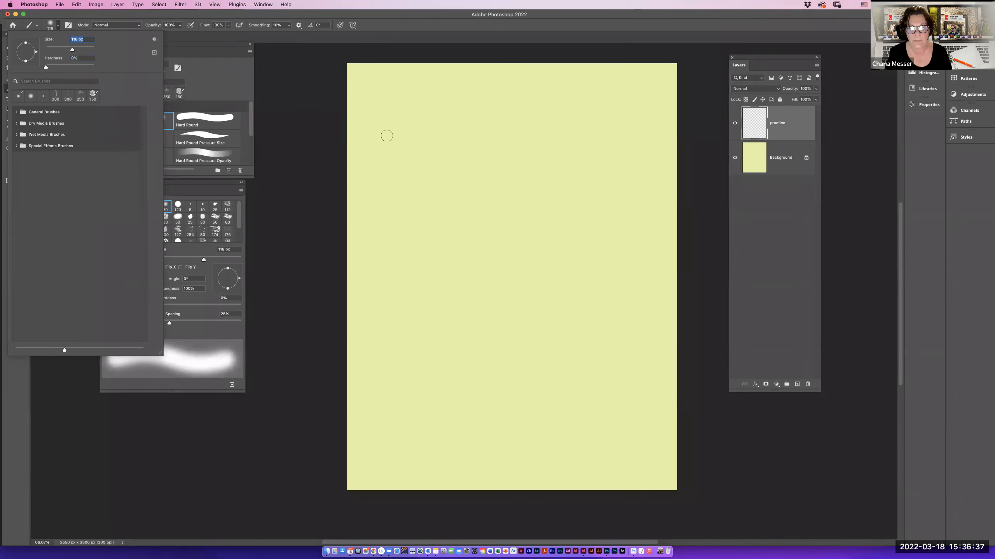
mouse_move(397, 108)
left_mouse_down()
mouse_move(459, 136)
mouse_move(511, 110)
mouse_move(555, 104)
mouse_move(607, 137)
left_mouse_up()
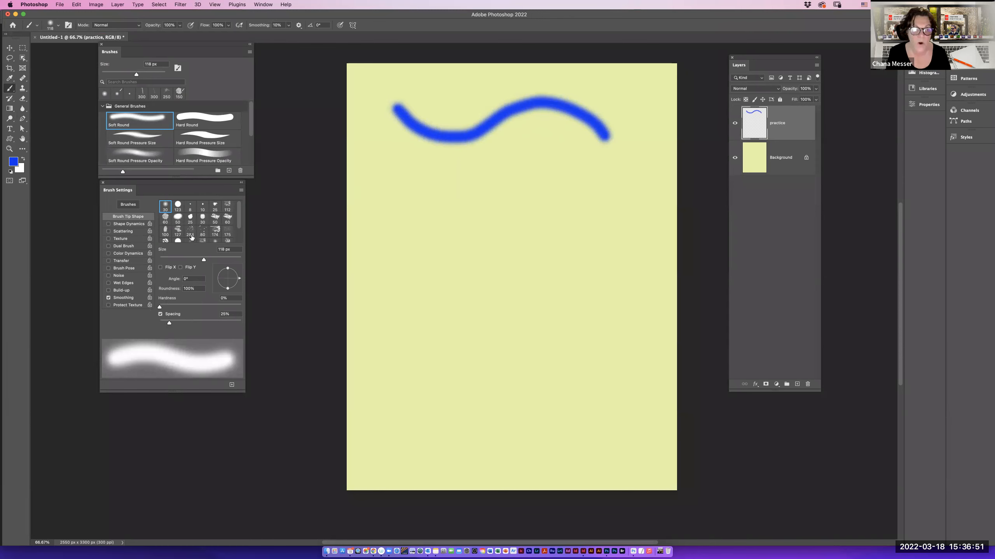
Set the brush size to 73 px and paint two wavy strokes below the first, one at 43% hardness and one at 100%.
mouse_move(203, 260)
left_mouse_down()
mouse_move(181, 259)
mouse_move(189, 260)
left_mouse_up()
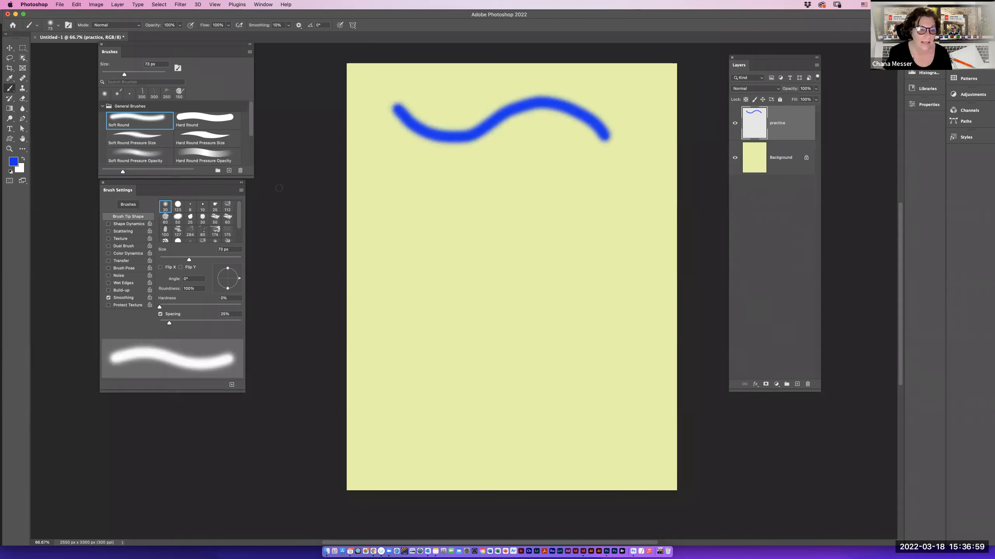
left_click_drag(161, 309, 195, 308)
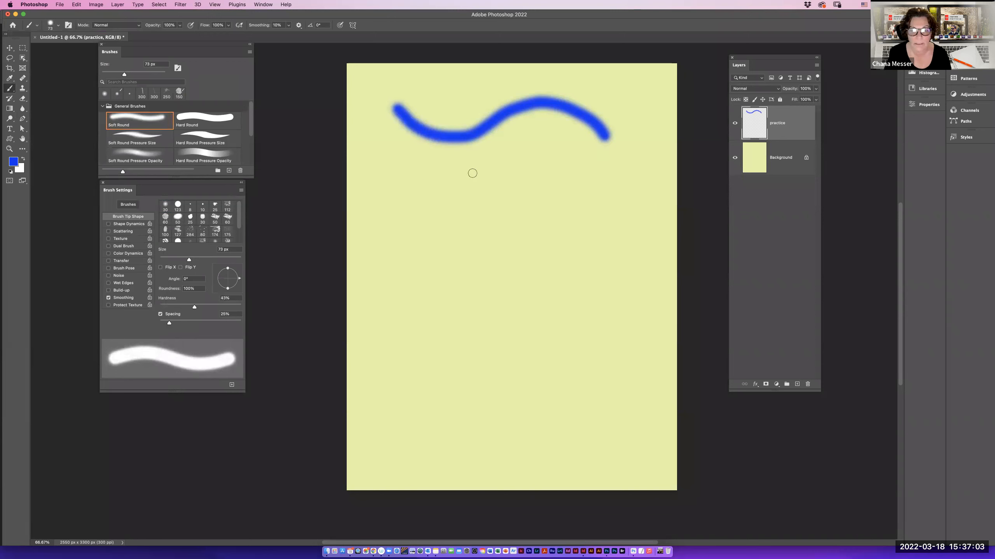
mouse_move(580, 179)
left_mouse_down()
mouse_move(522, 169)
mouse_move(469, 188)
mouse_move(434, 184)
mouse_move(389, 154)
left_mouse_up()
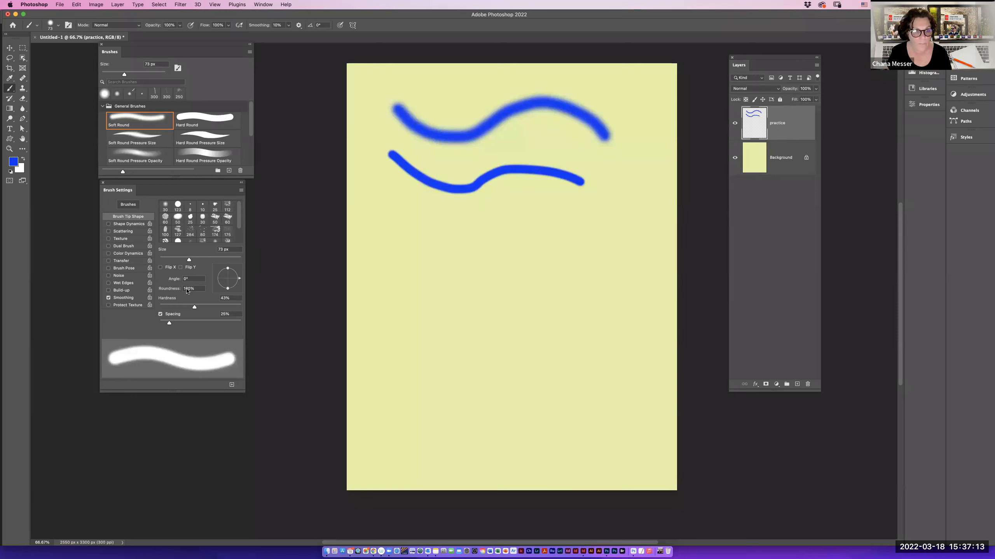
left_click_drag(194, 306, 256, 308)
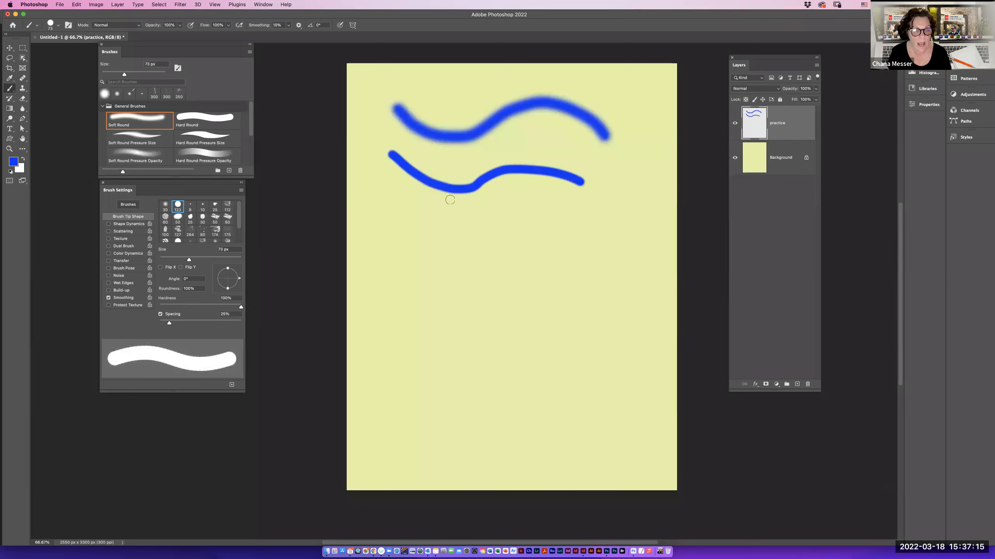
mouse_move(403, 204)
left_mouse_down()
mouse_move(455, 220)
mouse_move(532, 197)
mouse_move(586, 218)
left_mouse_up()
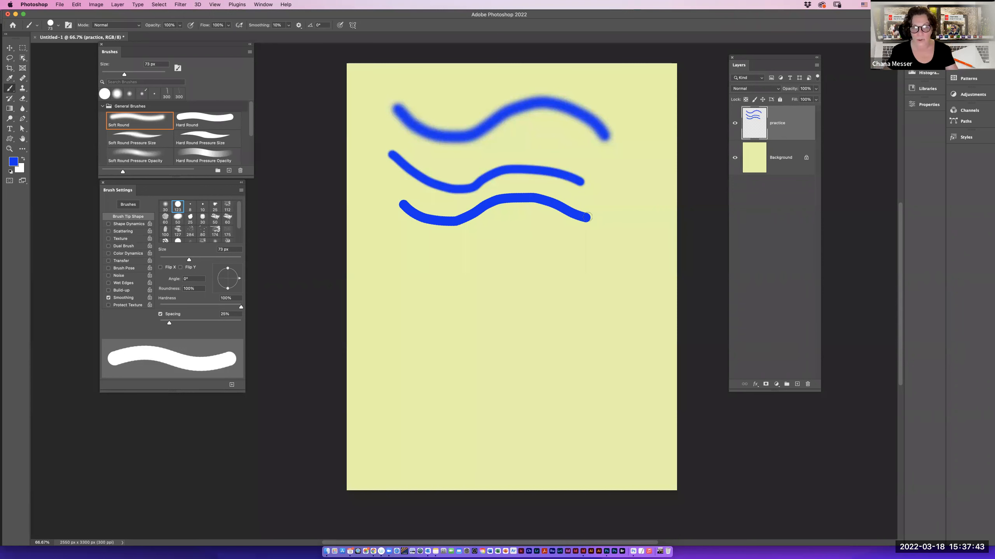
Clear all strokes from the practice layer and remove the selection.
key("super+a")
key("Delete")
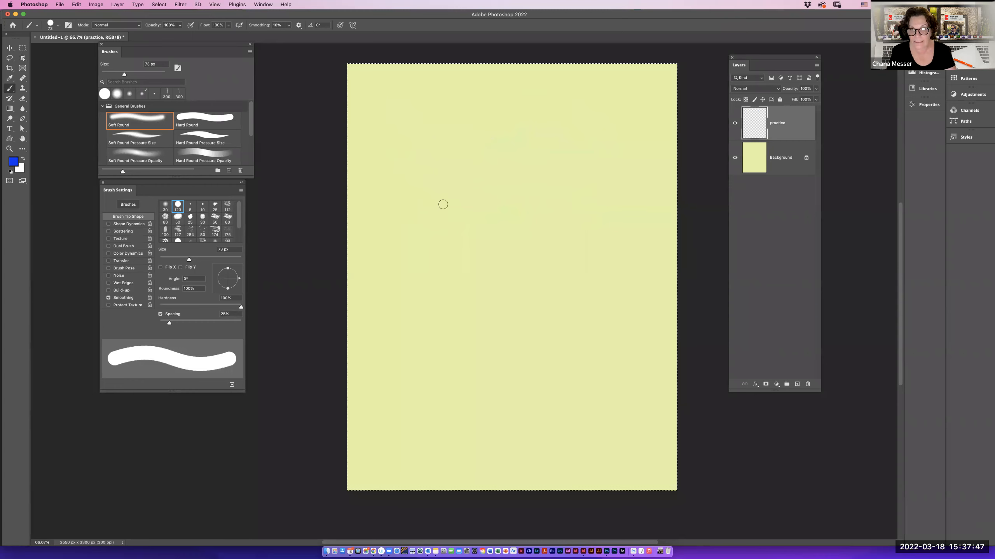
key("super+d")
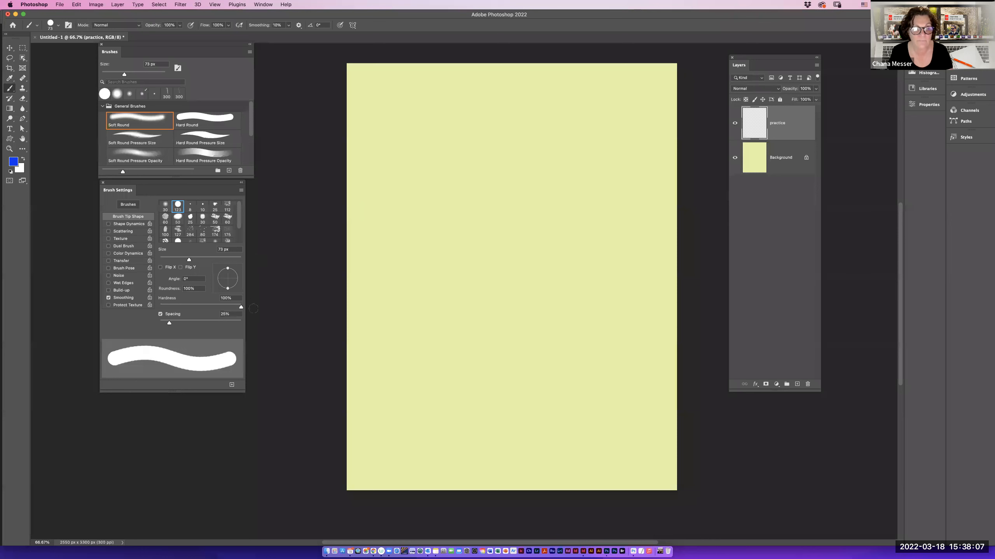
Set the brush tip to 50% hardness and 150 px, flattened to about 55% roundness at an angle of about 25°.
left_click_drag(242, 308, 199, 312)
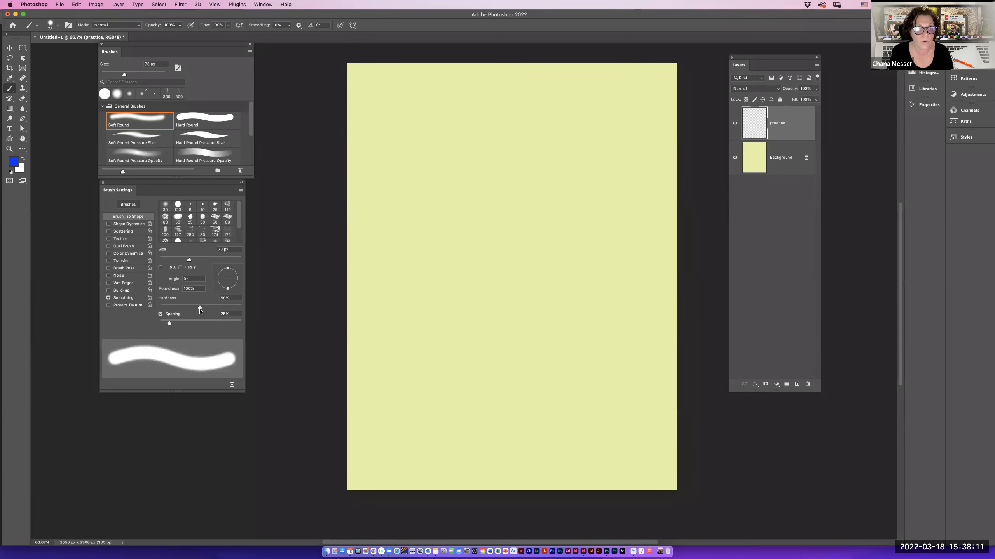
left_click(236, 249)
type("15")
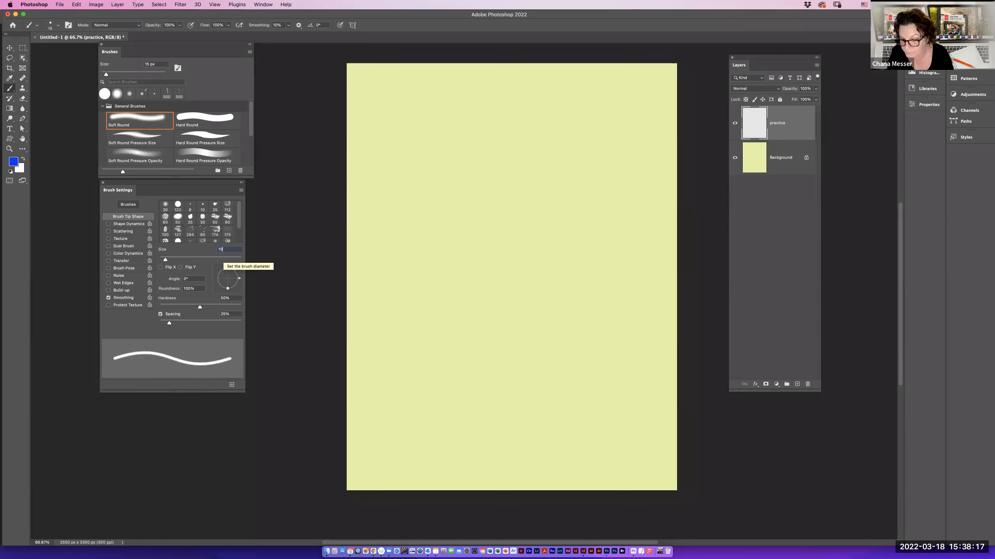
type("0")
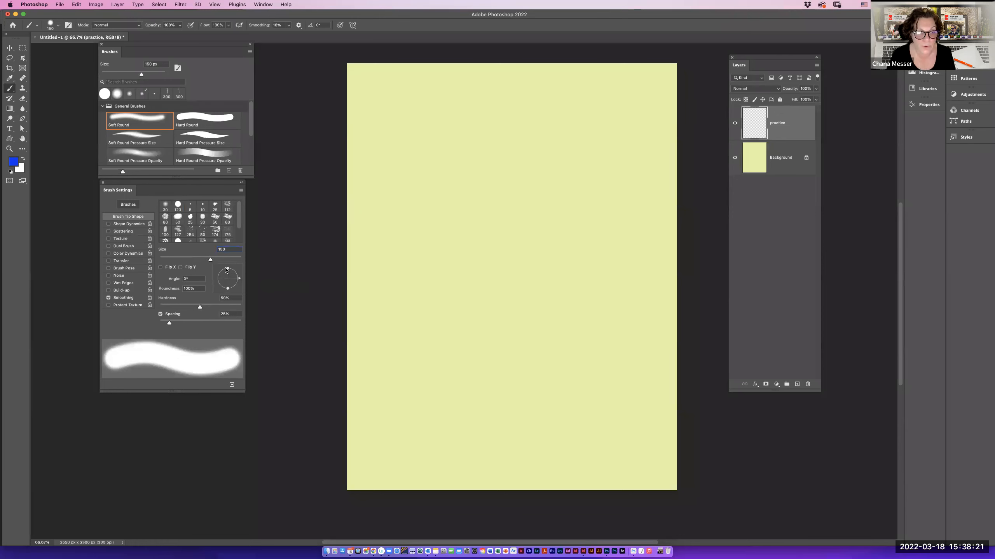
left_click_drag(228, 269, 239, 275)
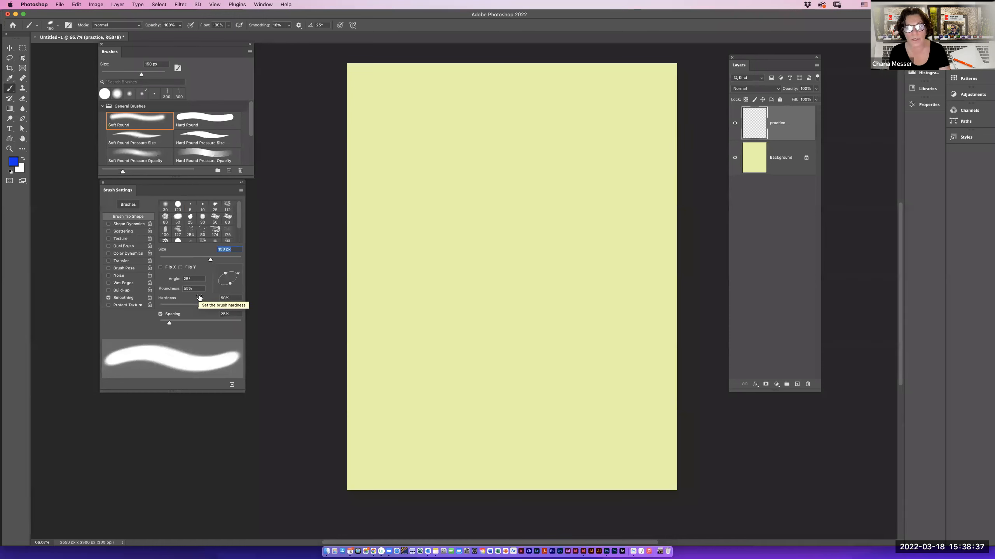
Save the current brush as a new preset named Blue that includes its brush size, tool settings and color.
left_click(248, 52)
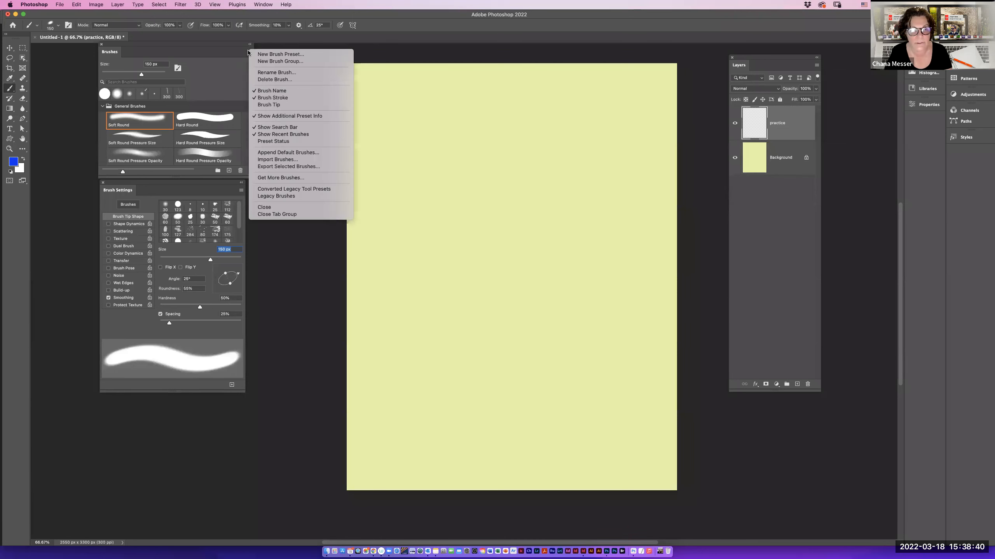
left_click(276, 55)
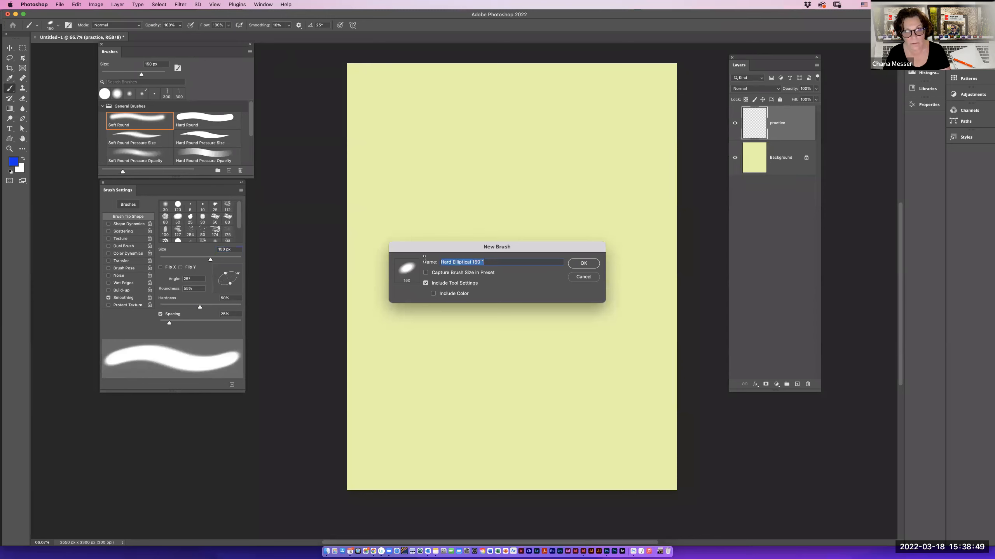
type("Blue")
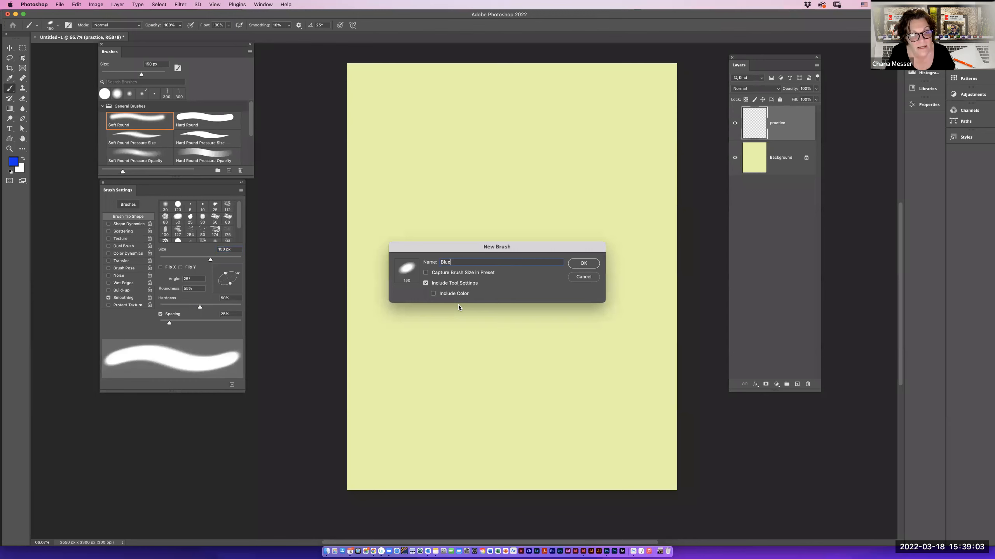
left_click(426, 272)
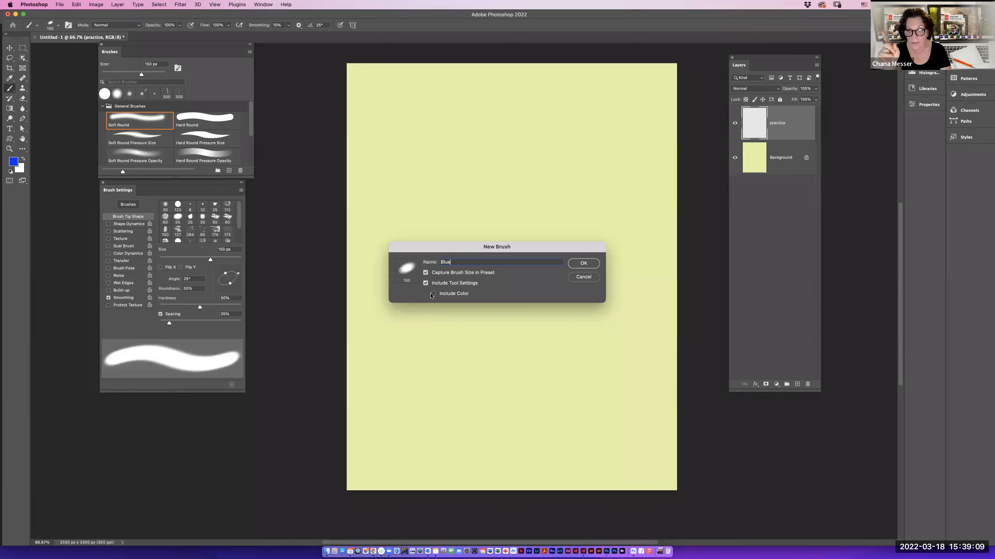
left_click(432, 294)
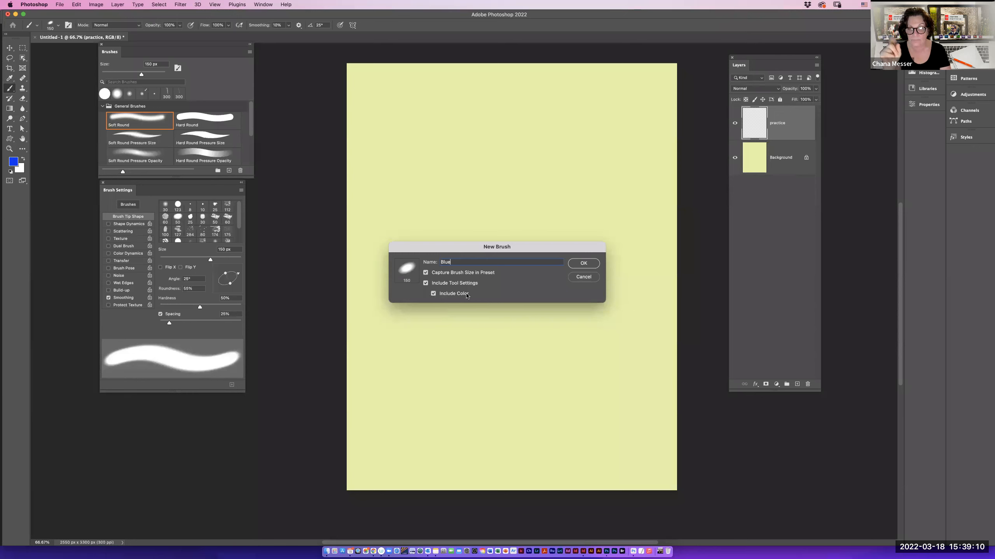
left_click(583, 264)
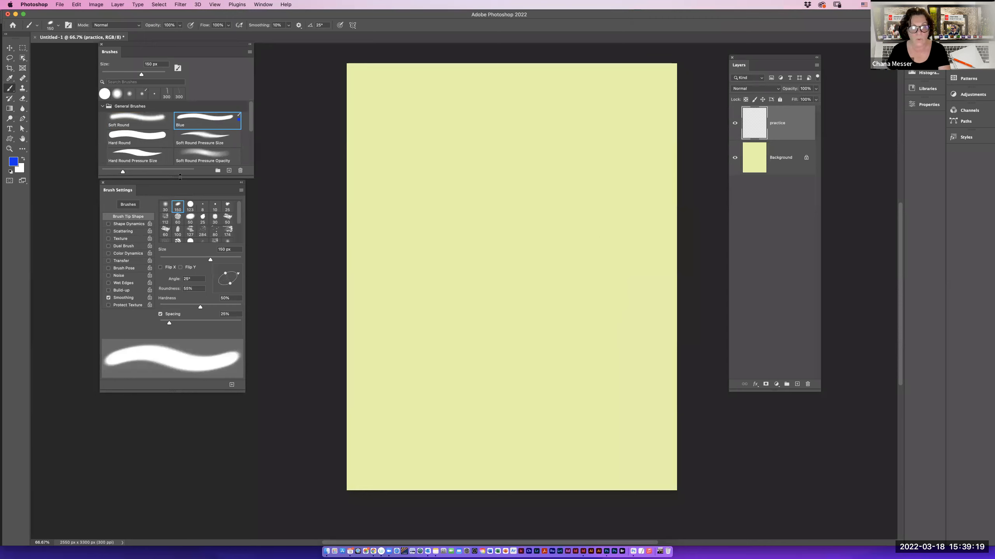
Lower the Brush Settings panel, lengthen the Brushes panel and place the Blue preset below all brush groups, with General Brushes collapsed.
mouse_move(181, 178)
left_mouse_down()
mouse_move(180, 207)
mouse_move(181, 162)
mouse_move(176, 343)
left_mouse_up()
left_click_drag(187, 161, 215, 300)
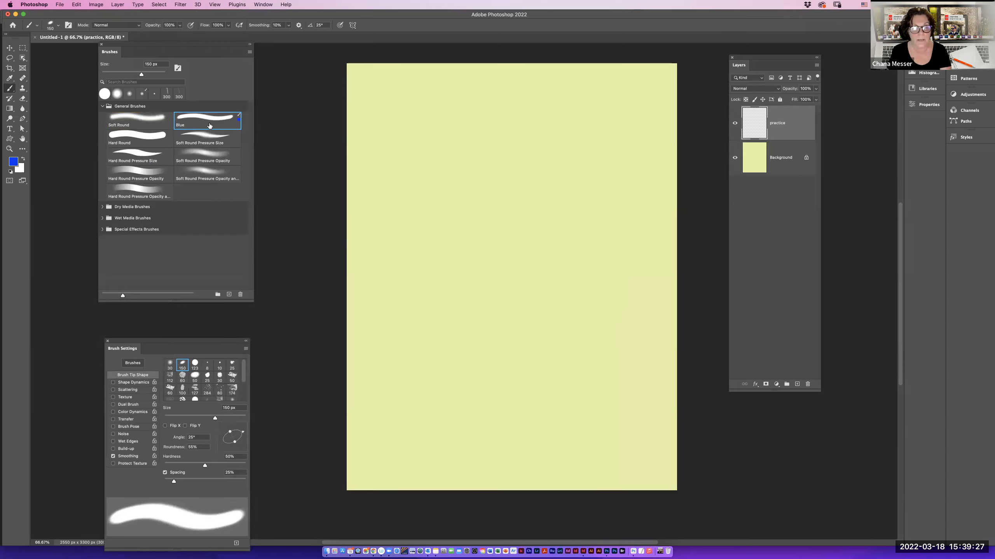
mouse_move(207, 125)
left_mouse_down()
mouse_move(203, 178)
mouse_move(145, 245)
mouse_move(130, 243)
left_mouse_up()
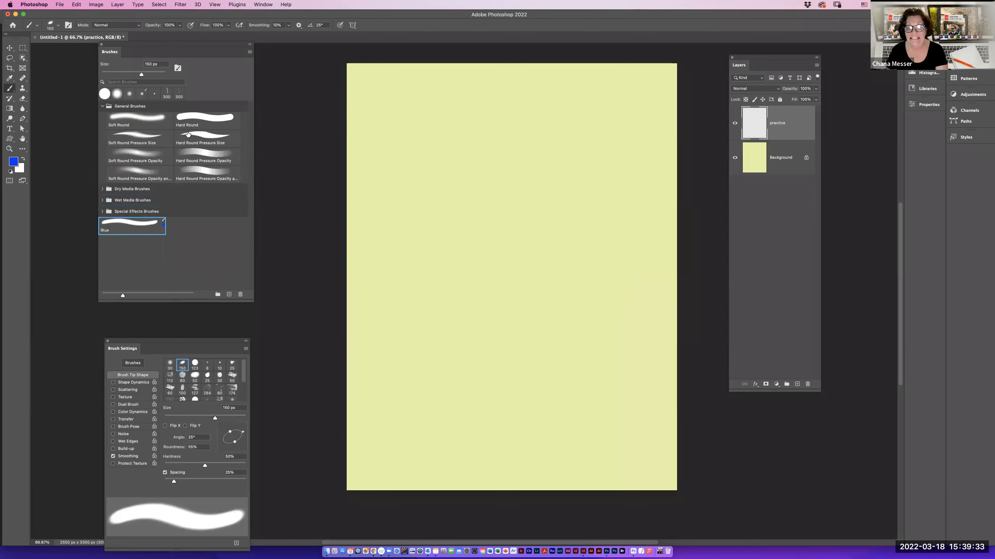
left_click(103, 107)
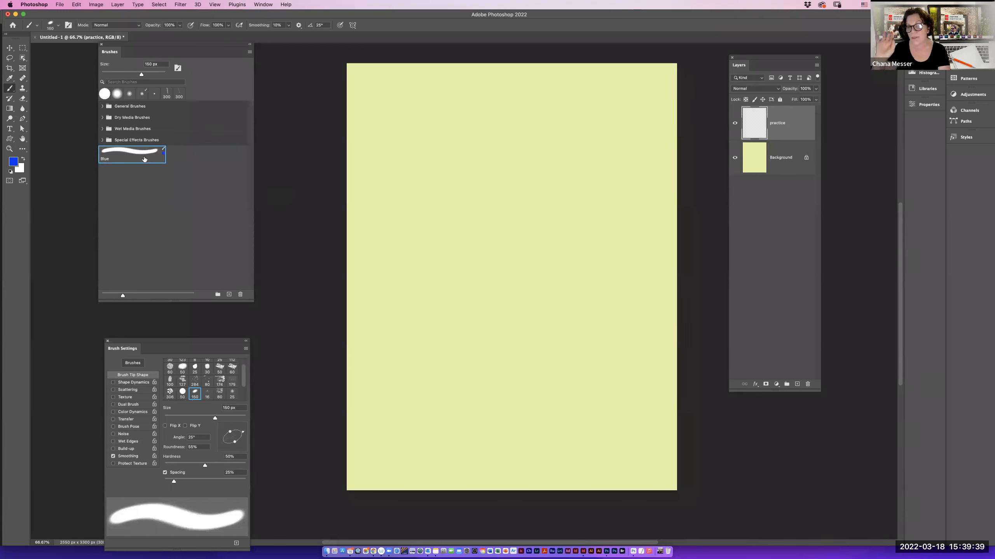
Paint a wavy stroke near the page top with the Blue preset, and add two more strokes in a coral-red foreground color.
left_click(440, 109)
mouse_move(447, 117)
left_mouse_down()
mouse_move(472, 131)
mouse_move(547, 106)
mouse_move(611, 120)
left_mouse_up()
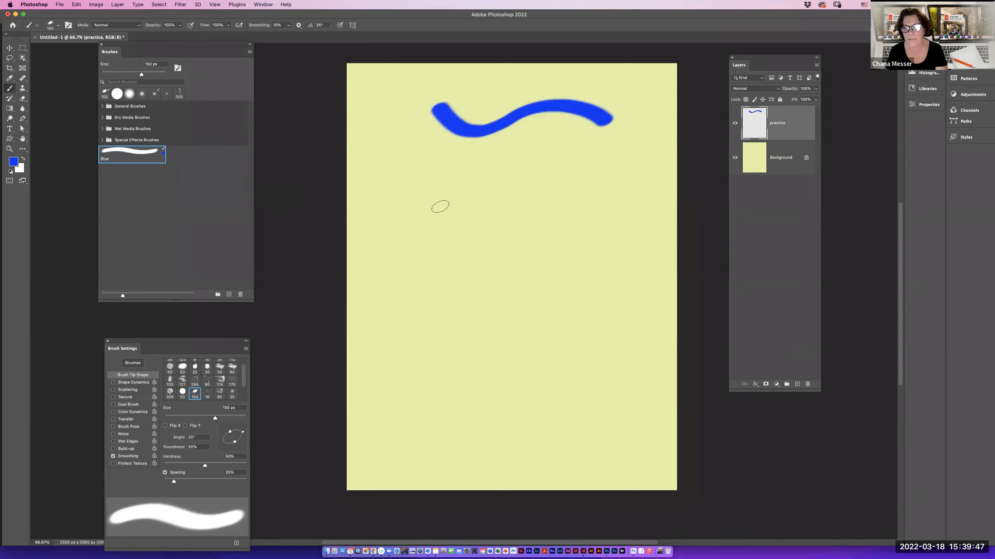
left_click(15, 162)
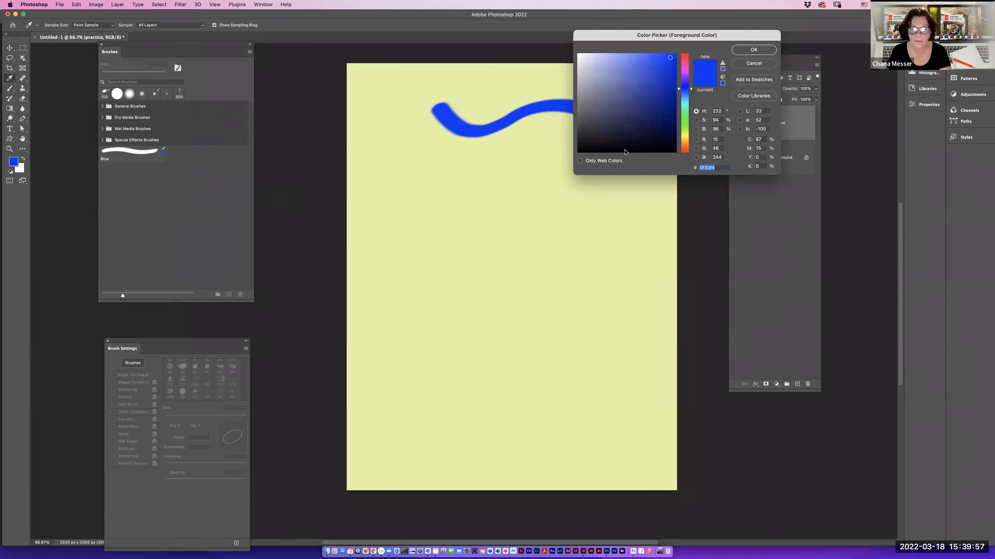
left_click(684, 151)
left_click(648, 63)
left_click(753, 49)
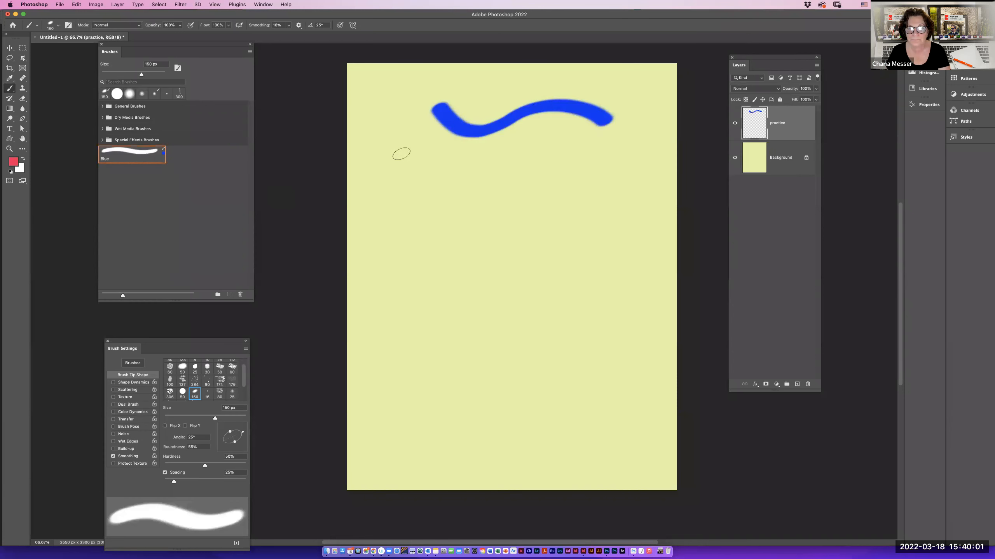
mouse_move(396, 118)
left_mouse_down()
mouse_move(436, 165)
mouse_move(479, 152)
mouse_move(485, 127)
mouse_move(522, 95)
mouse_move(548, 99)
mouse_move(580, 155)
left_mouse_up()
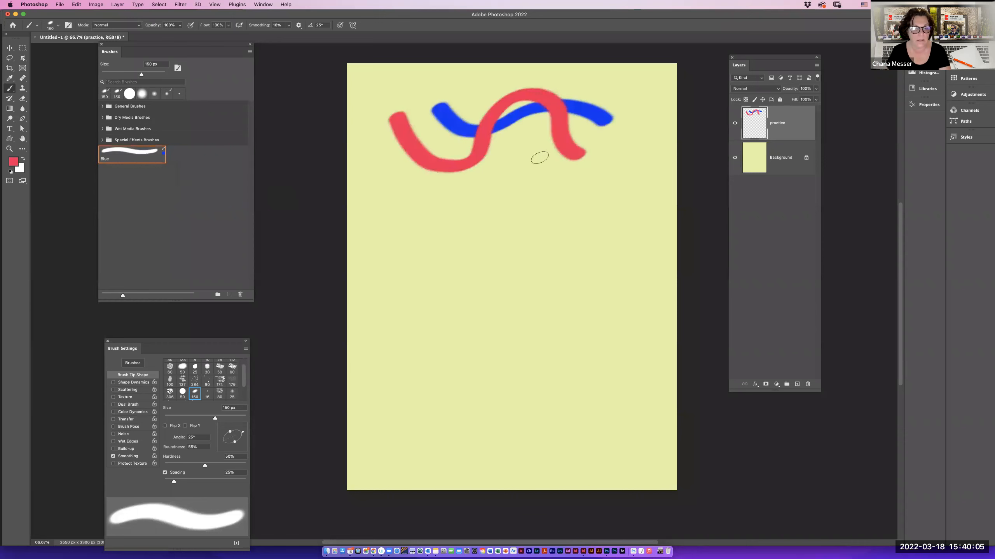
left_click_drag(421, 85, 505, 80)
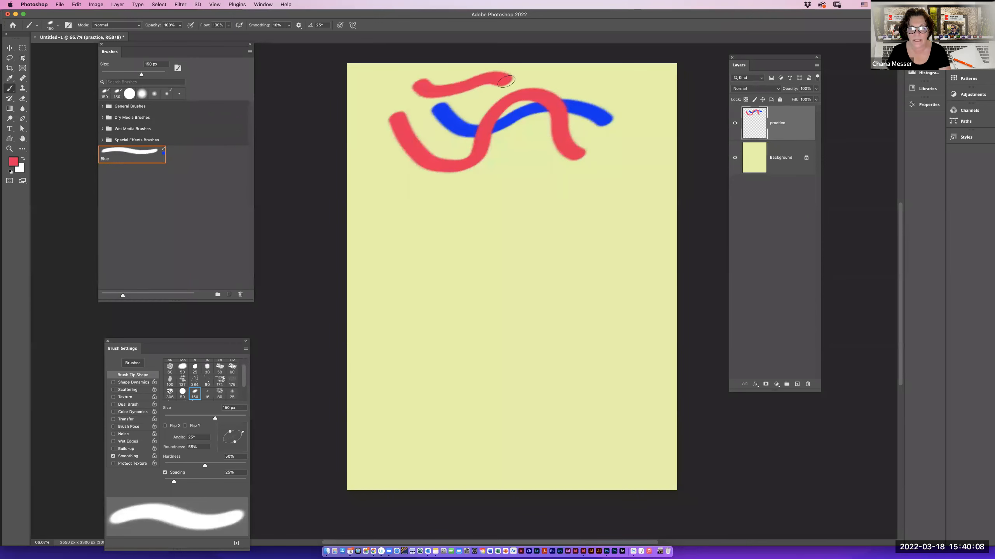
Reselect the Blue preset and switch between it and its modified red version among the recent brushes, finishing with blue.
left_click(138, 158)
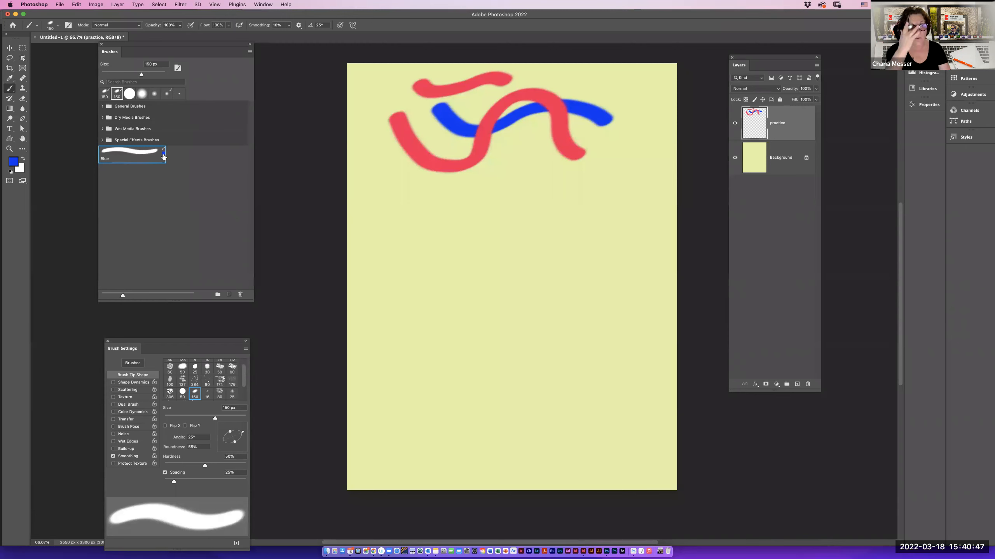
left_click(118, 94)
left_click(118, 95)
left_click(119, 94)
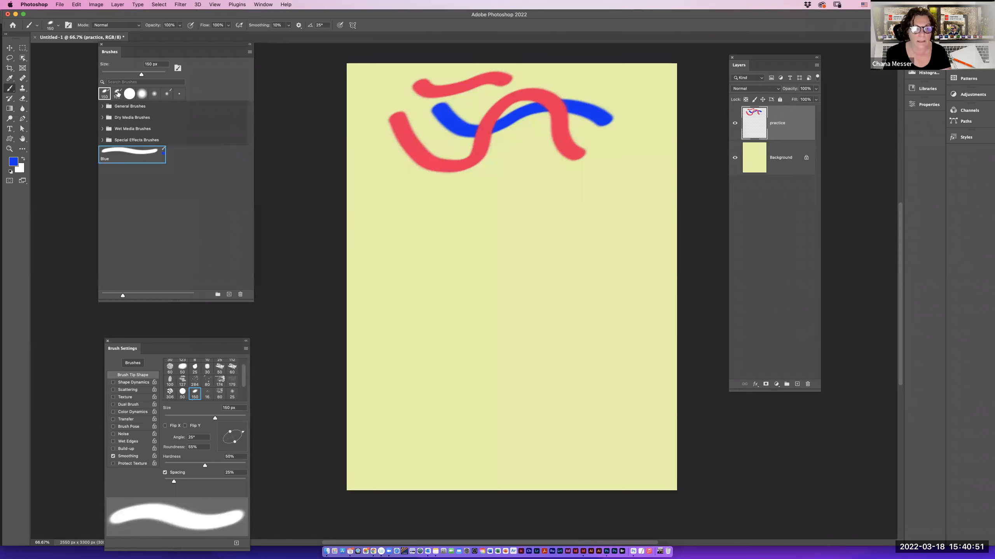
left_click(118, 94)
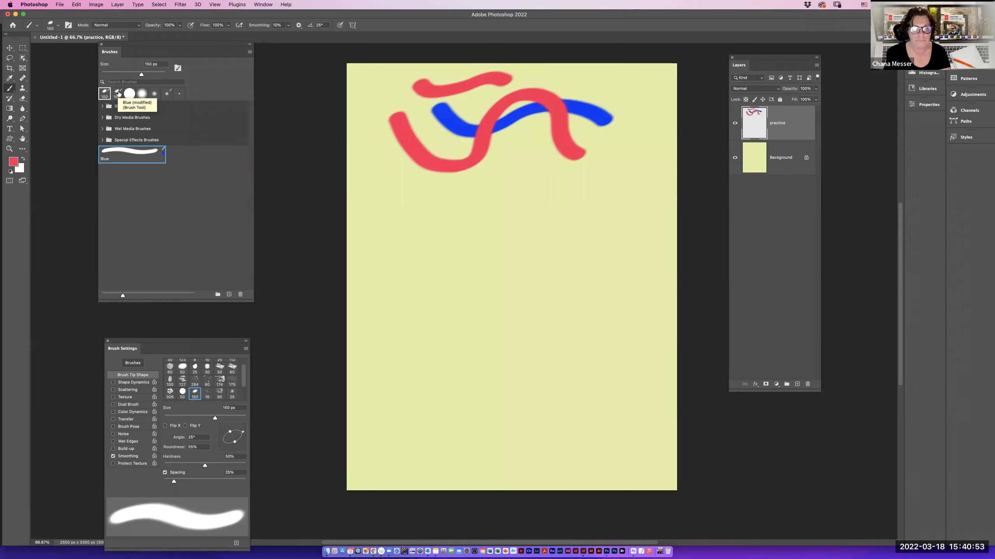
left_click(118, 94)
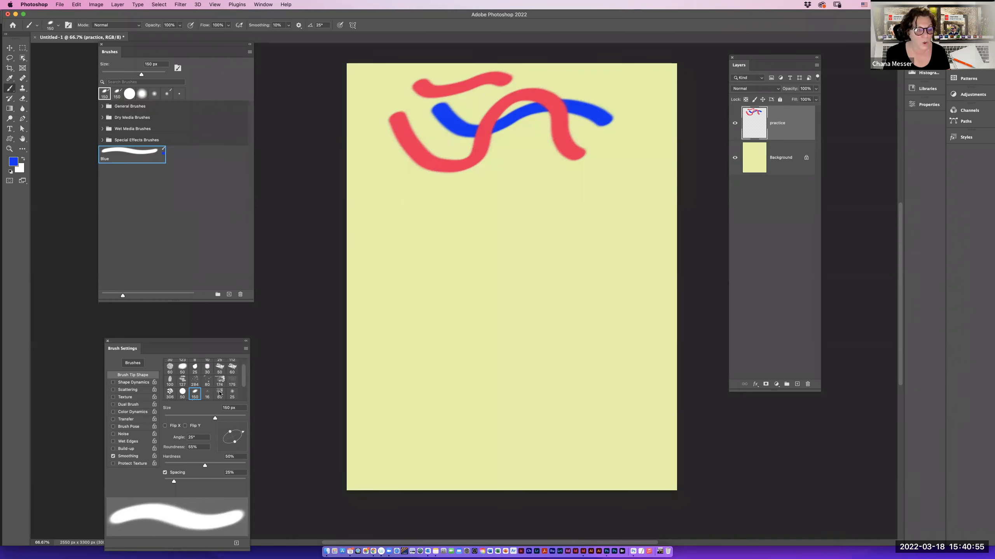
Set the brush tip to size 319 px, angle 88°, hardness 0% and spacing 87%, with the Brush Settings panel raised.
left_click_drag(215, 419, 231, 419)
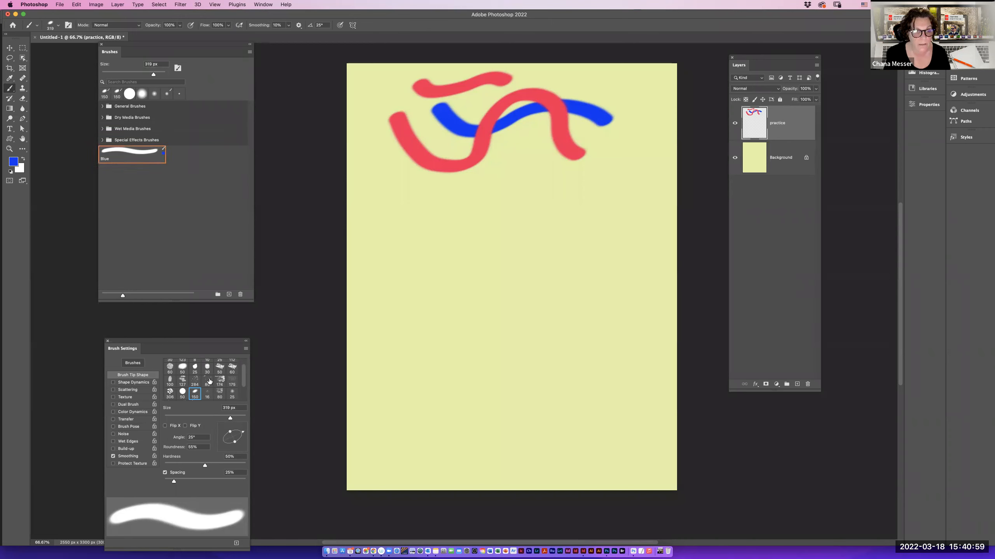
left_click_drag(194, 344, 195, 210)
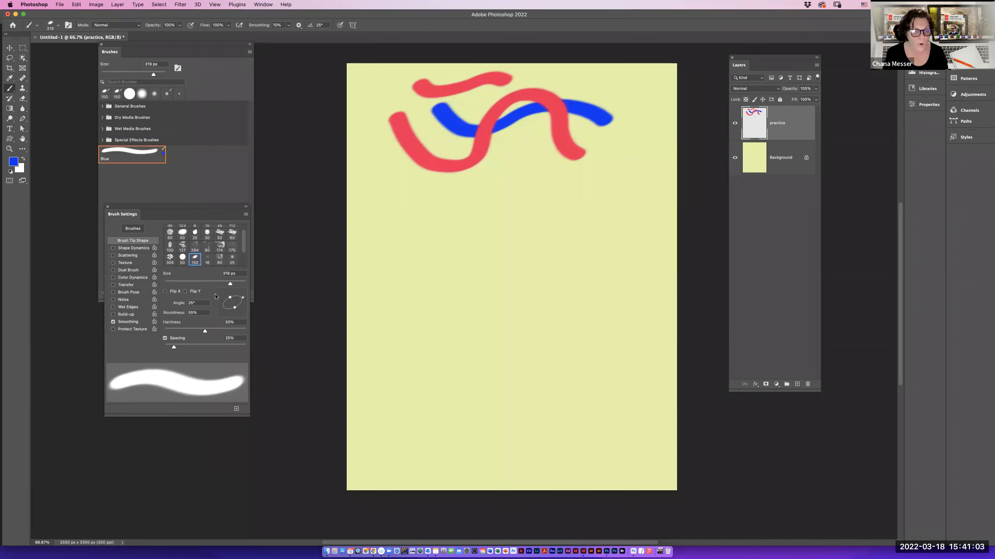
left_click(240, 296)
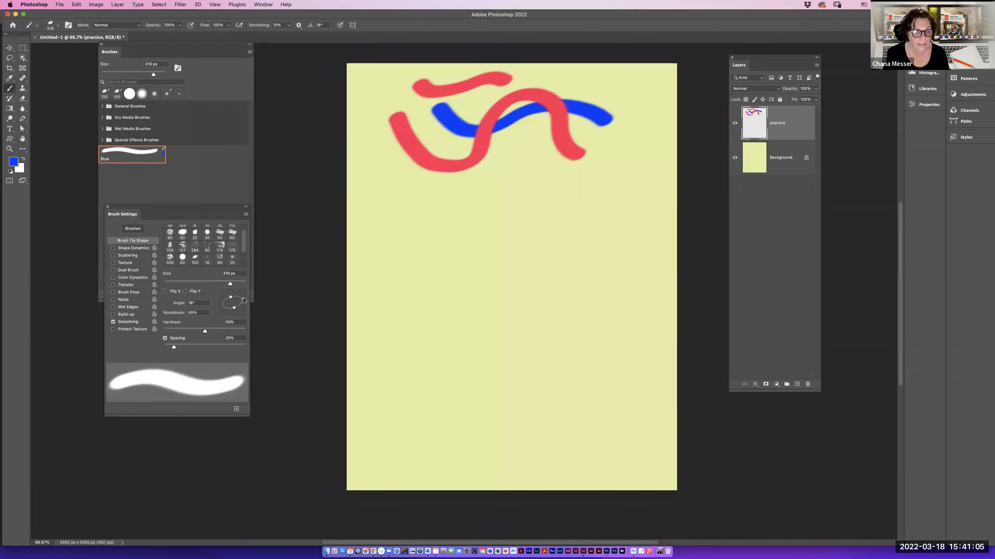
left_click_drag(241, 296, 233, 292)
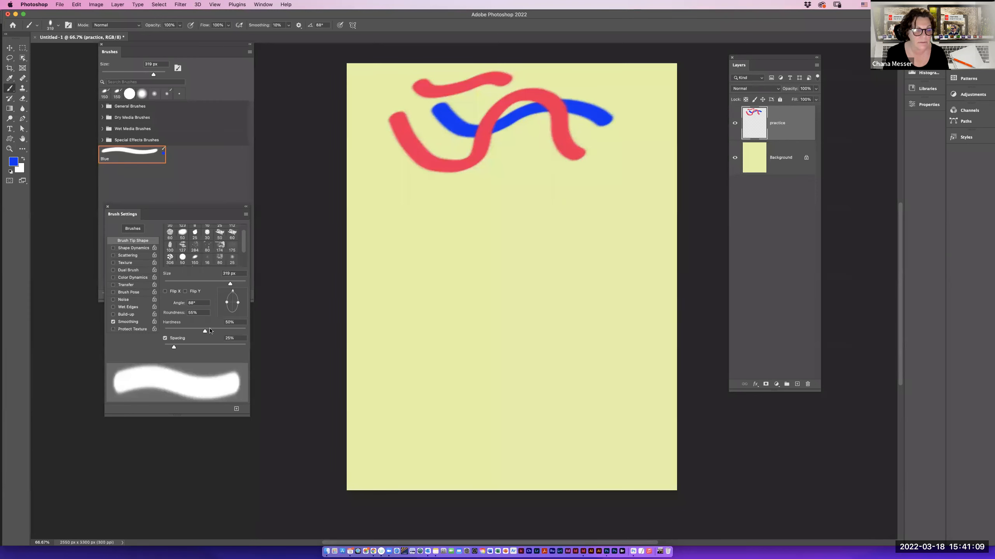
left_click_drag(205, 331, 163, 329)
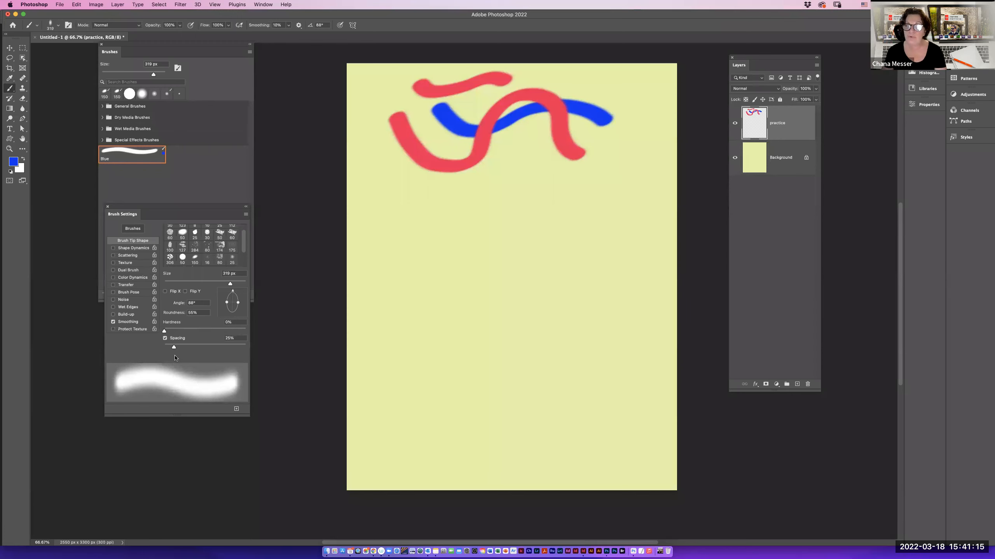
left_click_drag(175, 348, 199, 348)
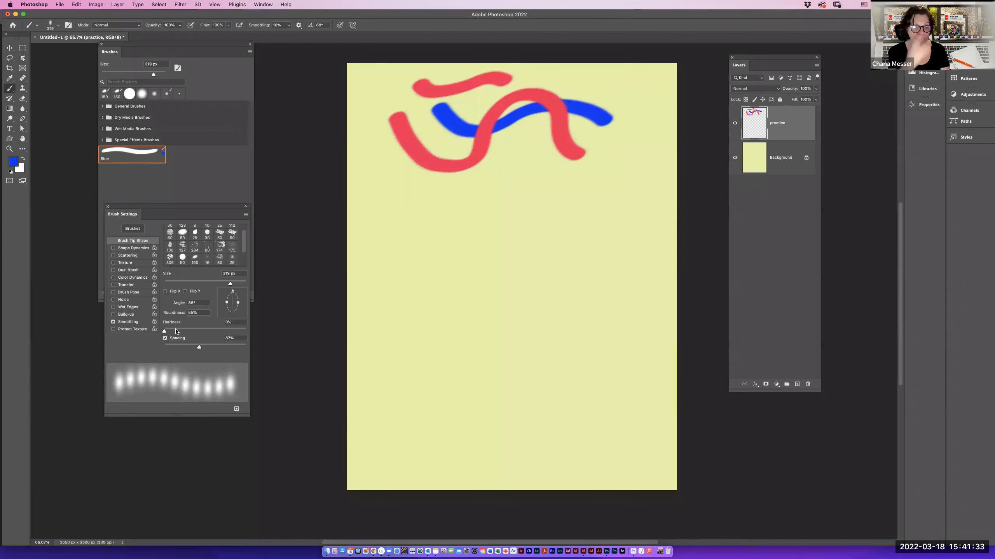
Save the modified brush as a new preset named Elip, capturing its brush size, tool settings and color.
left_click(249, 52)
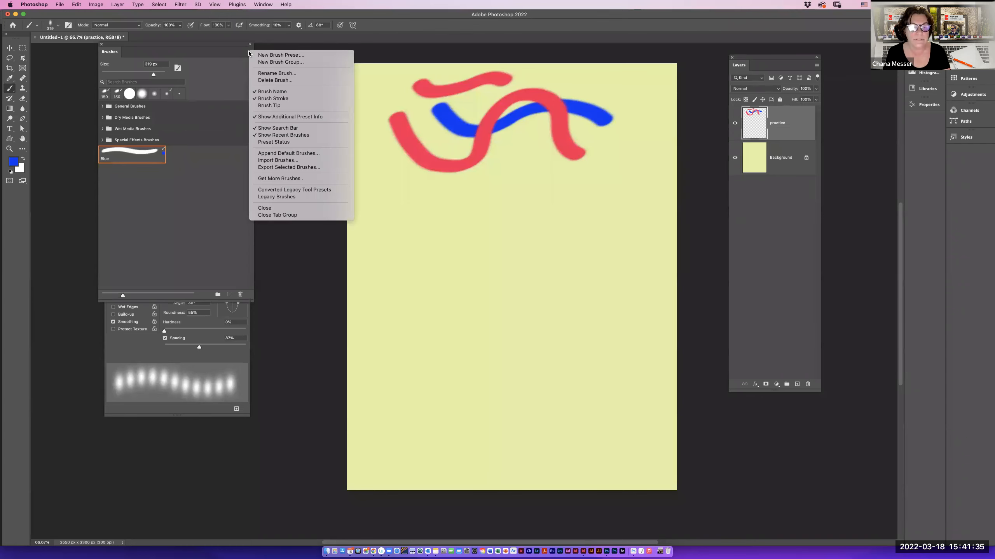
left_click(281, 55)
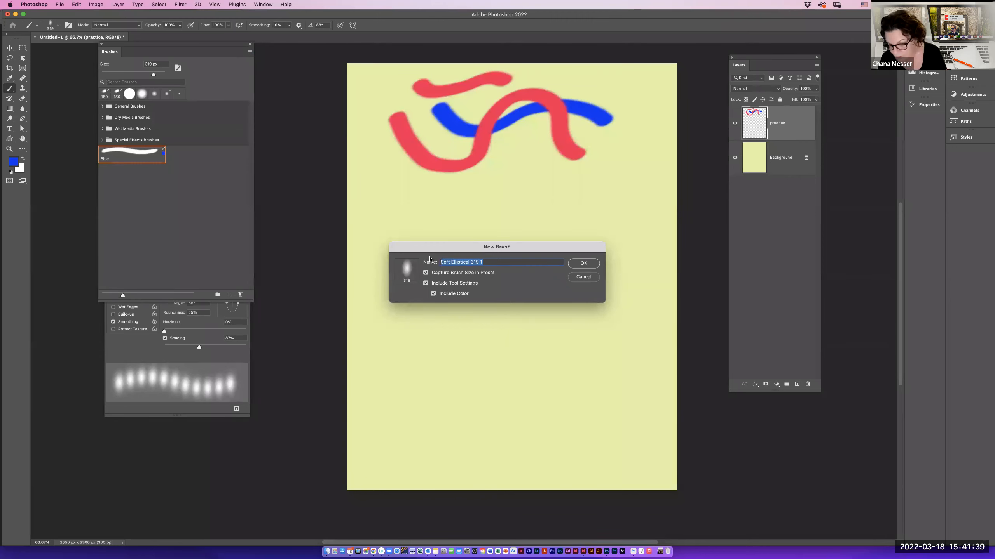
type("Elip")
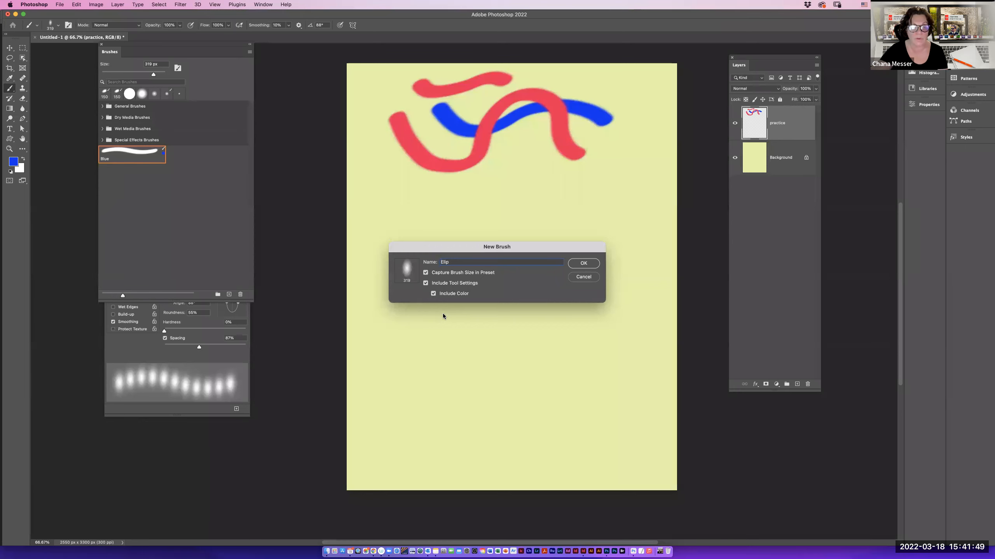
left_click(581, 265)
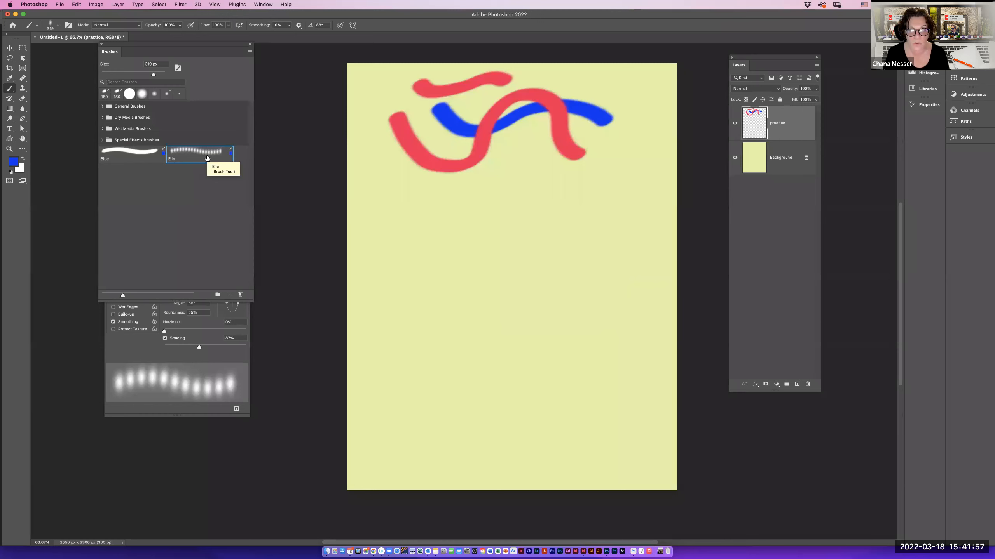
Paint a wavy blue stroke below the existing ones with the Elip preset, and another beneath it in golden yellow d2bf57.
mouse_move(401, 190)
left_mouse_down()
mouse_move(417, 204)
mouse_move(457, 209)
mouse_move(526, 193)
mouse_move(586, 205)
left_mouse_up()
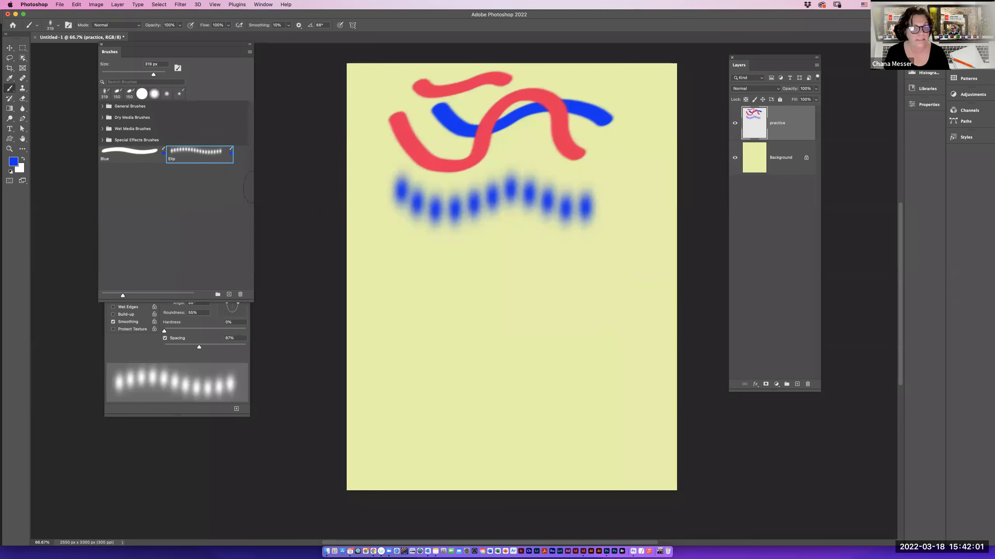
left_click(14, 163)
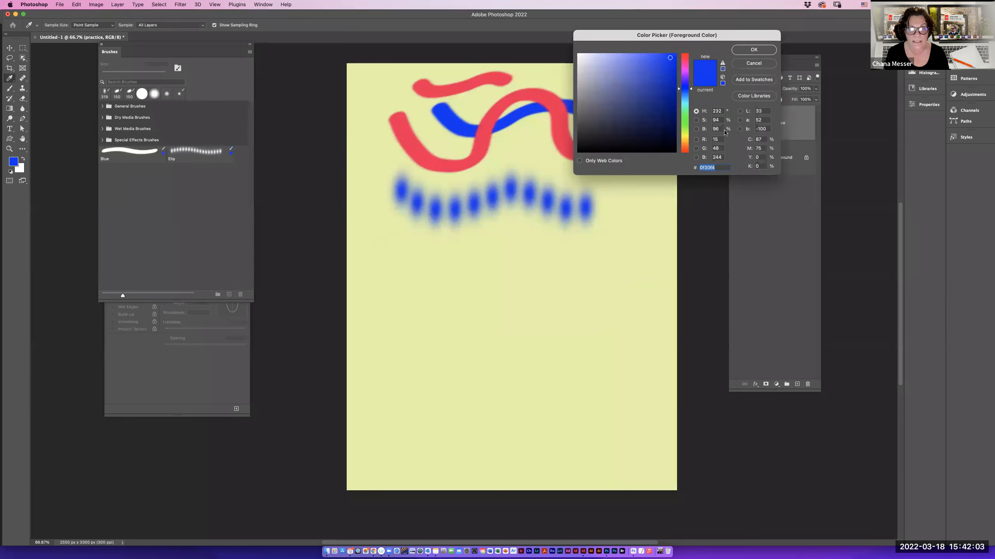
left_click_drag(685, 144, 684, 138)
left_click(634, 71)
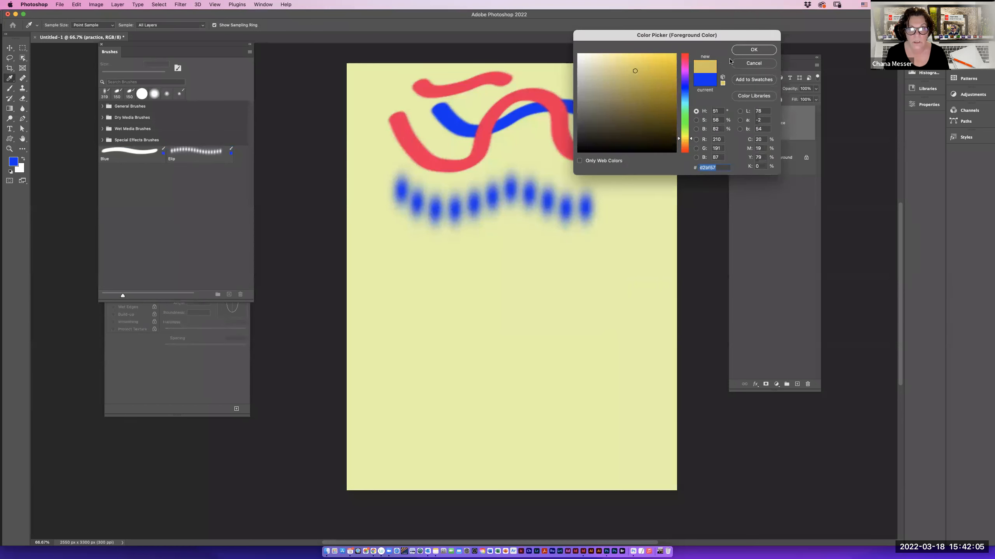
left_click(752, 50)
mouse_move(415, 229)
left_mouse_down()
mouse_move(491, 223)
mouse_move(582, 236)
left_mouse_up()
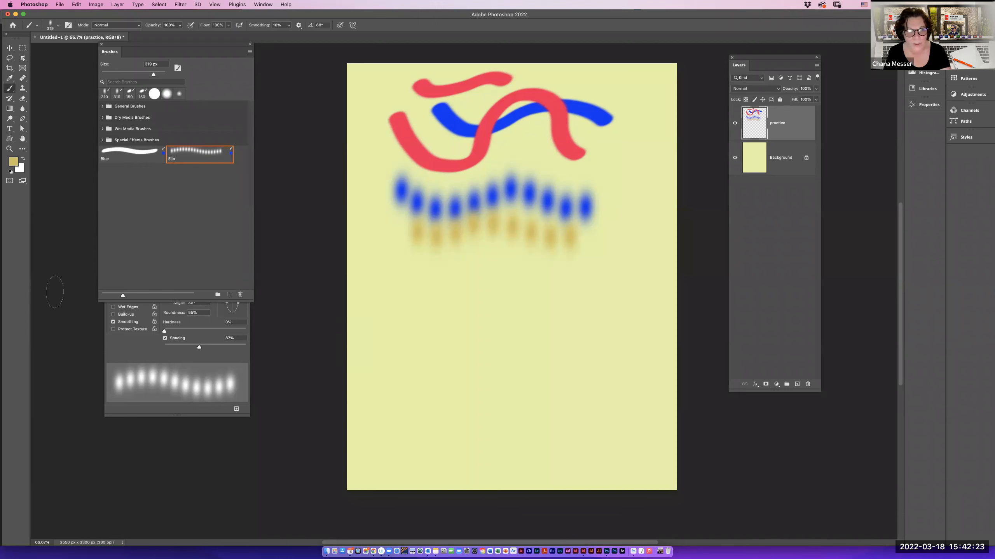
Clear all strokes from the practice layer and paint a large curling spiral stroke in the page's upper part with the Blue preset.
left_click(131, 154)
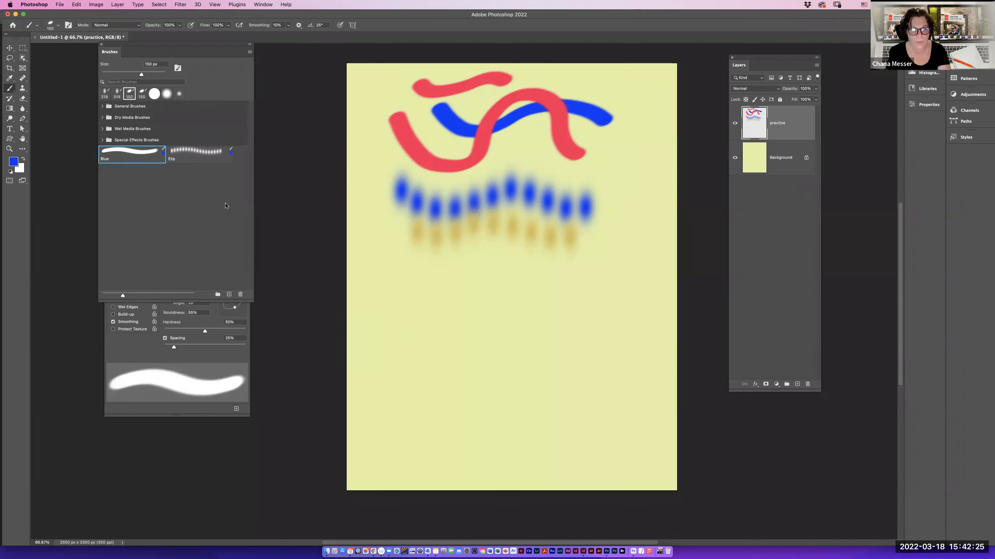
key("super+a")
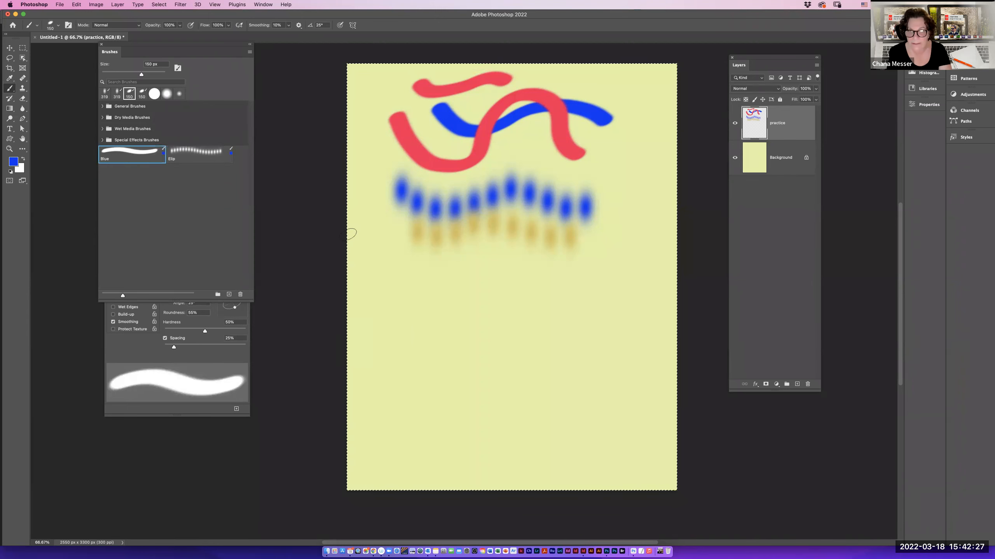
key("BackSpace")
key("super+d")
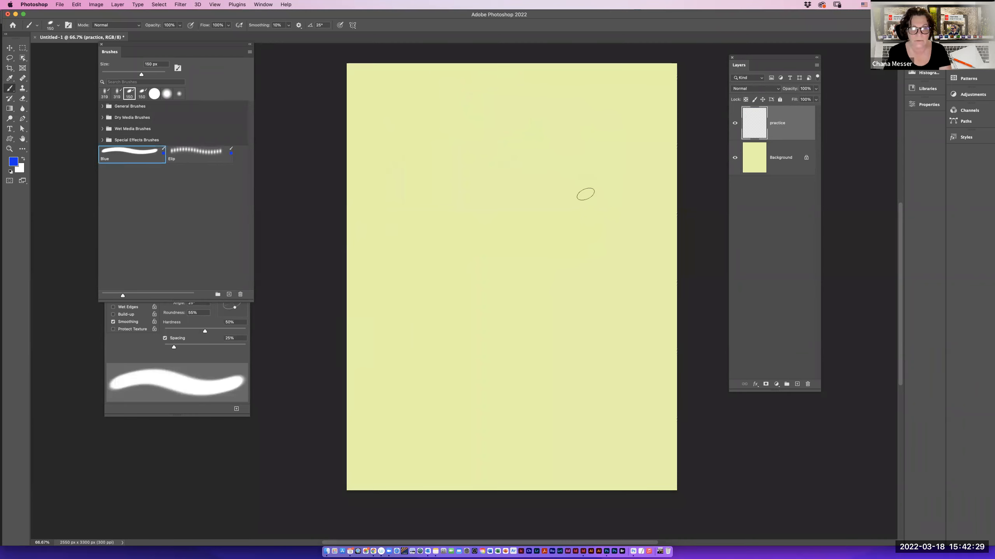
mouse_move(426, 116)
left_mouse_down()
mouse_move(443, 135)
mouse_move(485, 142)
mouse_move(554, 119)
mouse_move(606, 123)
mouse_move(622, 146)
mouse_move(620, 175)
mouse_move(561, 223)
mouse_move(537, 224)
mouse_move(511, 172)
mouse_move(553, 172)
mouse_move(533, 192)
left_mouse_up()
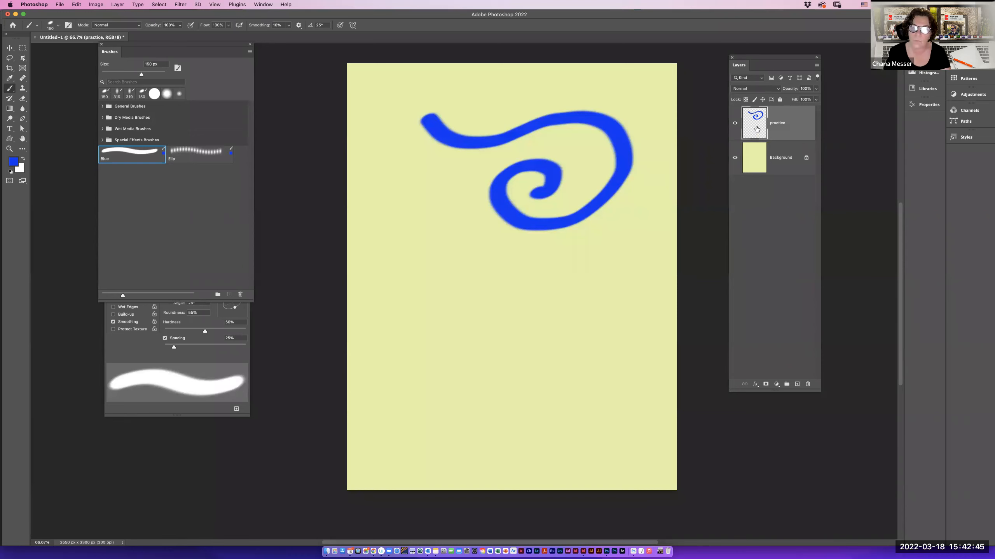
Set the foreground colour to green 46a923 and paint a wavy vertical stroke across the blue swirl's outer curve.
left_click(15, 161)
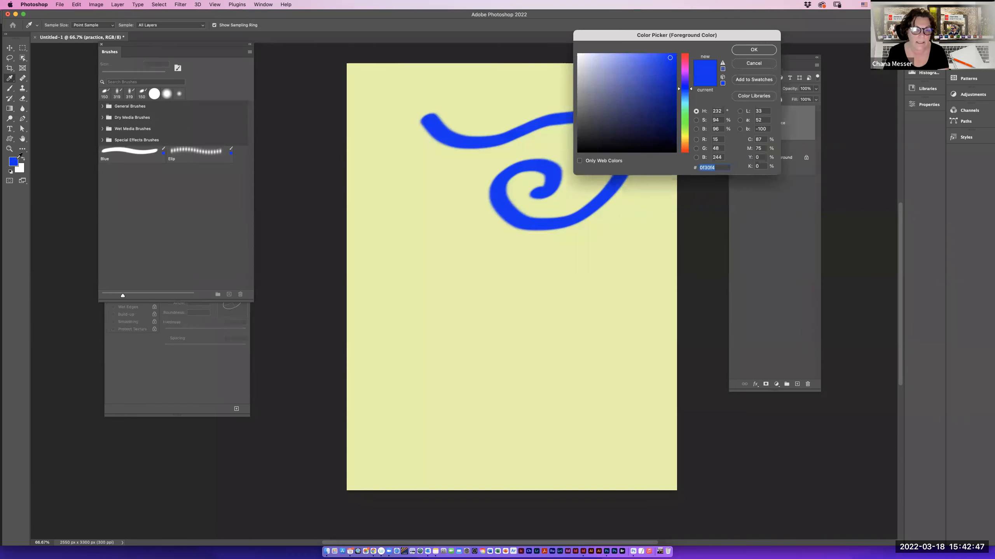
left_click(684, 124)
left_click(656, 86)
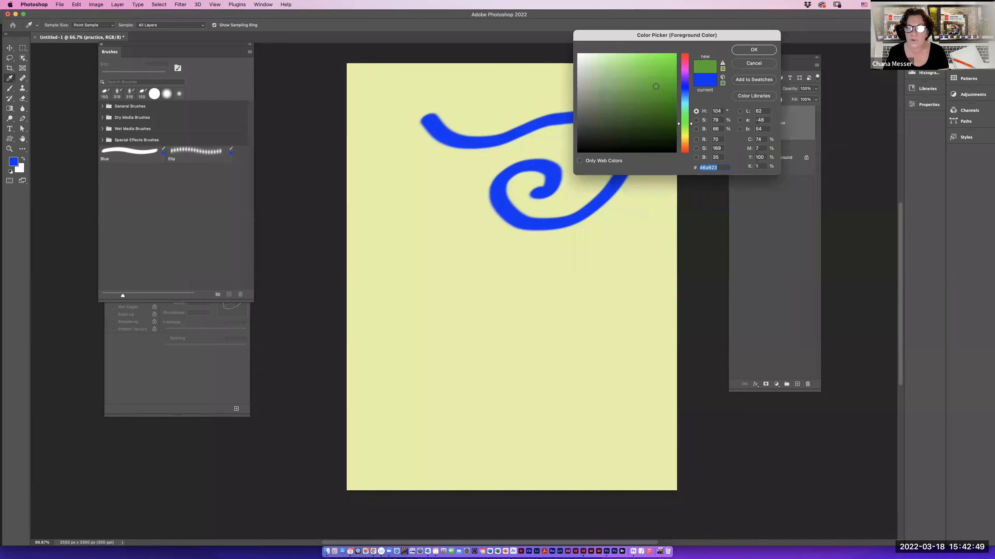
left_click(749, 51)
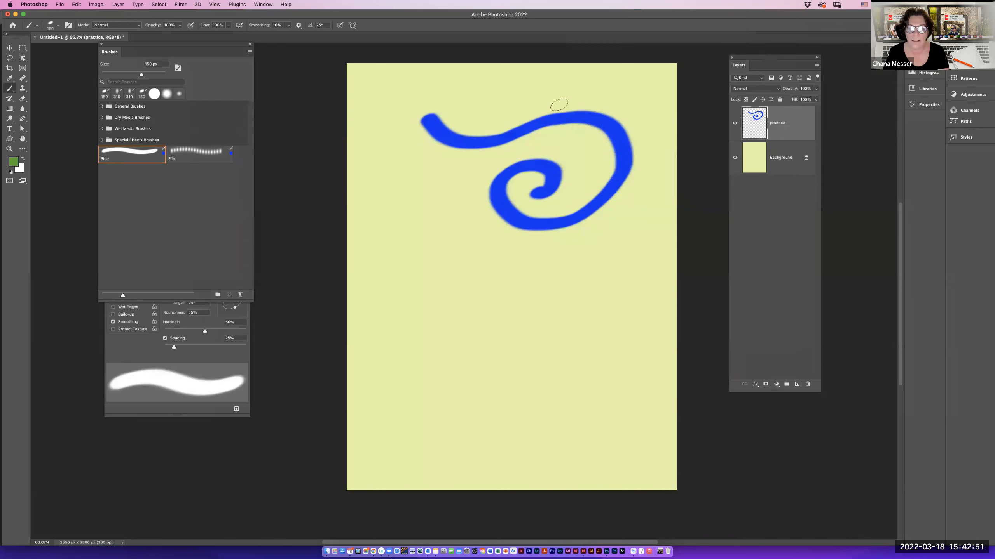
mouse_move(560, 95)
left_mouse_down()
mouse_move(605, 140)
mouse_move(611, 170)
mouse_move(571, 251)
left_mouse_up()
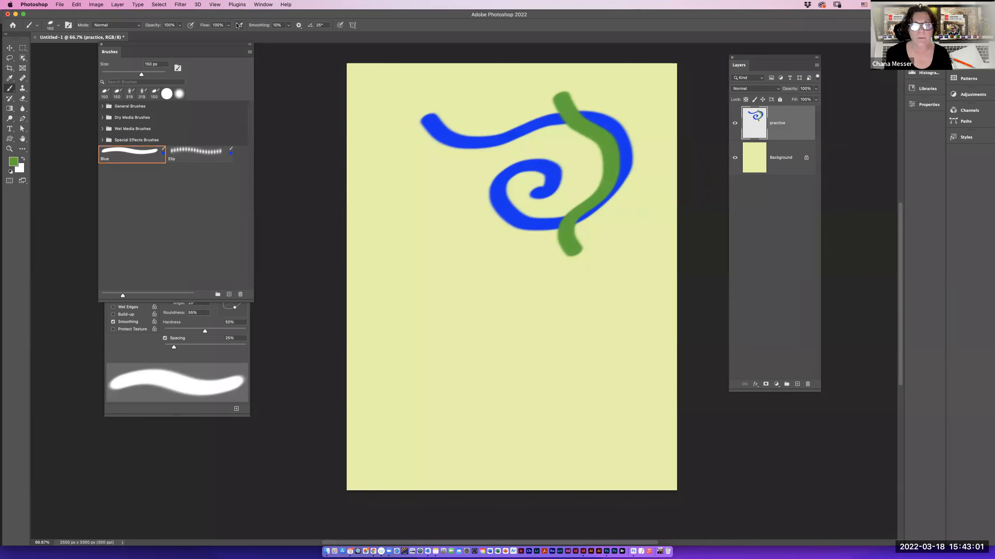
Set the brush blending mode to Overlay and paint a curling green stroke through the blue swirl.
left_click(111, 26)
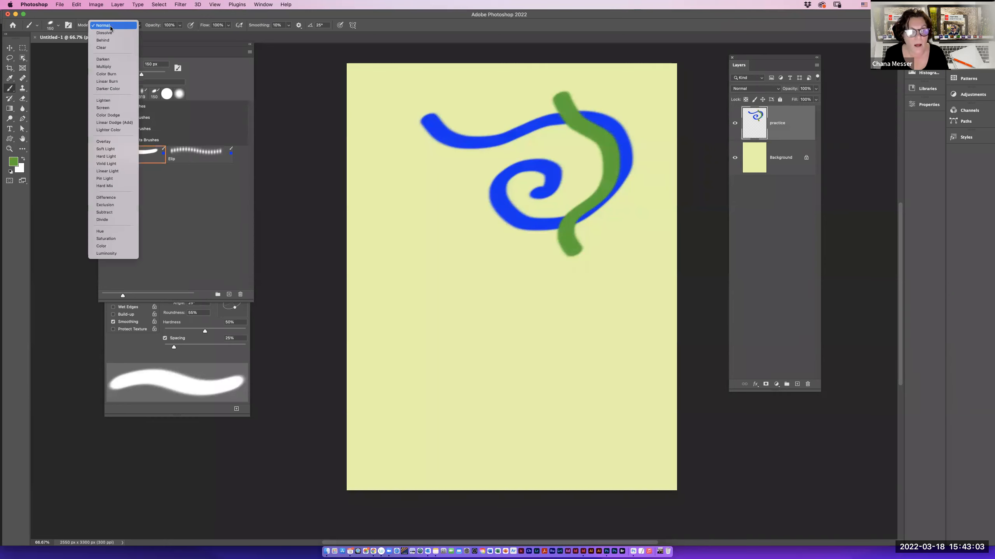
left_click(114, 141)
mouse_move(497, 96)
left_mouse_down()
mouse_move(500, 163)
mouse_move(464, 199)
mouse_move(470, 224)
mouse_move(488, 233)
mouse_move(519, 217)
mouse_move(535, 180)
mouse_move(577, 179)
left_mouse_up()
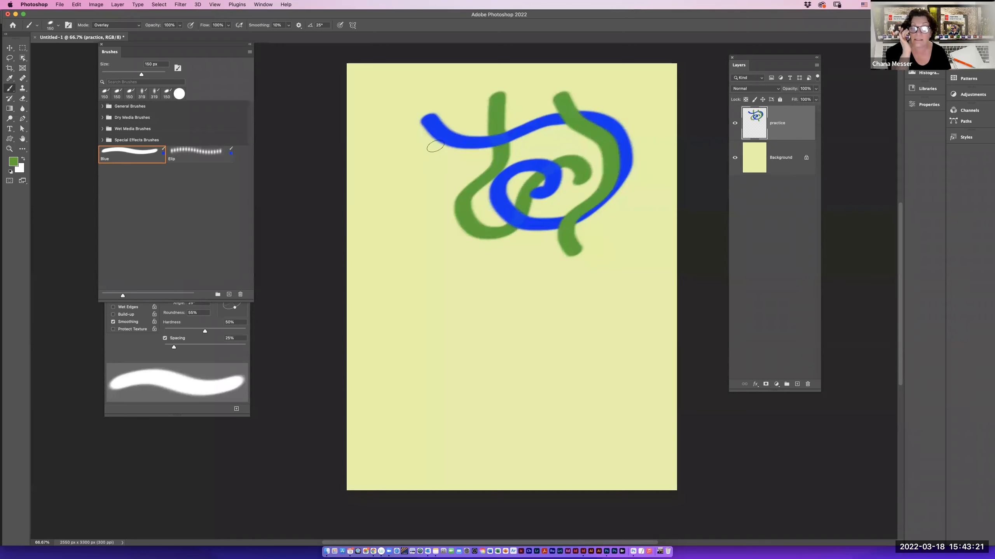
Set the brush blending mode to Difference and paint a short curved green stroke over the start of the blue line.
left_click(122, 25)
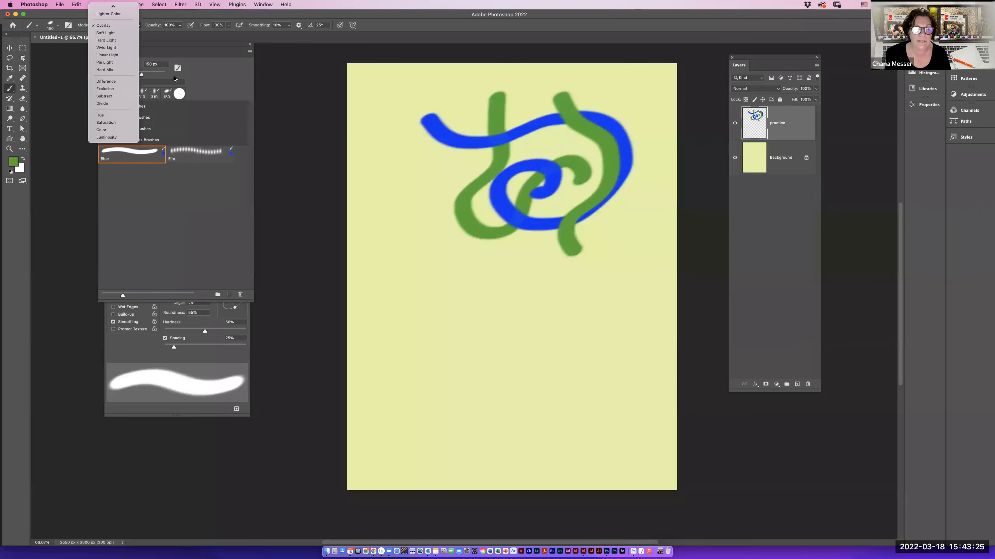
left_click(106, 81)
mouse_move(459, 100)
left_mouse_down()
mouse_move(459, 134)
mouse_move(418, 171)
mouse_move(447, 171)
left_mouse_up()
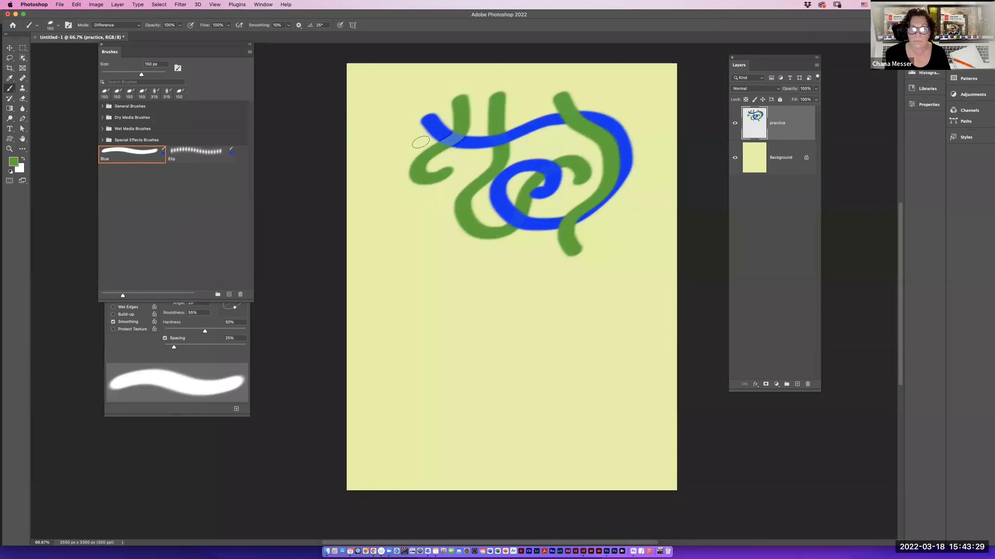
Set the foreground colour to red a92235 and paint looping Difference strokes over the blue and green ones.
left_click(14, 156)
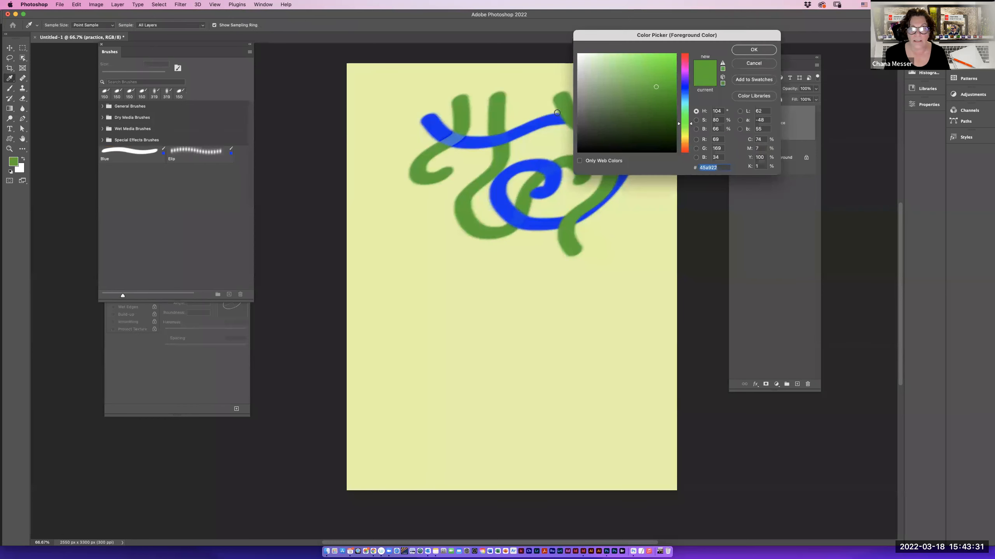
left_click(684, 56)
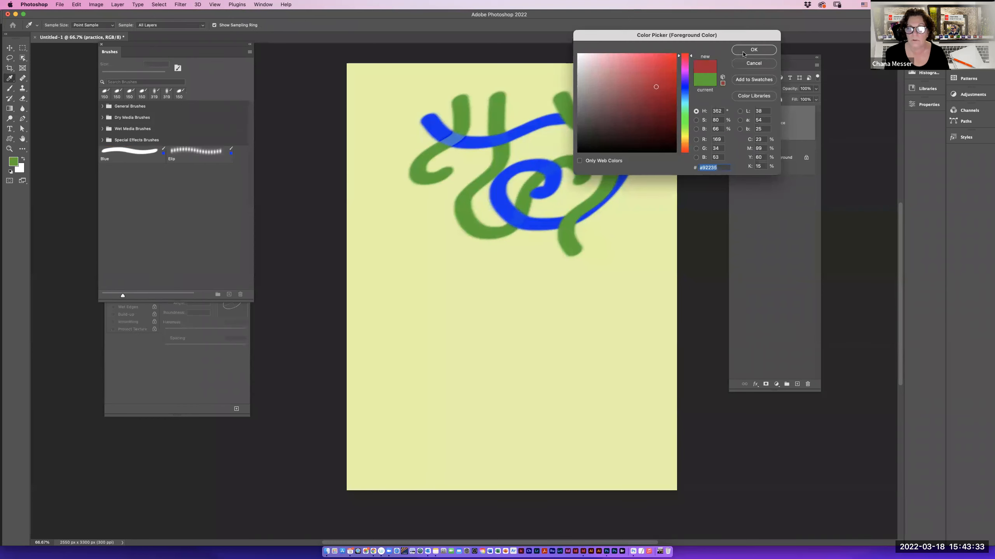
left_click(744, 53)
key("b")
mouse_move(535, 91)
left_mouse_down()
mouse_move(539, 124)
mouse_move(563, 144)
mouse_move(524, 173)
mouse_move(526, 221)
mouse_move(552, 222)
mouse_move(632, 176)
mouse_move(611, 132)
mouse_move(567, 152)
left_mouse_up()
mouse_move(513, 143)
left_mouse_down()
mouse_move(494, 164)
mouse_move(467, 165)
left_mouse_up()
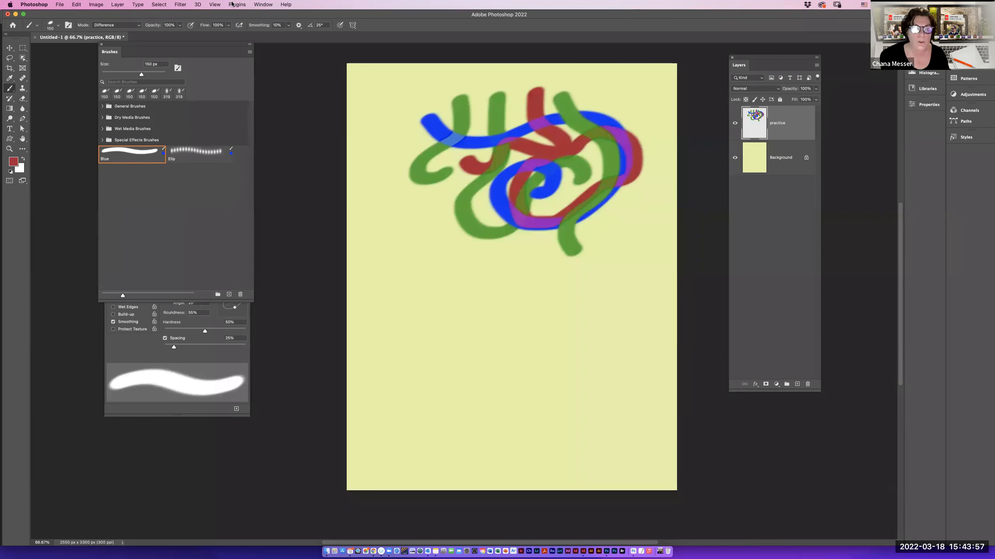
Move the Brushes panel clear of the brush options, set the mode to Overlay, and paint a curved red stroke over the existing ones.
left_click_drag(129, 53, 130, 105)
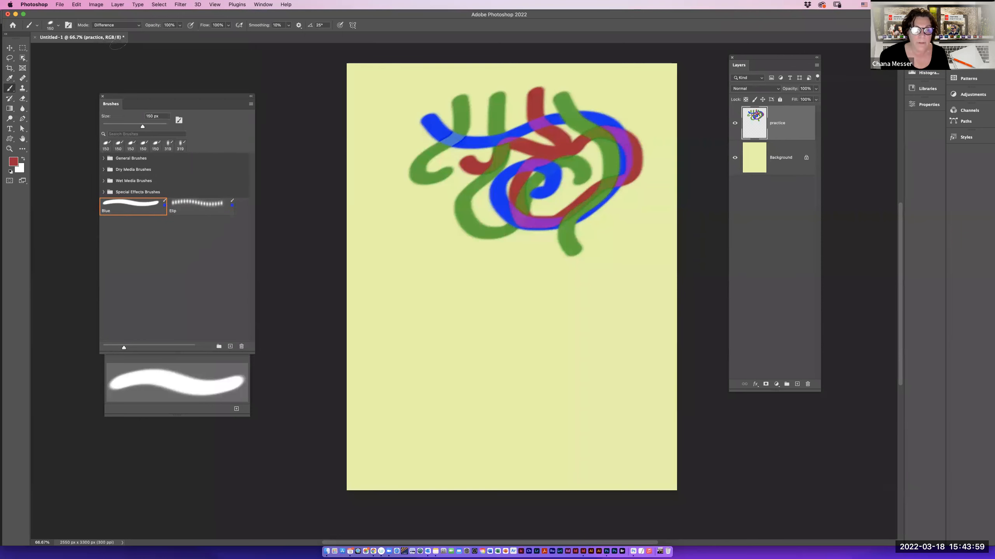
left_click(117, 25)
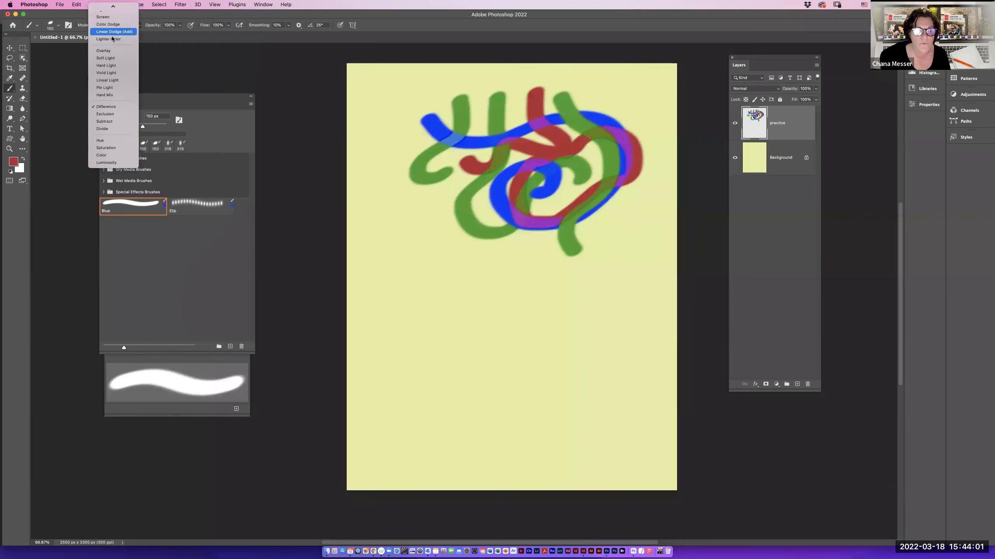
left_click(112, 50)
mouse_move(424, 94)
left_mouse_down()
mouse_move(439, 119)
mouse_move(489, 147)
mouse_move(493, 168)
mouse_move(451, 206)
mouse_move(465, 229)
mouse_move(492, 213)
left_mouse_up()
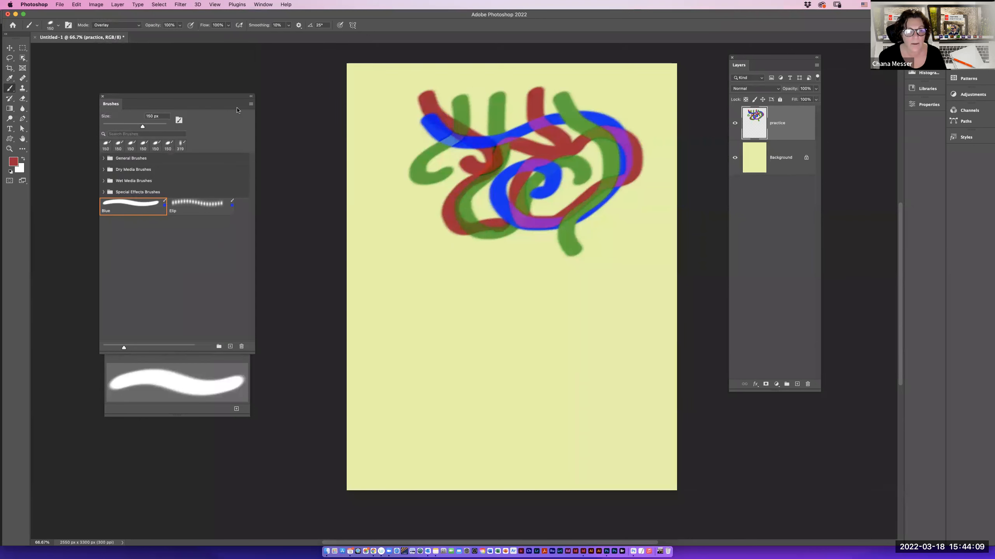
Save the current brush as a new preset named "Red Ovelay", including its size, tool settings and colour.
left_click(251, 104)
left_click(282, 108)
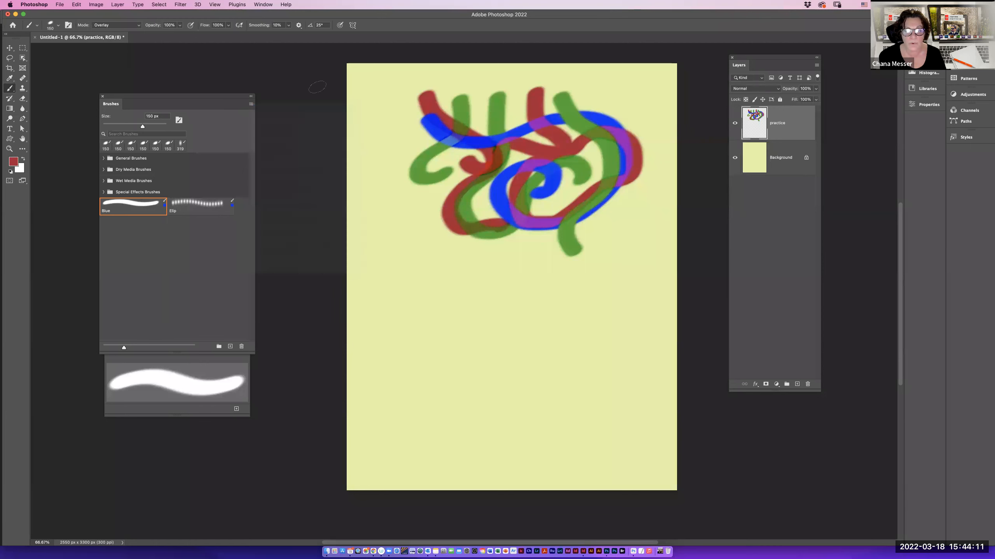
type("Red Ov")
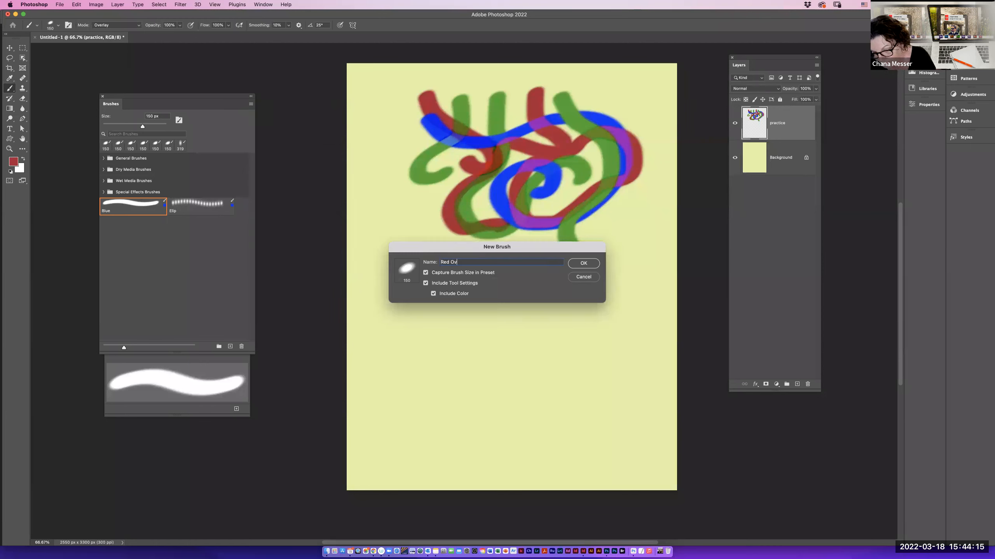
type("elay")
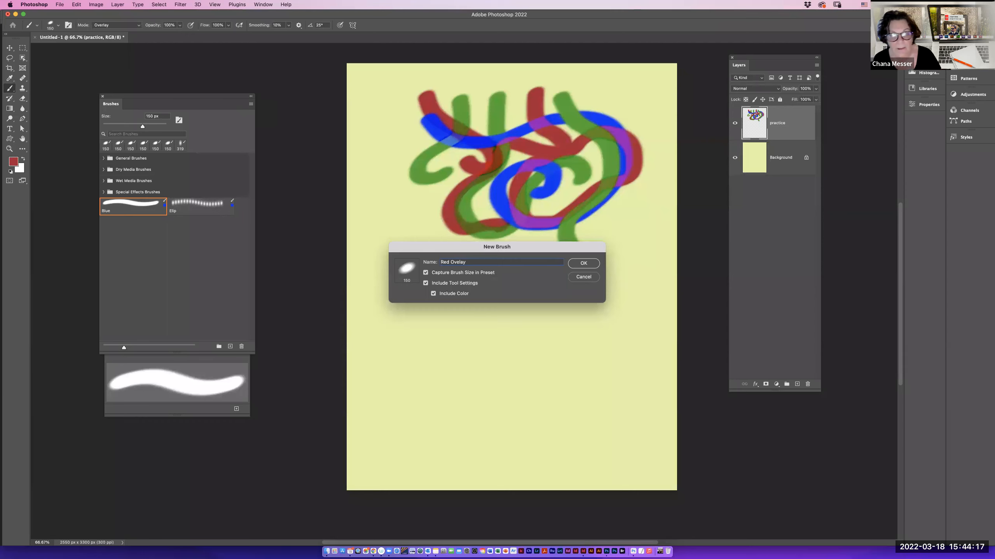
left_click(582, 264)
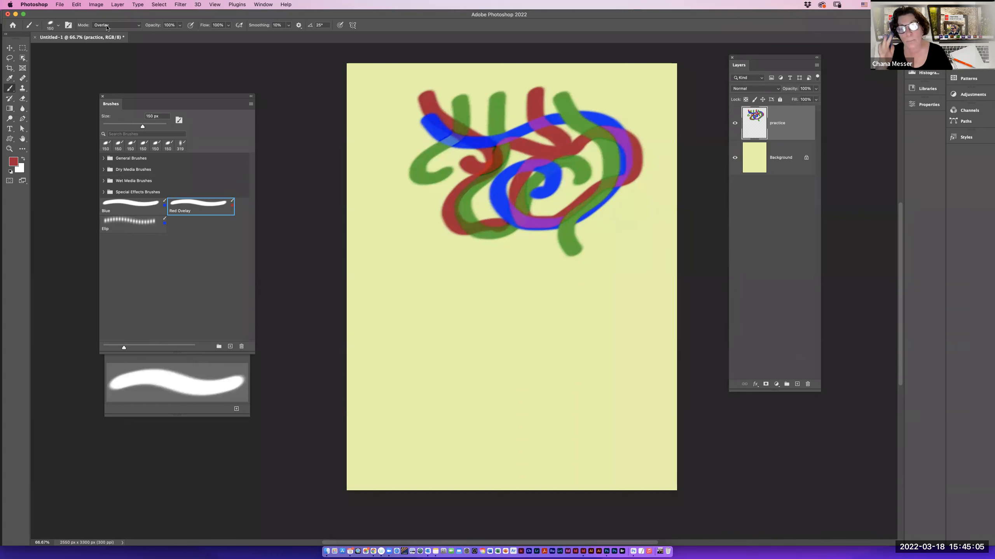
Add a layer mask to the practice layer and paint black on it in Normal mode to hide the strokes' lower edge.
scroll(393, 101, "left", 2)
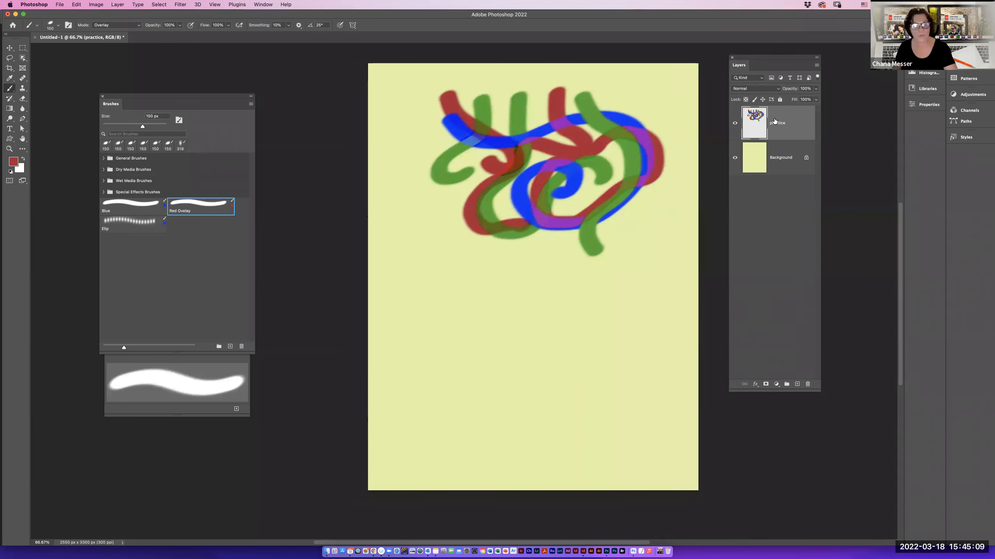
left_click(764, 384)
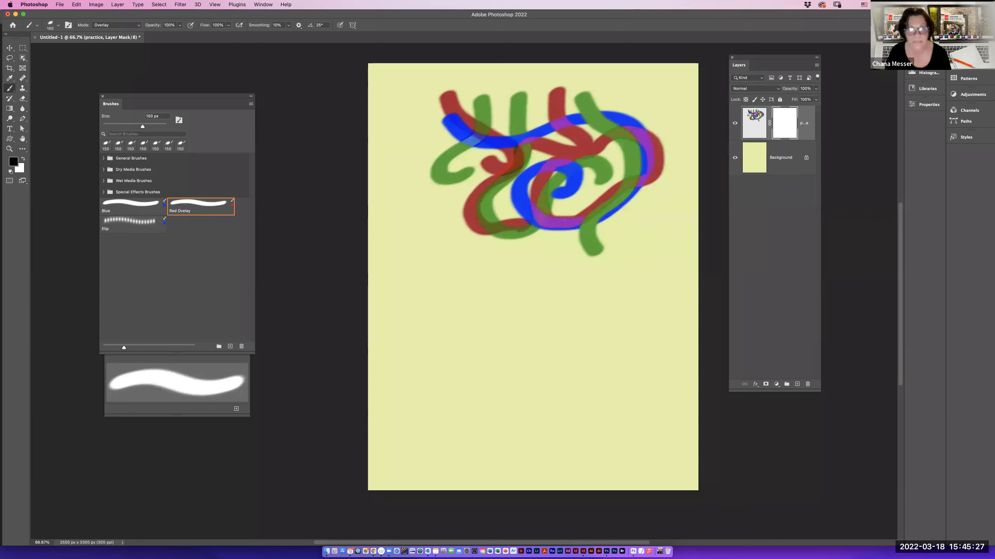
left_click(114, 26)
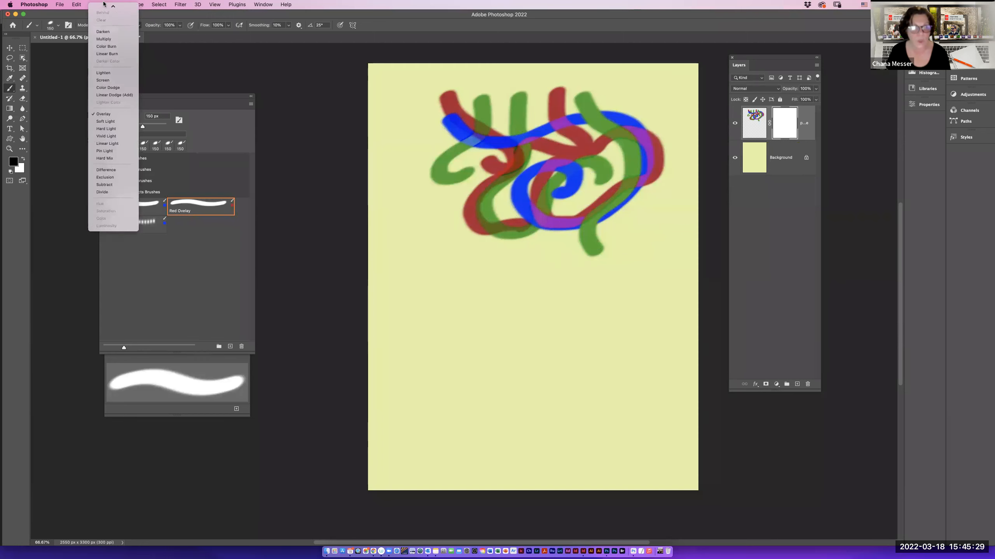
key("Return")
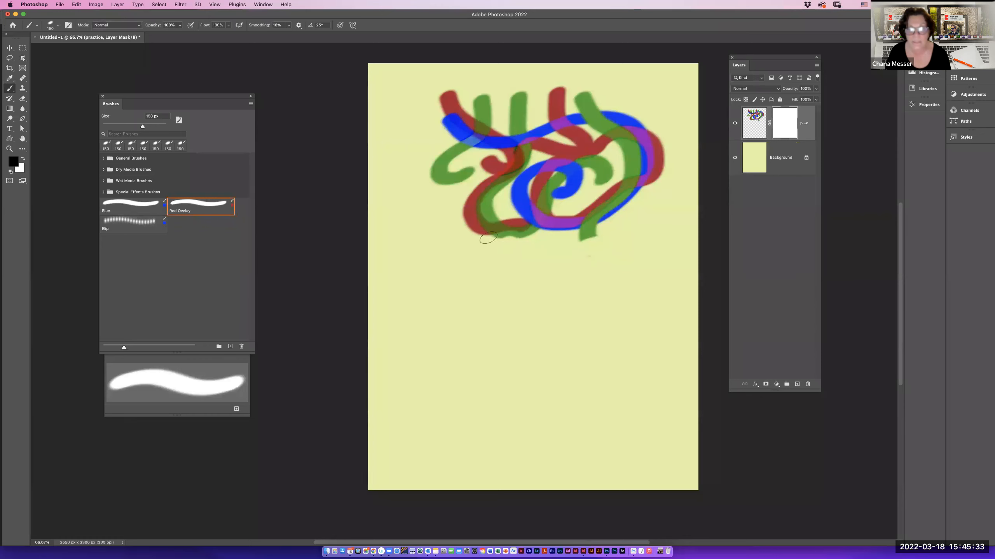
mouse_move(513, 229)
left_mouse_down()
mouse_move(590, 225)
mouse_move(605, 242)
mouse_move(583, 228)
mouse_move(510, 236)
left_mouse_up()
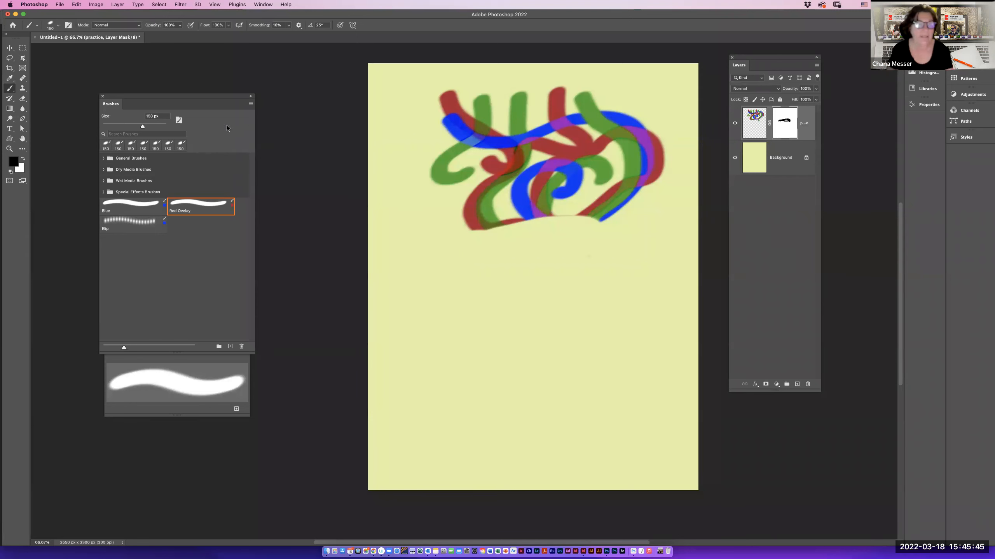
Try to apply black-to-white gradients in Soft Light mode upward across the practice layer's mask.
left_click(10, 109)
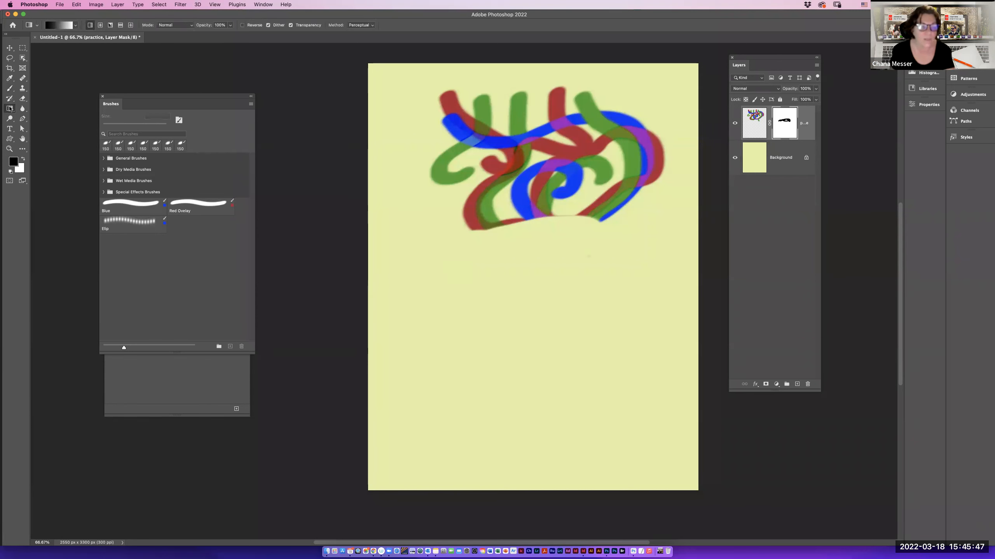
left_click(179, 26)
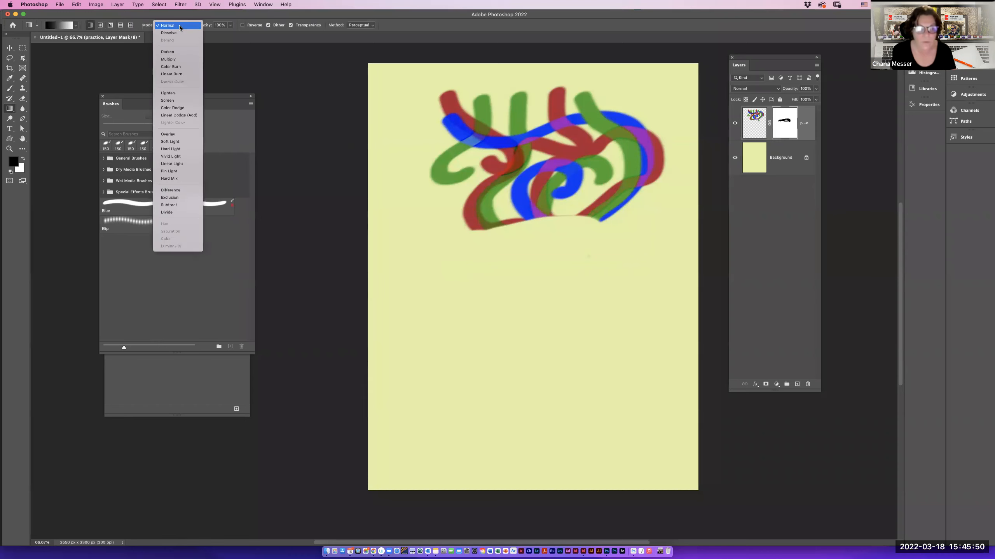
left_click(183, 140)
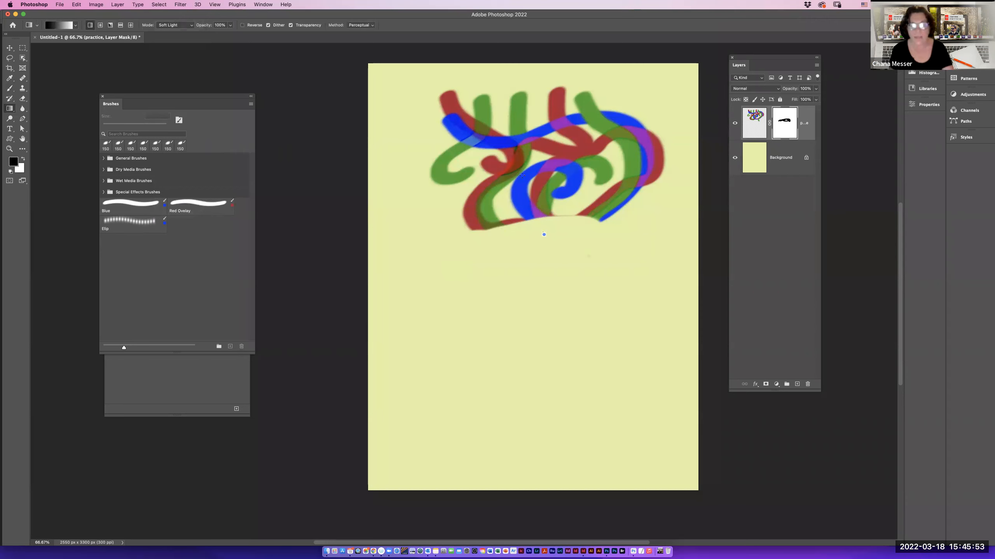
left_click_drag(514, 106, 515, 106)
left_click_drag(551, 252, 552, 73)
left_click_drag(547, 223, 547, 91)
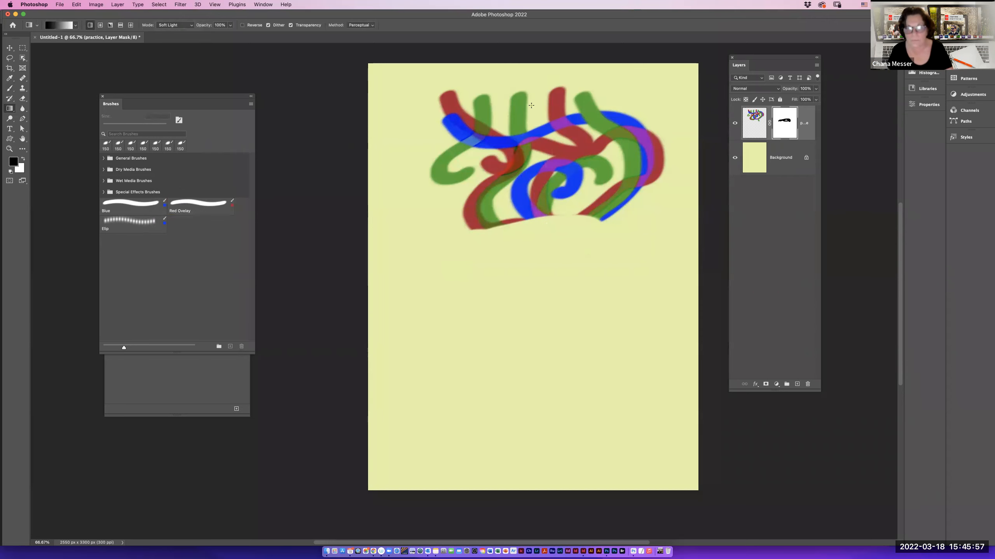
Set the gradient mode to Normal and draw a black-to-white gradient upward on the mask to fade the strokes' lower part.
left_click(177, 27)
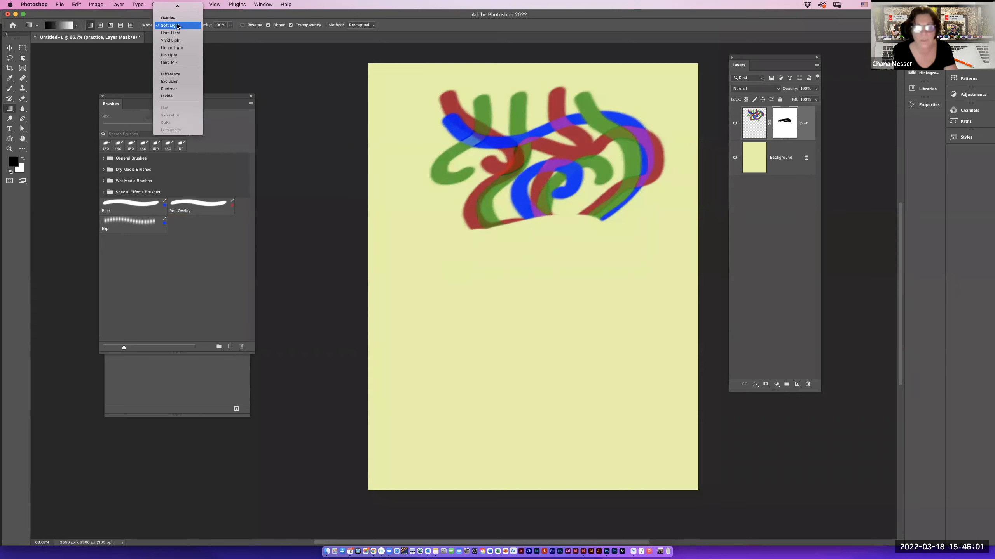
left_click(178, 8)
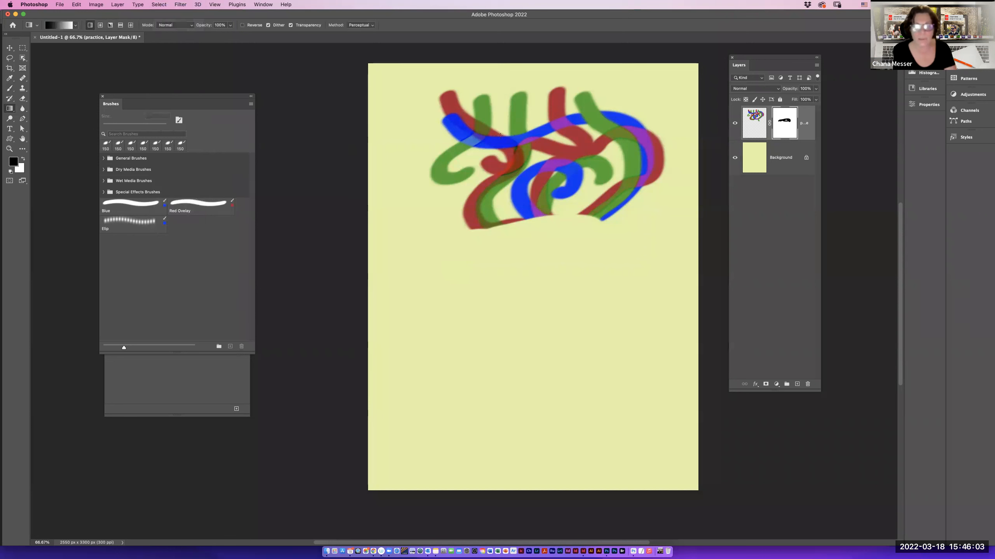
left_click_drag(544, 267, 541, 192)
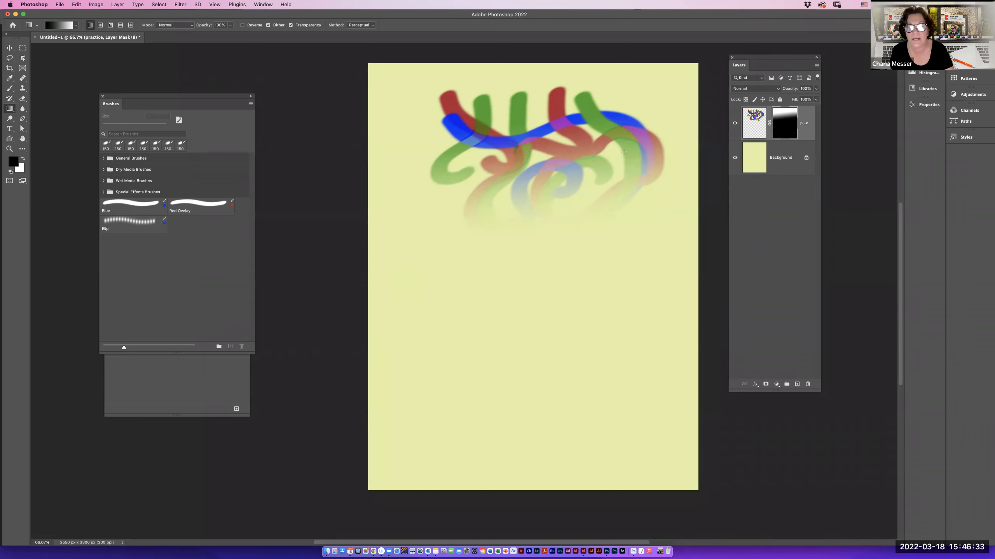
Preview layer blending modes such as Linear Light on the practice layer's artwork, keeping Normal.
left_click(755, 126)
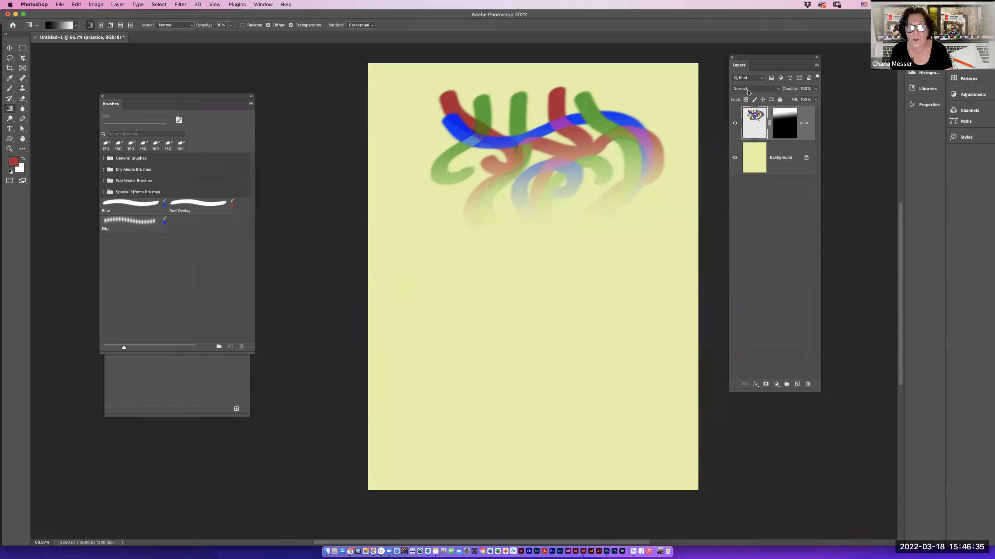
left_click(752, 88)
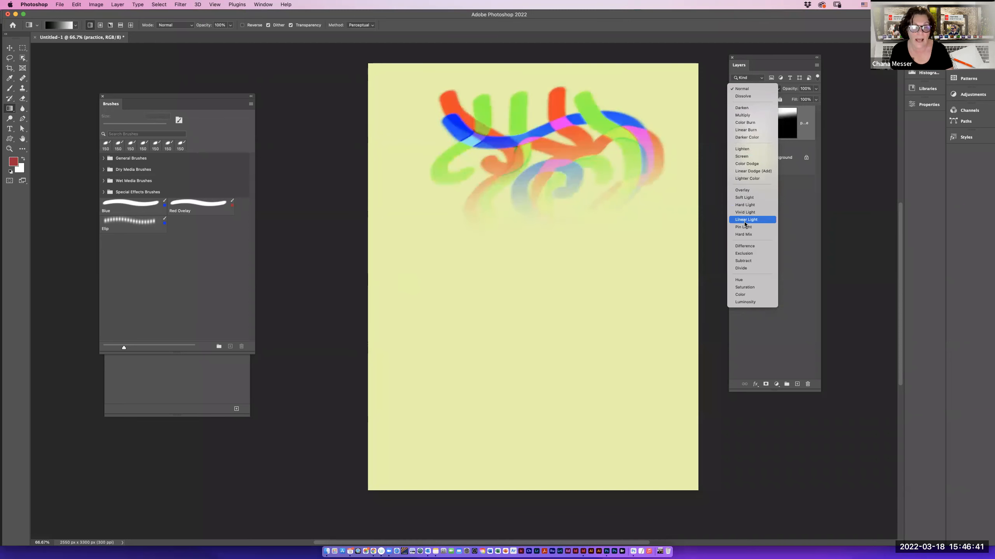
left_click(683, 91)
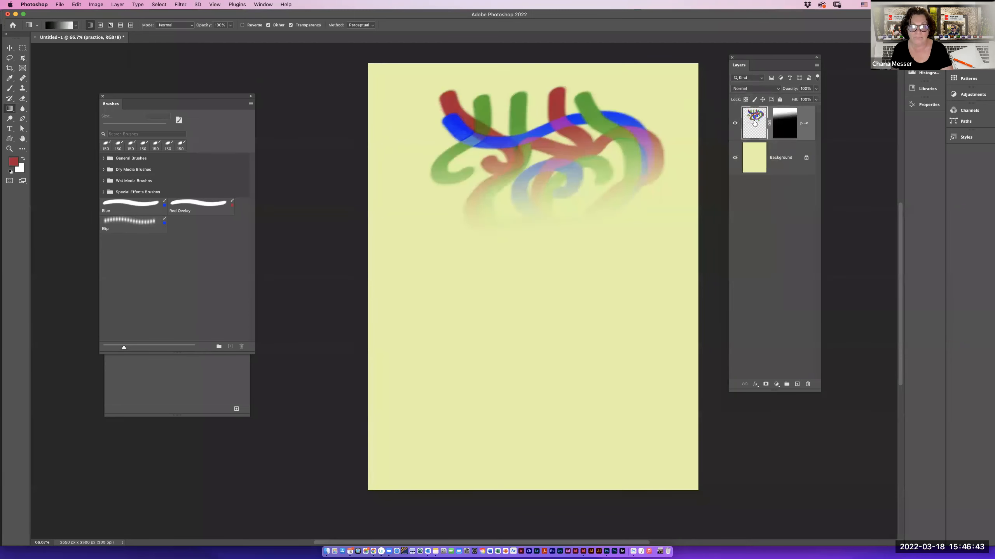
Select and delete all of the painted artwork on the practice layer, and clear the selection.
key("super+a")
key("BackSpace")
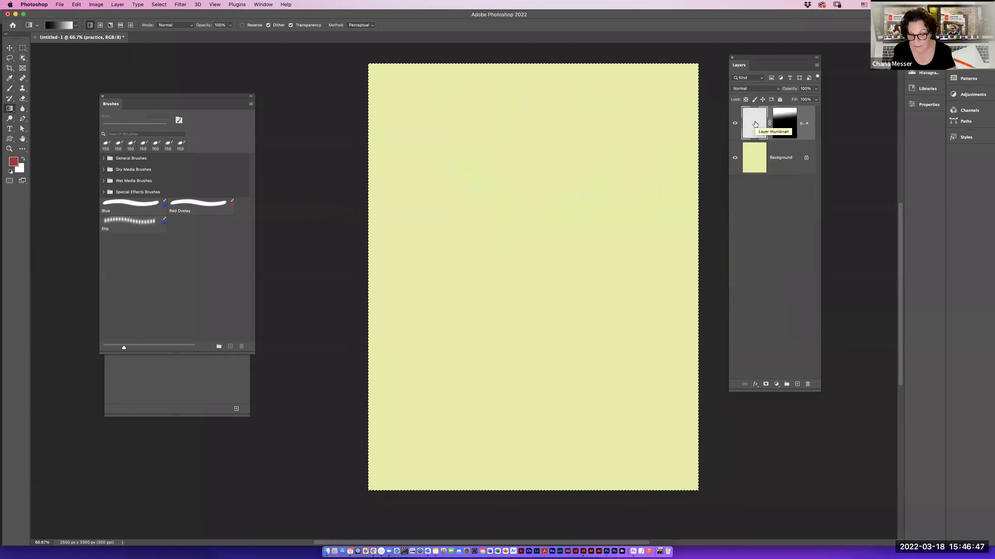
key("super+d")
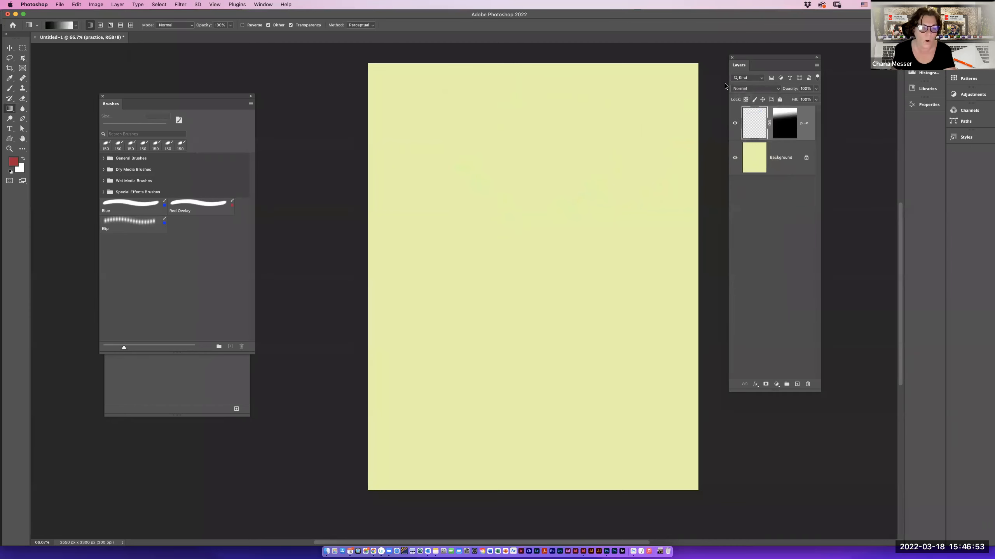
Choose the Soft Round brush from General Brushes, then shrink and move the brush list to uncover the Brush Settings.
left_click(134, 159)
left_click(103, 158)
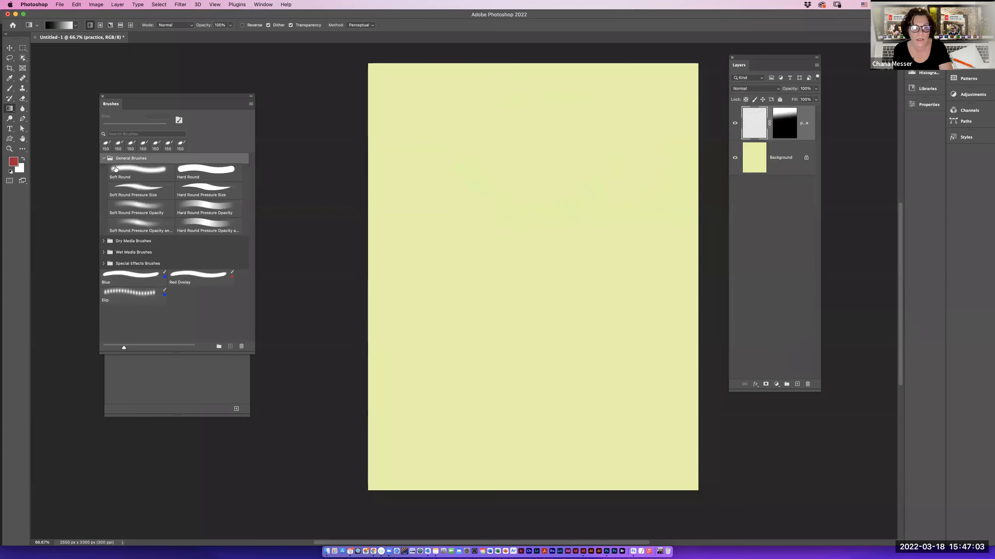
left_click(132, 171)
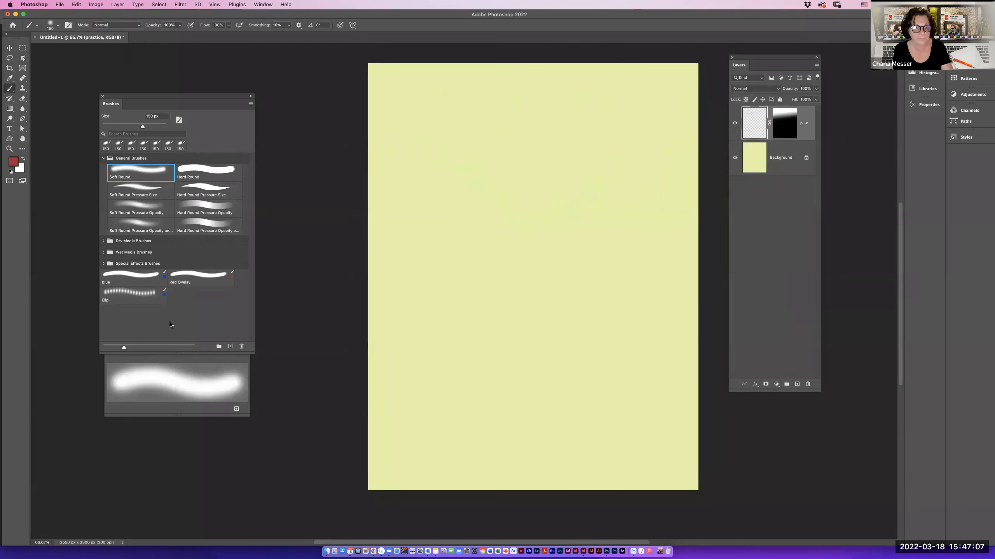
left_click(104, 158)
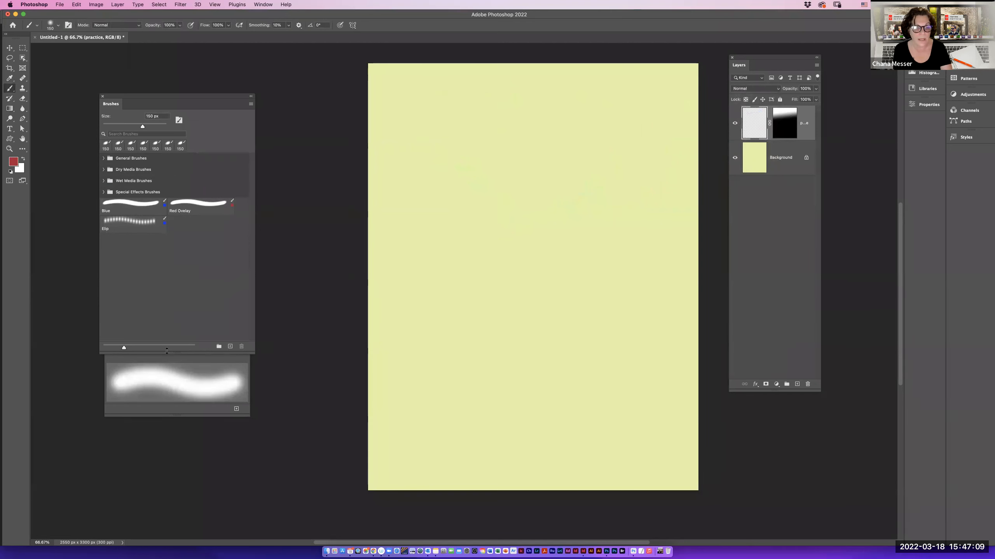
left_click_drag(175, 354, 164, 199)
mouse_move(154, 96)
left_mouse_down()
mouse_move(238, 41)
mouse_move(180, 61)
left_mouse_up()
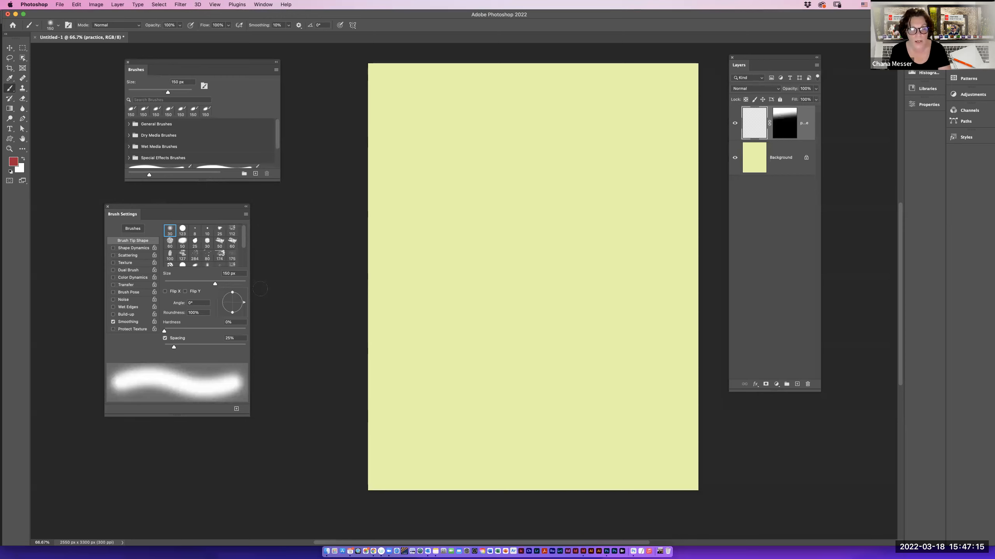
Set the brush tip to 24% roundness and 90% spacing, and enable Shape Dynamics with 25% size jitter.
left_click_drag(233, 293, 233, 301)
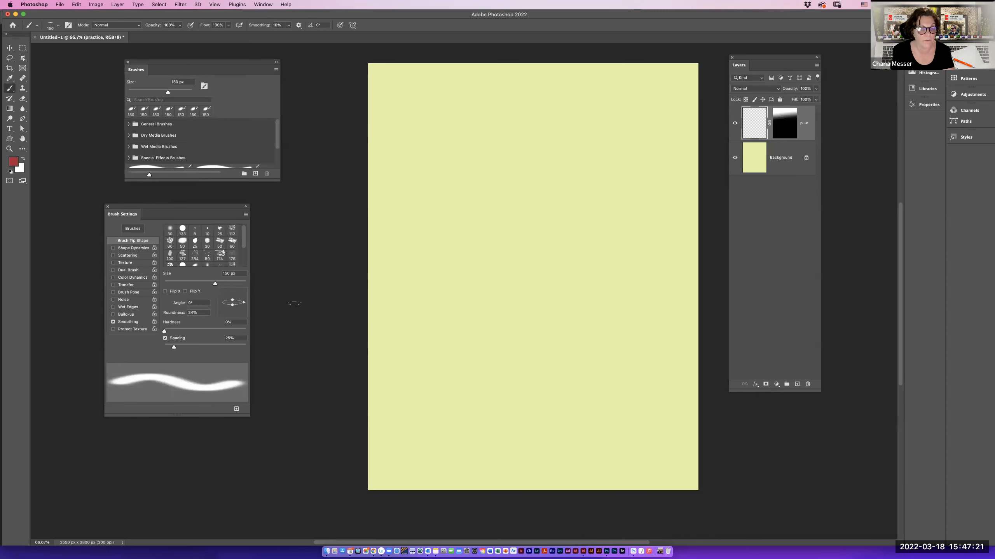
left_click_drag(174, 347, 200, 348)
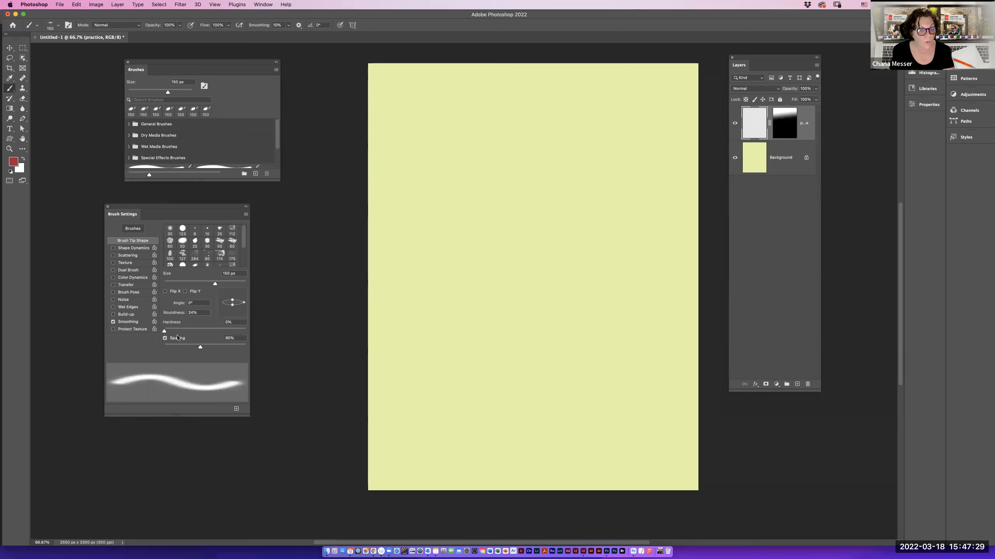
left_click(129, 248)
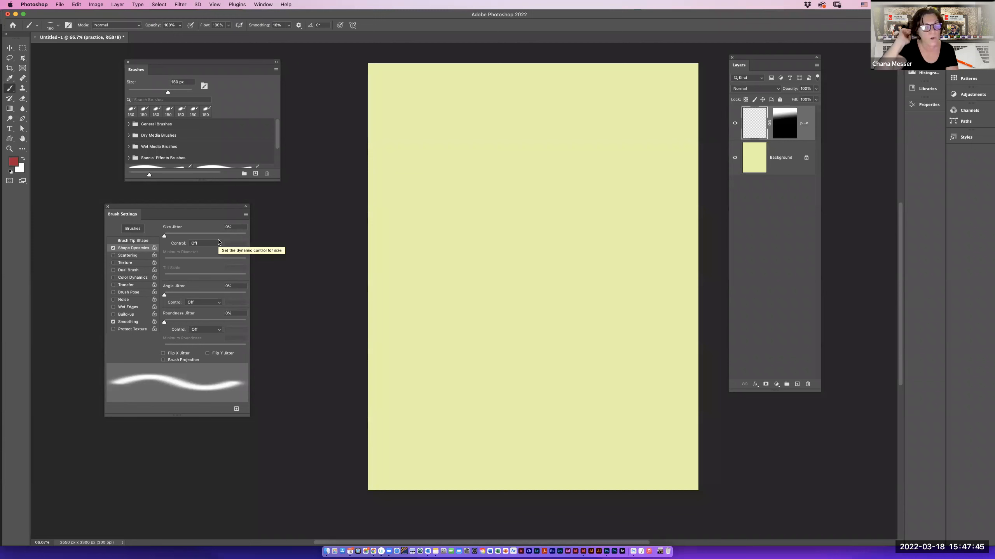
left_click_drag(164, 236, 185, 237)
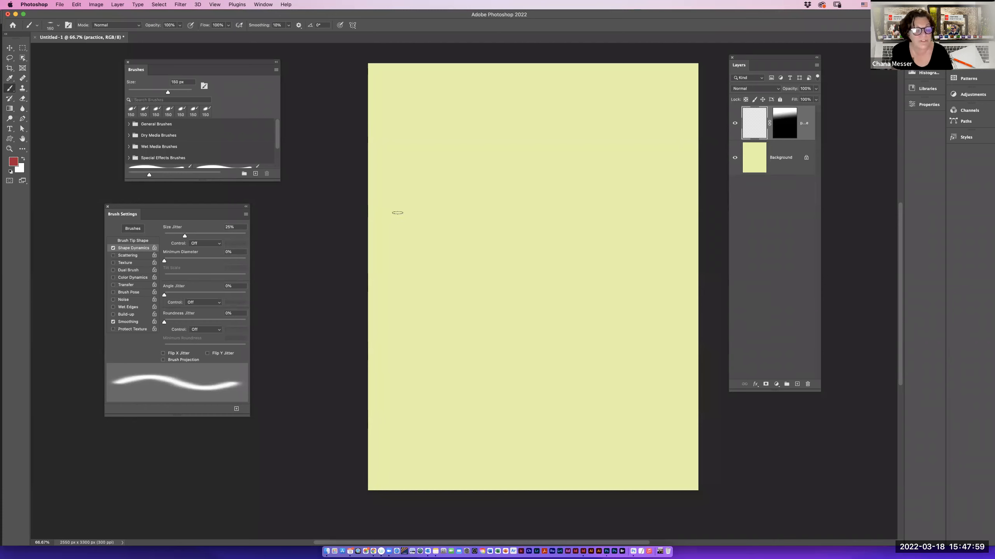
Save the brush as a new preset named "Random dots" and paint two wavy red test strokes across the upper canvas.
left_click(246, 214)
left_click(274, 219)
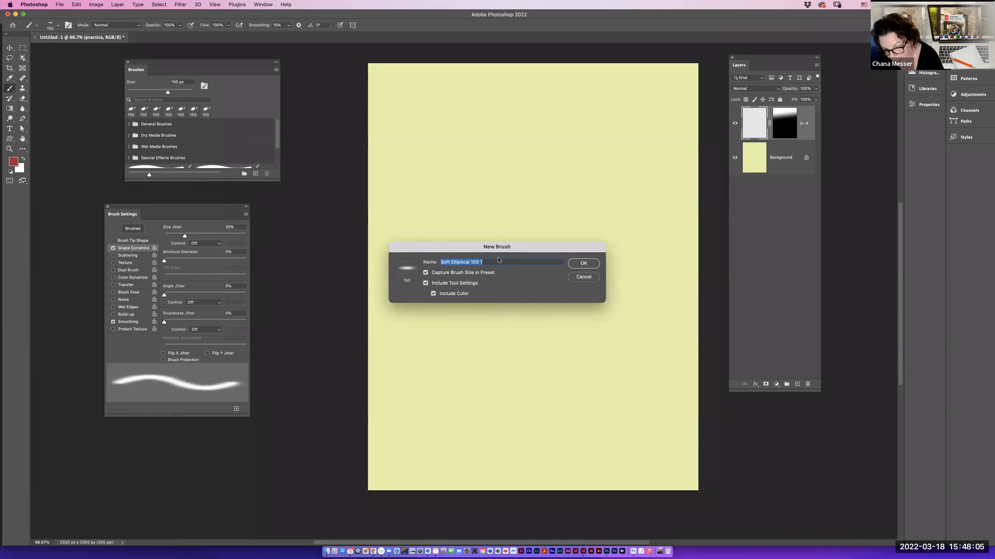
type("Random dots")
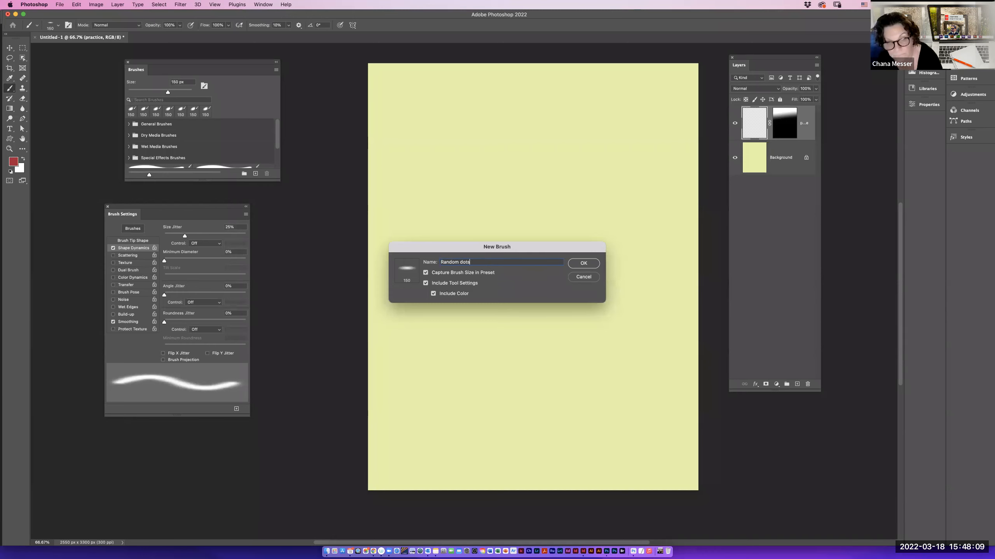
key("Return")
mouse_move(410, 102)
left_mouse_down()
mouse_move(426, 116)
mouse_move(479, 124)
mouse_move(533, 100)
mouse_move(625, 100)
mouse_move(635, 116)
mouse_move(596, 138)
mouse_move(533, 121)
mouse_move(479, 142)
mouse_move(411, 141)
left_mouse_up()
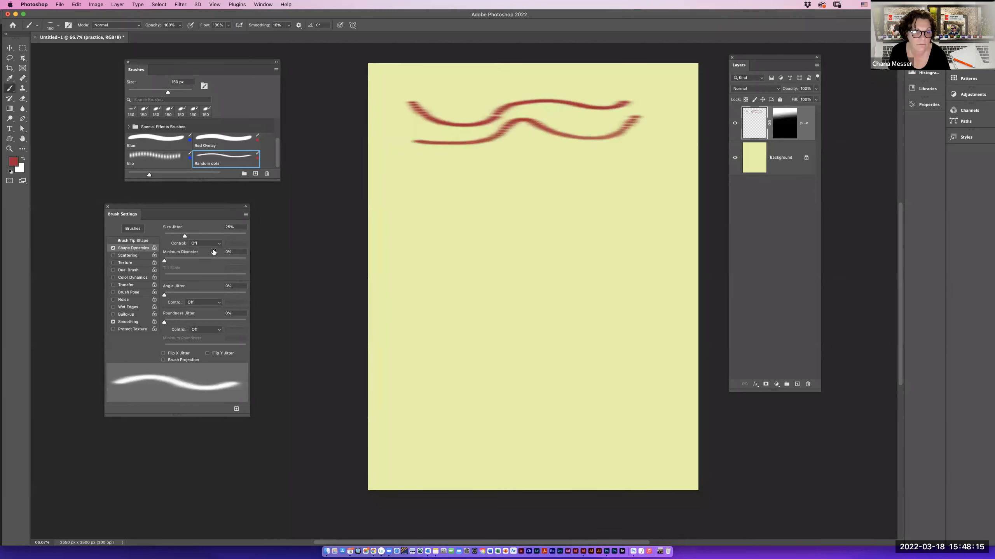
Widen the brush tip spacing to 188% and paint wavy dashed test strokes below the first two.
left_click(129, 240)
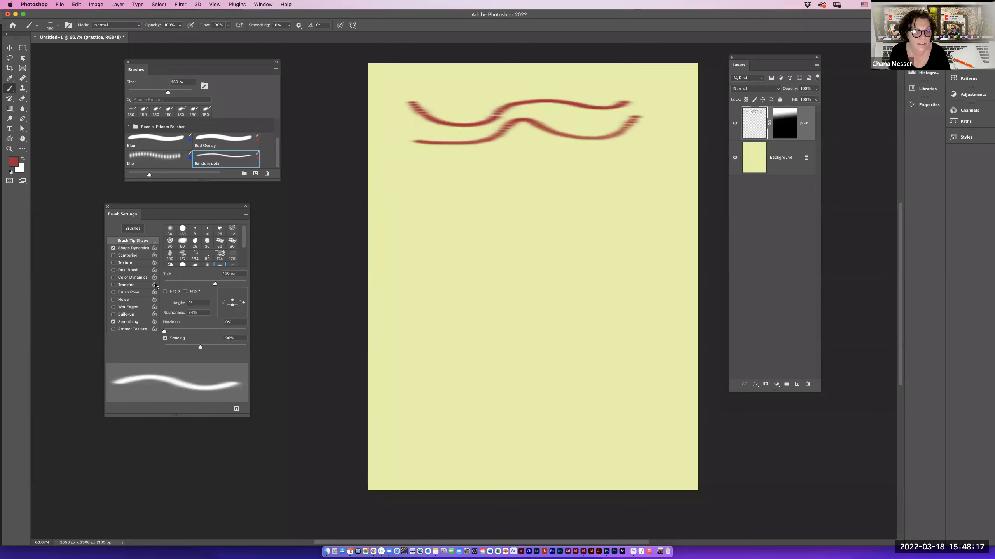
left_click_drag(203, 349, 236, 348)
mouse_move(421, 157)
left_mouse_down()
mouse_move(460, 171)
mouse_move(541, 160)
mouse_move(590, 170)
mouse_move(635, 153)
mouse_move(620, 185)
mouse_move(575, 189)
mouse_move(542, 176)
mouse_move(426, 206)
mouse_move(400, 199)
left_mouse_up()
left_click_drag(218, 349, 222, 347)
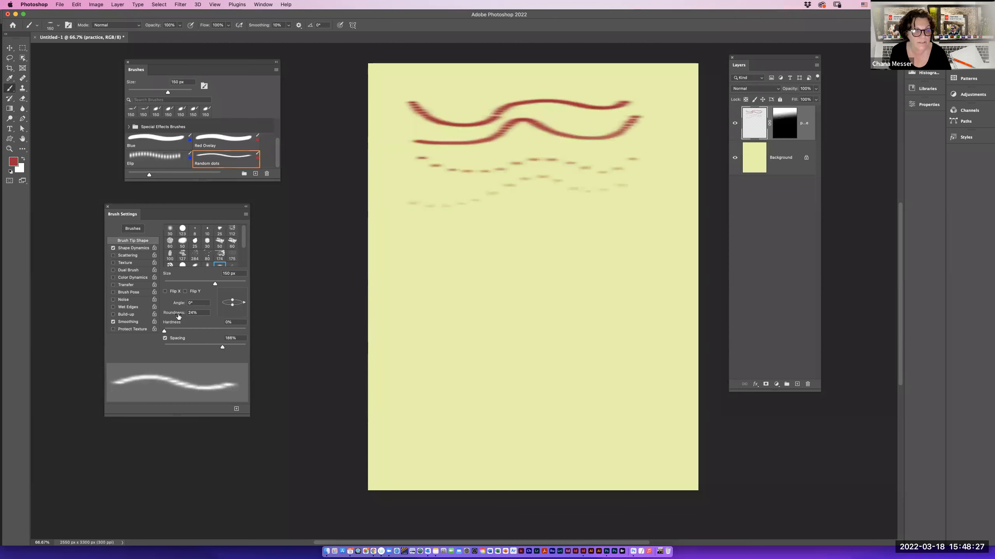
Set Shape Dynamics to 45% size jitter, 8% minimum diameter, 27% angle jitter, 7% roundness jitter and 24% minimum roundness, and paint a test stroke.
left_click(137, 249)
mouse_move(185, 236)
left_mouse_down()
mouse_move(217, 239)
mouse_move(202, 238)
mouse_move(173, 261)
mouse_move(182, 261)
left_mouse_up()
mouse_move(167, 296)
left_mouse_down()
mouse_move(186, 296)
mouse_move(174, 322)
mouse_move(159, 323)
mouse_move(198, 347)
left_mouse_up()
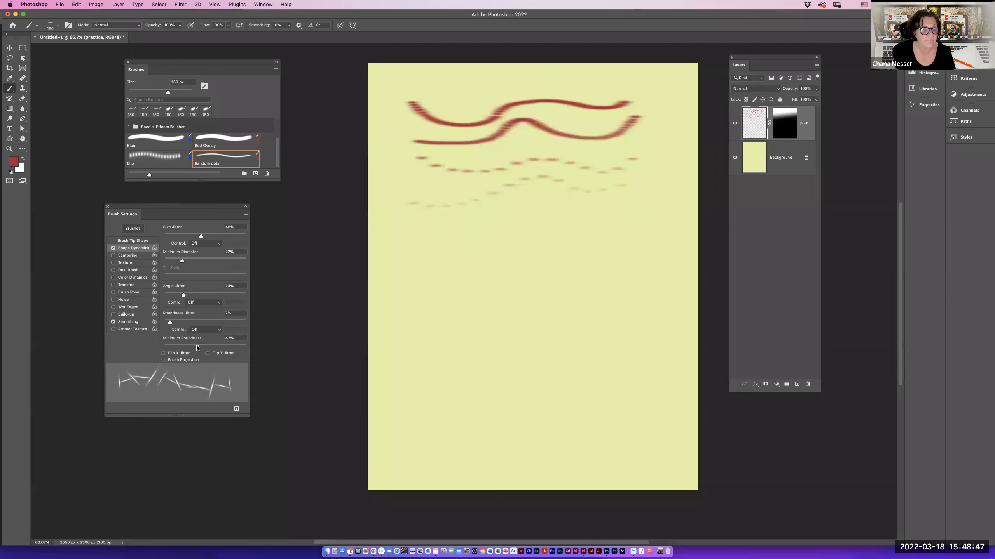
left_click_drag(197, 347, 183, 347)
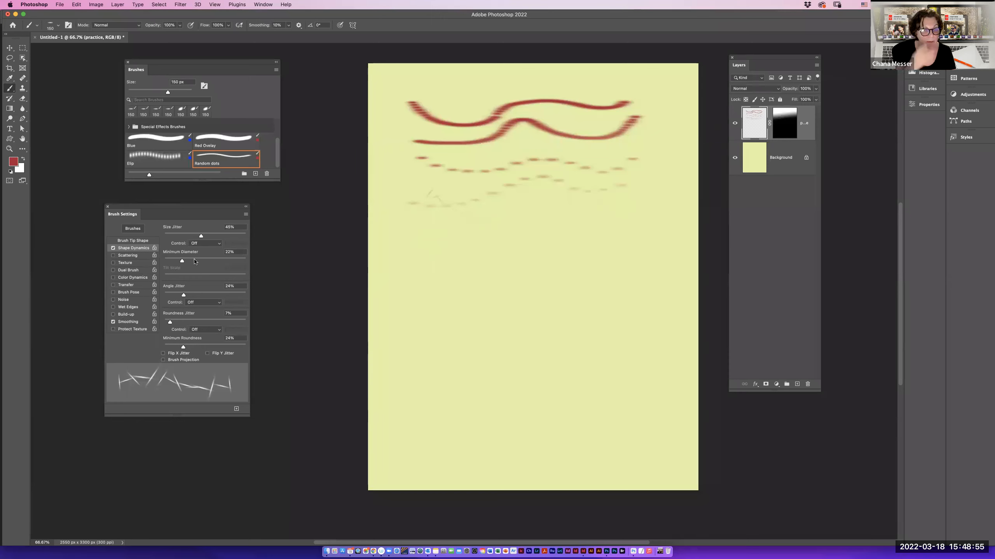
left_click_drag(182, 261, 170, 263)
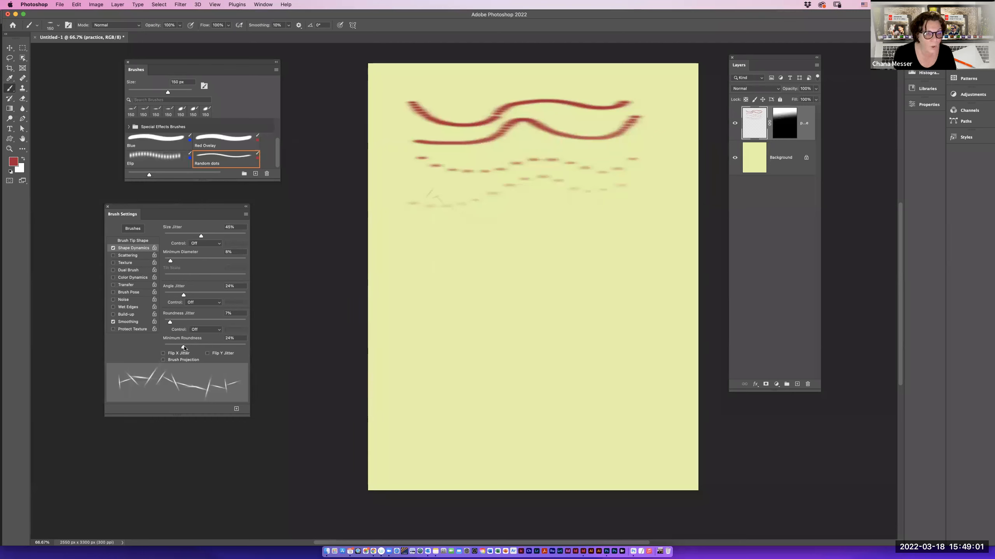
left_click_drag(185, 295, 186, 296)
mouse_move(442, 195)
left_mouse_down()
mouse_move(480, 215)
mouse_move(538, 194)
mouse_move(646, 188)
left_mouse_up()
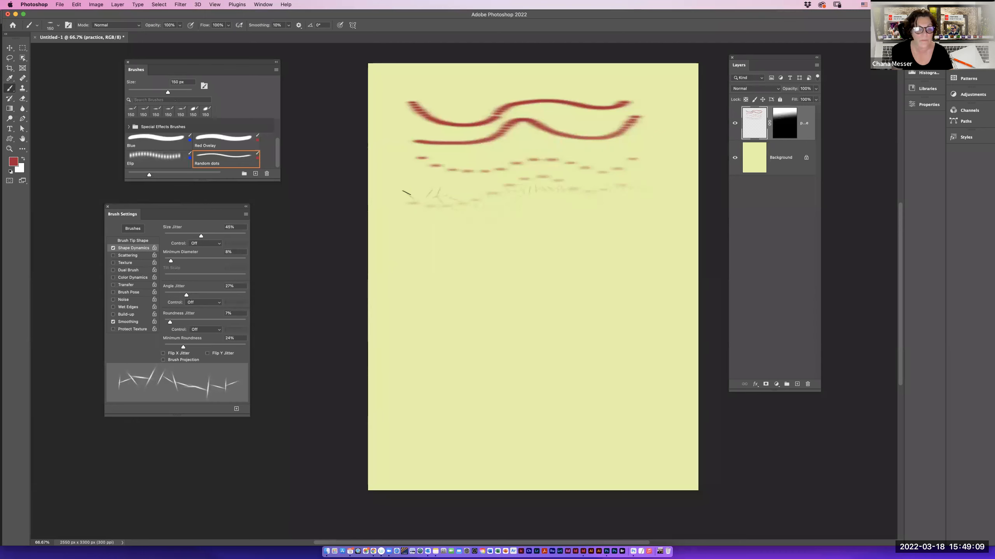
Enlarge the brush tip to 471 px and paint a stroke through the faded area below the dashes.
left_click(129, 240)
left_click_drag(216, 283, 214, 283)
left_click(234, 285)
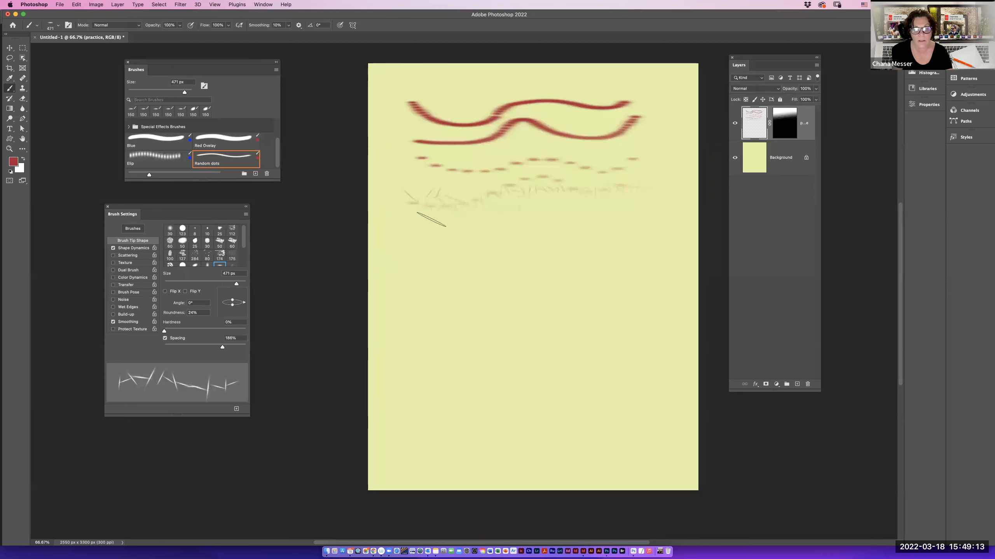
mouse_move(558, 223)
left_mouse_down()
mouse_move(489, 204)
mouse_move(527, 224)
mouse_move(614, 213)
mouse_move(565, 193)
mouse_move(550, 226)
mouse_move(517, 214)
left_mouse_up()
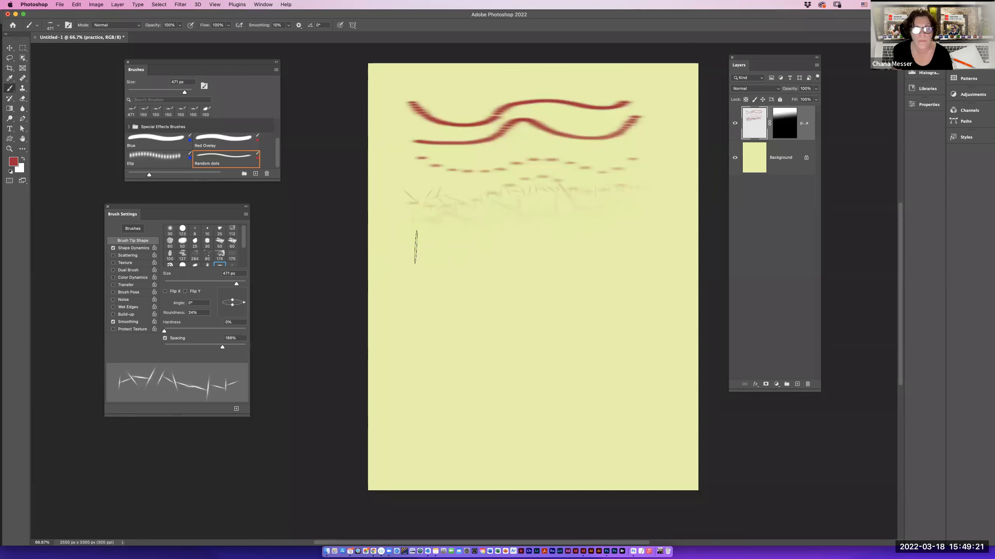
Turn off brush Smoothing and paint more scattered, grass-like strokes over the dashed lines.
left_click(112, 323)
mouse_move(467, 178)
left_mouse_down()
mouse_move(491, 182)
mouse_move(568, 159)
mouse_move(606, 168)
mouse_move(632, 190)
left_mouse_up()
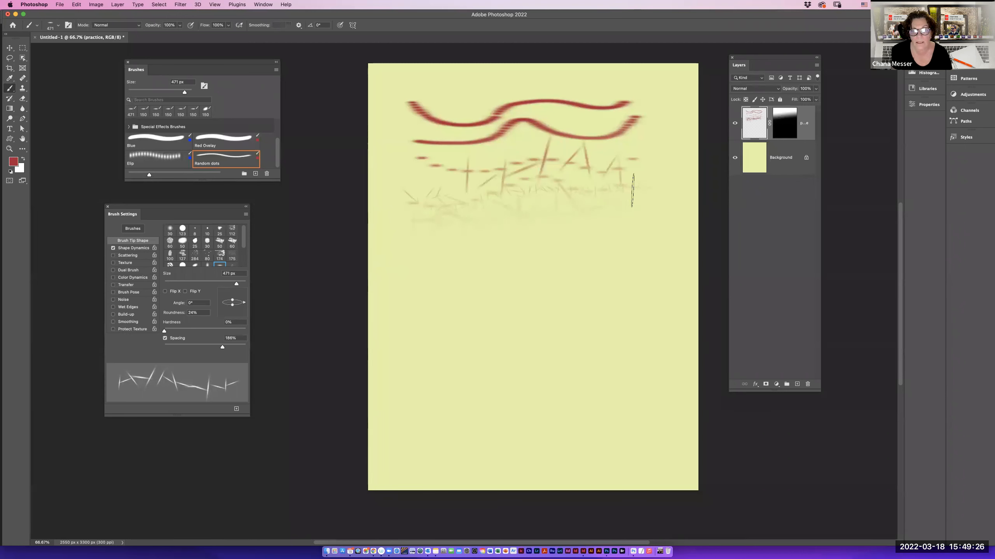
left_click(424, 182)
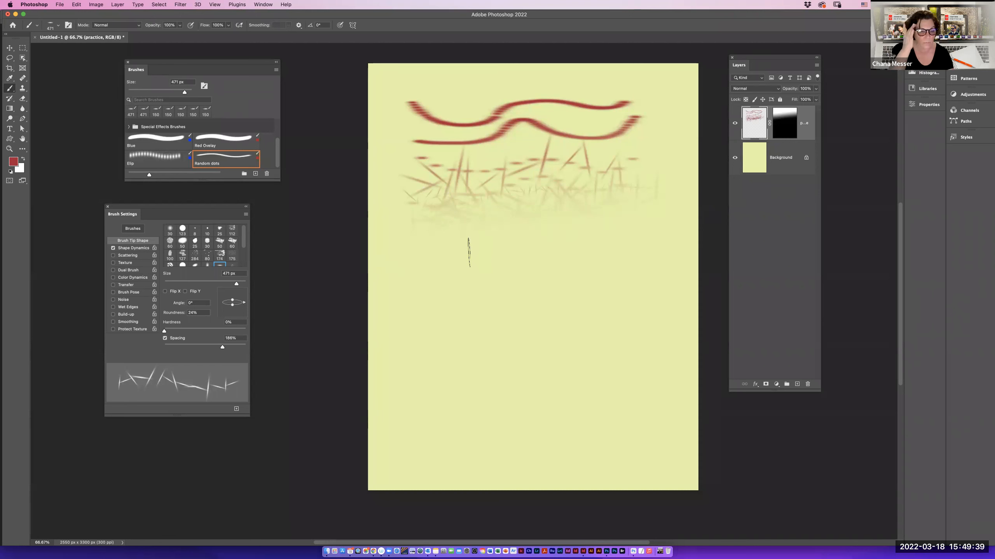
Save the 471 px brush as a new preset under its default name and extend the brush list to show all presets.
left_click(236, 409)
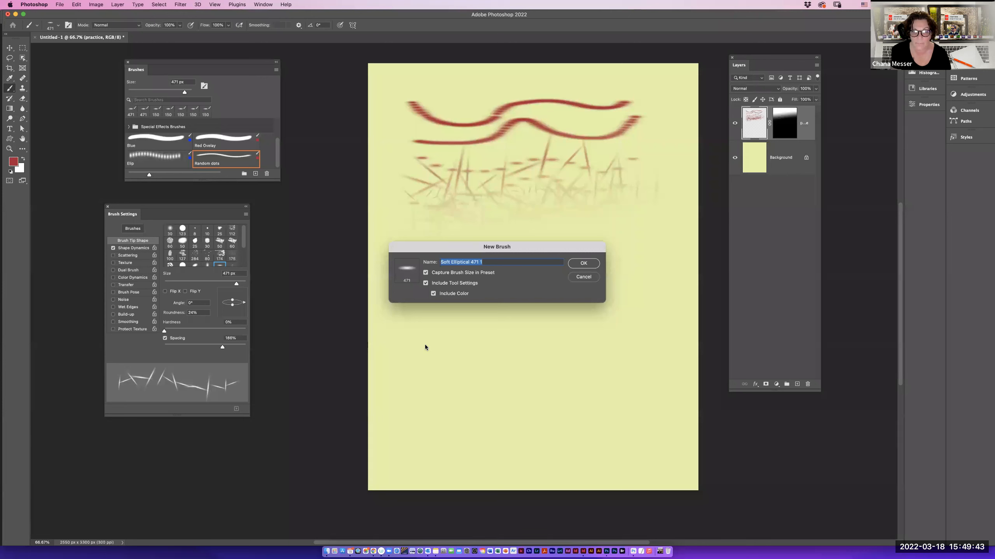
left_click(583, 264)
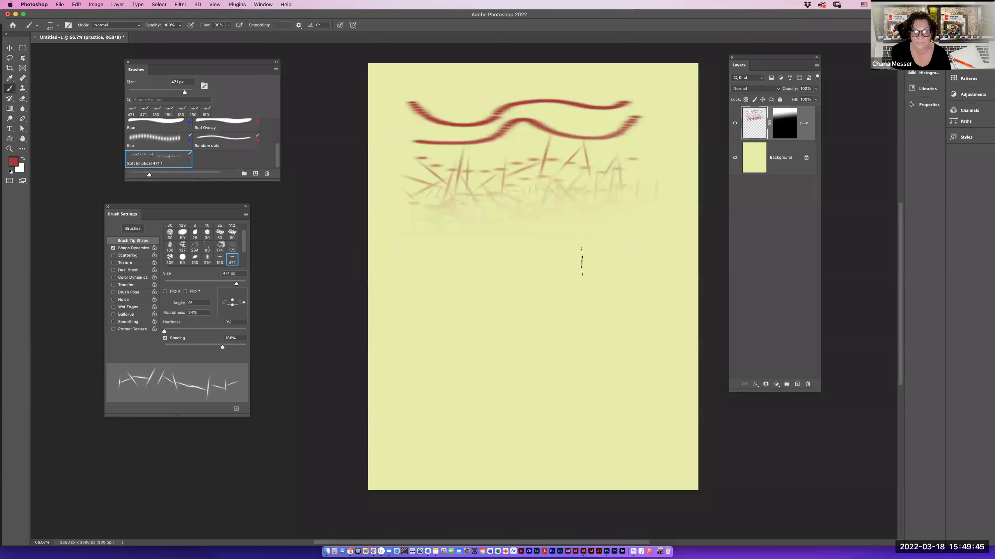
left_click_drag(219, 181, 225, 453)
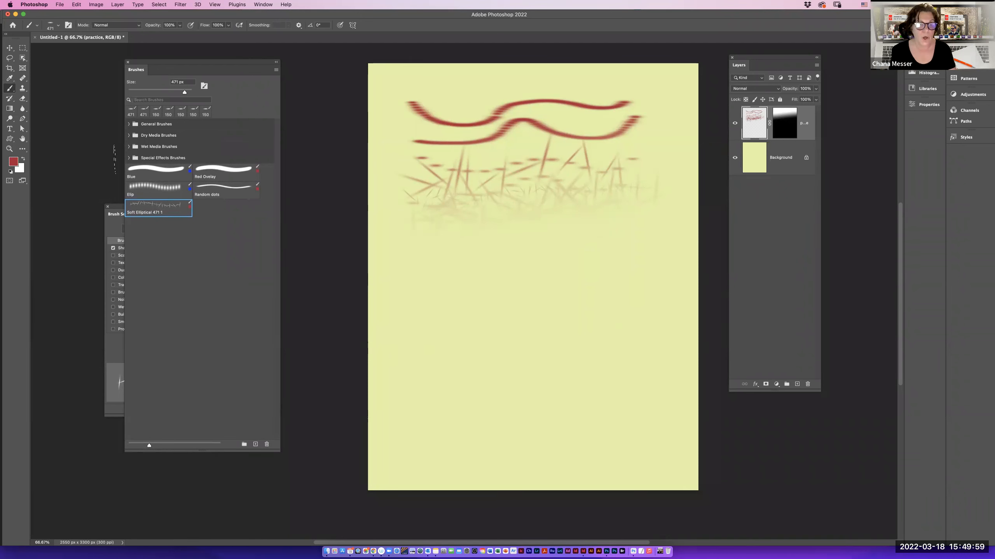
Group the five custom brush presets, from Blue to Soft Elliptical 471 1, as "simple brushes" and collapse the group.
left_click(163, 170)
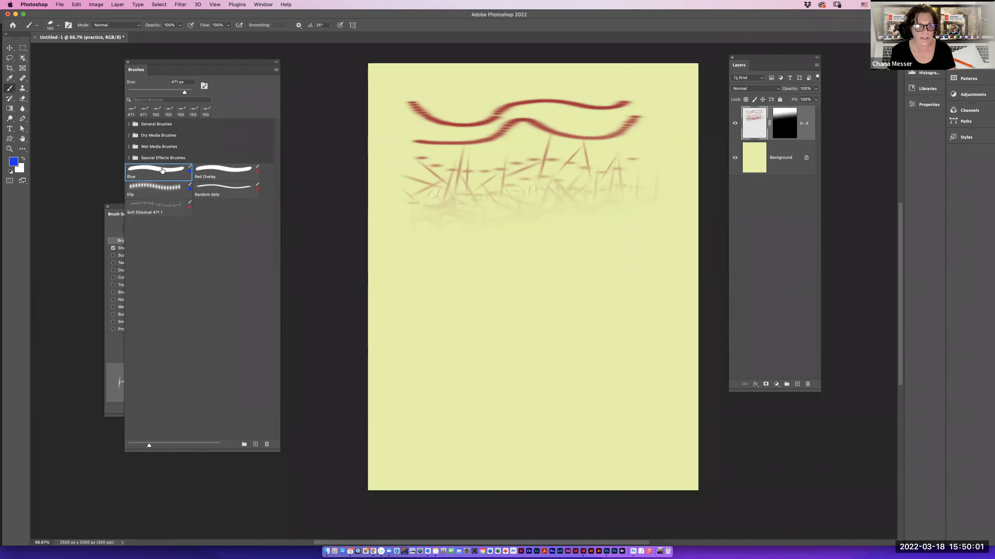
left_click(214, 189, "shift")
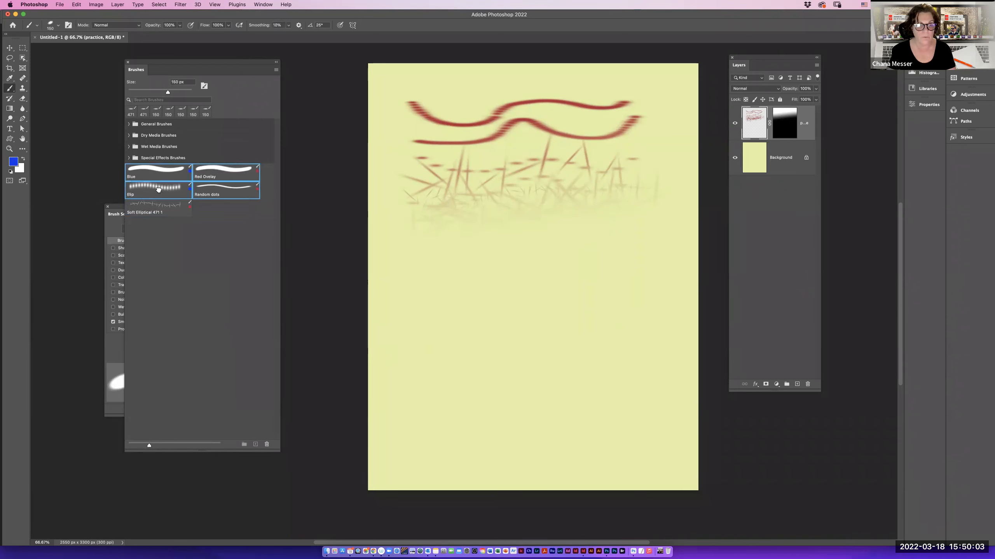
left_click(148, 206, "shift")
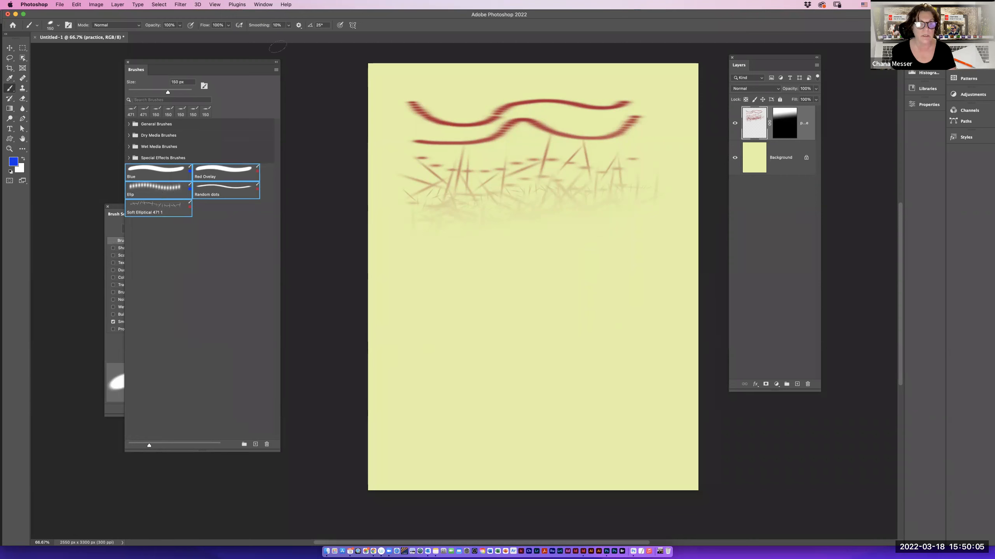
left_click(276, 71)
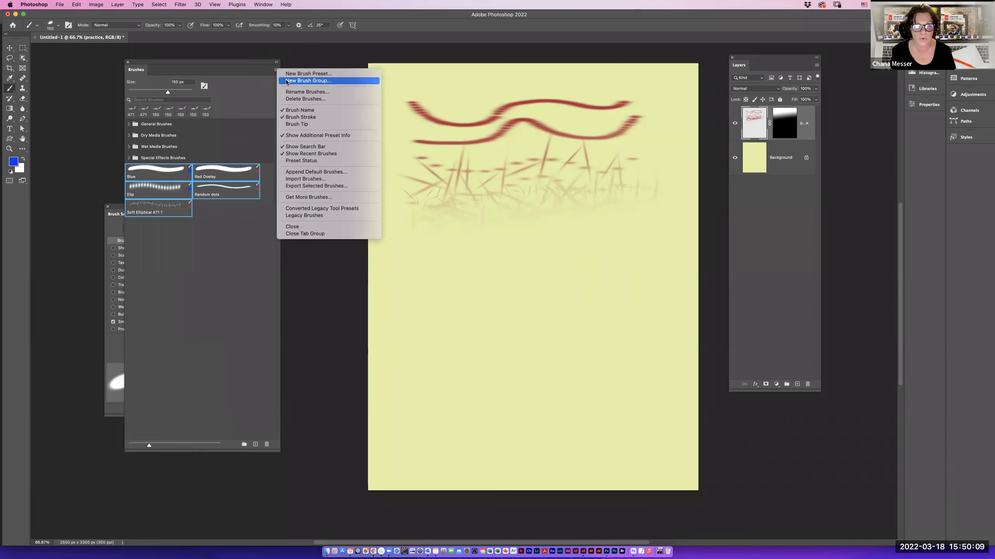
left_click(287, 81)
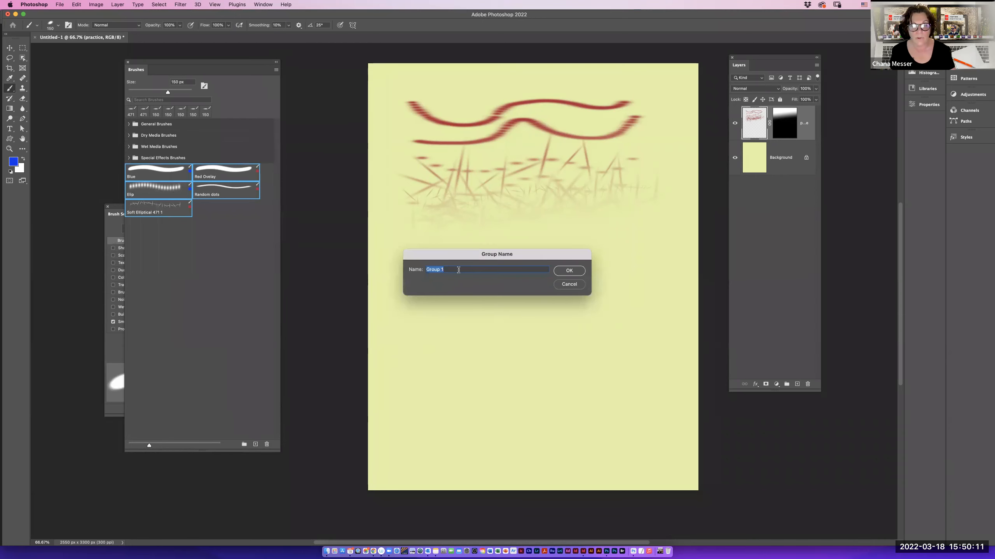
type("simple brushes")
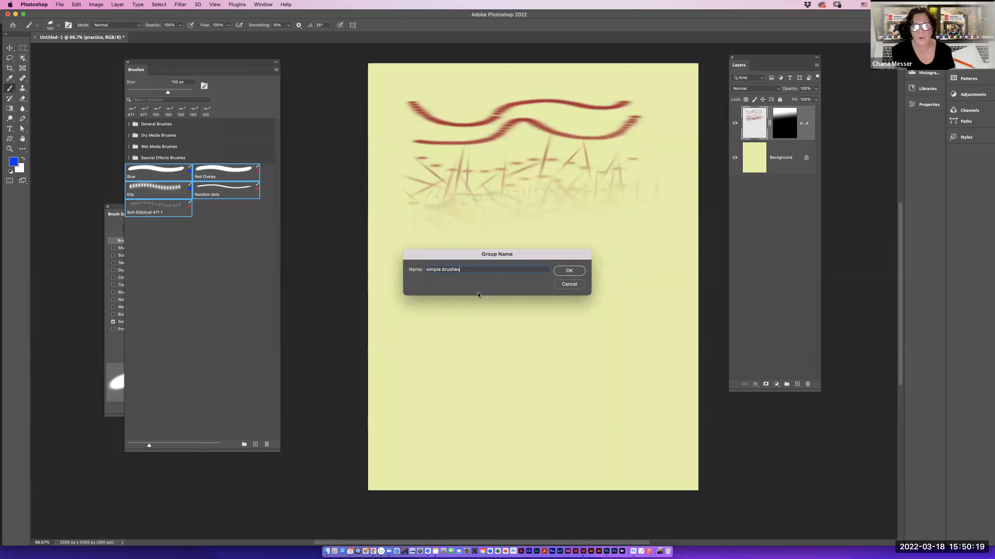
left_click(565, 271)
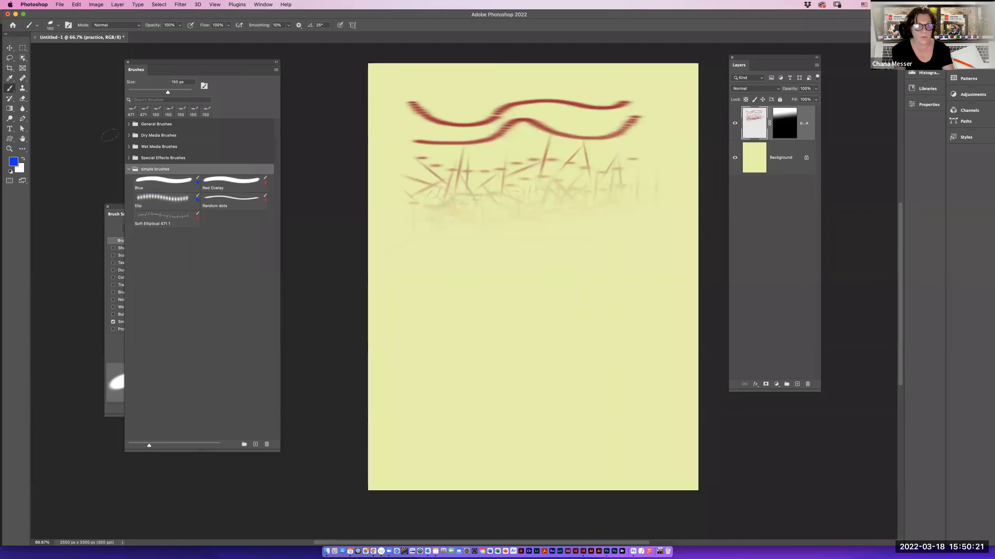
left_click(130, 169)
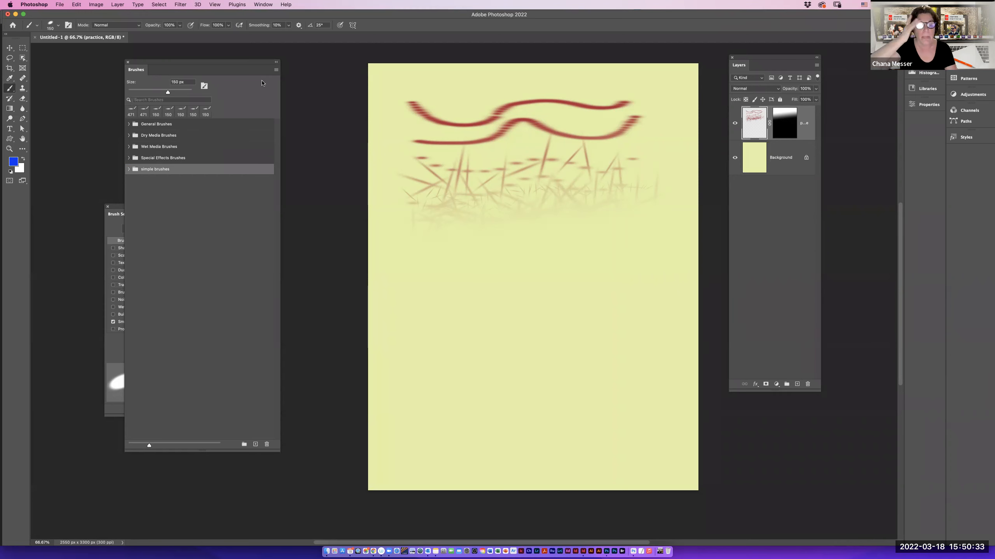
Export the "simple brushes" group to the Desktop as "Simple bruhes.abr".
left_click(276, 72)
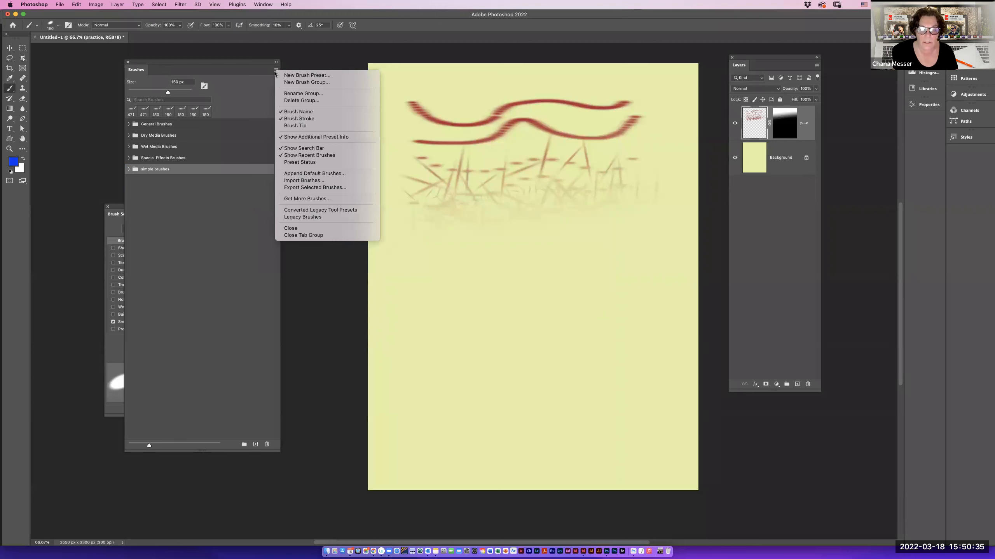
left_click(335, 187)
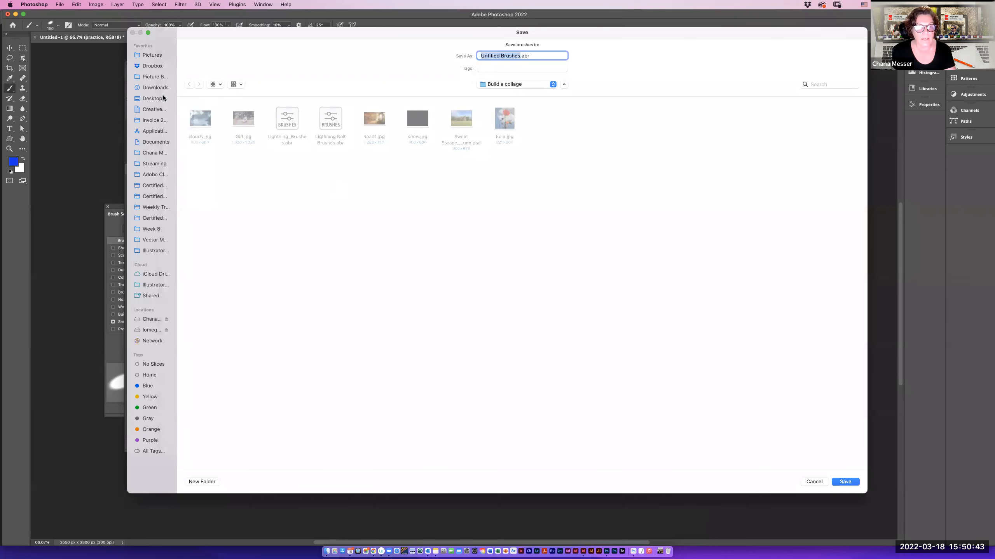
left_click(164, 98)
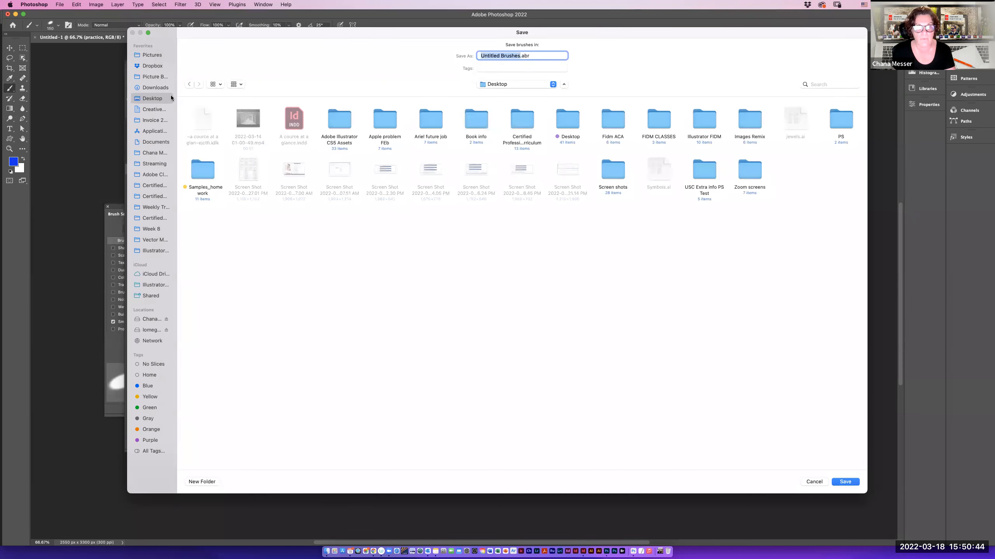
left_click(505, 55)
left_click_drag(519, 56, 457, 45)
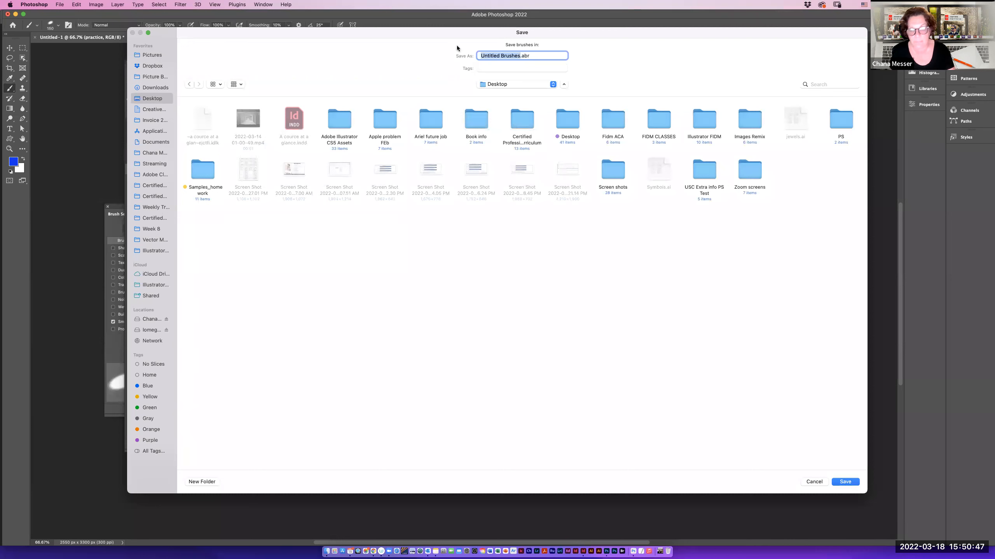
type("Simple ")
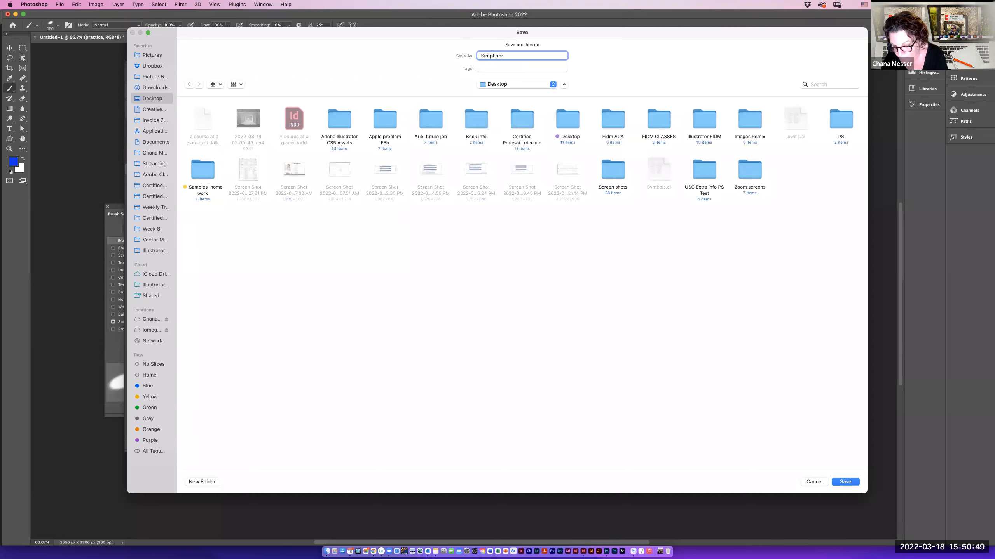
type("bruhes")
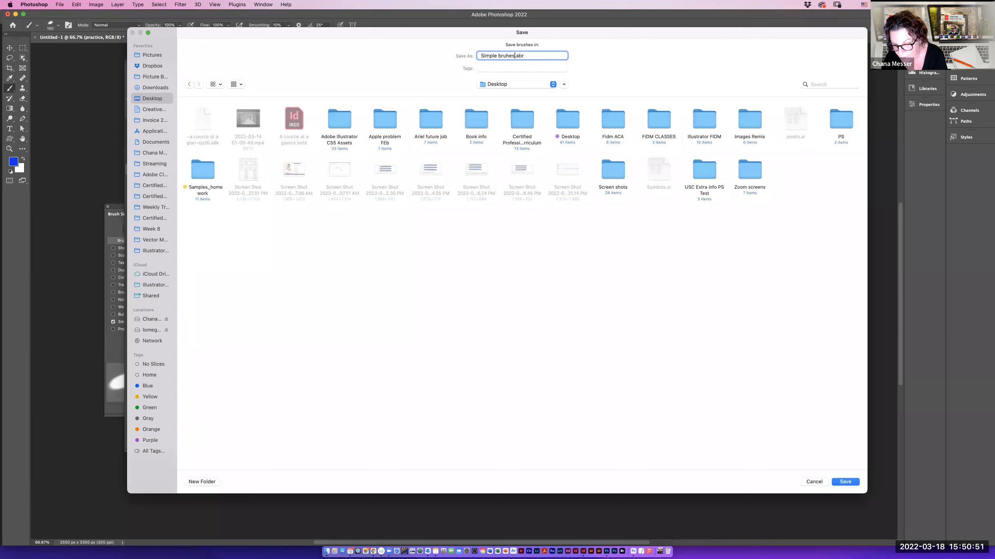
left_click(846, 481)
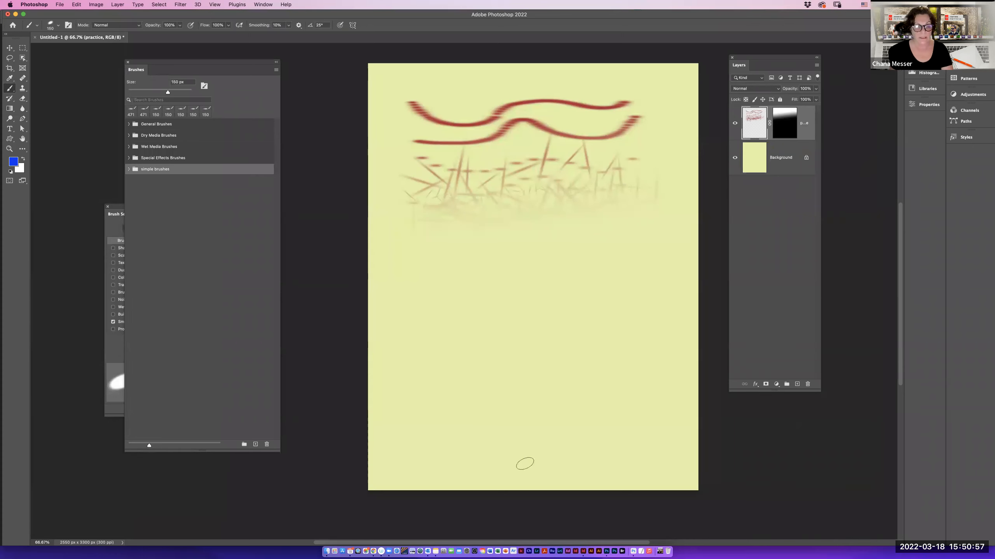
Delete the "simple brushes" group with its brushes and import them back from "Simple bruhes.abr" on the Desktop.
left_click(267, 445)
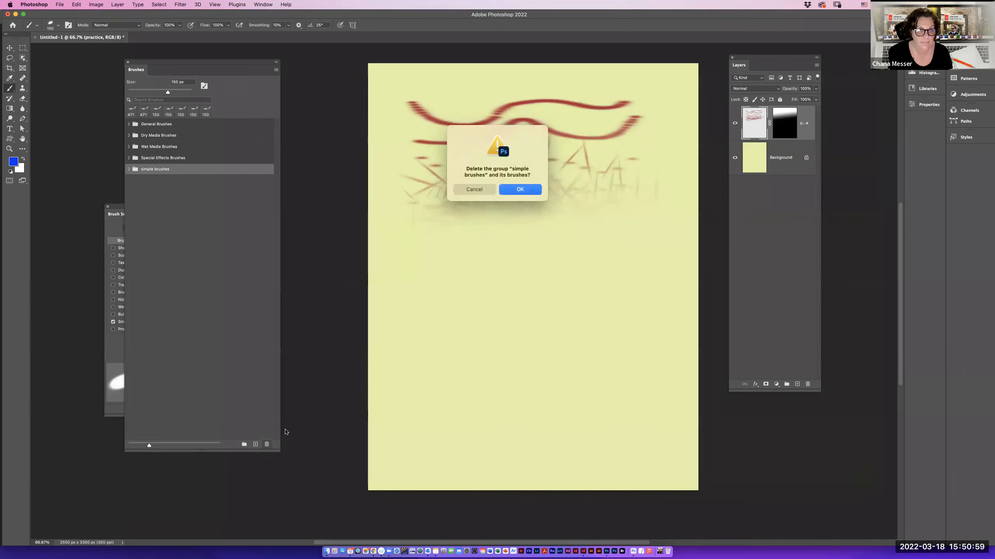
left_click(506, 191)
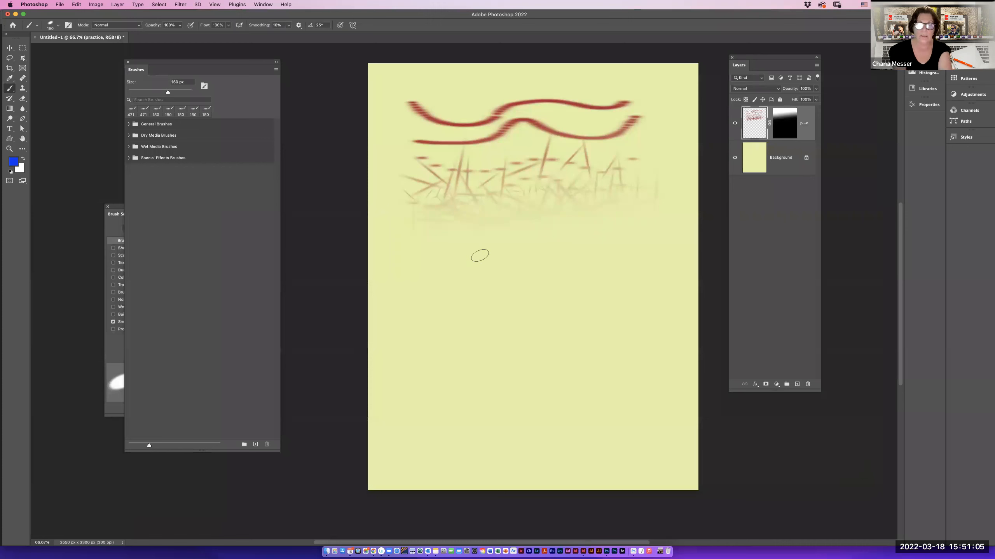
left_click(277, 69)
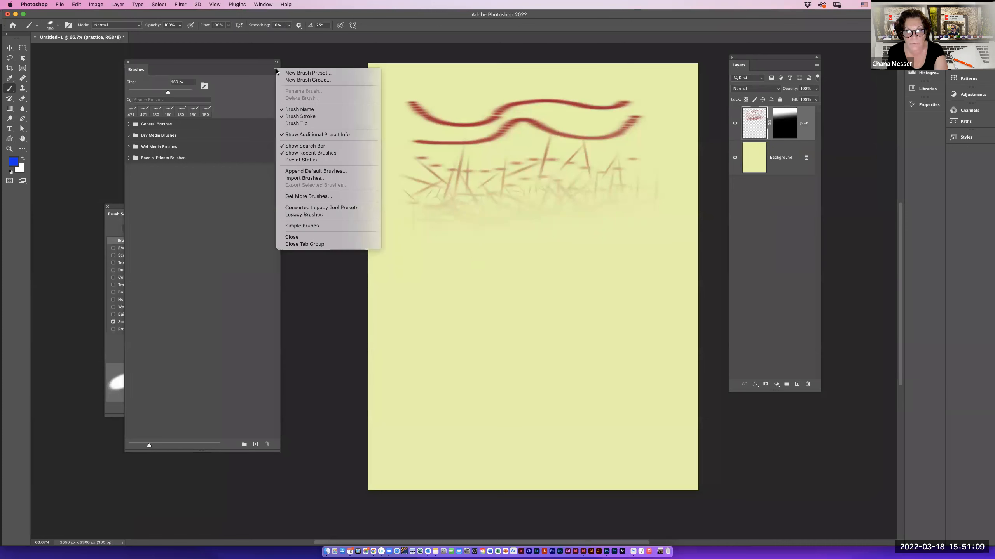
left_click(316, 181)
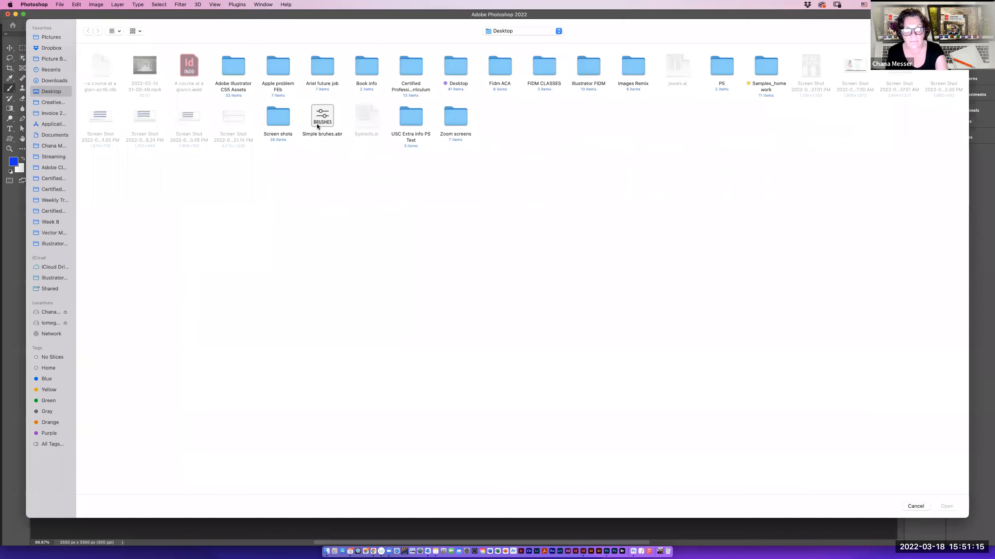
left_click(317, 124)
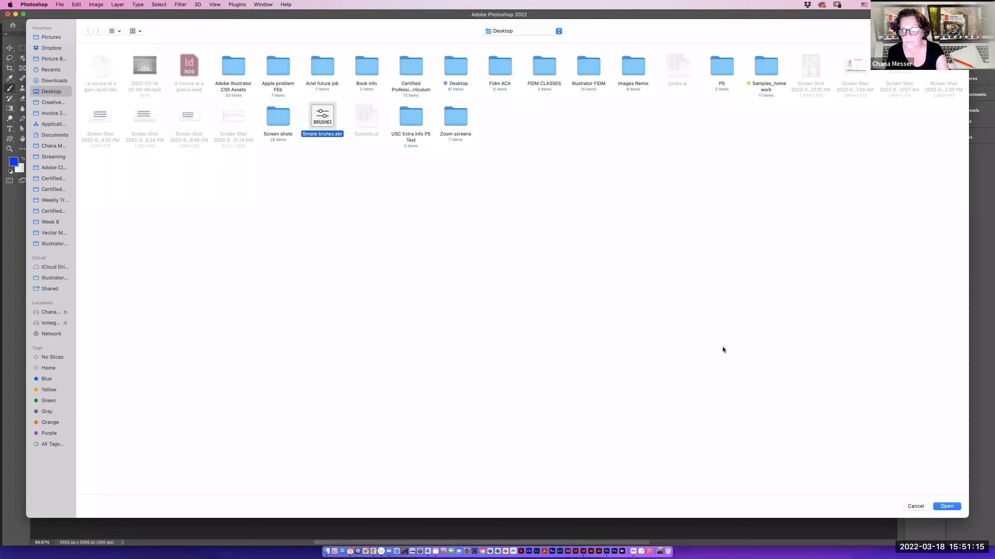
key("Return")
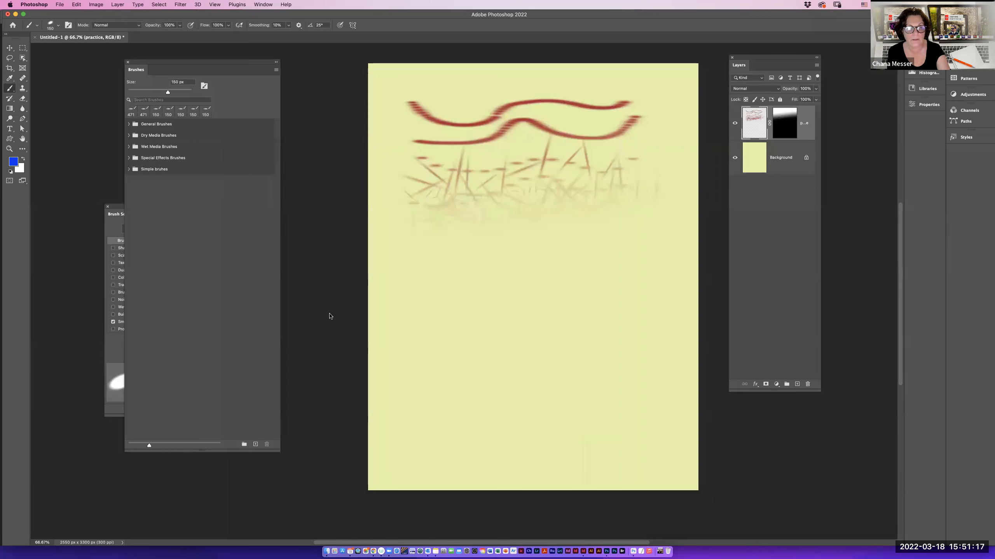
Move the nested "simple brushes" group out of "Simple bruhes" to the top level, directly above Special Effects Brushes, and collapse the open groups above the emptied one.
left_click(129, 170)
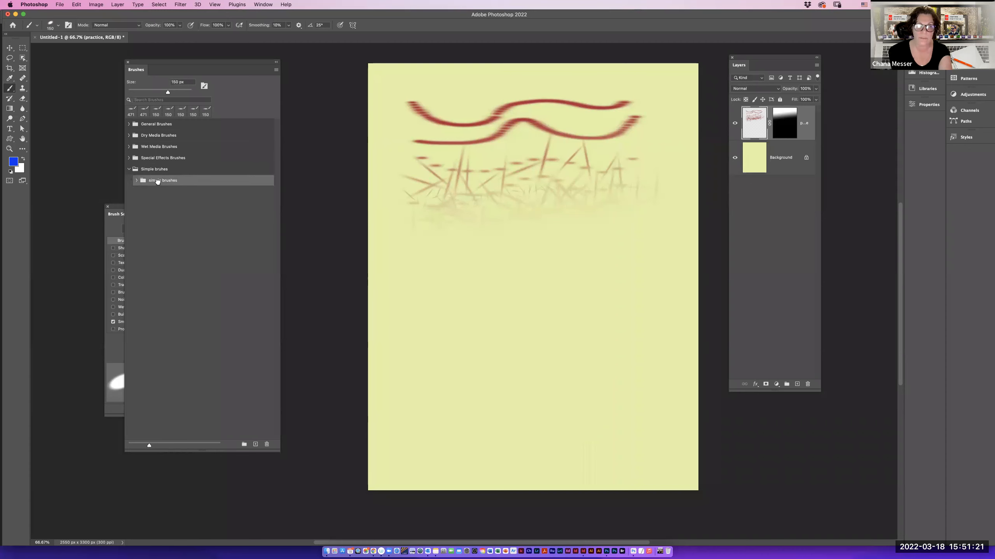
mouse_move(145, 180)
left_mouse_down()
mouse_move(141, 170)
mouse_move(137, 178)
left_mouse_up()
left_click(130, 169)
left_click(131, 172)
left_click_drag(184, 181, 188, 158)
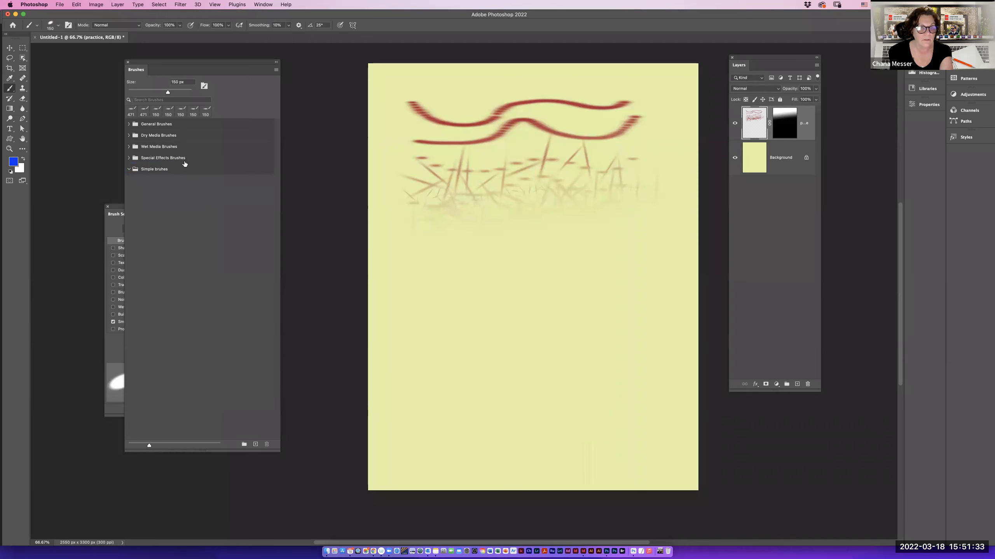
left_click(129, 158)
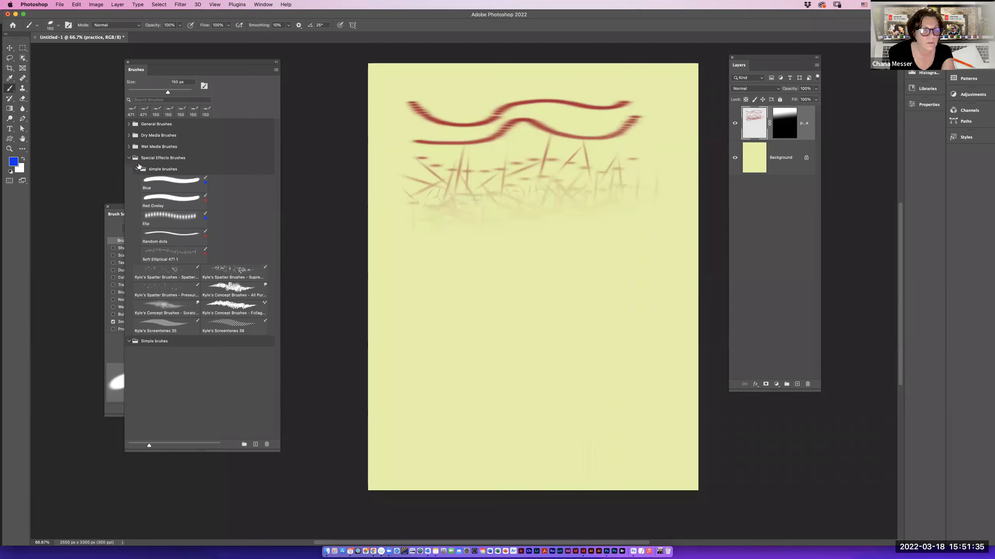
left_click(135, 170)
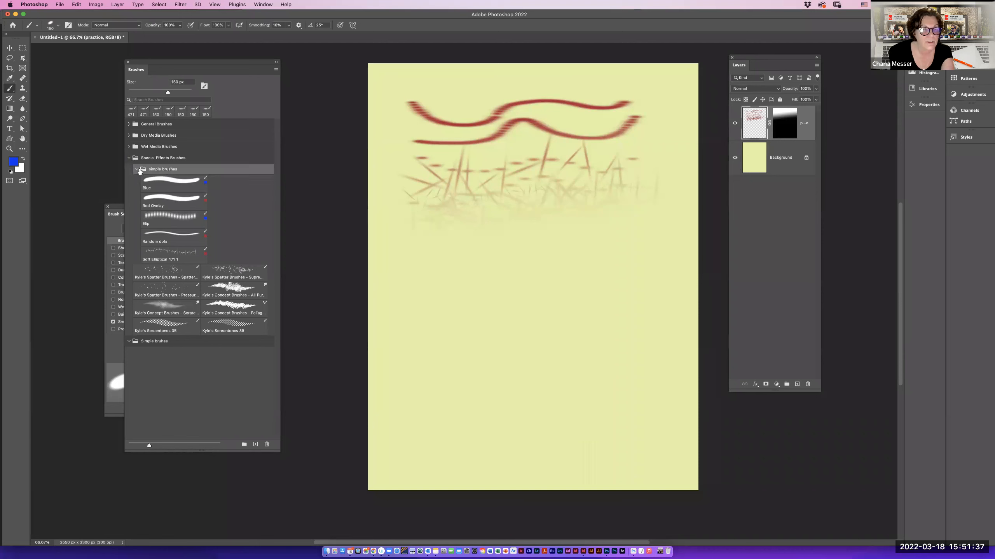
left_click(137, 170)
mouse_move(139, 171)
left_mouse_down()
mouse_move(159, 172)
mouse_move(163, 155)
left_mouse_up()
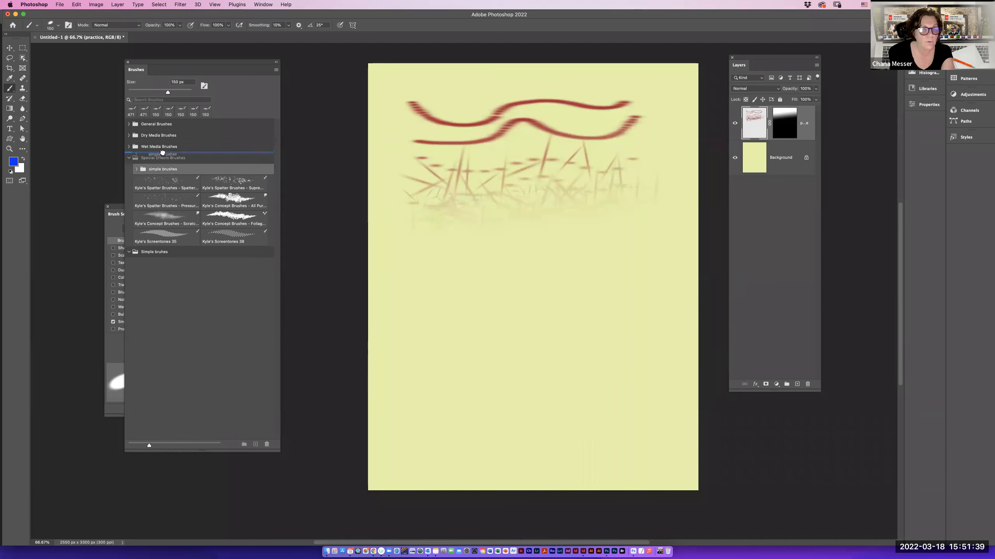
left_click(129, 169)
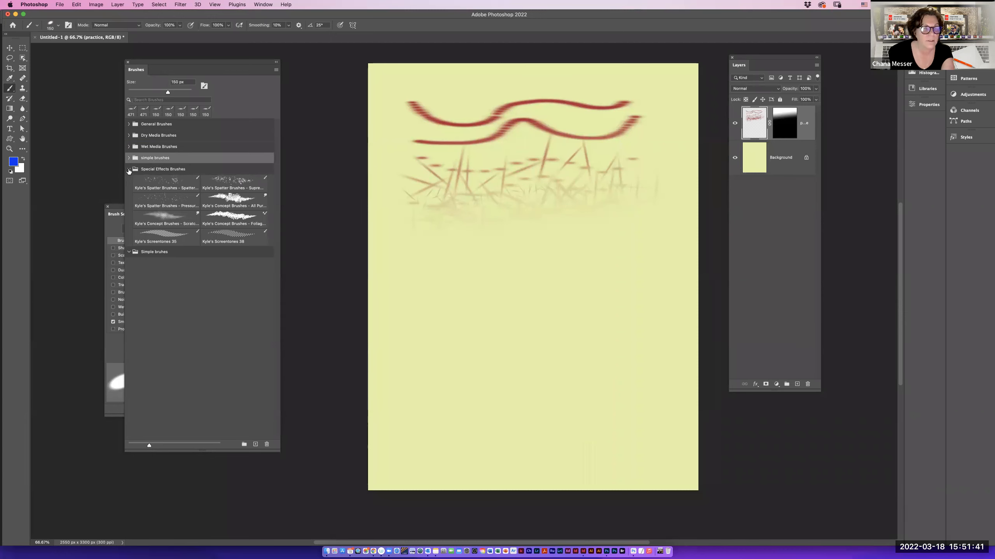
Delete the emptied "Simple bruhes" group from the brush list.
left_click(129, 180)
left_click(138, 181)
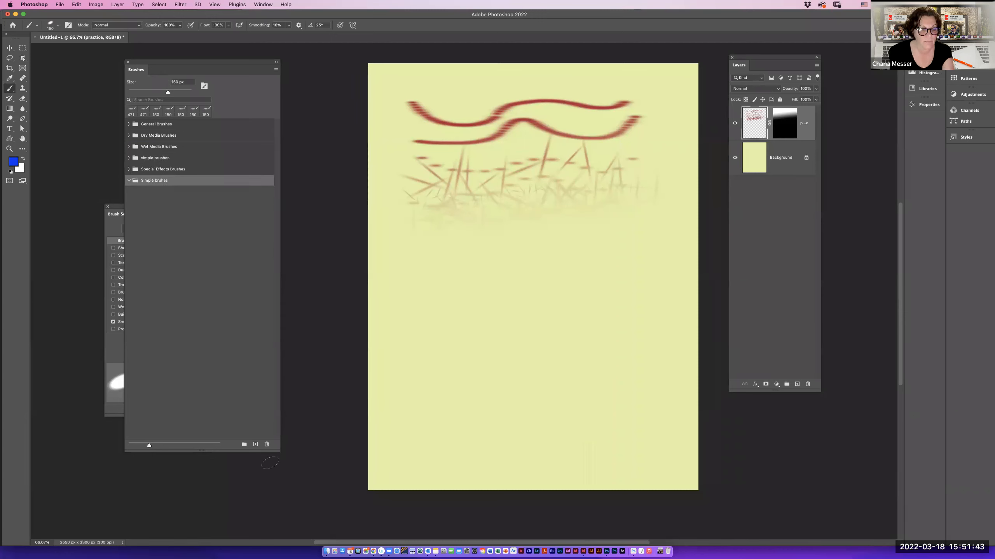
left_click(267, 447)
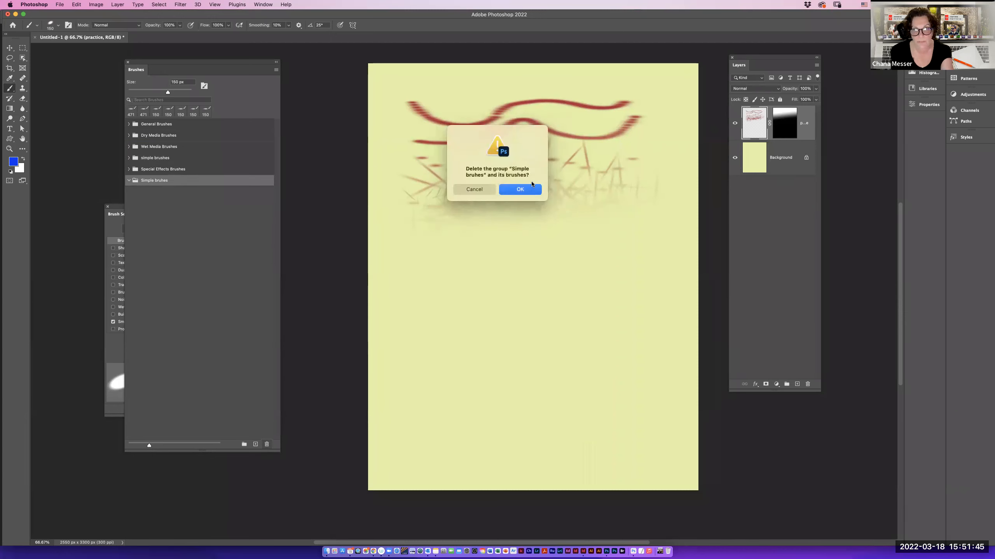
key("Return")
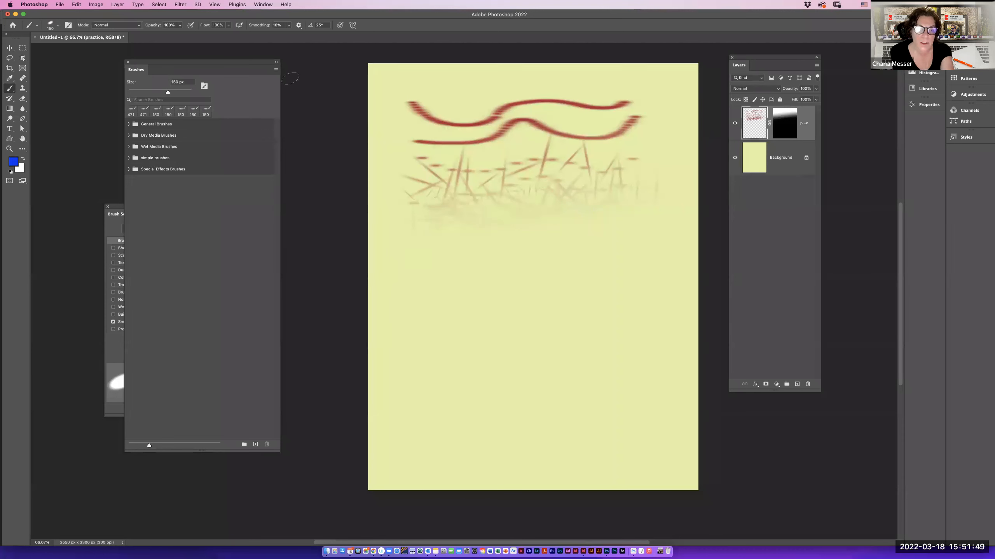
Restore the Legacy Brushes set to the brush presets and expand it to show its subgroups.
left_click(276, 71)
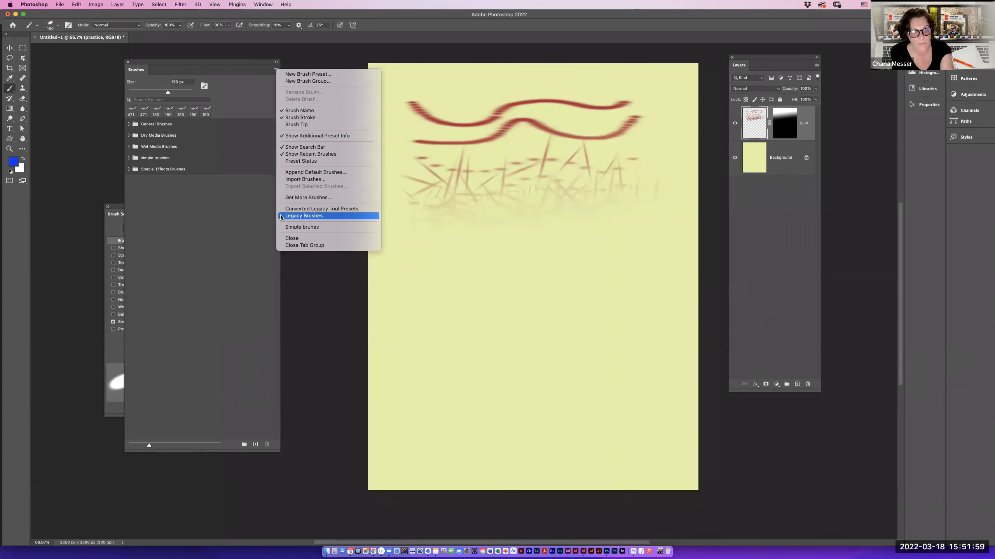
left_click(304, 216)
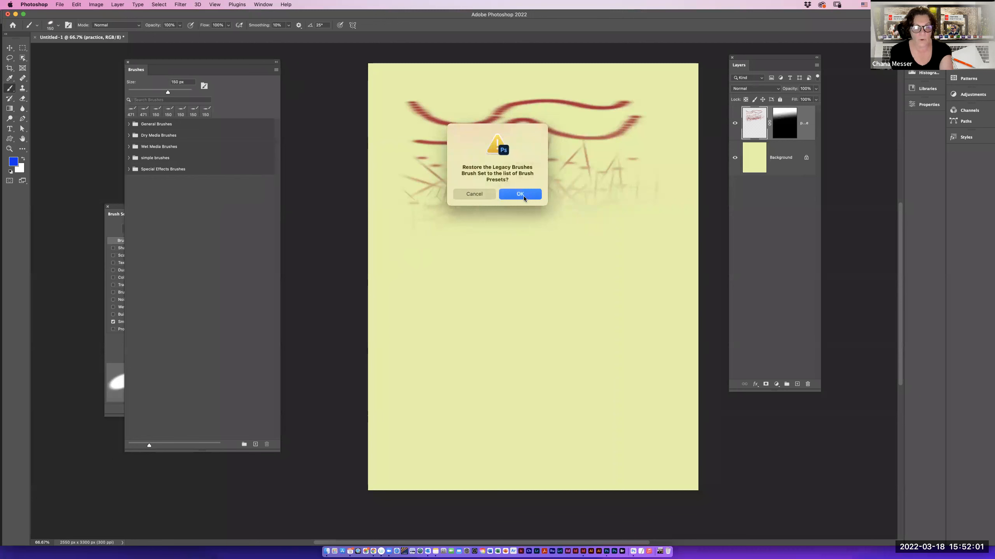
left_click(523, 196)
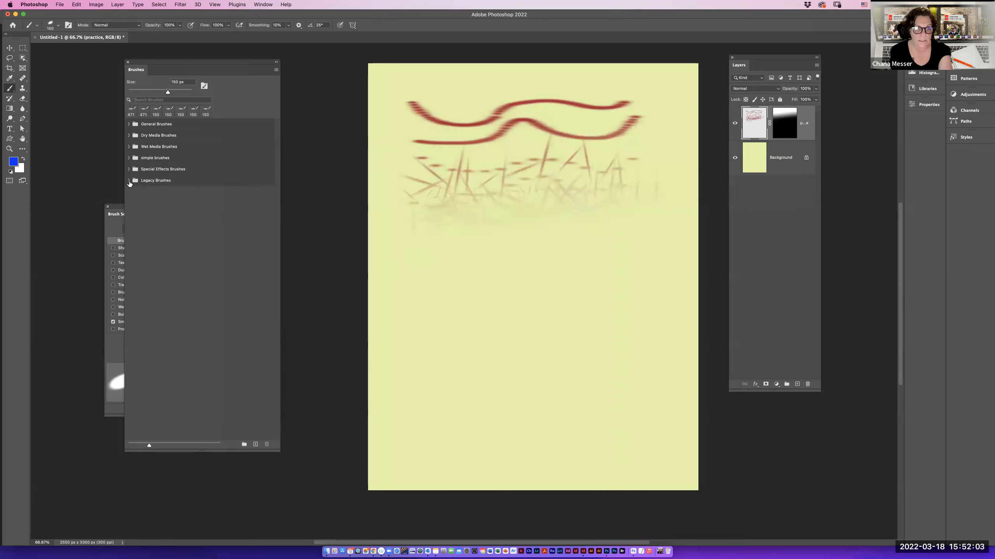
left_click(130, 180)
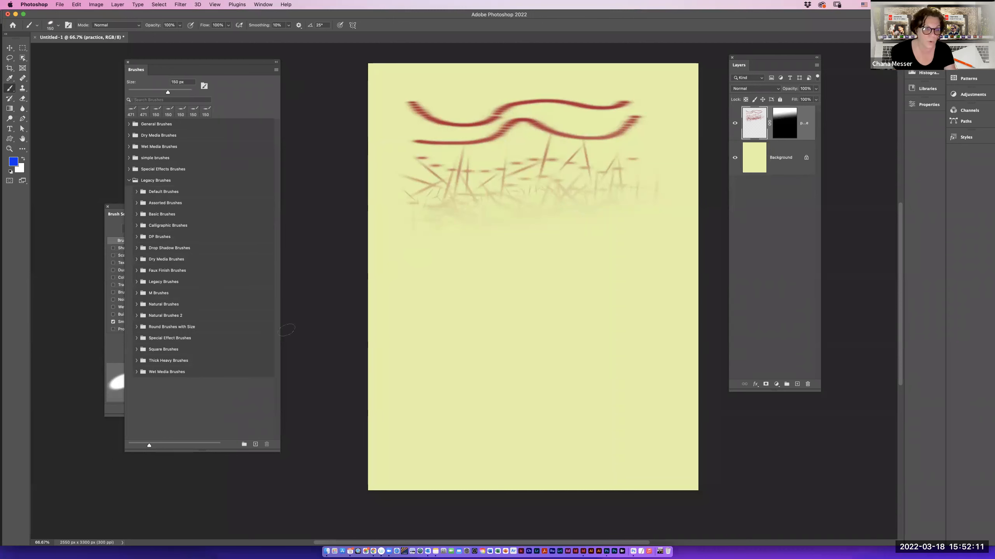
Choose the Circle 2 brush from the Legacy Brushes subgroup and collapse that subgroup.
left_click(136, 282)
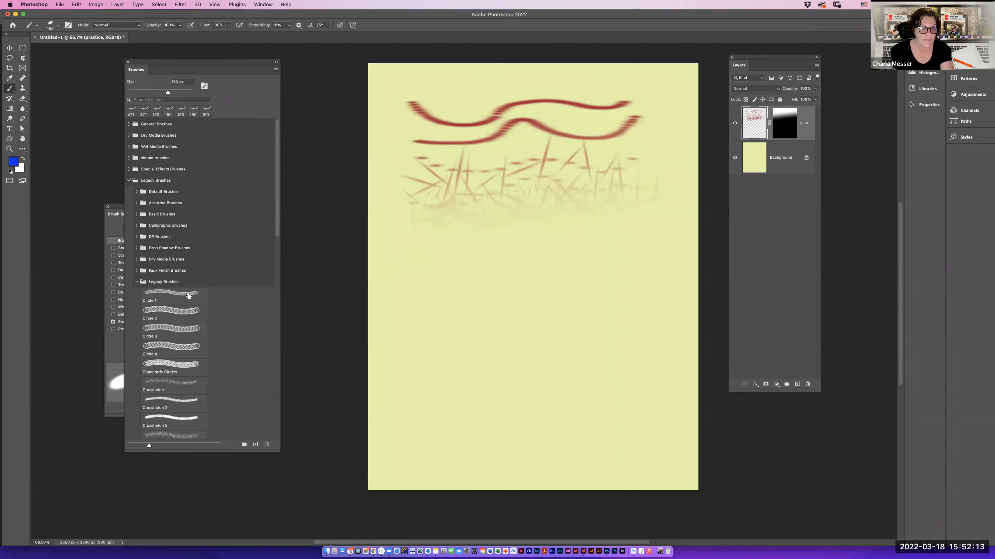
left_click(170, 315)
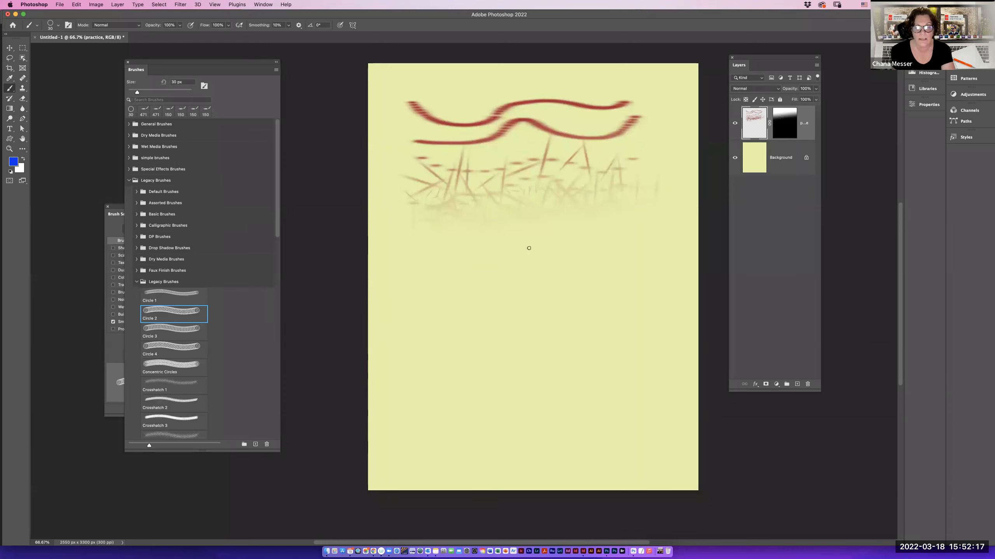
left_click(137, 282)
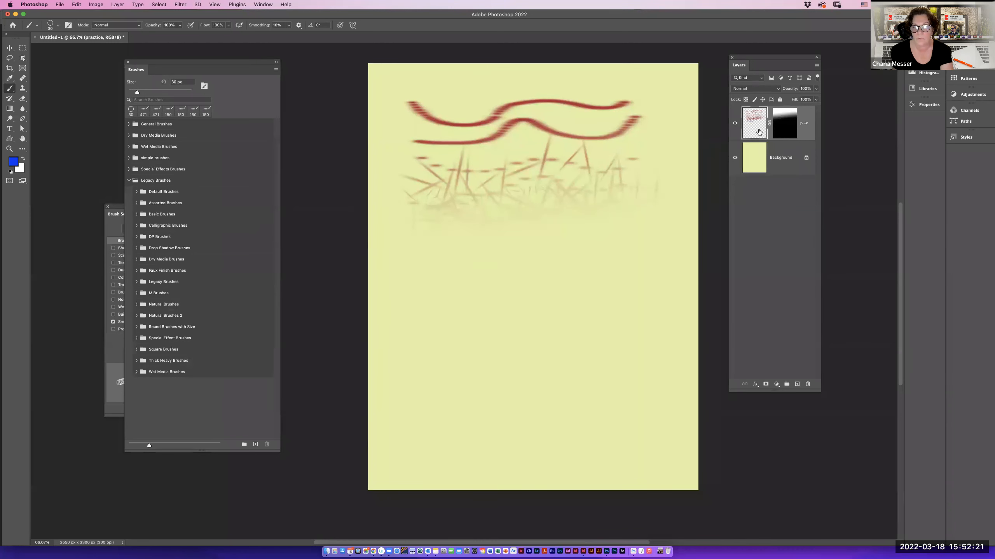
Disable the practice layer's mask and make the layer's pixels the painting target.
left_click(786, 132)
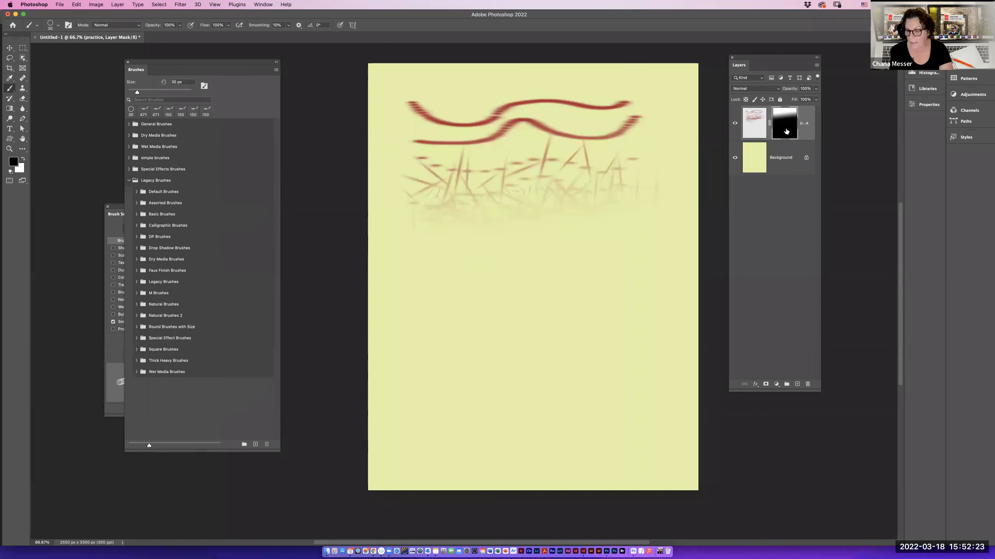
left_click(785, 132, "shift")
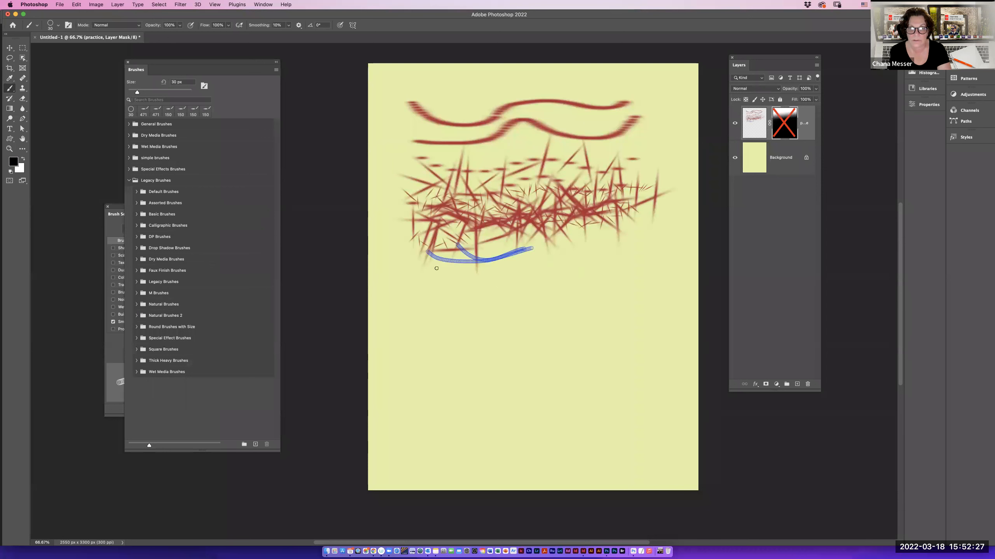
left_click(754, 123)
Paint several freehand blue strokes with the 30 px Circle 2 brush below the red marks.
mouse_move(578, 259)
left_mouse_down()
mouse_move(552, 280)
mouse_move(411, 278)
left_mouse_up()
mouse_move(626, 264)
left_mouse_down()
mouse_move(621, 294)
mouse_move(507, 310)
mouse_move(453, 300)
left_mouse_up()
mouse_move(521, 328)
left_mouse_down()
mouse_move(626, 323)
mouse_move(670, 307)
left_mouse_up()
left_click_drag(598, 344, 525, 347)
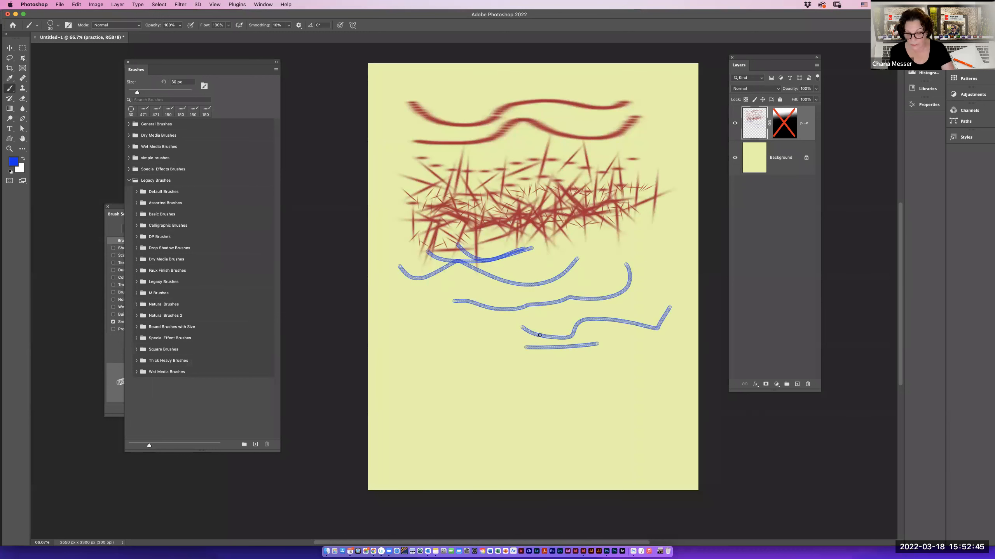
Clear all artwork from the practice layer, remove the selection and collapse the Legacy Brushes set.
key("super+a")
key("BackSpace")
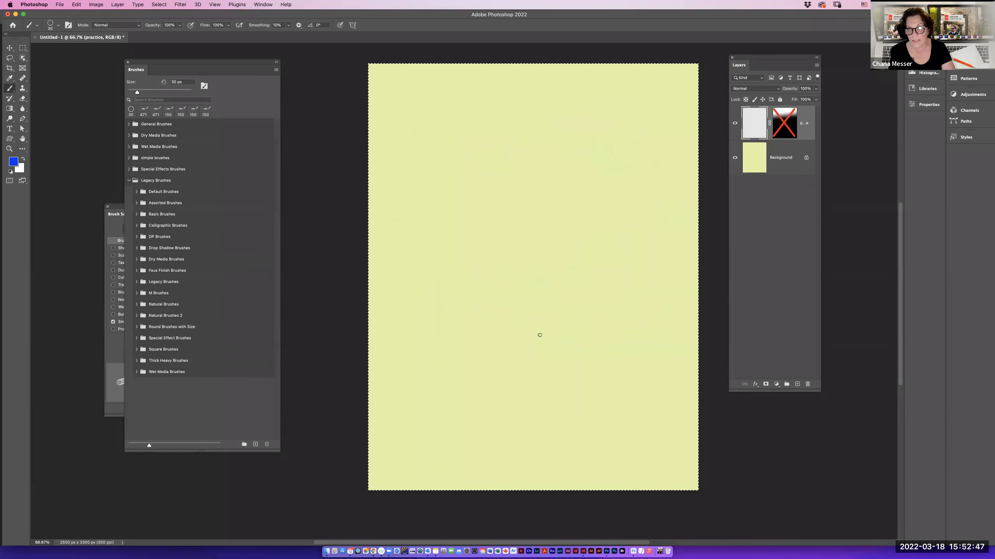
key("super+d")
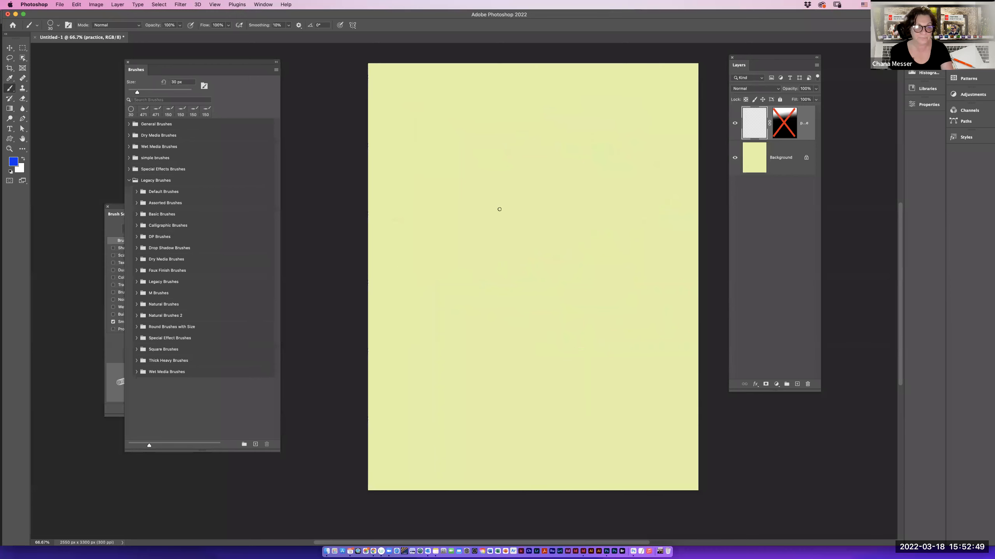
left_click(128, 180)
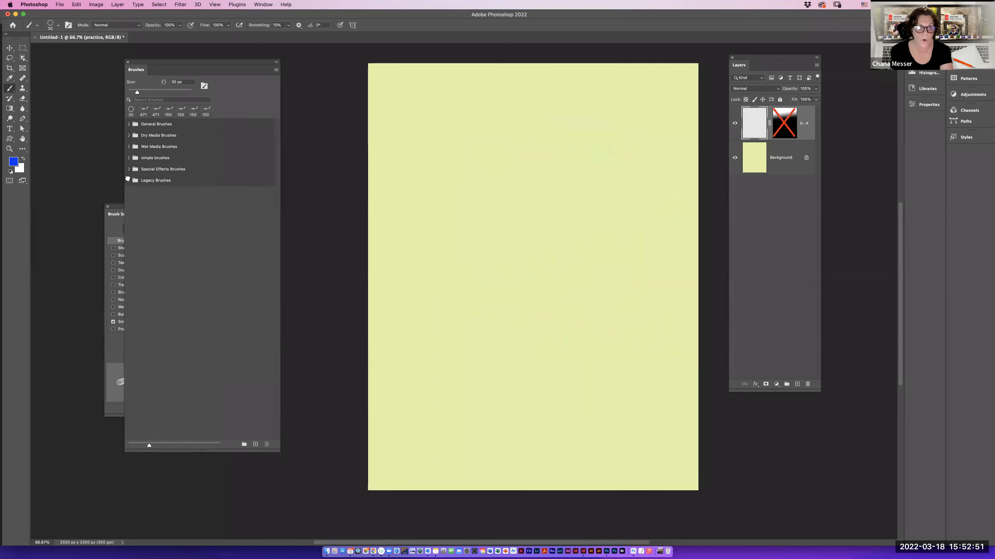
Paint a freehand blue stroke across the upper canvas with the KYLE Bonus Chunky Charcoal brush from Dry Media Brushes.
left_click(129, 135)
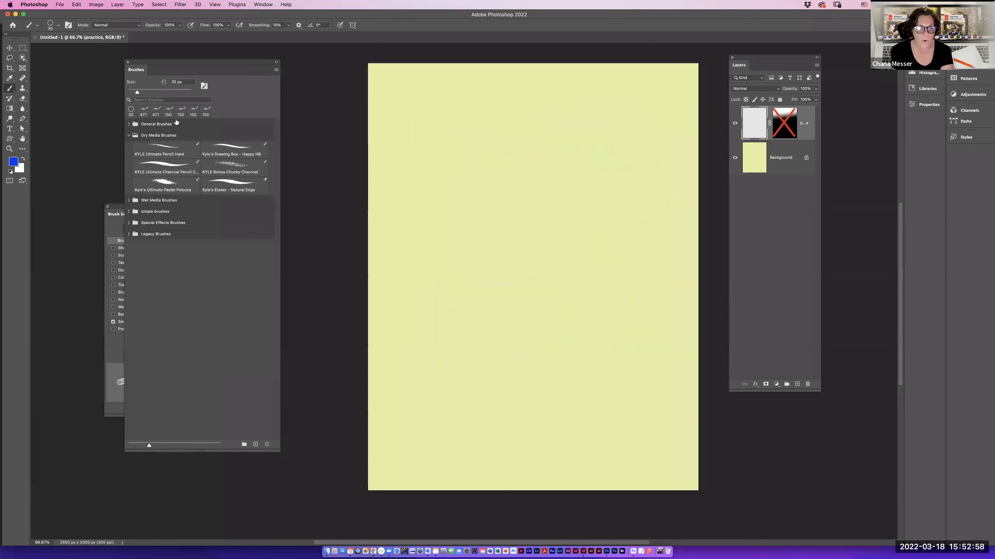
left_click(239, 164)
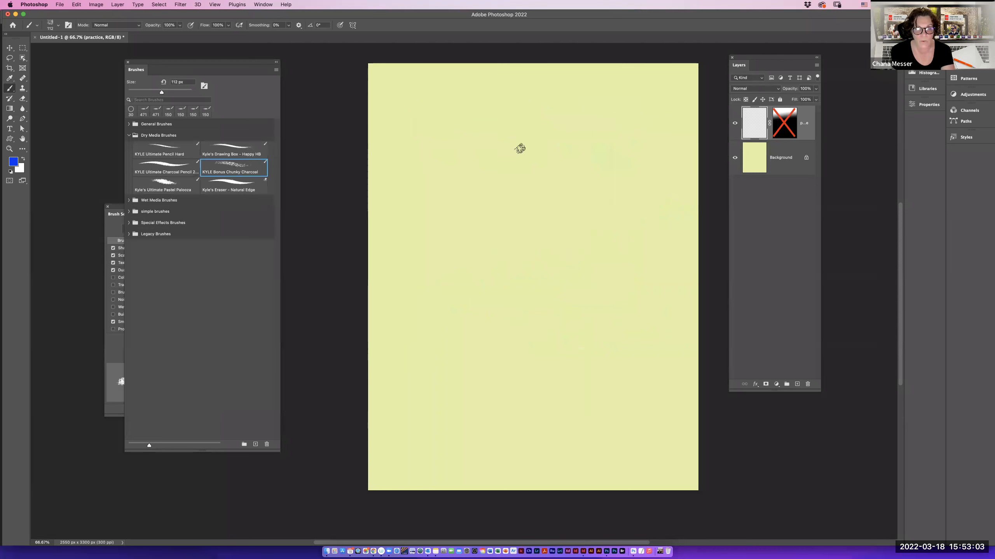
mouse_move(445, 124)
left_mouse_down()
mouse_move(483, 153)
mouse_move(534, 138)
mouse_move(646, 137)
mouse_move(659, 149)
mouse_move(577, 170)
mouse_move(575, 187)
mouse_move(530, 207)
mouse_move(501, 207)
mouse_move(527, 188)
mouse_move(458, 172)
mouse_move(434, 179)
mouse_move(425, 199)
left_mouse_up()
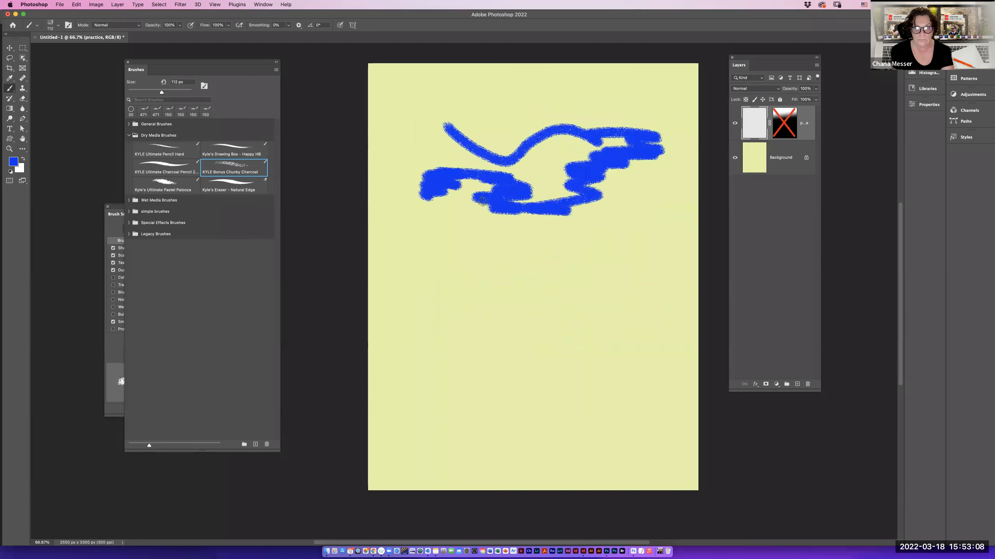
Erase zigzag patches out of the blue charcoal stroke with the Kyle's Eraser - Natural Edge preset.
left_click(243, 187)
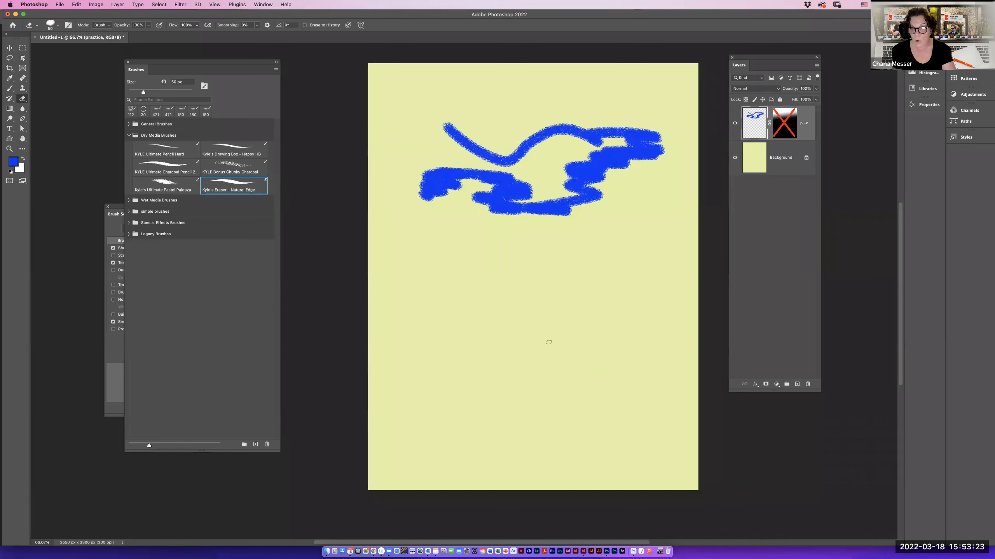
left_click_drag(566, 408, 577, 234)
mouse_move(562, 187)
left_mouse_down()
mouse_move(589, 205)
mouse_move(492, 216)
left_mouse_up()
left_click_drag(435, 179, 423, 201)
left_click_drag(517, 159, 476, 151)
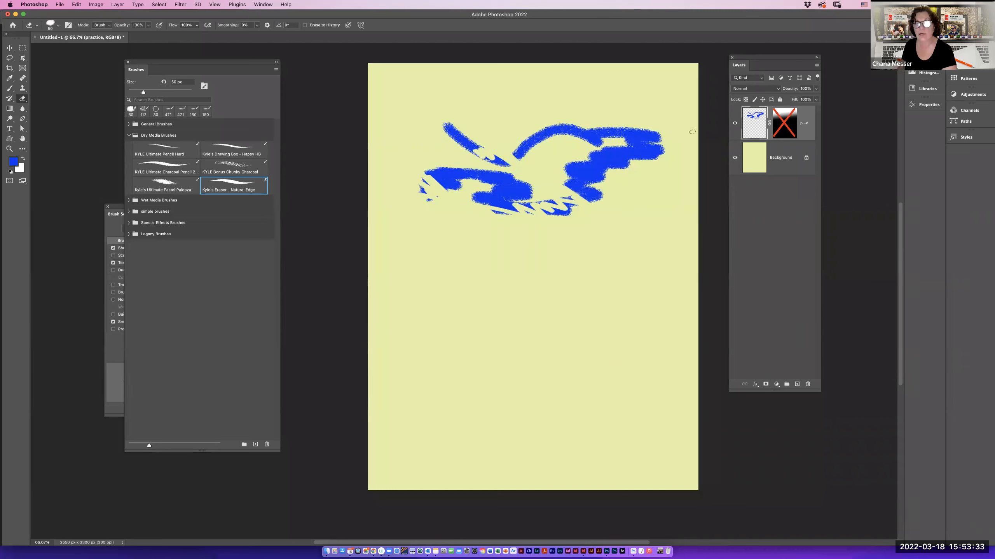
Remove the practice layer's mask using the Apply option and erase a small zigzag from the blue stroke with Kyle's Eraser - Natural Edge.
left_click_drag(785, 132, 808, 387)
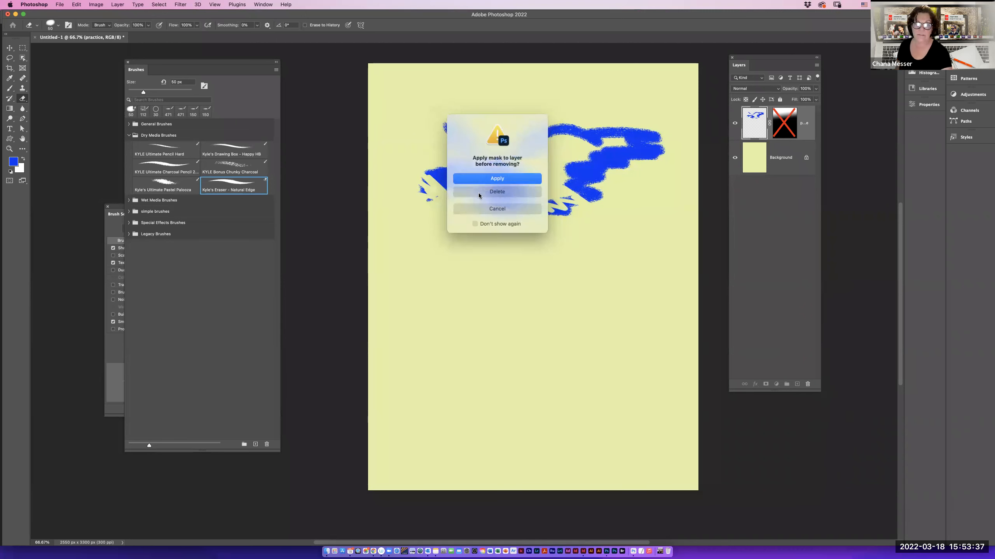
left_click(488, 181)
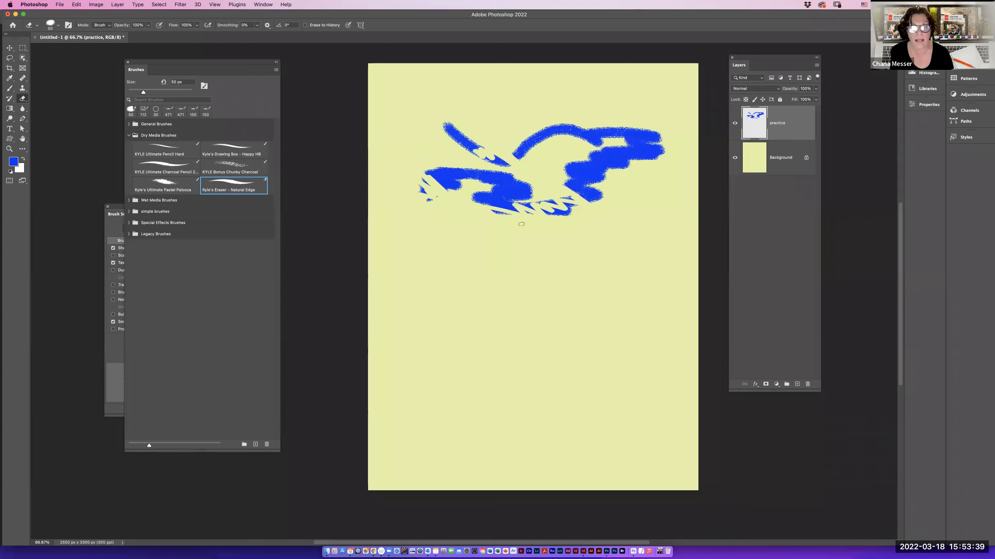
left_click_drag(583, 165, 599, 171)
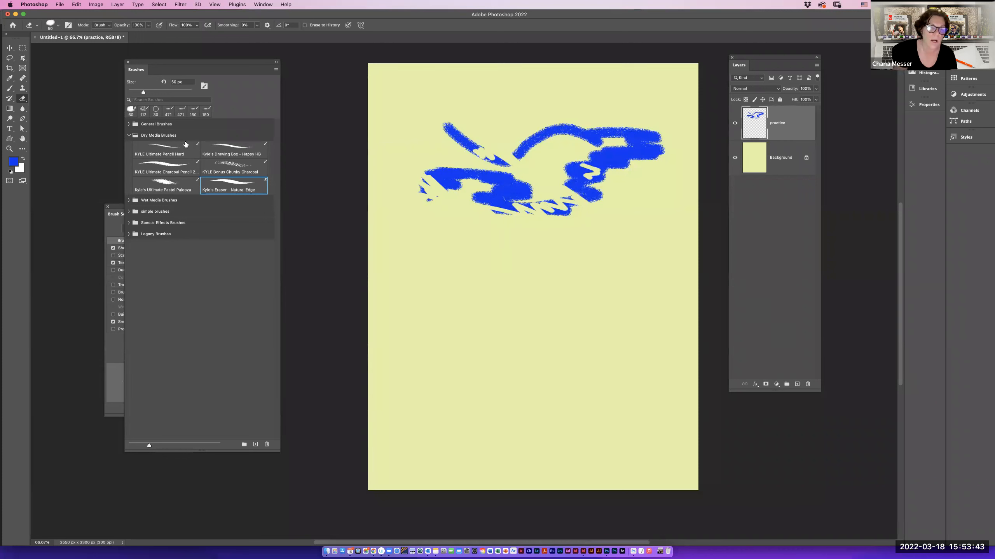
left_click(231, 189)
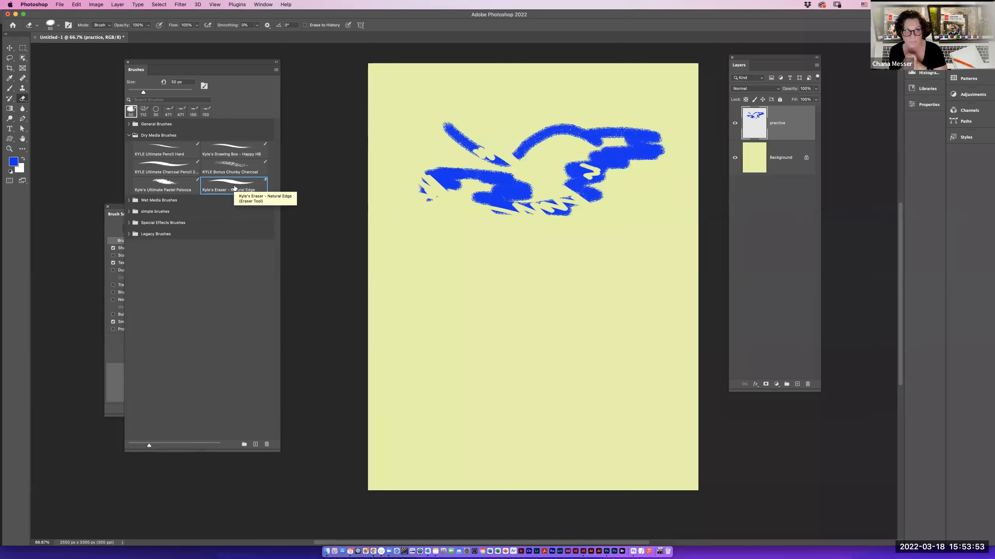
Draw a thin wavy blue line below the artwork with the KYLE Ultimate Charcoal Pencil 25 px brush and collapse Dry Media Brushes.
left_click(174, 167)
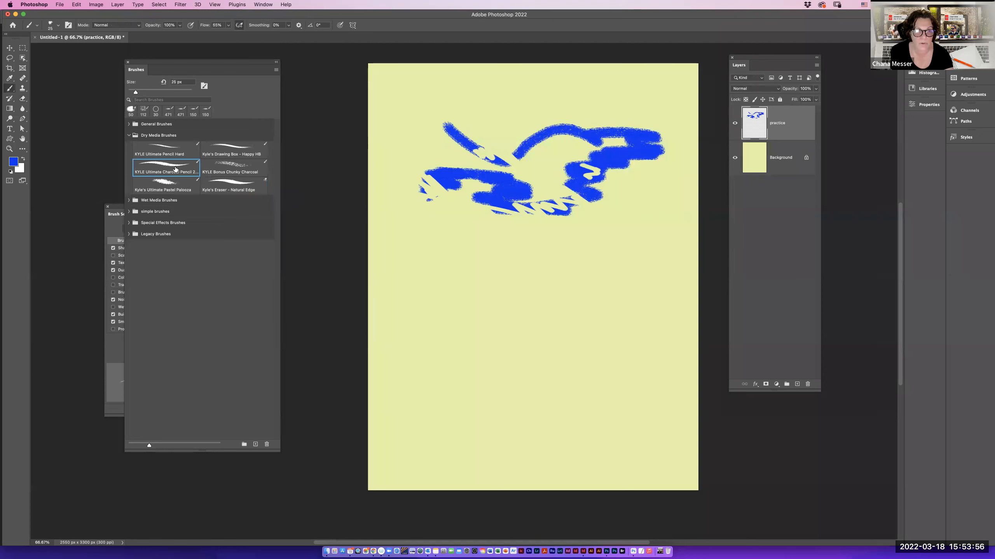
left_click(129, 135)
mouse_move(413, 200)
left_mouse_down()
mouse_move(426, 228)
mouse_move(532, 237)
mouse_move(599, 228)
left_mouse_up()
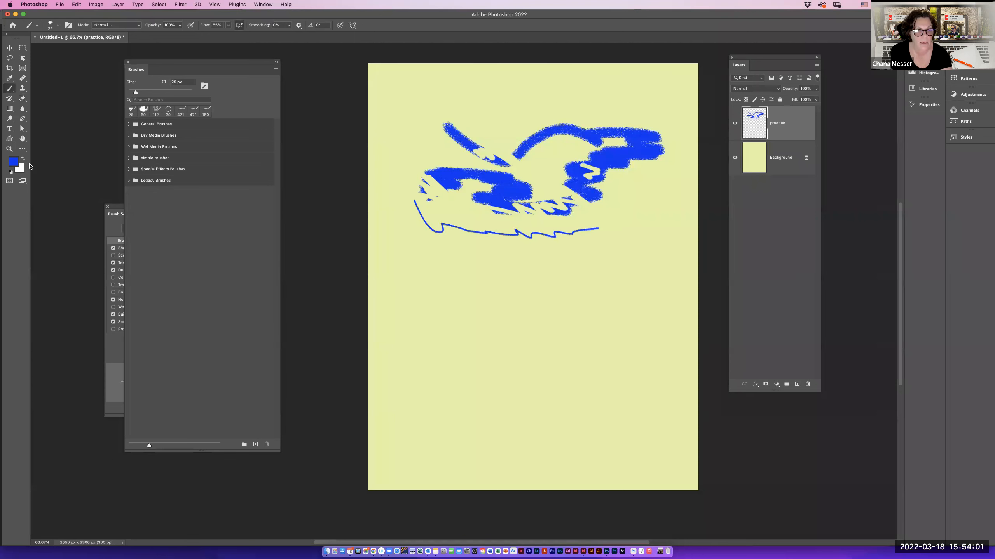
Change the foreground color to orange and paint a short freehand stroke with the charcoal pencil brush.
left_click(14, 161)
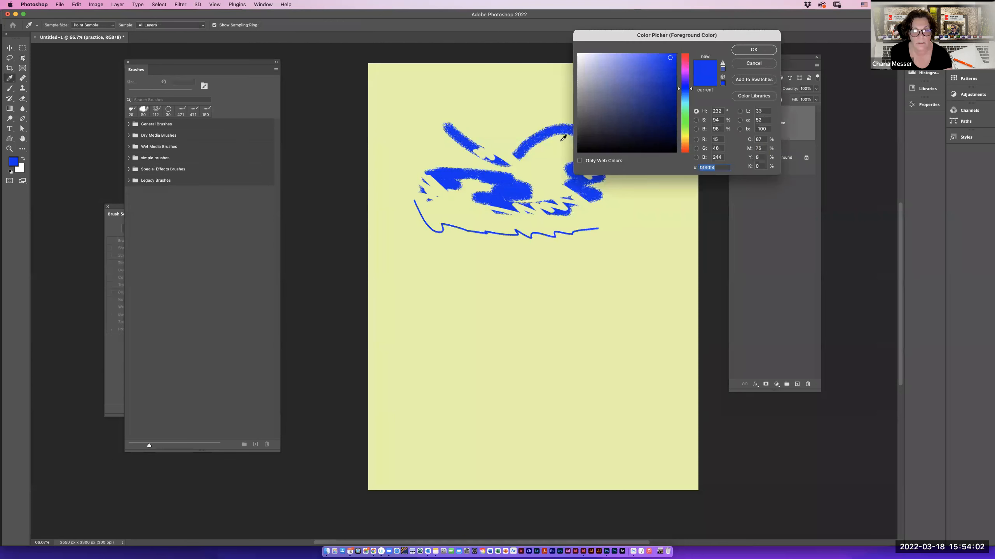
left_click(683, 146)
left_click(664, 70)
left_click(753, 50)
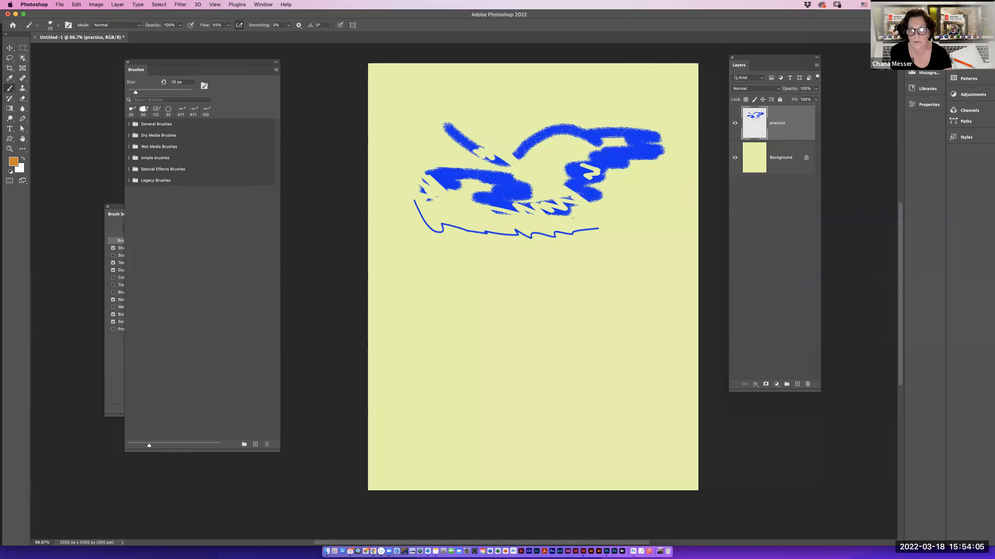
mouse_move(550, 242)
left_mouse_down()
mouse_move(566, 257)
mouse_move(540, 262)
left_mouse_up()
Clear all artwork from the practice layer and remove the selection.
key("super+d")
key("super+a")
key("BackSpace")
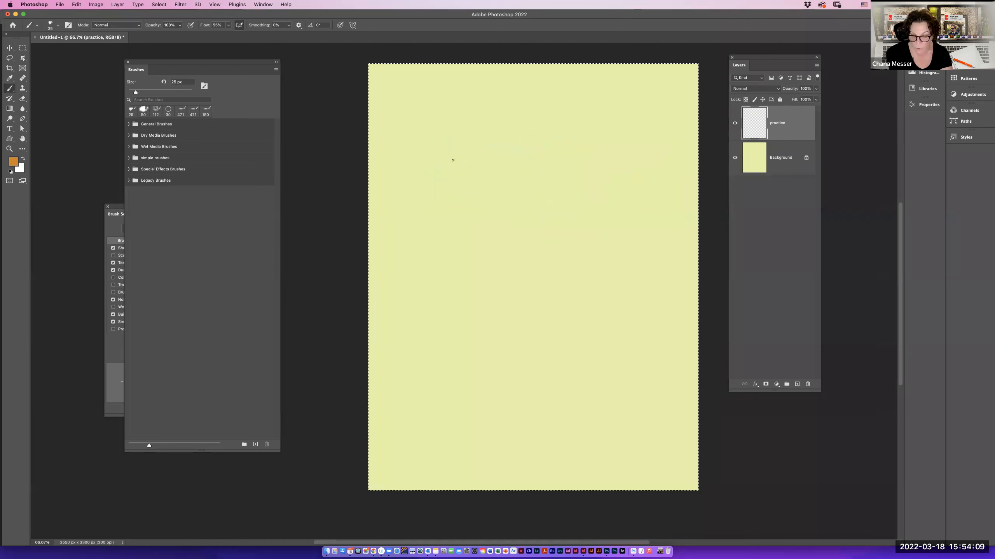
key("super+d")
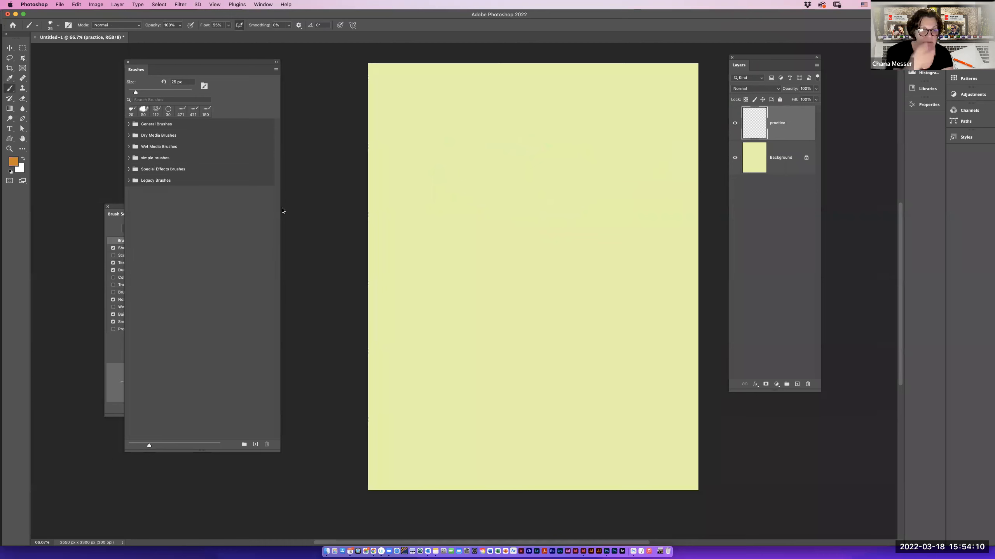
In Brush Settings, set the charcoal pencil tip to 30% spacing, 98 px size, 54° angle and 77% roundness.
left_click(120, 206)
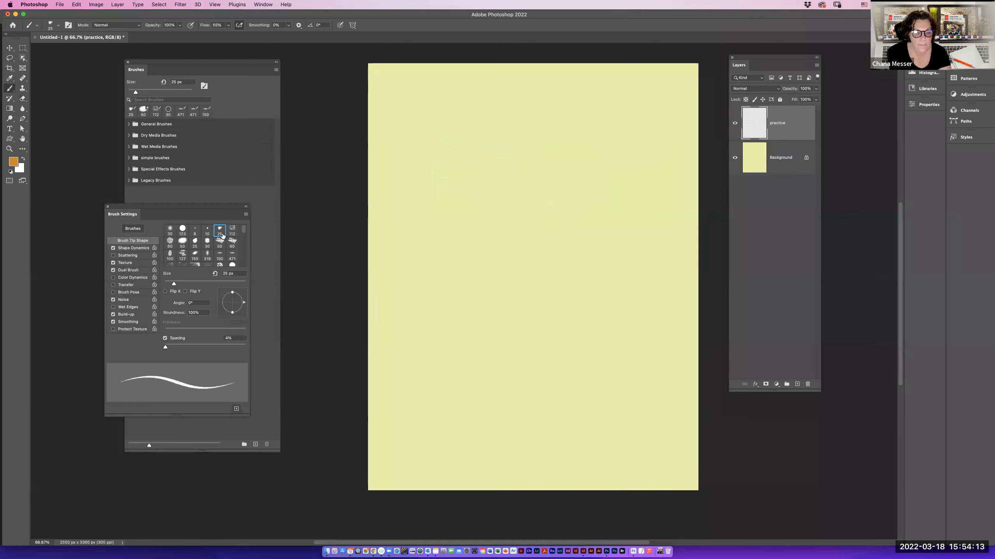
left_click_drag(165, 346, 176, 347)
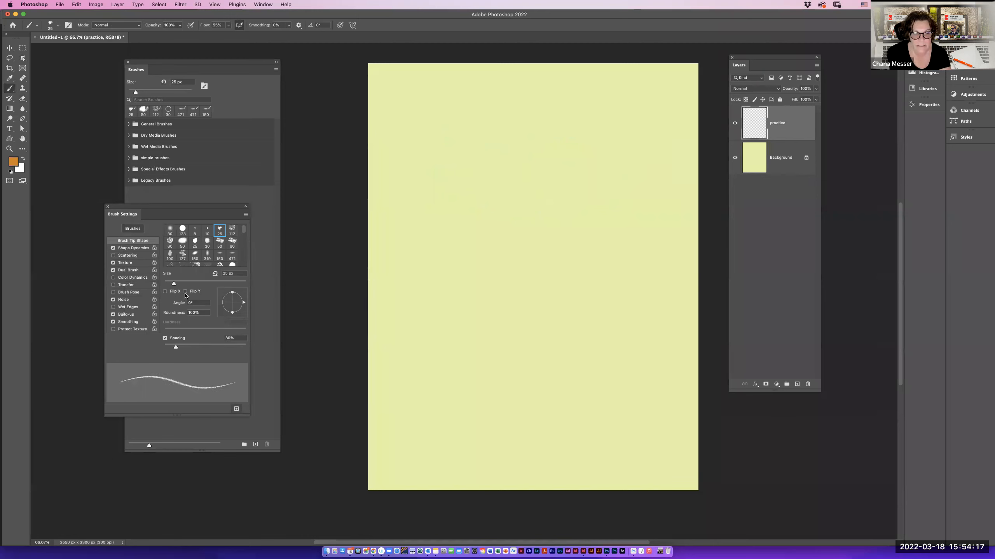
left_click_drag(175, 284, 203, 285)
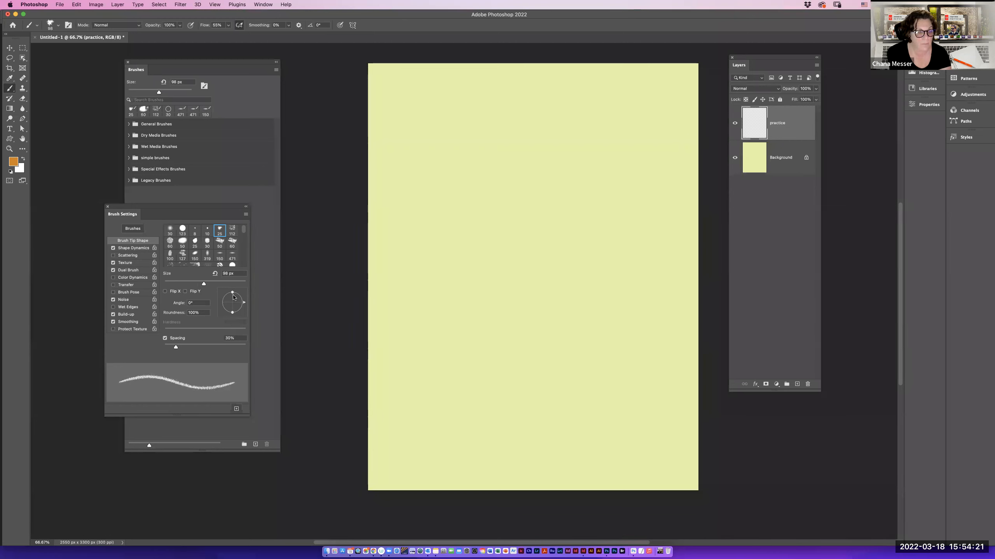
left_click_drag(231, 293, 239, 293)
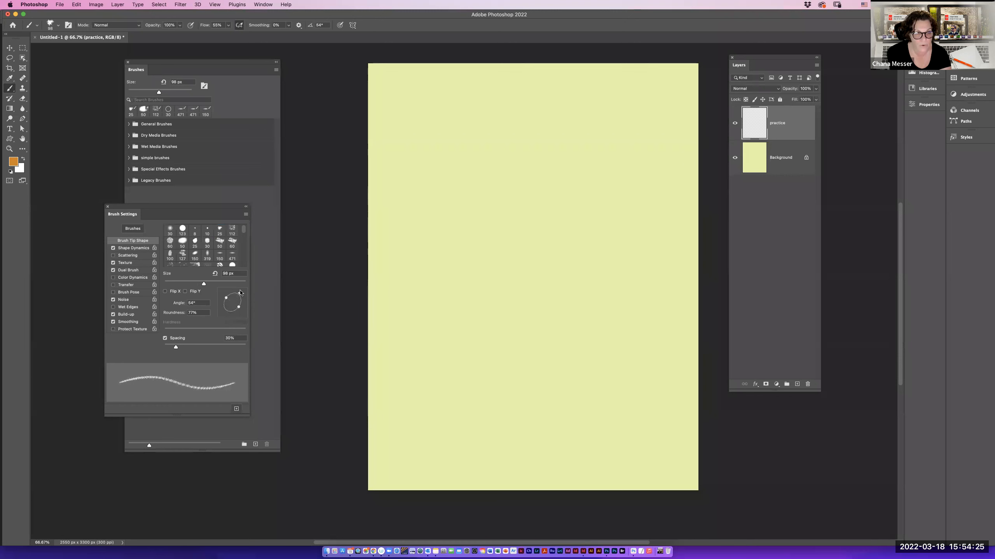
Set the brush's size jitter to 23% and minimum diameter to 32%, and enable scattering with scatter at 262%.
left_click(142, 248)
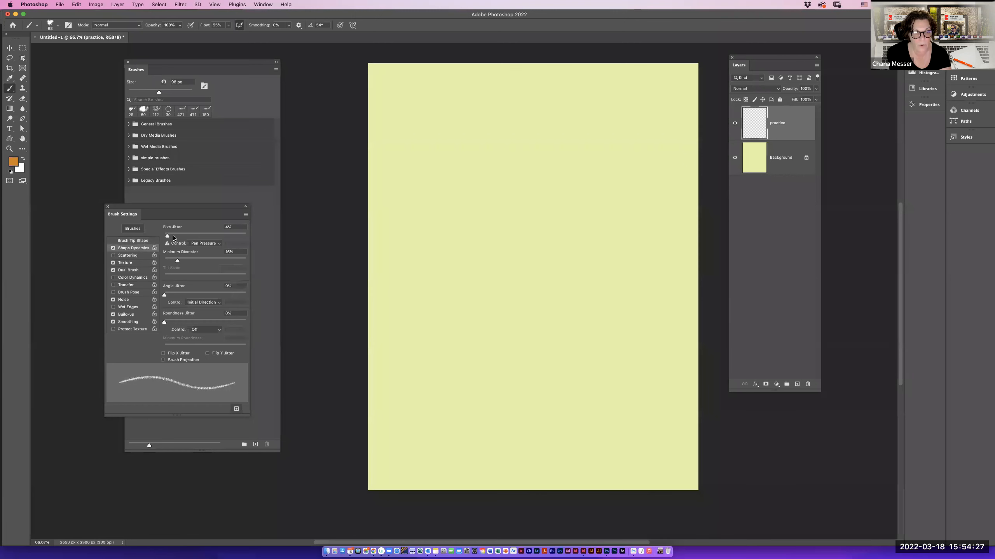
left_click_drag(169, 237, 190, 262)
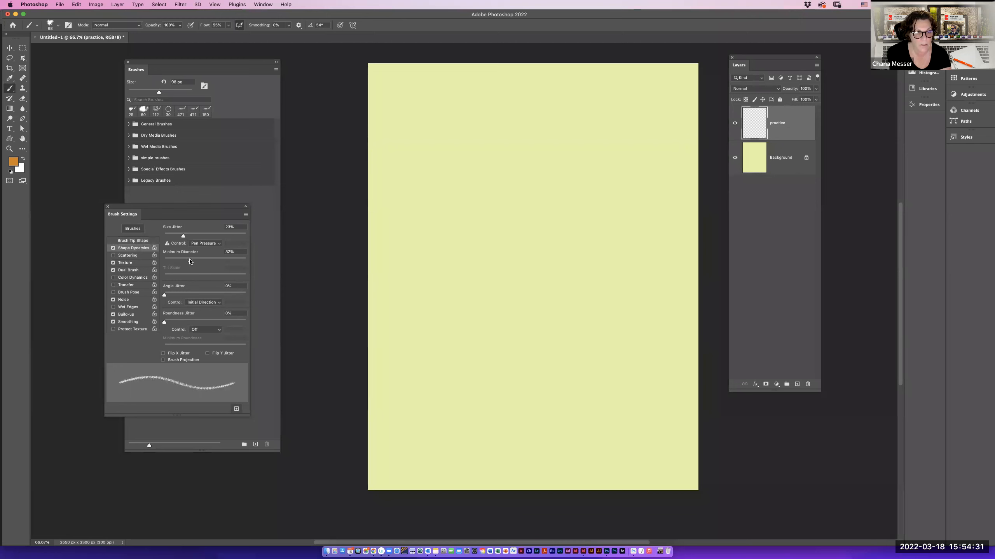
left_click(132, 256)
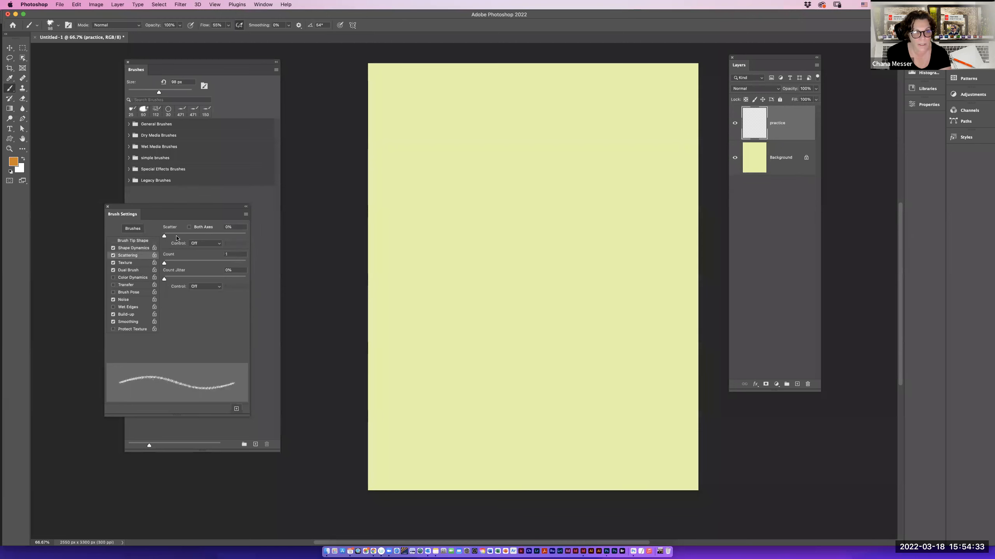
mouse_move(171, 236)
left_mouse_down()
mouse_move(194, 238)
mouse_move(185, 238)
left_mouse_up()
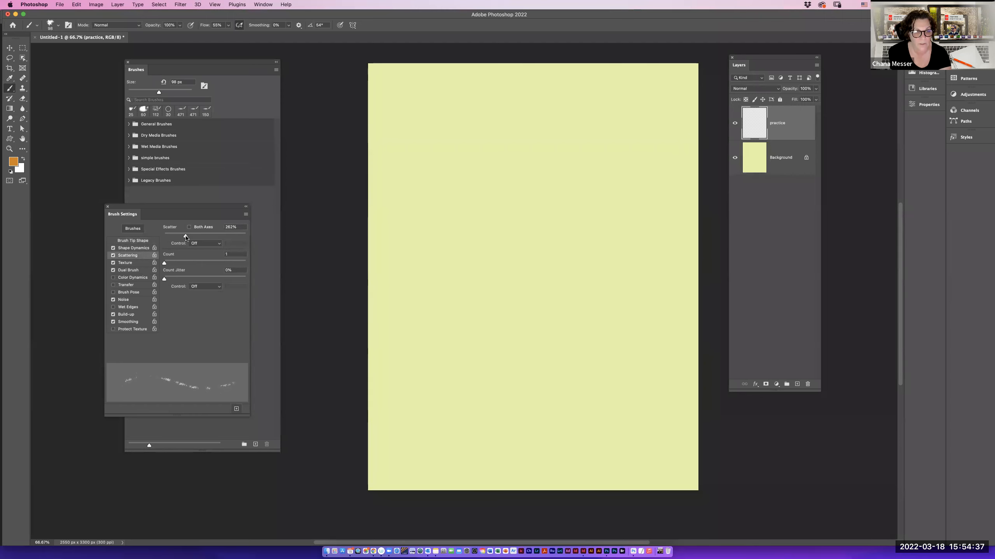
Change the brush texture to the first Water pattern and set its depth to 93%.
left_click(133, 263)
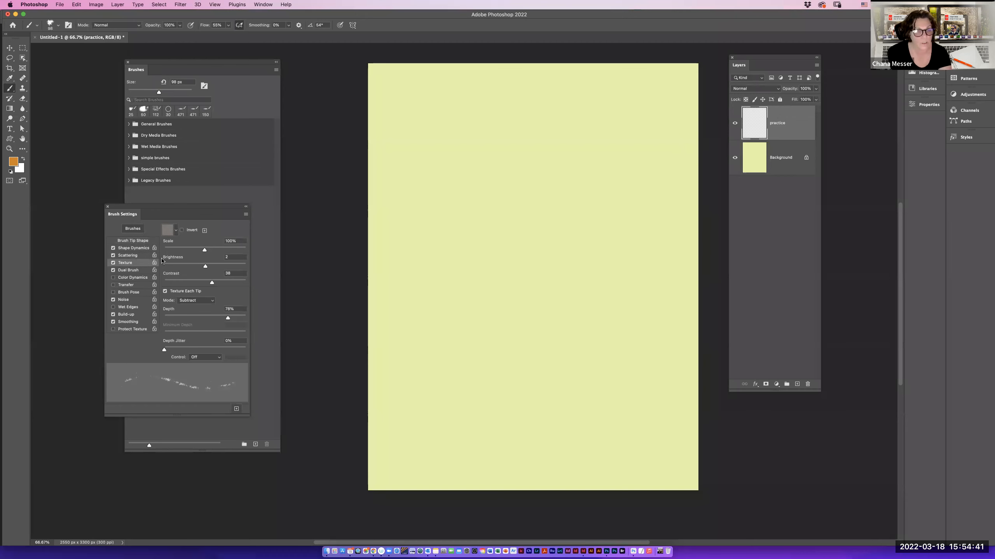
left_click(175, 232)
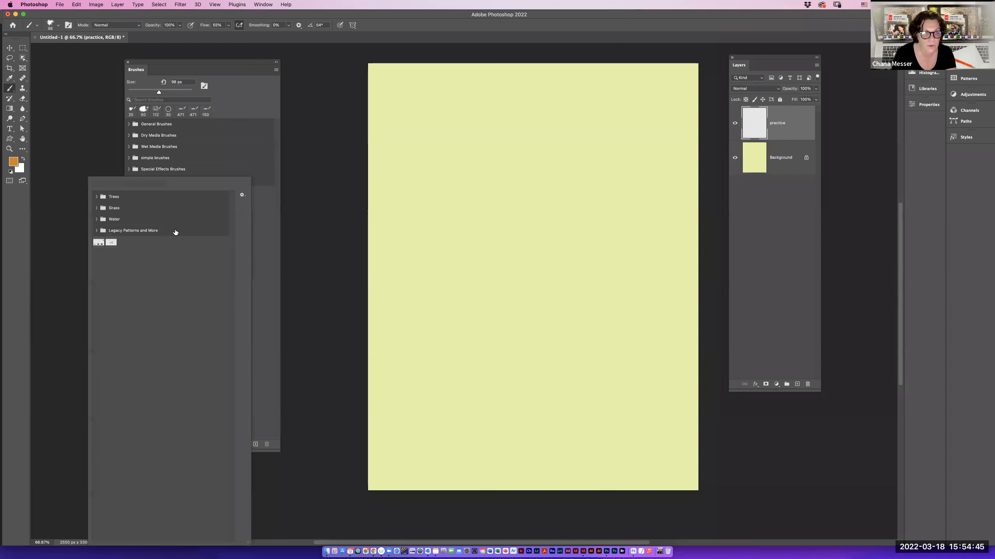
left_click(97, 219)
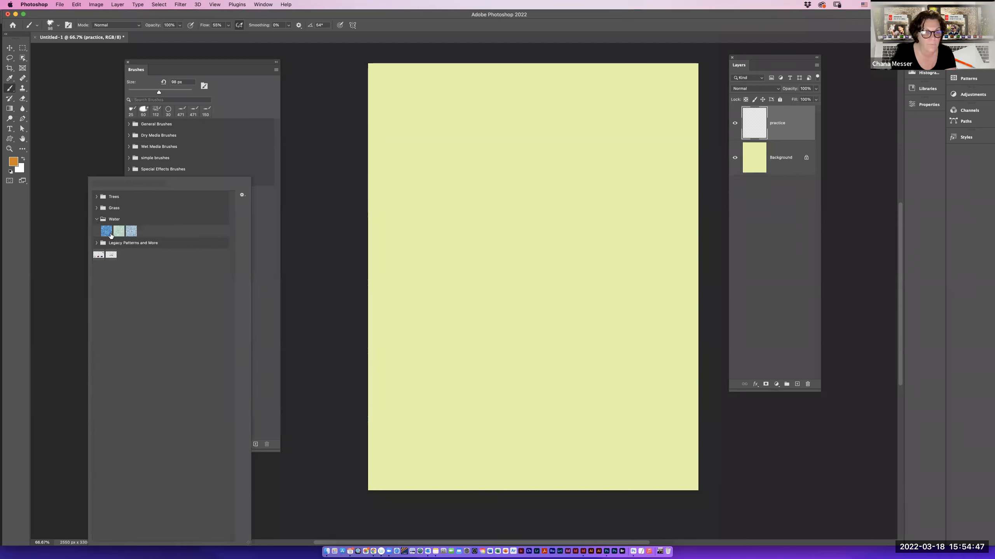
left_click(108, 232)
left_click(96, 220)
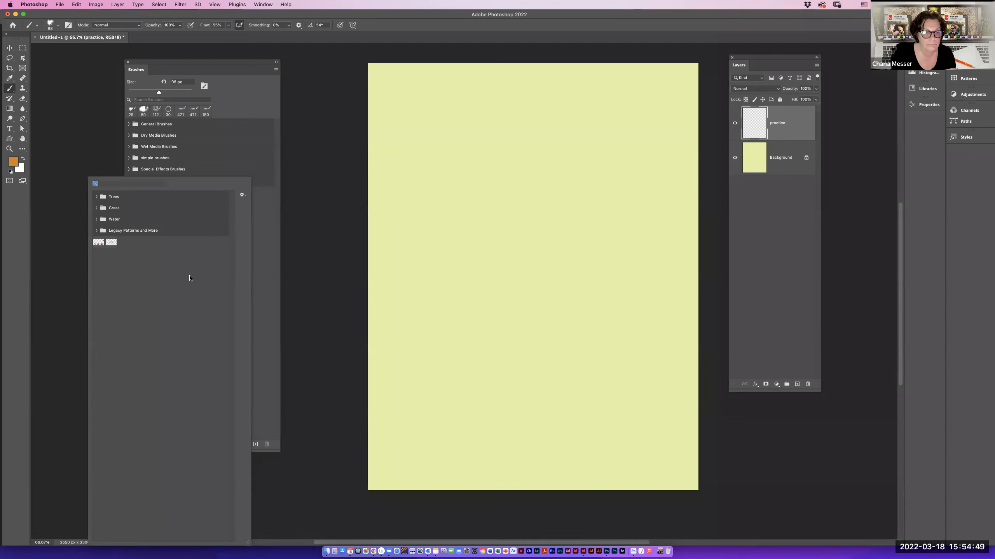
left_click(260, 312)
left_click(108, 357)
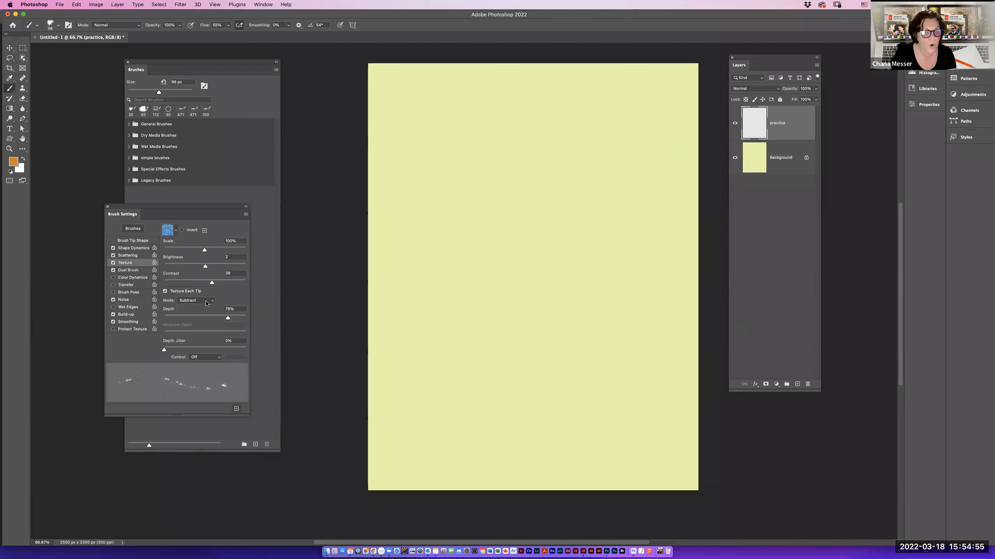
left_click_drag(229, 317, 240, 318)
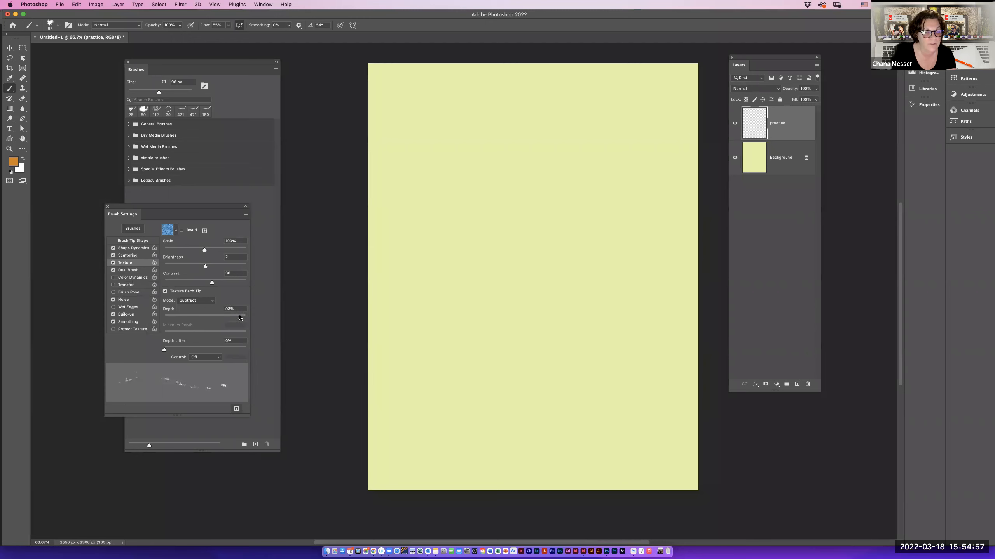
Turn off the brush's scattering and set its tip to 310 px size with 1% spacing.
left_click(113, 256)
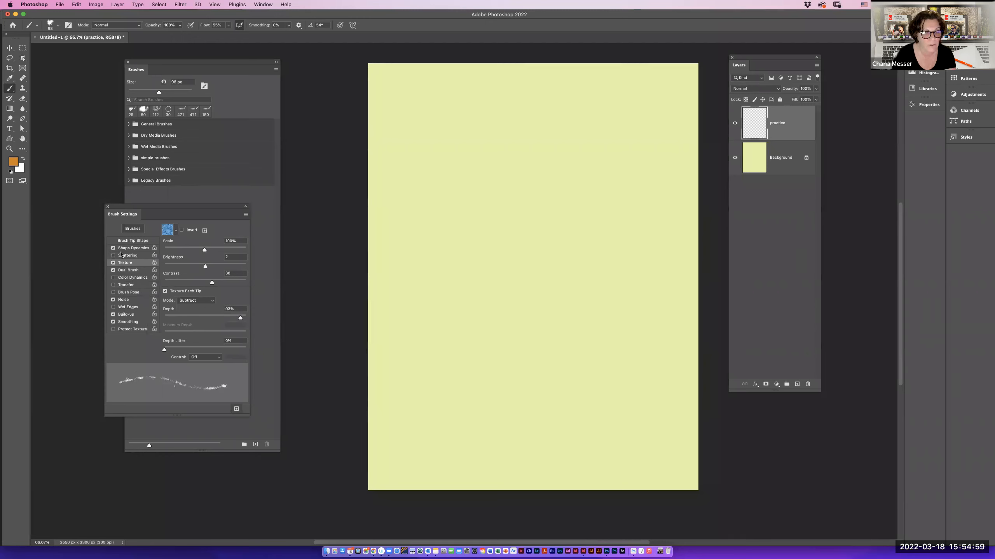
left_click(133, 241)
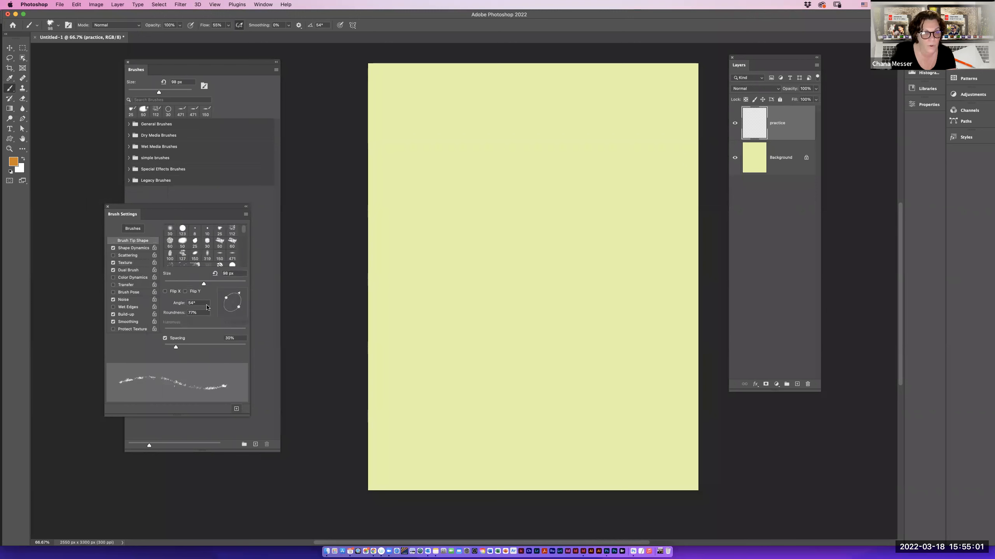
left_click_drag(203, 285, 230, 286)
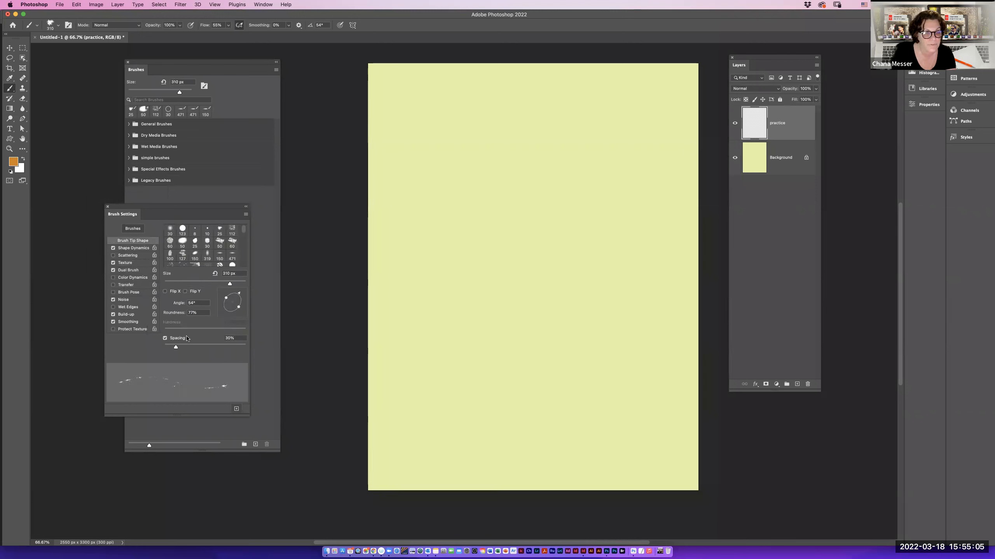
left_click_drag(177, 347, 164, 347)
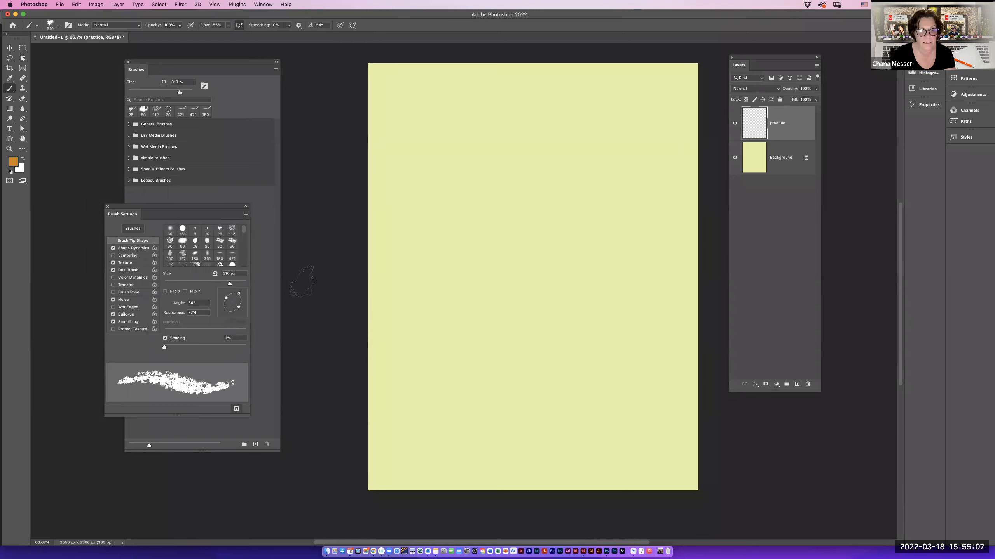
Paint a wide freehand orange stroke on the upper canvas with the customized brush and reopen its Texture settings.
mouse_move(473, 145)
left_mouse_down()
mouse_move(606, 177)
mouse_move(488, 238)
mouse_move(484, 211)
mouse_move(442, 188)
mouse_move(422, 138)
mouse_move(450, 117)
mouse_move(442, 107)
mouse_move(412, 175)
mouse_move(422, 197)
mouse_move(408, 226)
left_mouse_up()
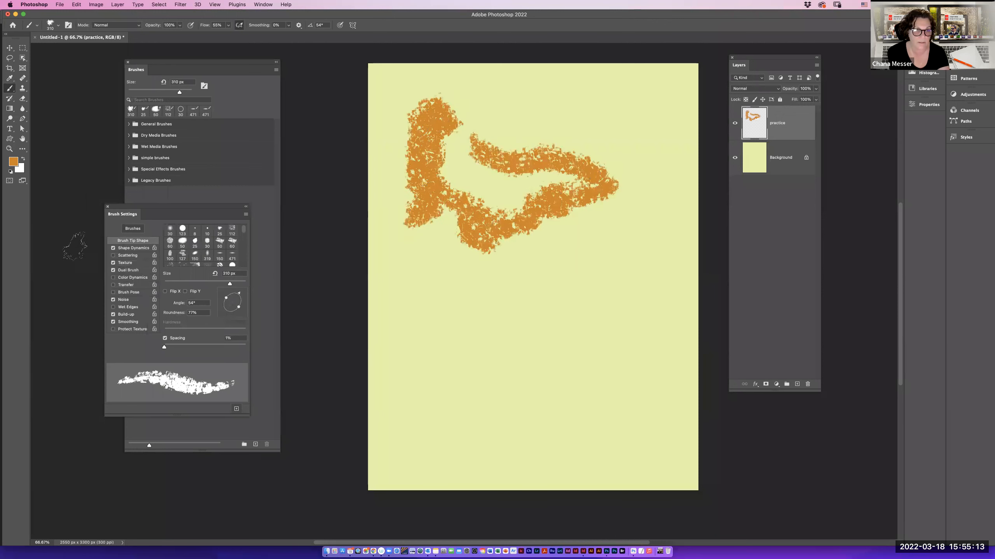
left_click(130, 264)
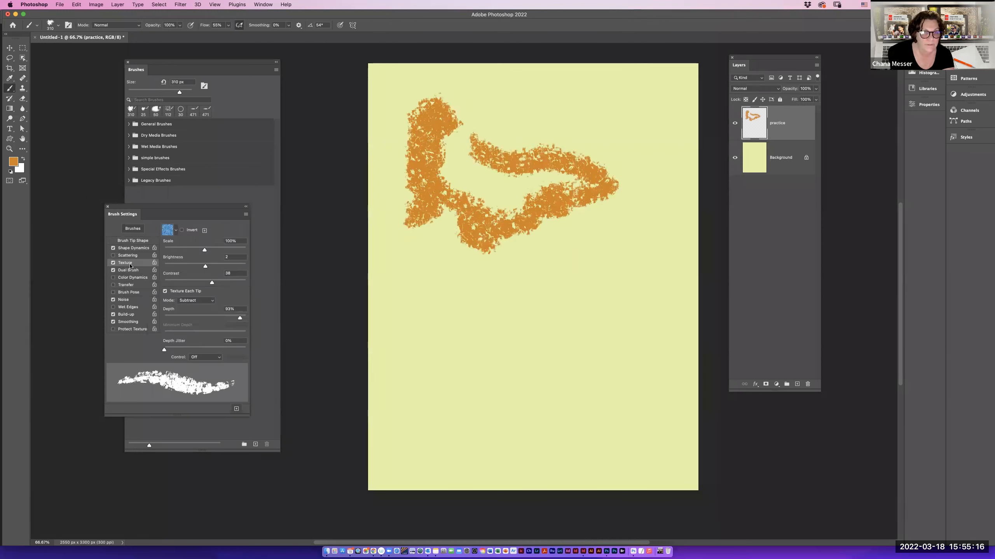
Change the brush texture to a pattern from the Trees group and set its blend mode to Multiply.
left_click(175, 231)
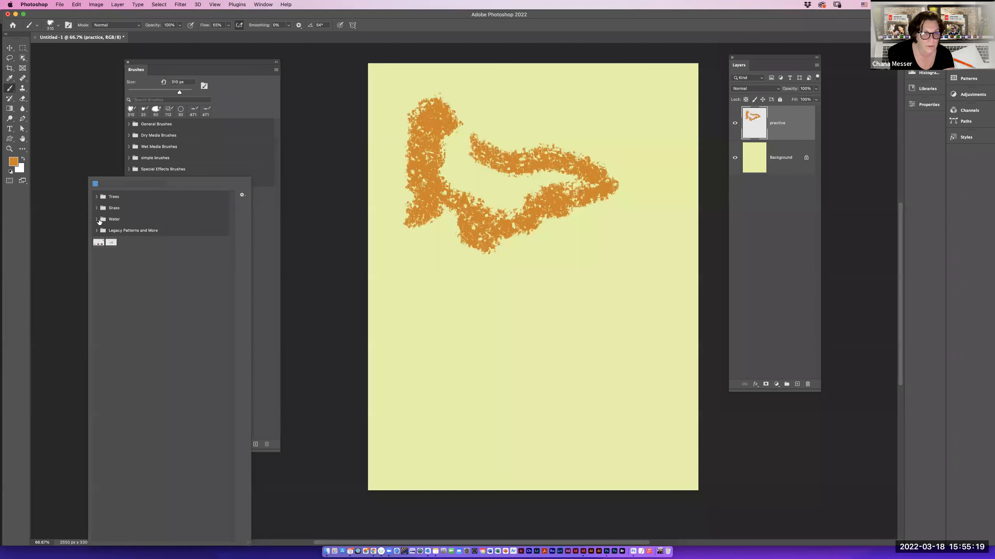
left_click(96, 197)
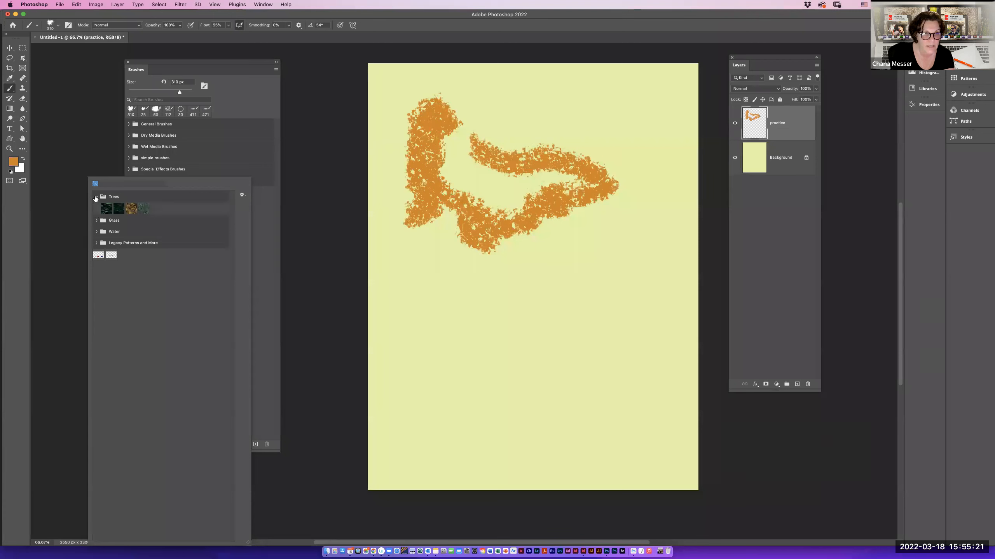
left_click(141, 210)
left_click(97, 197)
left_click(262, 264)
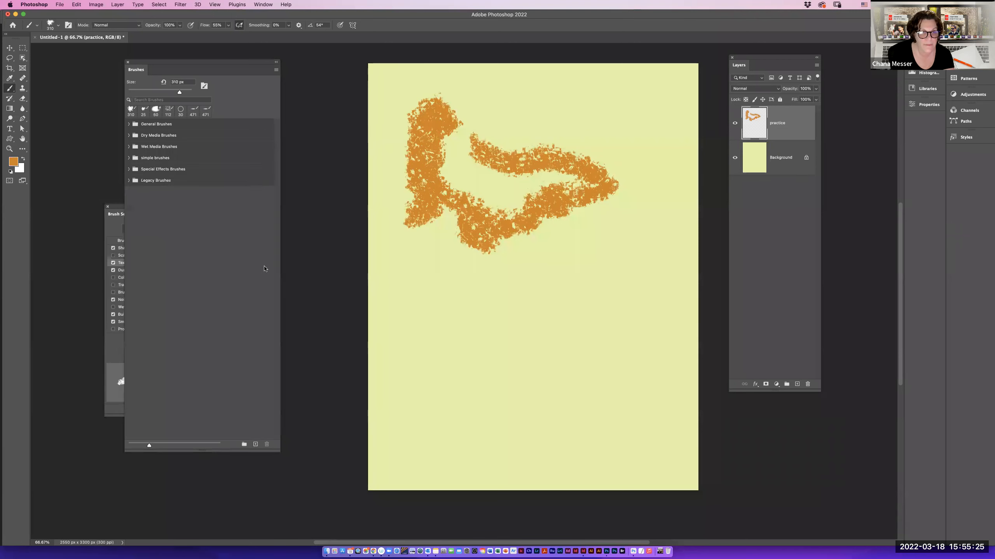
left_click(109, 351)
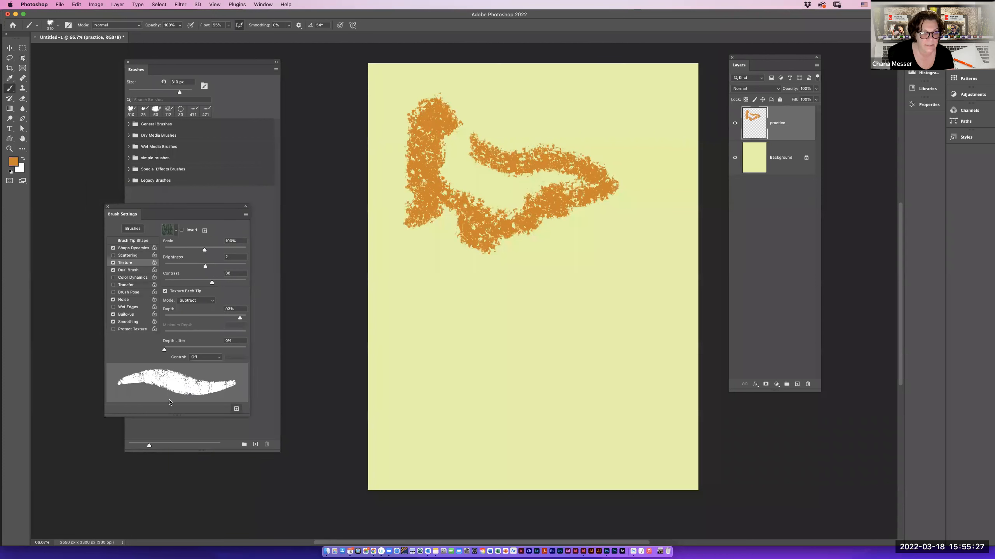
left_click(203, 301)
left_click(202, 296)
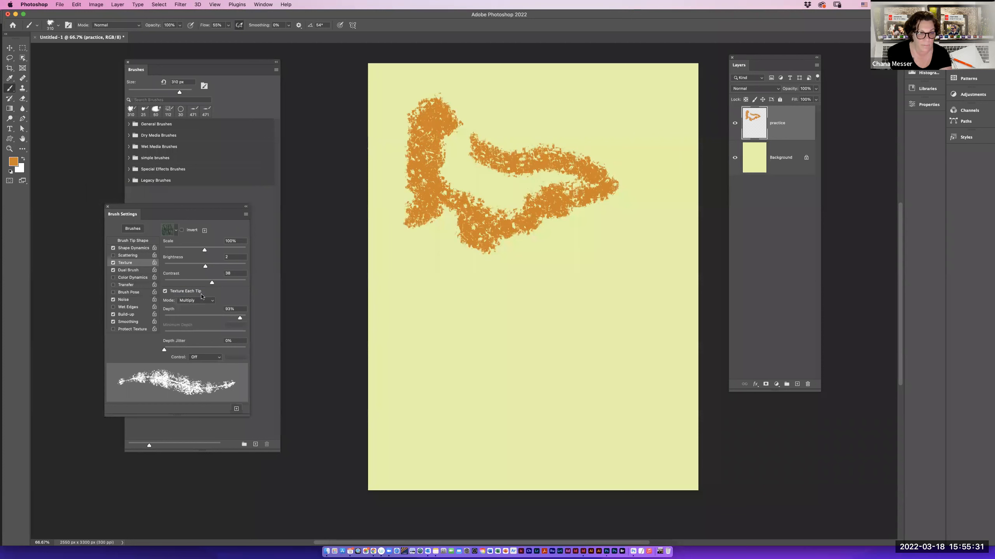
Paint several loose orange test strokes across the middle of the canvas with the Trees-textured brush.
mouse_move(436, 245)
left_mouse_down()
mouse_move(448, 271)
mouse_move(513, 283)
mouse_move(586, 257)
left_mouse_up()
mouse_move(528, 294)
left_mouse_down()
mouse_move(484, 300)
mouse_move(428, 285)
mouse_move(399, 261)
mouse_move(447, 246)
mouse_move(475, 272)
mouse_move(538, 293)
mouse_move(669, 238)
mouse_move(563, 266)
mouse_move(609, 277)
mouse_move(610, 297)
mouse_move(582, 306)
mouse_move(573, 274)
mouse_move(439, 340)
left_mouse_up()
mouse_move(504, 349)
left_mouse_down()
mouse_move(456, 366)
mouse_move(455, 351)
mouse_move(515, 364)
mouse_move(525, 355)
mouse_move(664, 349)
mouse_move(604, 370)
mouse_move(664, 329)
mouse_move(520, 338)
mouse_move(497, 356)
left_mouse_up()
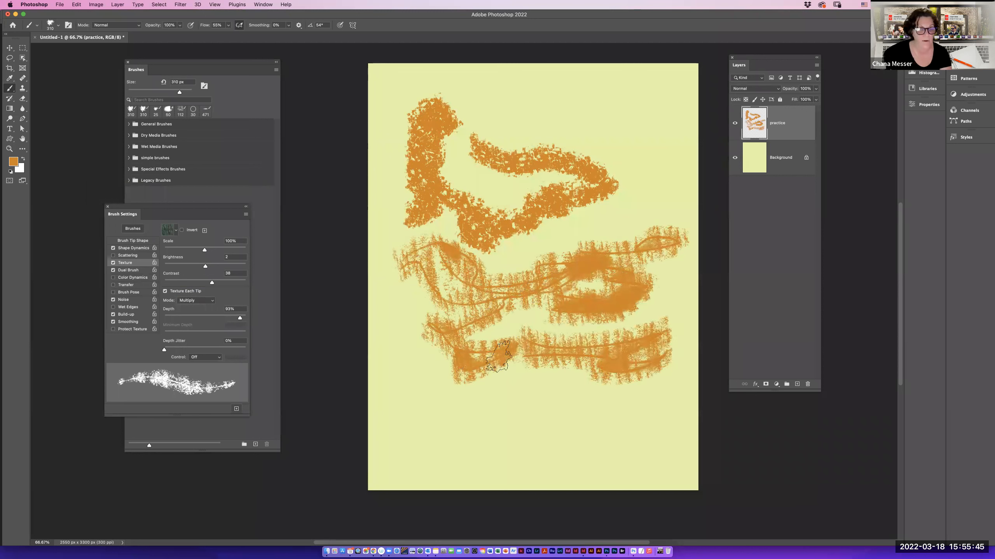
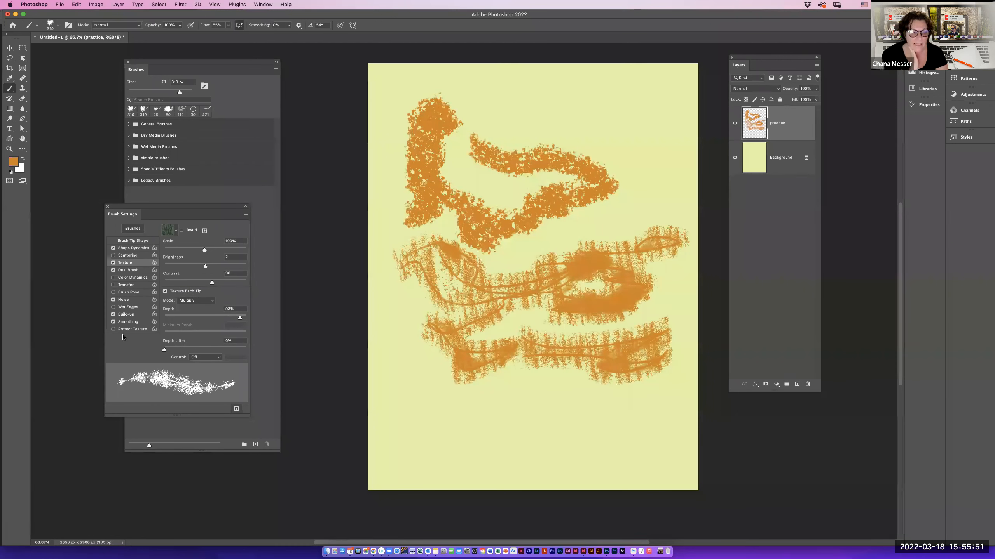
Save the customized brush as a new preset named Texture, including its size, tool settings and color.
left_click(245, 215)
left_click(270, 220)
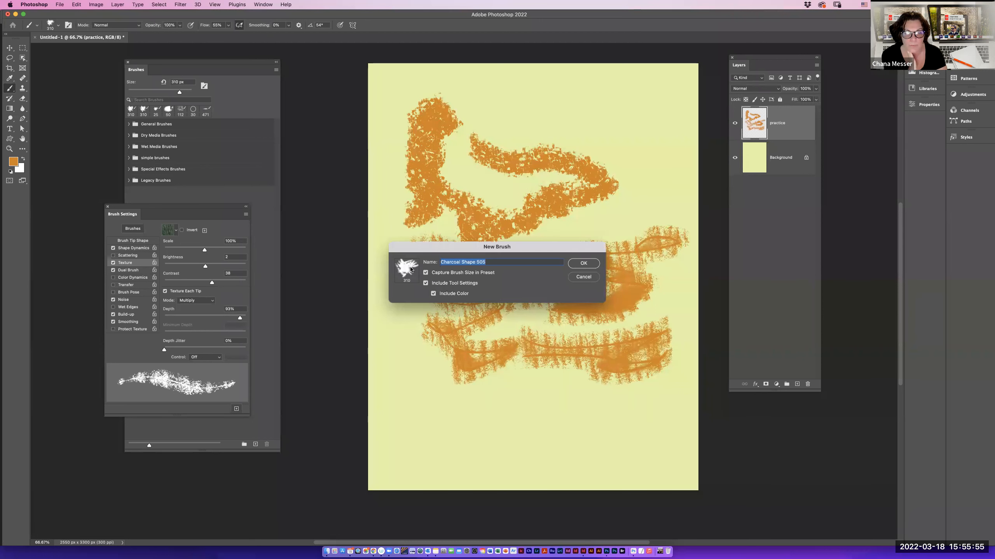
type("Textu")
key("Return")
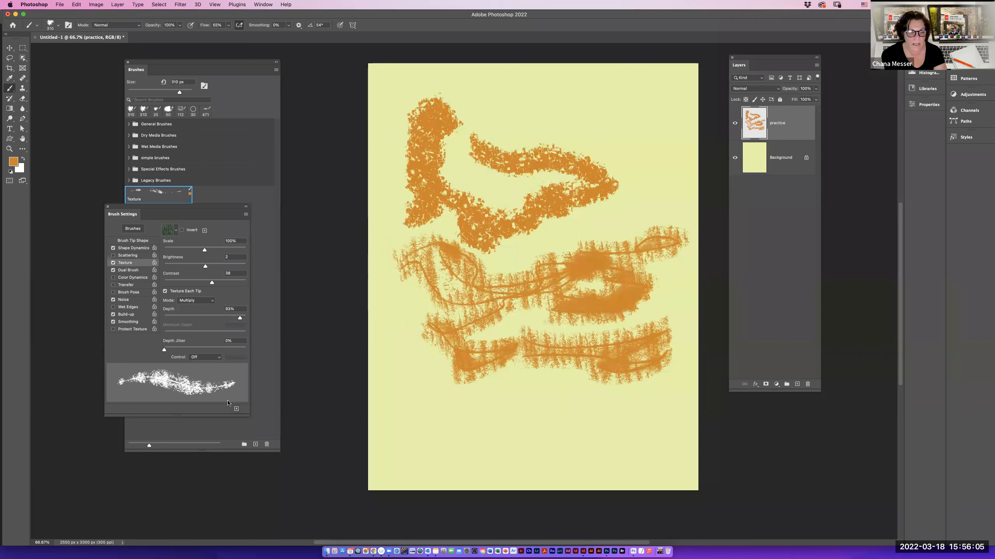
Turn off the brush's texture and set its tip spacing to 65%.
left_click(134, 240)
left_click_drag(164, 347, 172, 347)
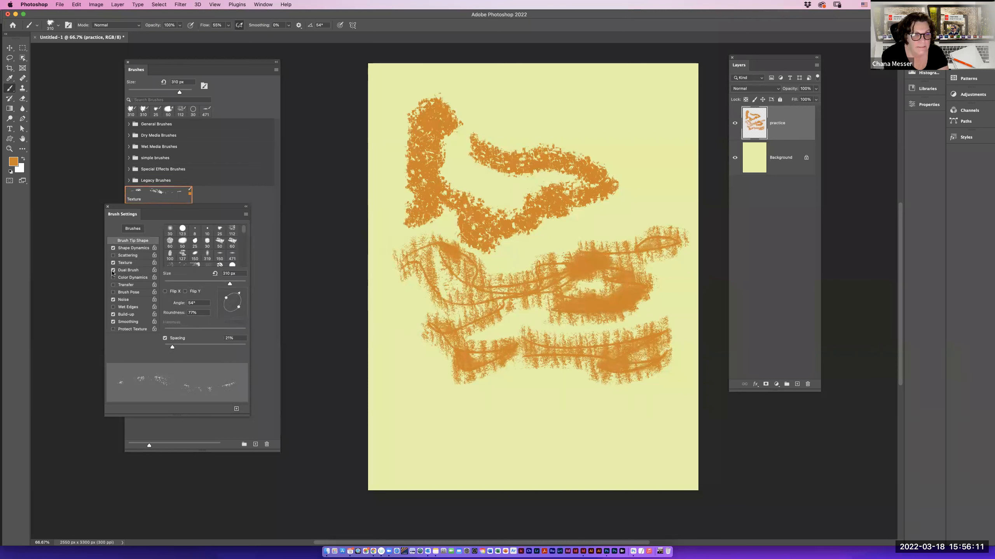
left_click(112, 263)
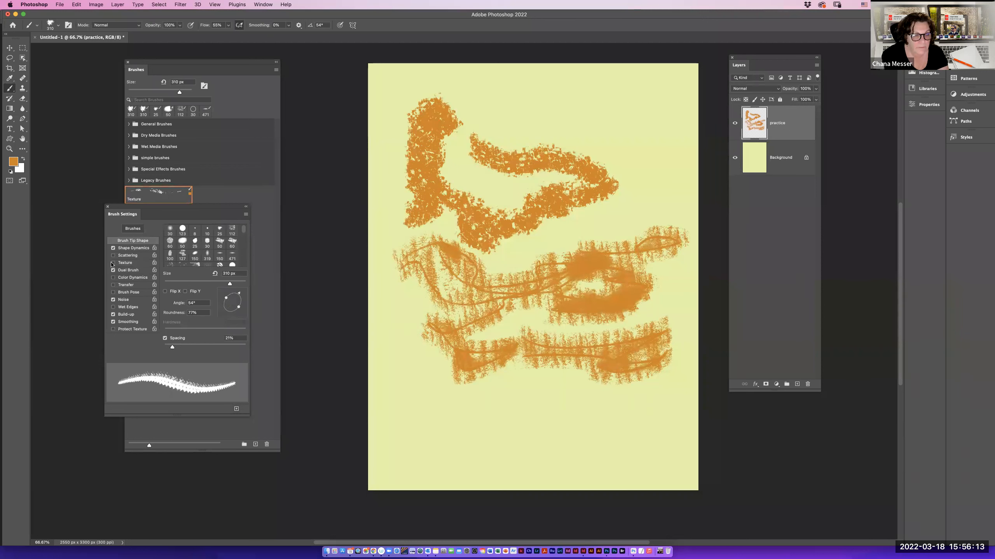
left_click_drag(171, 347, 189, 351)
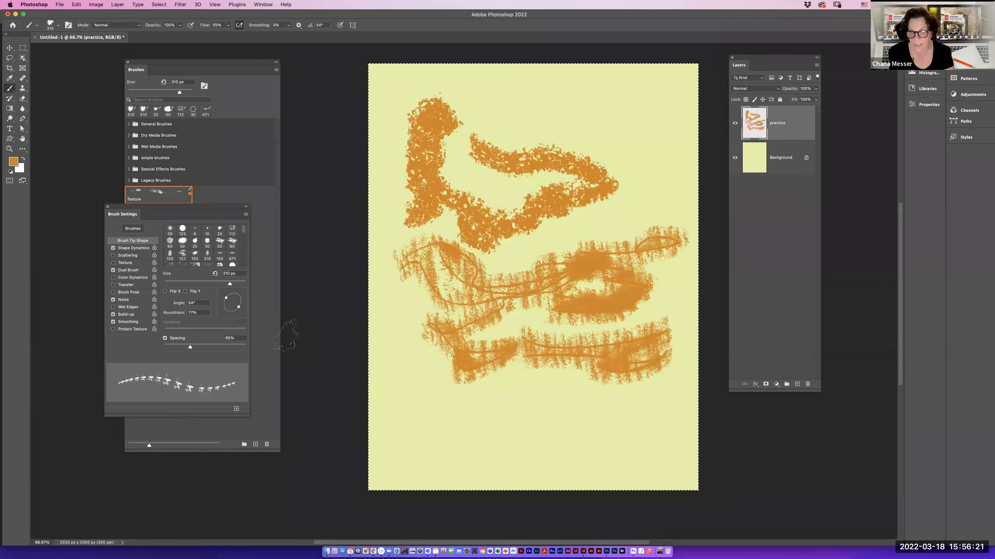
Erase everything painted on the practice layer and remove the selection.
key("super+a")
key("Delete")
key("super+d")
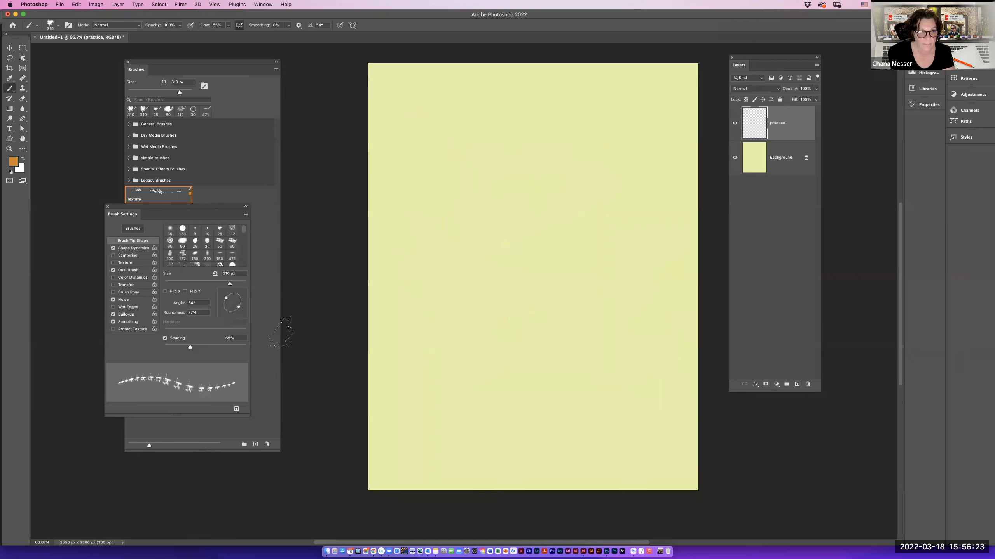
Set the background color to a dark red and the foreground color to a medium green.
left_click(20, 168)
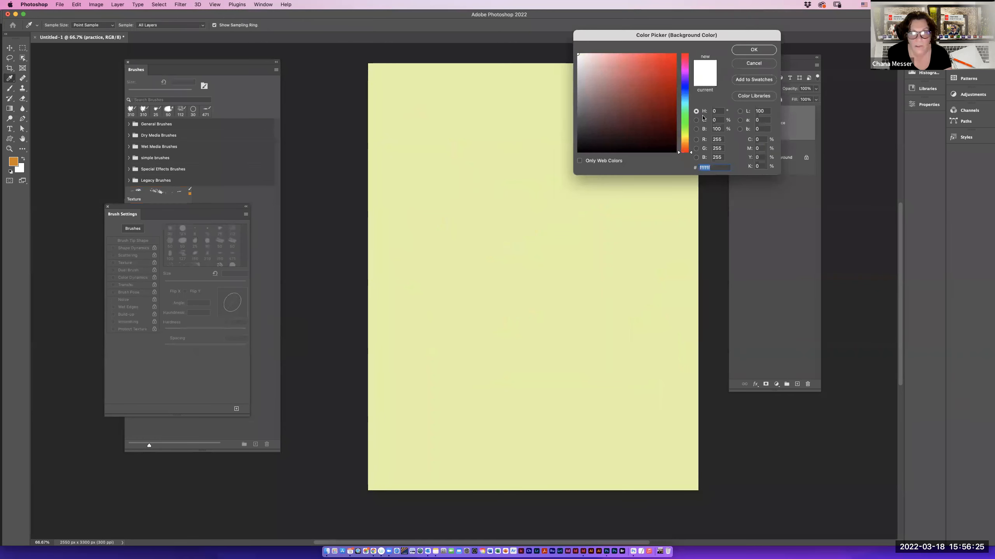
left_click(656, 107)
left_click(754, 50)
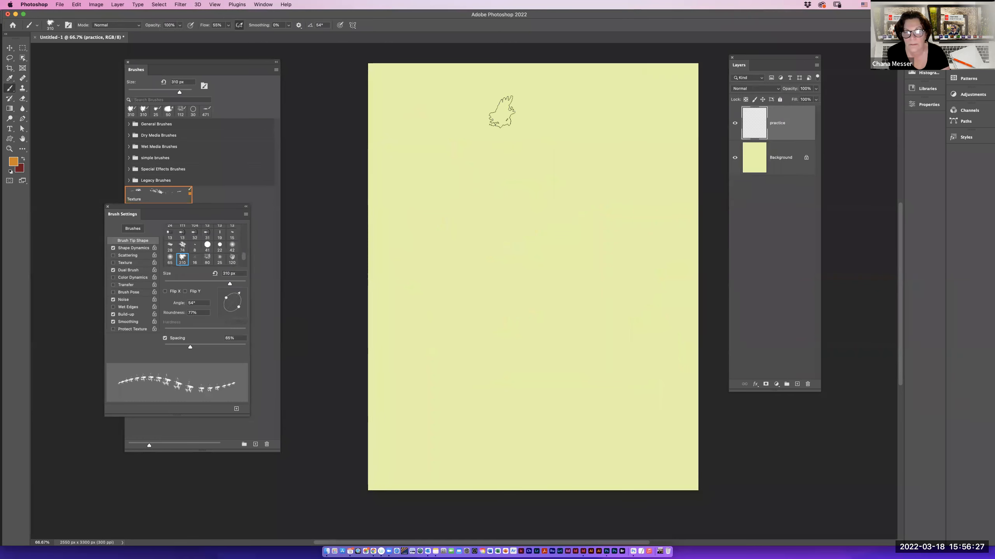
left_click(15, 162)
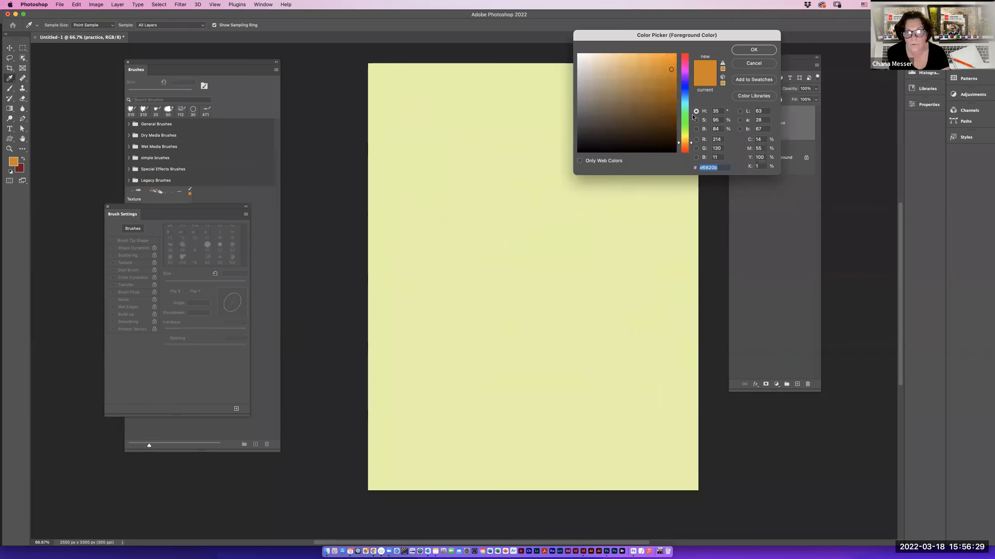
left_click(684, 130)
left_click_drag(661, 81, 661, 87)
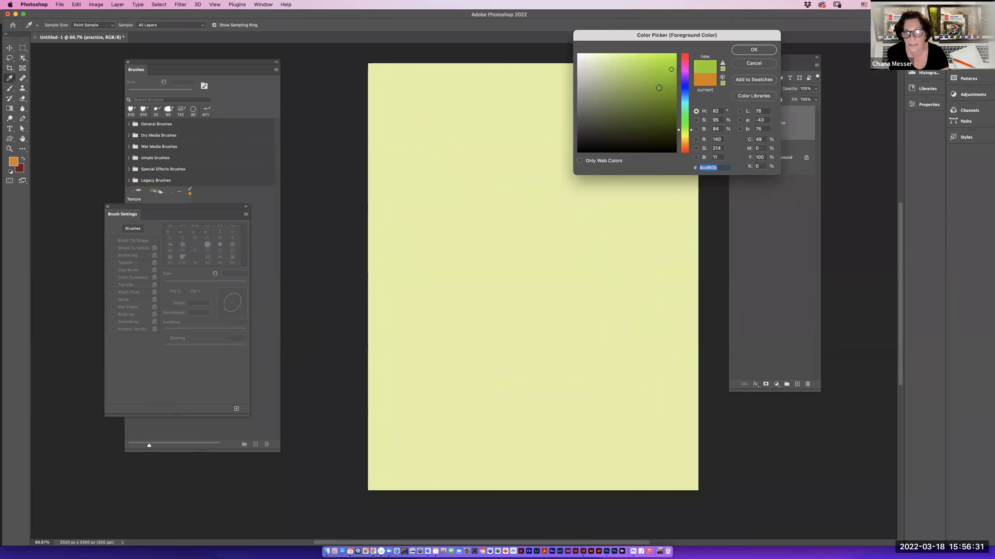
left_click(749, 49)
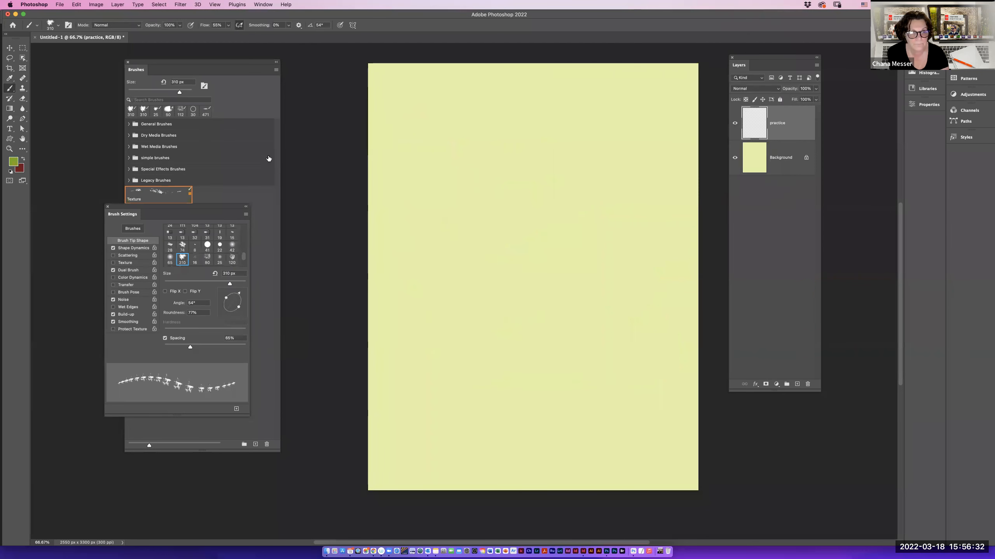
Enable Color Dynamics per tip with 100% foreground/background jitter and -100% purity, and paint a wavy test stroke near the top.
left_click(134, 278)
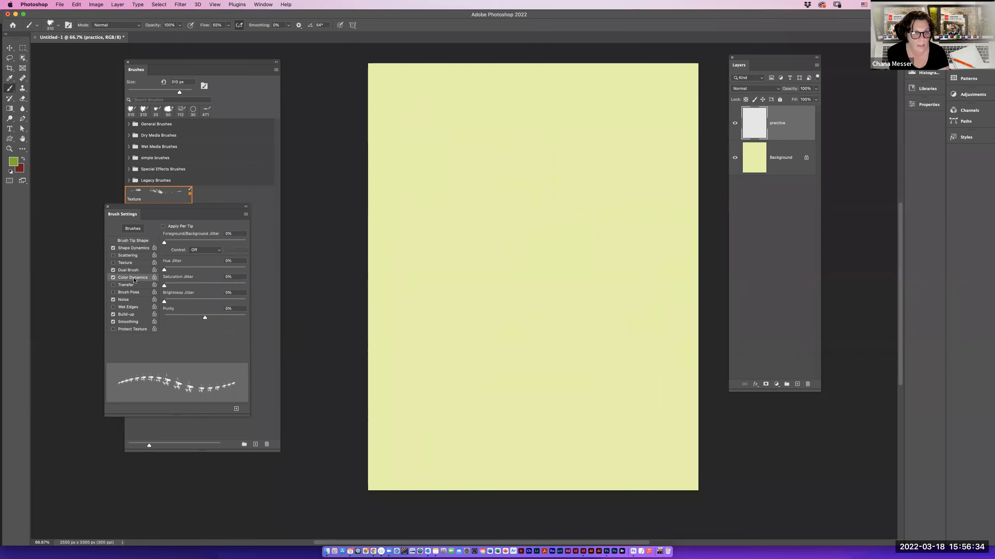
left_click(163, 226)
left_click_drag(204, 318, 161, 318)
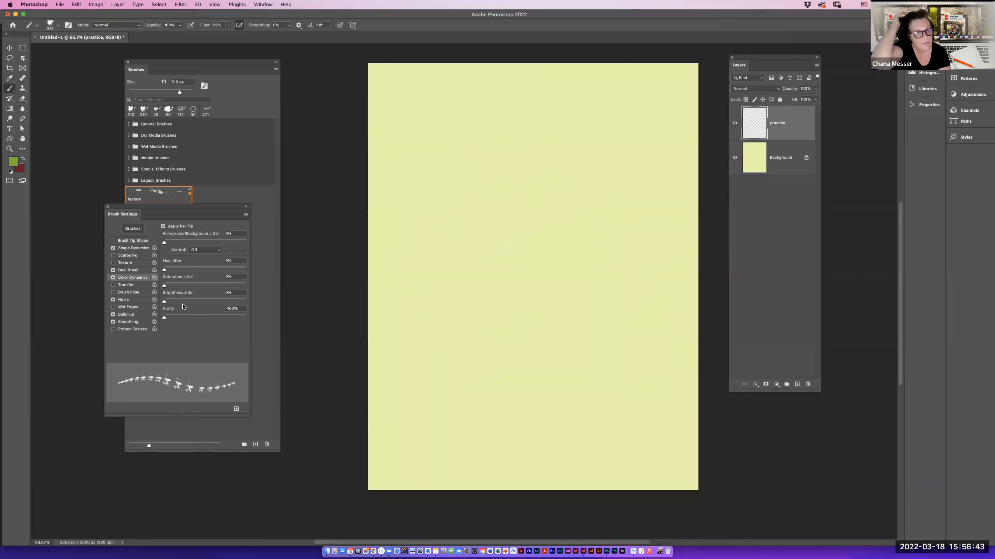
left_click_drag(170, 242, 249, 246)
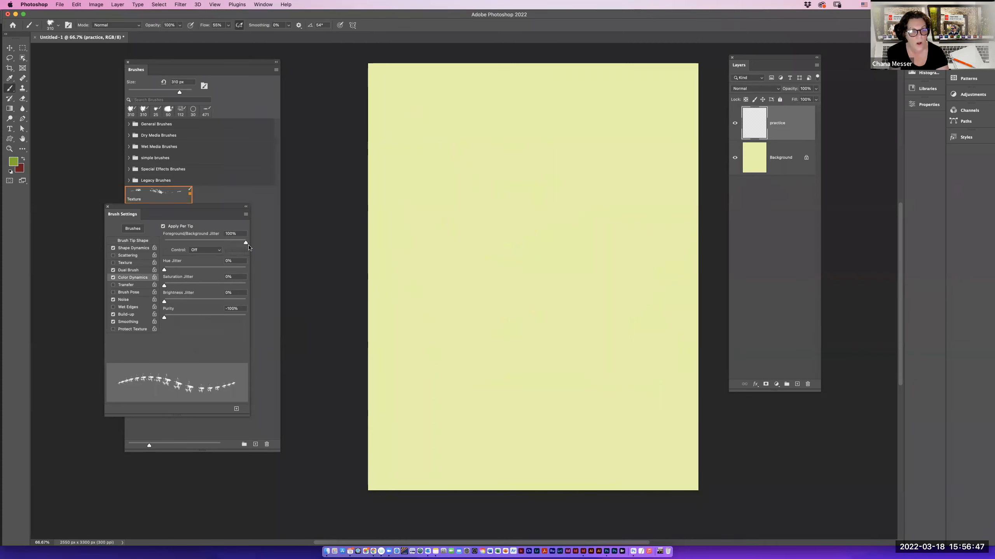
mouse_move(458, 121)
left_mouse_down()
mouse_move(492, 145)
mouse_move(586, 132)
mouse_move(613, 148)
left_mouse_up()
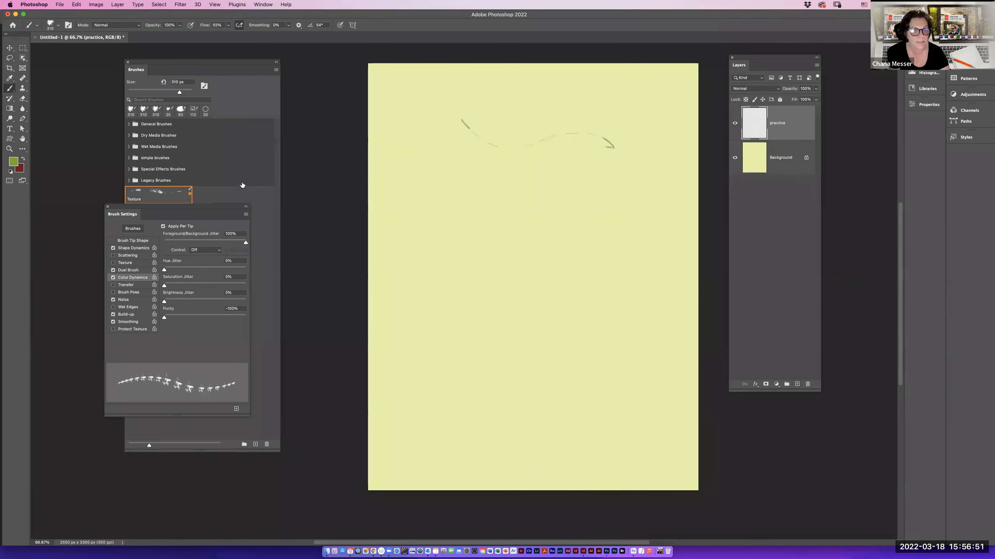
Reload the saved Texture brush preset at 1786 px and paint a large looping orange stroke over the canvas.
left_click(238, 193)
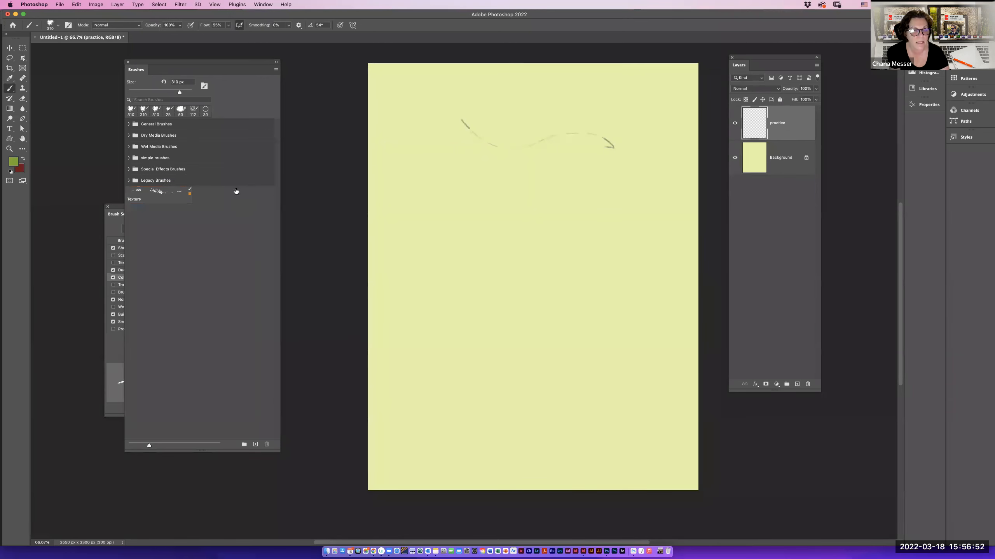
left_click(172, 193)
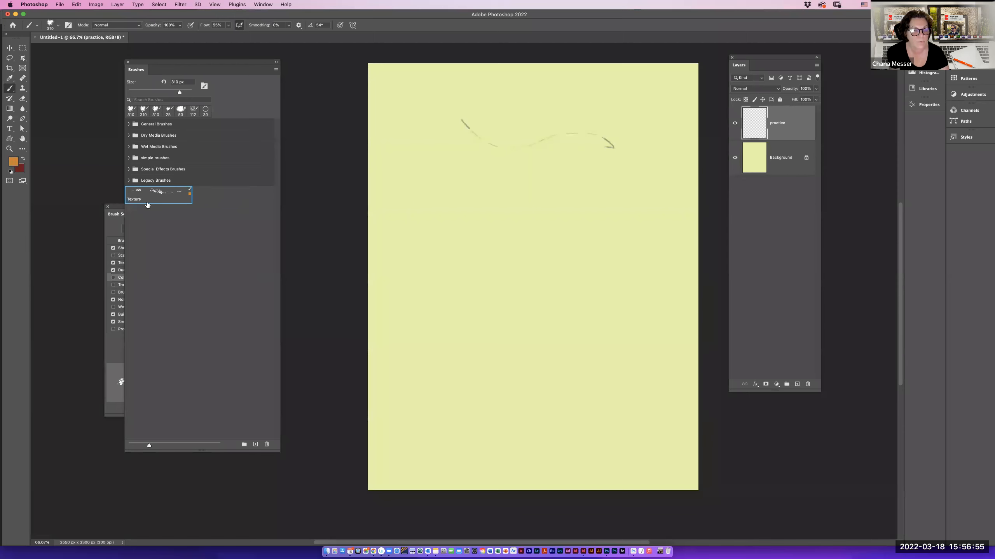
left_click(119, 214)
left_click(128, 240)
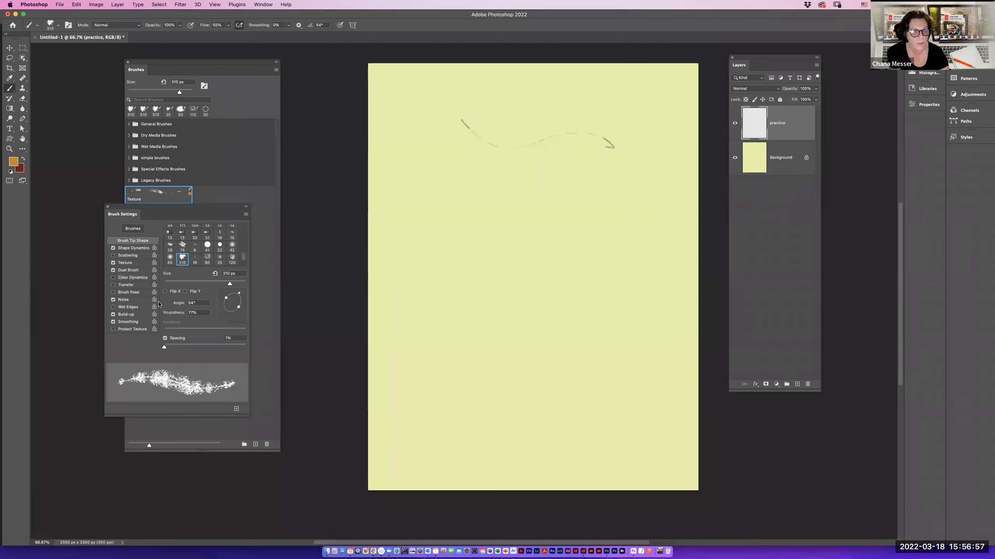
left_click_drag(230, 283, 240, 283)
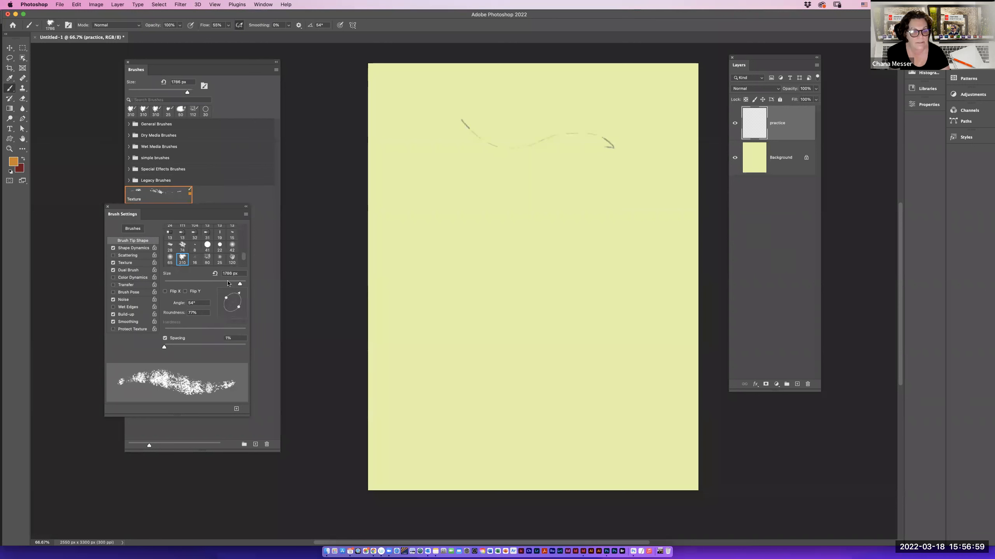
mouse_move(506, 178)
left_mouse_down()
mouse_move(585, 202)
mouse_move(594, 222)
mouse_move(574, 290)
mouse_move(539, 322)
mouse_move(447, 332)
mouse_move(448, 131)
mouse_move(535, 107)
mouse_move(585, 112)
mouse_move(608, 161)
mouse_move(601, 237)
mouse_move(547, 323)
mouse_move(599, 355)
mouse_move(522, 375)
mouse_move(535, 331)
left_mouse_up()
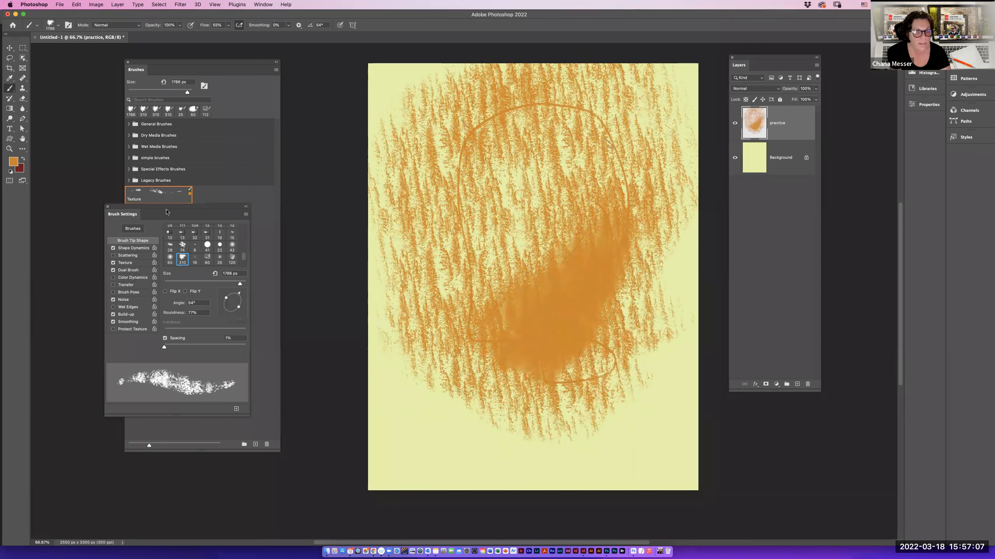
Enable Color Dynamics and paint over the orange area, first at -100% purity and again with purity set to +100%.
left_click(132, 277)
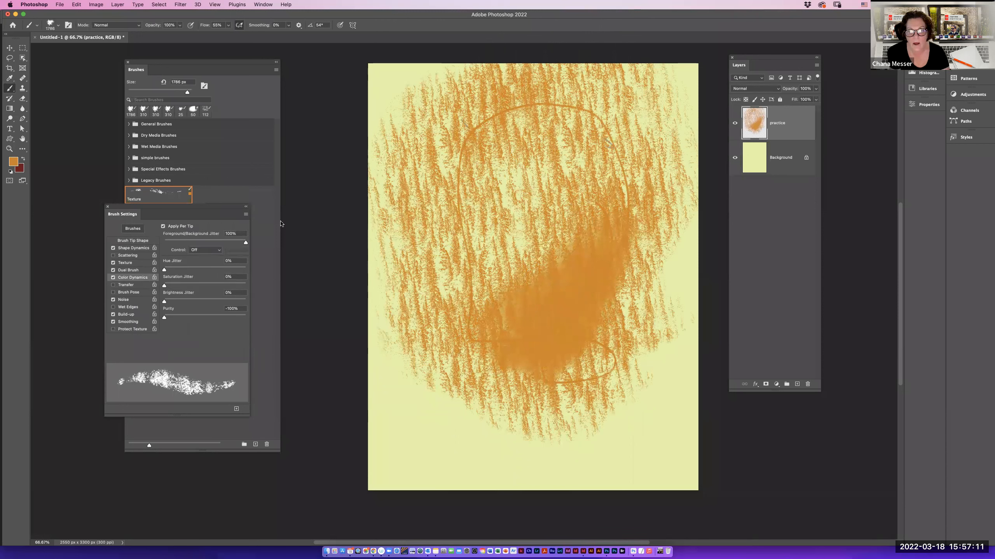
mouse_move(520, 152)
left_mouse_down()
mouse_move(605, 301)
mouse_move(490, 423)
mouse_move(439, 434)
mouse_move(462, 352)
mouse_move(400, 220)
left_mouse_up()
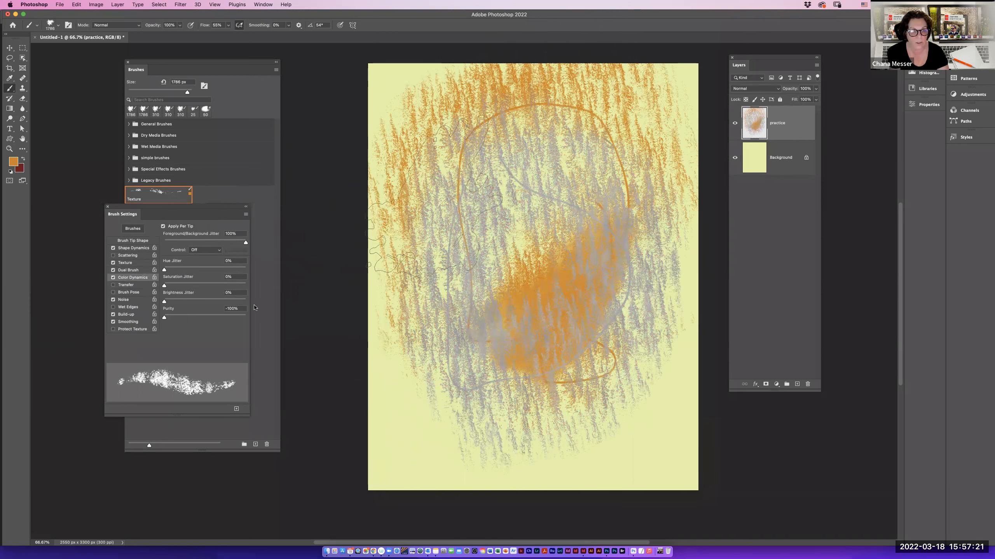
left_click_drag(165, 317, 234, 317)
mouse_move(392, 188)
left_mouse_down()
mouse_move(505, 298)
mouse_move(560, 329)
mouse_move(599, 203)
mouse_move(556, 118)
left_mouse_up()
Clear all paint from the practice layer and change the foreground color to a dark green.
key("super+a")
key("BackSpace")
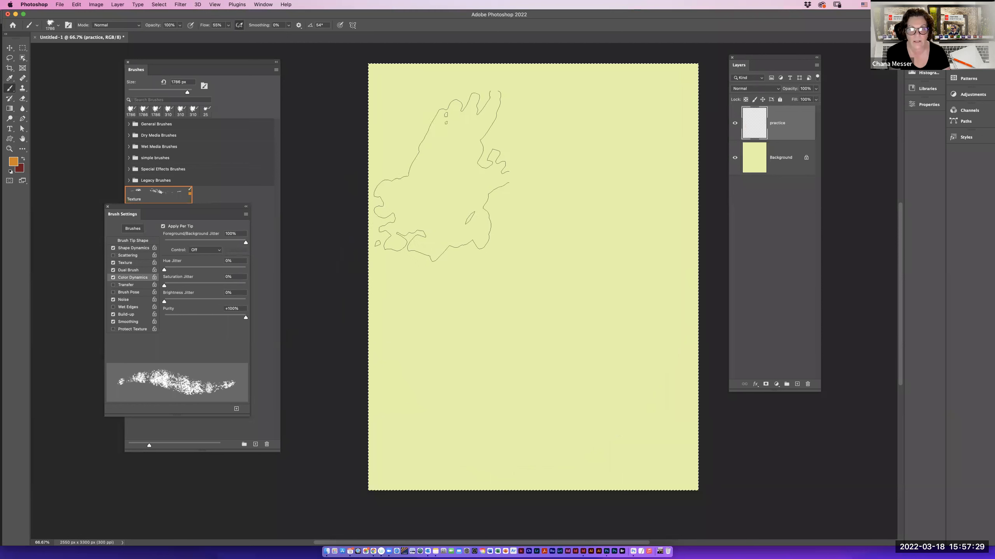
left_click(13, 162)
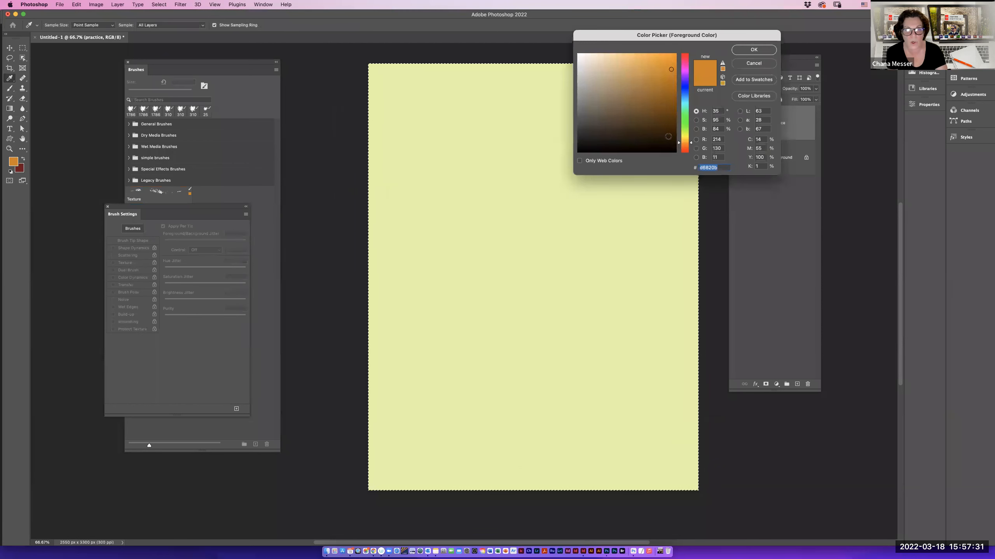
left_click(754, 53)
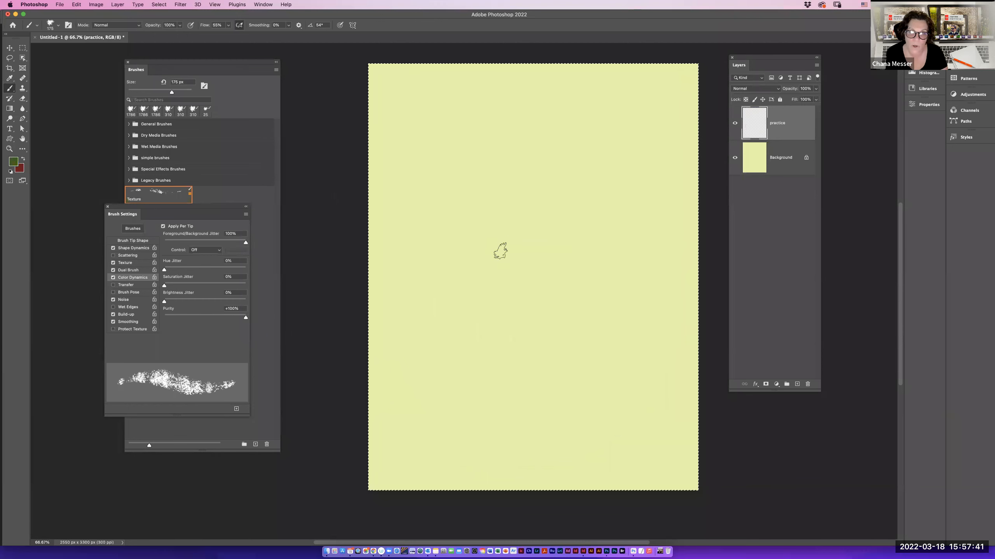
Resize the brush to 250 px, paint a winding two-color stroke over the upper canvas, and remove the selection.
key("bracketleft")
key("bracketleft")
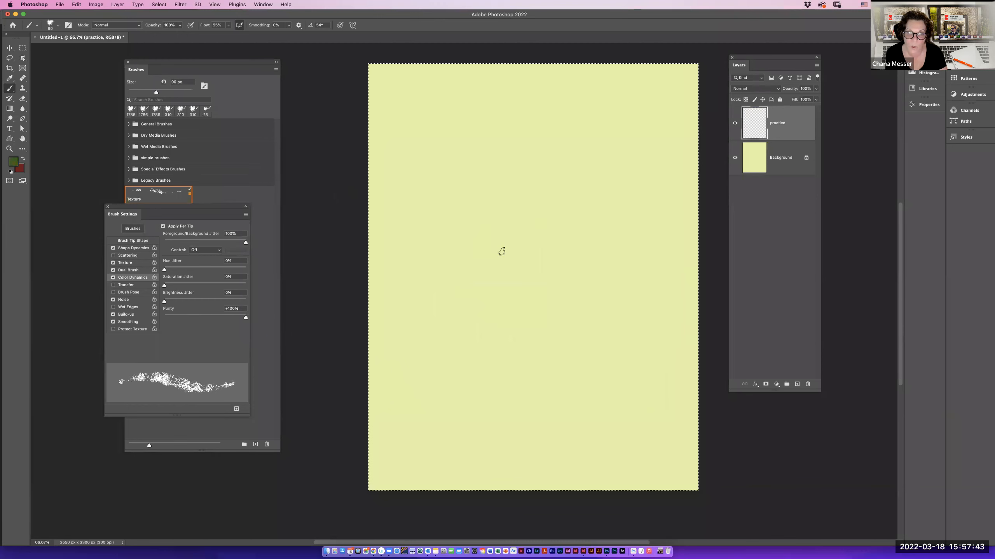
key("bracketright")
key("bracketright")
key("bracketright")
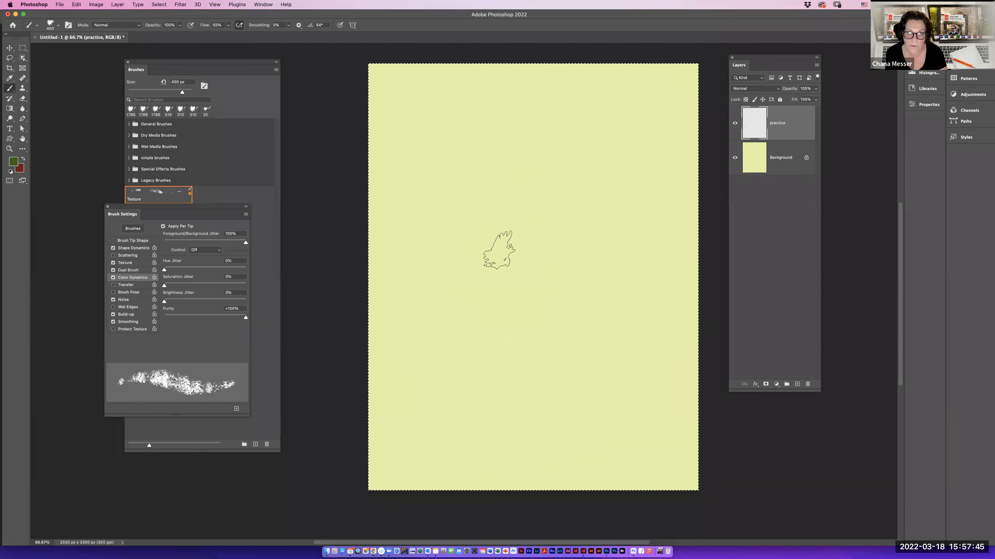
mouse_move(456, 94)
left_mouse_down()
mouse_move(490, 164)
mouse_move(613, 139)
mouse_move(638, 160)
mouse_move(627, 210)
left_mouse_up()
mouse_move(564, 201)
left_mouse_down()
mouse_move(509, 203)
mouse_move(486, 228)
mouse_move(499, 288)
mouse_move(438, 290)
mouse_move(422, 256)
mouse_move(433, 205)
left_mouse_up()
mouse_move(456, 172)
left_mouse_down()
mouse_move(409, 134)
mouse_move(423, 100)
left_mouse_up()
key("super+d")
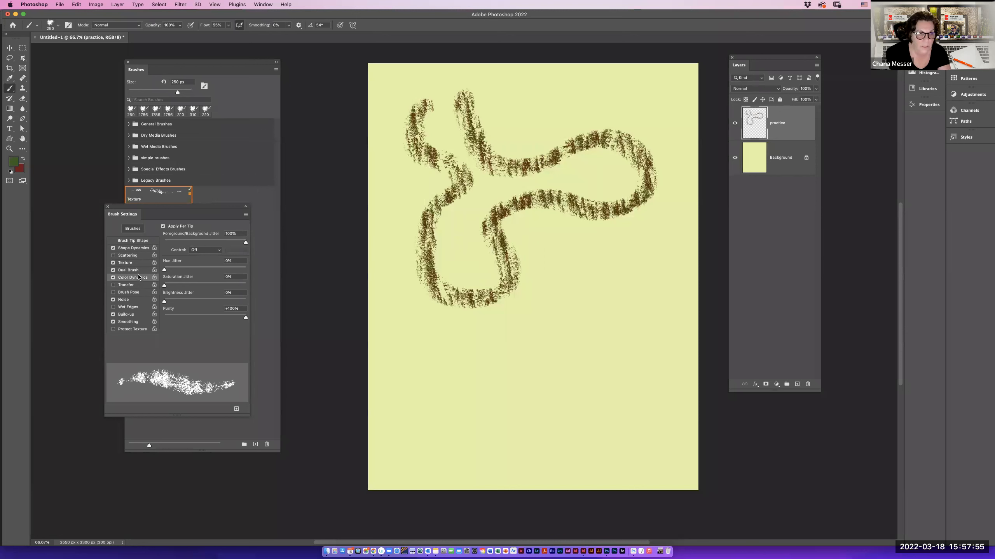
Turn off the brush's Texture option and paint a winding stroke across the middle of the canvas.
left_click(126, 263)
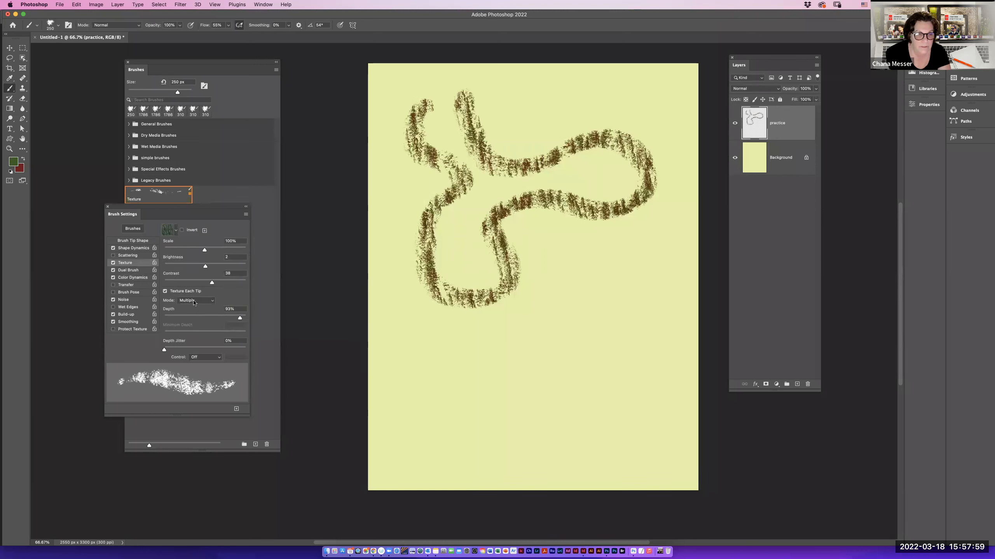
left_click(113, 263)
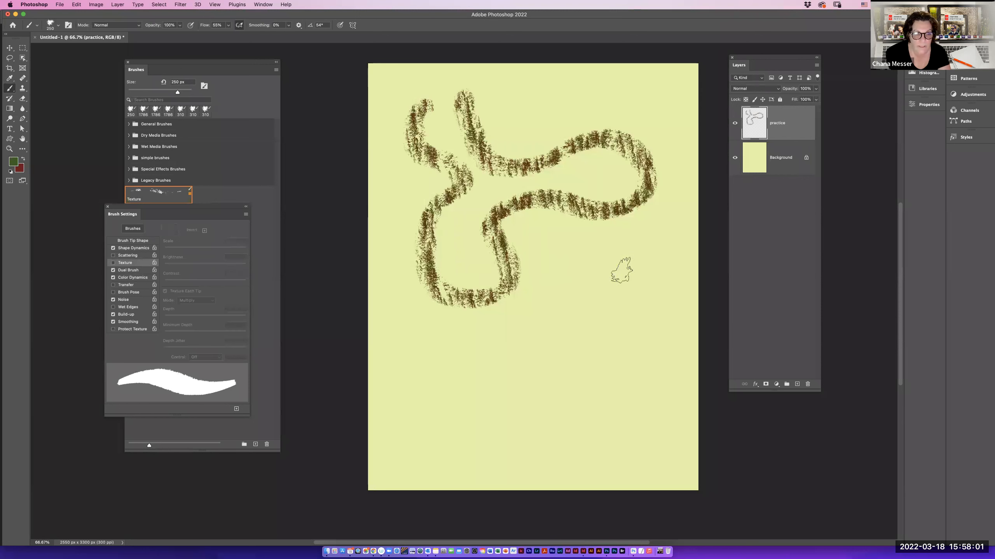
mouse_move(578, 255)
left_mouse_down()
mouse_move(662, 277)
mouse_move(681, 305)
mouse_move(645, 353)
mouse_move(621, 350)
mouse_move(574, 316)
mouse_move(547, 342)
mouse_move(509, 347)
mouse_move(445, 322)
left_mouse_up()
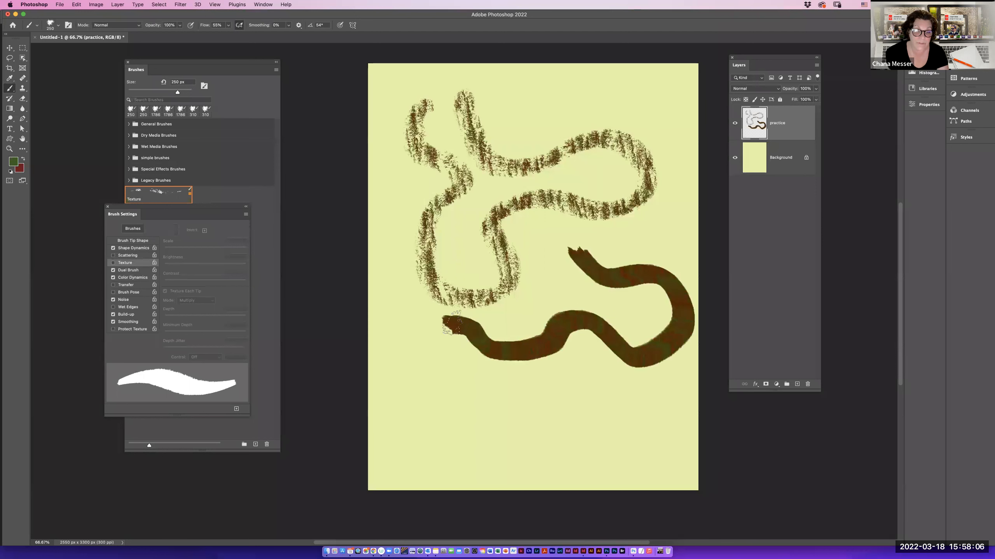
Set the brush tip spacing to 56%, turn off Dual Brush, and paint a curved stroke across the lower canvas.
left_click(131, 241)
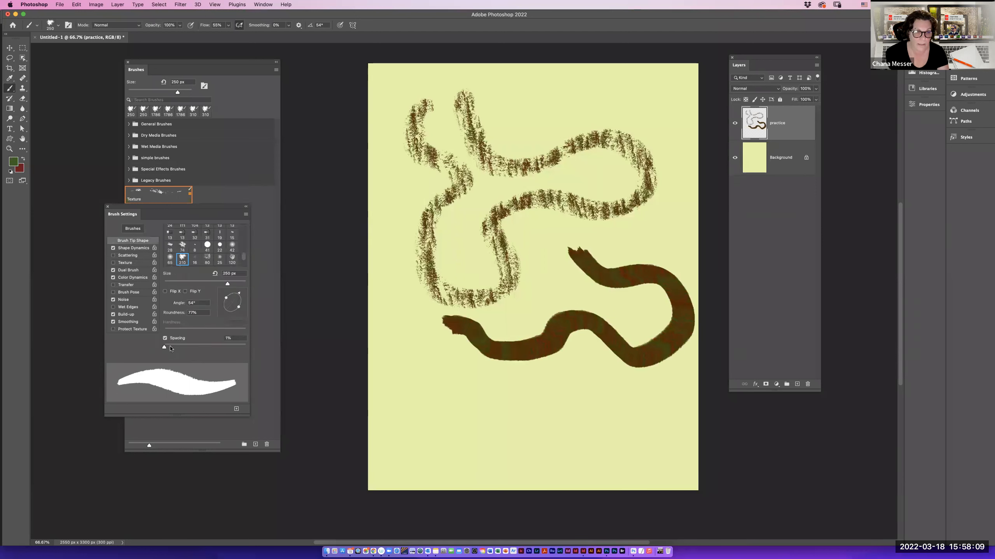
left_click_drag(170, 348, 191, 347)
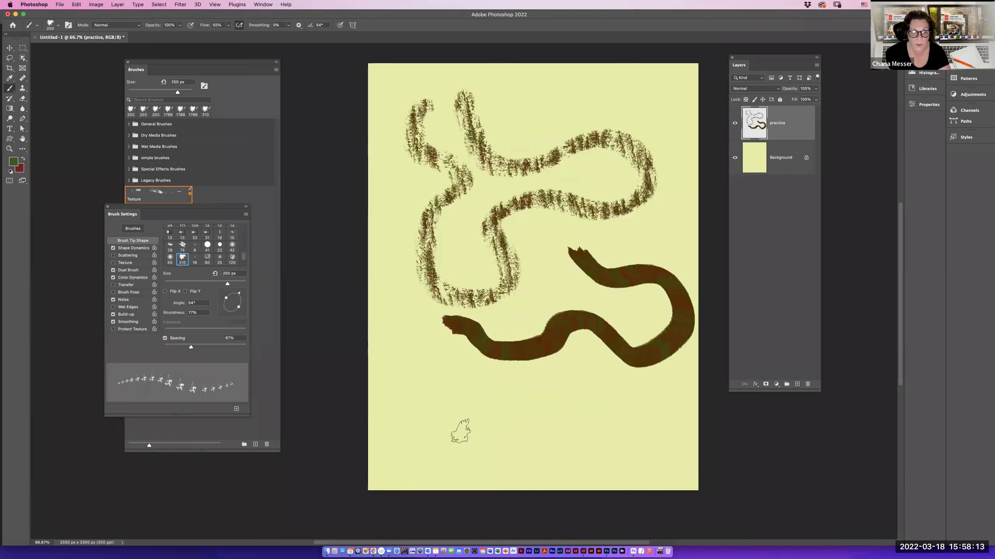
left_click_drag(191, 347, 187, 348)
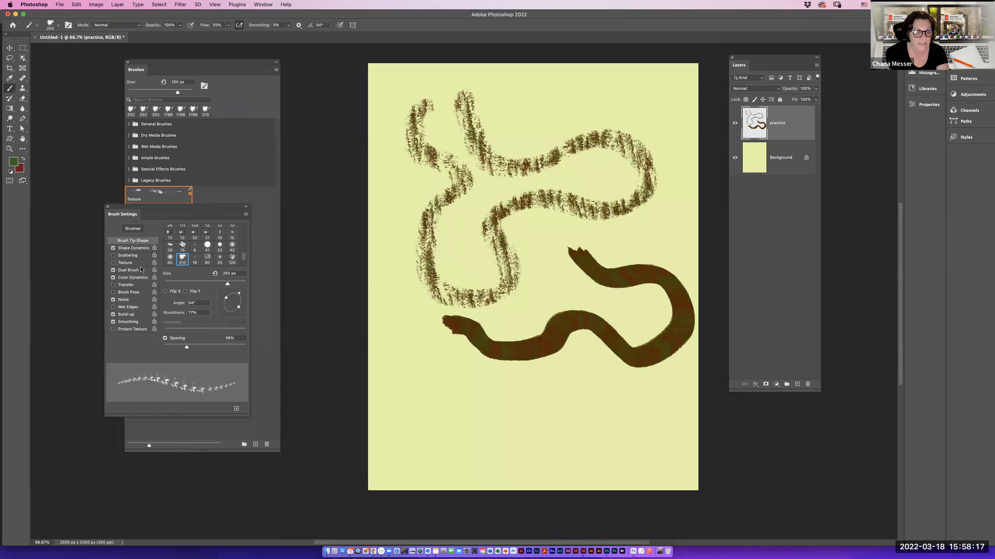
left_click(113, 270)
mouse_move(419, 358)
left_mouse_down()
mouse_move(491, 408)
mouse_move(644, 396)
mouse_move(634, 421)
mouse_move(594, 457)
mouse_move(457, 458)
left_mouse_up()
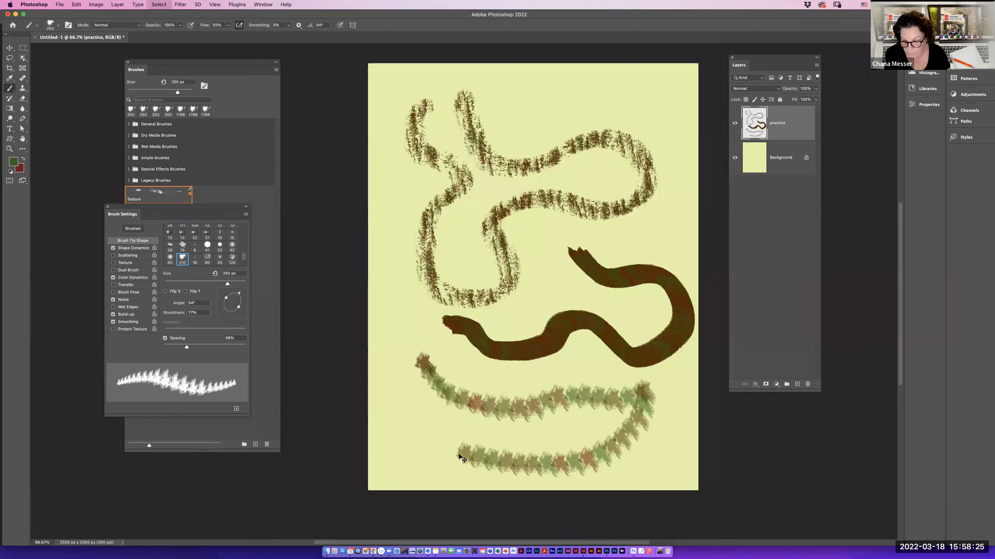
Clear the practice layer and paint wavy rows of marks near the canvas top with 89% spacing and 47% roundness.
key("BackSpace")
key("super+d")
left_click_drag(193, 348, 202, 348)
left_click_drag(239, 306, 236, 306)
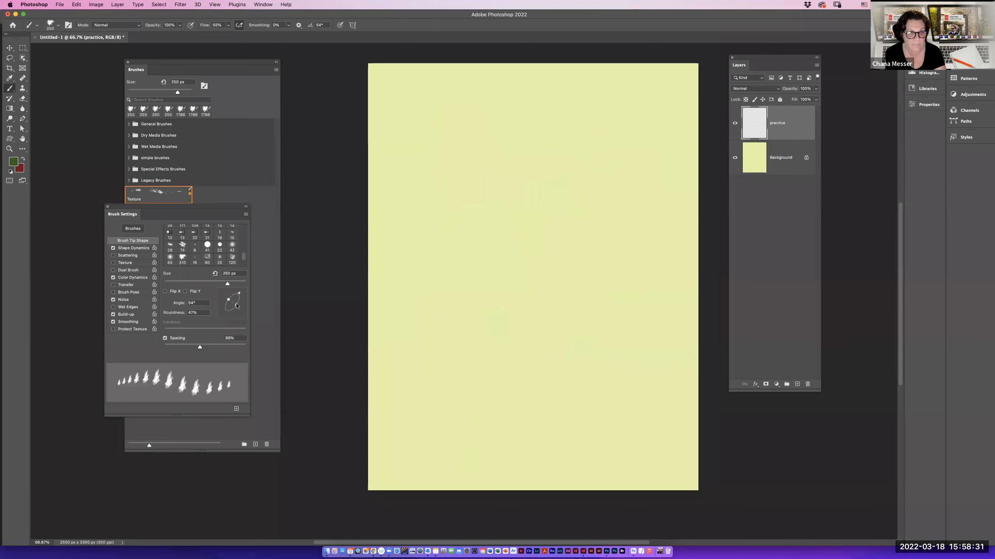
mouse_move(429, 99)
left_mouse_down()
mouse_move(509, 127)
mouse_move(575, 101)
mouse_move(612, 100)
mouse_move(653, 122)
mouse_move(663, 158)
mouse_move(585, 133)
mouse_move(510, 166)
mouse_move(459, 161)
mouse_move(414, 113)
mouse_move(439, 138)
left_mouse_up()
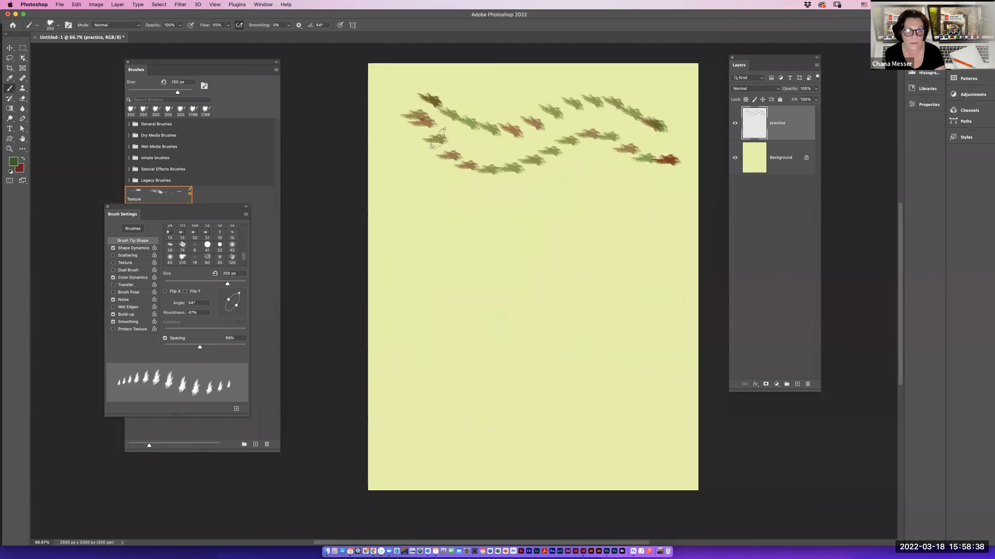
Change the foreground color to golden brown #b28b14 and paint another wavy row of marks below the existing ones.
left_click(12, 161)
left_click(683, 141)
left_click(665, 97)
left_click(753, 50)
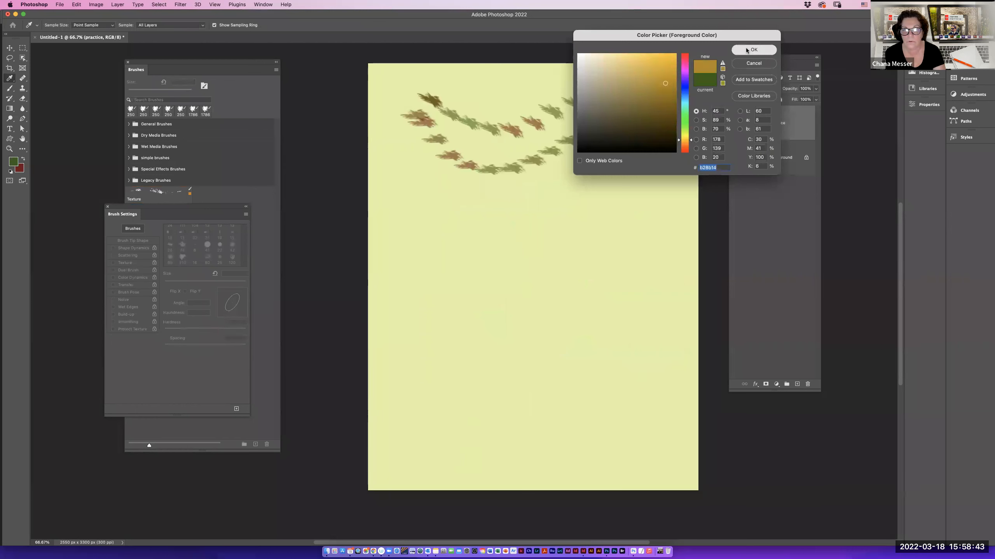
mouse_move(656, 184)
left_mouse_down()
mouse_move(588, 160)
mouse_move(533, 188)
mouse_move(451, 186)
mouse_move(401, 142)
mouse_move(415, 141)
left_mouse_up()
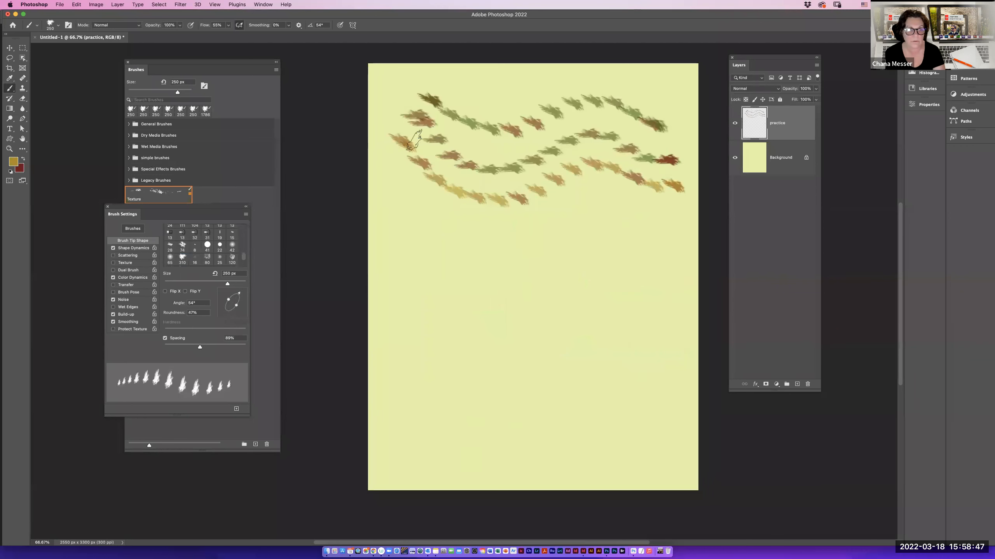
Change the background color to dark blue and paint a wavy row of mixed gold and blue marks under the previous row.
left_click(19, 169)
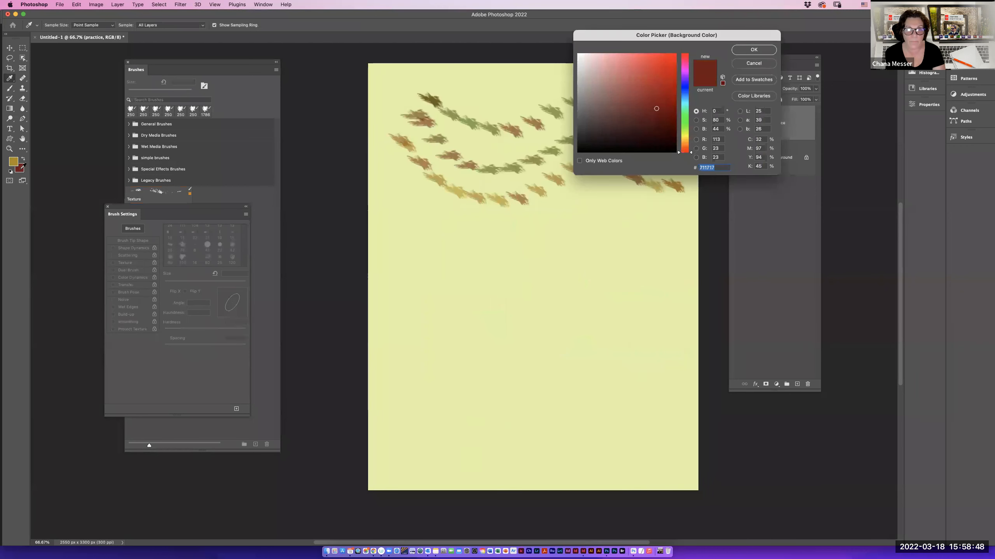
left_click(683, 90)
left_click(739, 52)
mouse_move(674, 214)
left_mouse_down()
mouse_move(625, 213)
mouse_move(589, 198)
mouse_move(470, 234)
mouse_move(424, 216)
mouse_move(401, 172)
left_mouse_up()
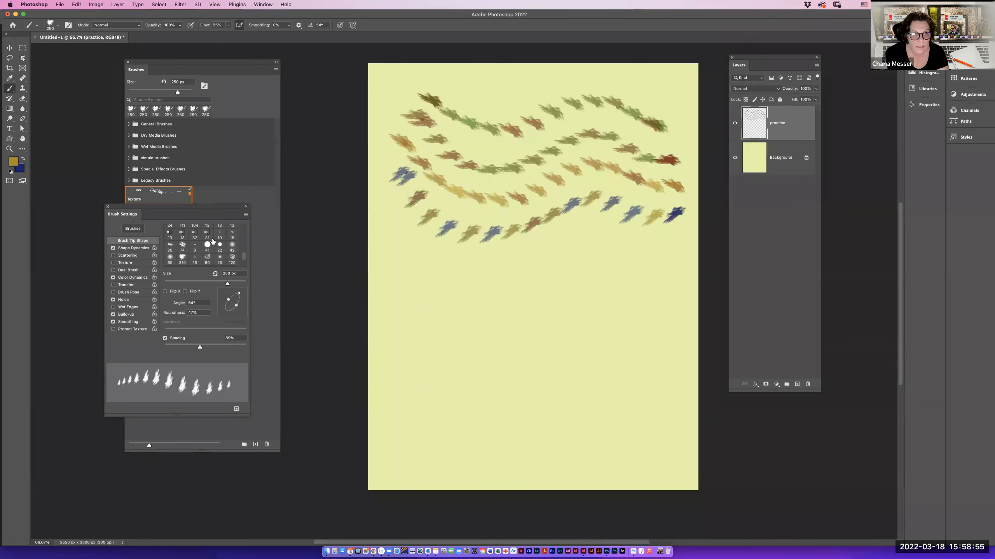
Set hue, saturation and brightness jitter to 40%, 60% and 39% and paint wavy rows, the last one with purity at -100%.
left_click(144, 278)
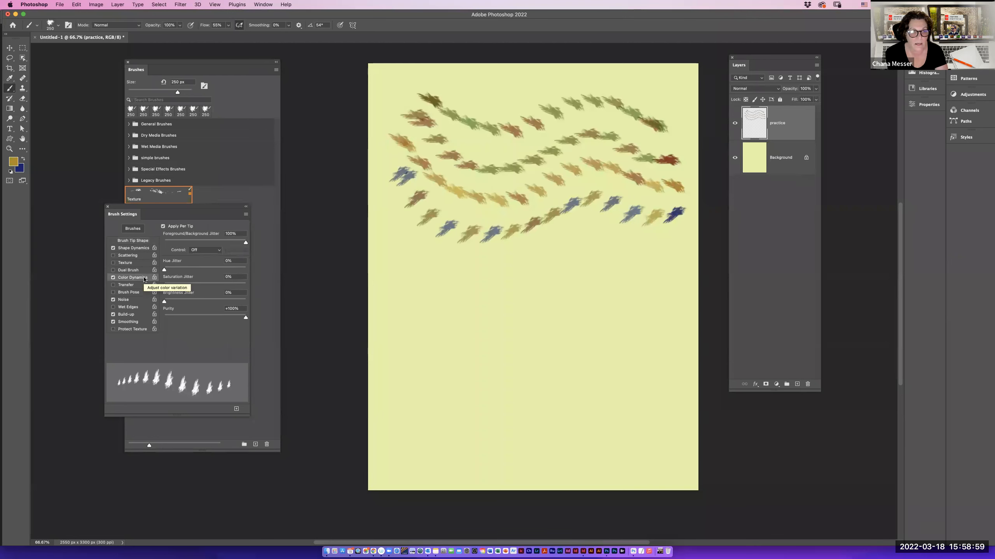
left_click_drag(172, 270, 197, 273)
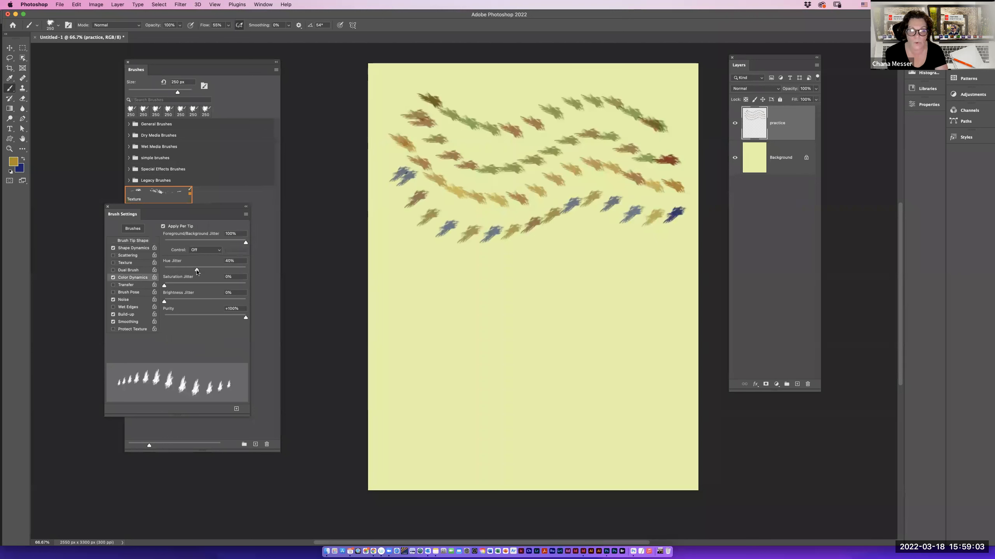
left_click_drag(168, 288, 186, 289)
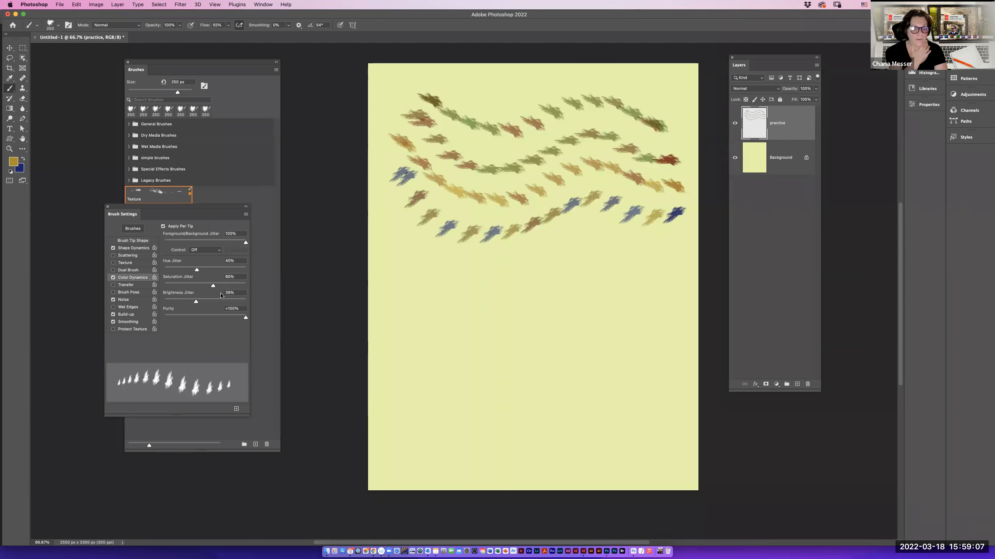
mouse_move(412, 253)
left_mouse_down()
mouse_move(493, 278)
mouse_move(589, 243)
mouse_move(664, 258)
mouse_move(667, 282)
mouse_move(576, 274)
mouse_move(485, 306)
mouse_move(434, 305)
mouse_move(400, 282)
left_mouse_up()
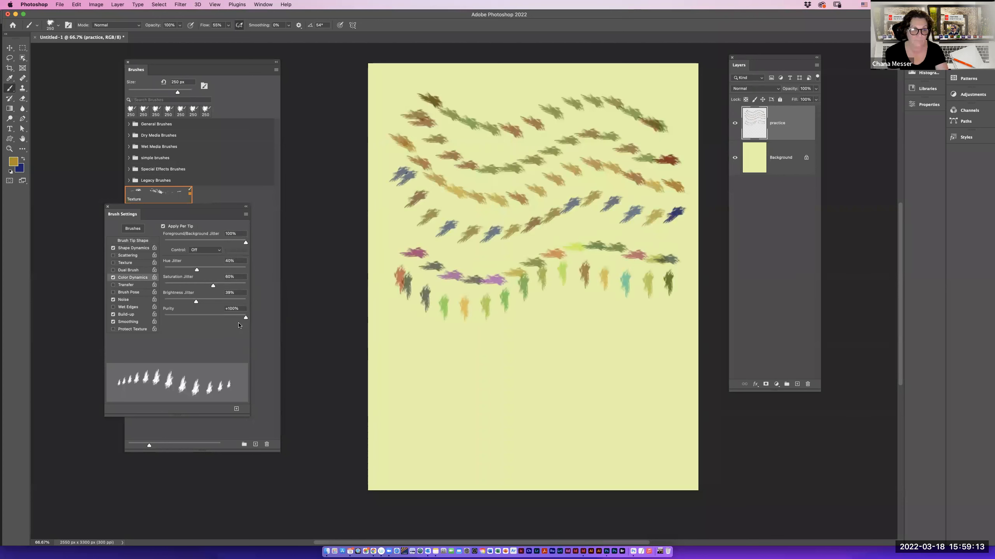
left_click_drag(246, 318, 164, 317)
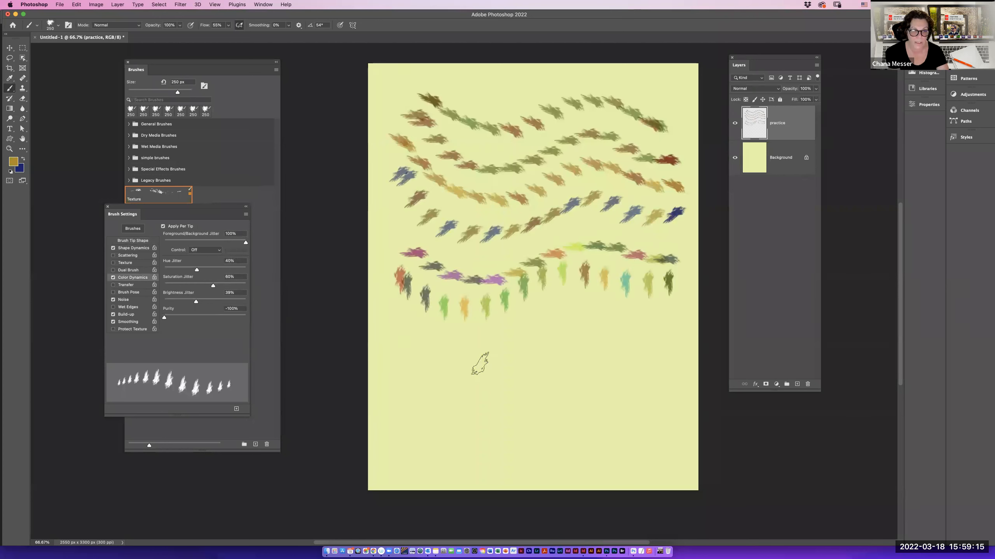
mouse_move(395, 328)
left_mouse_down()
mouse_move(449, 353)
mouse_move(499, 348)
mouse_move(560, 314)
mouse_move(600, 313)
mouse_move(659, 338)
left_mouse_up()
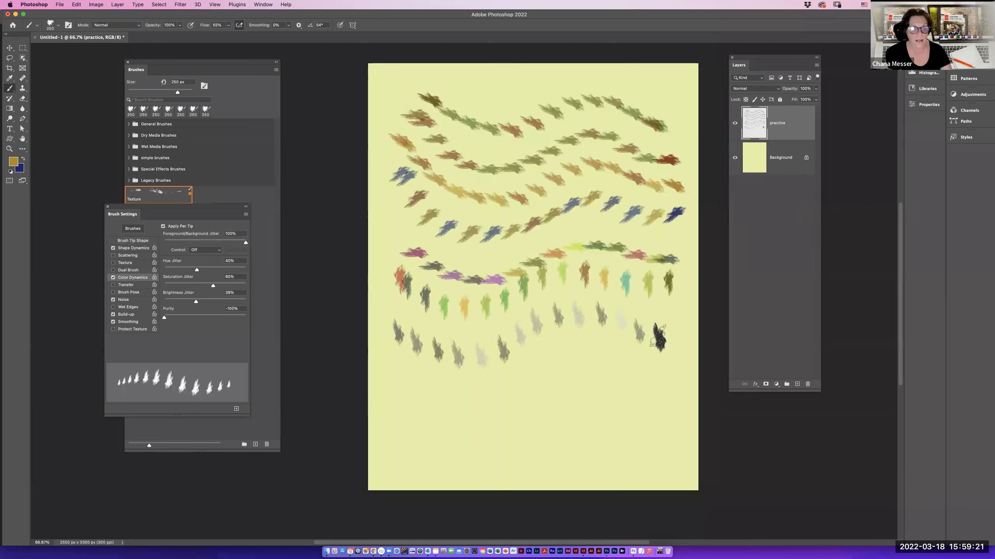
Save the current brush as a new preset named Multi Colors, including its size, tool settings and color.
left_click(245, 214)
left_click(270, 220)
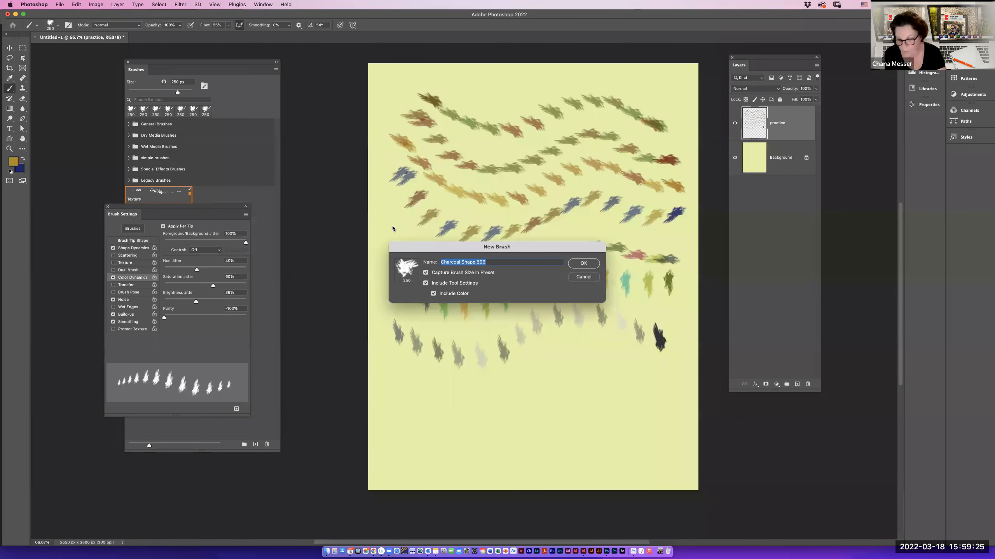
type("Multi Colors")
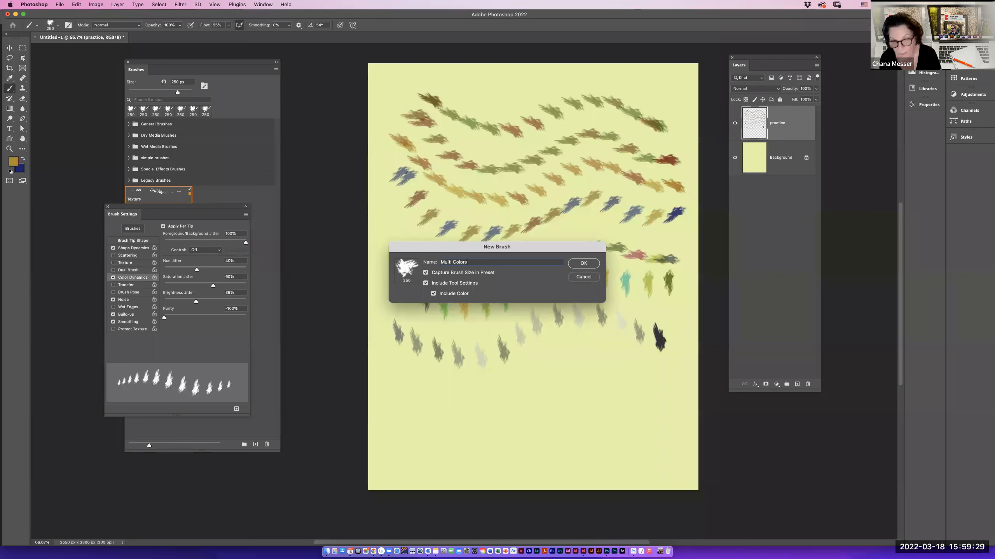
left_click(583, 266)
Clear all painted rows from the practice layer and remove the selection.
key("super+d")
key("super+a")
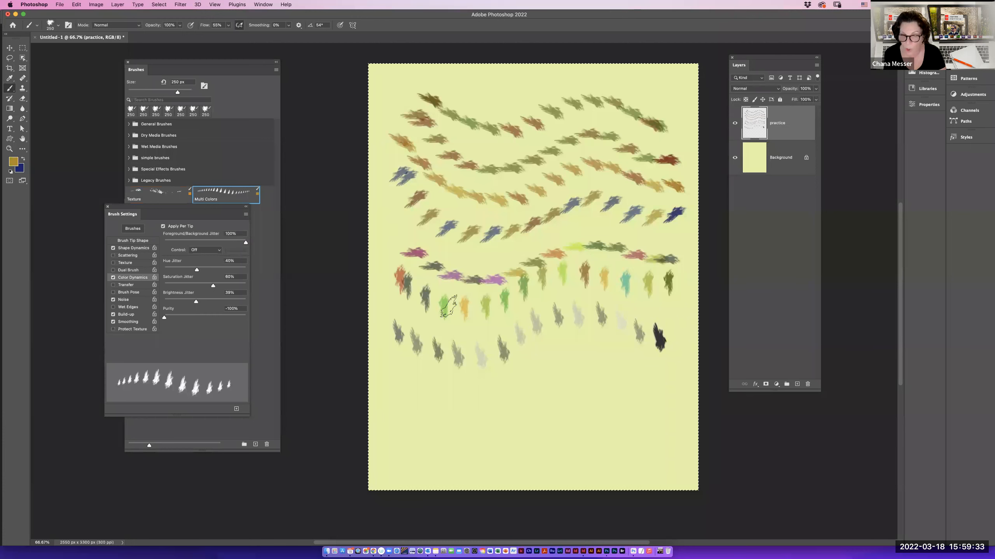
key("Delete")
key("super+d")
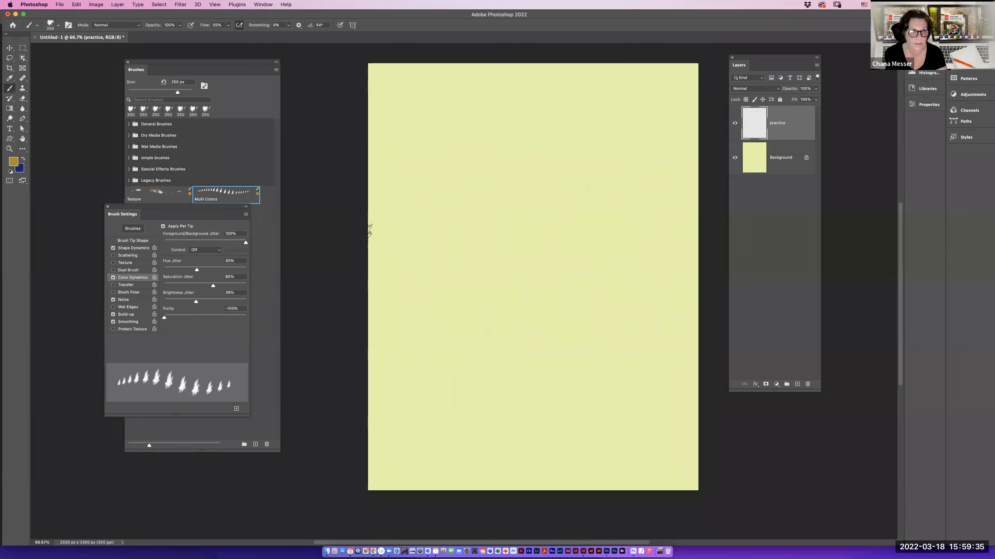
Load the Texture preset, set the foreground color to pinkish red #e71359, and paint a looping stroke near the canvas top.
left_click(148, 191)
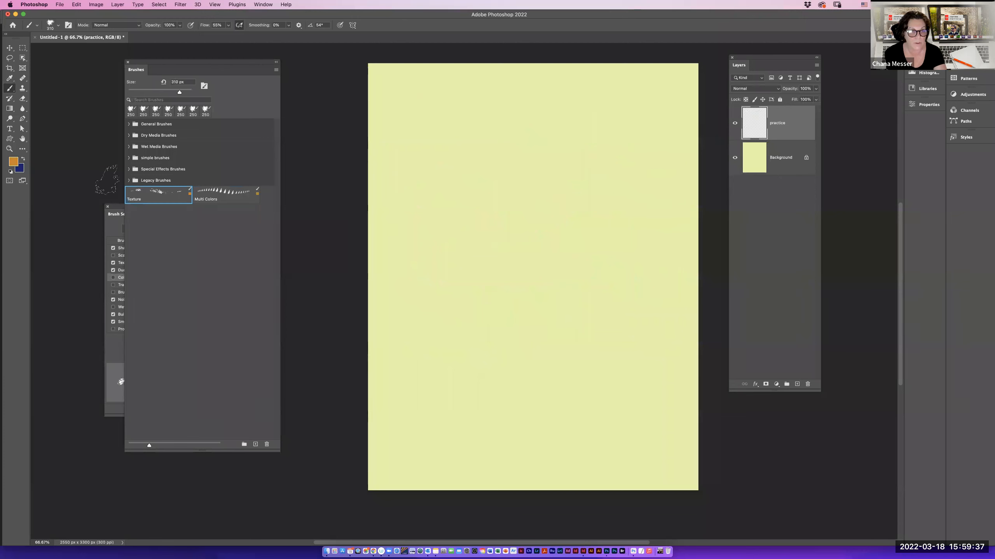
left_click(13, 162)
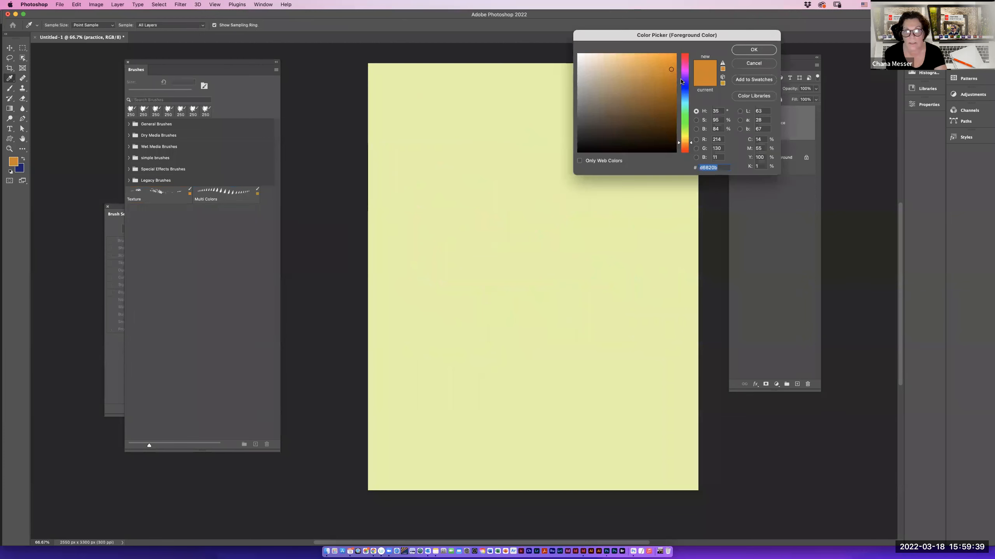
left_click(685, 59)
left_click(668, 61)
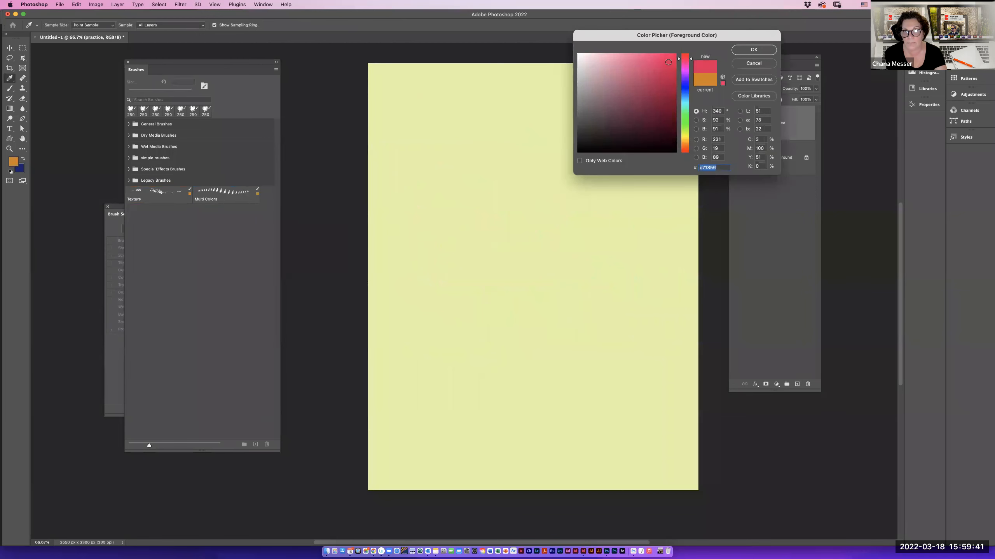
left_click(744, 50)
mouse_move(533, 105)
left_mouse_down()
mouse_move(593, 100)
mouse_move(599, 129)
mouse_move(429, 137)
left_mouse_up()
Load the Multi Colors preset and paint several wavy rows of marks below the red stroke.
left_click(228, 197)
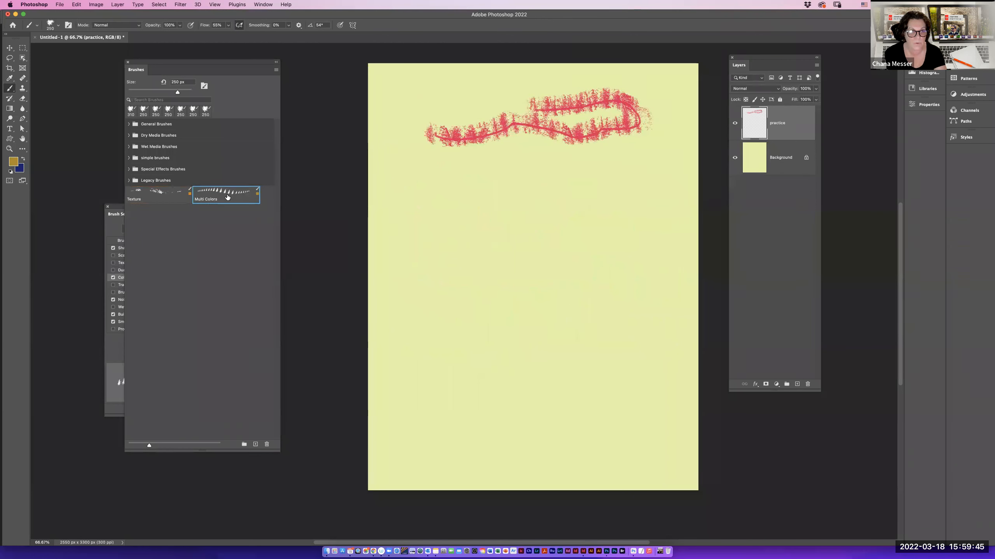
mouse_move(411, 161)
left_mouse_down()
mouse_move(437, 188)
mouse_move(515, 160)
mouse_move(612, 179)
mouse_move(662, 139)
mouse_move(649, 189)
mouse_move(453, 205)
mouse_move(407, 191)
mouse_move(451, 238)
mouse_move(515, 218)
mouse_move(589, 234)
left_mouse_up()
left_click_drag(640, 213, 679, 207)
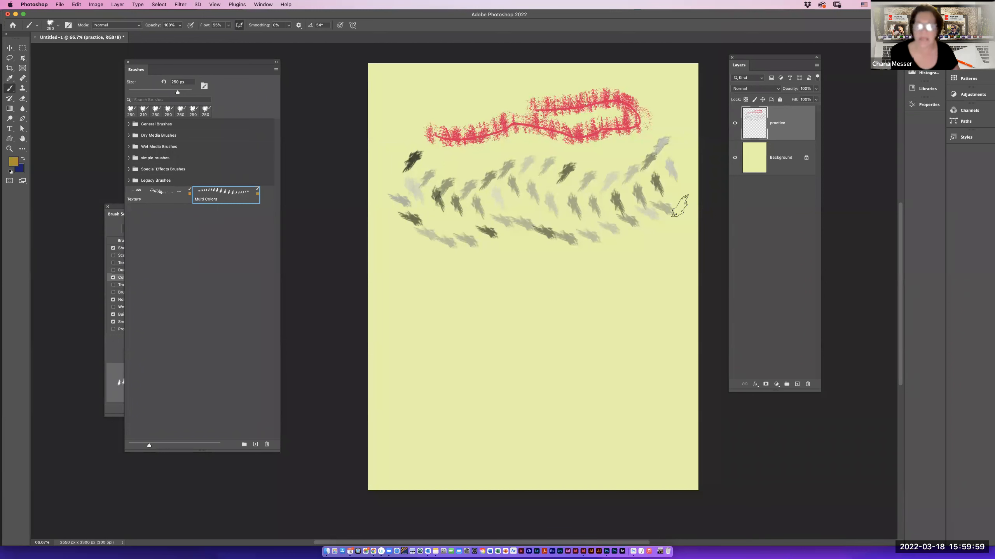
Erase the red stroke and the gray rows from the practice layer, leaving nothing selected.
key("super+a")
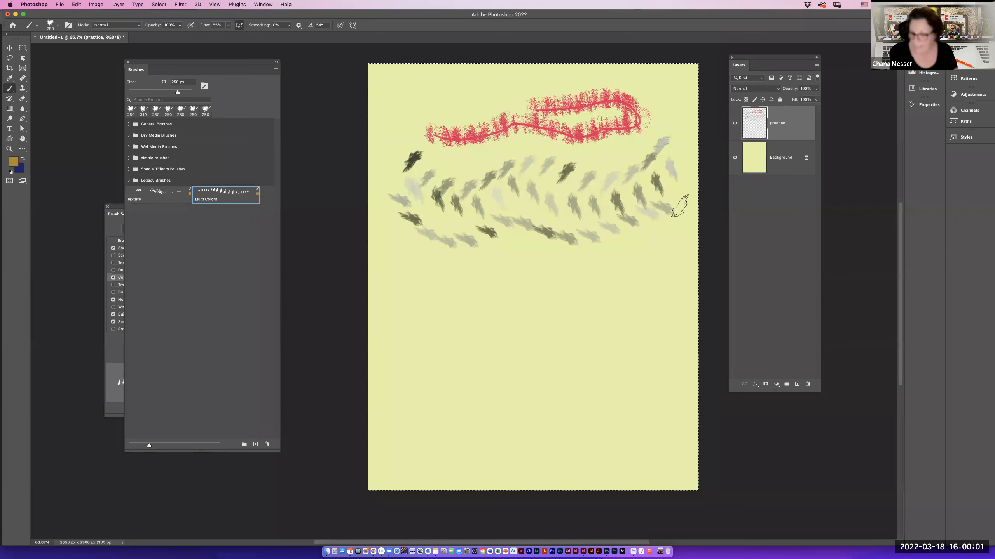
key("BackSpace")
key("super+d")
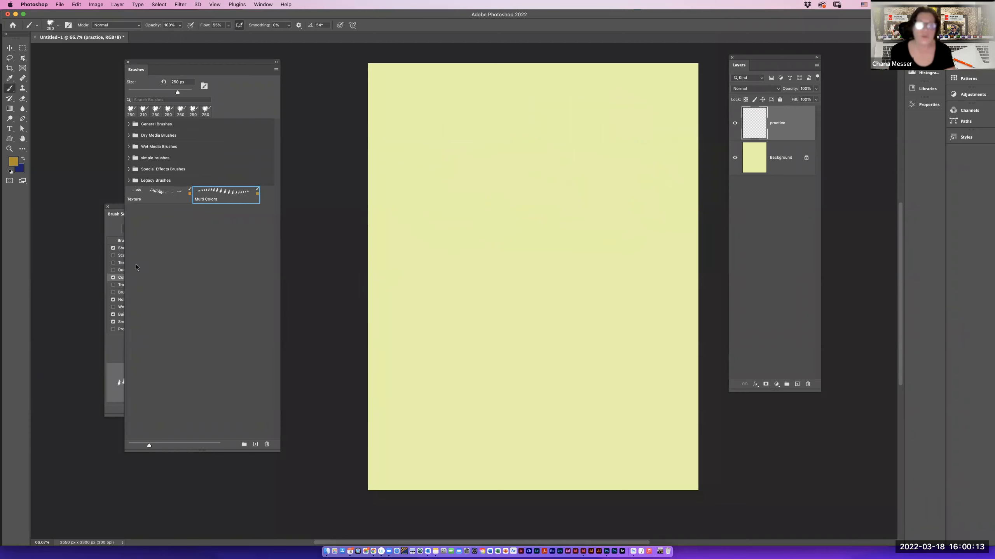
Shorten the Brushes panel and move the simple brushes group to the end of the brush list, below Legacy Brushes.
mouse_move(203, 452)
left_mouse_down()
mouse_move(198, 197)
mouse_move(207, 211)
left_mouse_up()
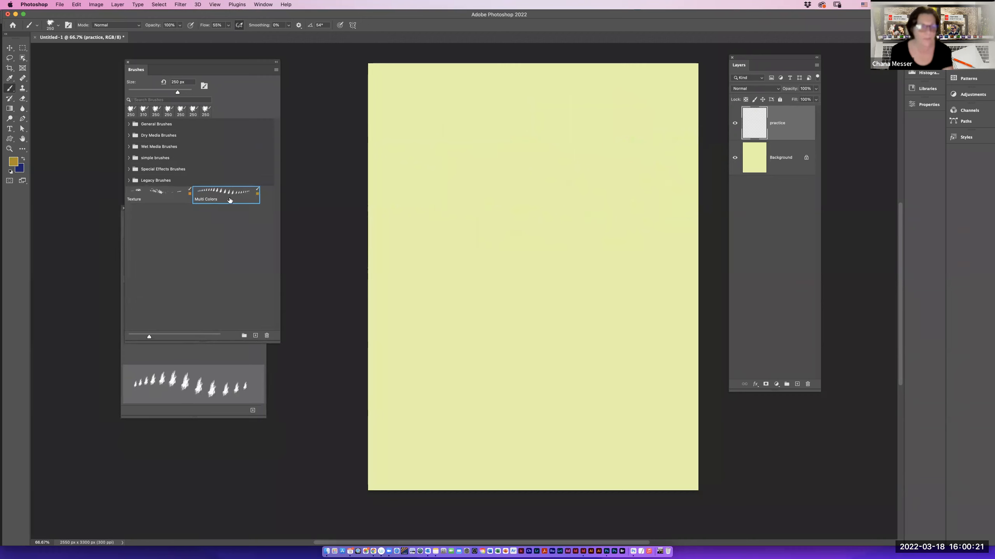
mouse_move(153, 158)
left_mouse_down()
mouse_move(164, 213)
mouse_move(155, 189)
mouse_move(157, 198)
left_mouse_up()
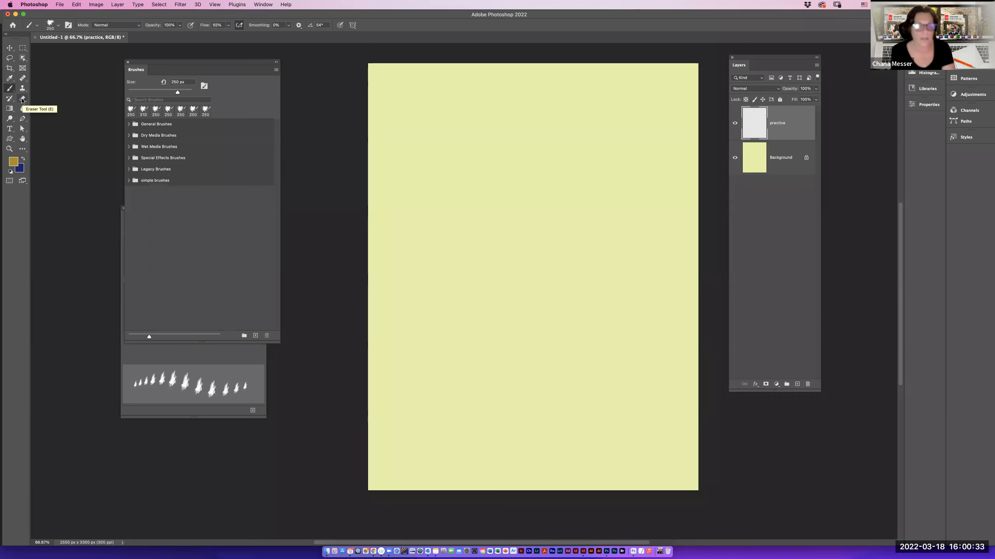
right_click(11, 88)
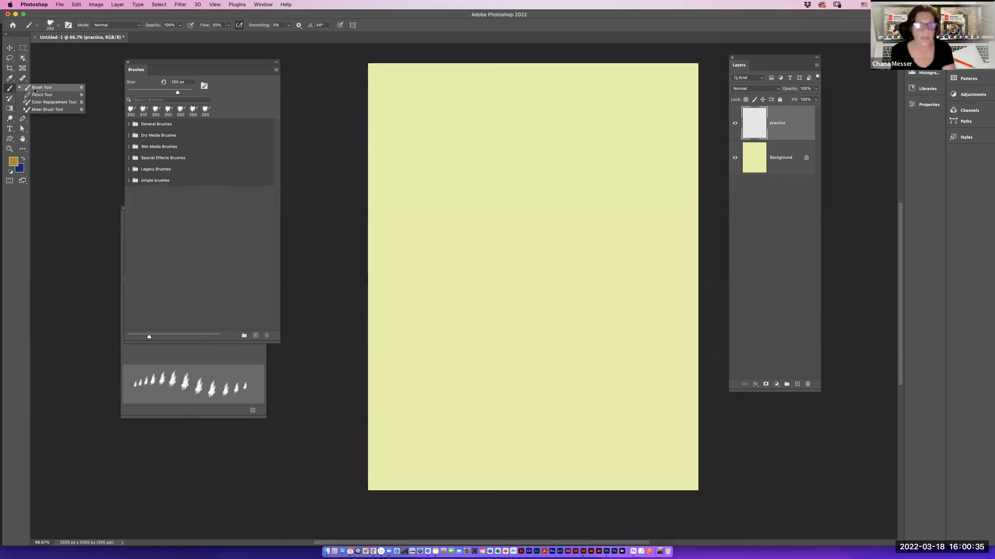
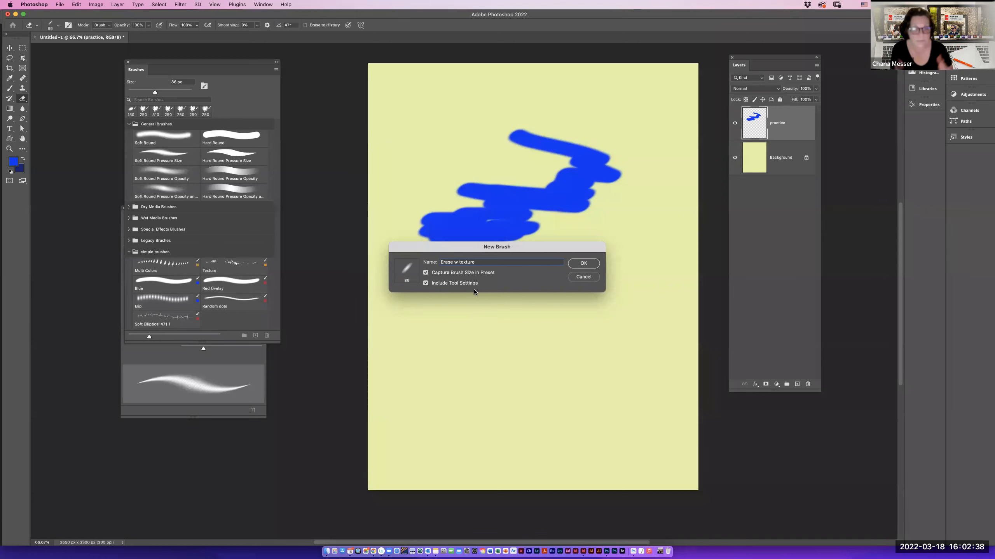
Save the eraser as a new preset named Erase w texture, including its brush size and tool settings.
left_click(584, 264)
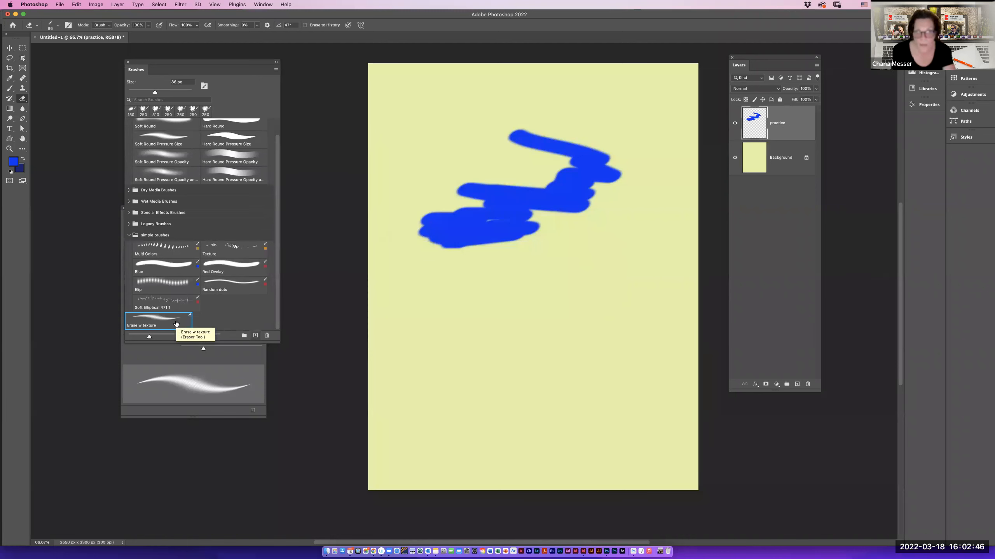
Erase narrow diagonal bands across the blue strokes on the practice layer with the Erase w texture preset.
left_click(561, 199)
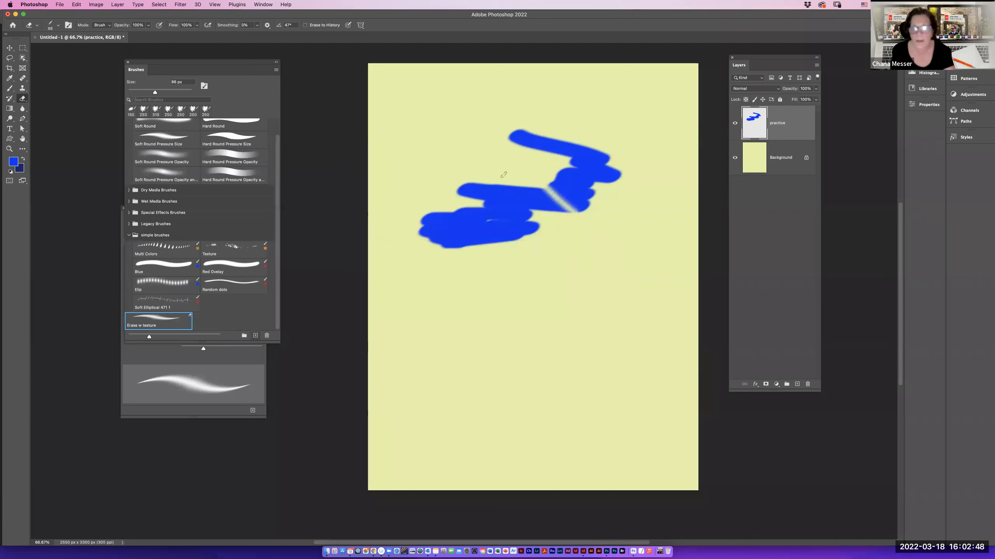
left_click(520, 201)
left_click(467, 229)
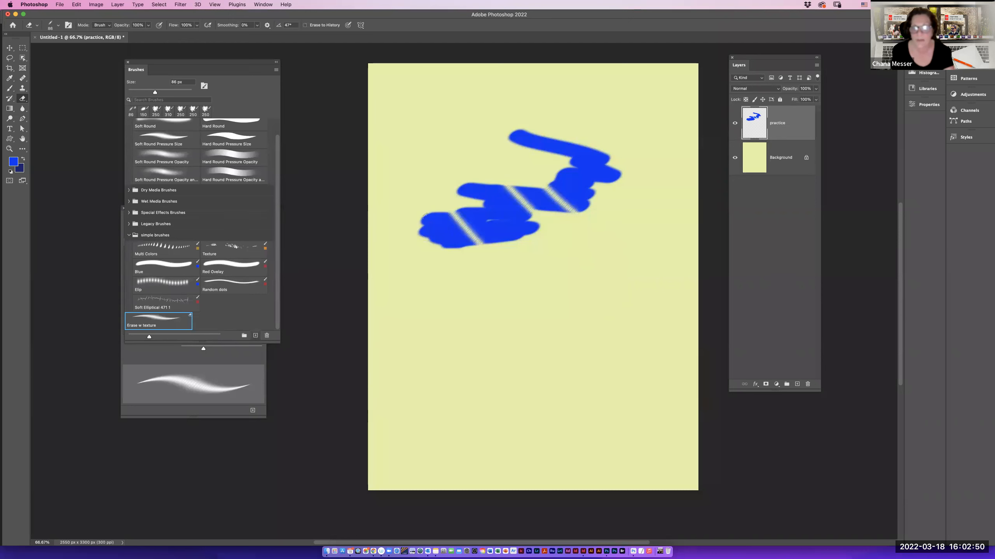
left_click(437, 231)
left_click(583, 160)
left_click(523, 139)
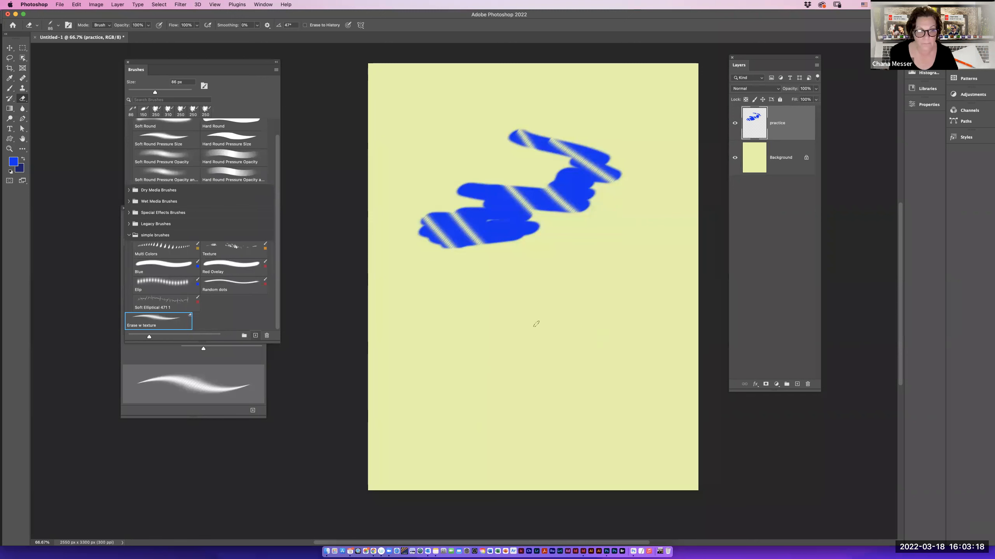
left_click_drag(463, 196, 516, 241)
Enlarge the eraser to 200 px and erase ribbed diagonal textures across the middle and upper blue strokes.
key("bracketright")
key("bracketright")
key("bracketright")
key("bracketright")
key("bracketright")
scroll(489, 184, "left", 1)
left_click_drag(476, 182, 558, 237)
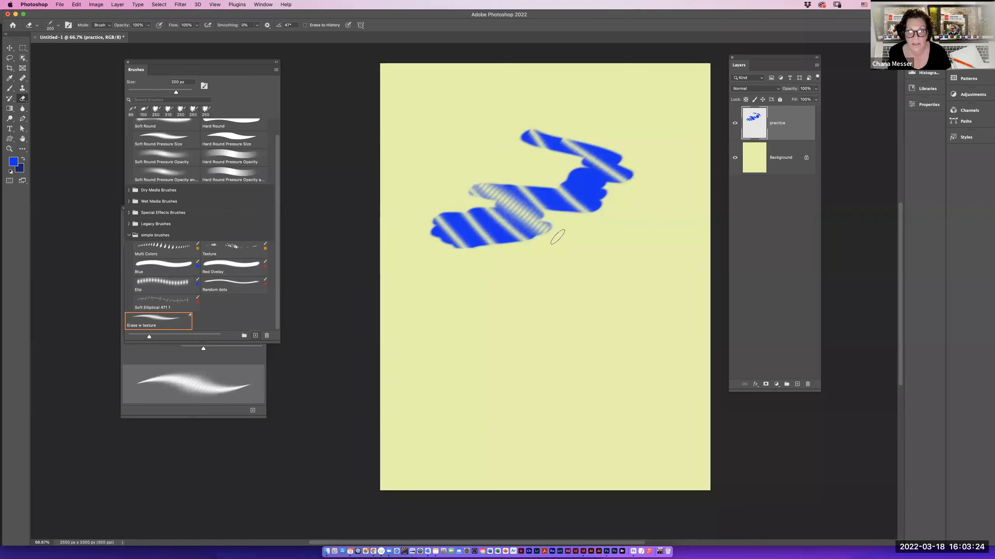
left_click_drag(543, 167, 579, 225)
left_click_drag(572, 165, 614, 195)
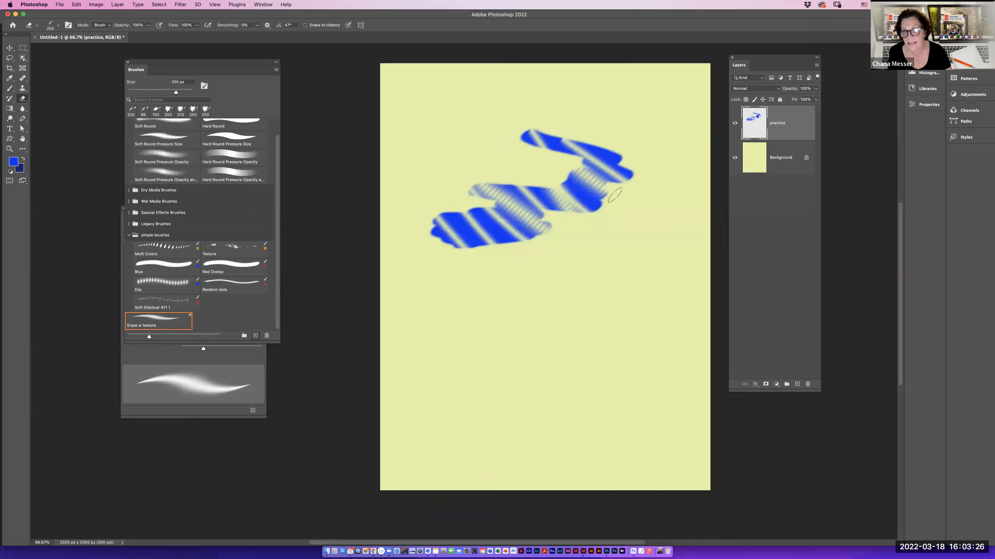
left_click_drag(598, 139, 631, 179)
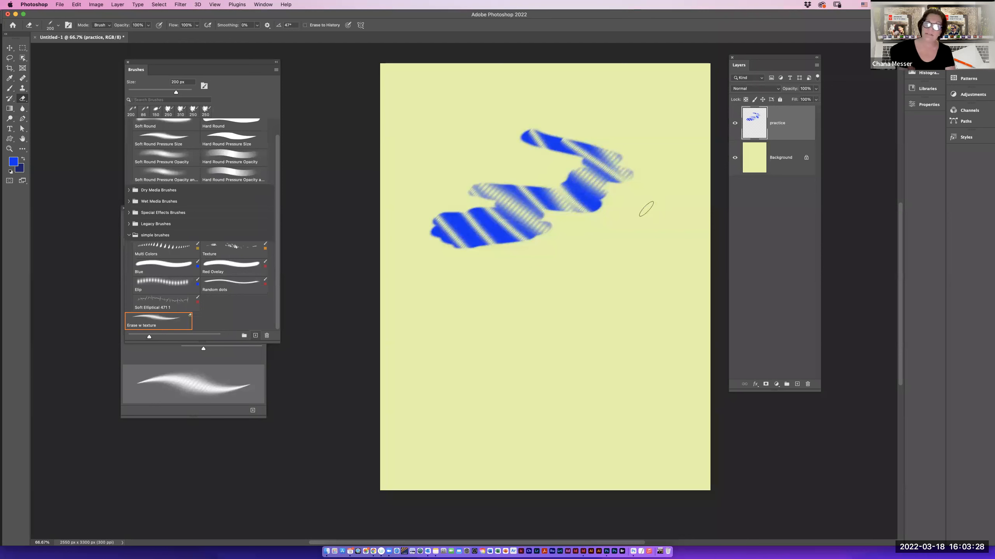
Trim the lower edges and ends of the blue strokes with the textured eraser.
mouse_move(601, 209)
left_mouse_down()
mouse_move(544, 218)
mouse_move(534, 227)
mouse_move(555, 235)
left_mouse_up()
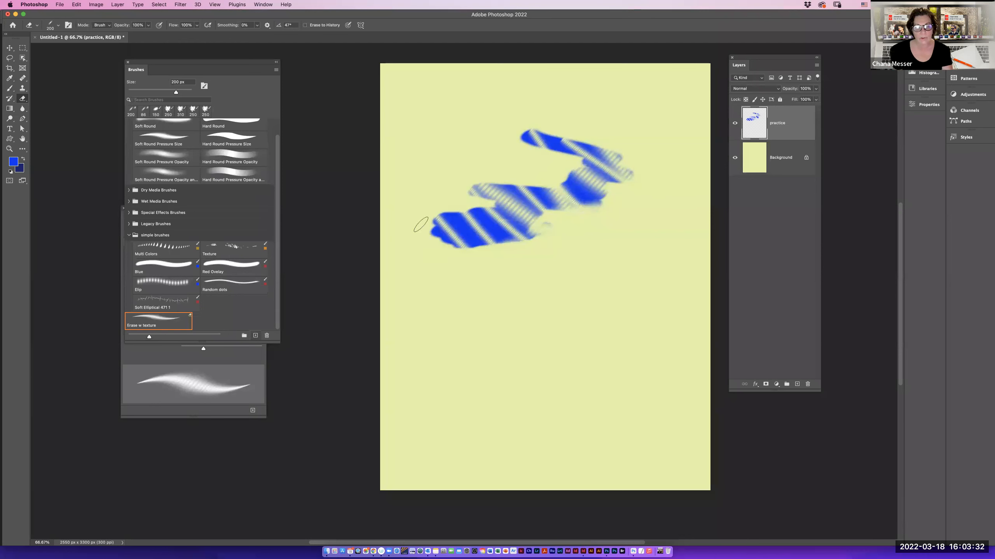
mouse_move(430, 235)
left_mouse_down()
mouse_move(452, 262)
mouse_move(490, 254)
mouse_move(552, 223)
left_mouse_up()
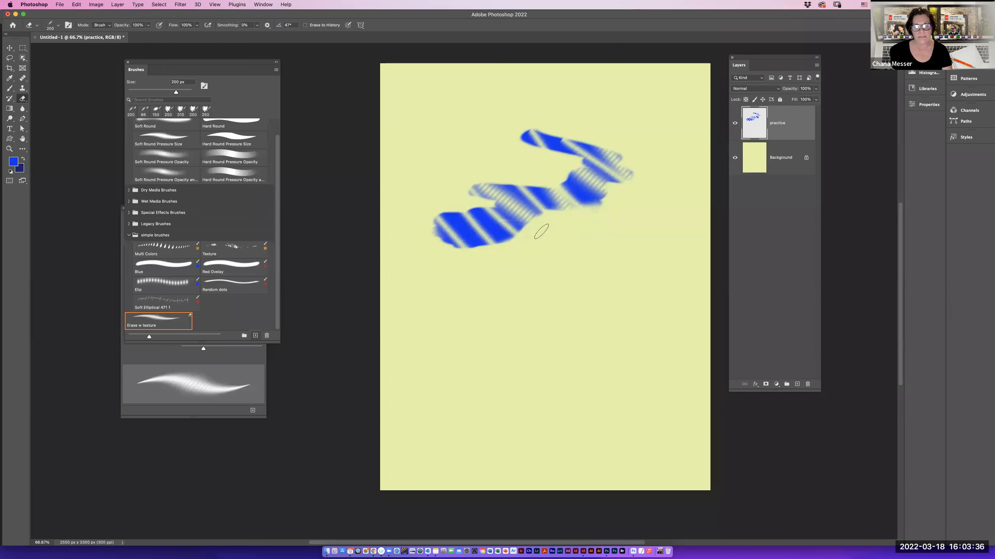
left_click_drag(599, 212, 603, 196)
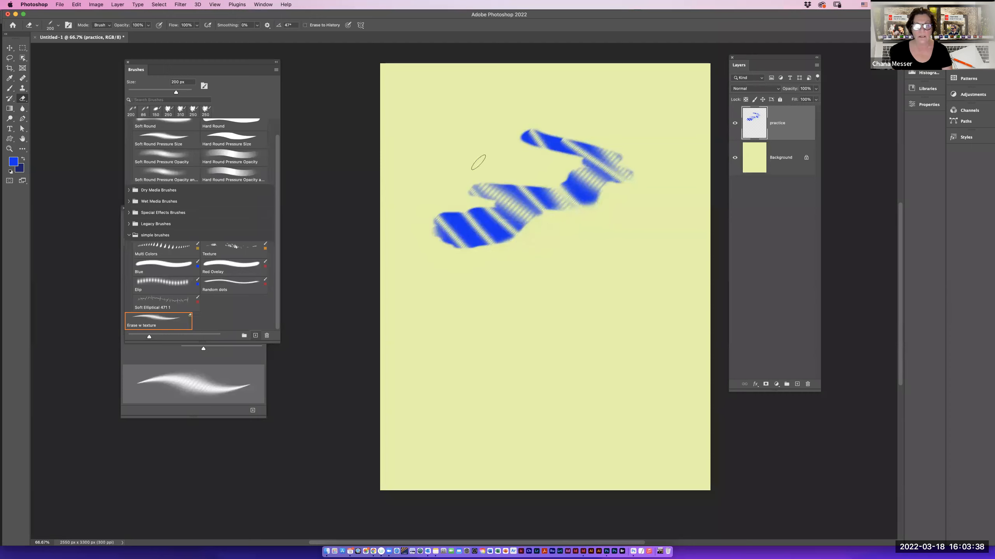
Move the blue artwork higher on the canvas, and hide and reshow the Background layer to check its transparency.
left_click(10, 48)
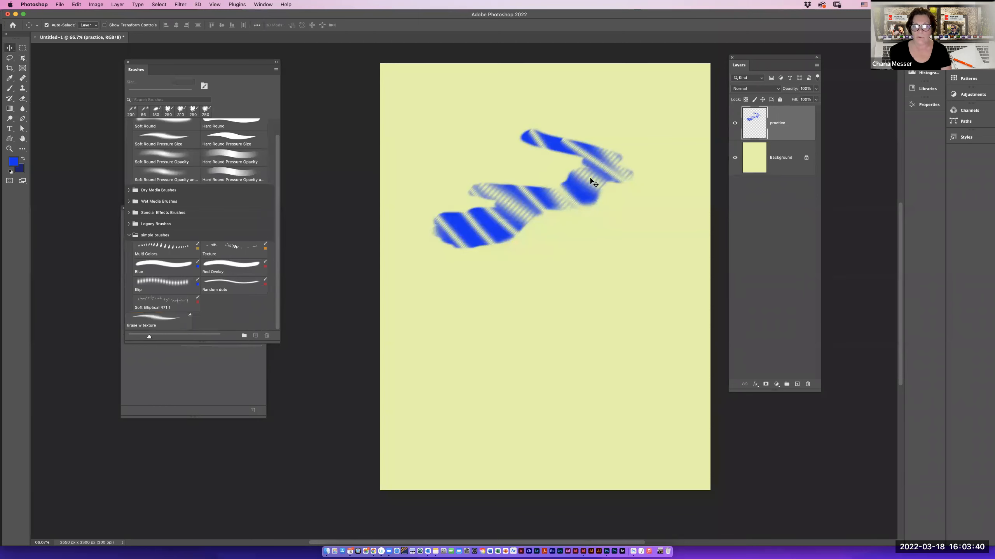
mouse_move(582, 194)
left_mouse_down()
mouse_move(621, 139)
mouse_move(723, 153)
mouse_move(699, 140)
mouse_move(654, 142)
left_mouse_up()
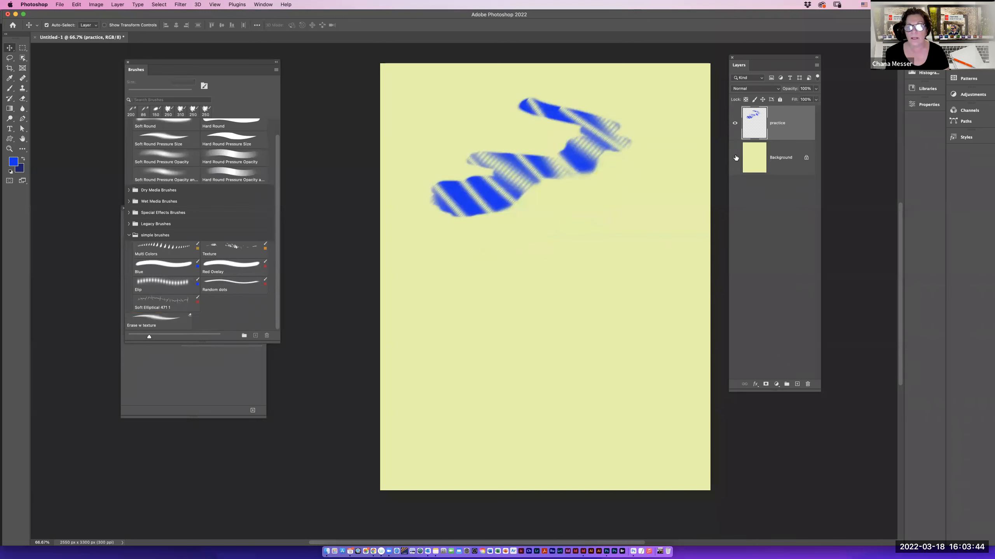
left_click(735, 157)
left_click(735, 157)
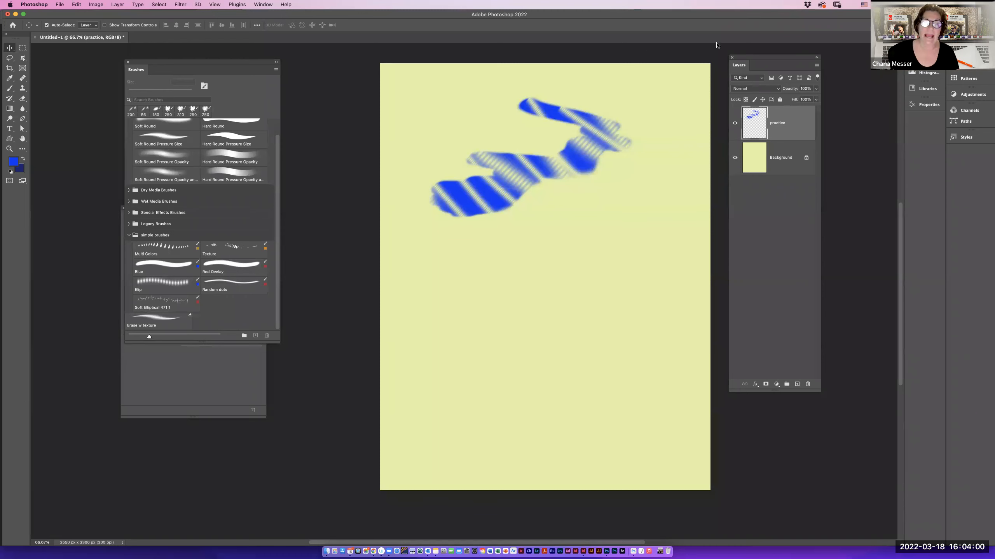
Load the practice layer's pixels as a selection, define them as a brush preset named glove, and deselect.
left_click(754, 123, "super")
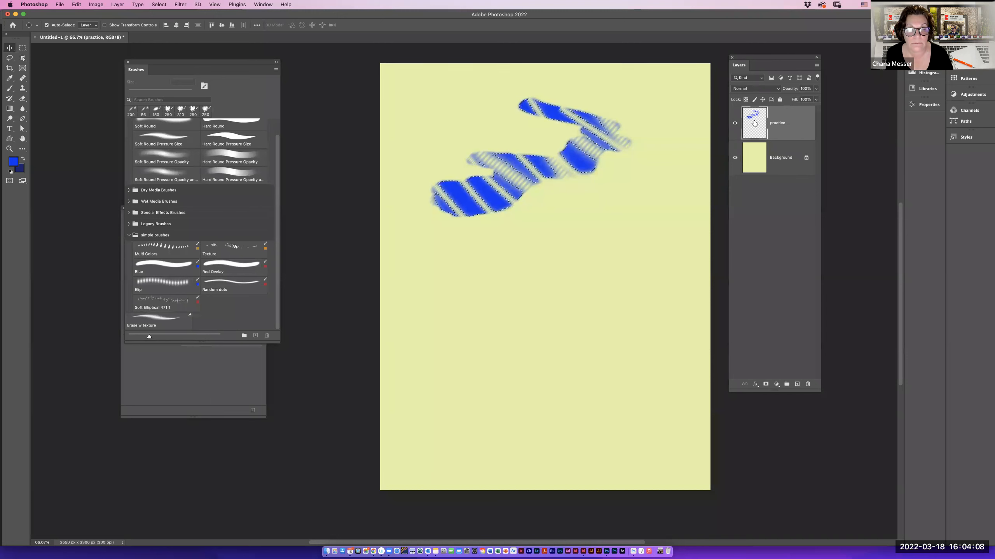
left_click(73, 4)
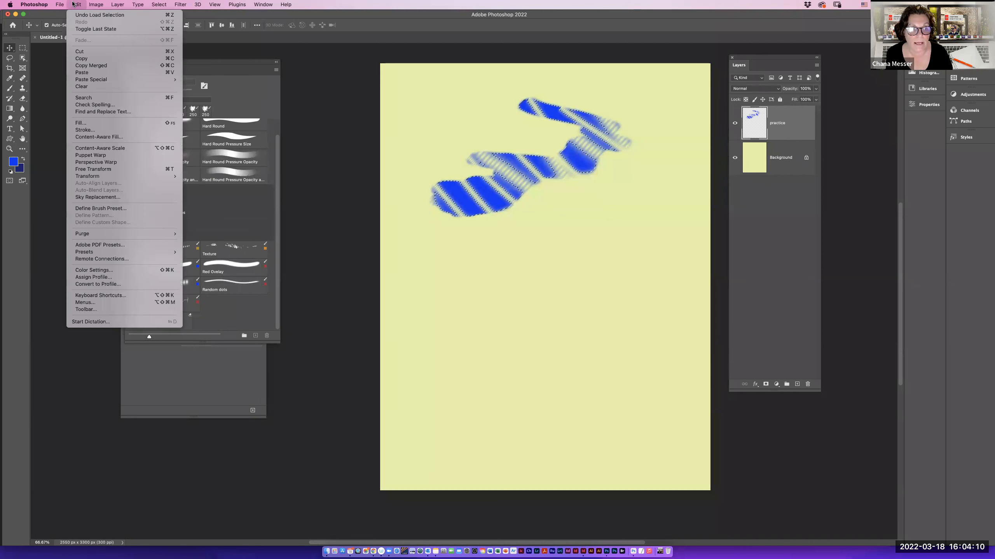
left_click(87, 208)
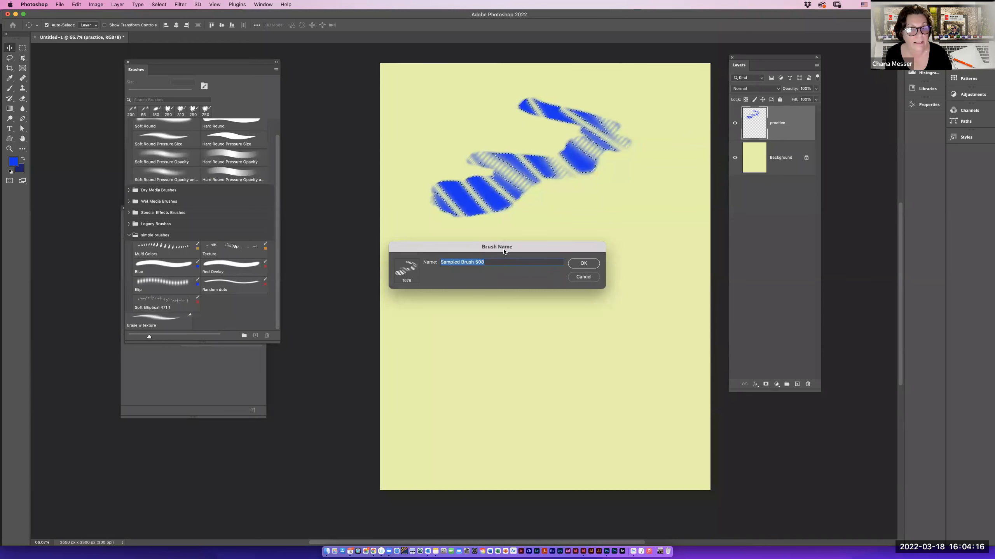
type("glove")
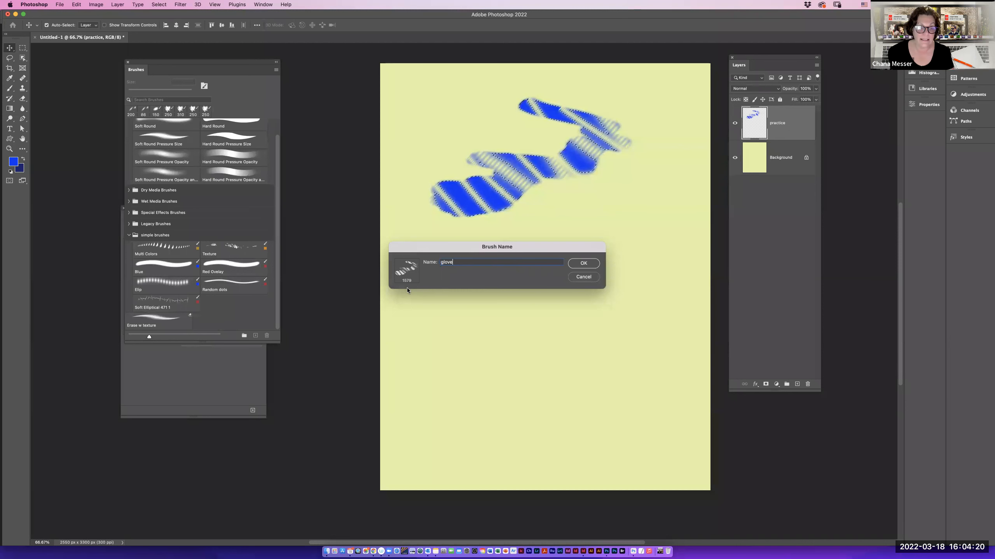
left_click(582, 265)
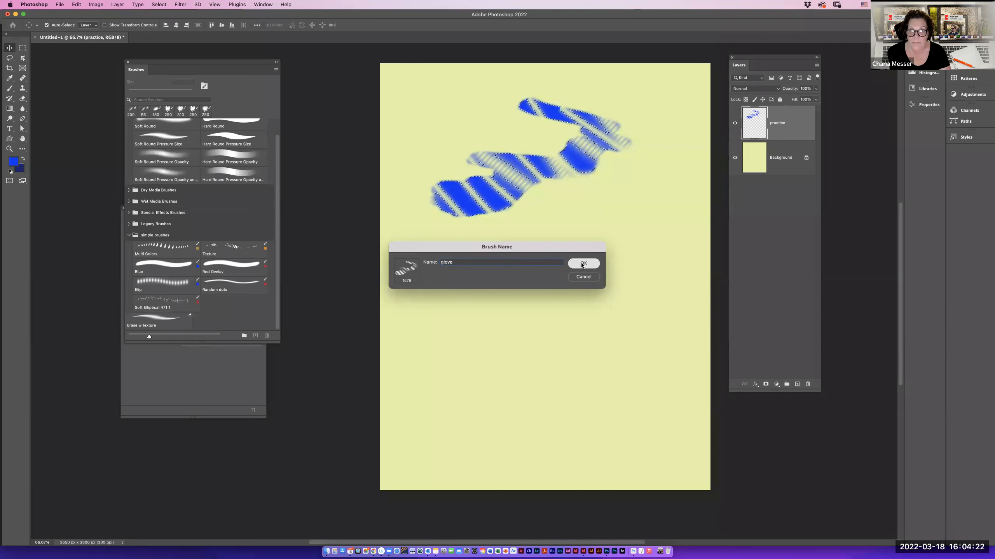
key("super+d")
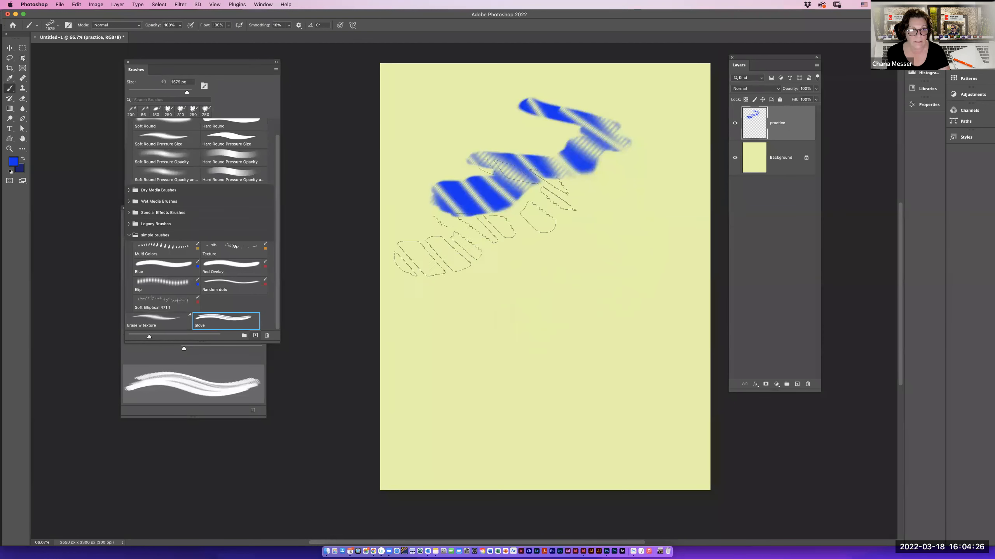
Set the foreground color to orange c24e26 and stamp the glove brush once below the blue artwork.
left_click(13, 161)
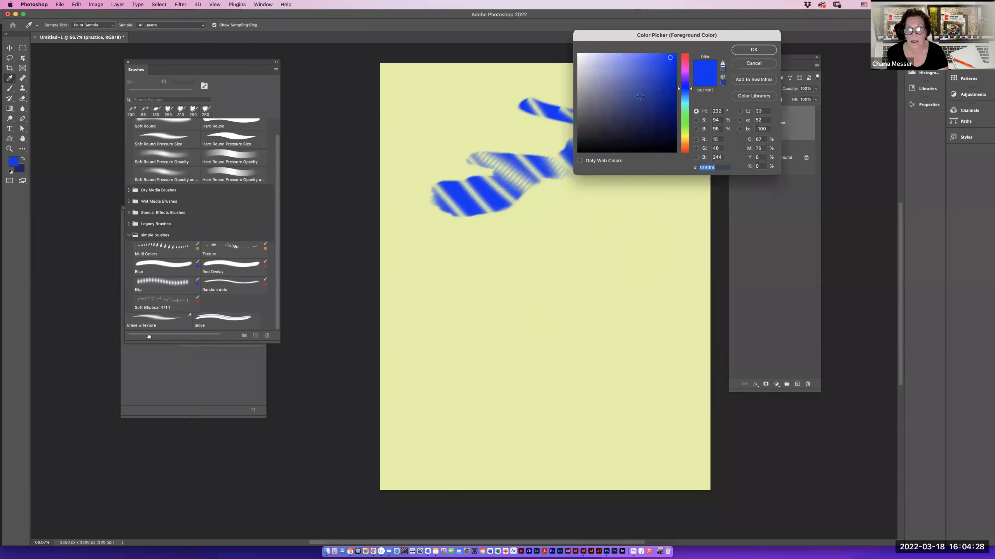
left_click(686, 148)
left_click(654, 78)
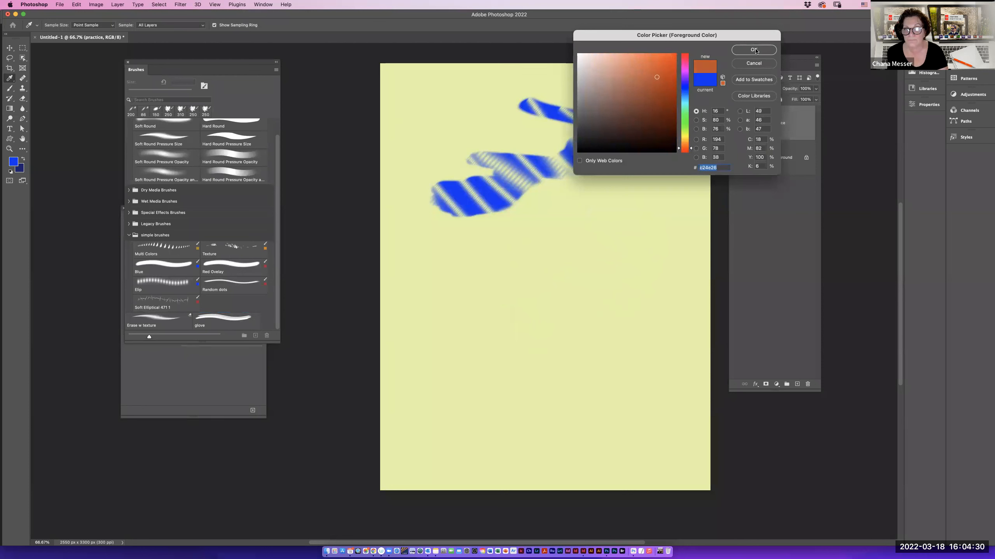
left_click(753, 49)
left_click(601, 211)
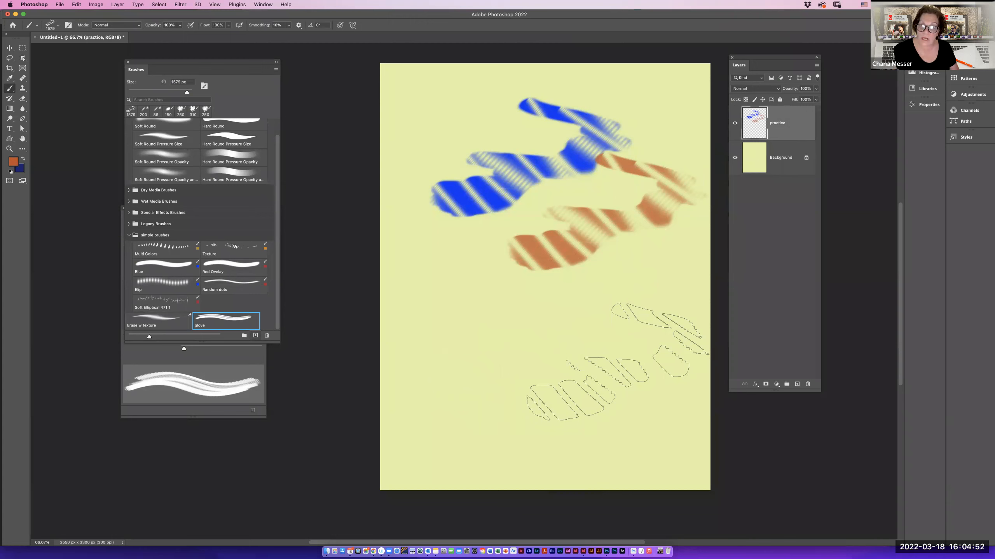
Reduce the glove brush's size to 500 px.
key("bracketleft")
key("bracketleft")
key("bracketleft")
key("bracketleft")
key("bracketleft")
key("bracketleft")
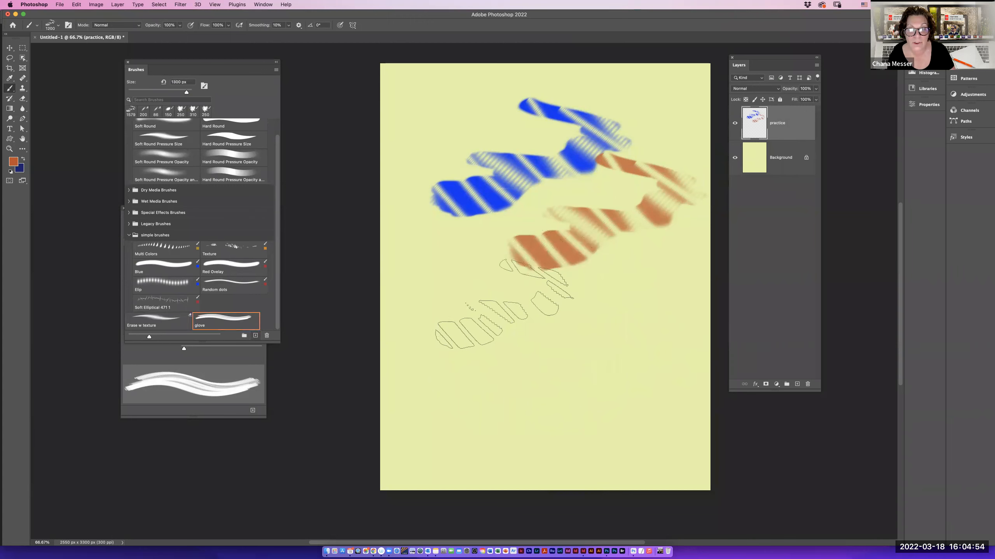
key("bracketleft")
key("bracketleft")
key("bracketleft")
key("bracketleft")
key("bracketleft")
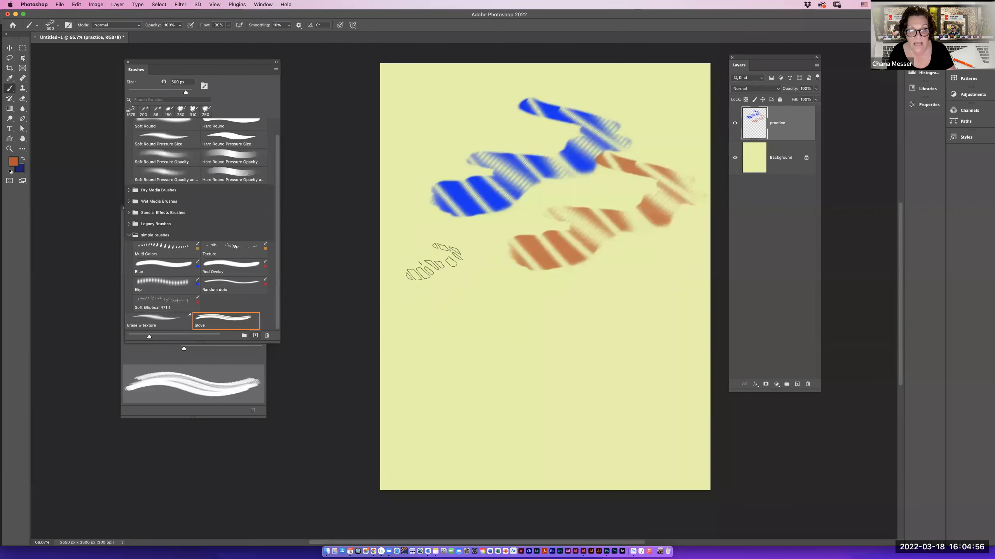
Shape the glove brush tip with an angle of 97°, 20% roundness and 55% spacing.
left_click(252, 370)
left_click_drag(237, 293, 251, 304)
left_click_drag(184, 349, 202, 352)
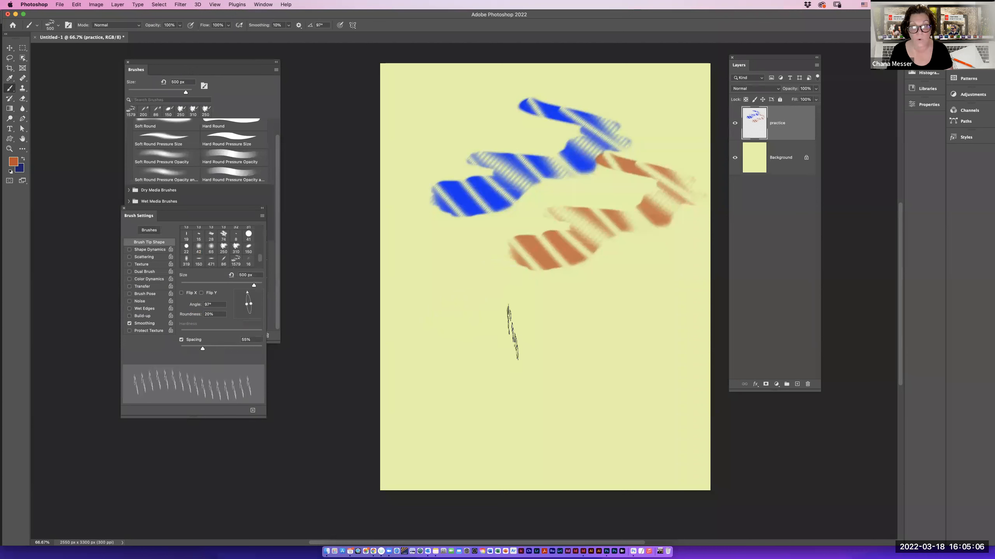
Add 20% size jitter and 167% scatter to the brush, and paint slanted marks over the canvas's lower half.
left_click(161, 251)
left_click_drag(181, 237, 197, 237)
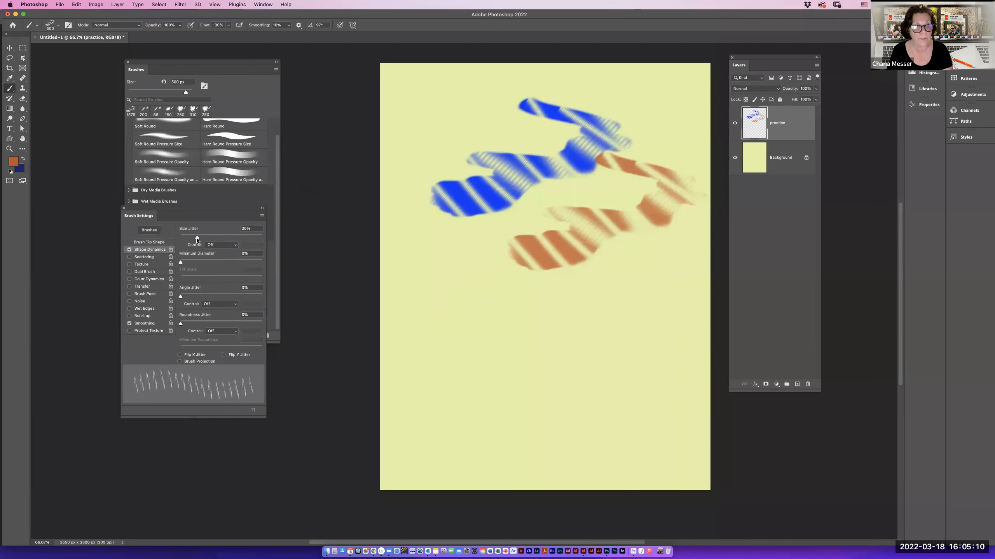
left_click(153, 258)
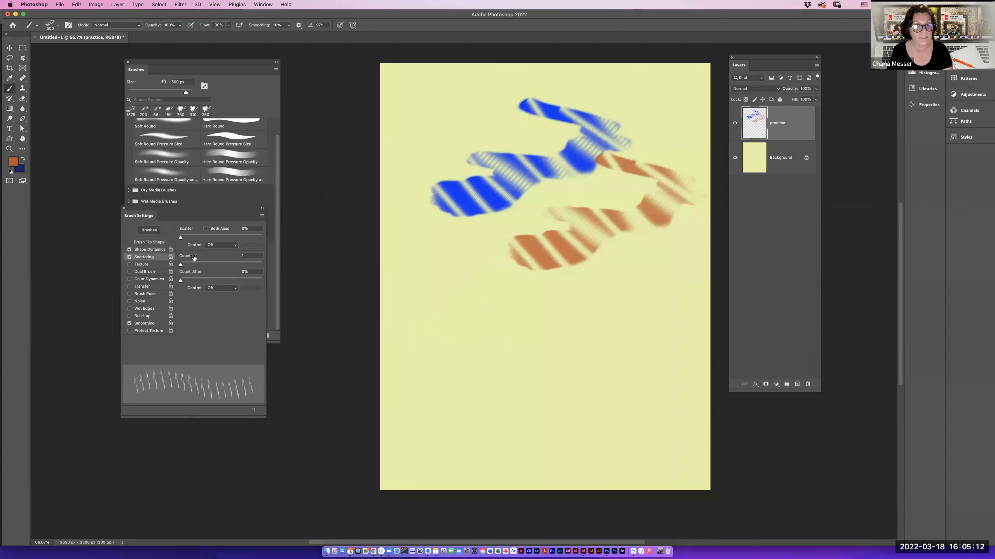
left_click_drag(188, 238, 194, 238)
mouse_move(440, 320)
left_mouse_down()
mouse_move(547, 341)
mouse_move(616, 313)
mouse_move(643, 333)
mouse_move(626, 379)
mouse_move(571, 429)
mouse_move(524, 430)
mouse_move(494, 400)
mouse_move(449, 424)
mouse_move(425, 461)
mouse_move(678, 458)
mouse_move(630, 470)
mouse_move(654, 444)
mouse_move(609, 458)
mouse_move(528, 440)
left_mouse_up()
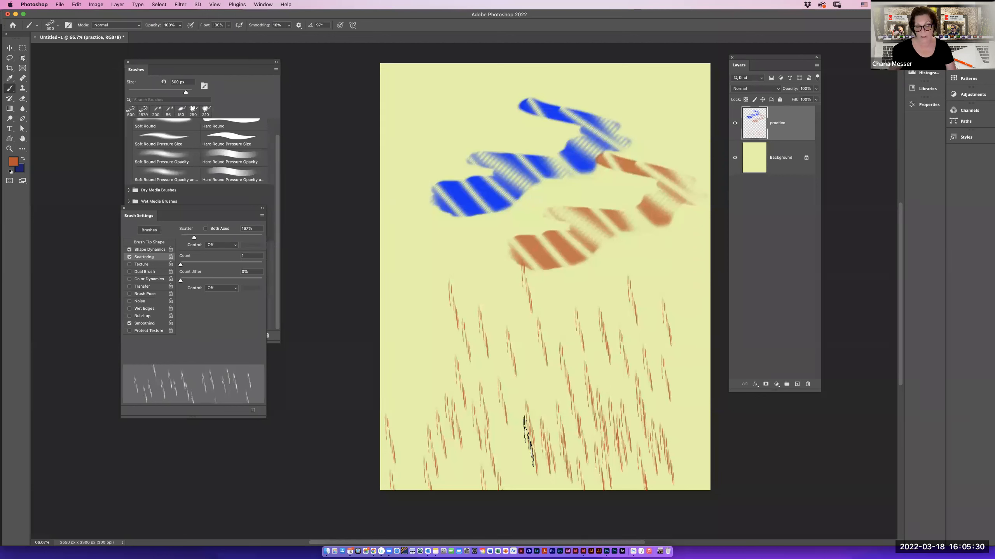
Clear everything from the practice layer, leaving nothing selected.
key("super+a")
key("BackSpace")
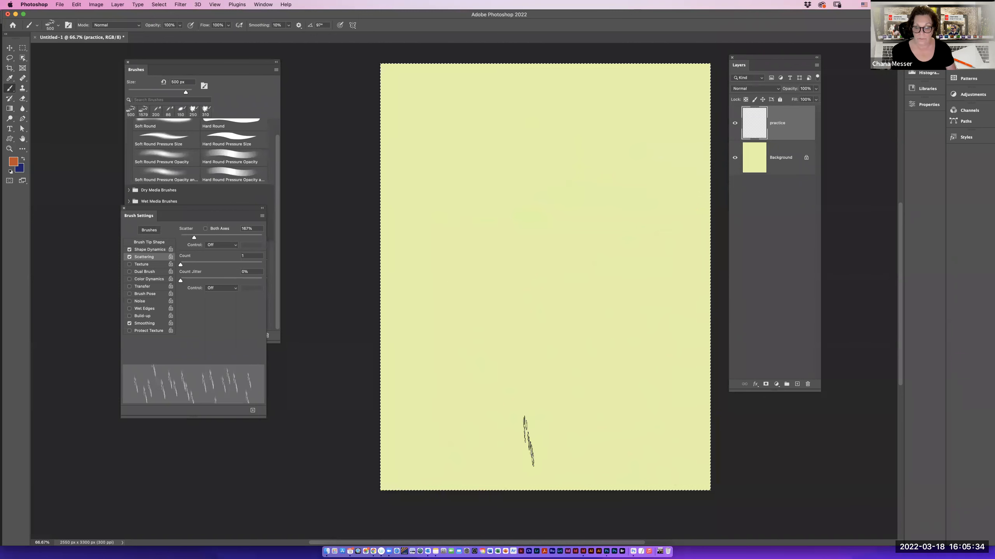
key("super+d")
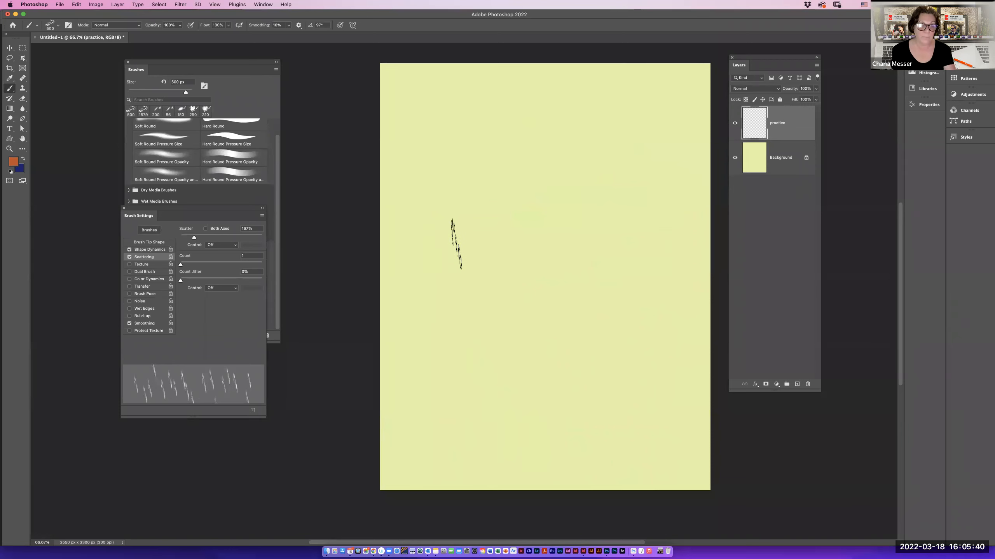
Choose the KYLE Bonus Chunky Charcoal brush from the Dry Media Brushes group, collapsing the General Brushes group.
left_click(227, 79)
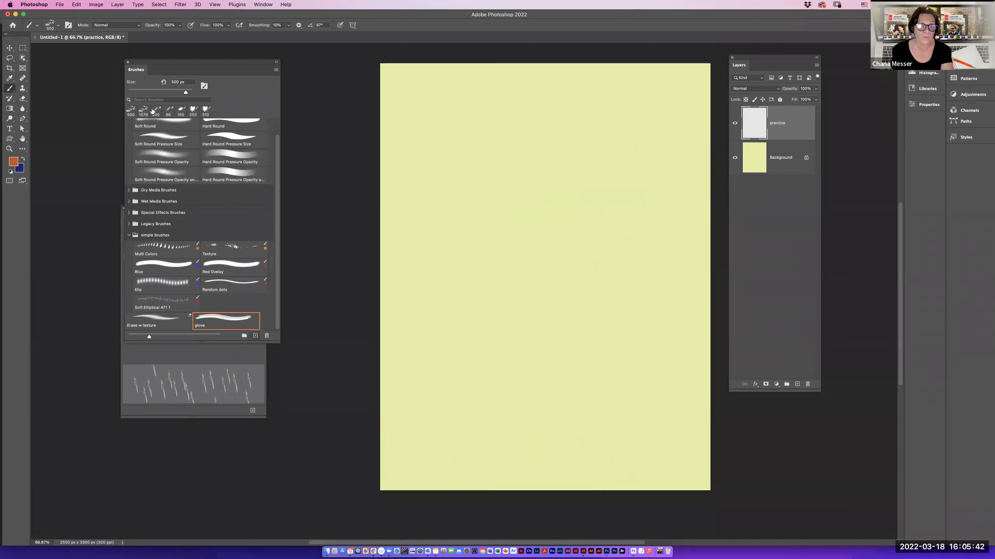
scroll(275, 117, "up", 2)
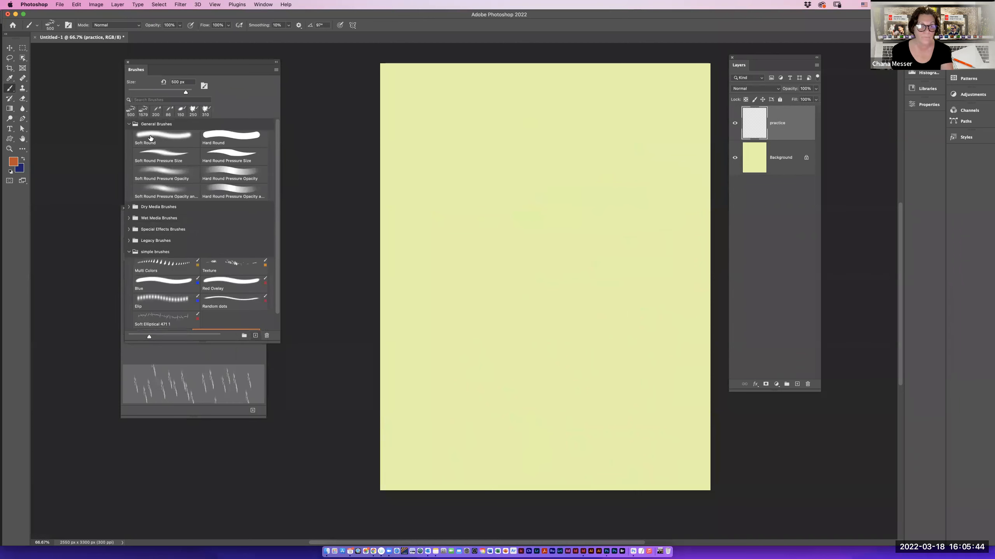
left_click(129, 124)
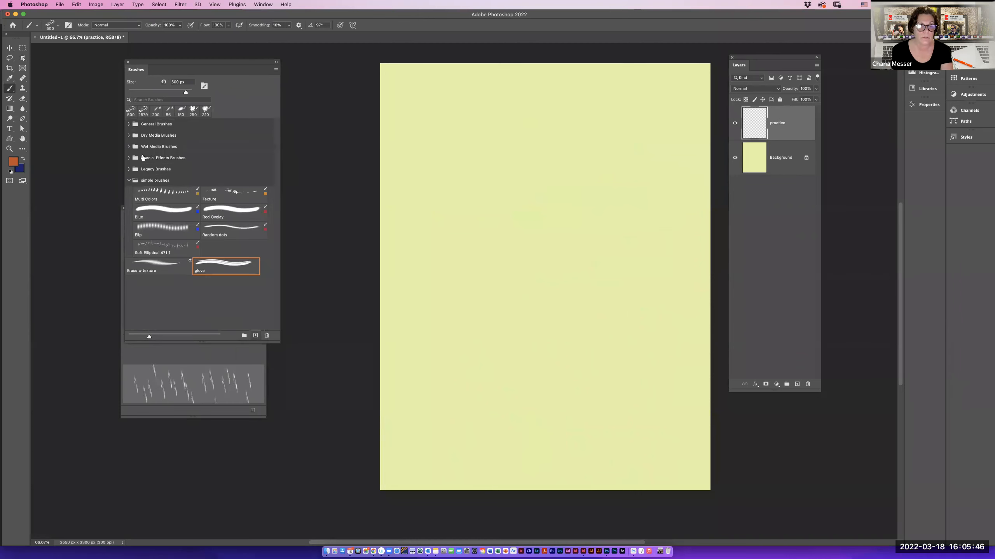
left_click(129, 135)
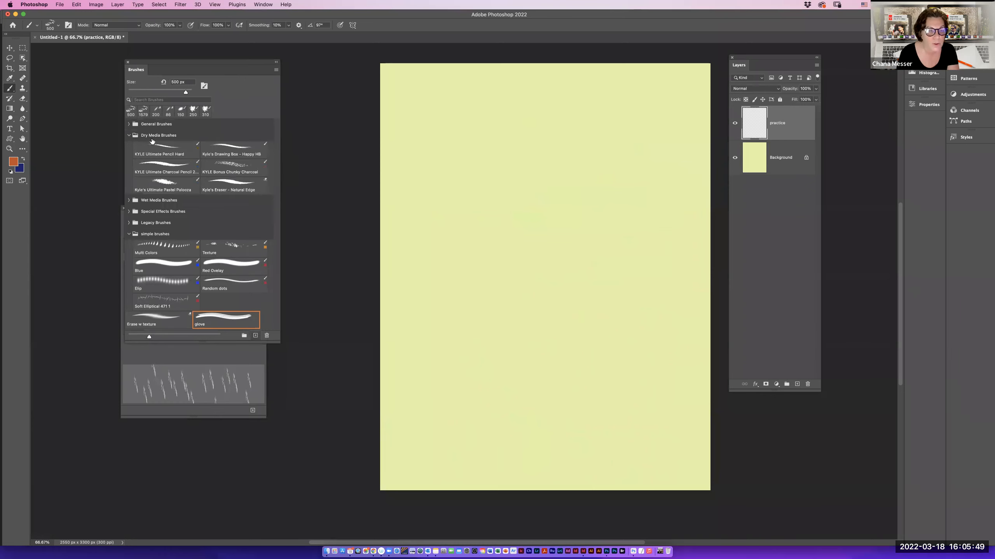
left_click(231, 166)
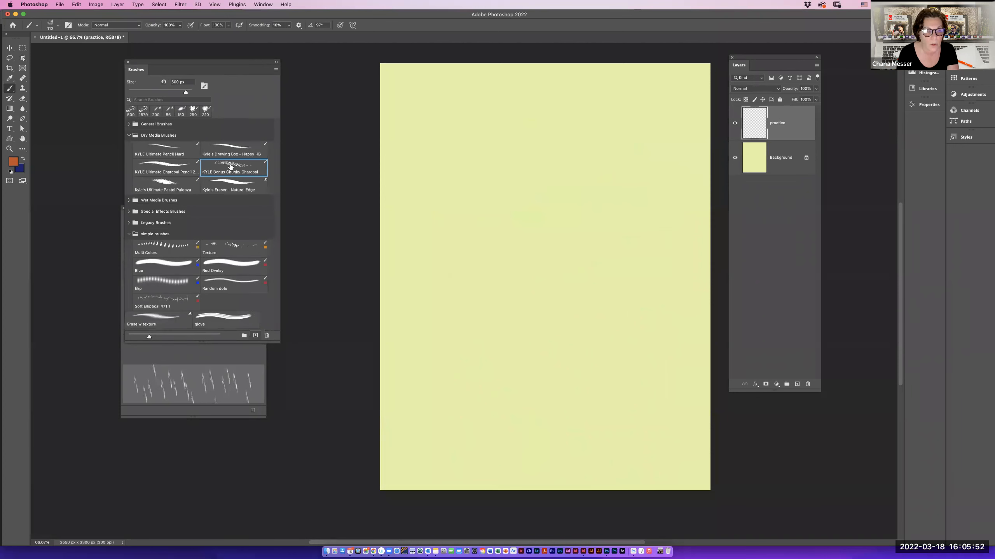
Set the foreground color to dark gray 4c4442 and paint a charcoal blotch in the canvas's upper middle.
left_click(14, 164)
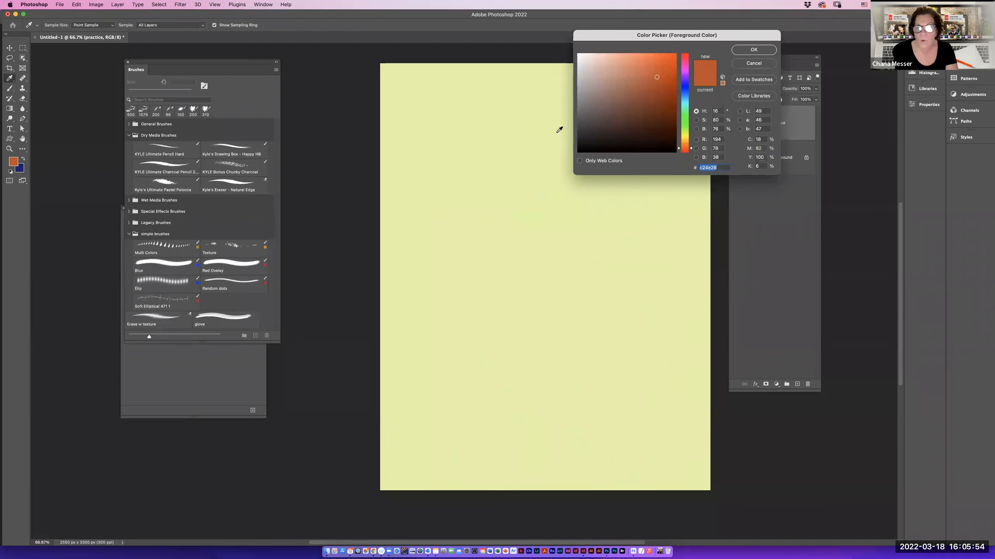
left_click(590, 122)
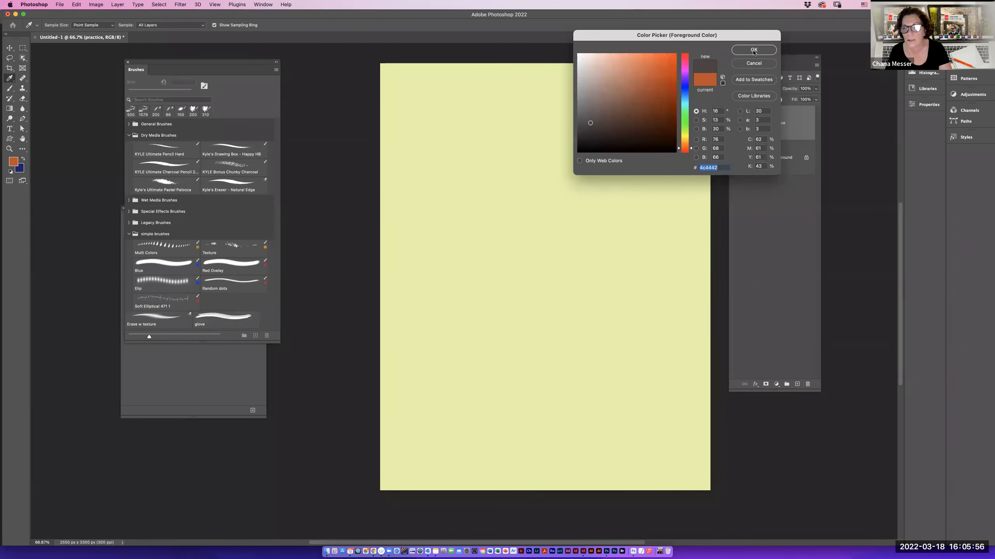
left_click(753, 50)
mouse_move(543, 146)
left_mouse_down()
mouse_move(567, 159)
mouse_move(539, 167)
mouse_move(531, 181)
mouse_move(551, 184)
mouse_move(527, 184)
left_mouse_up()
Change the foreground color to a light gray and paint a patch beside and over the dark blotch.
left_click(13, 161)
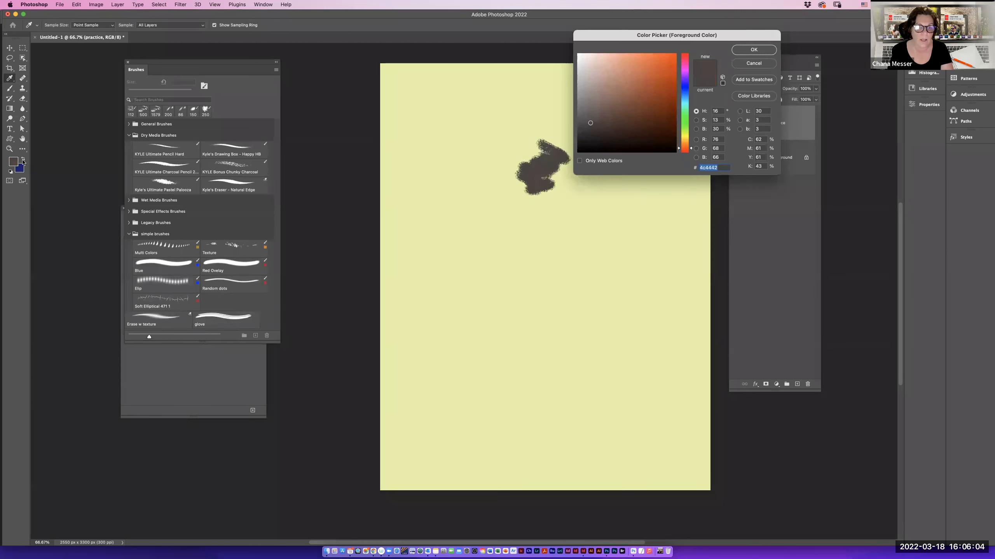
left_click(584, 86)
left_click(753, 49)
mouse_move(525, 172)
left_mouse_down()
mouse_move(504, 160)
mouse_move(529, 178)
mouse_move(513, 188)
left_mouse_up()
Lower the brush opacity to 67% and layer light gray, then near-black charcoal dabs over the blotch.
left_click_drag(153, 27, 142, 26)
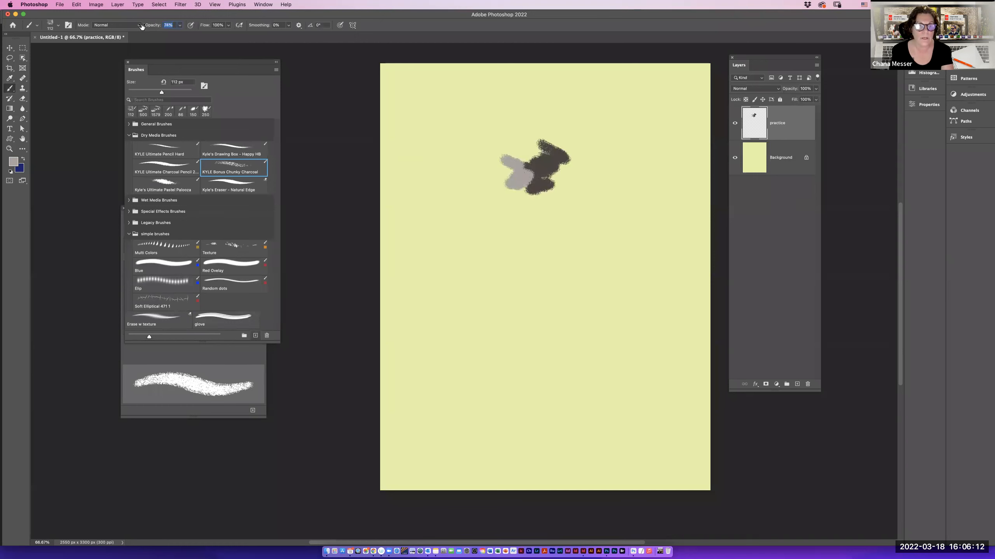
mouse_move(529, 137)
left_mouse_down()
mouse_move(571, 154)
mouse_move(550, 133)
mouse_move(536, 136)
mouse_move(533, 148)
left_mouse_up()
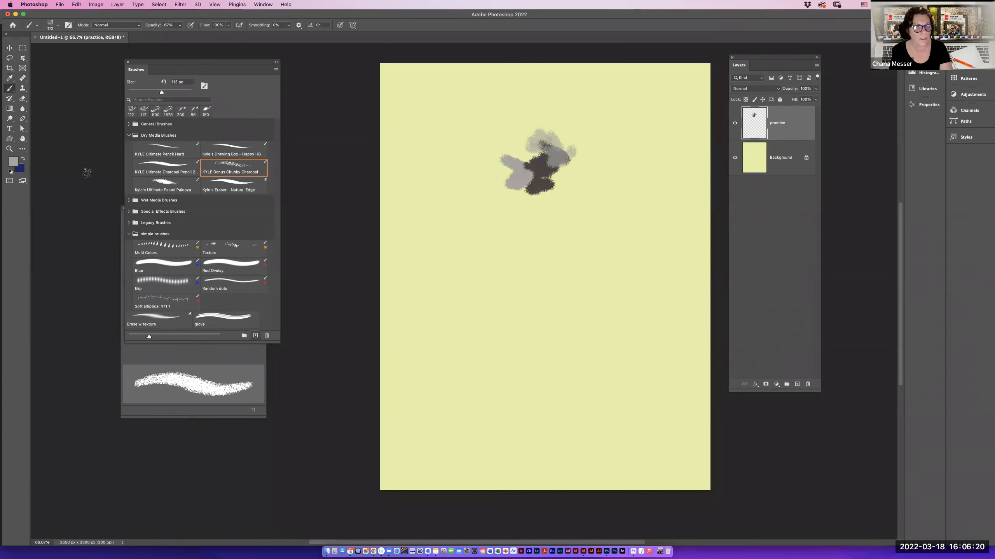
left_click(13, 162)
left_click(623, 149)
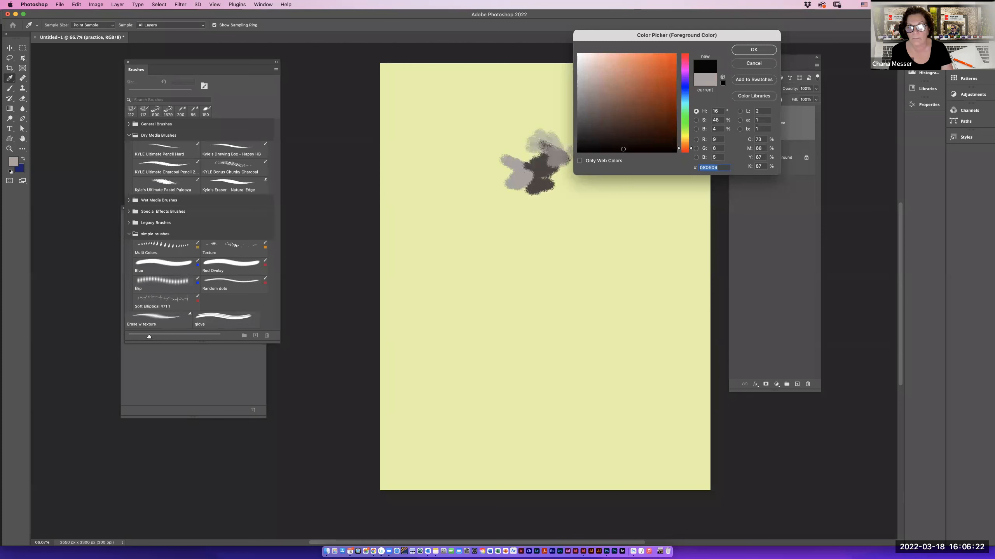
left_click(746, 58)
mouse_move(554, 175)
left_mouse_down()
mouse_move(577, 181)
mouse_move(526, 146)
mouse_move(539, 134)
mouse_move(512, 178)
left_mouse_up()
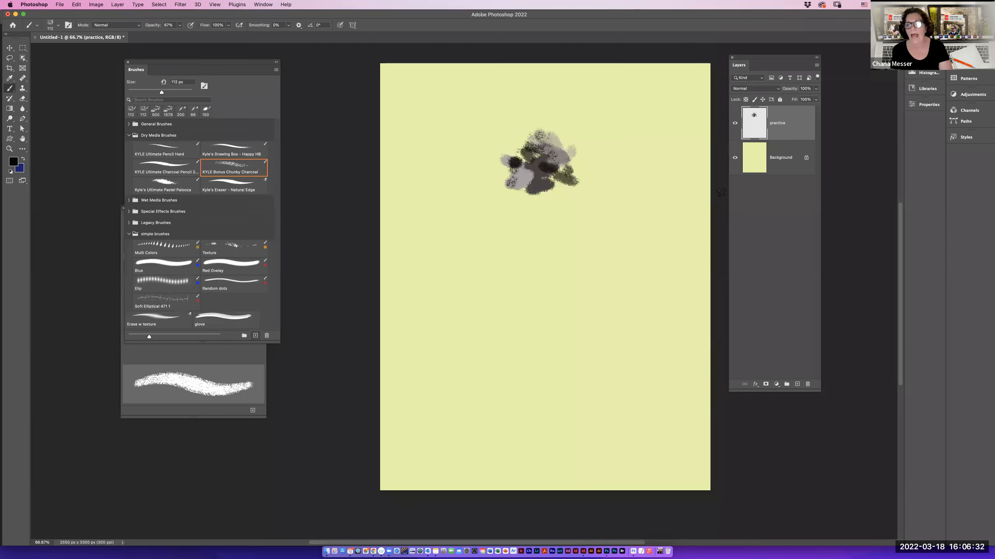
Hide the Background layer and define the charcoal blotch as a brush preset named "Blob".
left_click(735, 159)
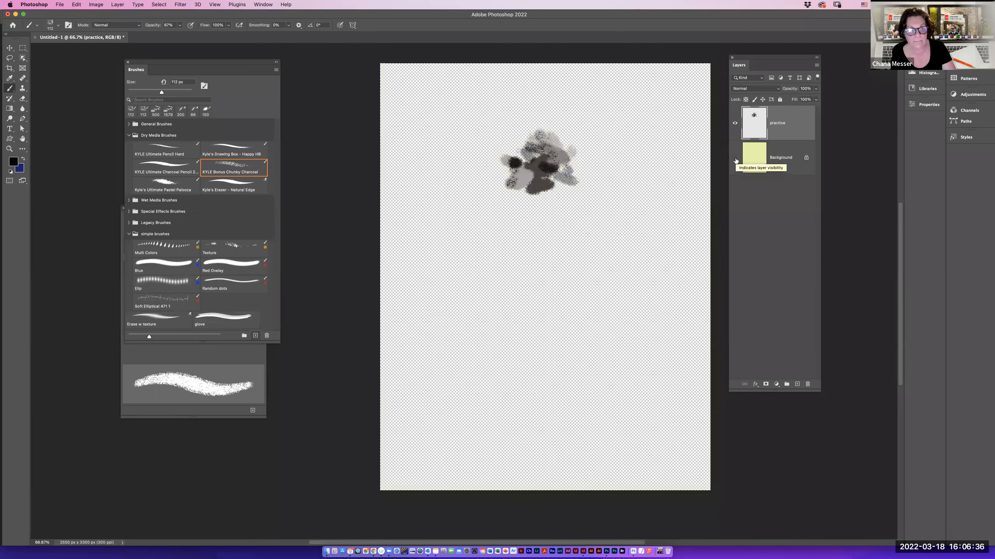
left_click(94, 5)
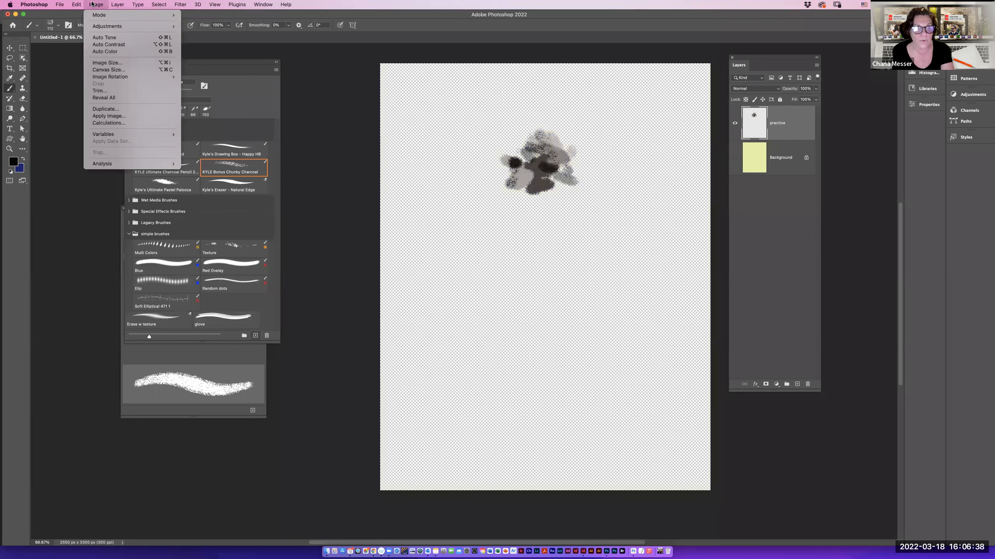
mouse_move(78, 4)
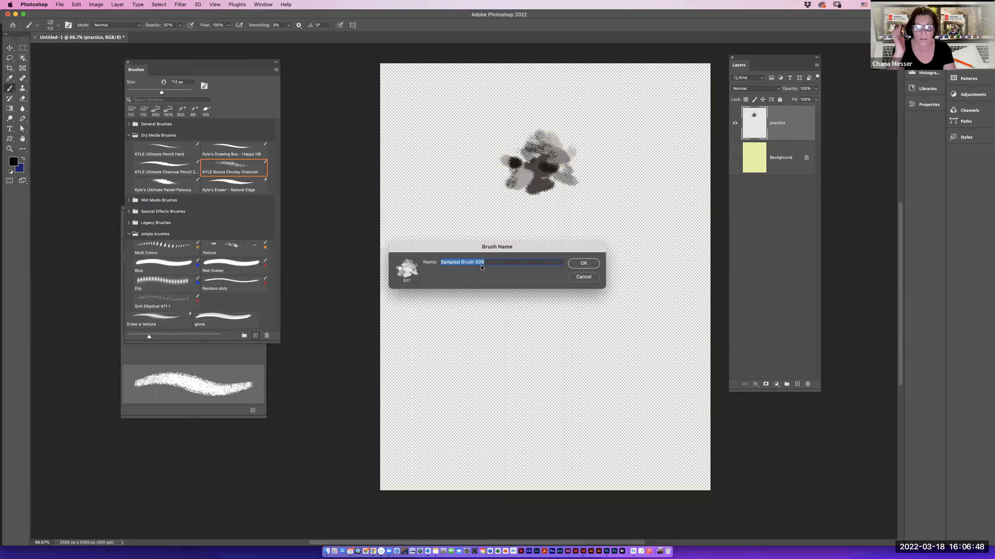
type("Bl")
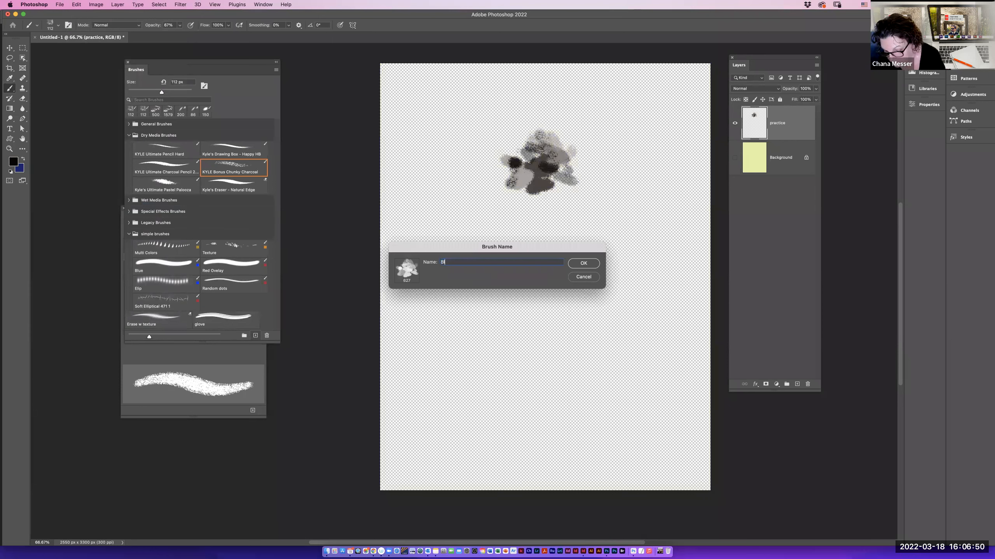
type("ob")
left_click(582, 267)
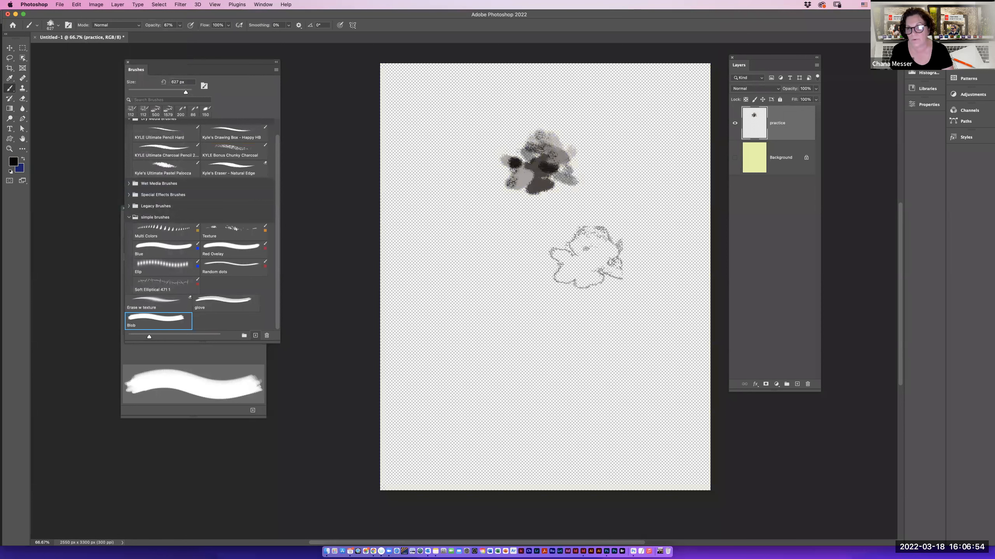
Show the Background layer again and clear everything from the practice layer, leaving nothing selected.
left_click(735, 149)
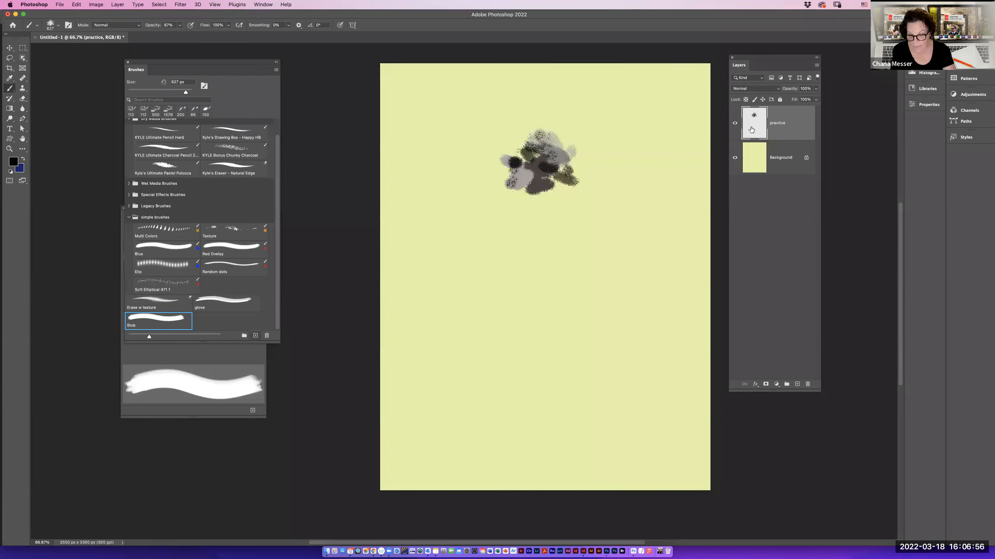
key("super+a")
key("Delete")
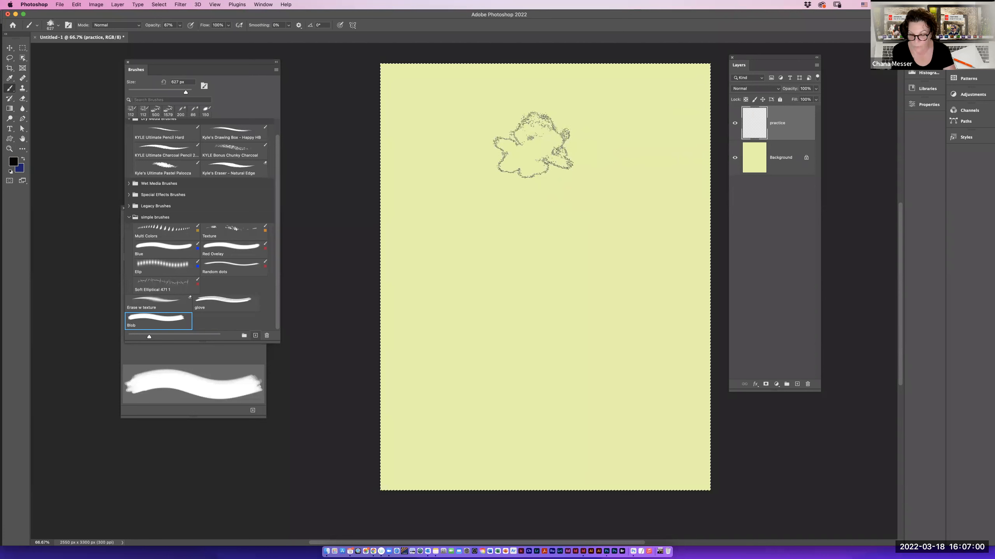
key("super+d")
Stamp the Blob brush once in near-black, then four times in rust color 9b3714 across the canvas's upper part.
left_click(452, 129)
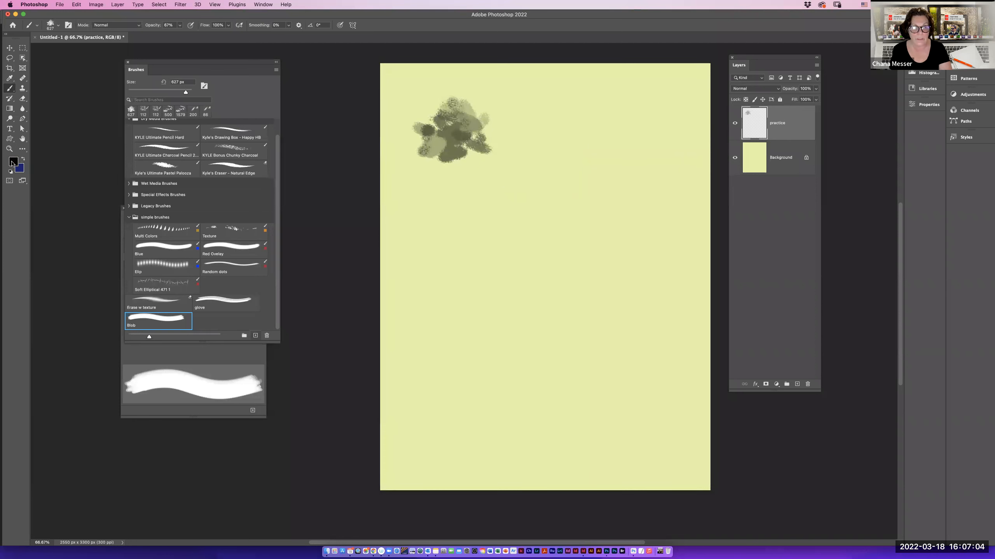
left_click(13, 161)
left_click(657, 95)
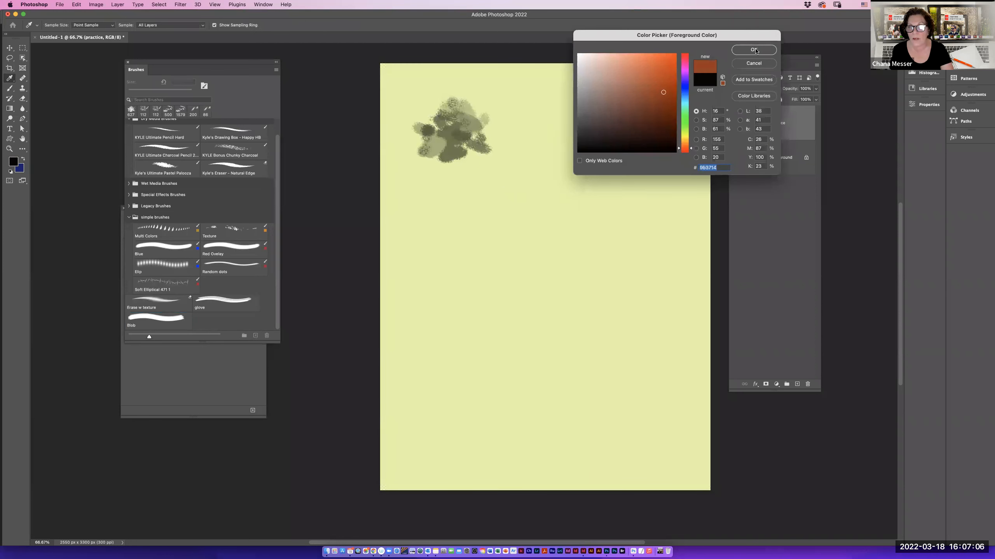
left_click(754, 49)
left_click(598, 126)
left_click(678, 108)
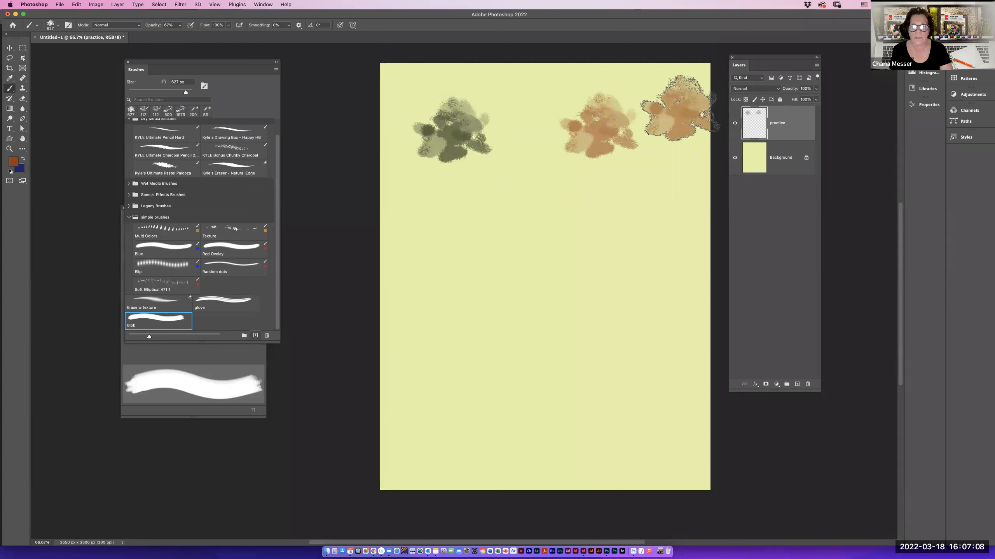
left_click(536, 173)
left_click(527, 120)
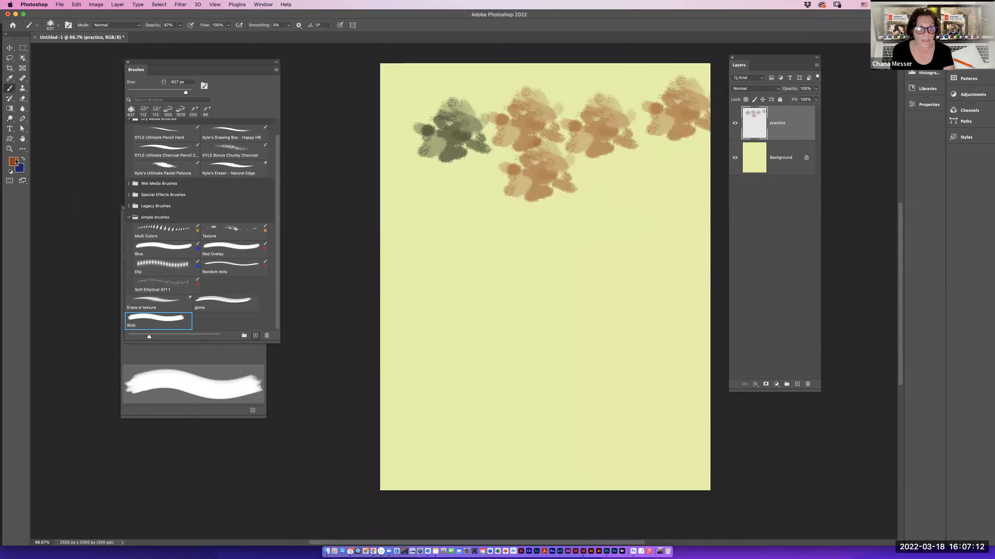
Turn on Color Dynamics for the Blob brush and paint three bands across the canvas, raising purity from -100% to +100%.
key("F5")
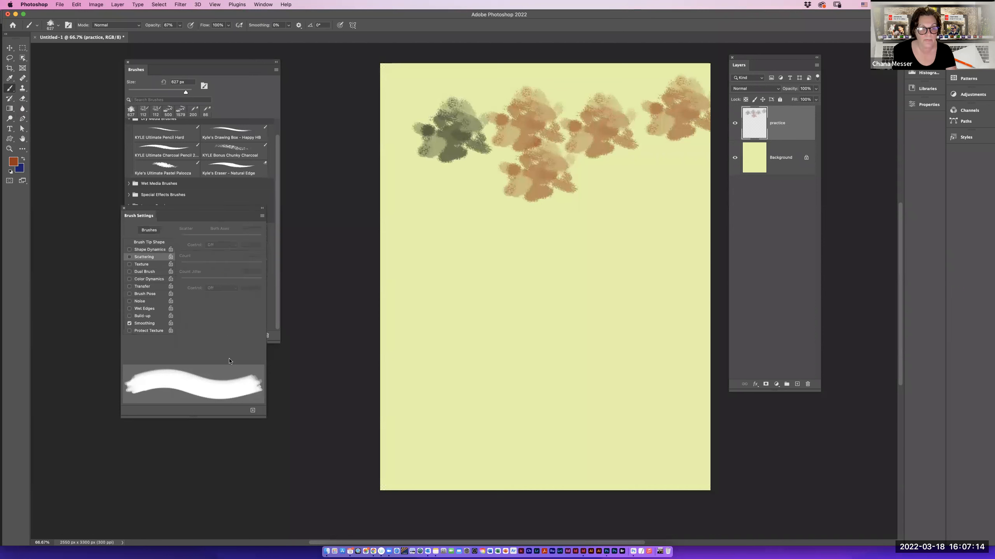
left_click(148, 281)
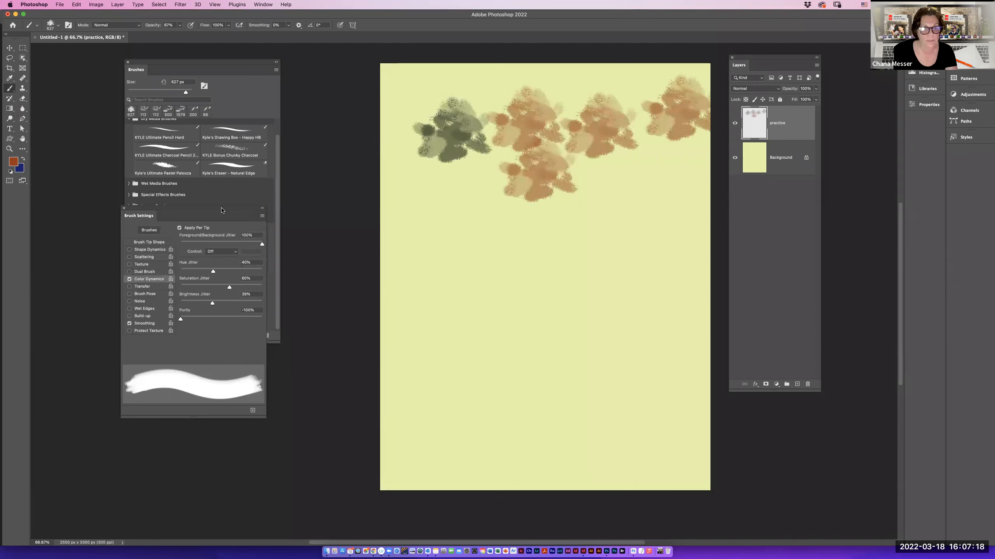
mouse_move(470, 227)
left_mouse_down()
mouse_move(584, 232)
mouse_move(624, 206)
left_mouse_up()
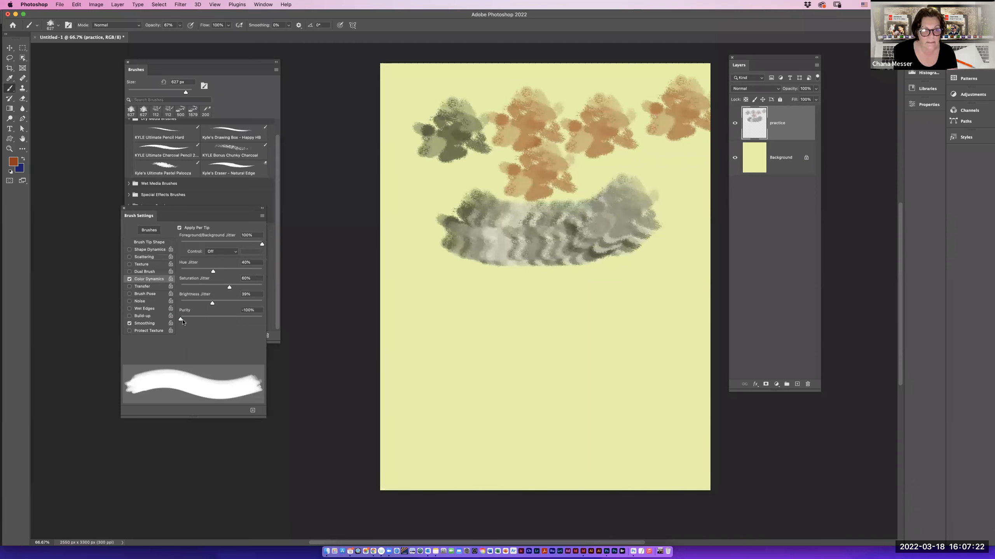
mouse_move(450, 280)
left_mouse_down()
mouse_move(489, 294)
mouse_move(632, 292)
left_mouse_up()
mouse_move(642, 327)
left_mouse_down()
mouse_move(504, 359)
mouse_move(386, 340)
mouse_move(344, 299)
left_mouse_up()
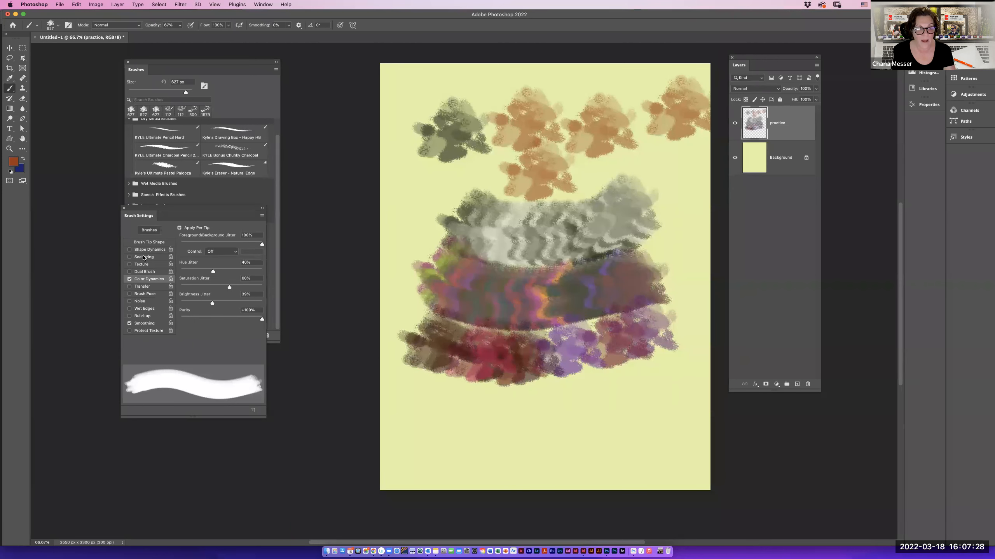
Set the Blob brush tip's spacing to 119% and its size to 73 px.
left_click(144, 242)
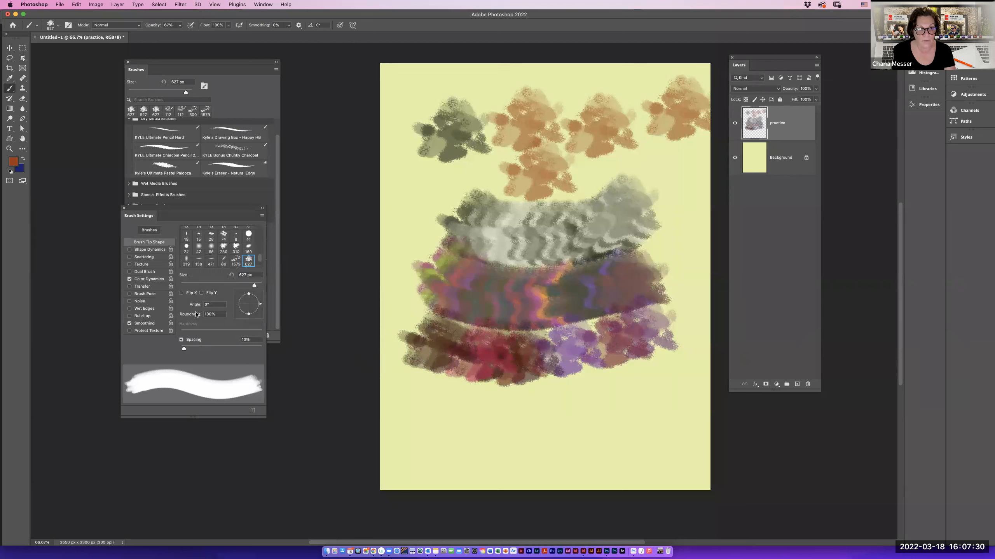
left_click_drag(200, 347, 226, 348)
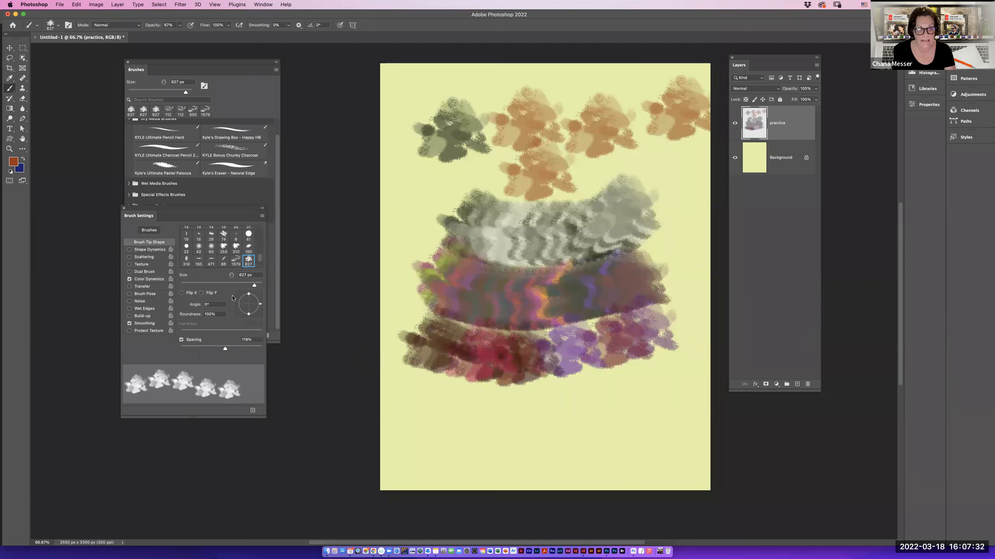
left_click_drag(227, 284, 210, 285)
Erase all painted bands and stamps from the practice layer and deselect.
key("super+a")
key("BackSpace")
key("super+d")
Paint two wavy rows of small multicolored blobs across the canvas's upper part and a zigzag cluster below them.
mouse_move(422, 115)
left_mouse_down()
mouse_move(494, 136)
mouse_move(514, 121)
mouse_move(667, 138)
left_mouse_up()
mouse_move(585, 139)
left_mouse_down()
mouse_move(553, 130)
mouse_move(493, 155)
mouse_move(418, 145)
left_mouse_up()
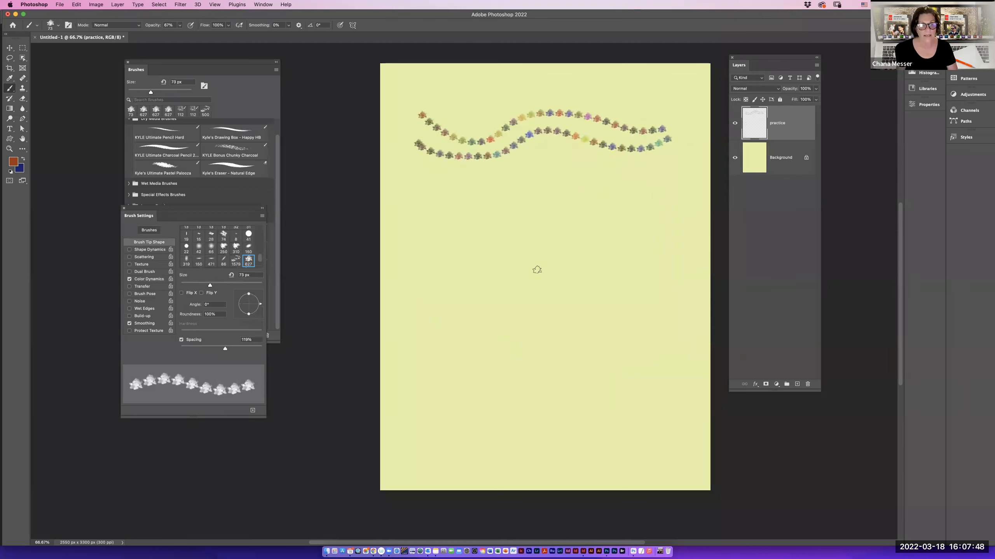
mouse_move(665, 193)
left_mouse_down()
mouse_move(637, 181)
mouse_move(617, 195)
mouse_move(659, 229)
mouse_move(631, 234)
mouse_move(631, 256)
left_mouse_up()
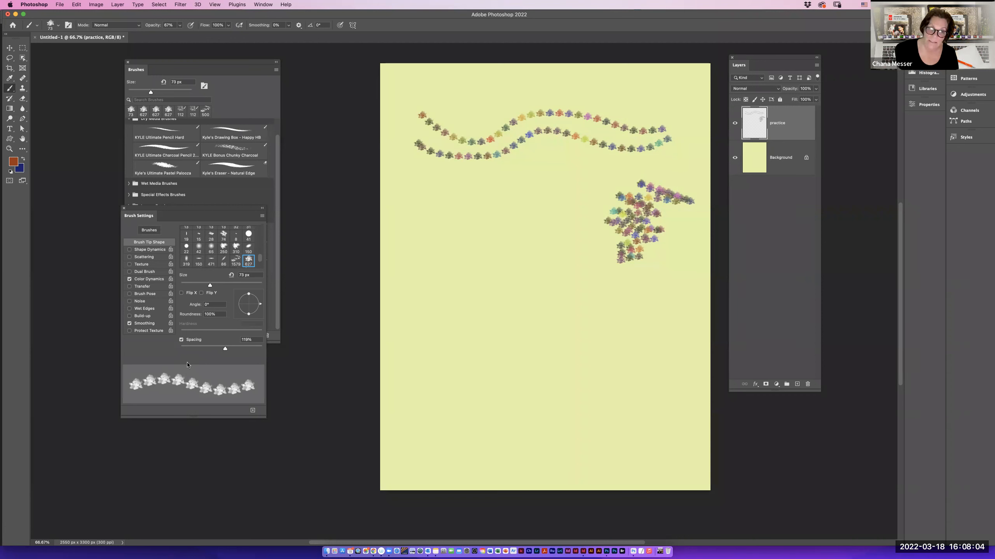
Reselect the original full-size Blob tip with 10% spacing and stamp it once below the wavy rows.
scroll(235, 313, "right", 2)
left_click(248, 261)
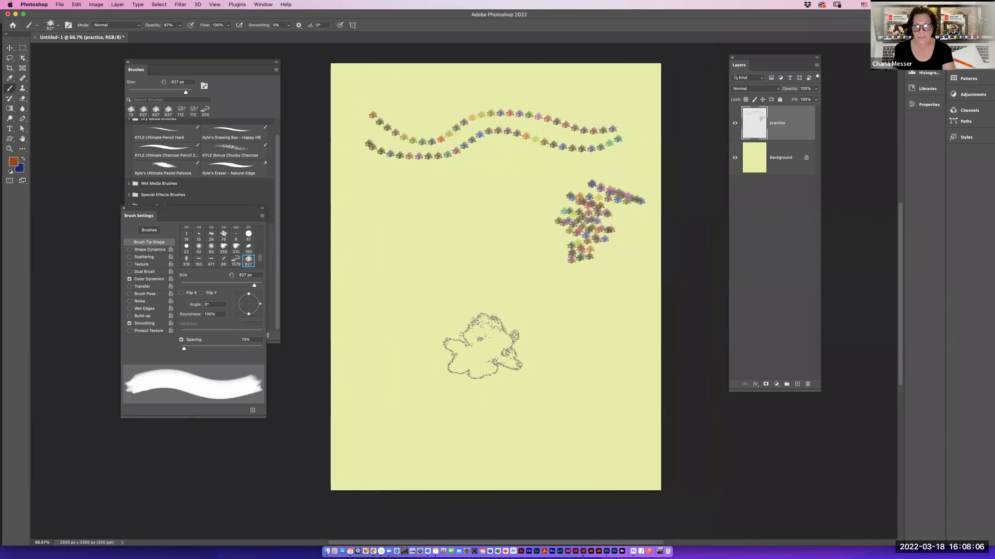
left_click(491, 199)
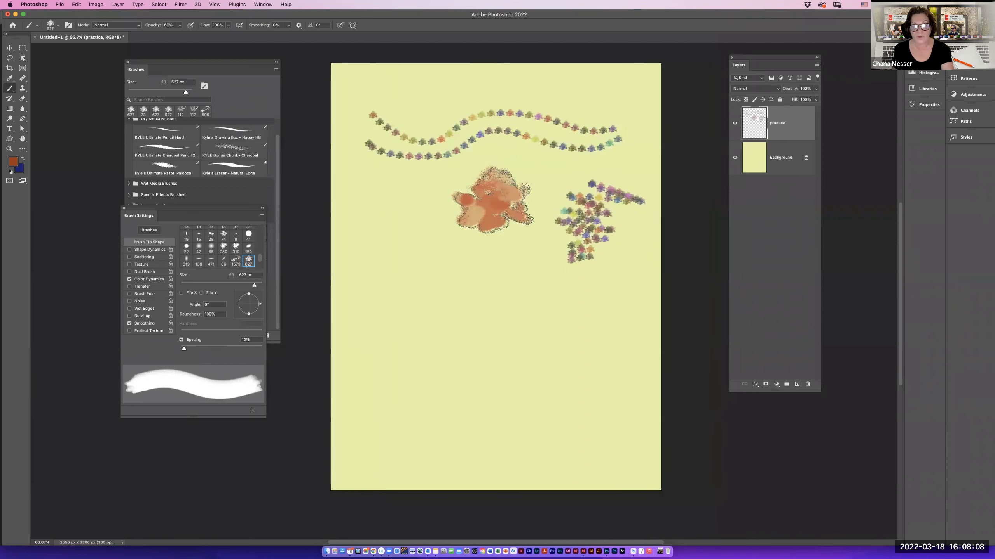
Define a custom brush from the practice layer's painted marks, keeping the suggested name, and delete the practice layer.
left_click(763, 127, "super")
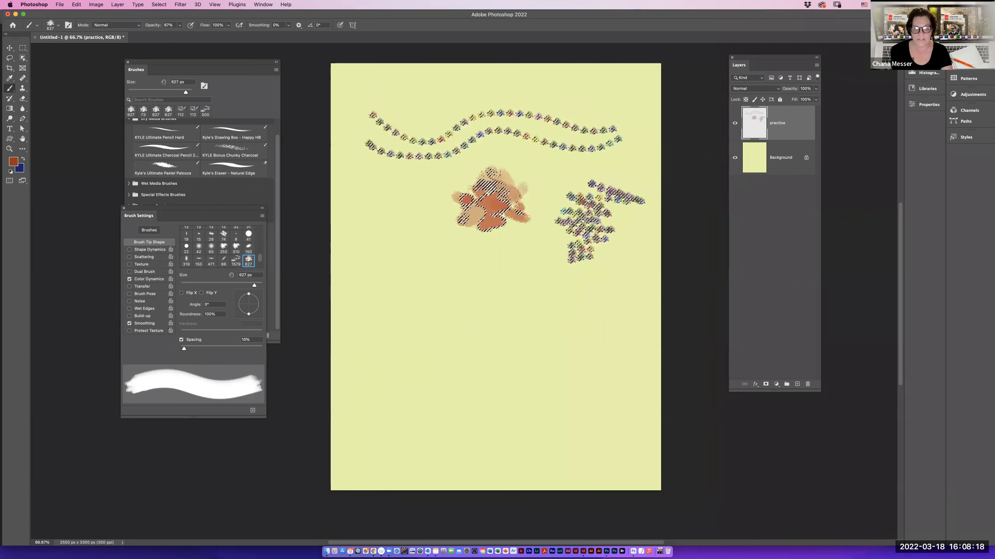
left_click(96, 5)
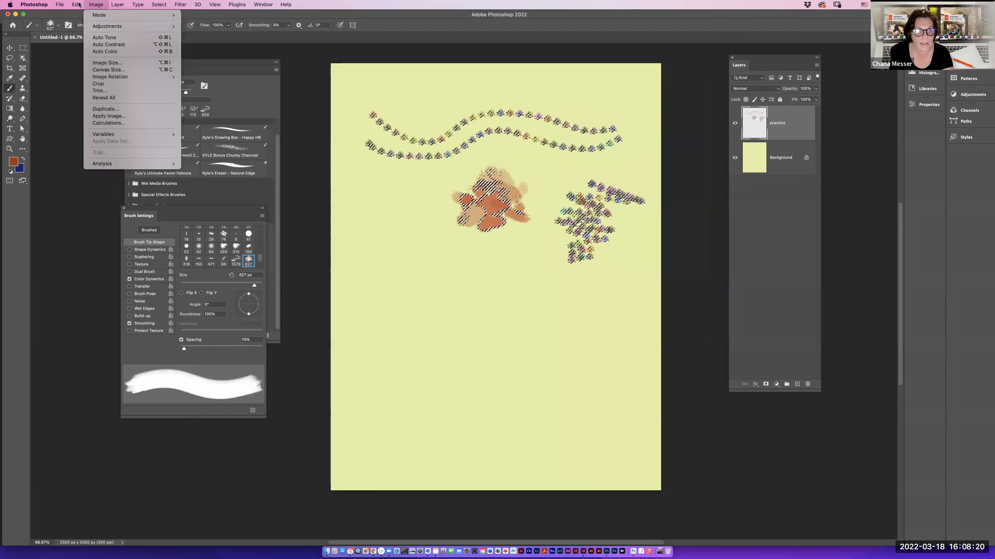
mouse_move(77, 5)
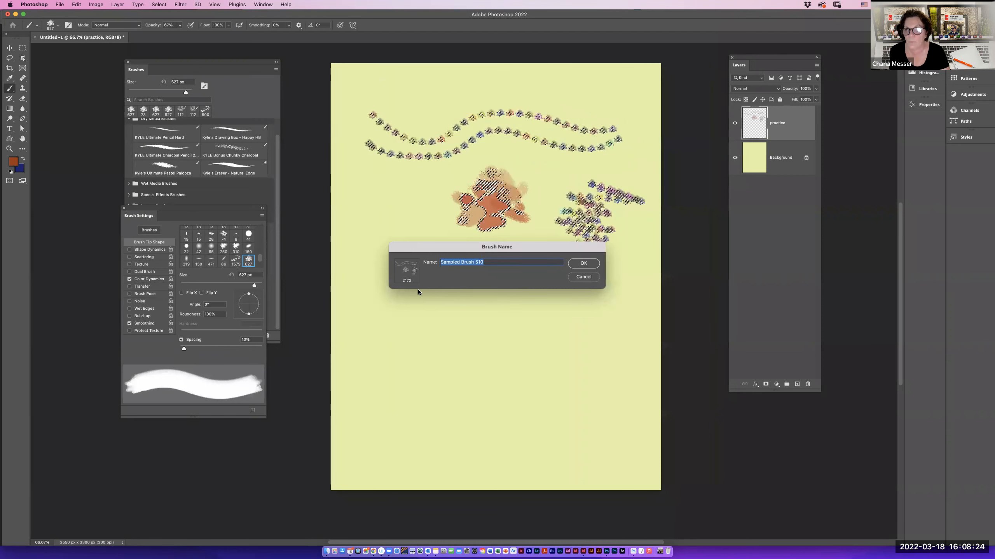
key("Return")
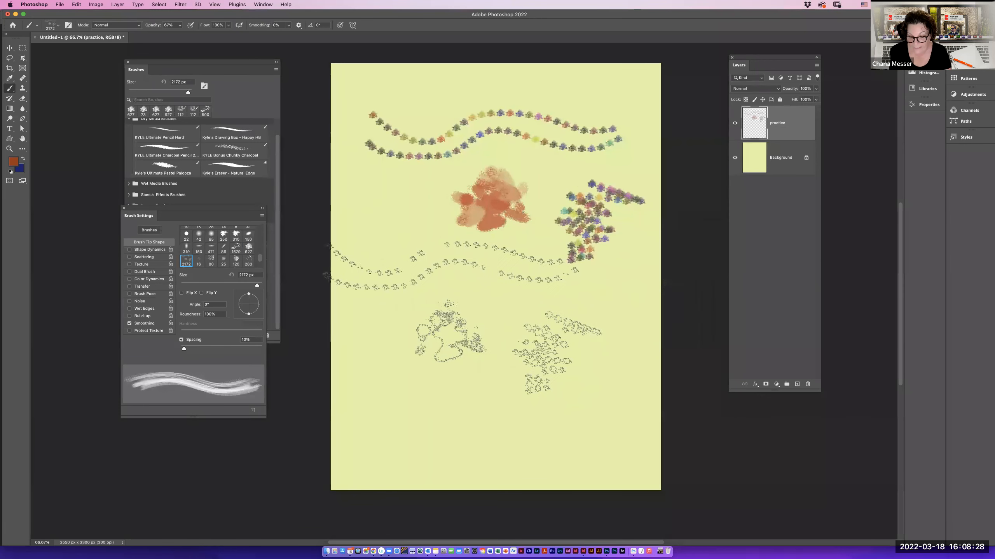
key("BackSpace")
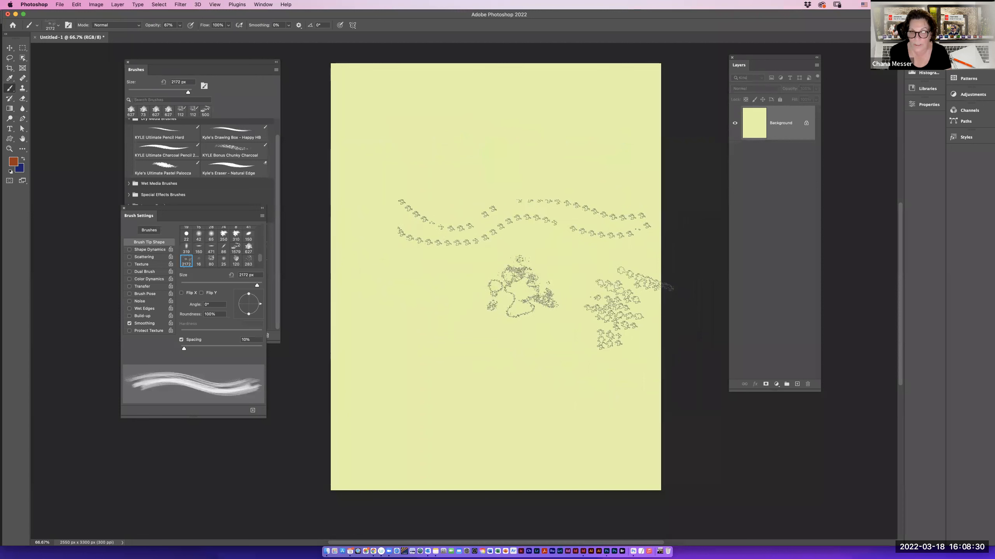
Resize the new sampled brush to 1400 px and stamp it twice on the background's upper half.
key("bracketright")
key("bracketright")
key("bracketright")
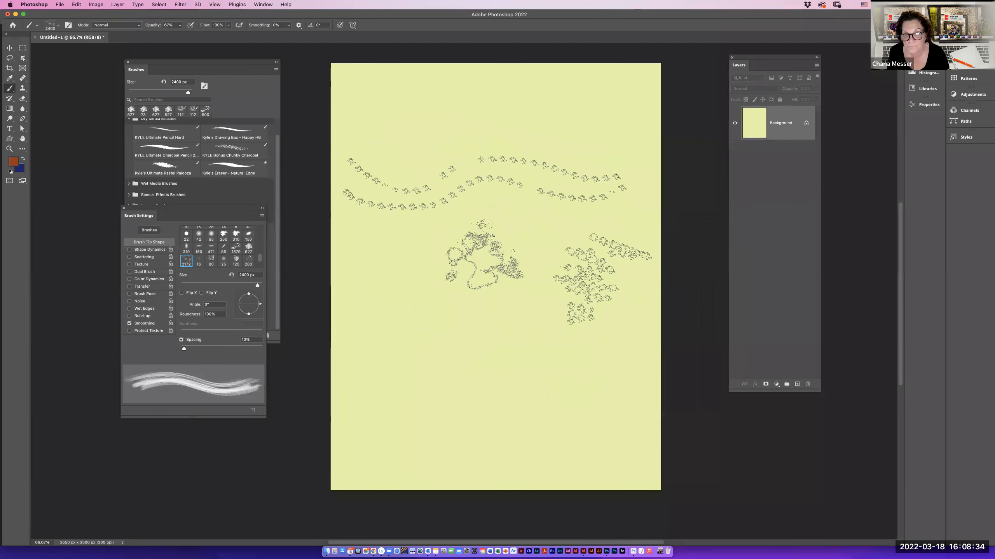
key("bracketleft")
key("bracketleft")
key("bracketleft")
key("bracketleft")
key("bracketleft")
key("bracketleft")
key("bracketleft")
key("bracketleft")
key("bracketleft")
key("bracketleft")
left_click(474, 165)
left_click(535, 269)
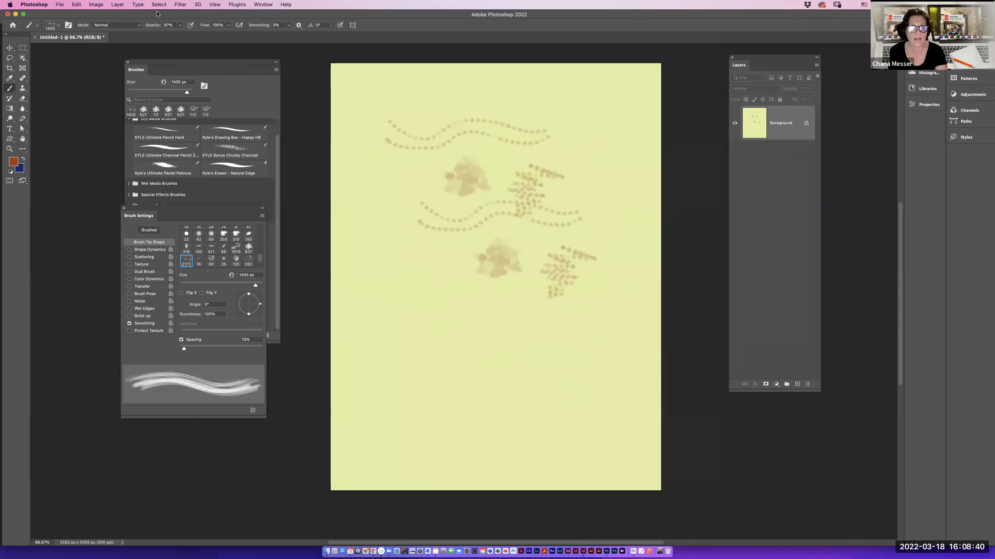
Set the brush opacity to 100% and stamp the sampled pattern four more times around the existing stamps.
left_click(179, 24)
left_click_drag(180, 35, 194, 35)
left_click(468, 120)
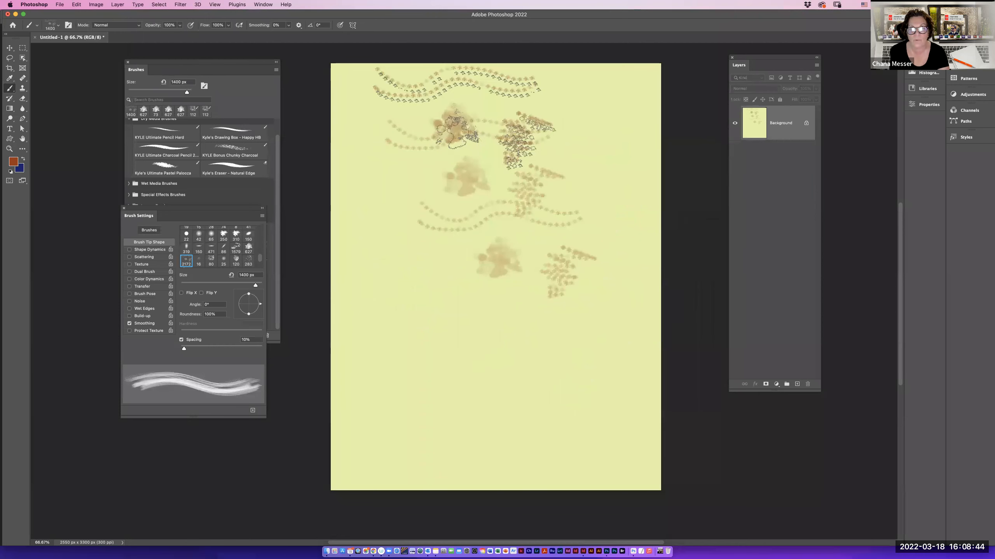
left_click(415, 261)
left_click(548, 182)
left_click(497, 186)
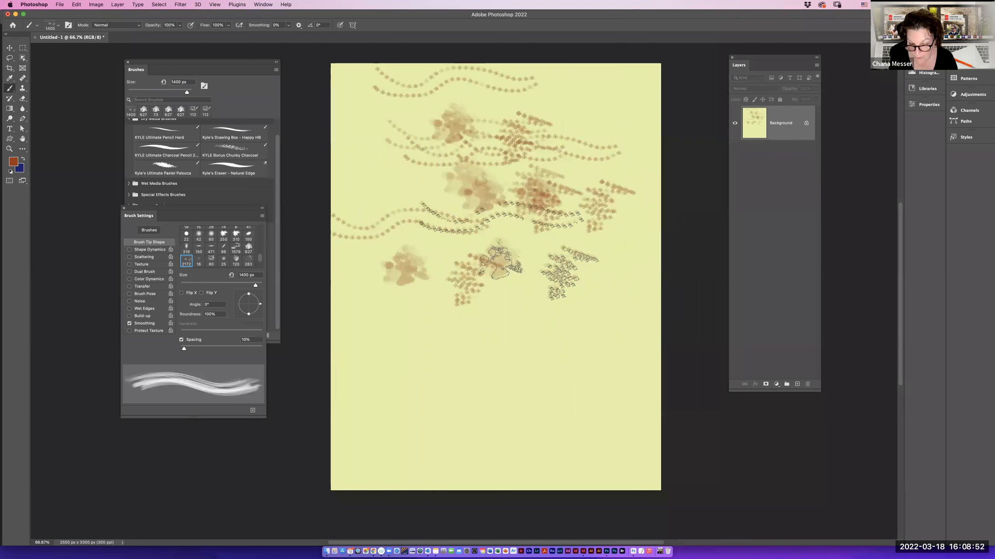
key("super+a")
key("shift+BackSpace")
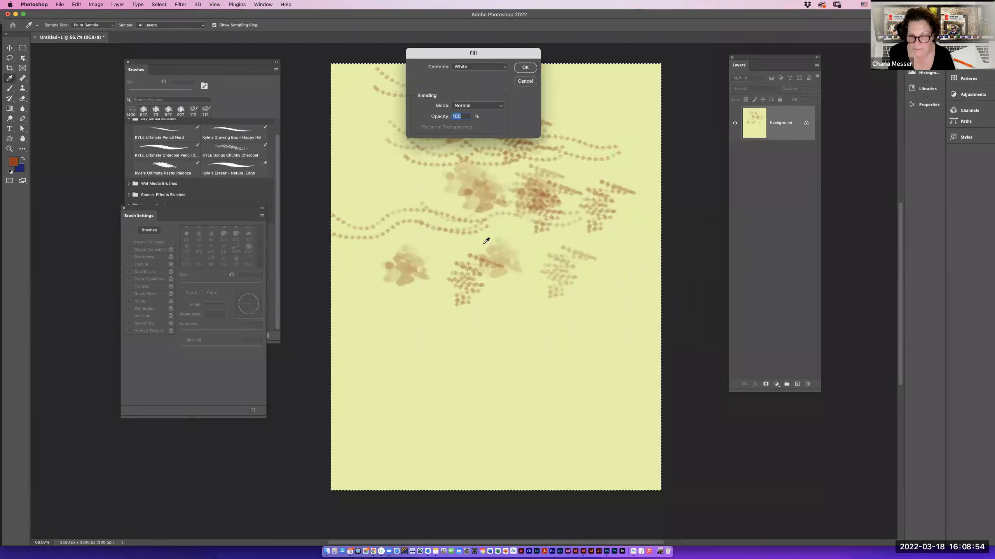
key("Escape")
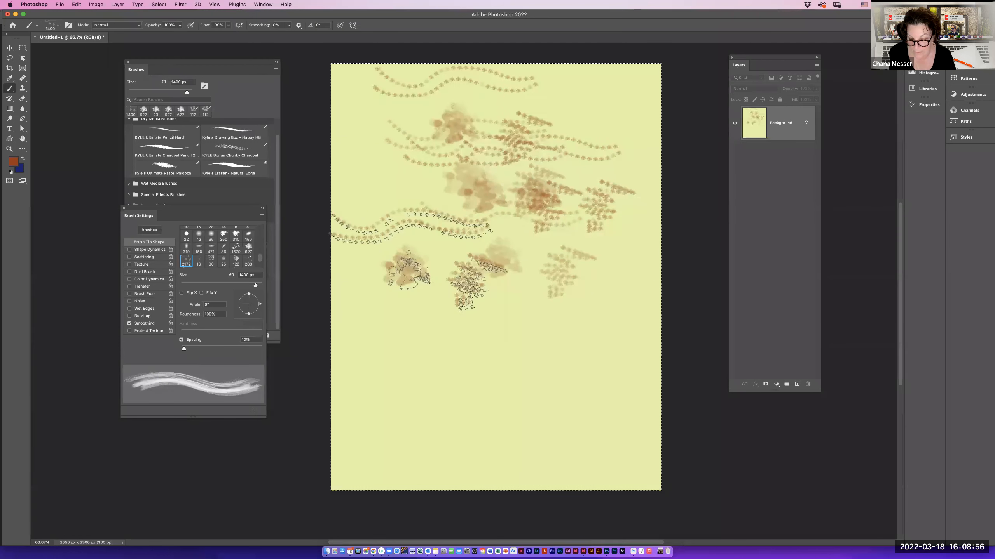
key("shift+BackSpace")
left_click(474, 68)
left_click(474, 67)
left_click(525, 81)
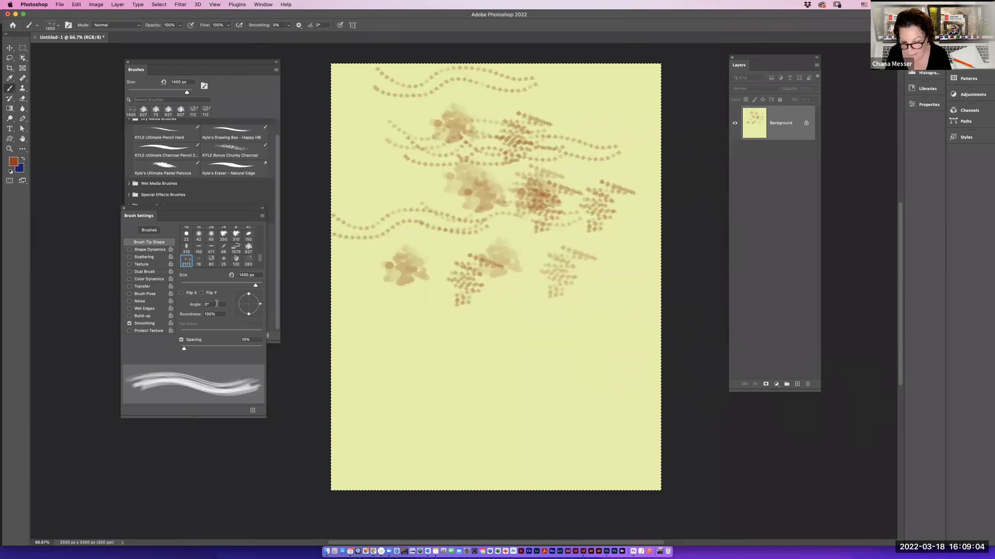
Fill the Background layer with pale pink edcabe as the foreground color and add a new empty layer above it.
left_click(14, 162)
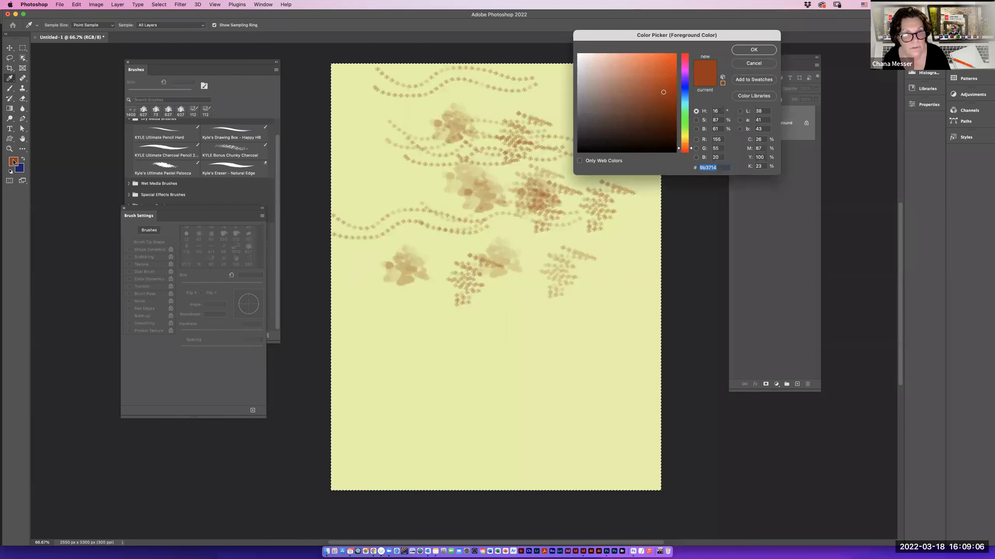
left_click(595, 59)
left_click(753, 49)
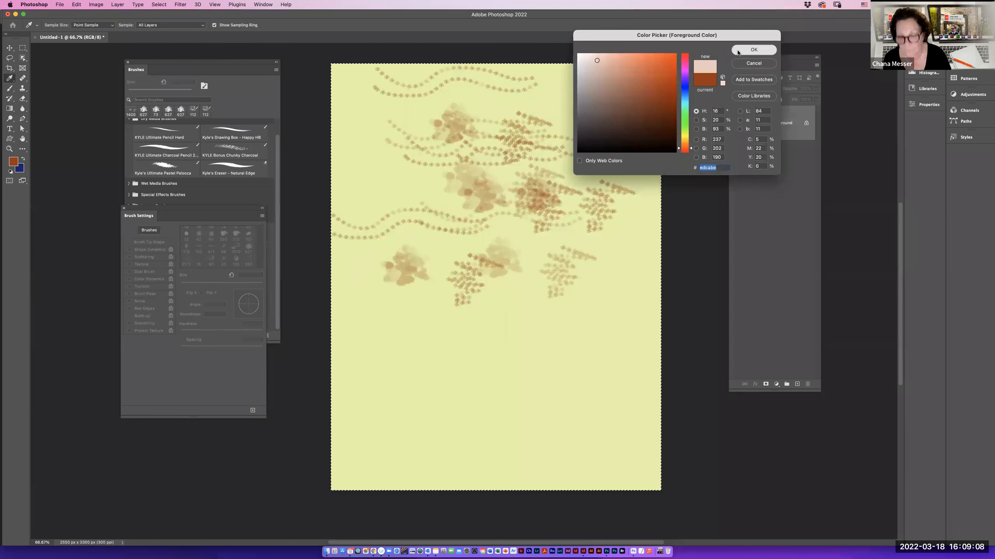
key("alt+BackSpace")
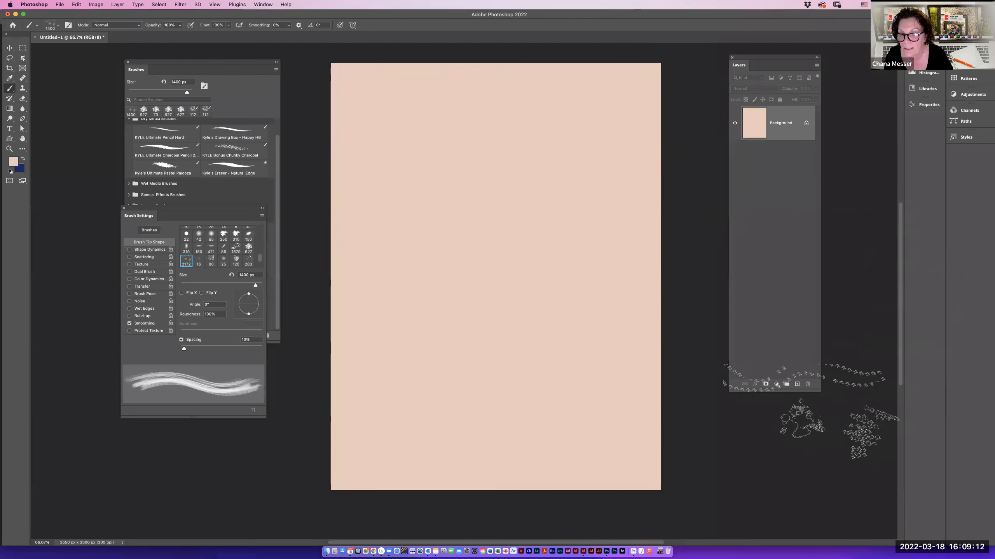
left_click(797, 384)
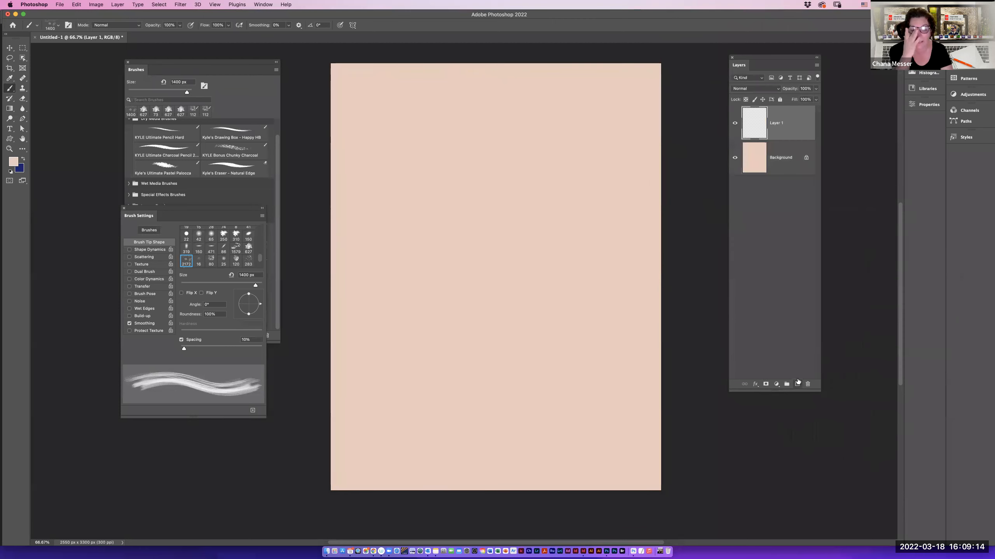
Start opening a file and look through the Brush Libraries and Assets folders inside Week 8's Brushes folder.
left_click(10, 48)
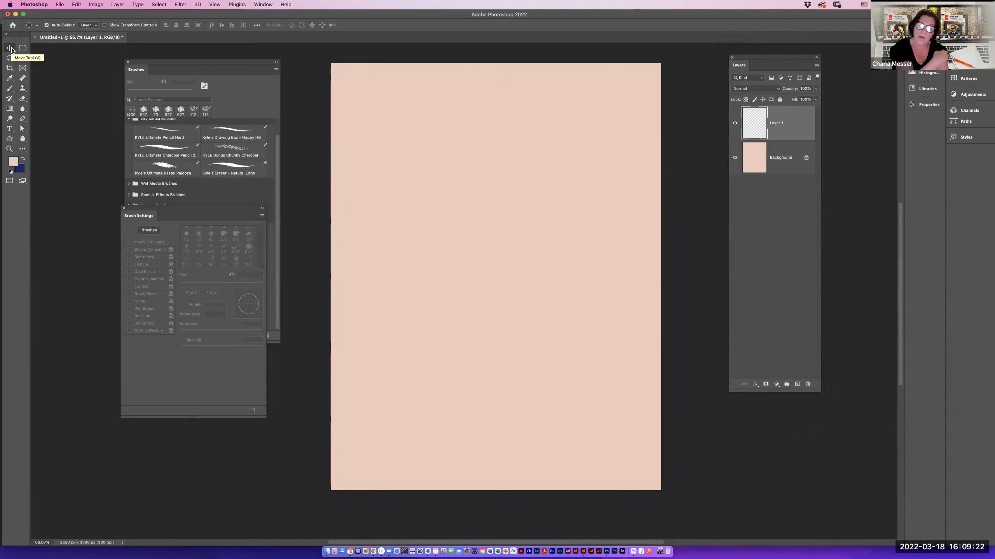
left_click(60, 5)
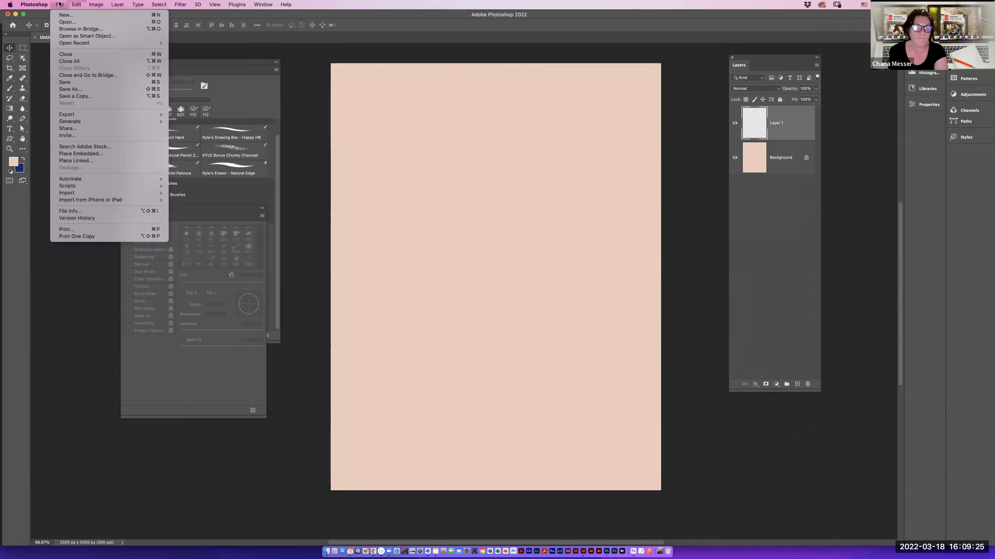
left_click(68, 21)
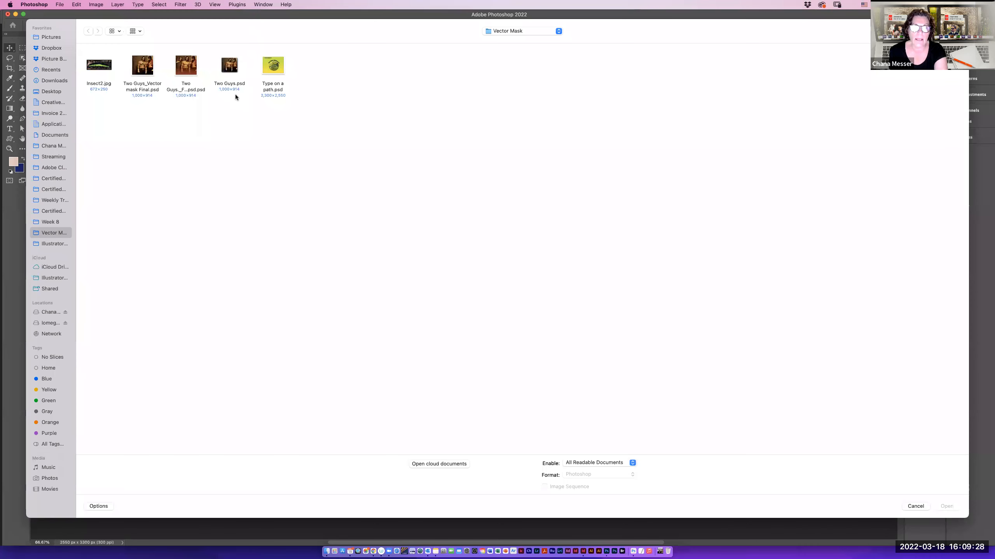
left_click(57, 223)
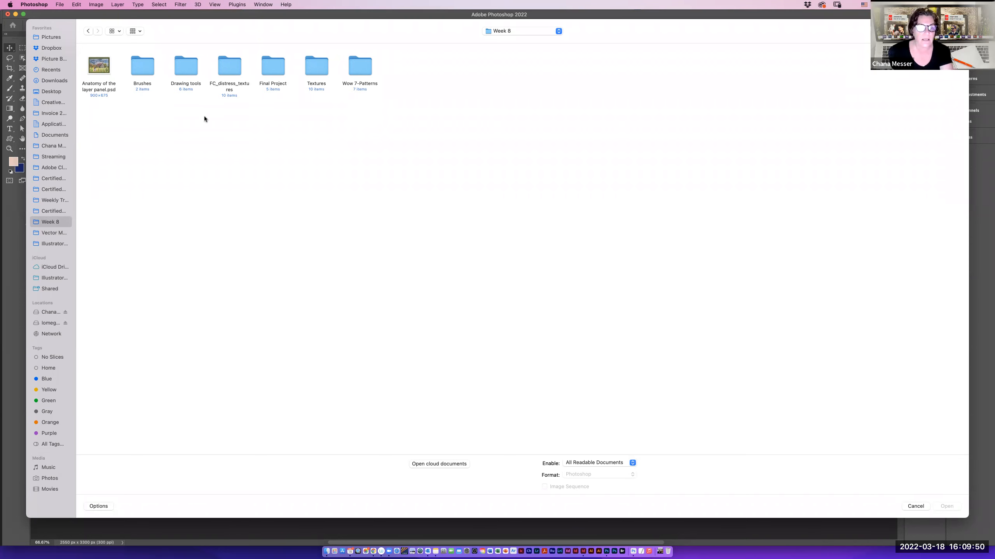
double_click(146, 64)
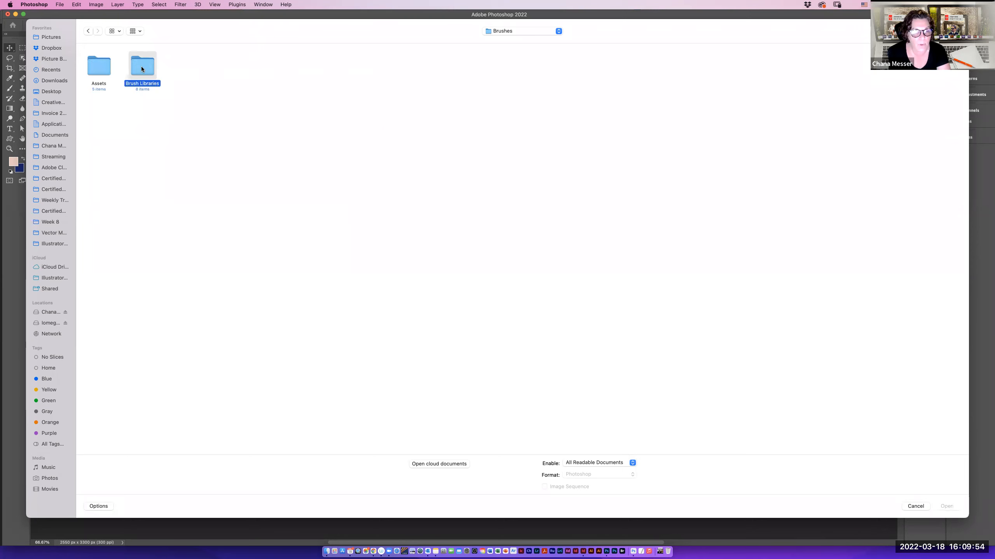
double_click(142, 69)
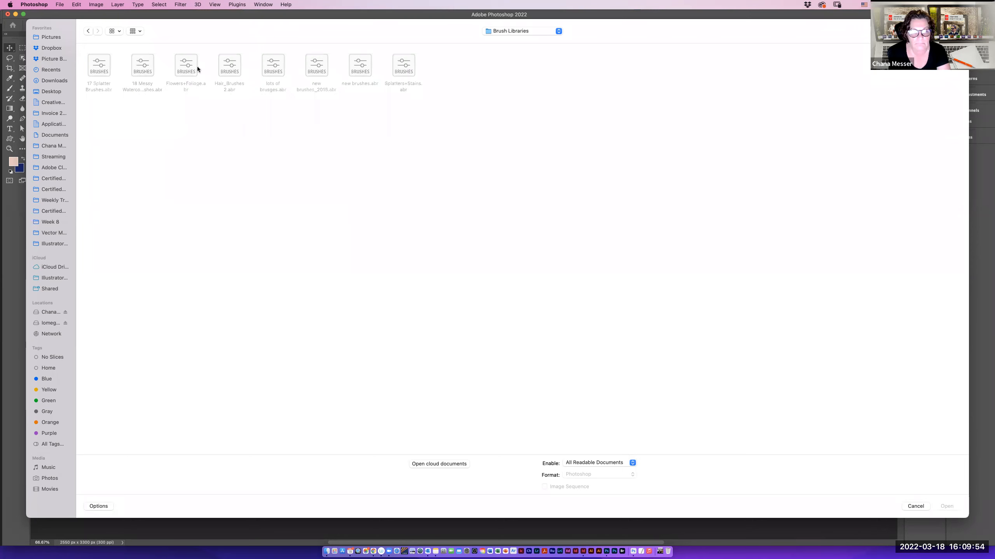
left_click(87, 31)
double_click(97, 71)
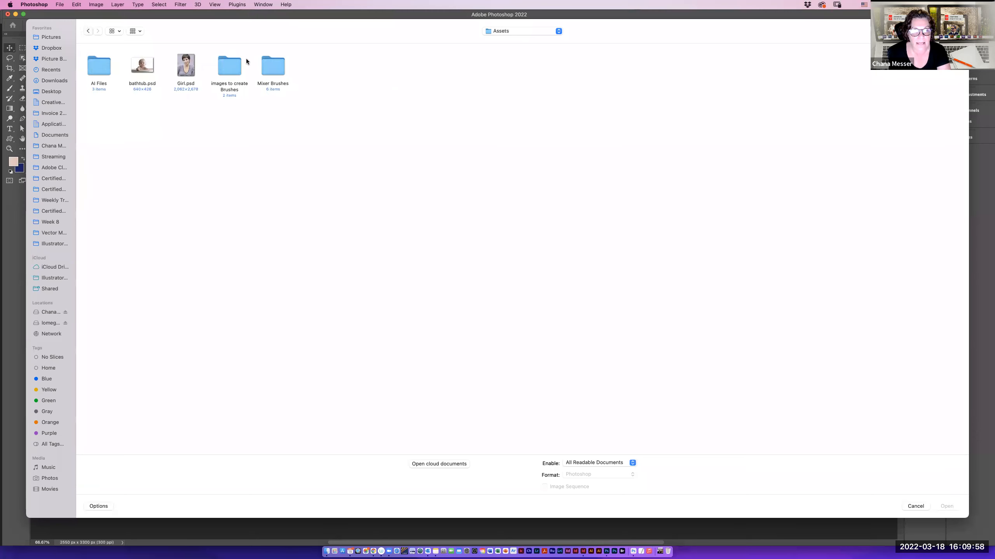
left_click(87, 32)
left_click(89, 32)
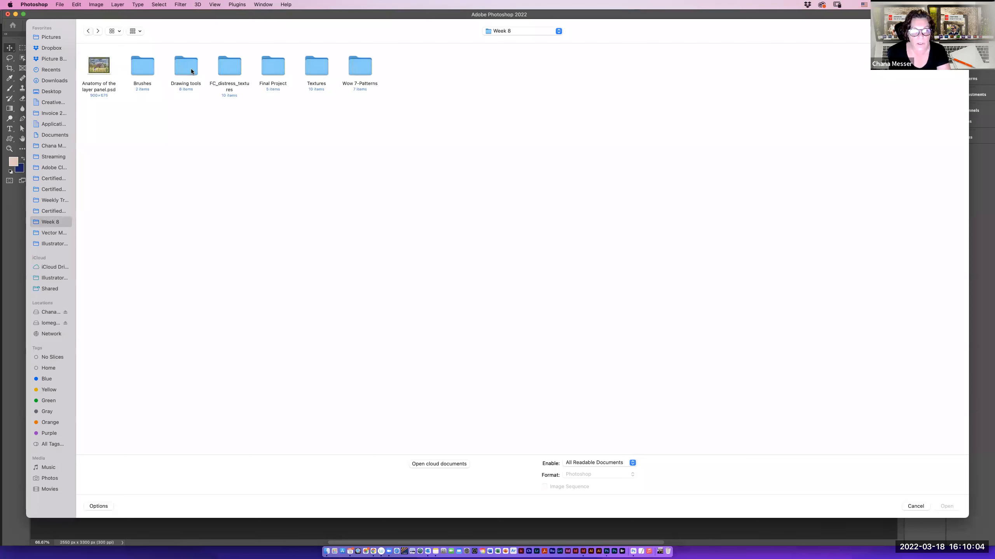
Look through Week 8's FC_distress_textures, Final Project, Textures and Wow 7-Patterns folders.
double_click(226, 70)
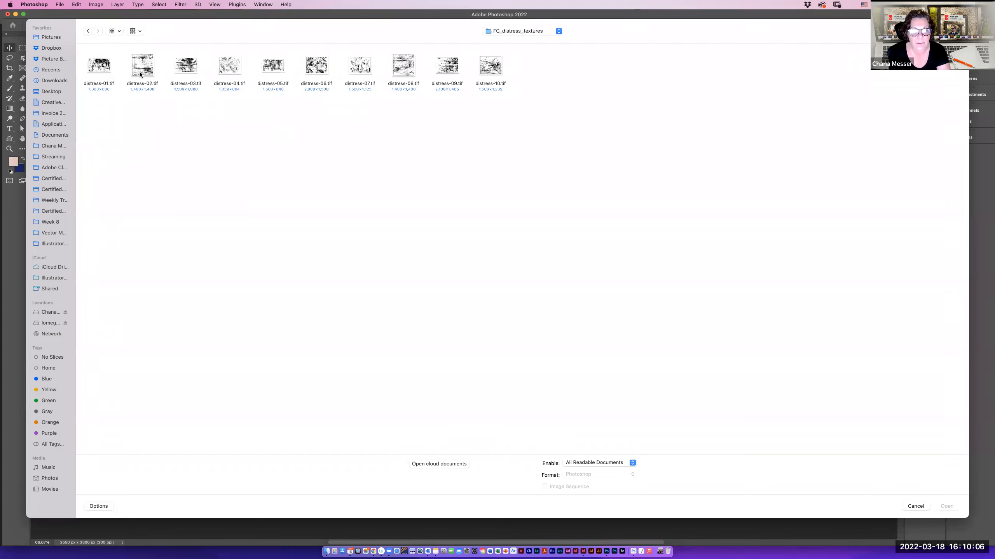
left_click(89, 31)
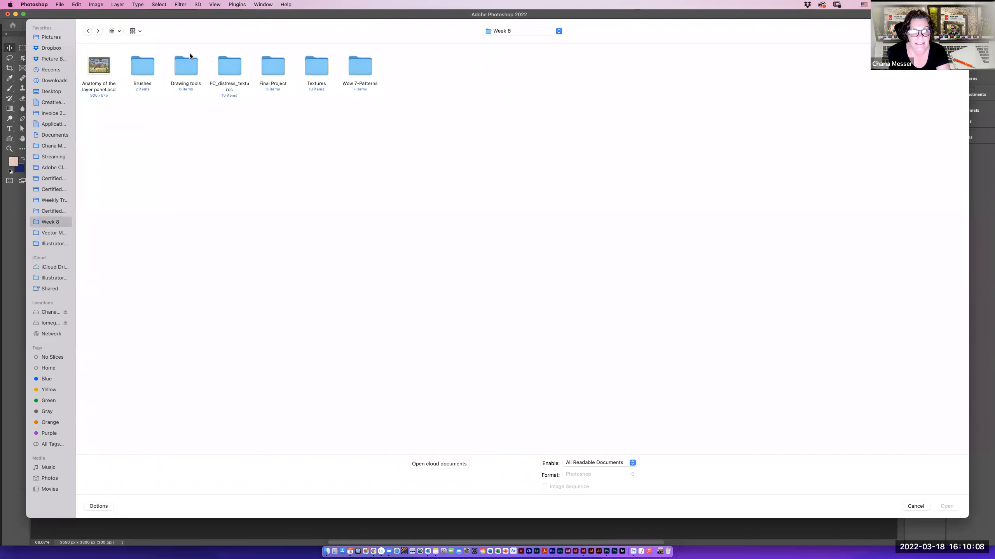
double_click(270, 71)
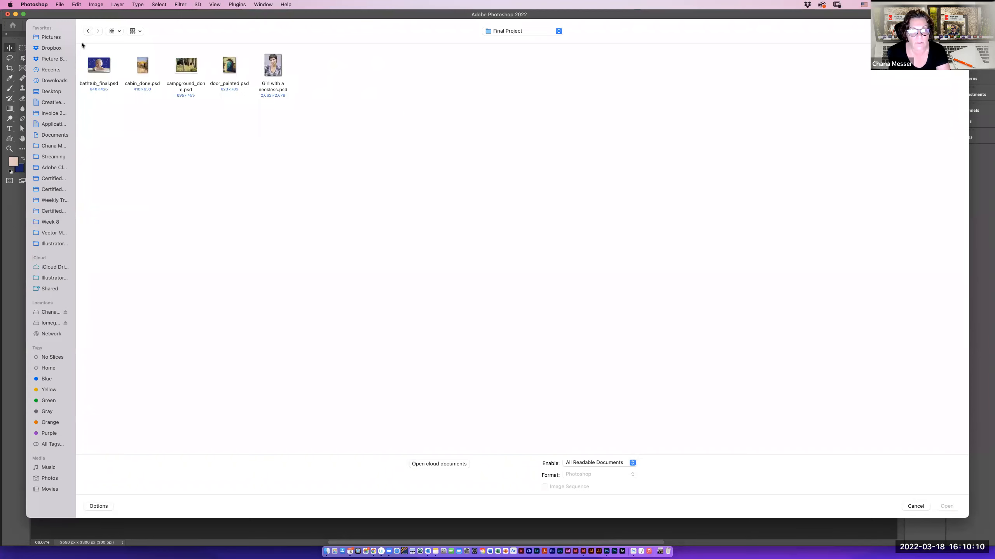
left_click(87, 30)
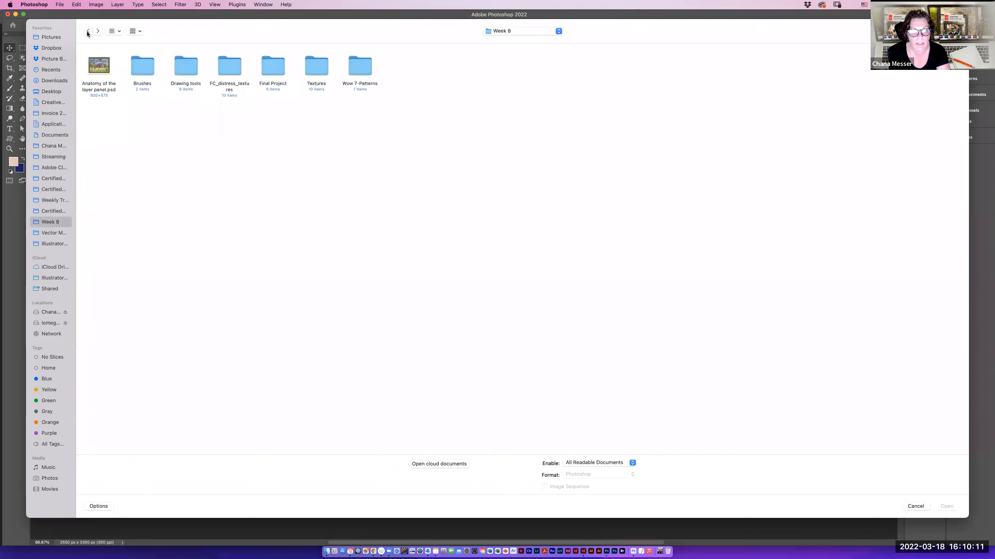
double_click(320, 67)
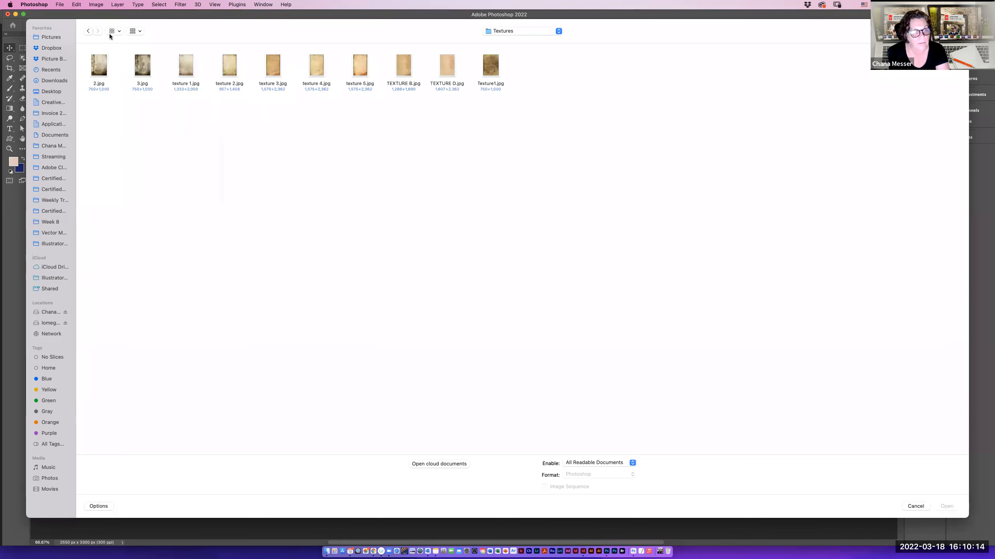
left_click(89, 31)
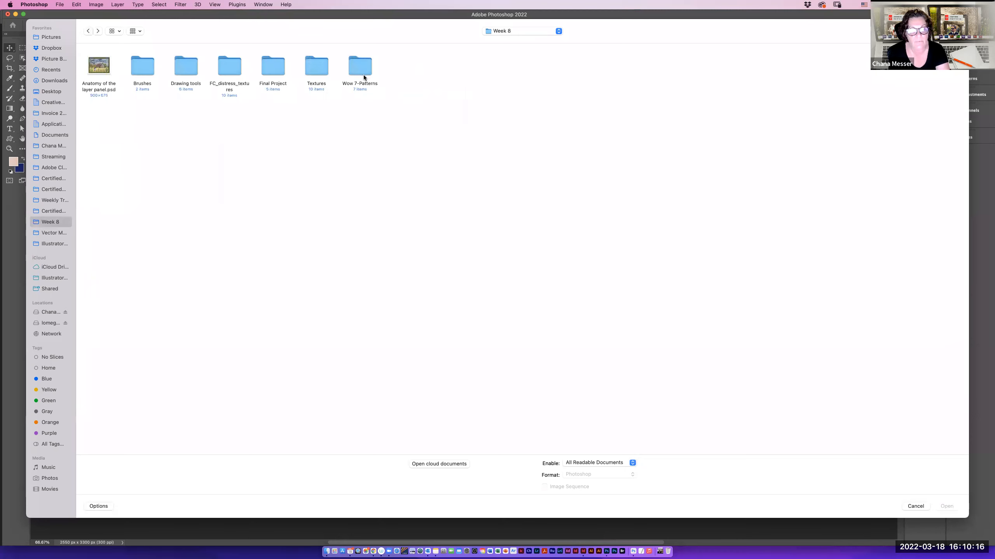
double_click(360, 65)
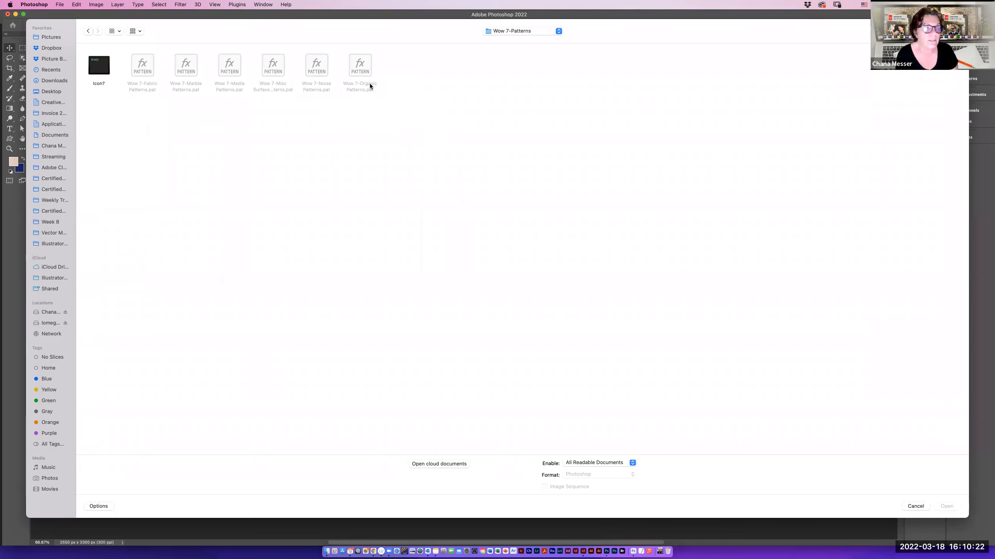
left_click(89, 31)
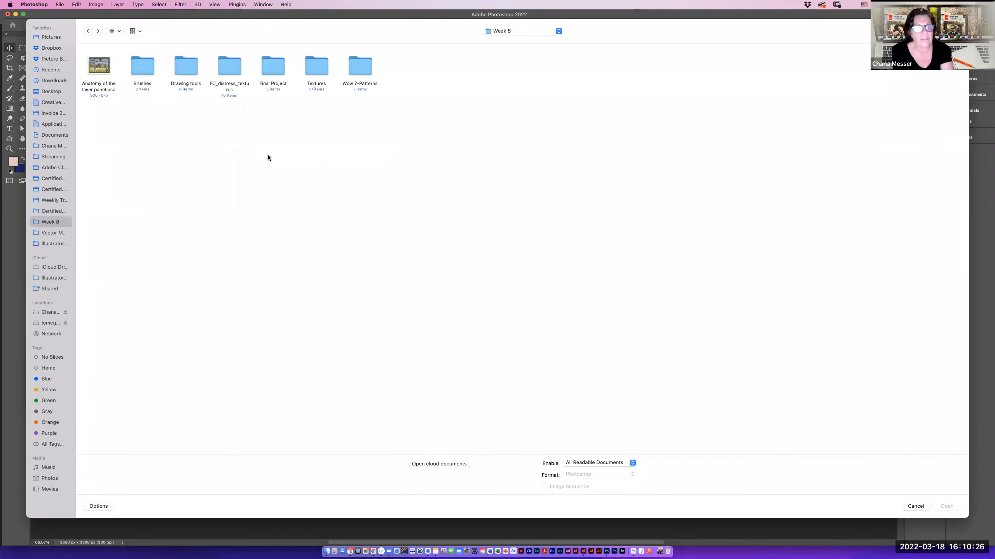
Open door.psd from the Drawing tools folder.
double_click(182, 65)
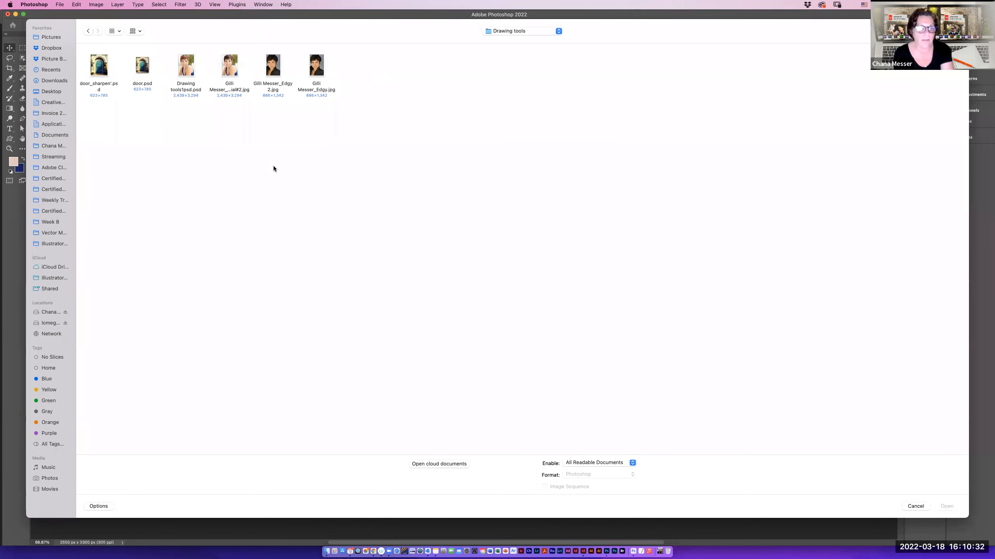
left_click(141, 69)
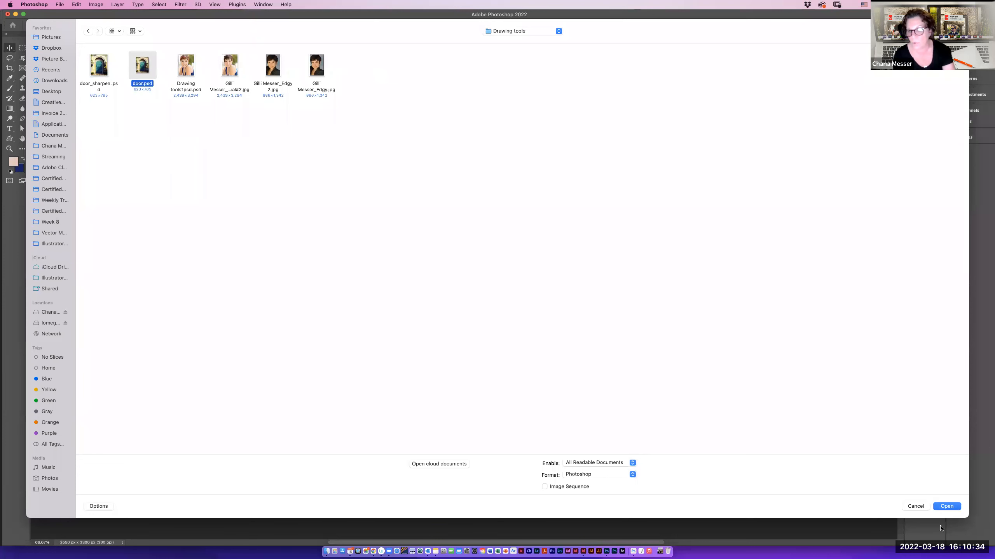
left_click(945, 506)
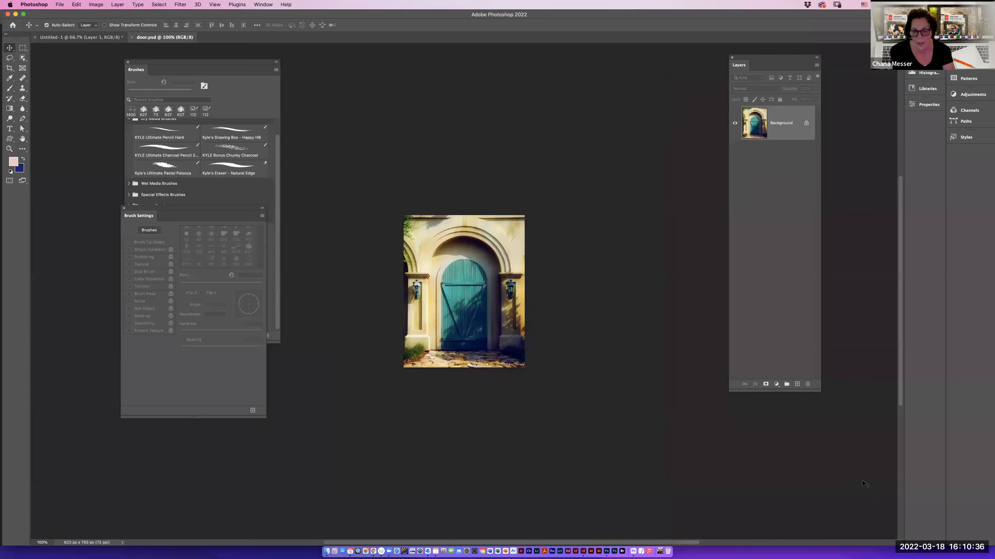
Look through the Blur and Dodge tool groups and select the Blur tool.
key("super+equal")
key("super+equal")
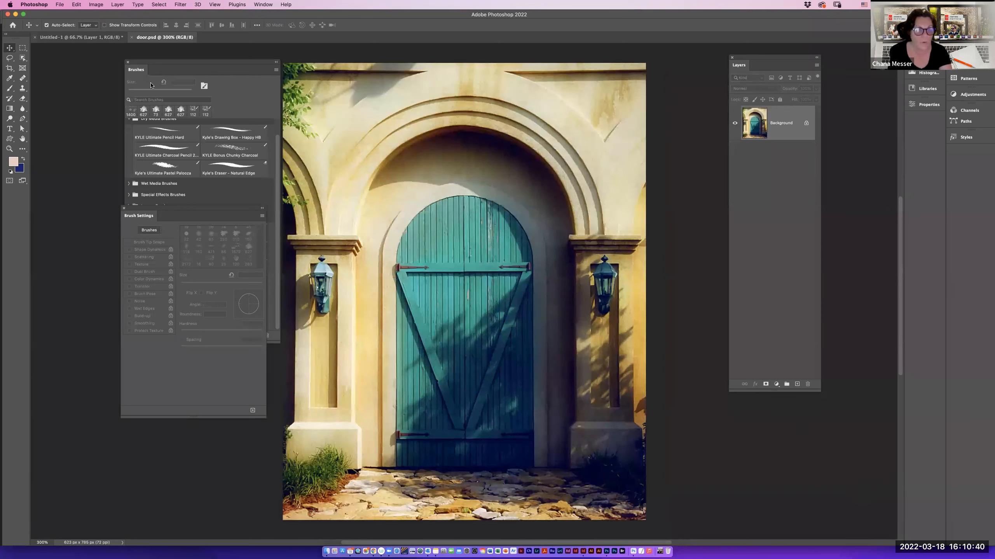
left_click(23, 111)
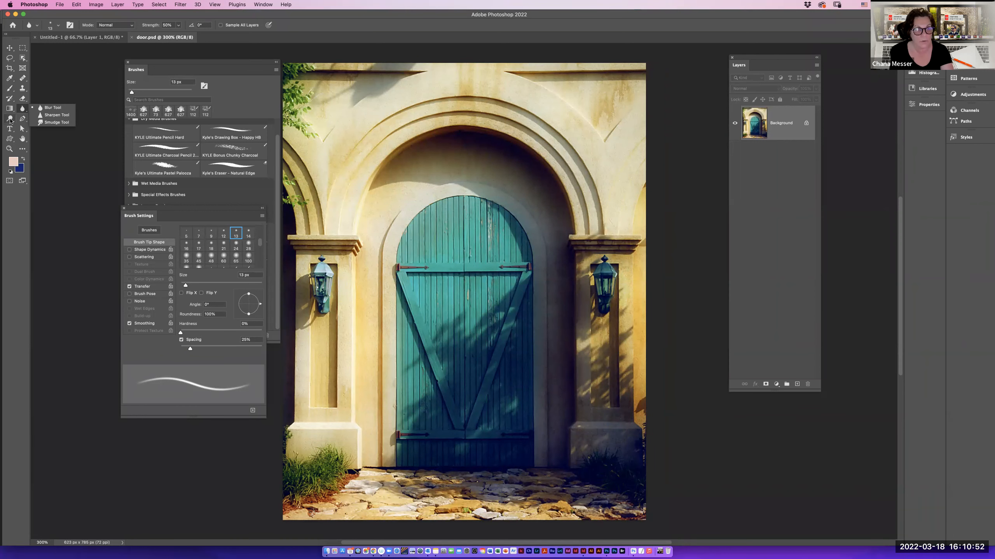
left_click(10, 119)
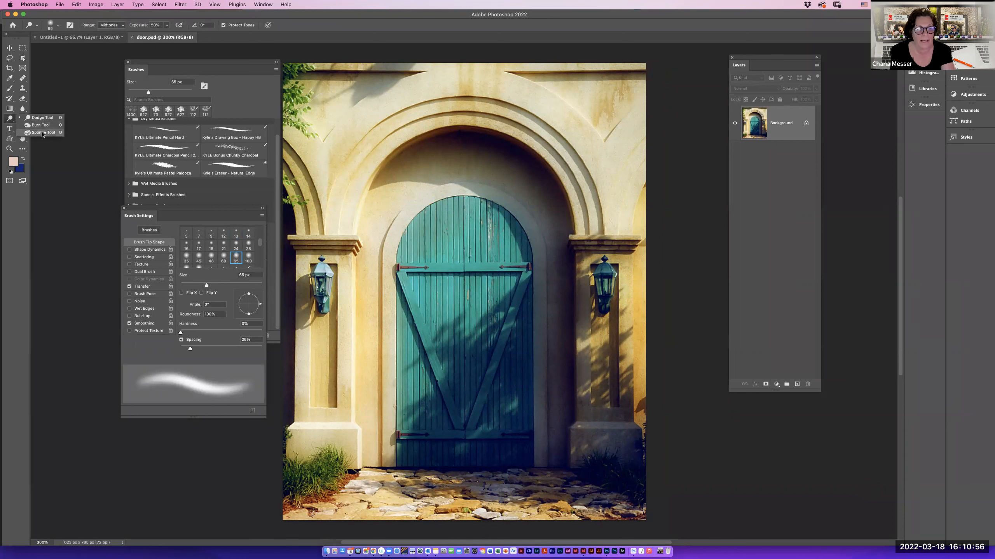
left_click_drag(22, 108, 47, 111)
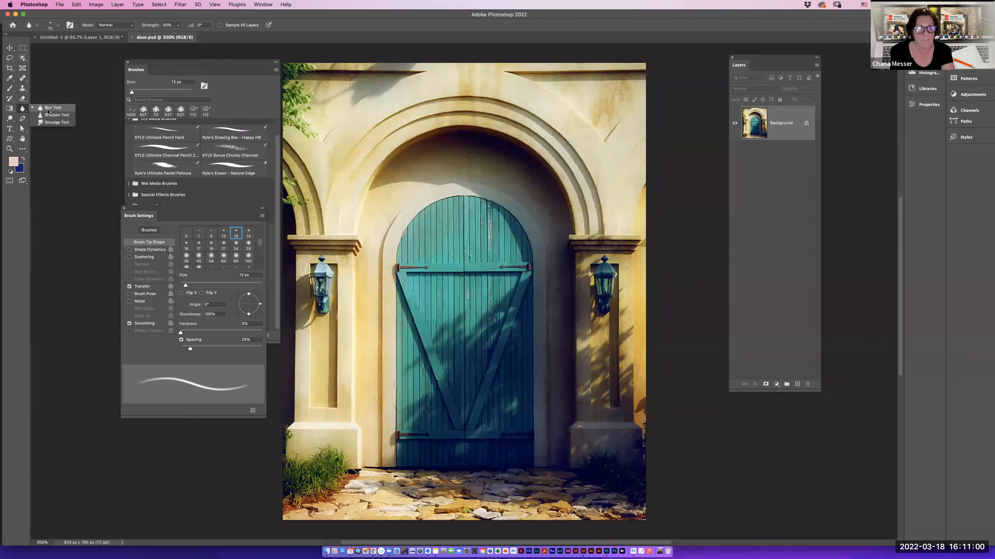
left_click(47, 111)
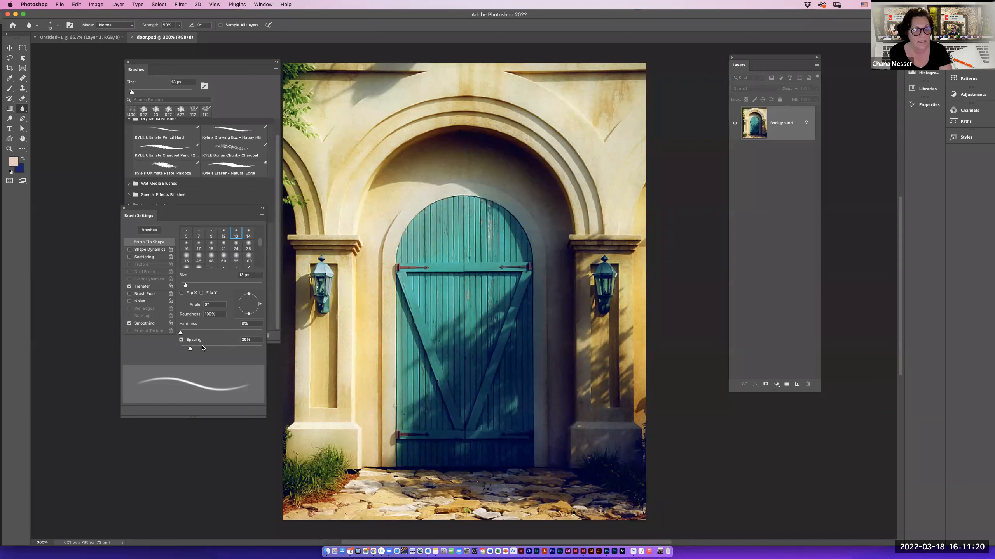
Set the Blur brush size to 64 px and enable Shape Dynamics with a 17% size jitter.
left_click_drag(186, 285, 206, 286)
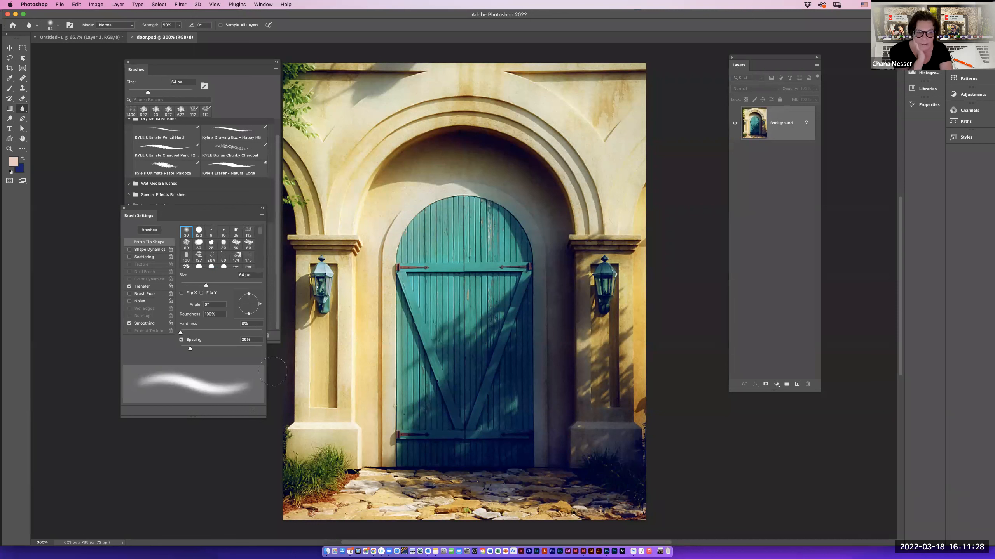
left_click(153, 249)
left_click_drag(182, 236, 193, 235)
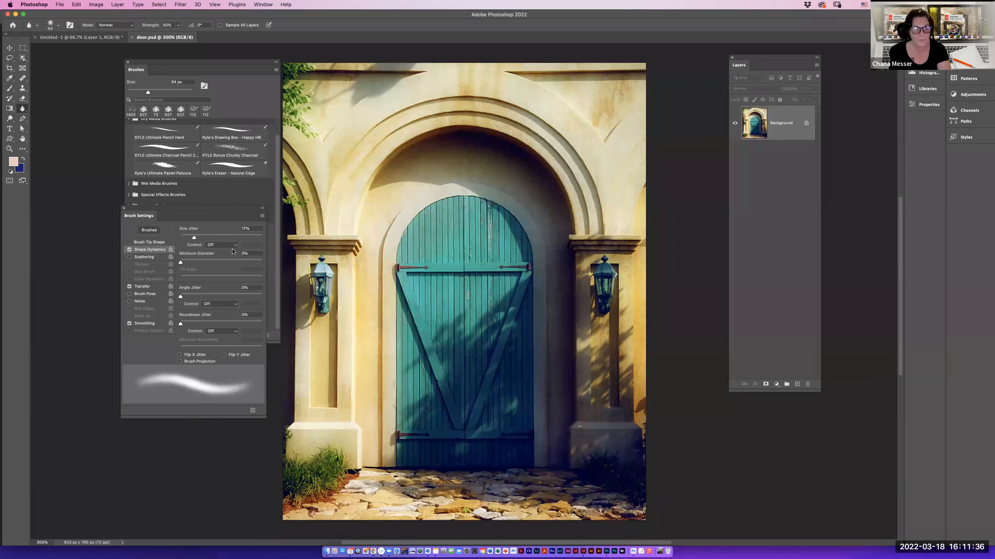
Collapse the simple brushes group and move the loose brush presets below it into that group.
left_click(229, 69)
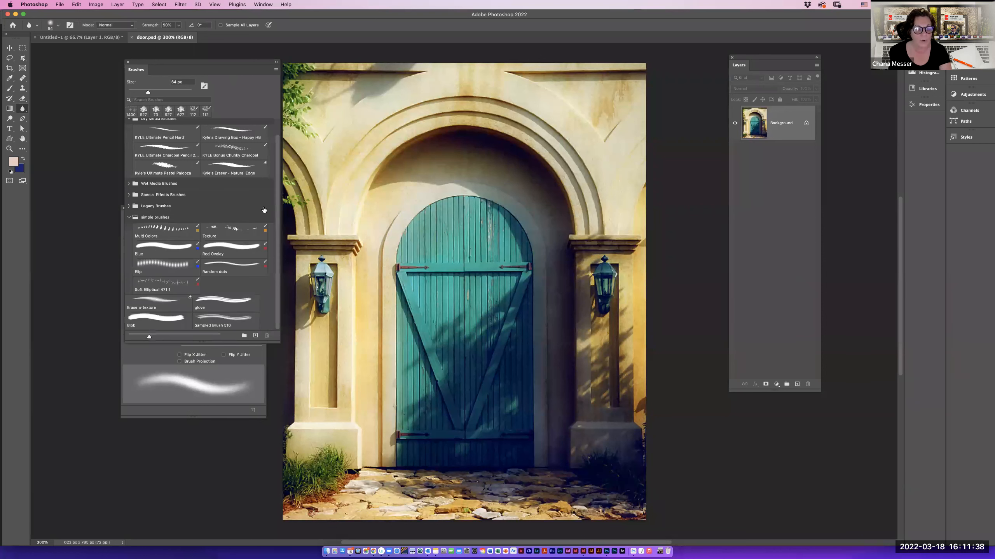
left_click(129, 218)
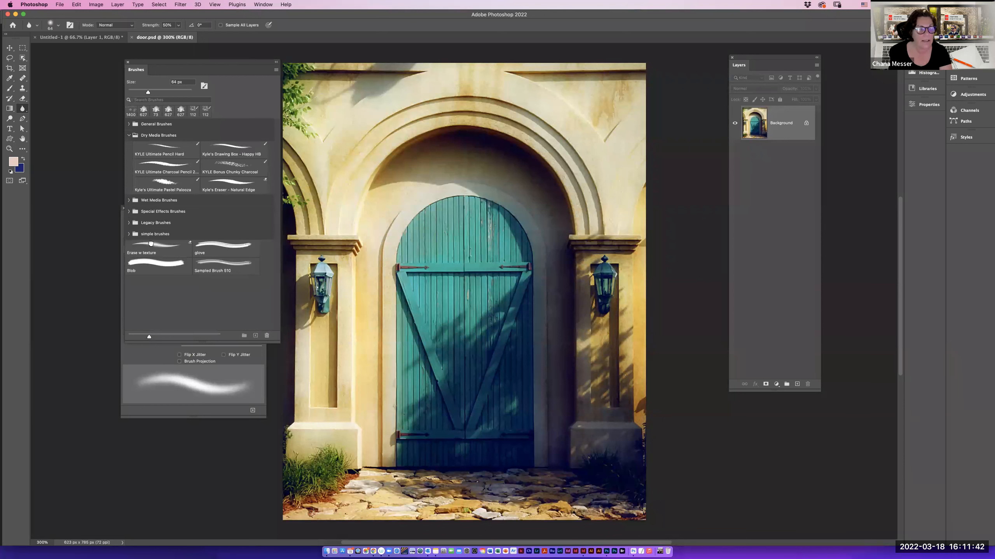
left_click_drag(151, 244, 150, 237)
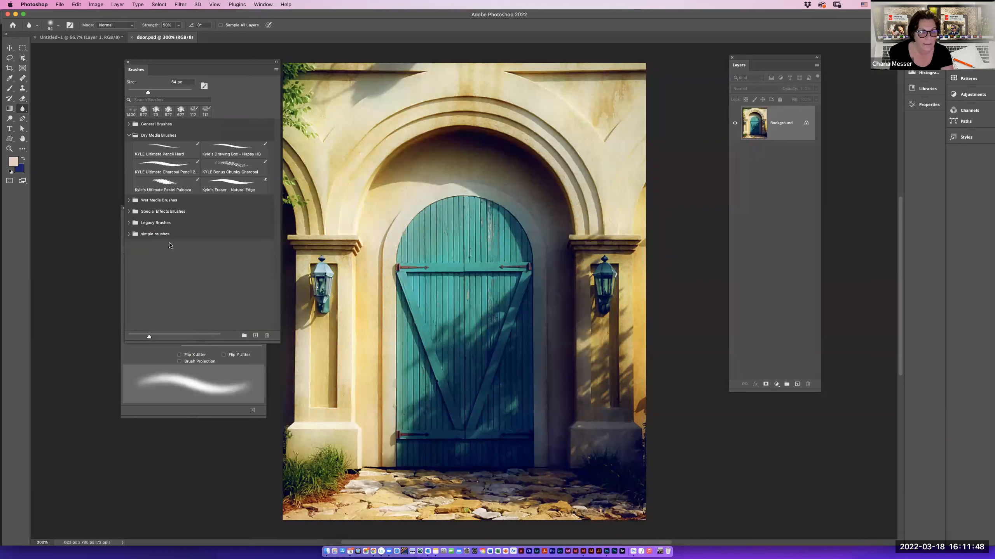
Save the current brush as a new preset named Blur1, capturing its size and tool settings.
left_click(256, 335)
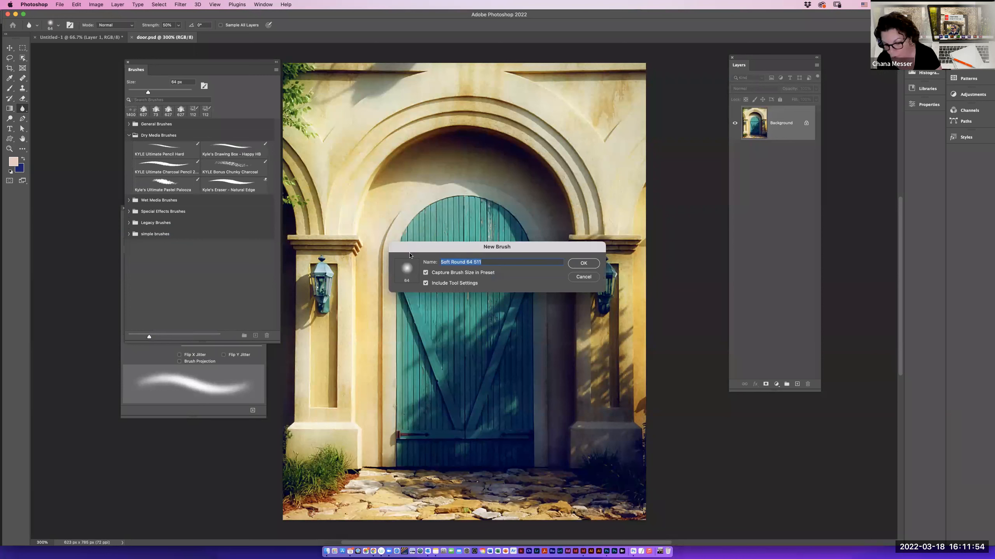
type("Blur1")
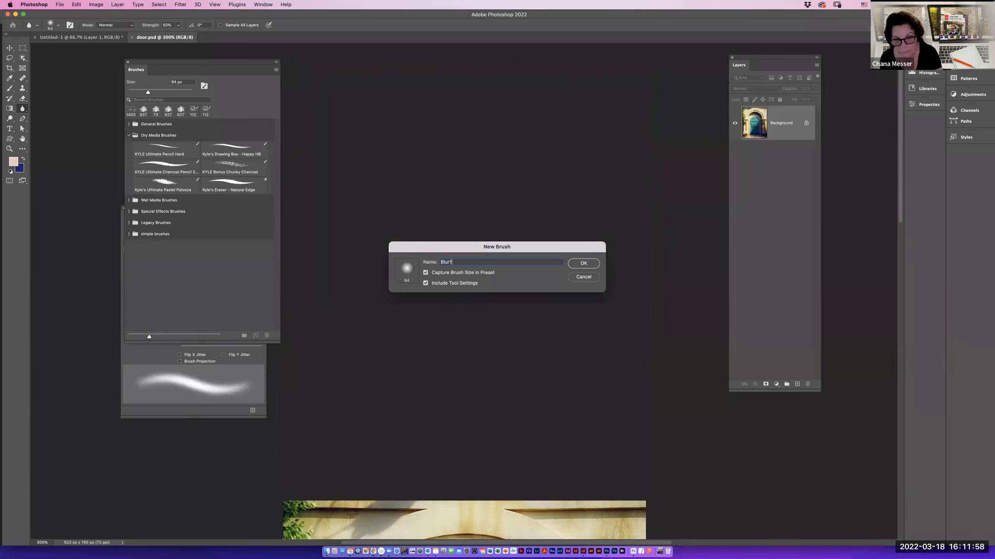
left_click(583, 263)
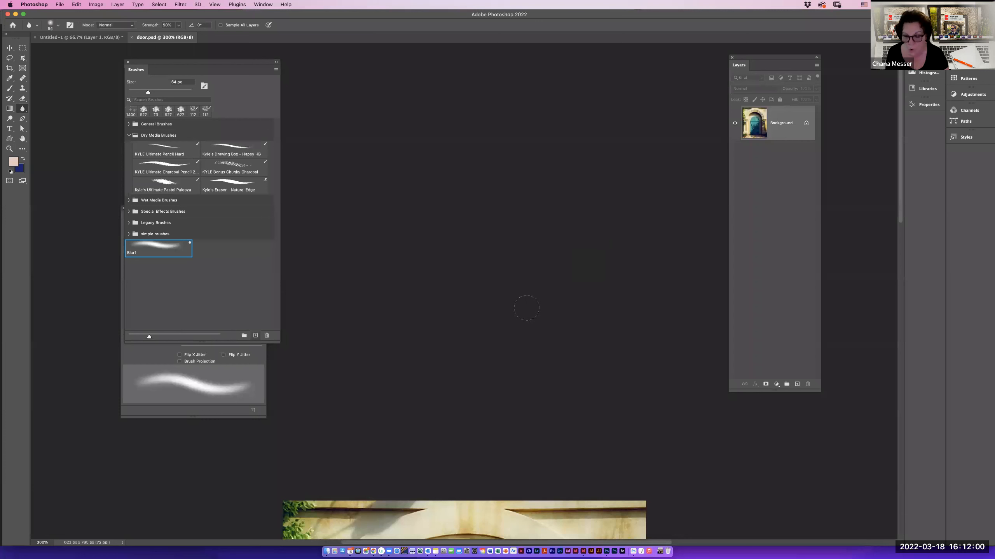
key("super+0")
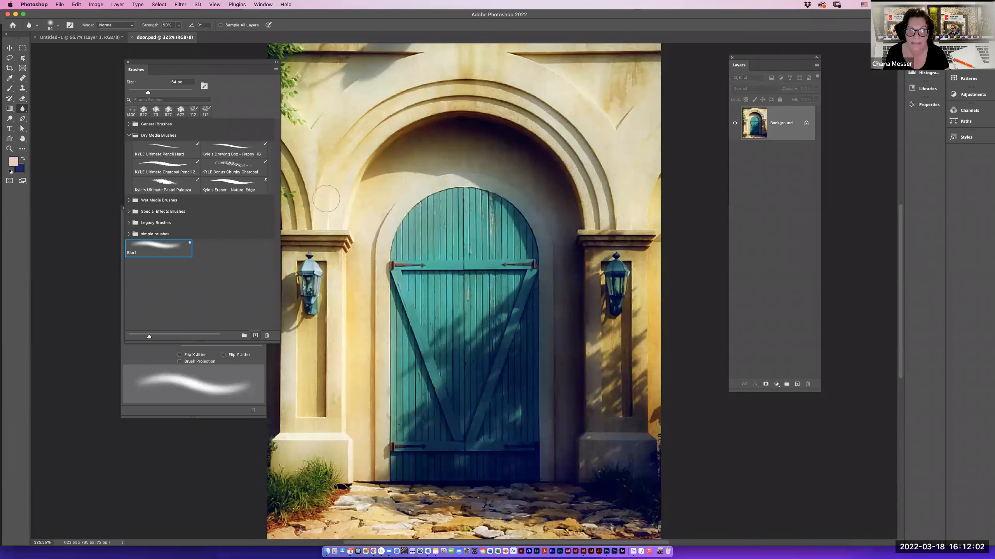
Keep the Blur tool selected and add a new layer named blur above the Background.
right_click(22, 110)
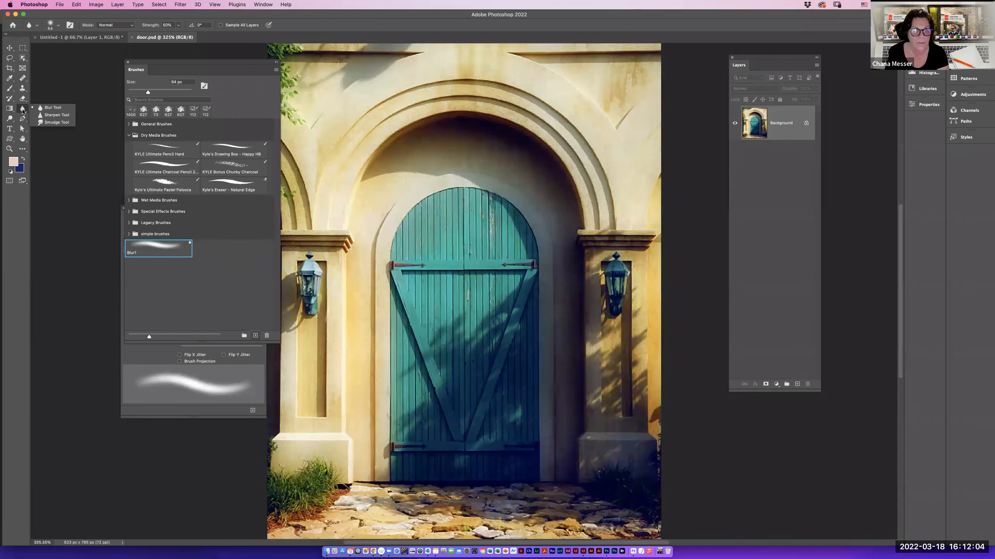
left_click(47, 108)
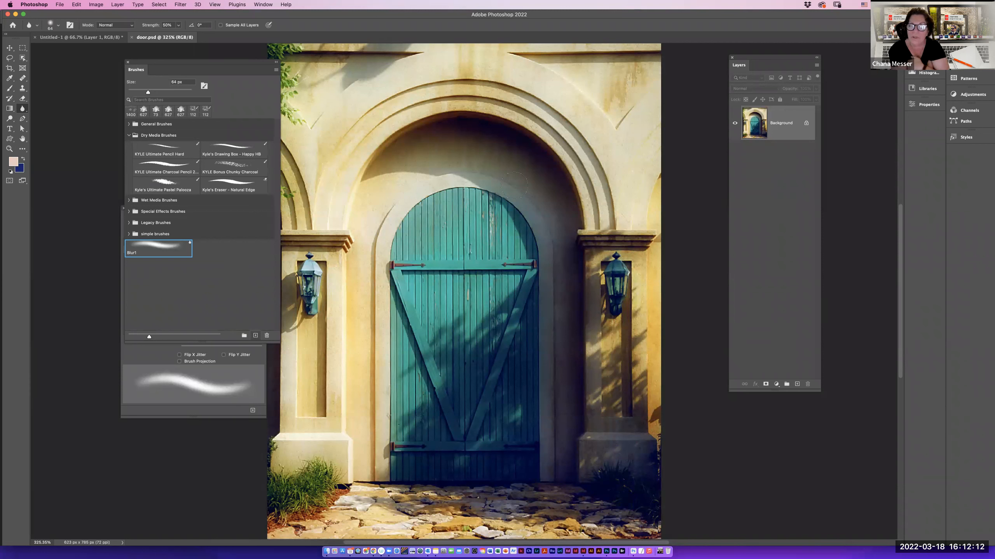
left_click(796, 386)
double_click(777, 123)
type("d")
type("lur")
key("Return")
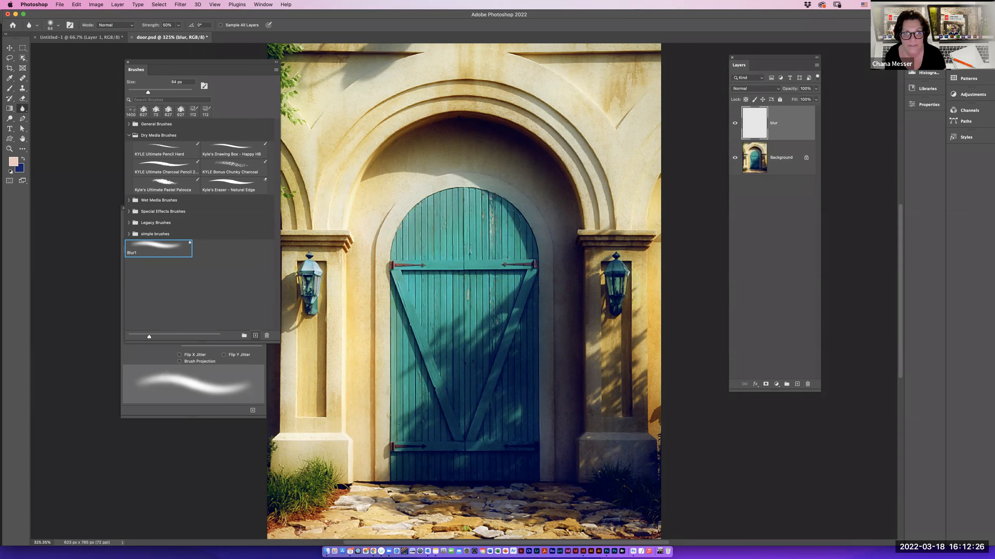
Enable Sample All Layers for the Blur tool and blur the upper part of the teal door on the blur layer.
left_click(469, 213)
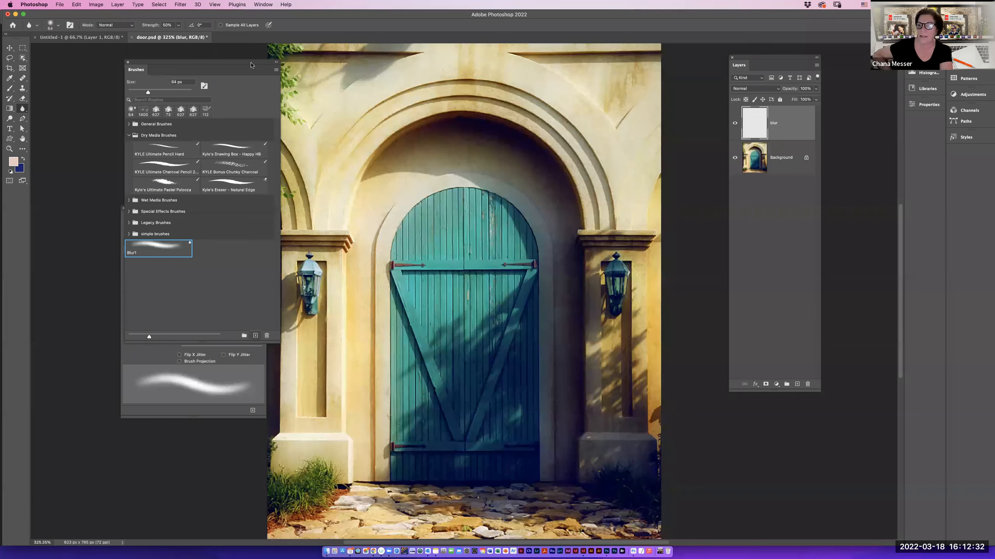
left_click(220, 25)
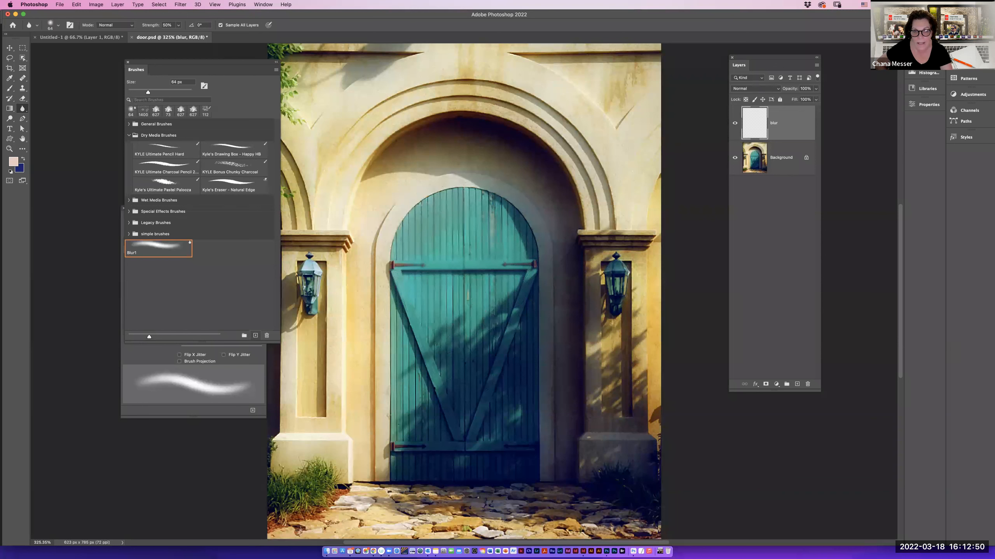
left_click_drag(447, 286, 456, 308)
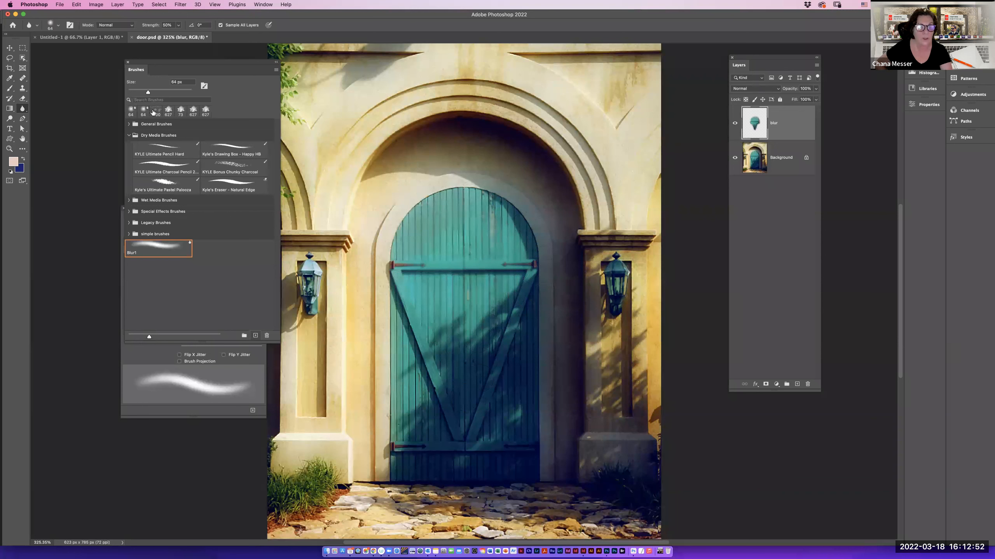
Set the Blur tool's mode to Darken and brush across the door's arched top.
left_click(110, 26)
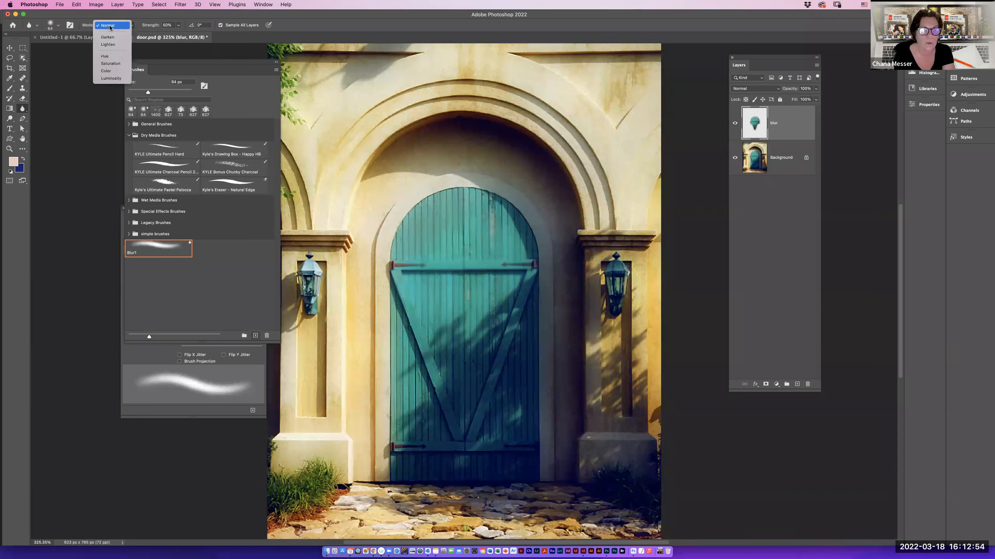
left_click(108, 37)
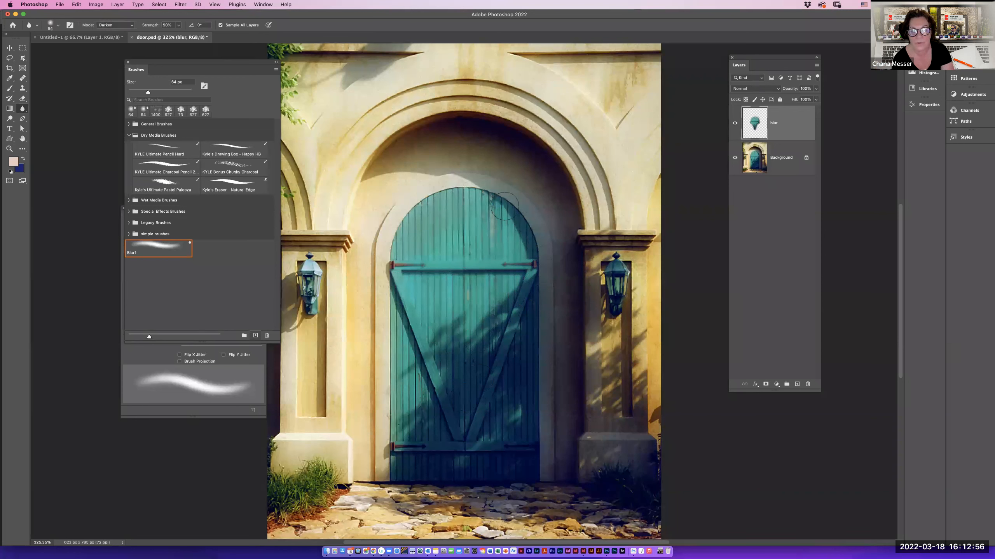
mouse_move(529, 217)
left_mouse_down()
mouse_move(398, 240)
mouse_move(473, 220)
left_mouse_up()
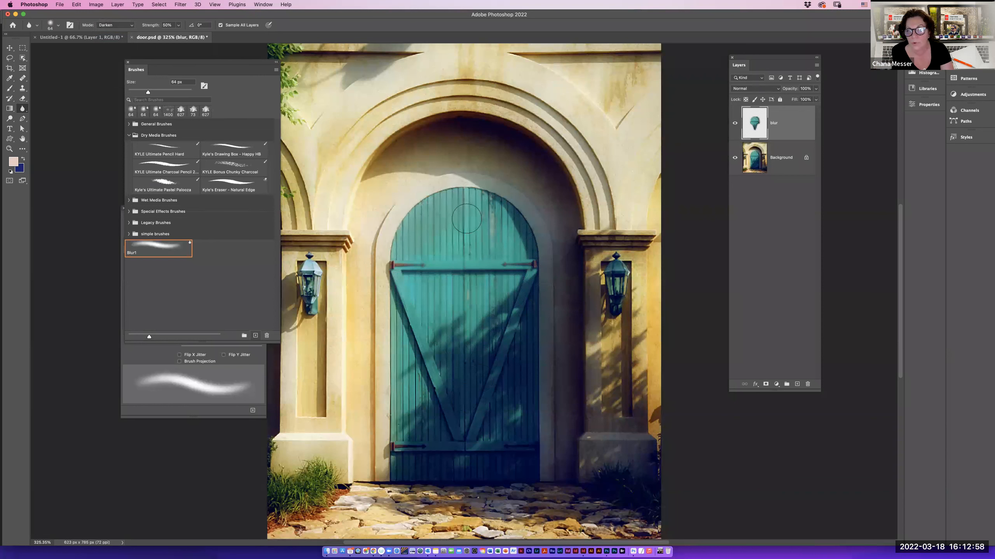
Raise the Blur tool's strength to 100% and blur the upper door planks further.
left_click(112, 25)
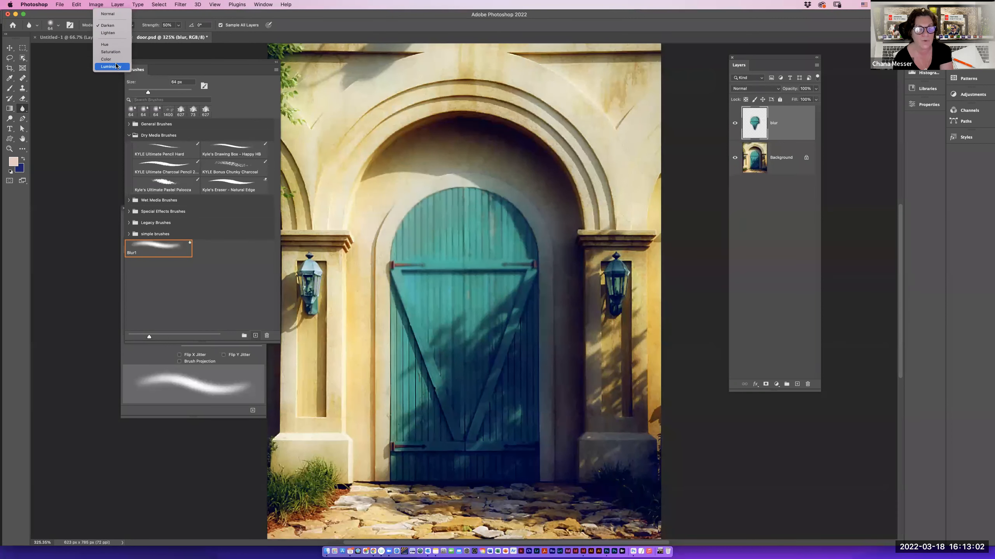
left_click(79, 65)
left_click(177, 26)
left_click_drag(178, 34, 206, 35)
left_click(453, 262)
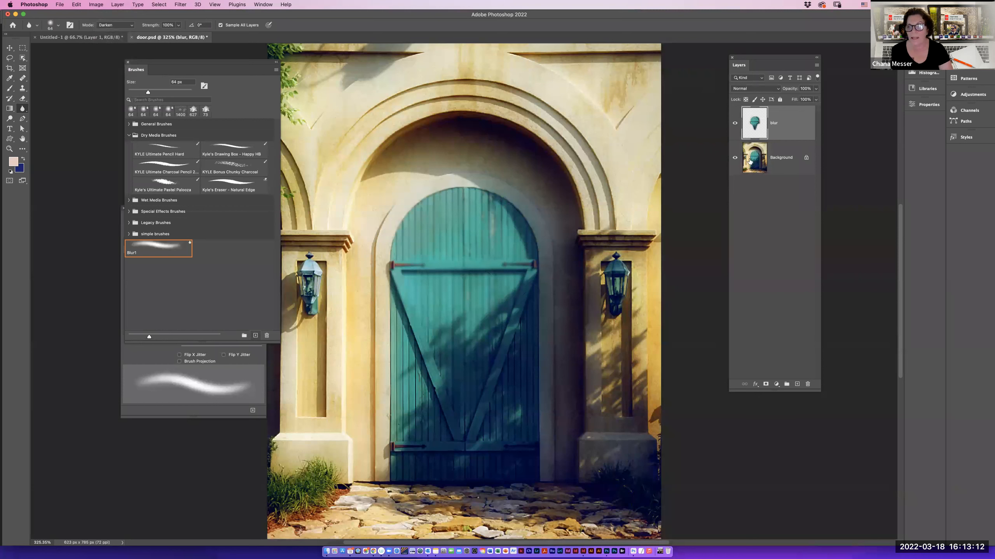
Hide the Background layer to examine the blurred pixels on their own, and show it again.
left_click(735, 158)
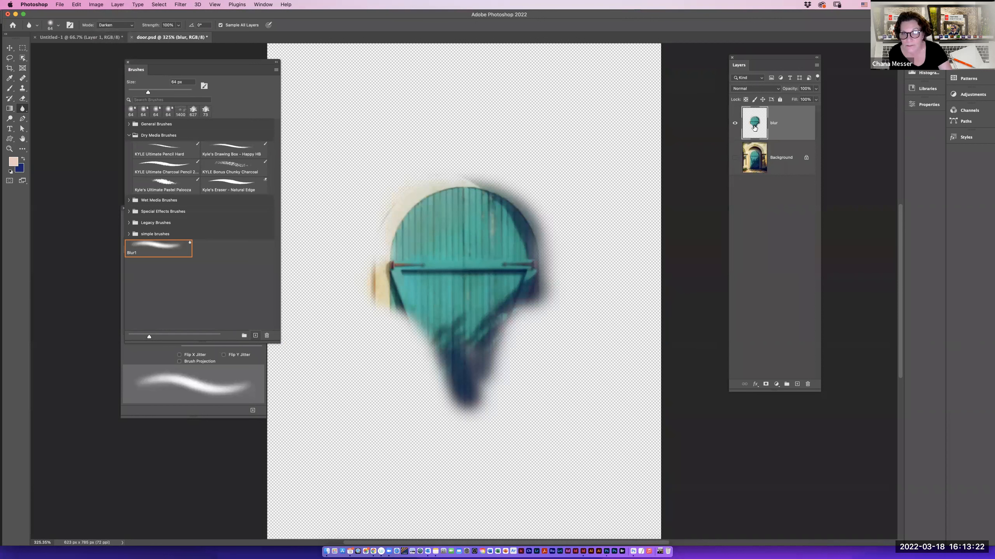
left_click(189, 248)
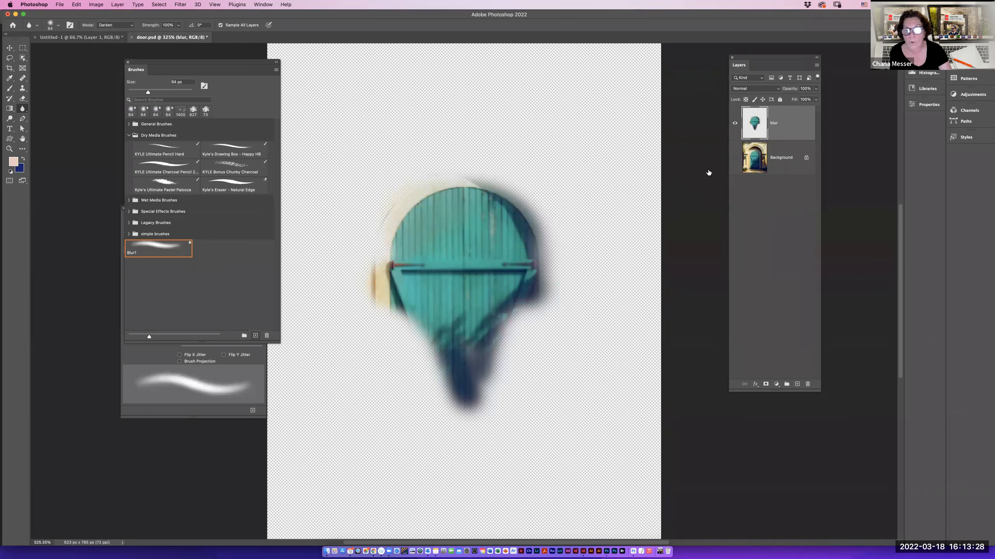
left_click(735, 157)
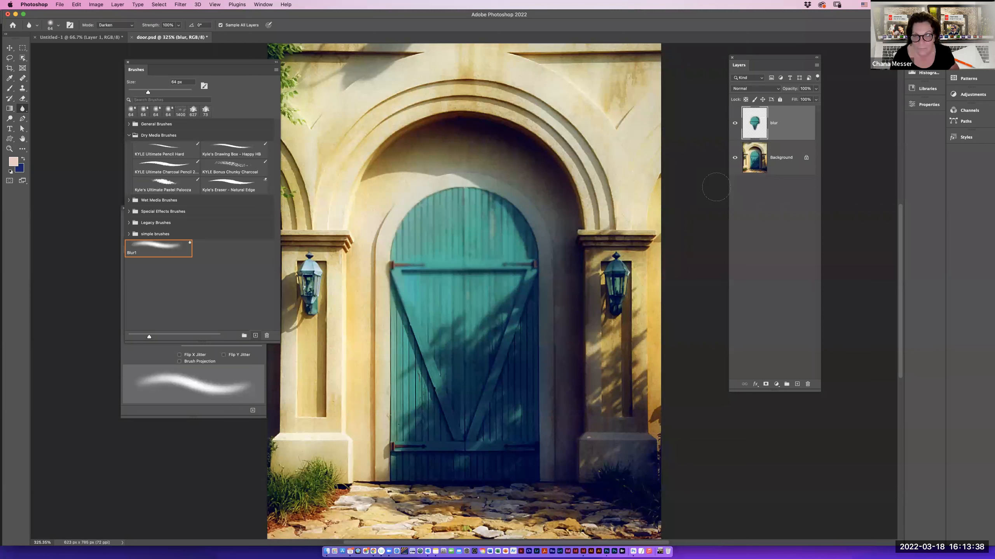
Switch to the Sharpen tool and hide the blur layer.
left_click(21, 111)
left_click(44, 117)
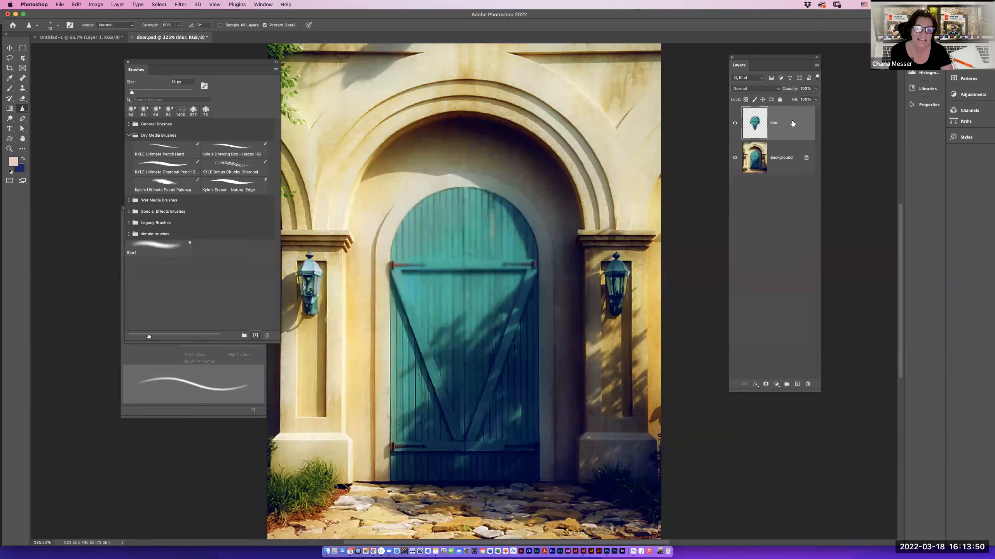
left_click(735, 125)
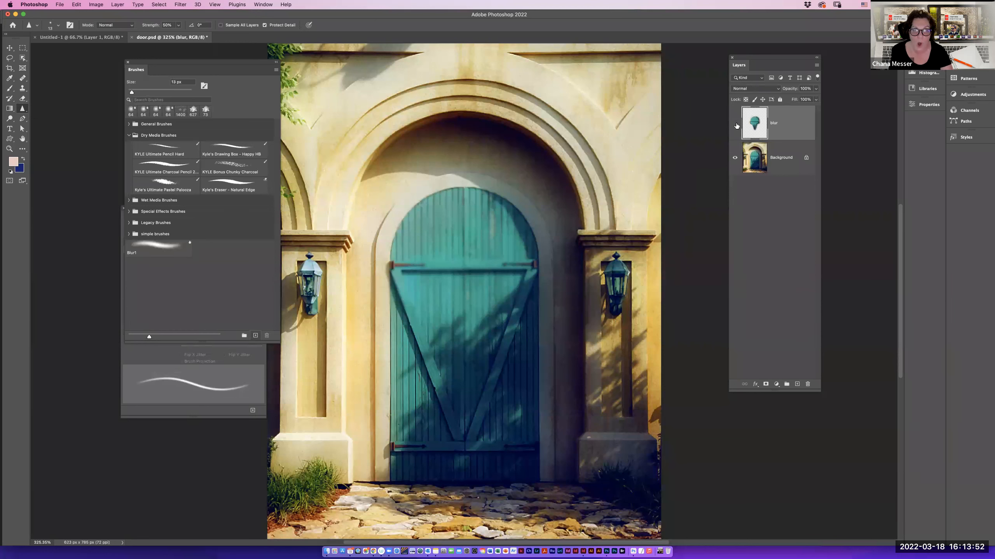
Add a new layer directly above the Background and name it Sharpen.
left_click(755, 157)
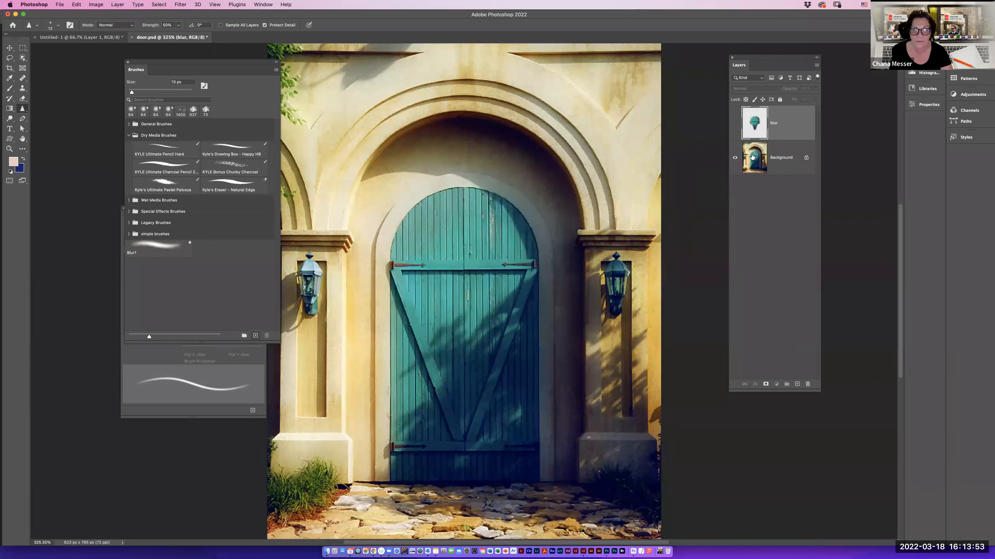
left_click(797, 386)
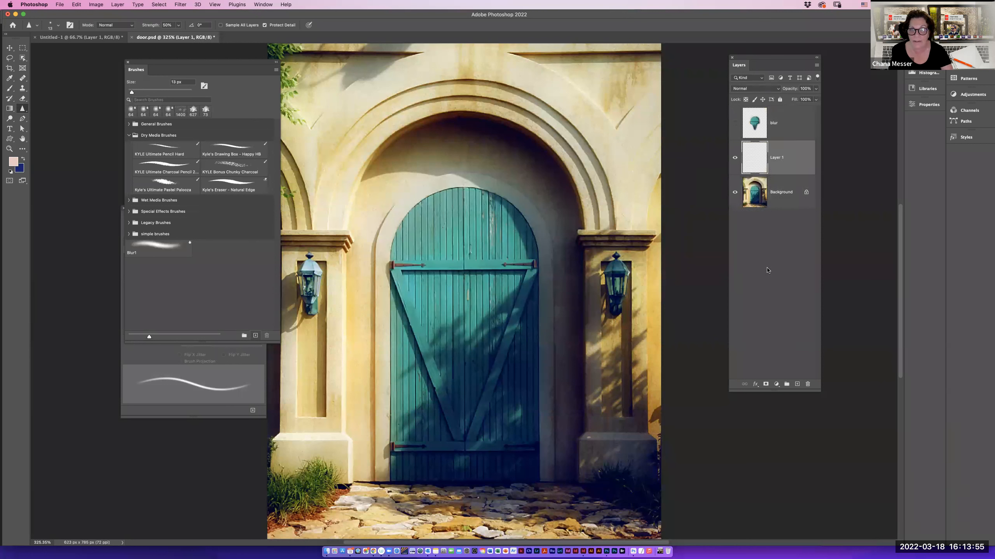
double_click(781, 157)
type("sharpen")
key("Return")
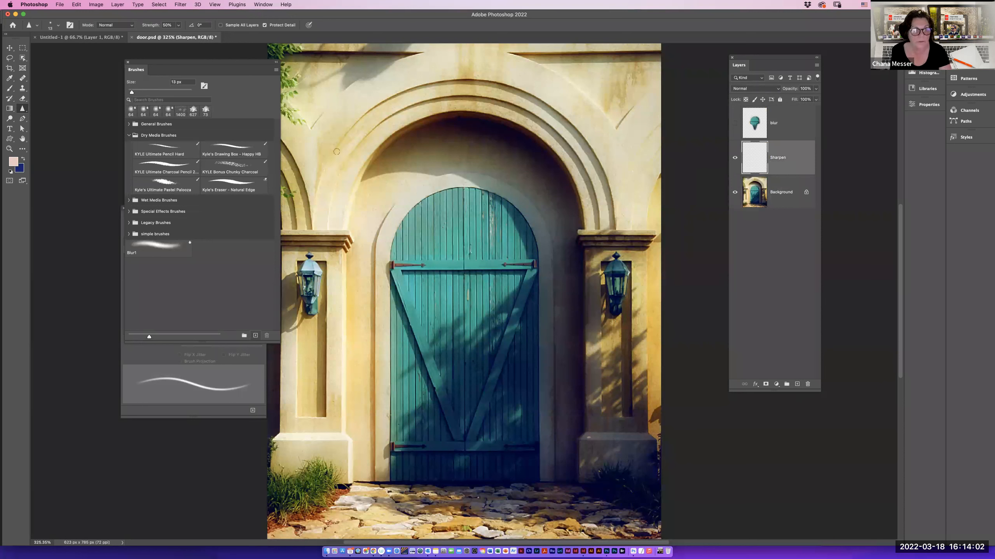
Enlarge the Sharpen brush to 125 px and bring its brush settings into view.
key("bracketright")
key("bracketright")
key("bracketright")
key("bracketright")
key("bracketright")
key("bracketright")
key("bracketright")
key("bracketright")
key("bracketright")
key("bracketright")
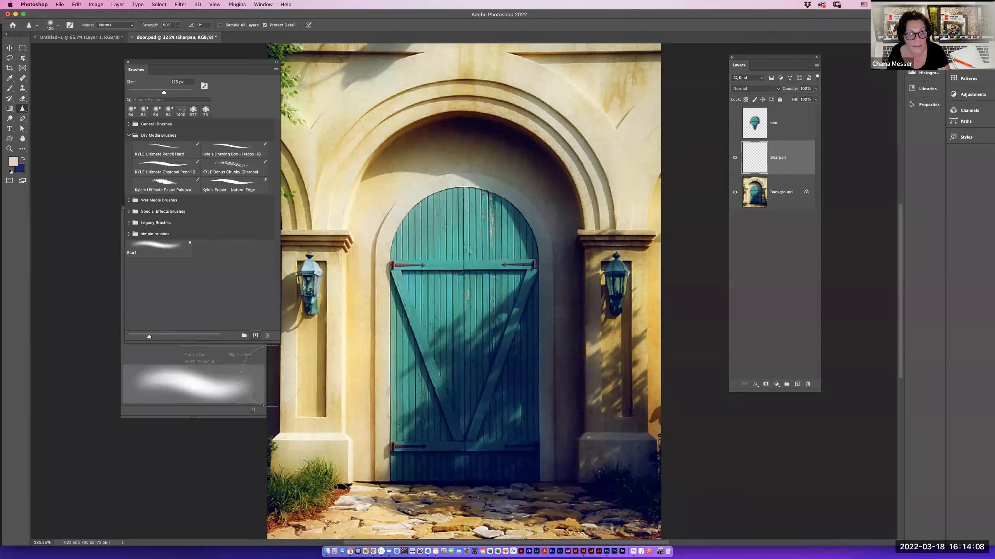
left_click(168, 359)
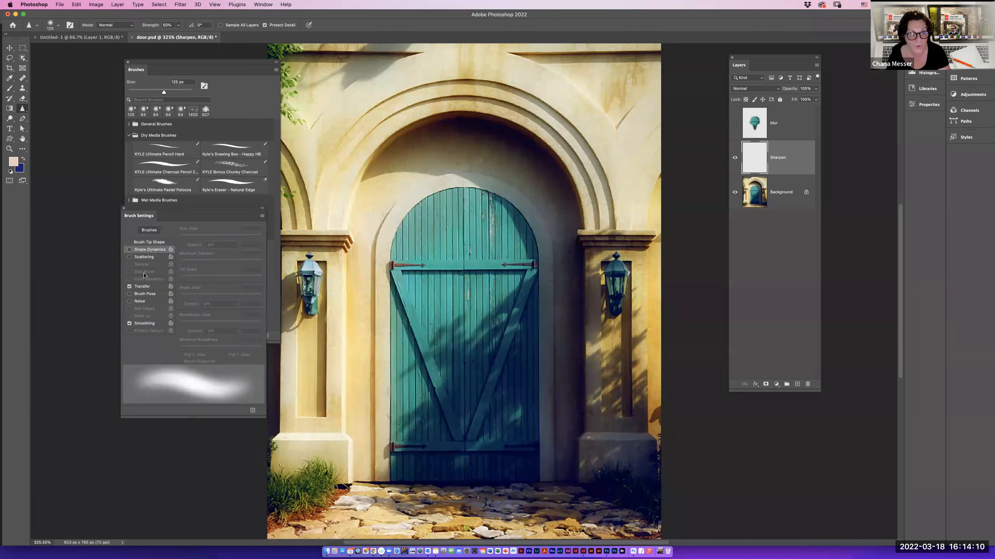
Turn on Shape Dynamics for the Sharpen brush with 30% size jitter and 33% minimum diameter.
left_click(130, 249)
mouse_move(181, 237)
left_mouse_down()
mouse_move(209, 239)
mouse_move(207, 266)
left_mouse_up()
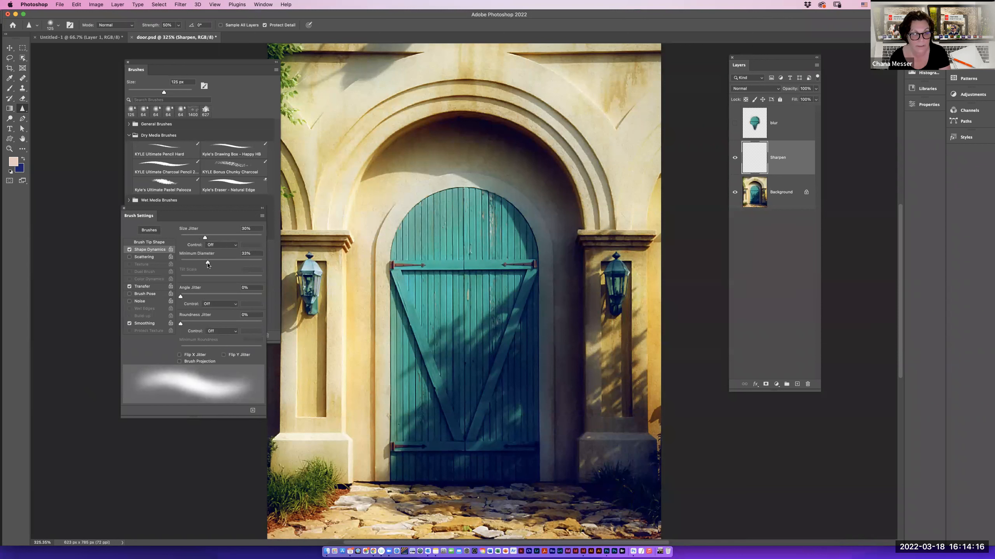
left_click(161, 243)
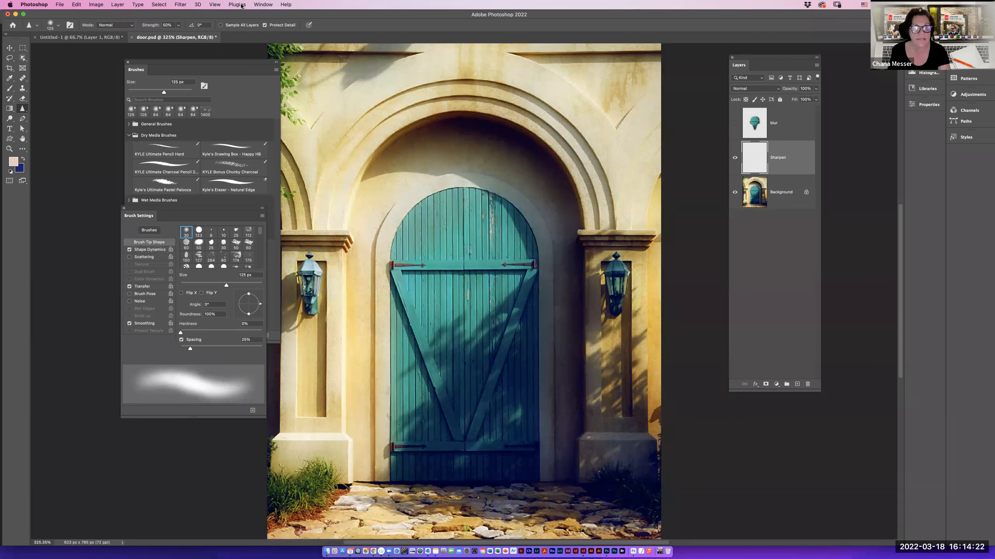
Sharpen the stone arch with all layers sampled, and isolate the sharpened and blurred pixels by hiding the Background and showing the blur layer.
left_click(220, 25)
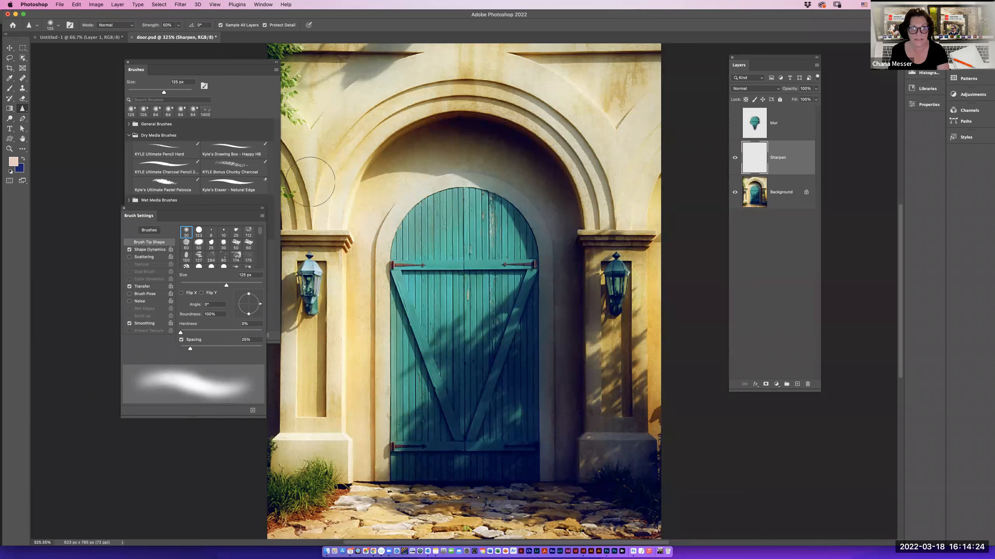
mouse_move(584, 145)
left_mouse_down()
mouse_move(611, 219)
mouse_move(576, 188)
mouse_move(512, 94)
mouse_move(368, 165)
left_mouse_up()
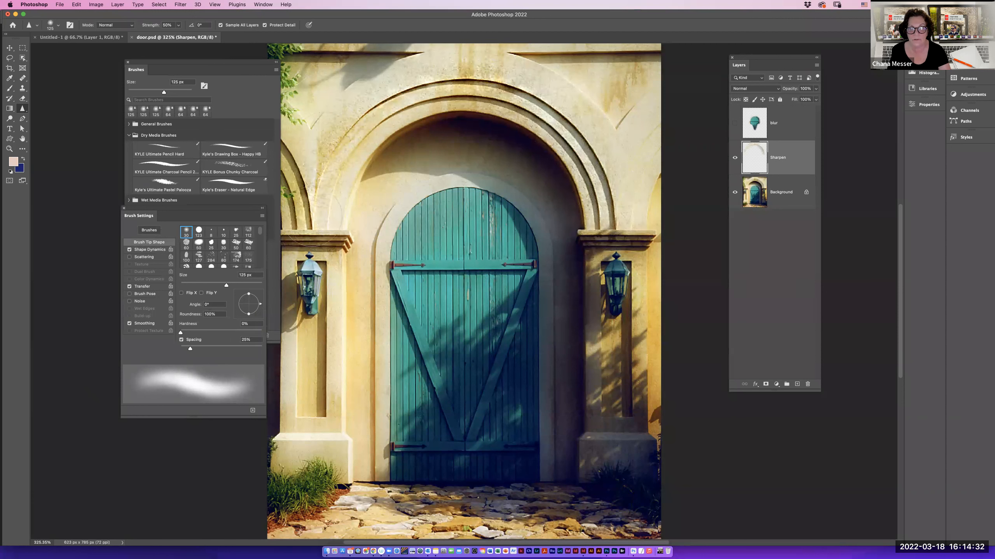
left_click(735, 192)
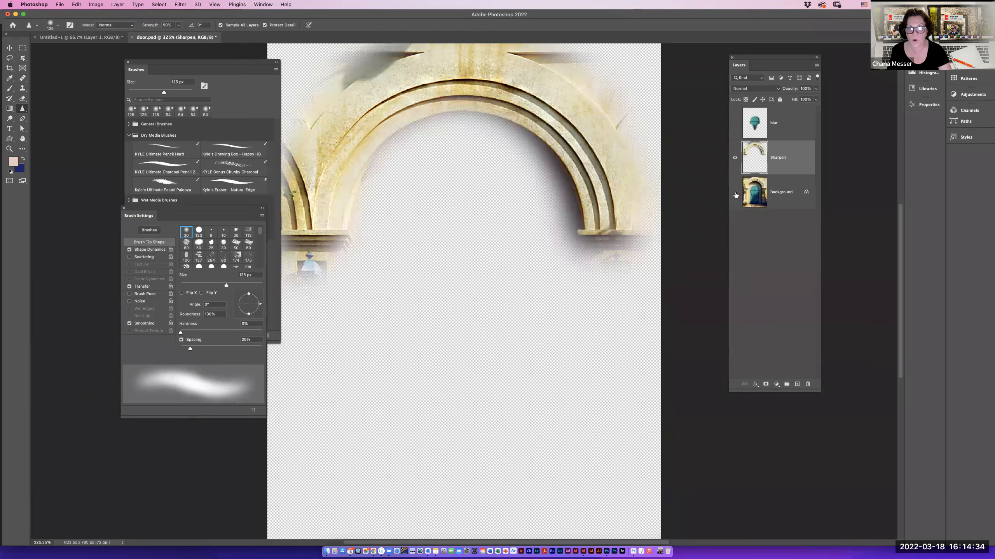
left_click(735, 123)
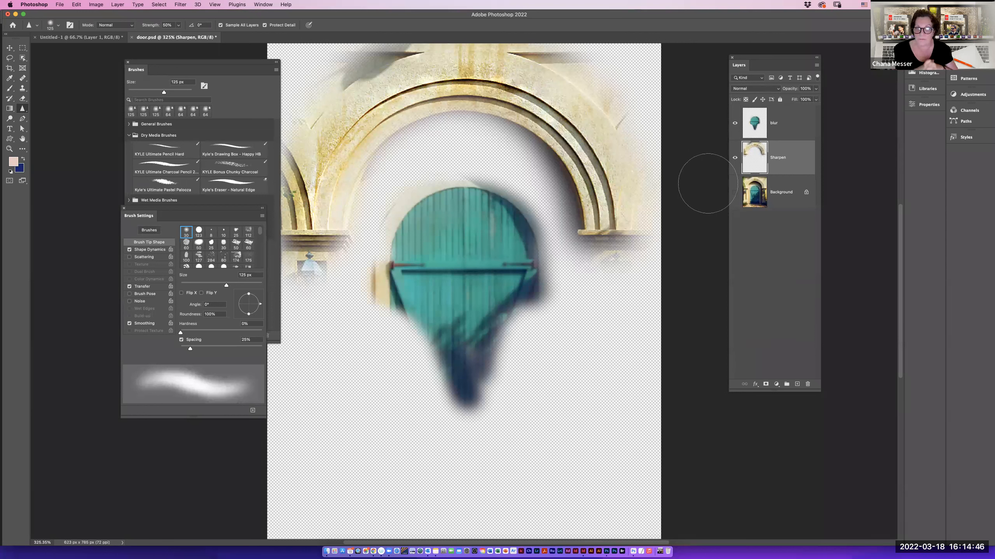
Save the current brush as a new preset named Sharpen, including its size and tool settings.
left_click(253, 411)
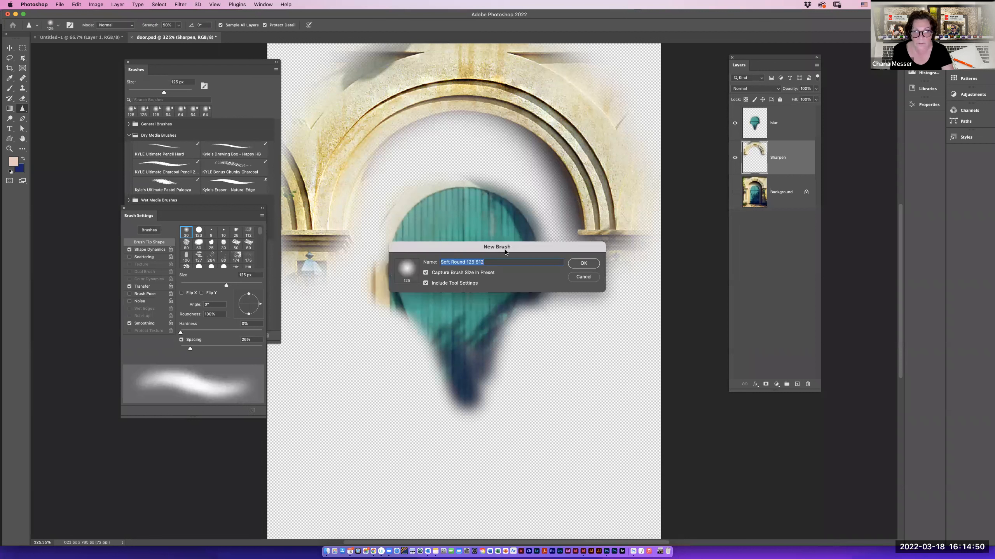
type("Sharpen")
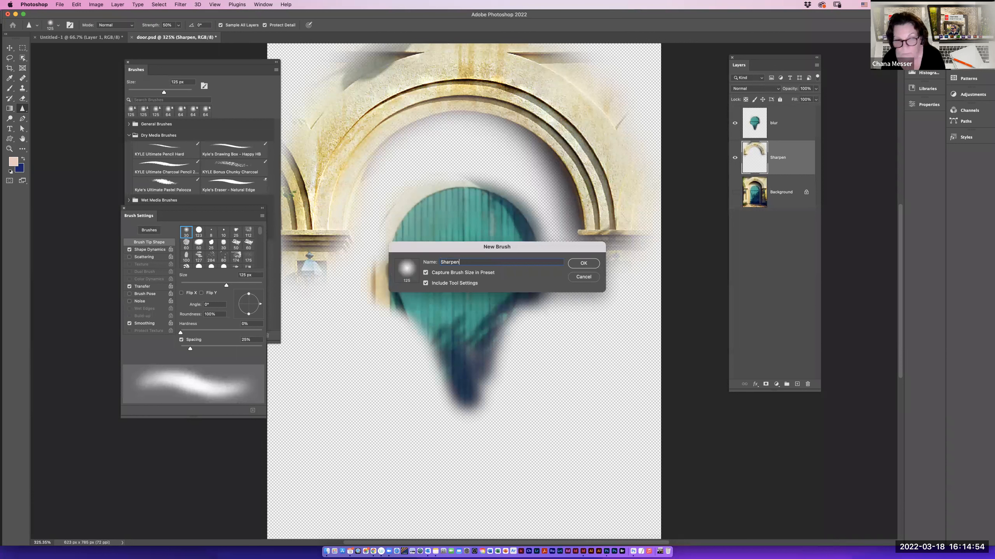
key("Return")
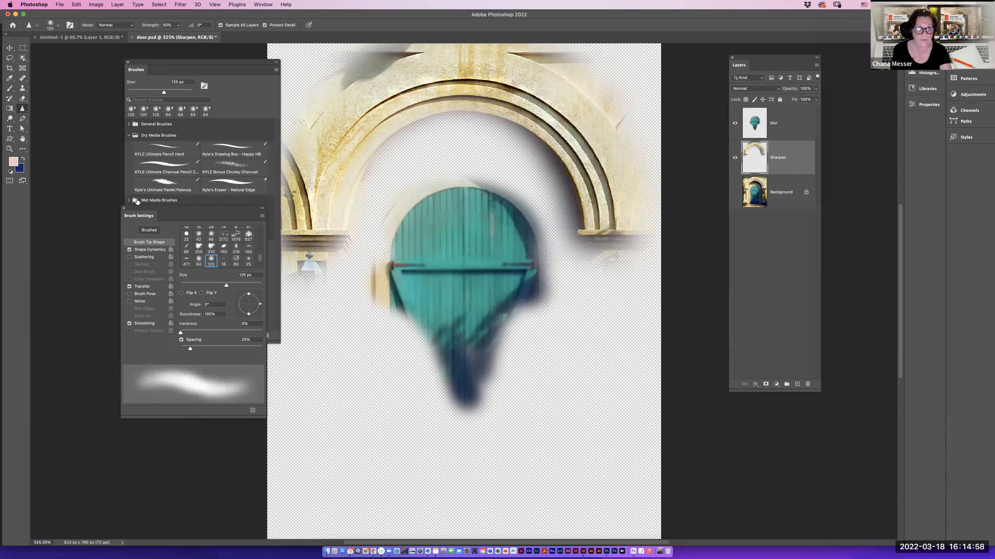
Check the saved brush presets by switching to Blur1 and back to Sharpen.
left_click(236, 101)
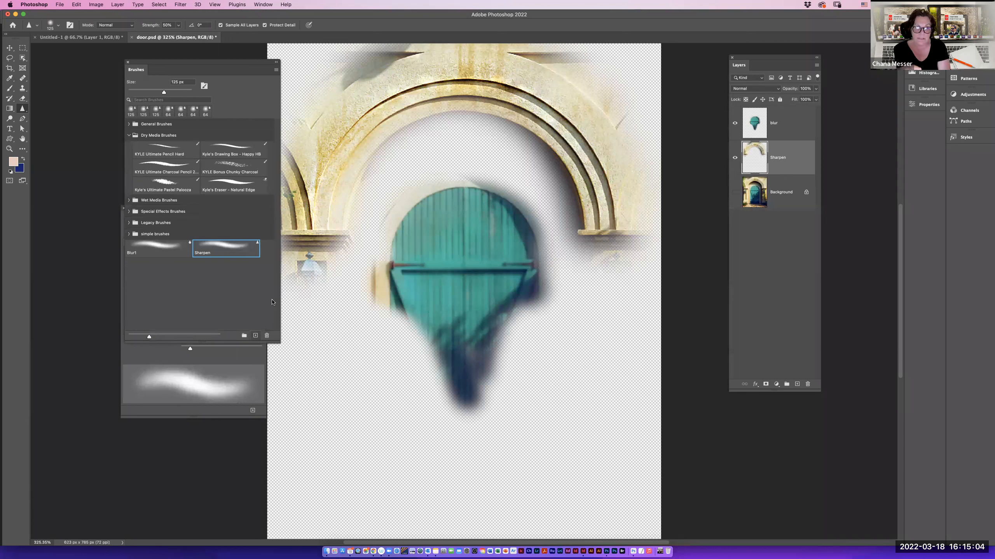
left_click(188, 246)
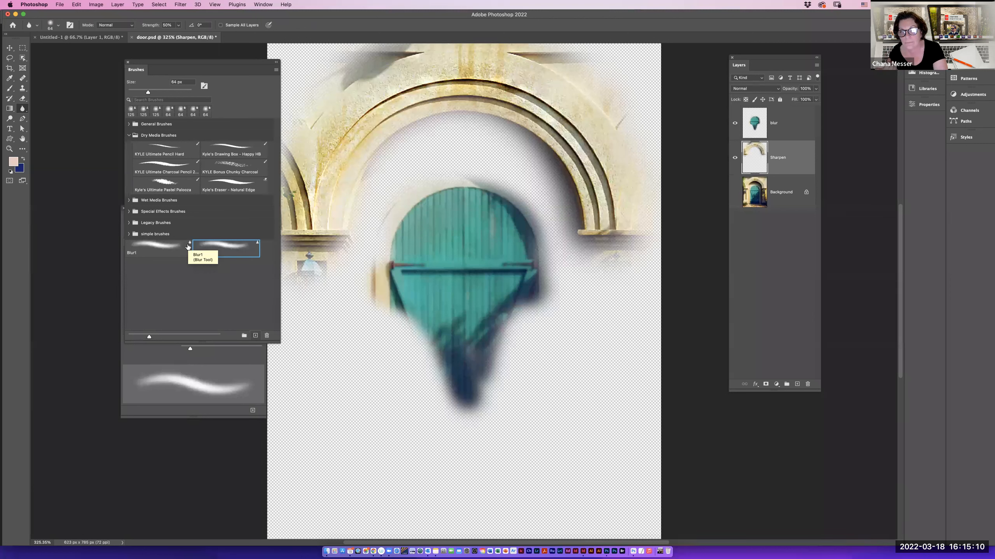
left_click(223, 247)
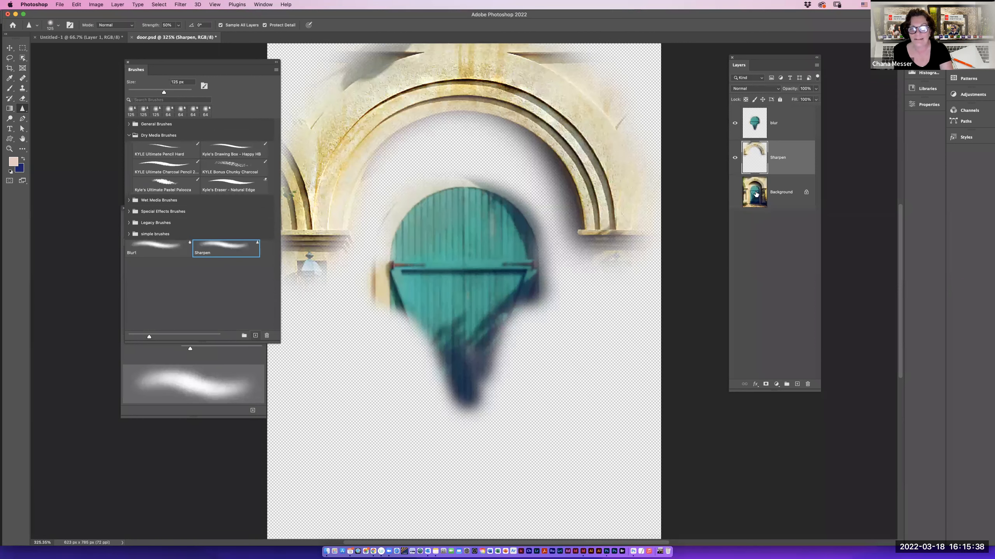
Show the Background layer again and add a new layer named Smudge directly above it.
left_click(734, 192)
left_click(760, 195)
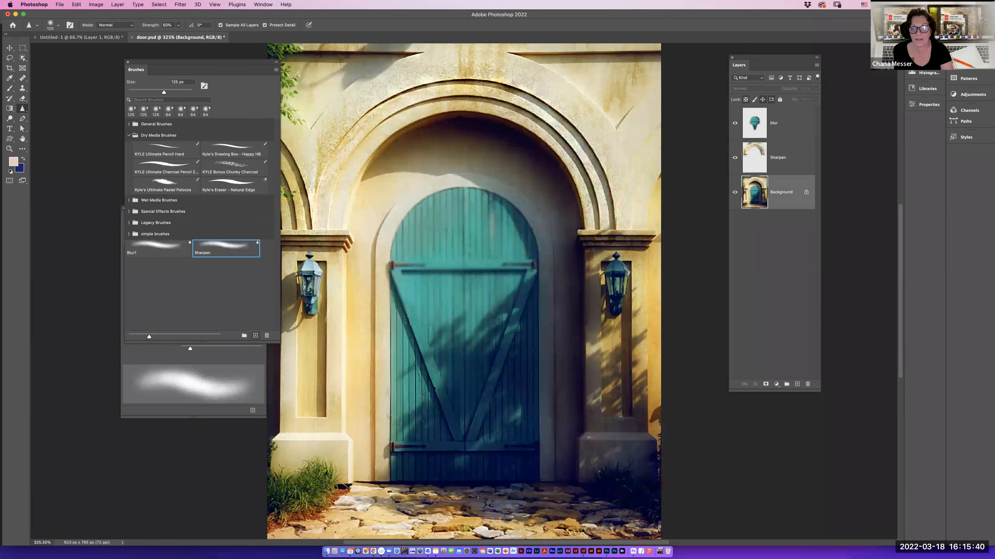
left_click(797, 384)
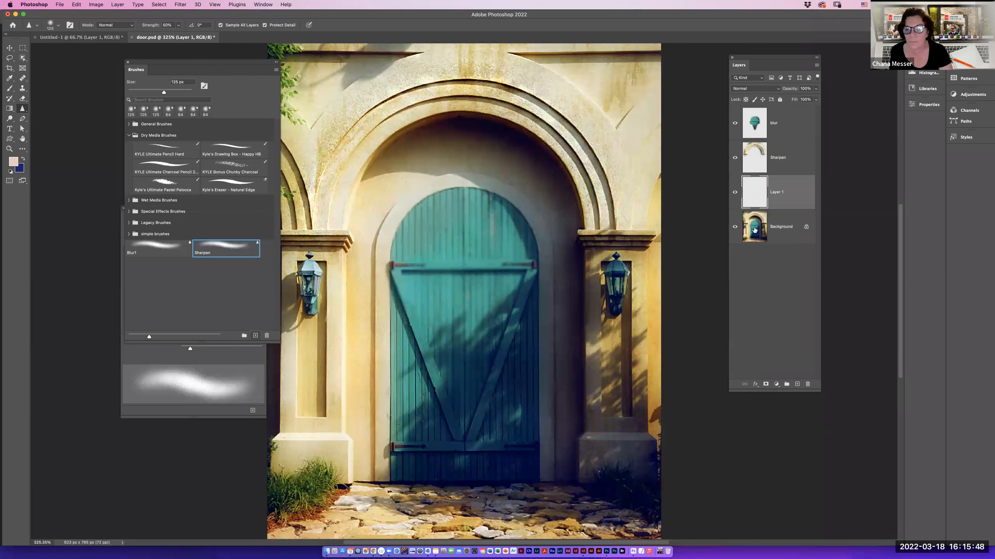
double_click(781, 196)
type("Smudg")
type("e")
key("Return")
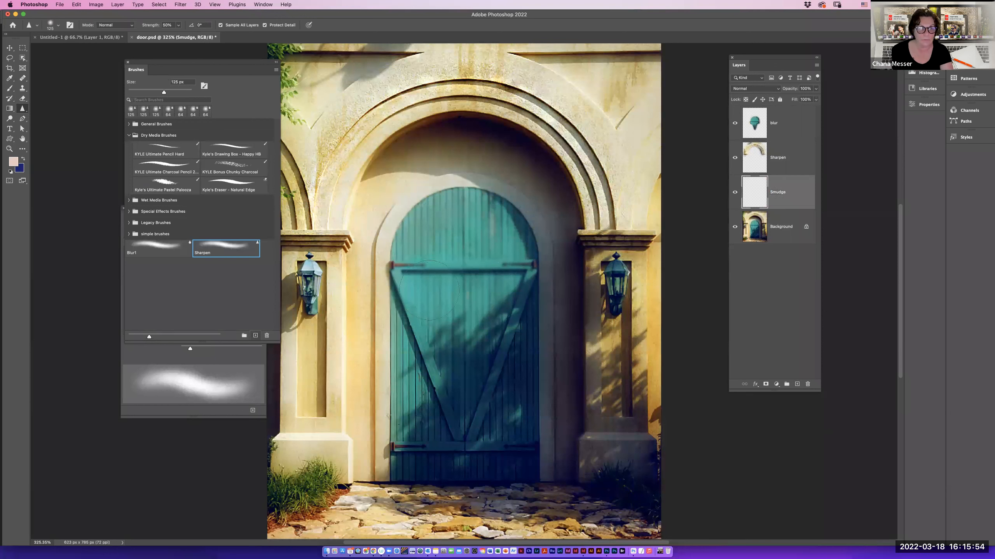
Enlarge the Sharpen brush to 200 px and shape its tip into an ellipse with a 60° angle and 42% roundness.
key("bracketright")
key("bracketright")
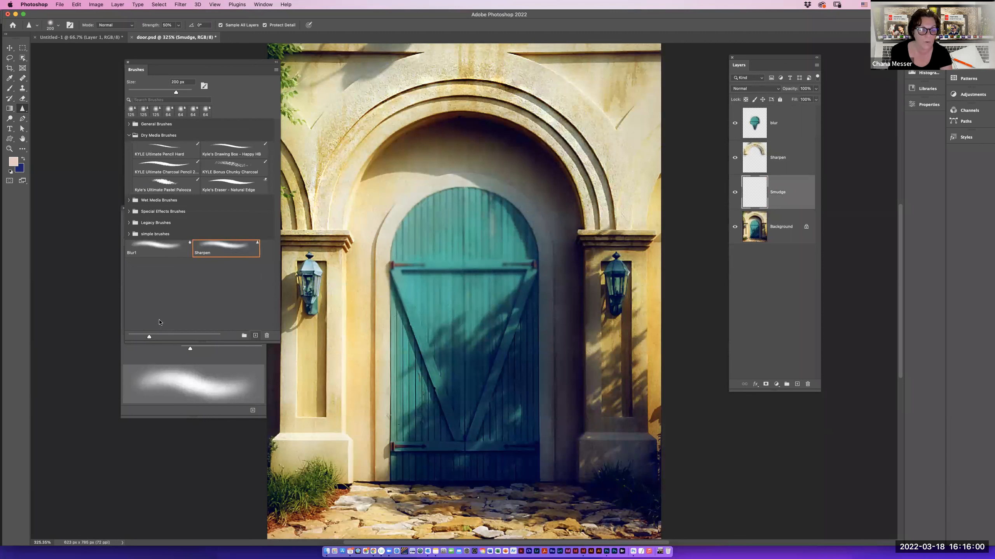
left_click(156, 366)
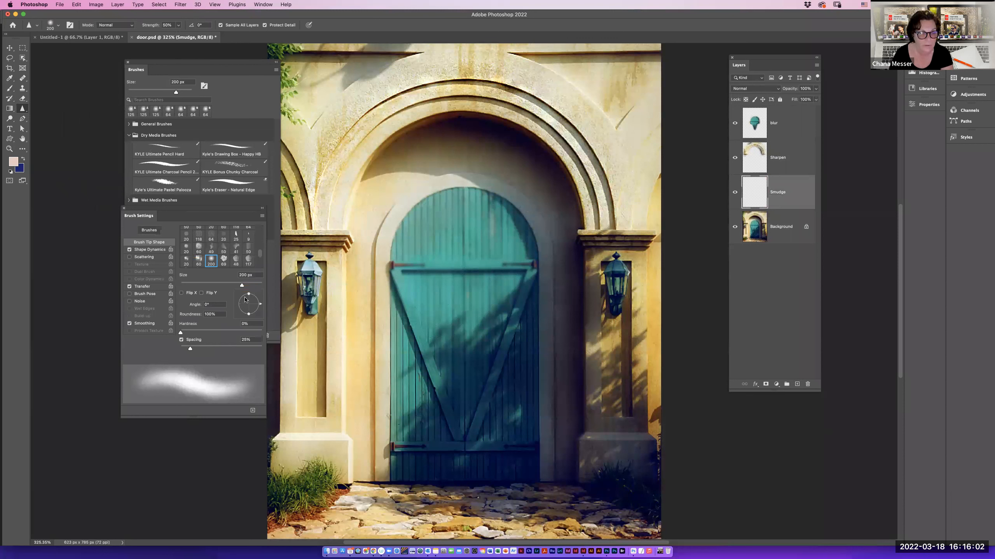
left_click_drag(248, 295, 254, 293)
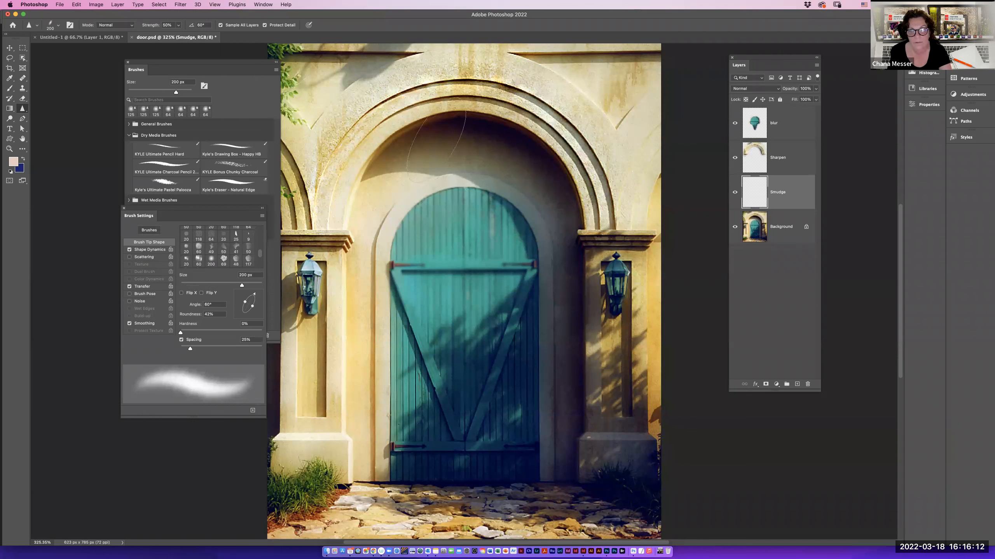
Sharpen the recess above the door, the arch and the stonework beside the door on the Smudge layer.
mouse_move(436, 146)
left_mouse_down()
mouse_move(486, 148)
mouse_move(450, 134)
mouse_move(529, 202)
mouse_move(544, 200)
mouse_move(482, 198)
left_mouse_up()
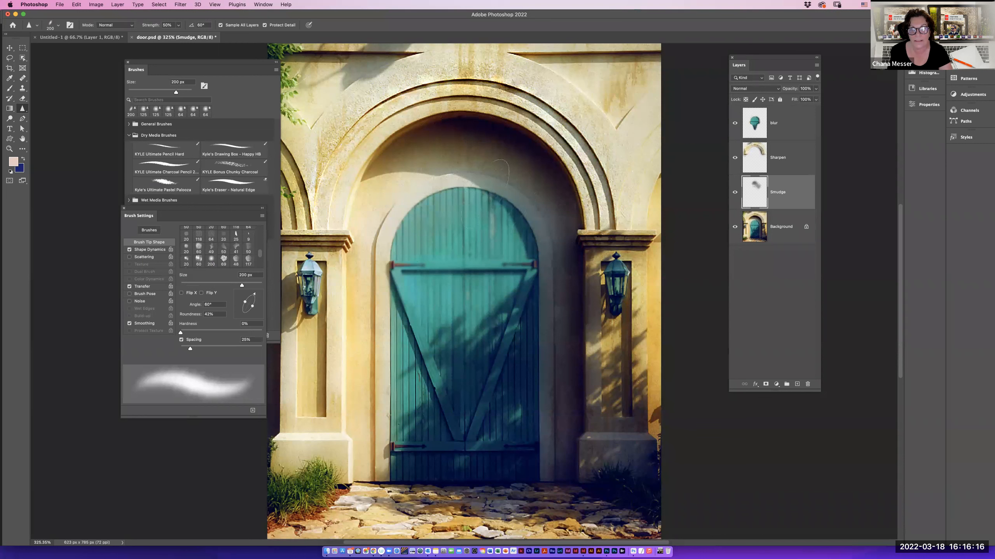
left_click_drag(359, 196, 351, 186)
mouse_move(564, 116)
left_mouse_down()
mouse_move(352, 199)
mouse_move(347, 423)
left_mouse_up()
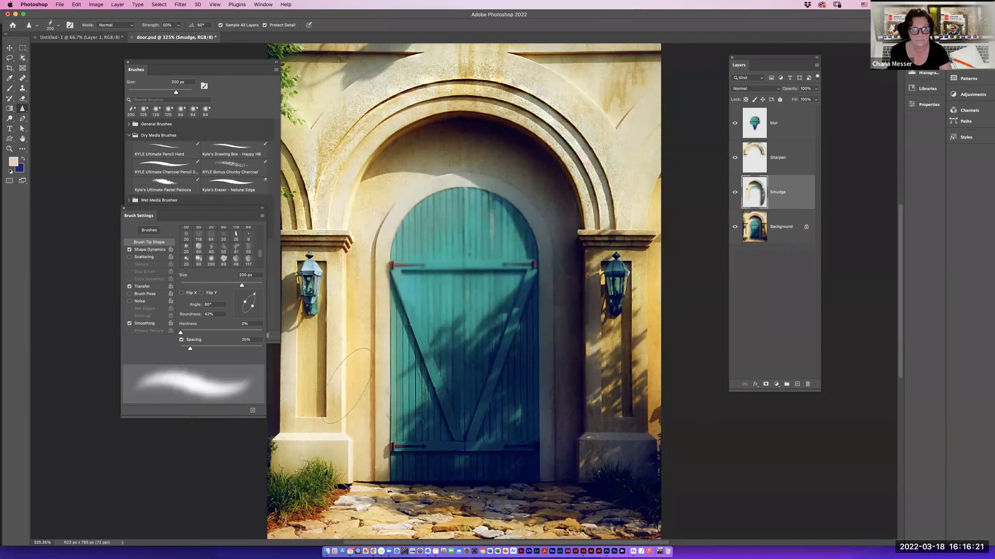
Set the Sharpen strength to 100% and sharpen the stonework around the door again.
left_click(180, 26)
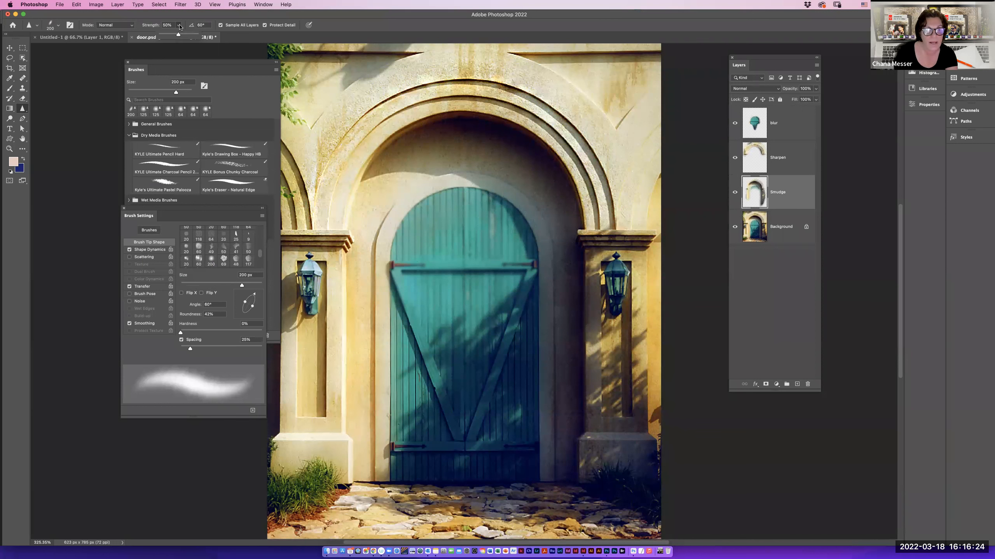
left_click_drag(180, 35, 198, 36)
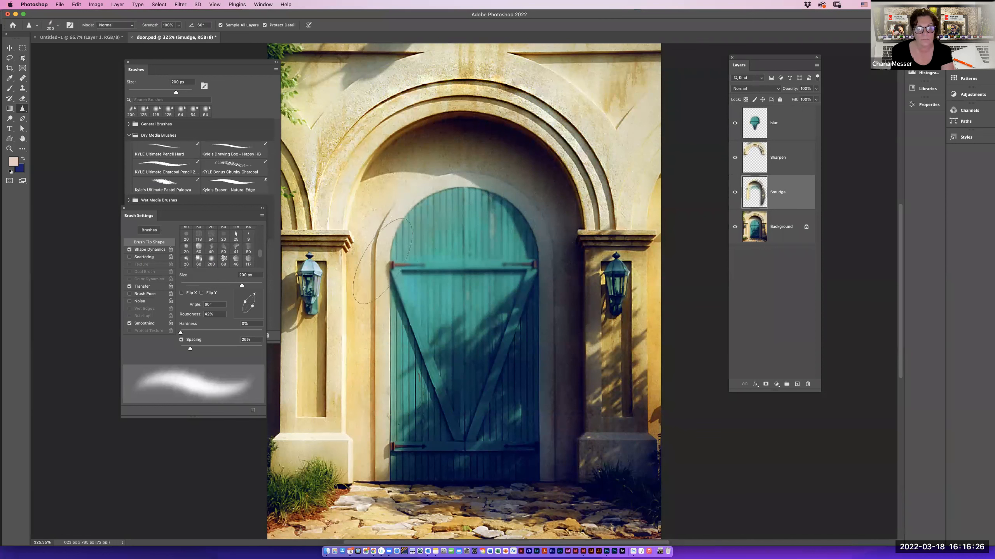
mouse_move(351, 241)
left_mouse_down()
mouse_move(375, 290)
mouse_move(330, 283)
mouse_move(361, 305)
mouse_move(351, 348)
left_mouse_up()
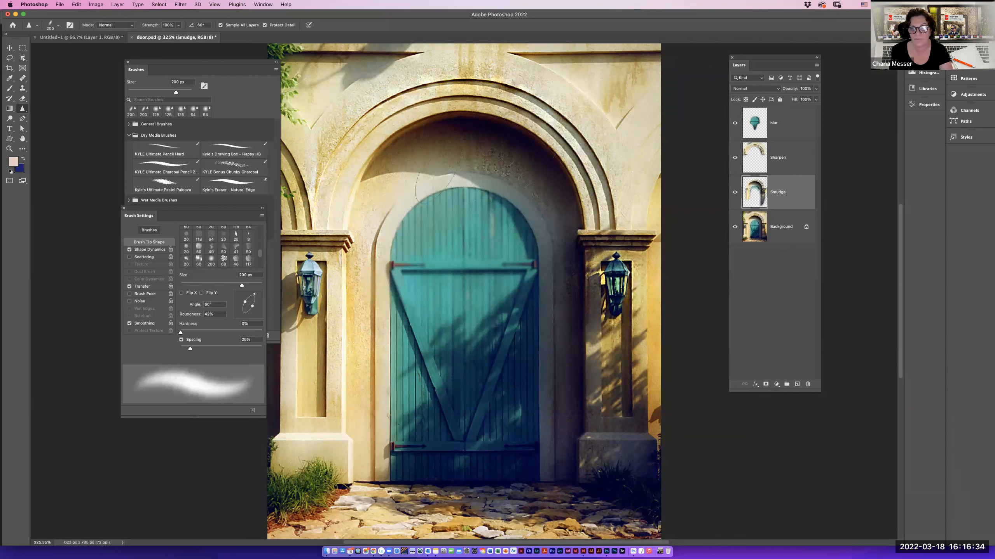
Hide the Background, Sharpen and blur layers to examine the Smudge layer on its own, and show them all again.
left_click(735, 228)
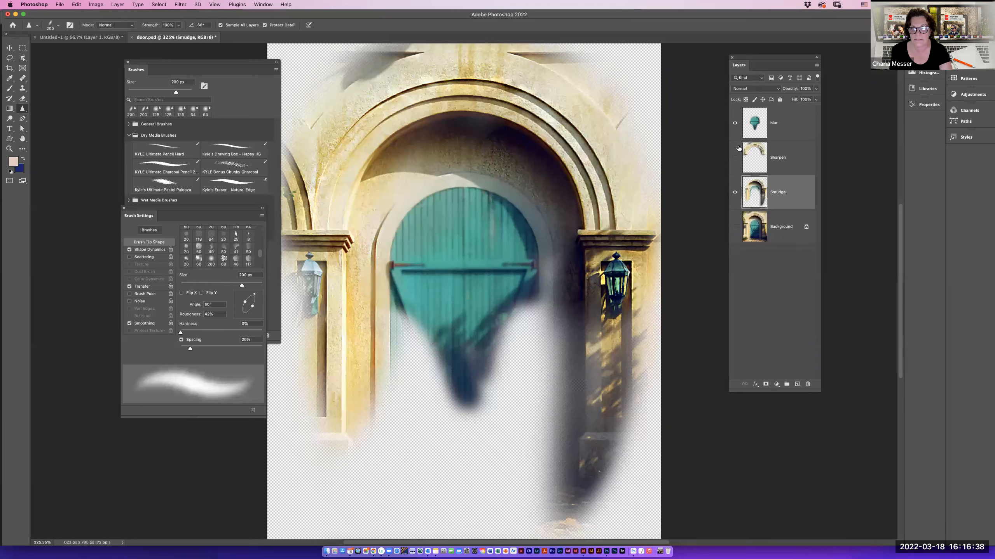
left_click(735, 158)
left_click(735, 123)
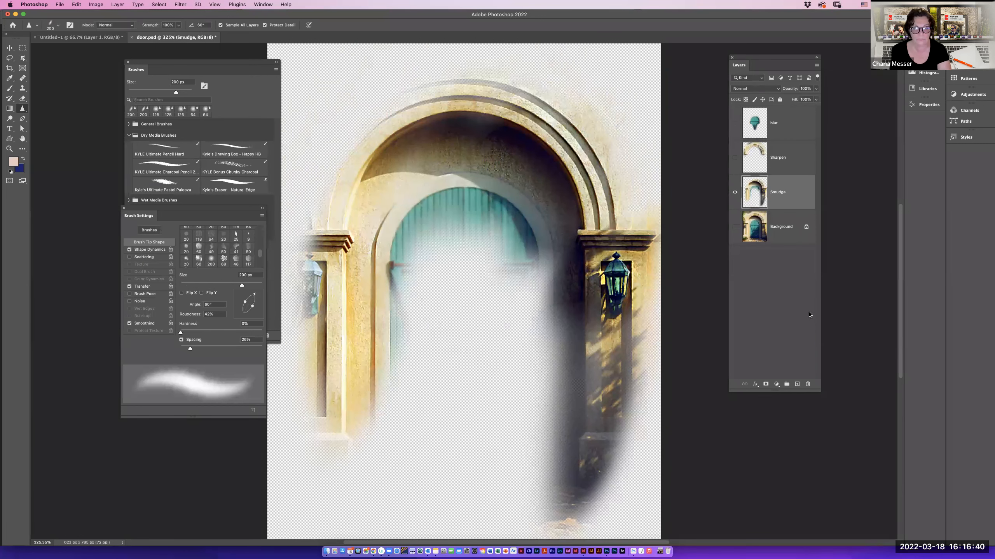
left_click(735, 157)
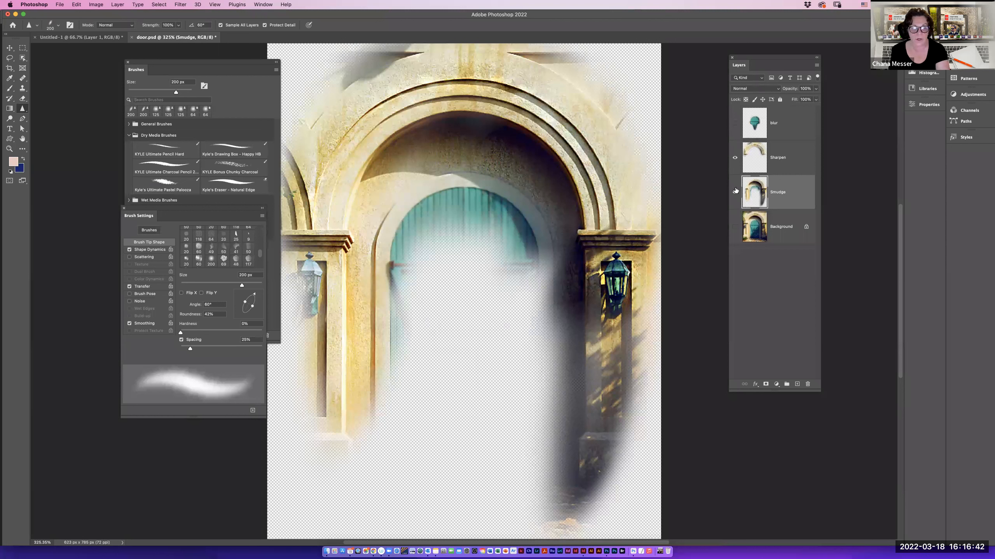
left_click(734, 123)
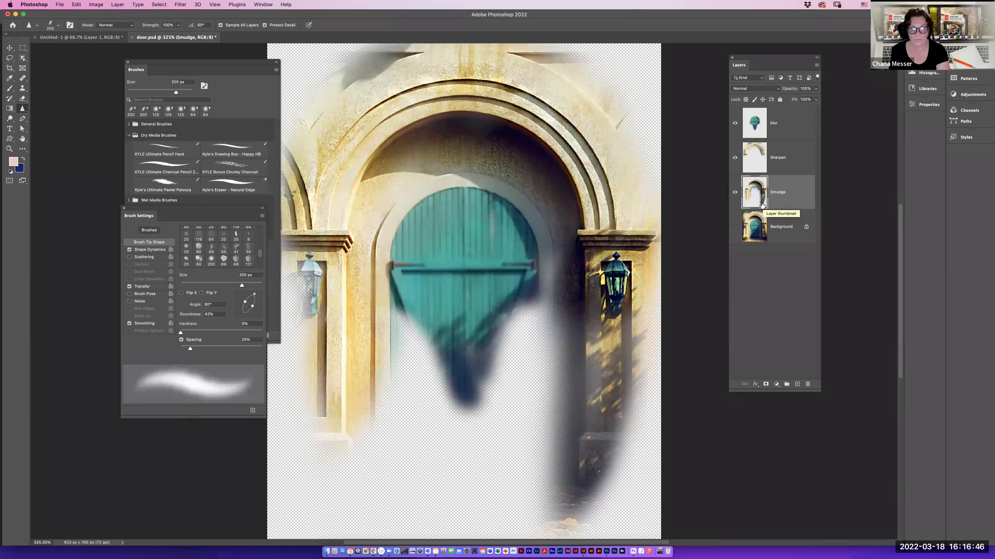
left_click(735, 227)
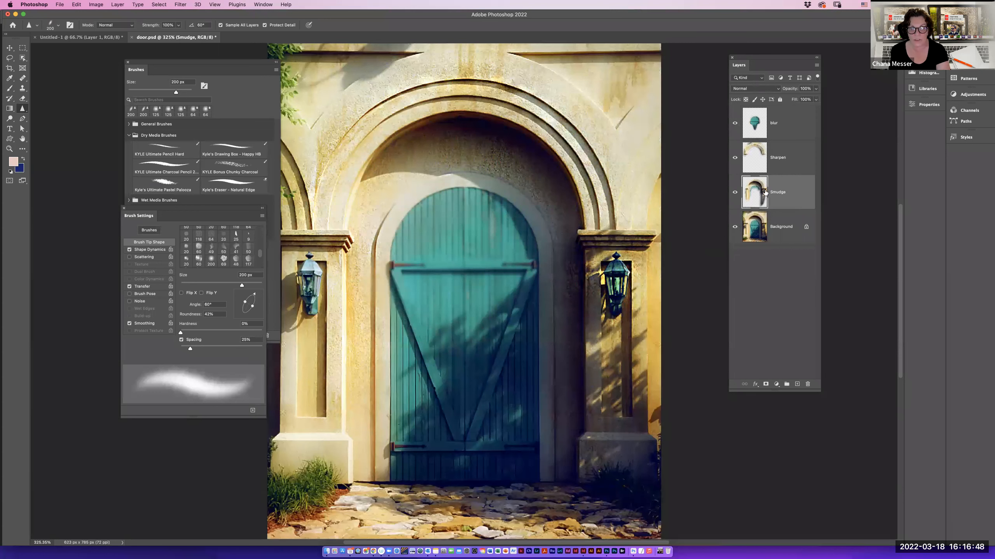
Set the Smudge layer's blend mode to Pin Light and the Sharpen layer's blend mode to Multiply.
left_click(745, 87)
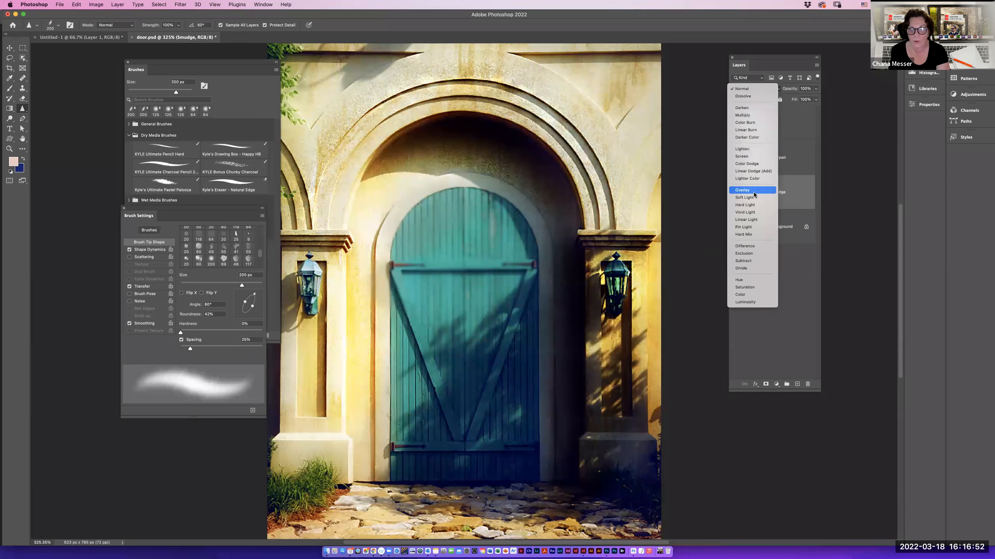
left_click(756, 229)
left_click(762, 159)
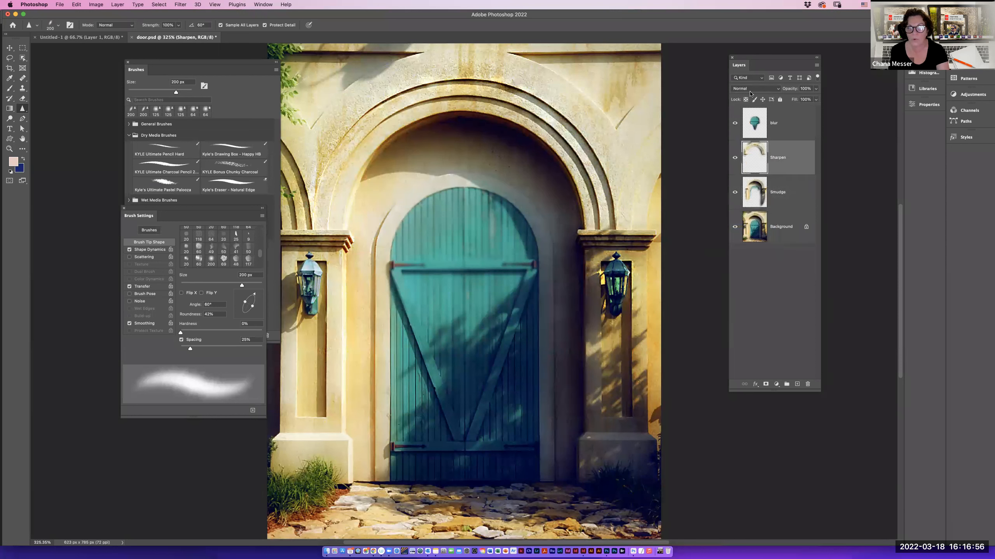
left_click(750, 90)
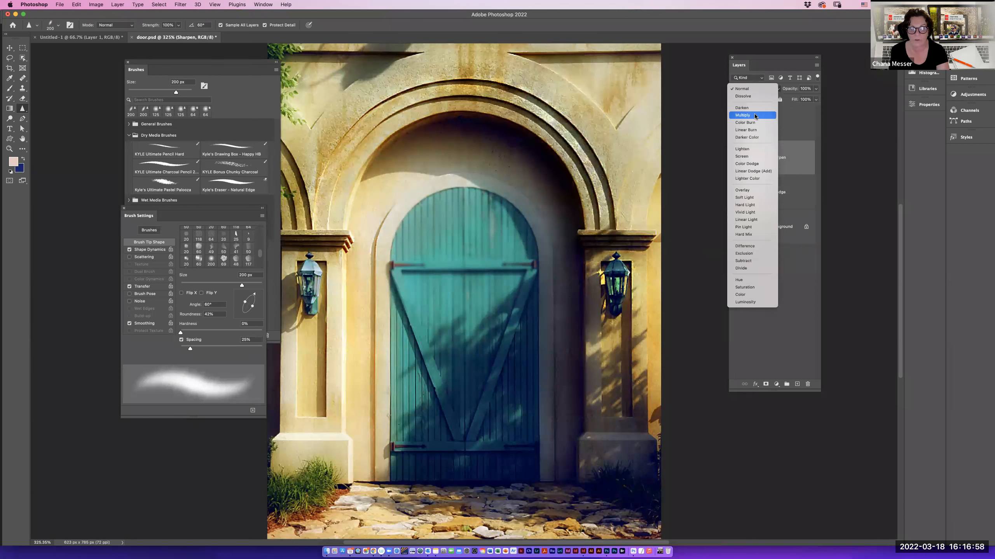
left_click(754, 116)
Try the Pin Light blend mode on the blur layer, and change it to Divide.
left_click(759, 119)
left_click(748, 90)
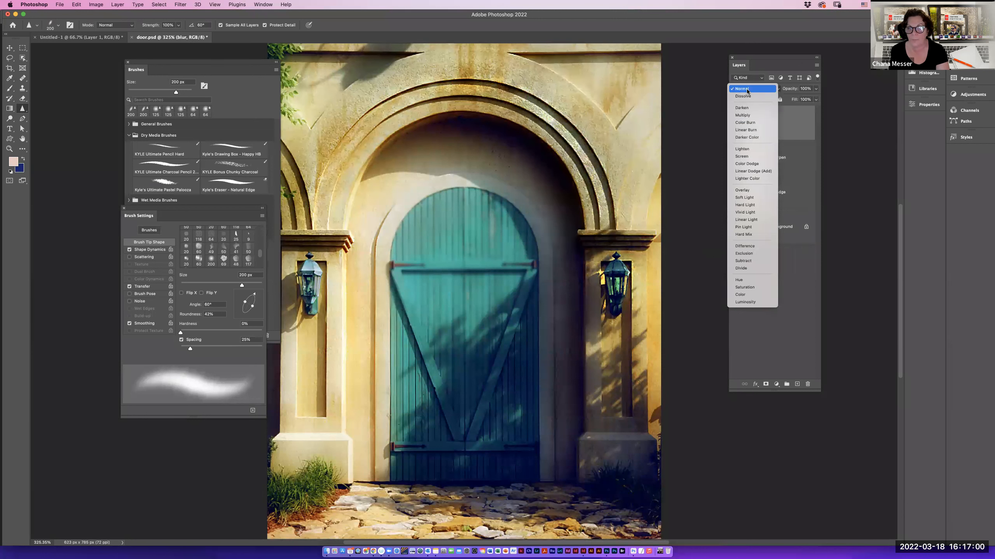
left_click(755, 226)
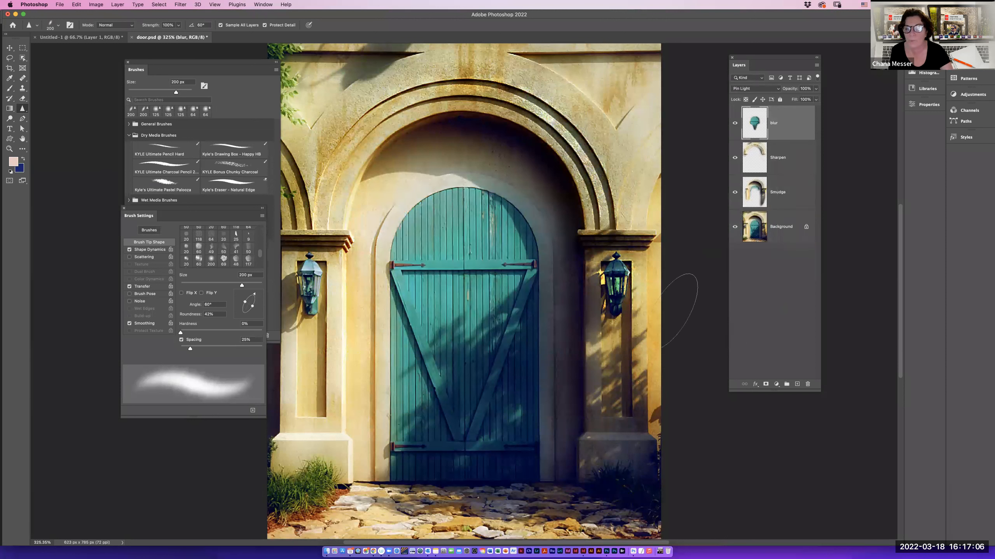
left_click(738, 89)
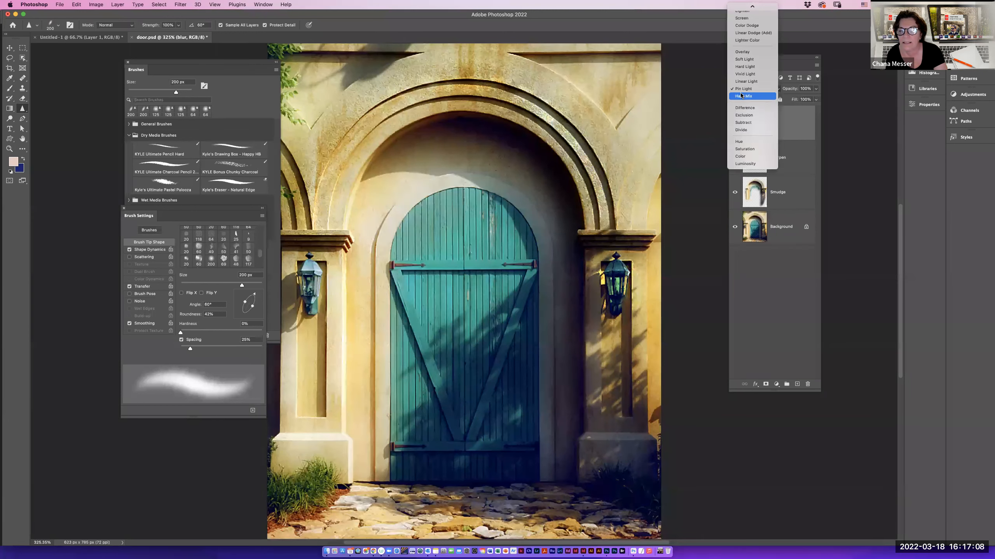
left_click(742, 130)
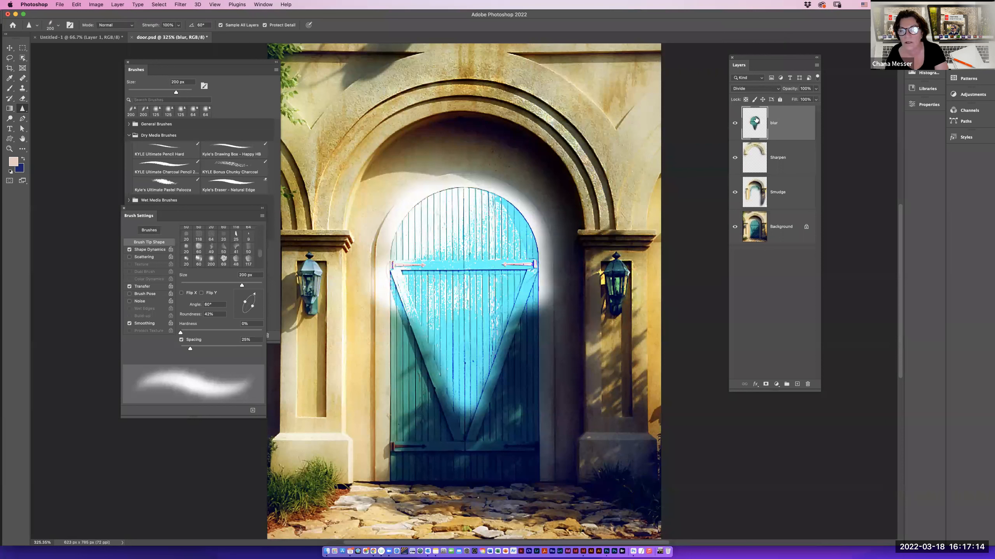
Set the Sharpen layer's blend mode to Linear Dodge (Add).
left_click(757, 157)
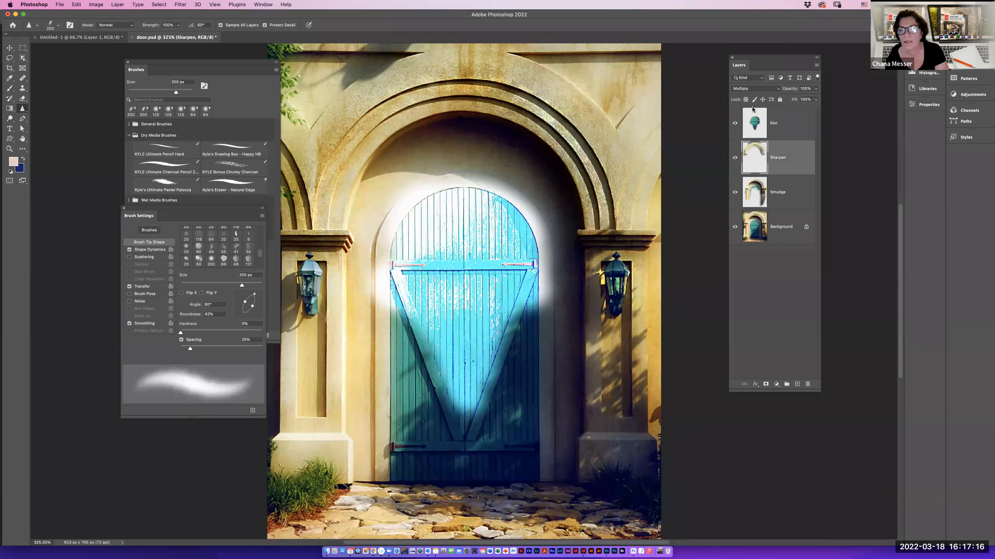
left_click(746, 90)
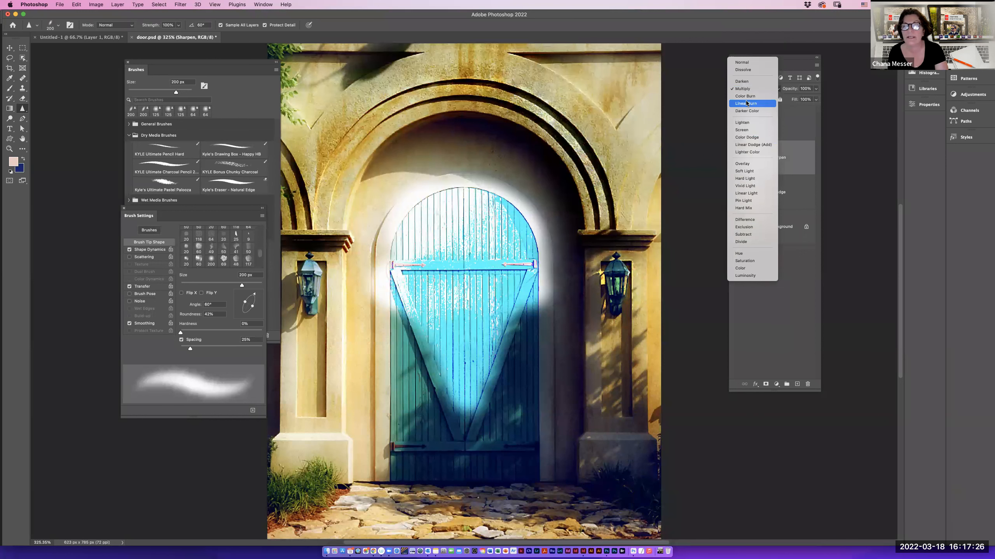
left_click(756, 146)
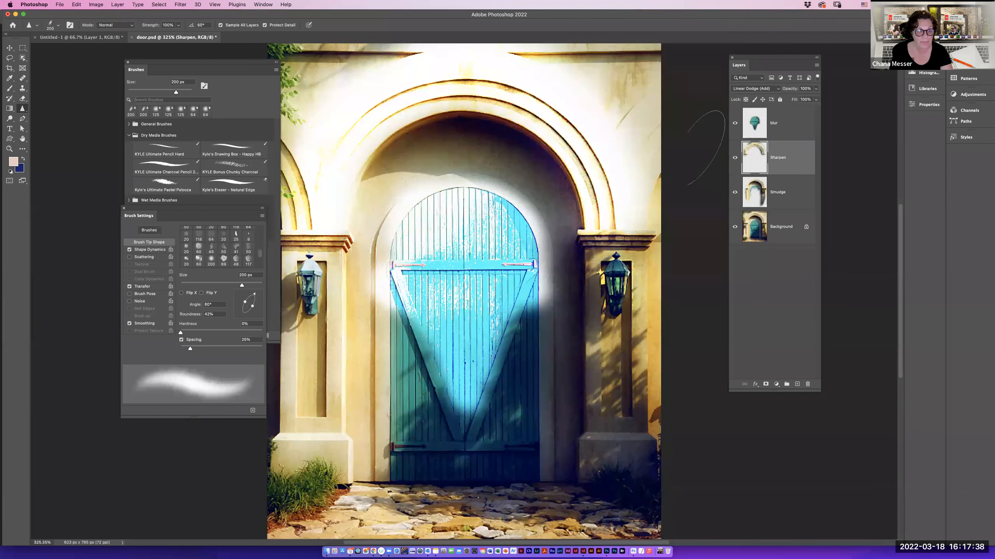
Save the current 200 px brush as a new preset named smadge, capturing its size and tool settings.
left_click(251, 410)
left_click(501, 262)
left_click_drag(384, 263, 388, 257)
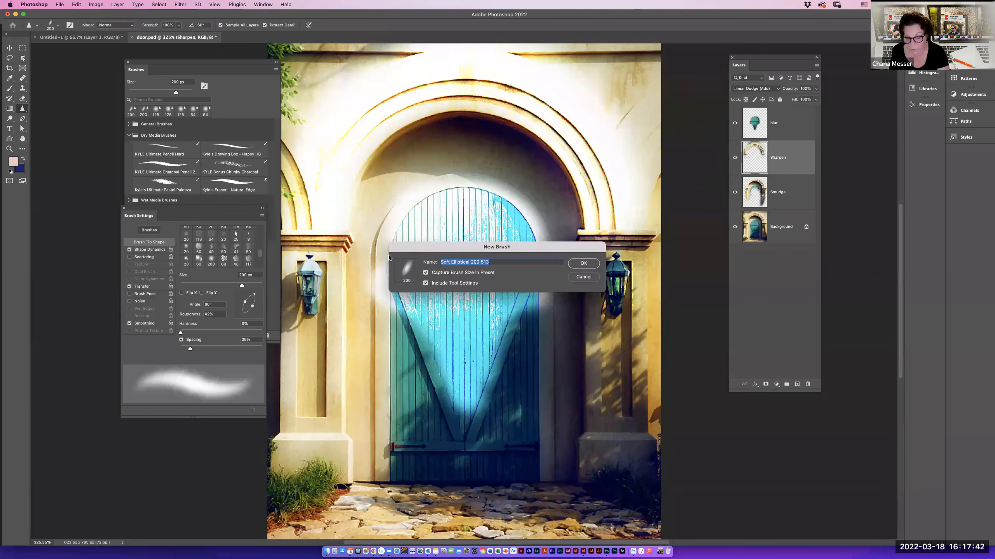
type("smadg")
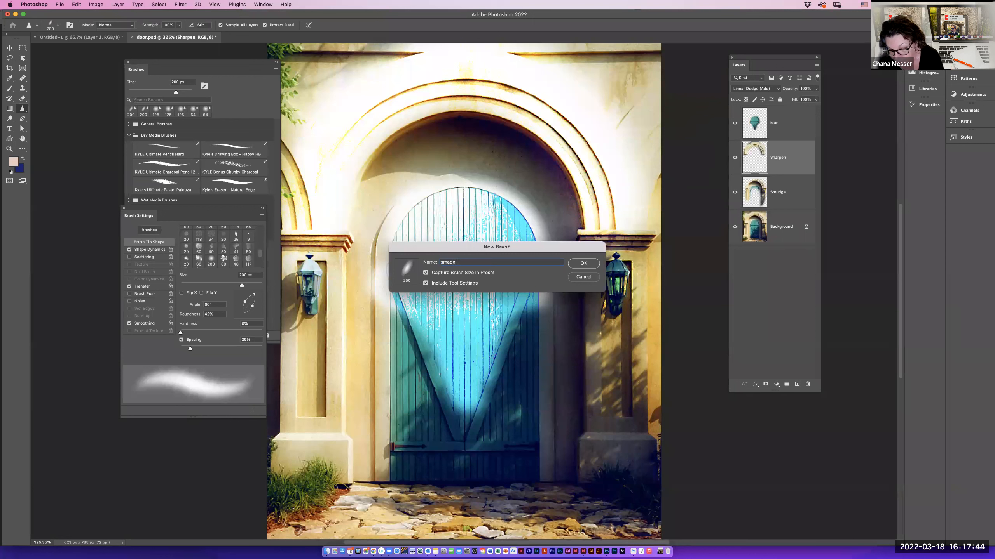
key("Return")
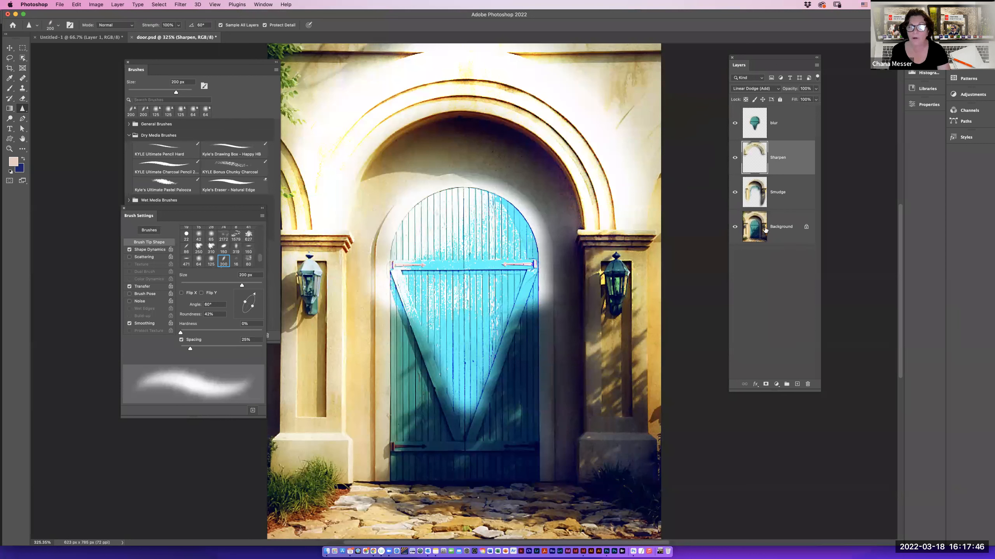
Hide the Background, Sharpen and blur layers so only the Smudge layer shows.
left_click(756, 214)
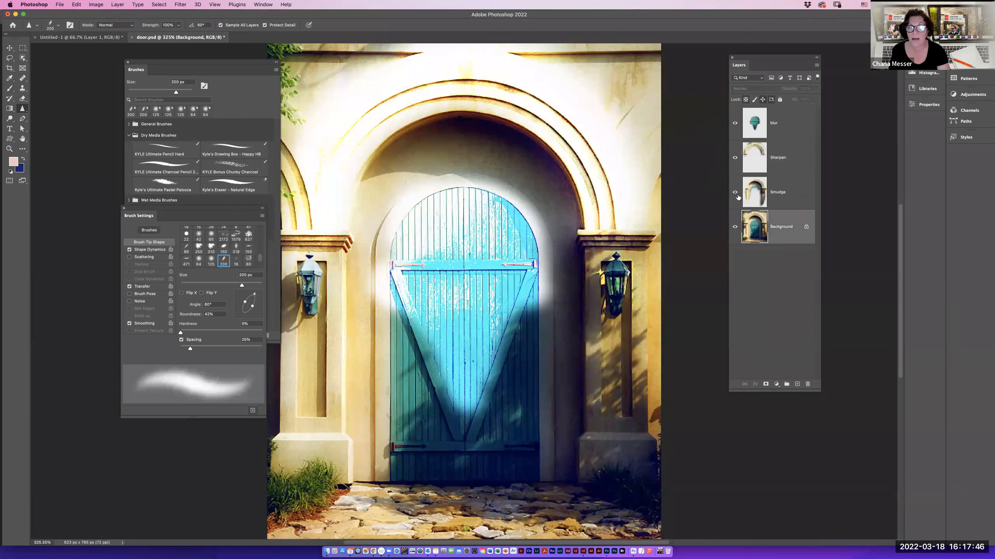
left_click(735, 227)
left_click(734, 158)
left_click(735, 124)
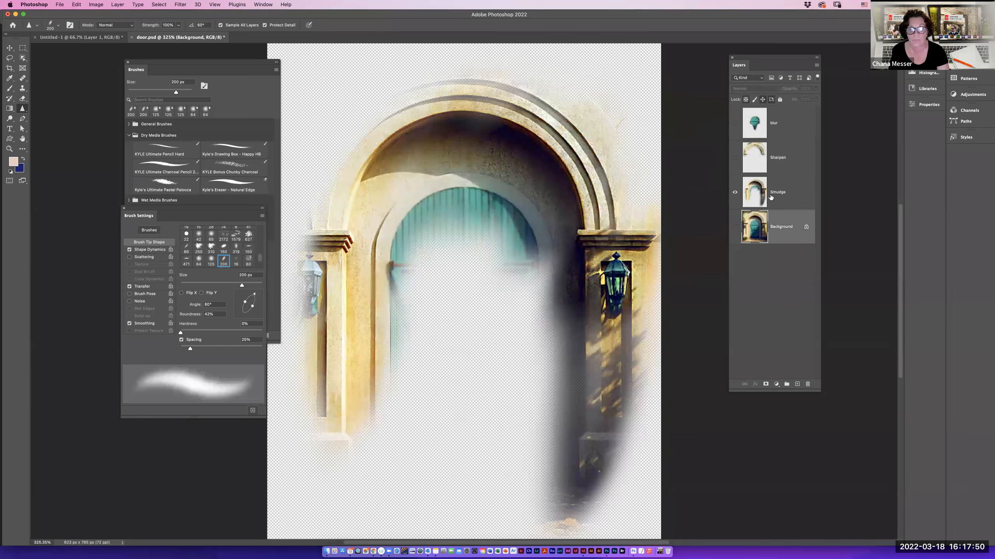
Make a short test stroke with the Smudge tool on the right side of the arch, on the Smudge layer.
left_click(770, 197)
left_click(23, 108)
left_click(51, 124)
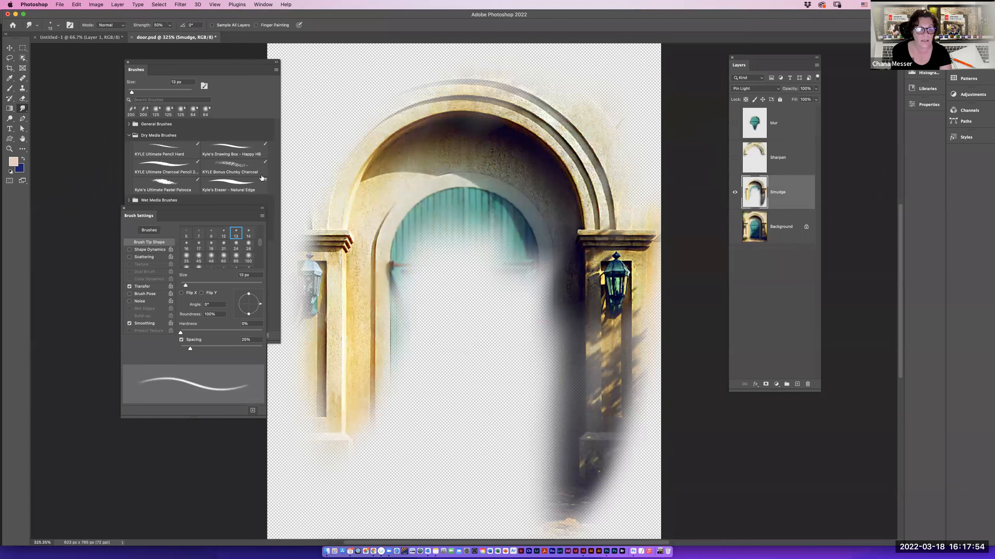
left_click_drag(587, 184, 581, 181)
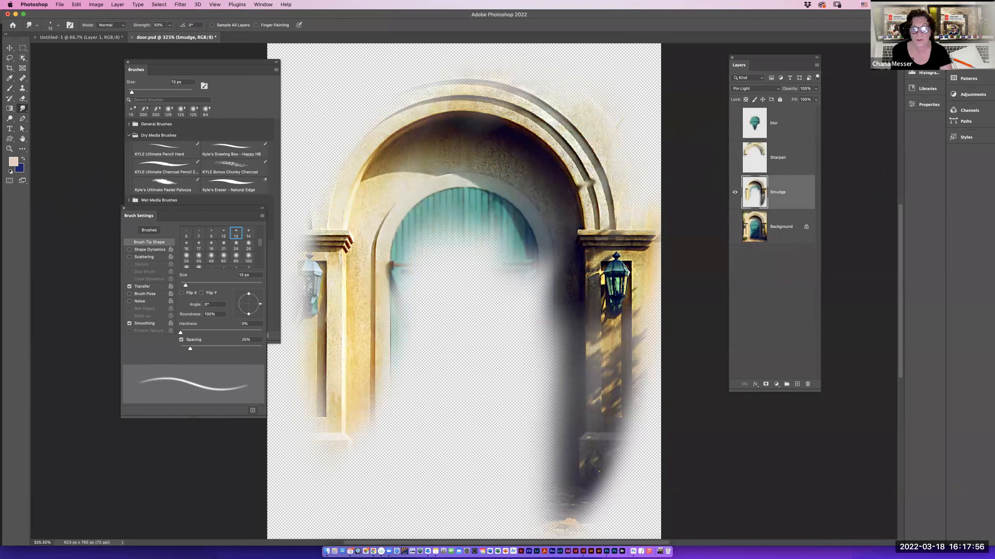
Enlarge the Smudge brush to 50 px and smudge the arch moulding, both columns and the lanterns into wavy shapes.
key("bracketright")
key("bracketright")
key("bracketright")
key("bracketright")
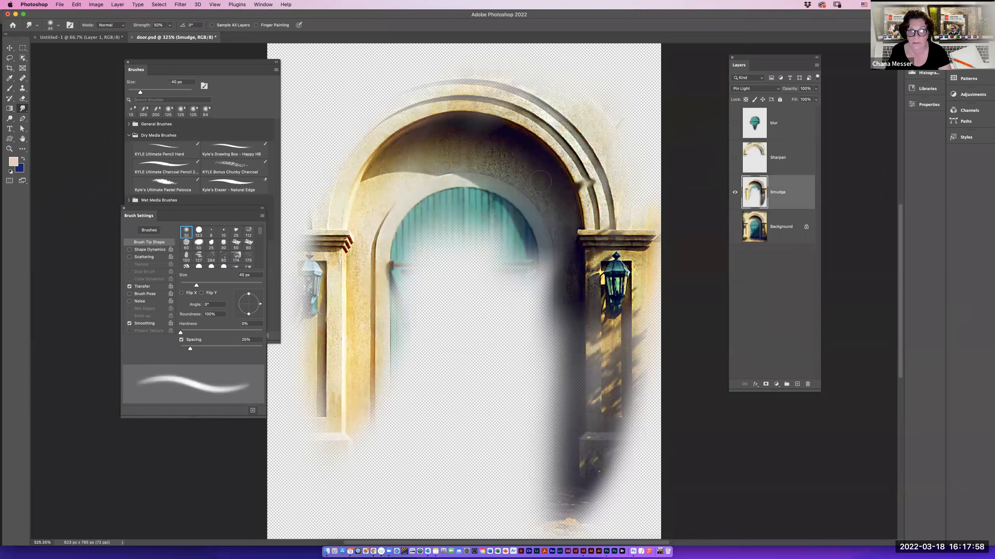
mouse_move(576, 175)
left_mouse_down()
mouse_move(596, 134)
mouse_move(552, 98)
mouse_move(509, 94)
mouse_move(472, 122)
mouse_move(448, 78)
mouse_move(370, 160)
mouse_move(346, 140)
mouse_move(332, 233)
mouse_move(301, 222)
left_mouse_up()
mouse_move(619, 228)
left_mouse_down()
mouse_move(575, 220)
mouse_move(636, 174)
mouse_move(594, 291)
mouse_move(643, 270)
left_mouse_up()
mouse_move(606, 340)
left_mouse_down()
mouse_move(642, 329)
mouse_move(618, 387)
mouse_move(631, 407)
mouse_move(593, 470)
left_mouse_up()
mouse_move(337, 294)
left_mouse_down()
mouse_move(331, 262)
mouse_move(315, 216)
mouse_move(351, 201)
mouse_move(330, 167)
mouse_move(364, 164)
left_mouse_up()
left_click_drag(311, 353, 355, 401)
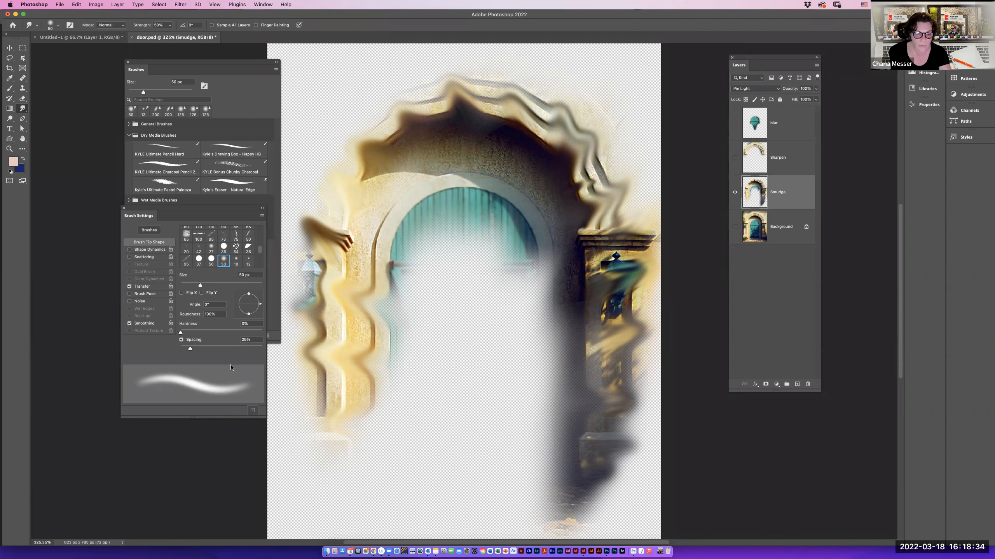
Collapse the Dry Media Brushes group and check the saved smadge brush preset.
left_click(277, 195)
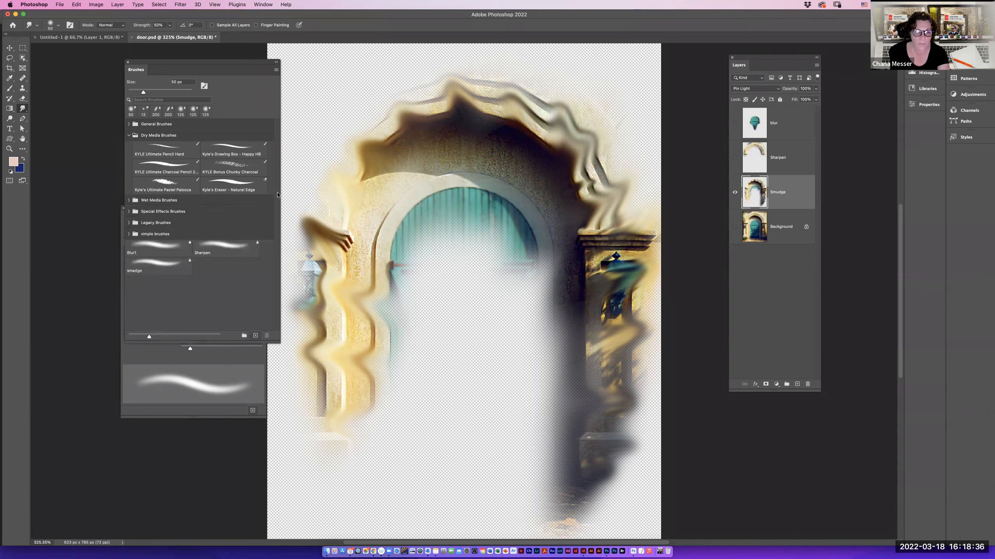
left_click(129, 136)
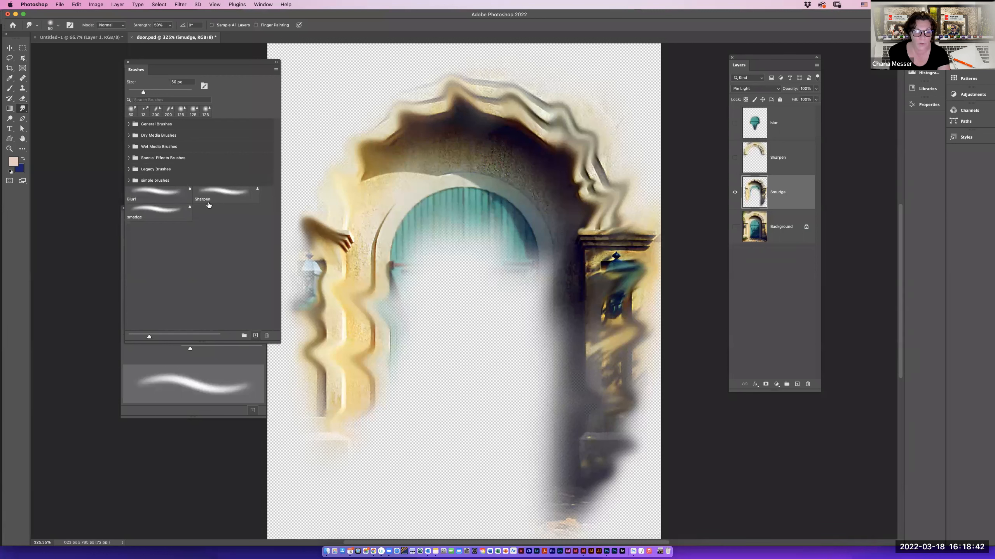
left_click(171, 214)
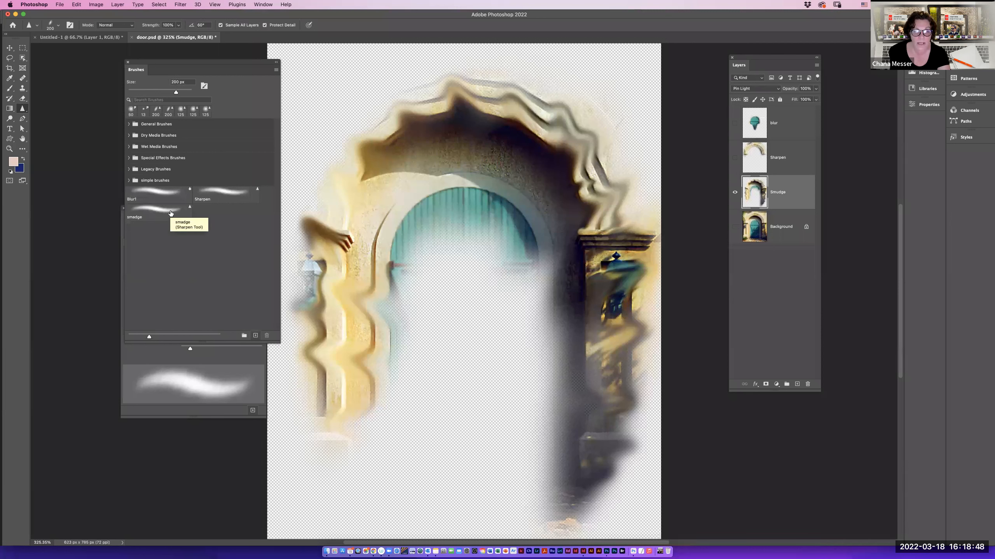
double_click(171, 214)
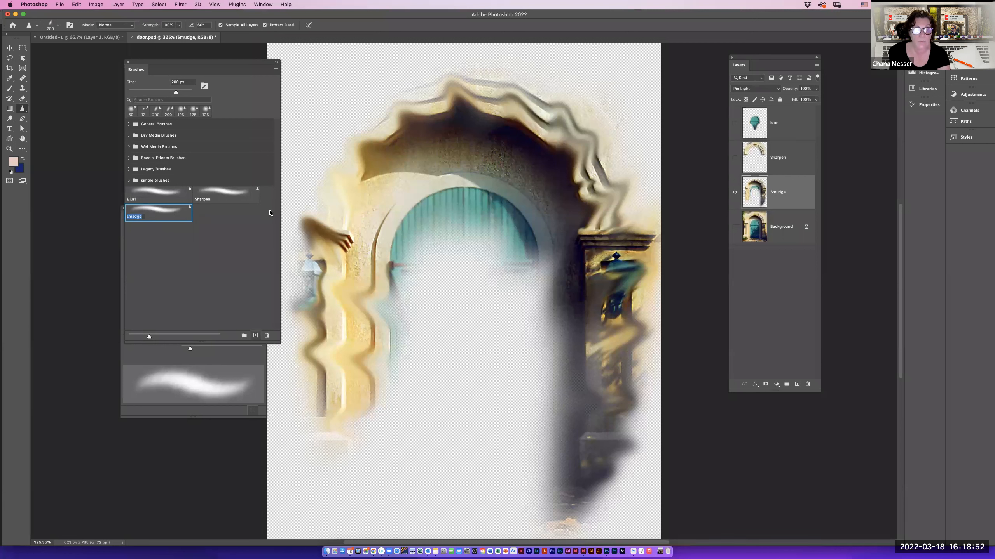
key("Return")
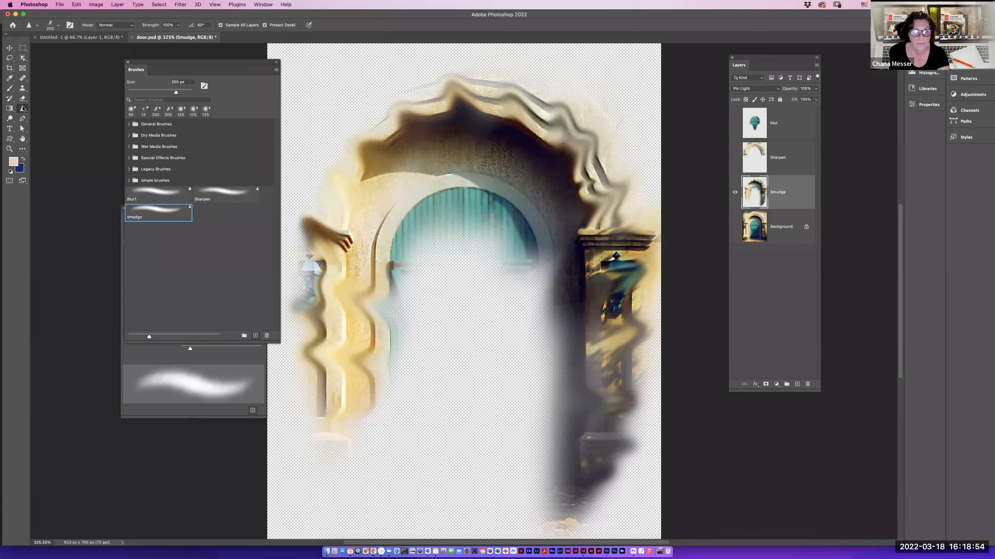
Save the 50 px Smudge tool brush as a new preset and smudge the rounded top of the teal door with it.
left_click_drag(23, 108, 43, 125)
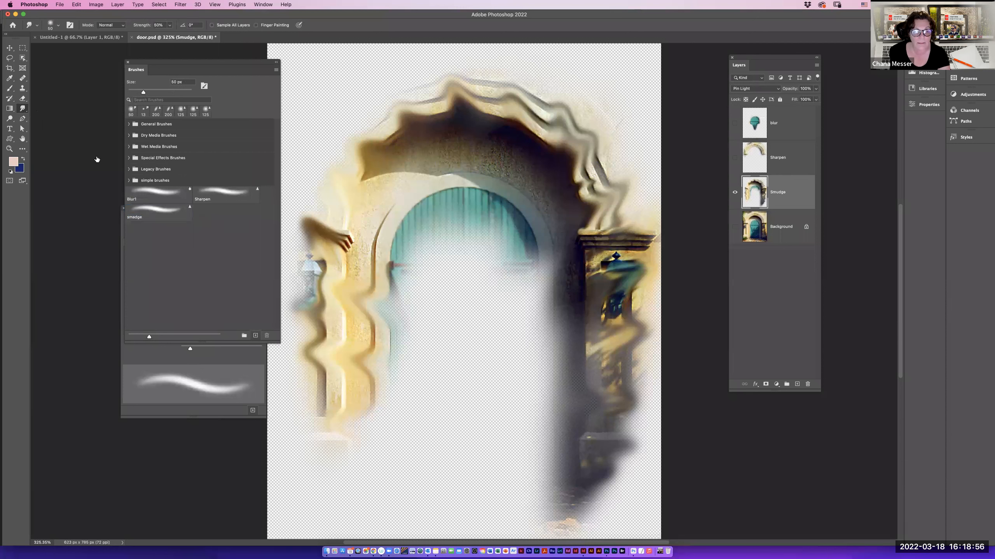
left_click(255, 336)
left_click(583, 264)
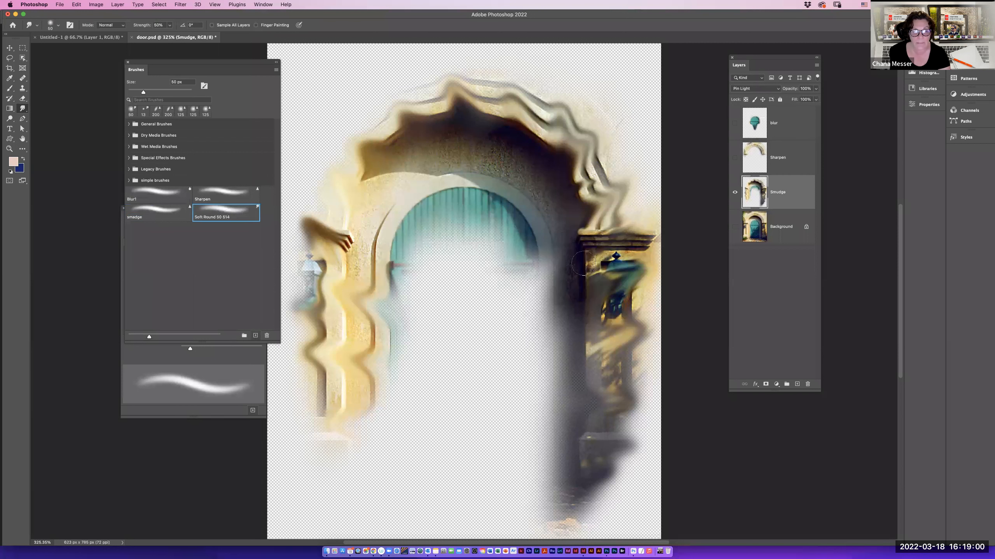
mouse_move(388, 241)
left_mouse_down()
mouse_move(392, 215)
mouse_move(453, 225)
mouse_move(478, 188)
mouse_move(477, 218)
mouse_move(537, 221)
mouse_move(503, 247)
left_mouse_up()
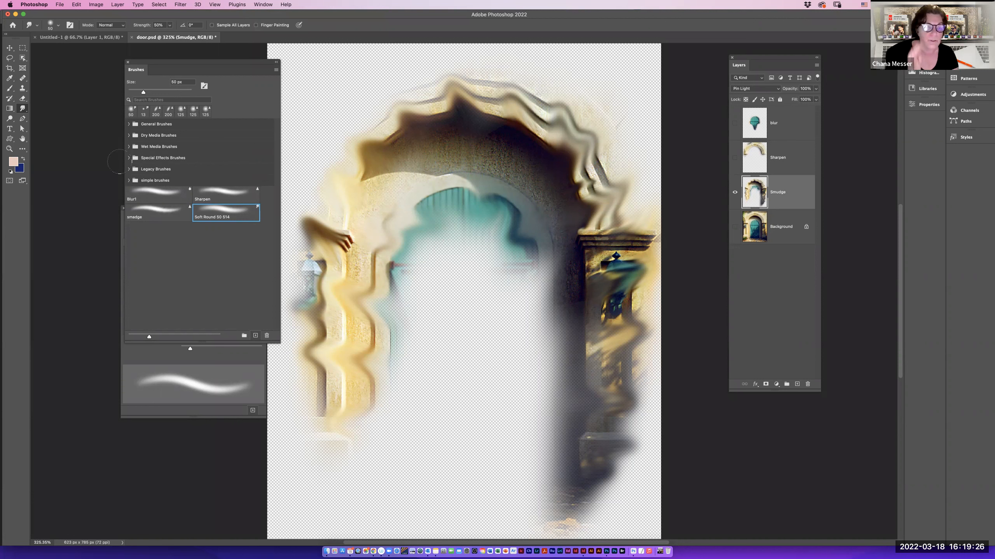
Open the Commercial#2 portrait JPG from the Drawing tools folder.
left_click(156, 246)
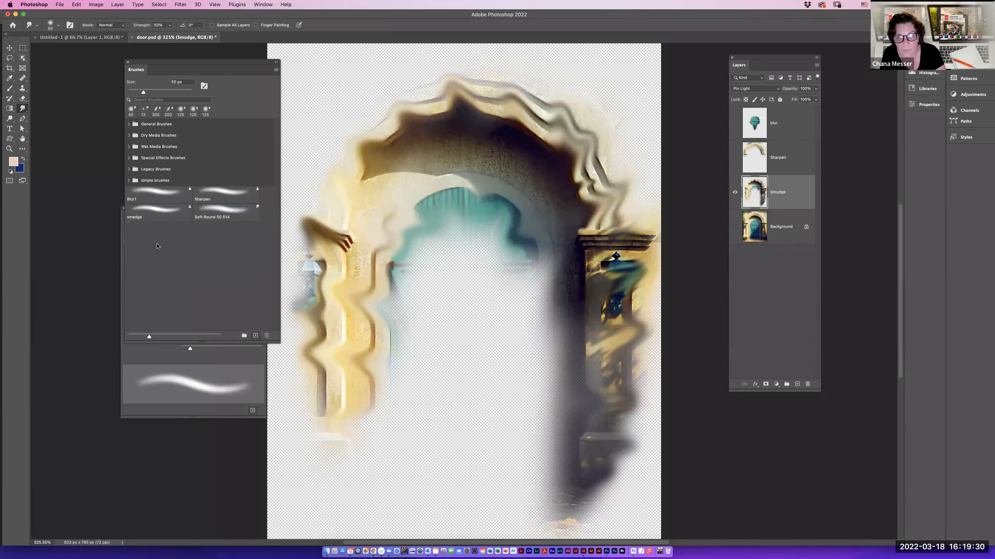
left_click(62, 4)
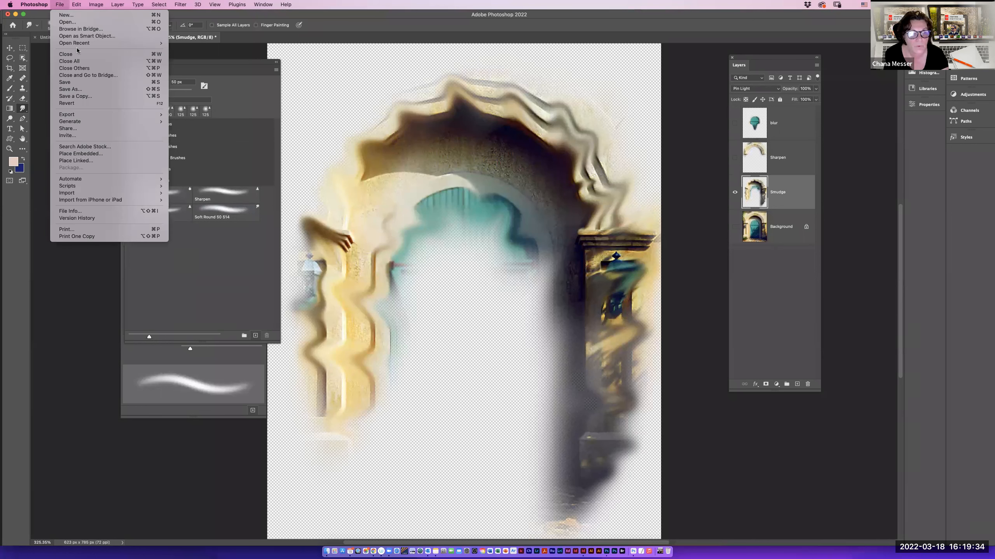
key("Down")
key("Down")
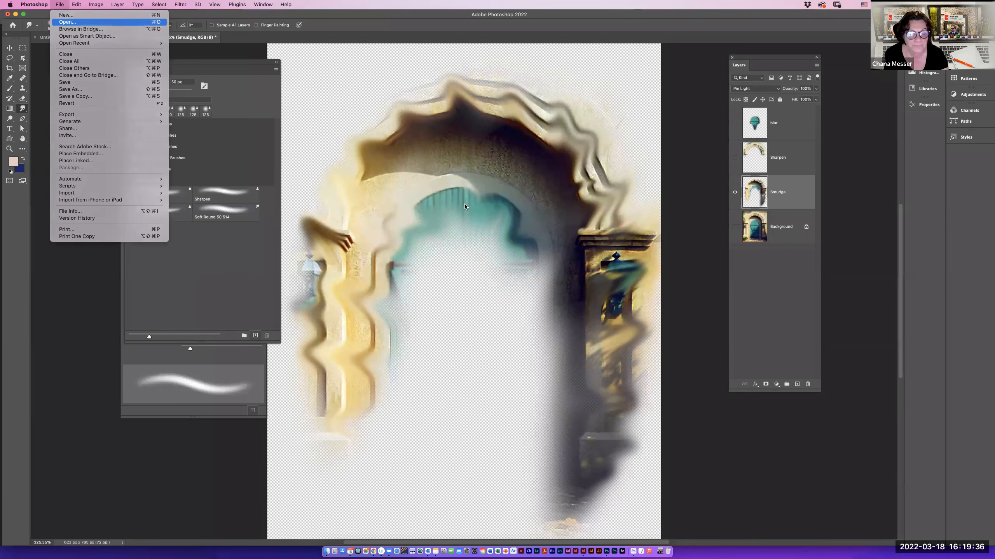
key("Return")
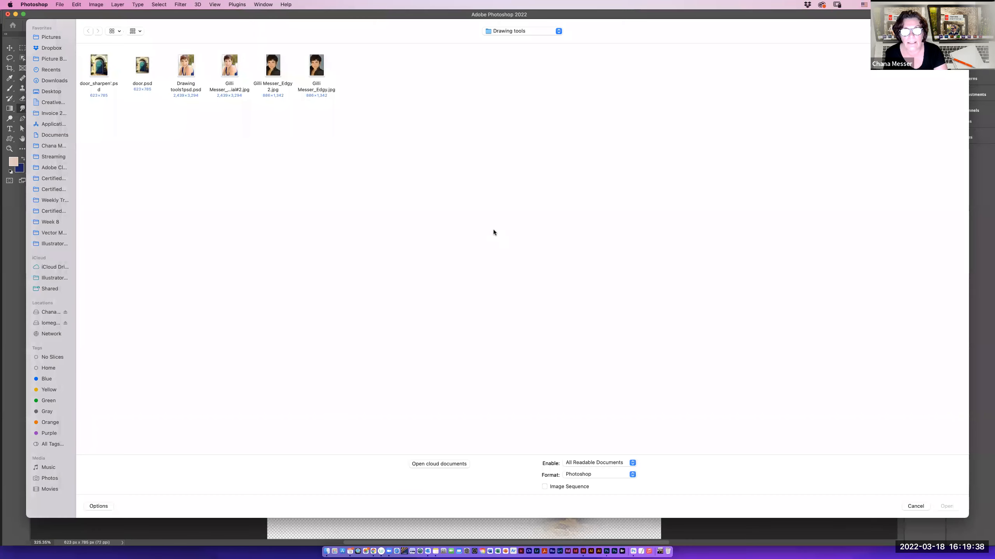
left_click(227, 65)
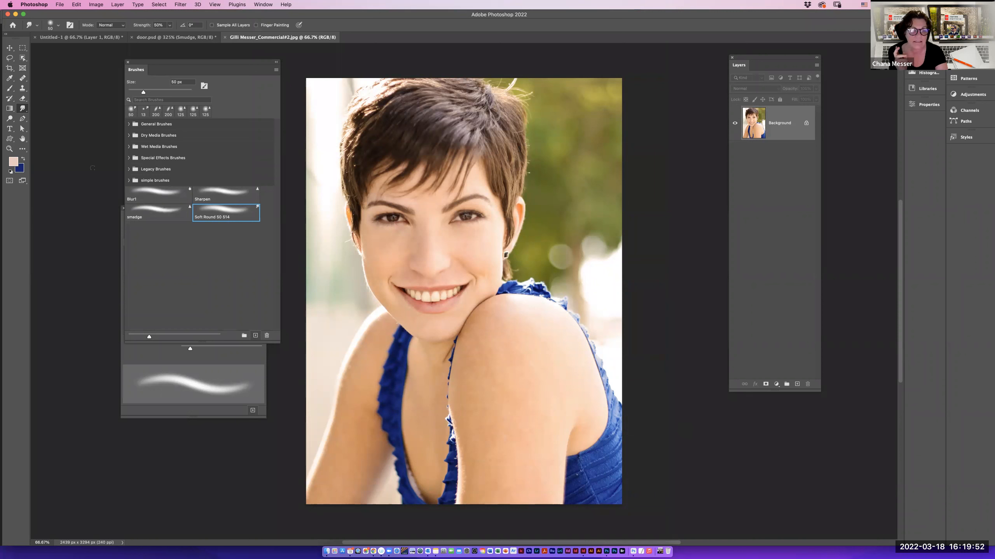
Activate the Dodge tool, duplicate the Background layer and name the copy Dodge.
left_click(9, 118)
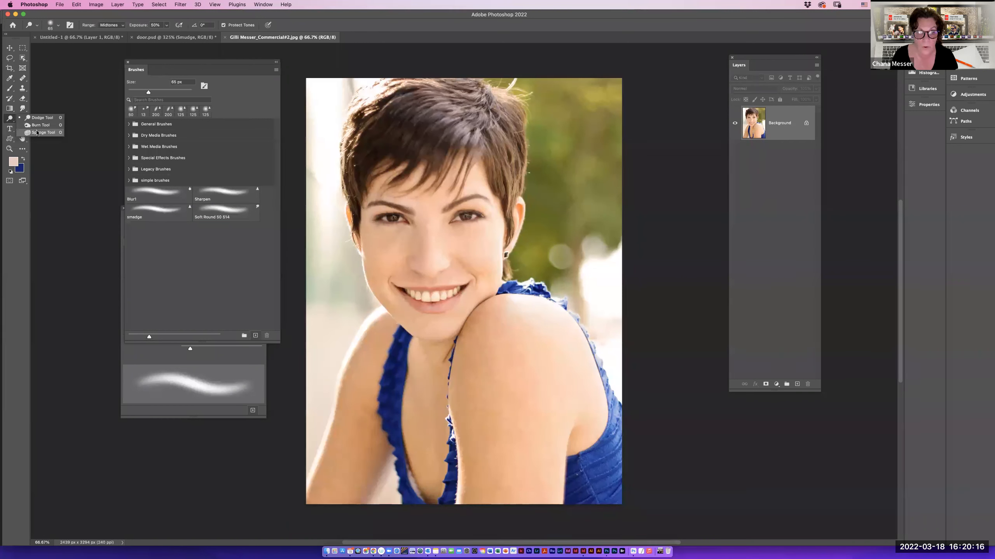
left_click(787, 129)
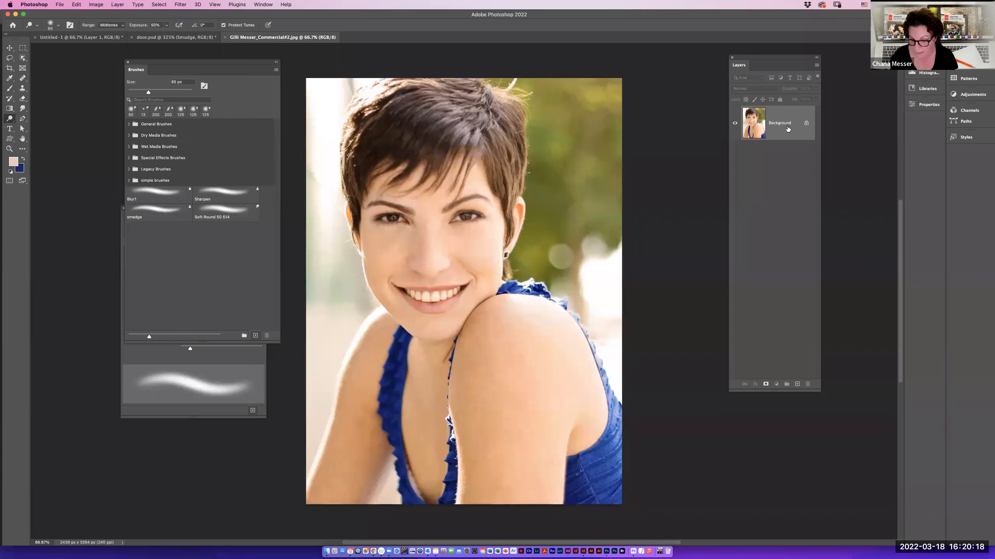
key("super+j")
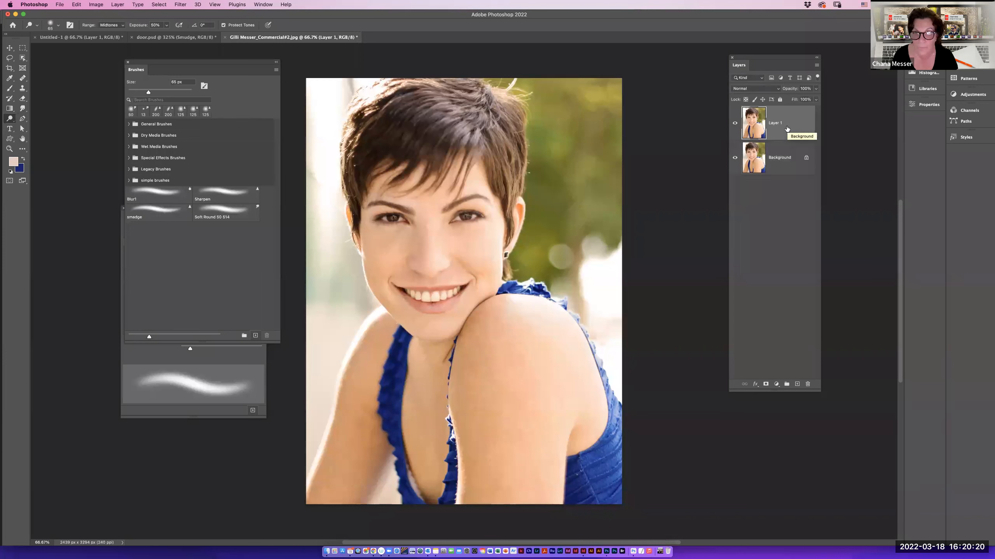
double_click(781, 123)
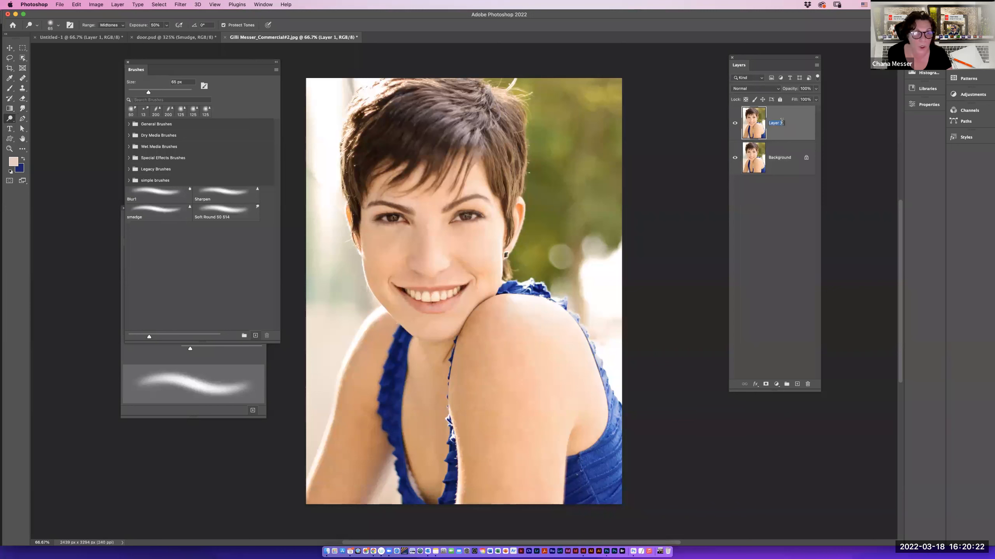
type("D")
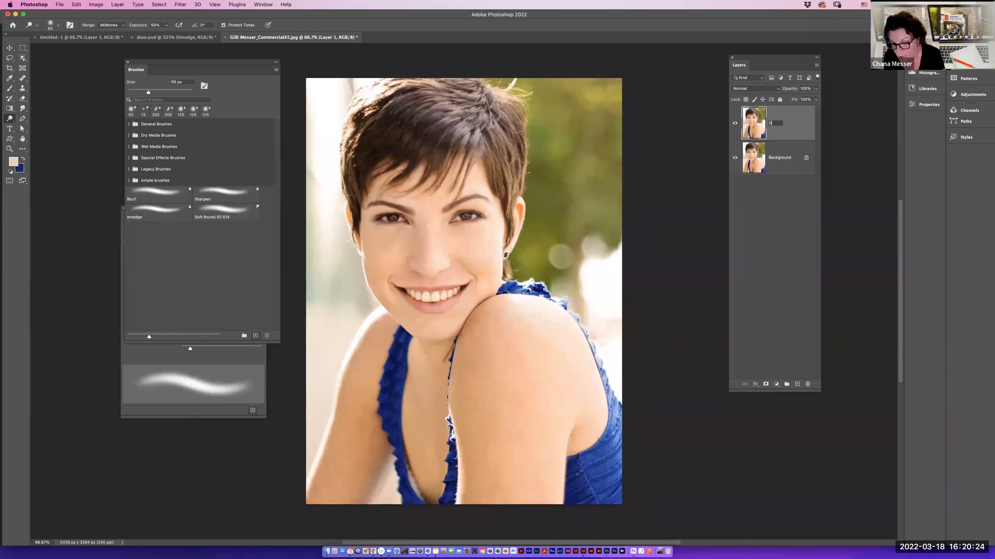
type("odge")
key("Return")
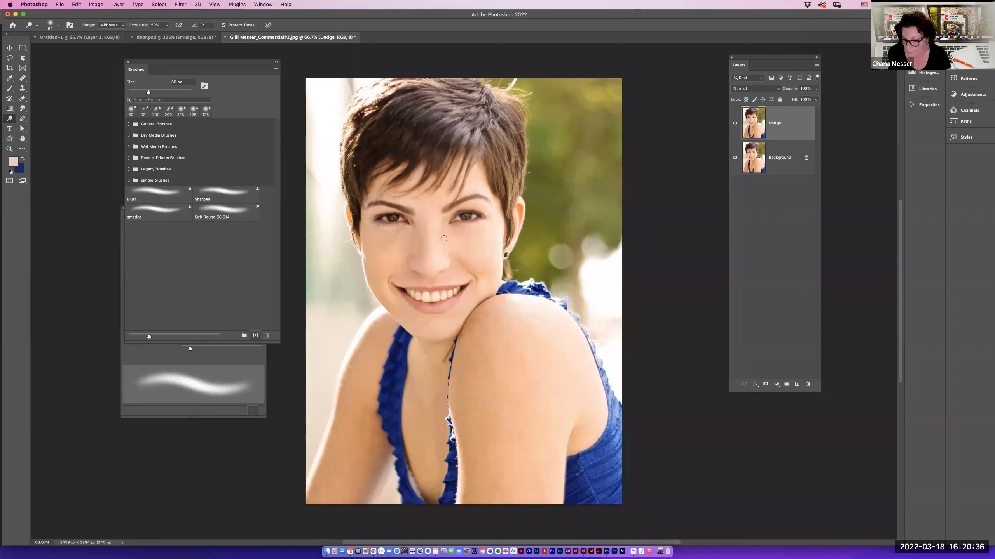
Lighten the woman's hair on the Dodge layer with a 150 px Dodge brush at Midtones range and 50% exposure.
key("super+1")
left_click_drag(444, 240, 497, 327)
key("bracketright")
key("bracketright")
key("bracketright")
key("bracketright")
key("bracketright")
key("bracketright")
mouse_move(569, 206)
left_mouse_down()
mouse_move(583, 227)
mouse_move(567, 155)
mouse_move(586, 159)
mouse_move(587, 128)
mouse_move(464, 115)
mouse_move(521, 110)
left_mouse_up()
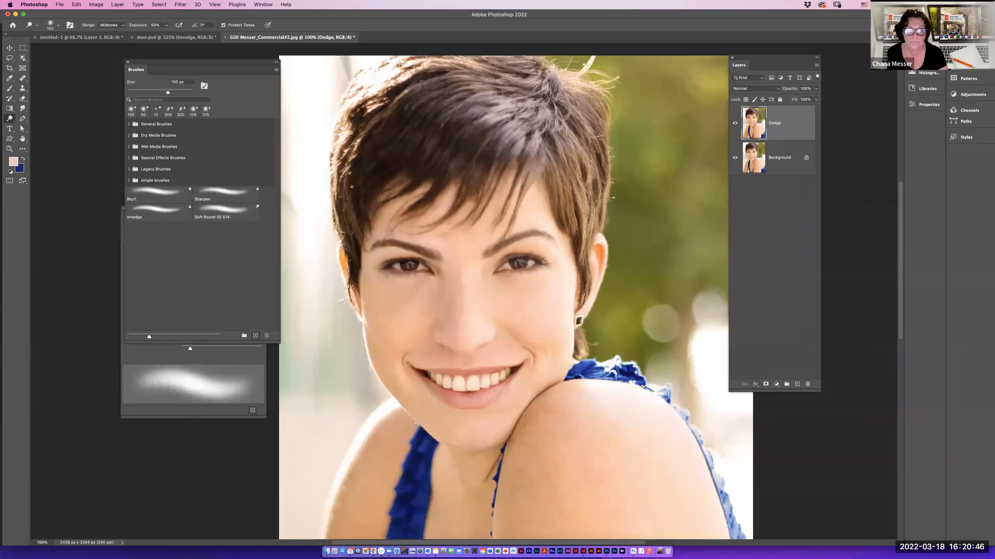
mouse_move(457, 94)
left_mouse_down()
mouse_move(493, 85)
mouse_move(419, 92)
mouse_move(512, 80)
mouse_move(416, 139)
mouse_move(374, 136)
mouse_move(468, 137)
left_mouse_up()
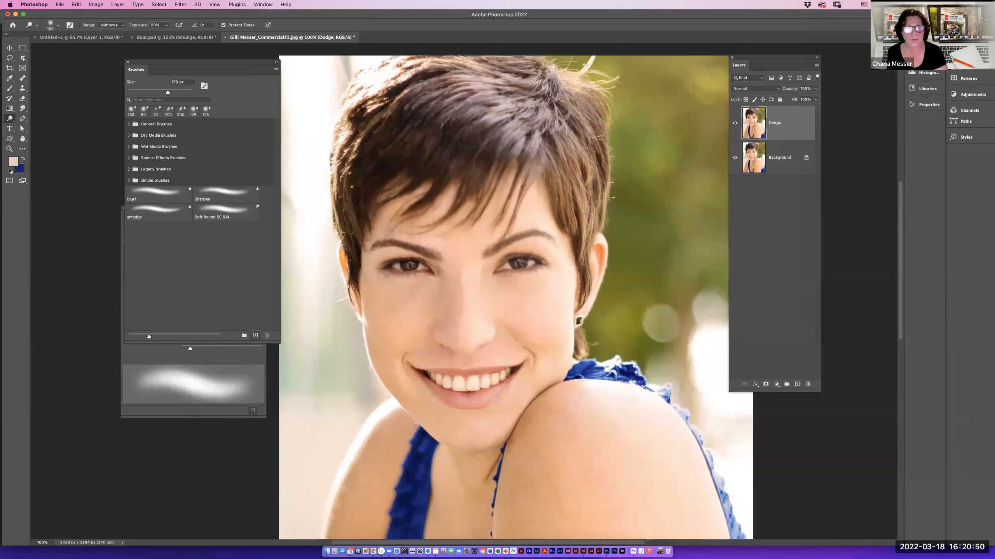
mouse_move(412, 168)
left_mouse_down()
mouse_move(509, 134)
mouse_move(494, 116)
mouse_move(410, 137)
left_mouse_up()
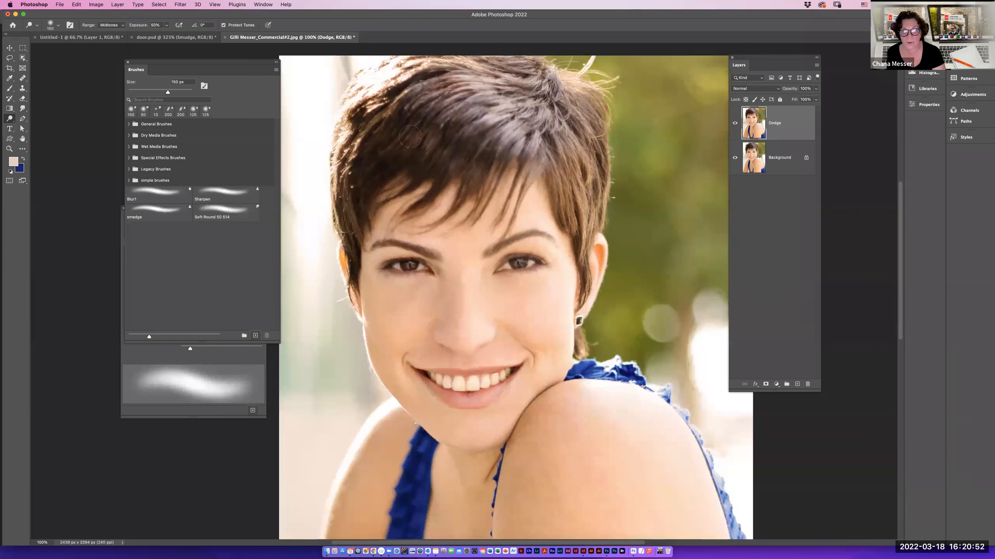
mouse_move(352, 182)
left_mouse_down()
mouse_move(353, 206)
mouse_move(372, 132)
mouse_move(441, 101)
mouse_move(556, 126)
mouse_move(576, 156)
left_mouse_up()
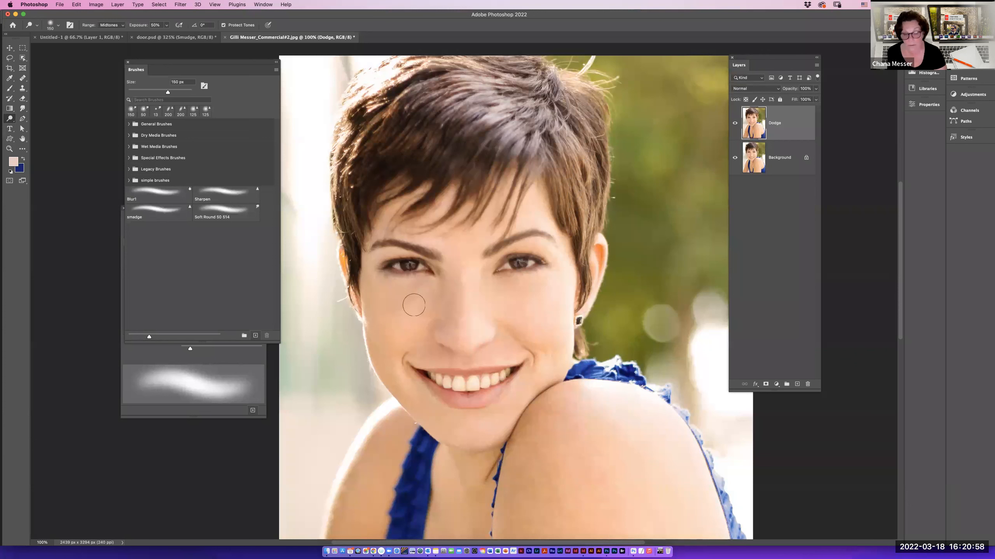
Reduce the Dodge brush to 80 px and lighten the teeth.
key("bracketleft")
key("bracketleft")
key("bracketleft")
key("bracketleft")
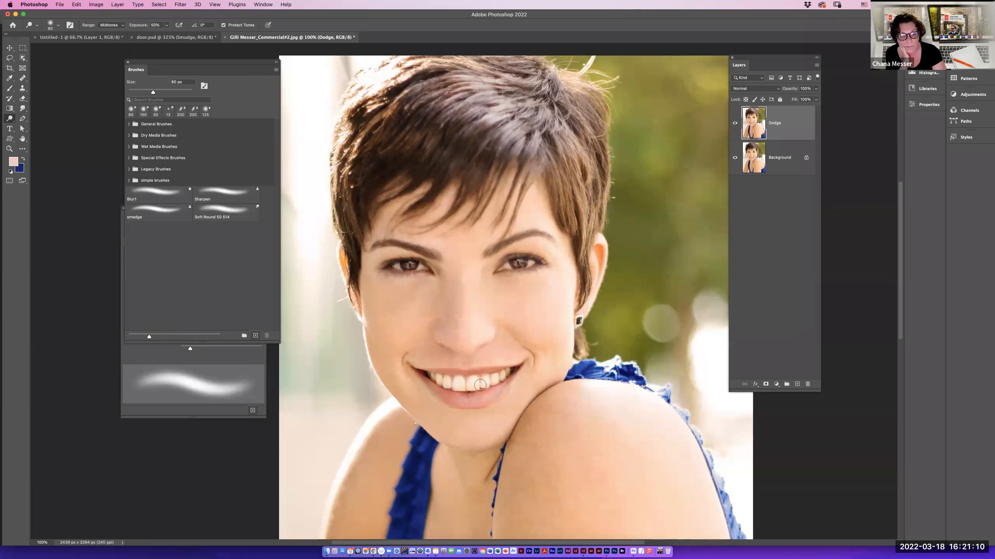
Compare the portrait with and without the Dodge layer.
left_click(735, 124)
left_click(735, 125)
left_click(735, 125)
left_click(735, 125)
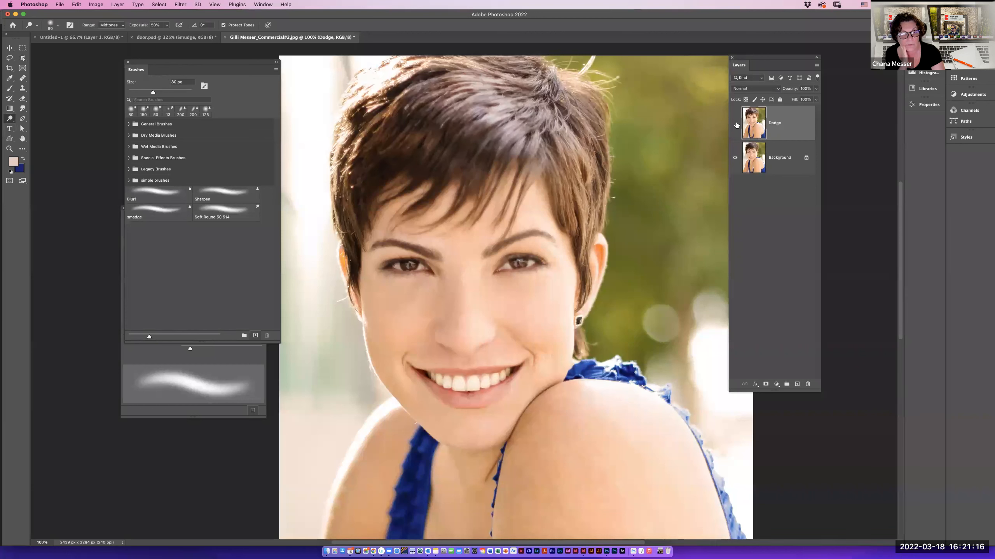
left_click(735, 125)
left_click(735, 124)
Save the current Dodge brush as a new preset that captures its size and tool settings.
left_click(255, 336)
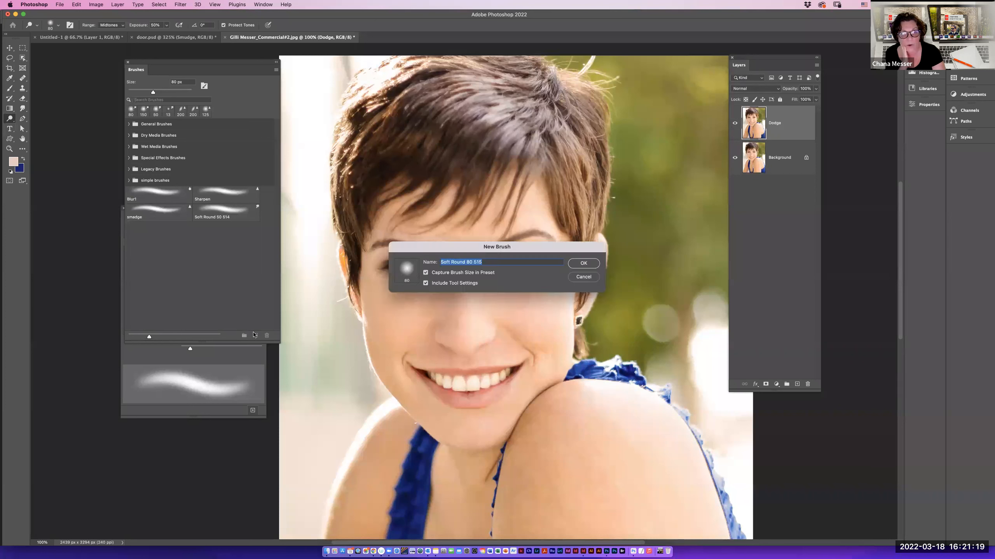
left_click(576, 264)
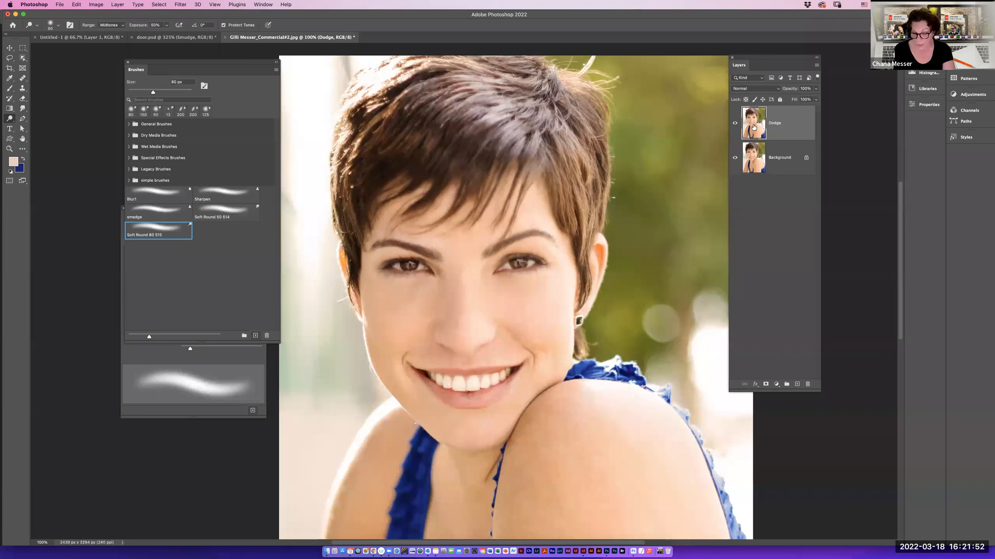
Duplicate the Dodge layer and darken the hair on the copy with a 200 px Burn brush at Midtones range.
key("super+j")
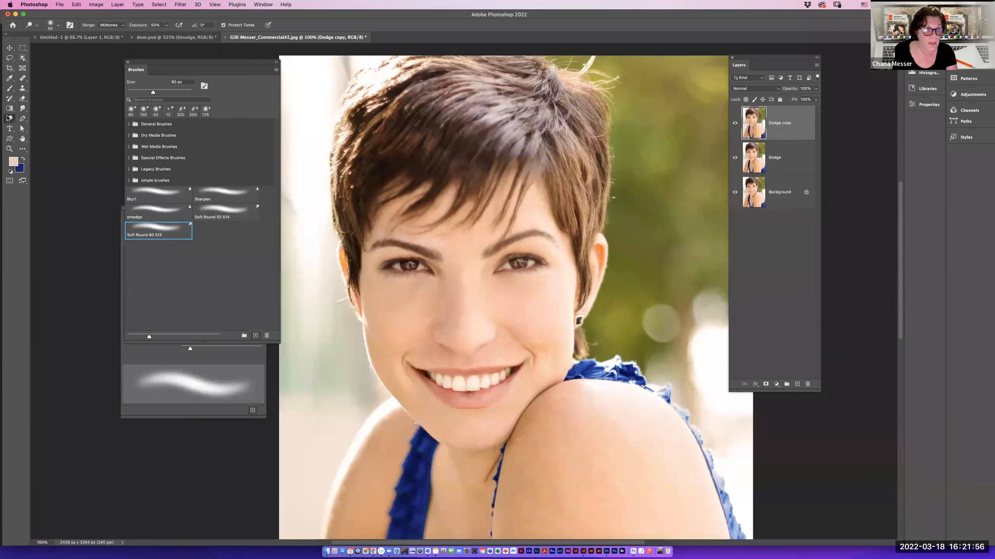
left_click(7, 118)
left_click(40, 127)
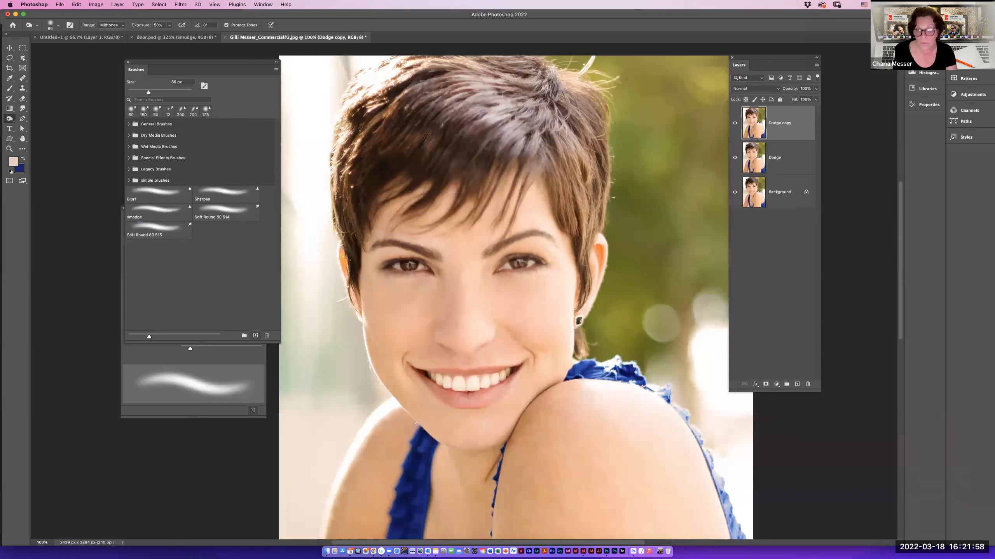
key("bracketright")
key("bracketright")
key("bracketright")
key("bracketright")
key("bracketright")
key("bracketright")
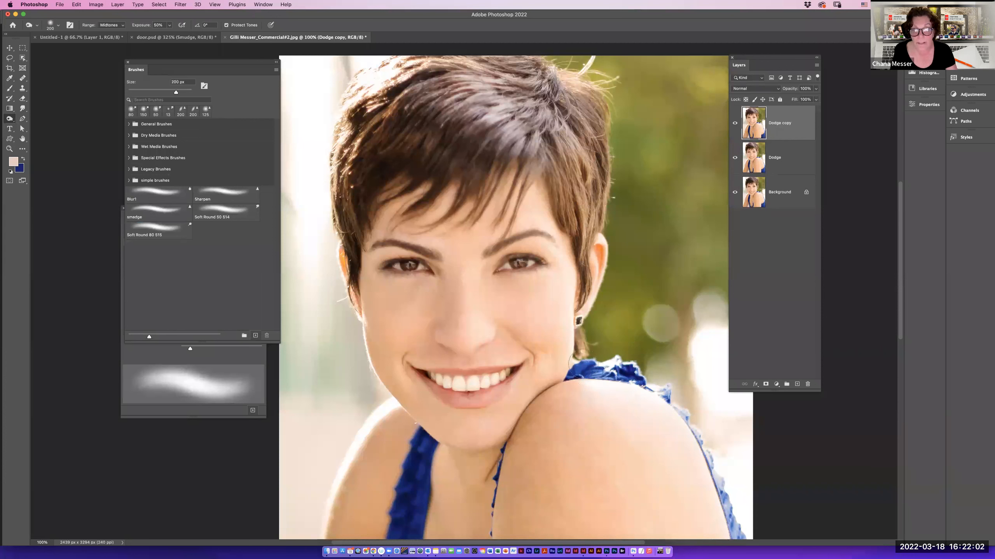
left_click_drag(581, 212, 485, 194)
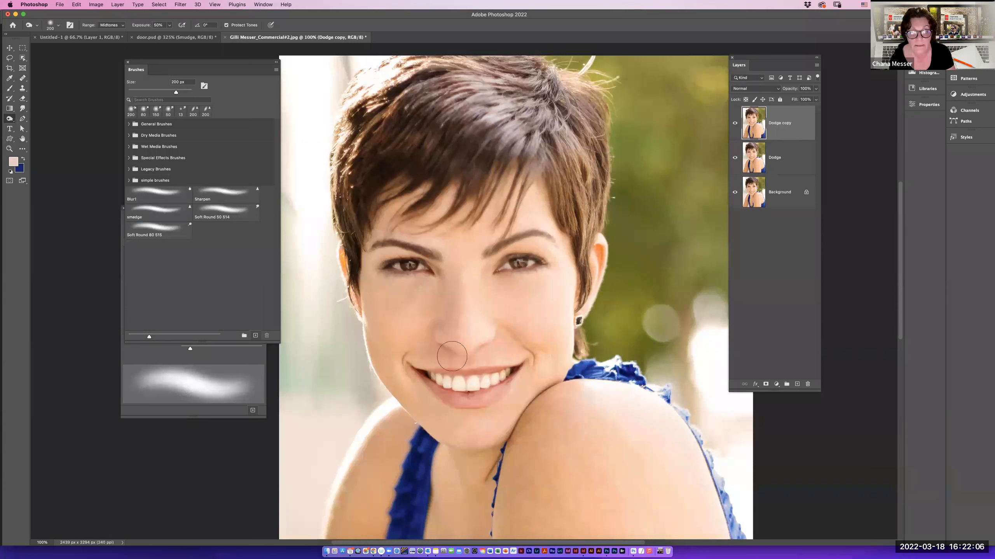
Darken the lower lip with the Burn tool, reducing the brush to 80 px.
key("bracketleft")
key("bracketleft")
key("bracketleft")
key("bracketleft")
key("bracketleft")
key("bracketleft")
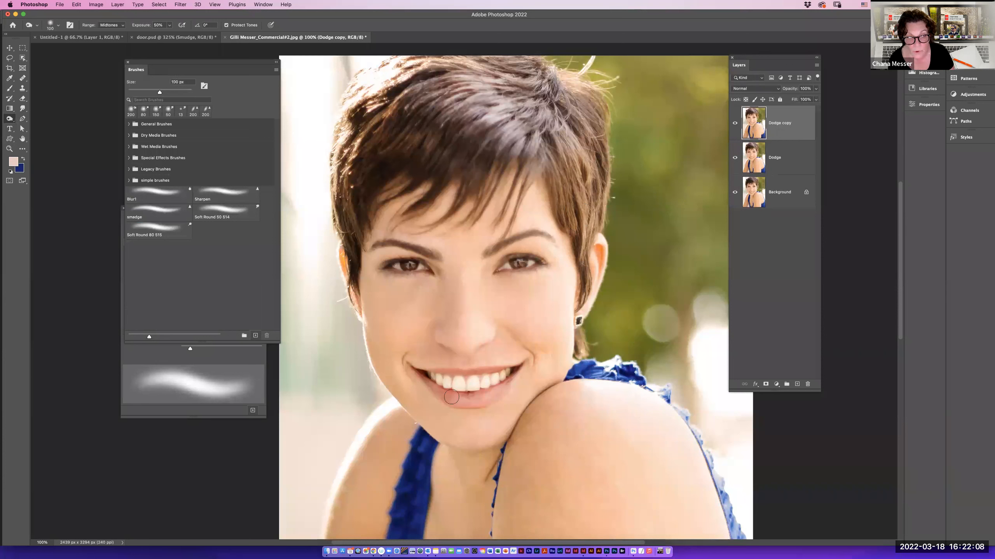
mouse_move(447, 396)
left_mouse_down()
mouse_move(497, 388)
mouse_move(449, 398)
mouse_move(429, 387)
left_mouse_up()
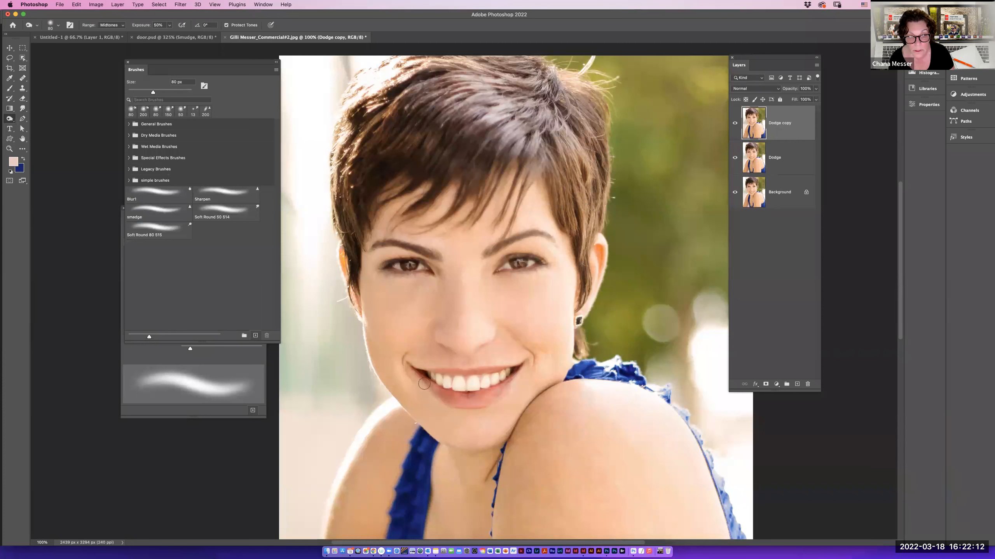
Set the Burn tool to 25% exposure and Highlights range and darken the lower lip and a short streak on the shoulder.
left_click(169, 25)
left_click_drag(170, 34, 160, 34)
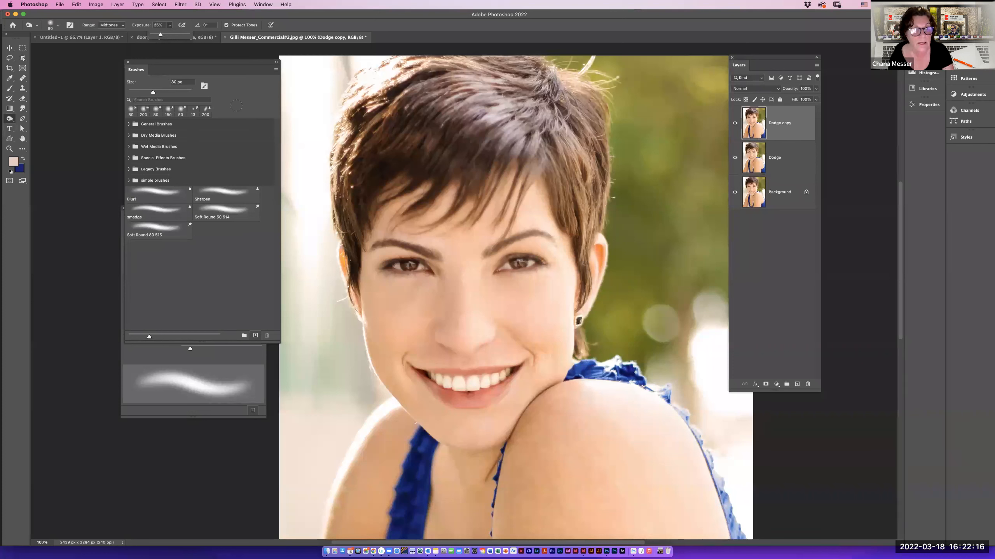
left_click(128, 26)
left_click(122, 25)
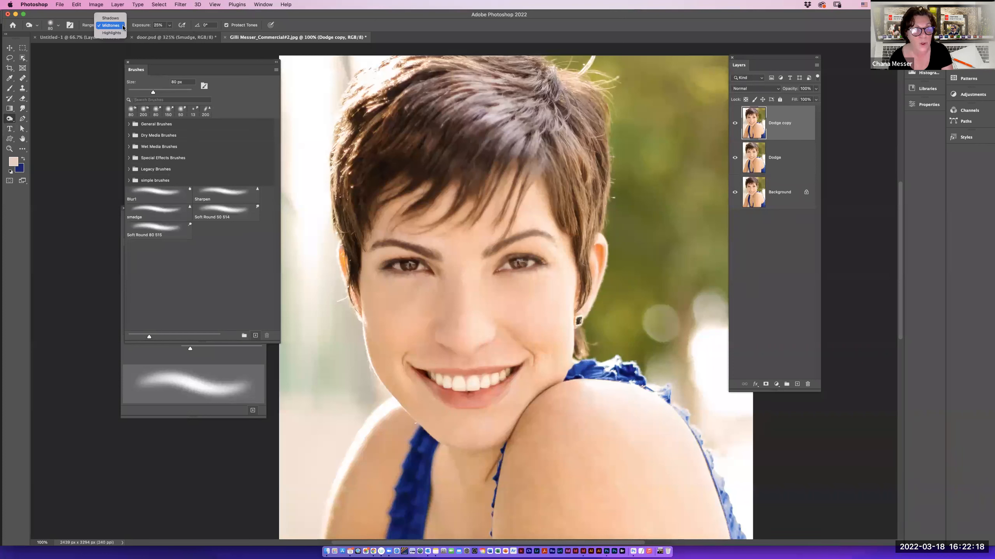
left_click(111, 33)
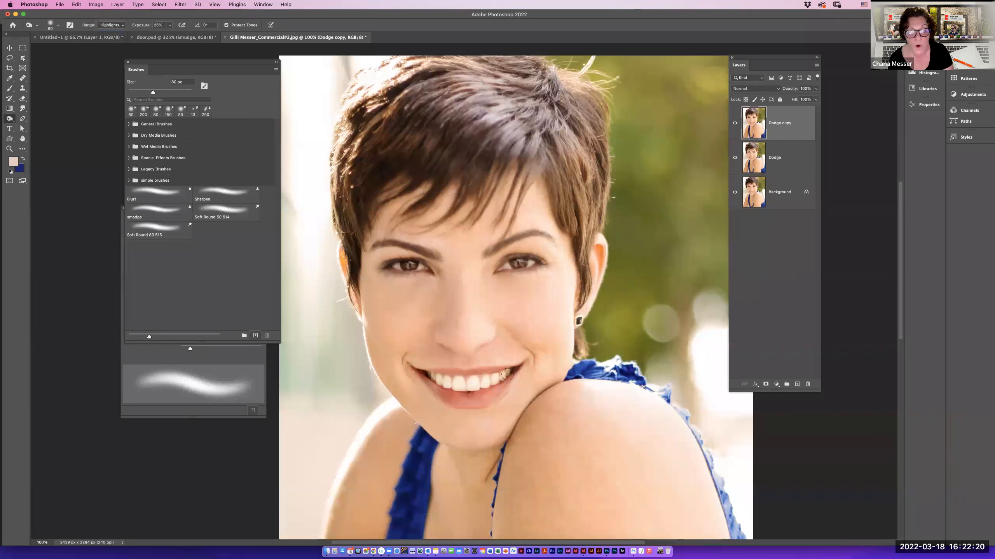
mouse_move(460, 400)
left_mouse_down()
mouse_move(497, 390)
mouse_move(456, 399)
mouse_move(424, 381)
mouse_move(488, 380)
left_mouse_up()
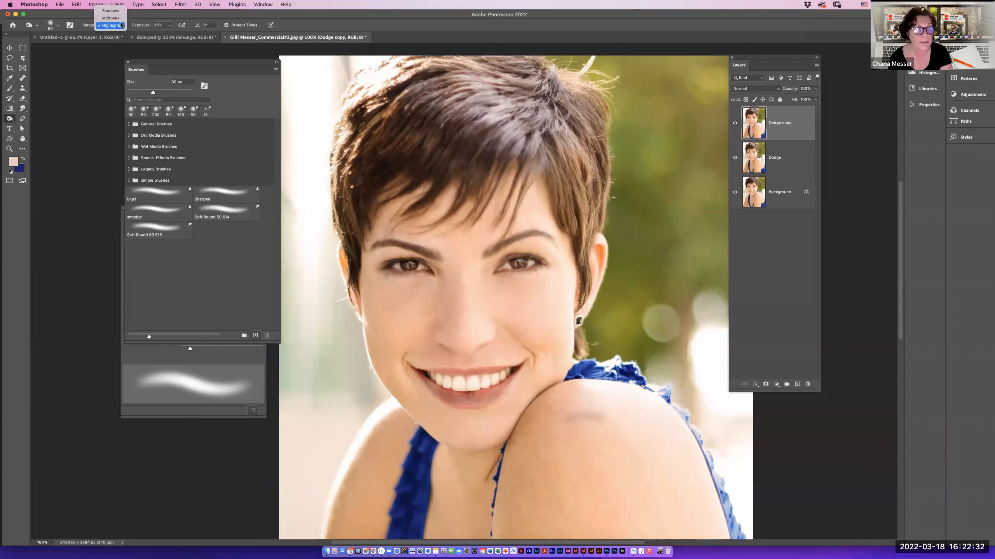
Burn across the front shoulder using the Shadows range and a 300 px brush.
left_click(117, 13)
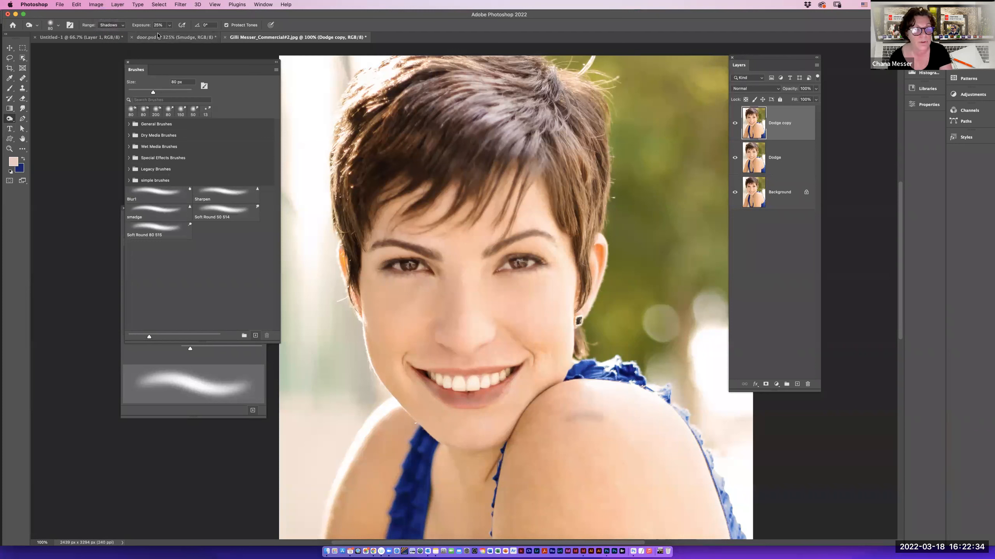
key("bracketright")
key("bracketright")
key("bracketright")
key("bracketright")
key("bracketright")
key("bracketright")
key("bracketright")
key("bracketright")
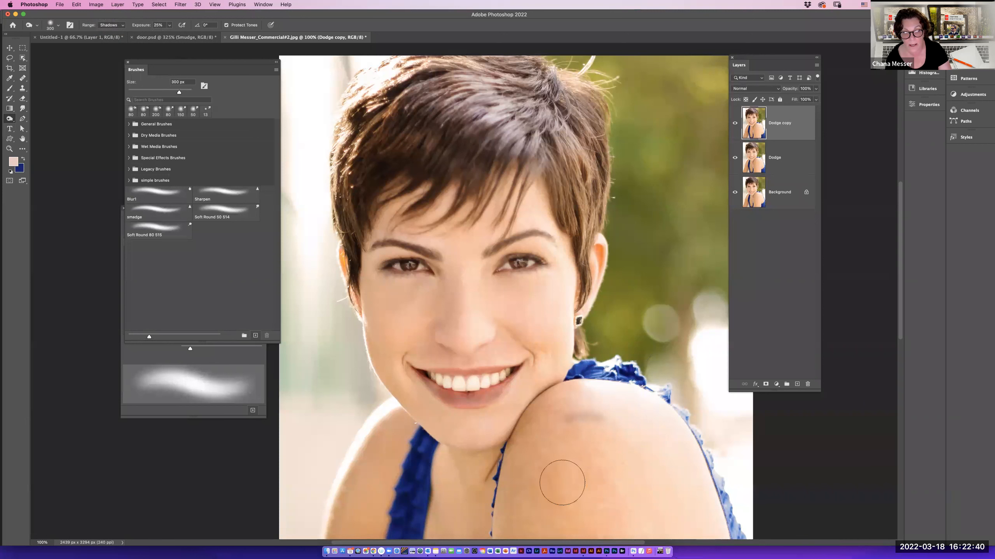
mouse_move(659, 445)
left_mouse_down()
mouse_move(698, 505)
mouse_move(555, 529)
mouse_move(546, 465)
left_mouse_up()
Compare the portrait with and without the burned Dodge copy layer.
left_click(735, 123)
left_click(735, 124)
left_click(735, 124)
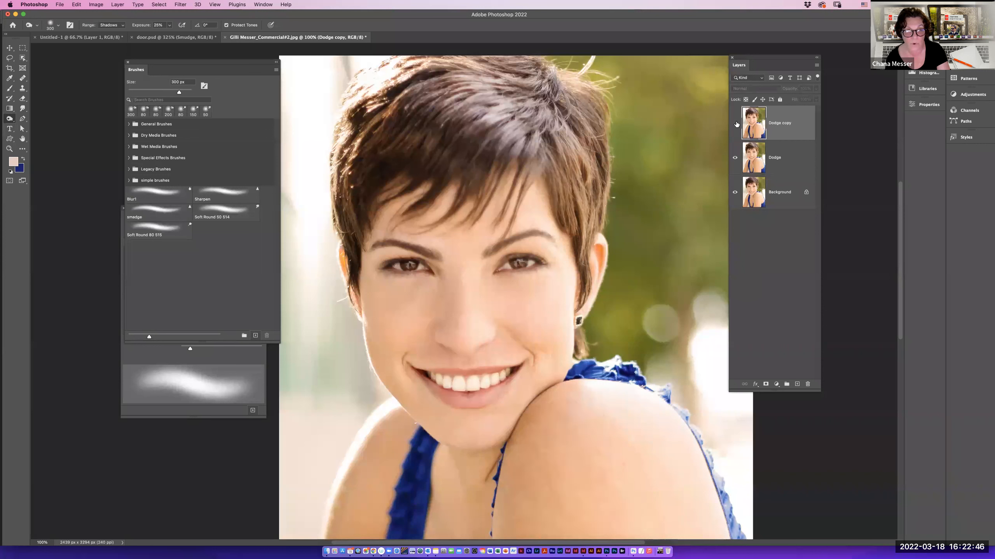
left_click(735, 124)
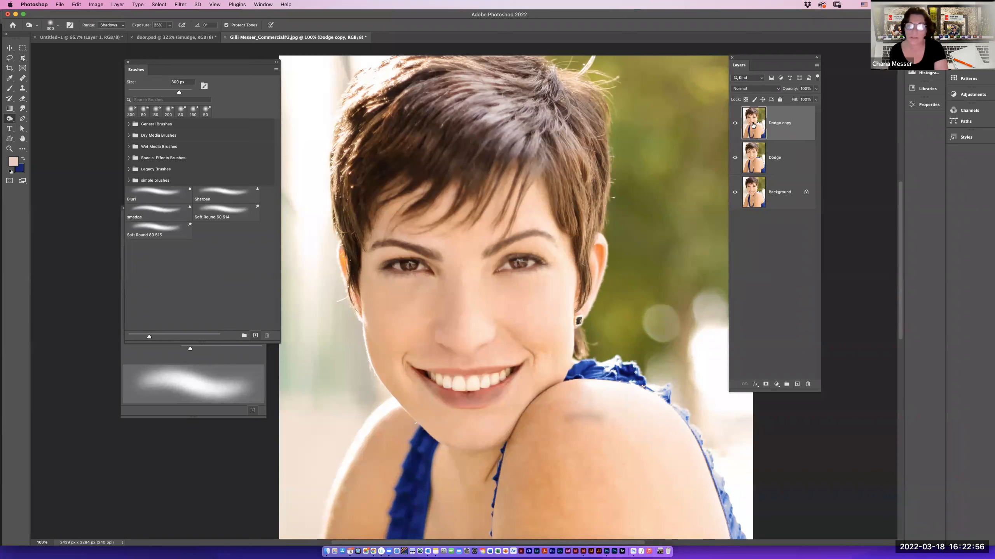
left_click(9, 119)
left_click(43, 133)
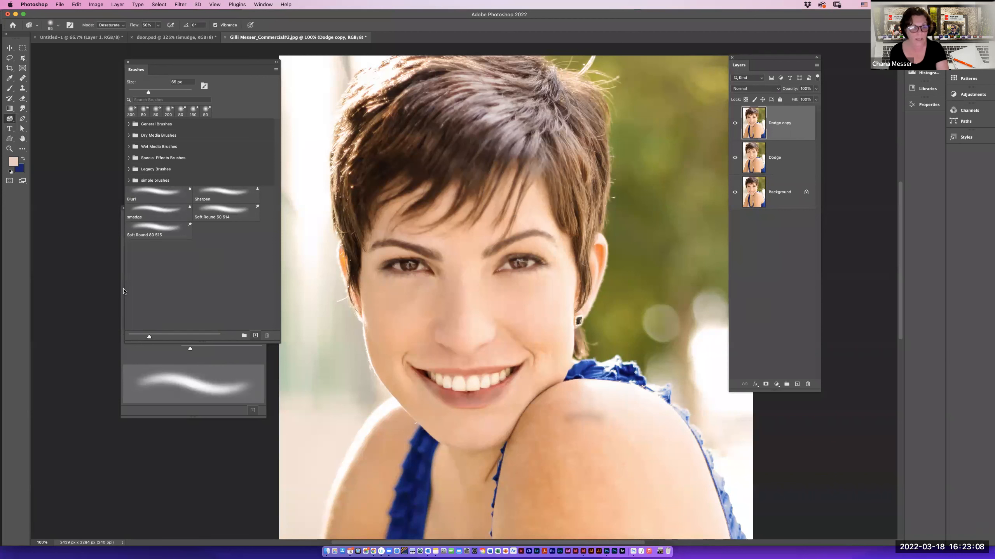
left_click(8, 123)
left_click(39, 118)
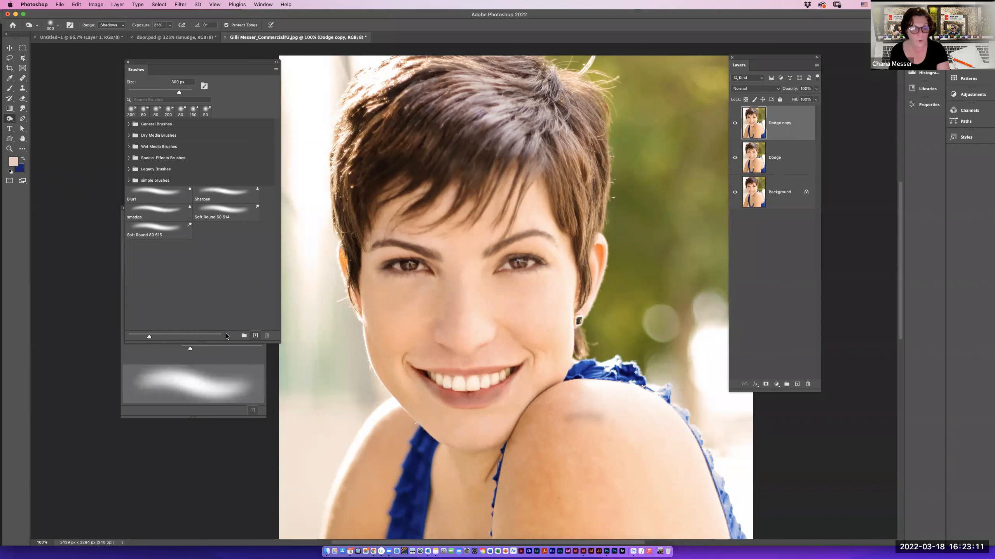
Save the current Burn tool settings as a new brush preset under the suggested name.
left_click(255, 336)
left_click(582, 264)
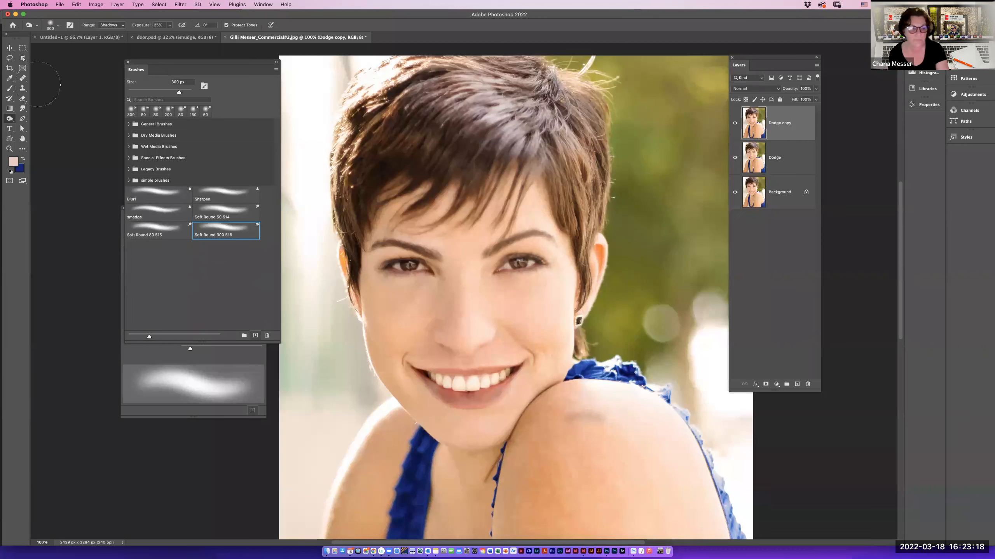
Saturate the cheeks and nose with the Sponge tool in Saturate mode, using a 150 px brush at 50% flow.
left_click_drag(10, 118, 28, 132)
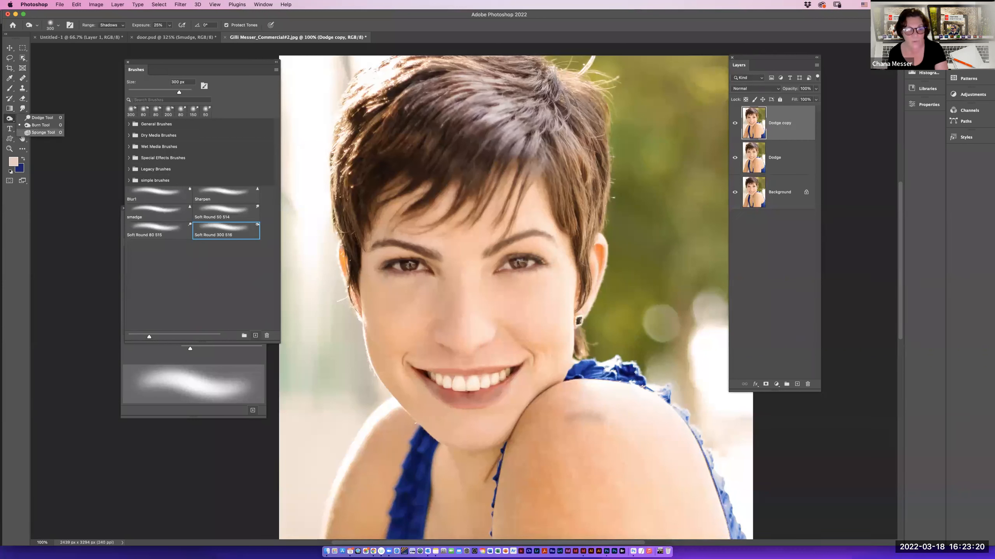
left_click(29, 132)
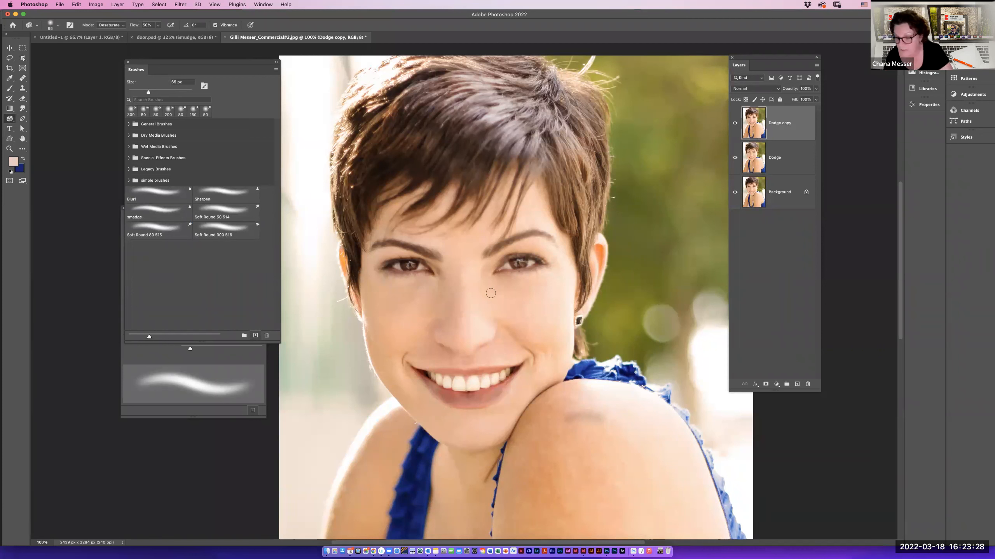
key("bracketright")
key("bracketright")
key("bracketright")
key("bracketright")
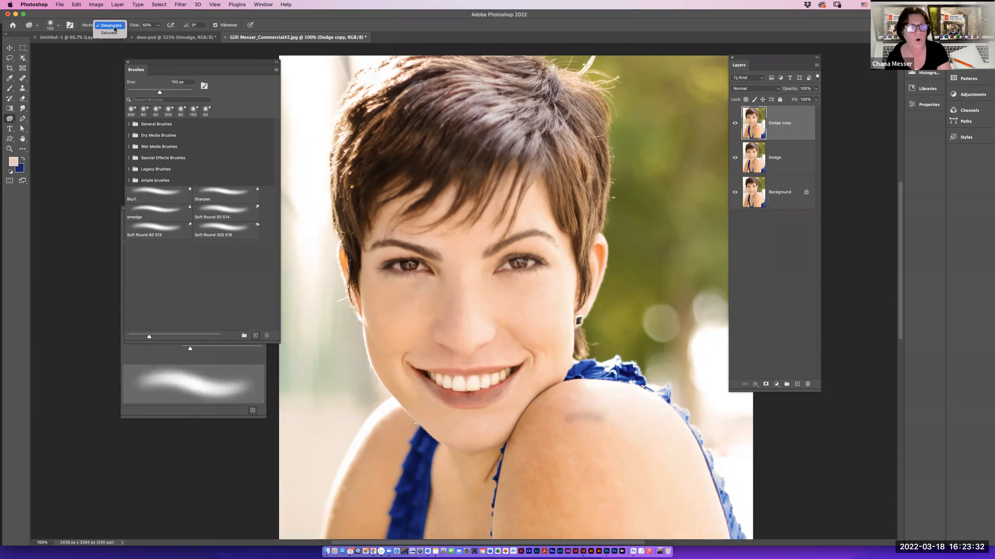
left_click(111, 26)
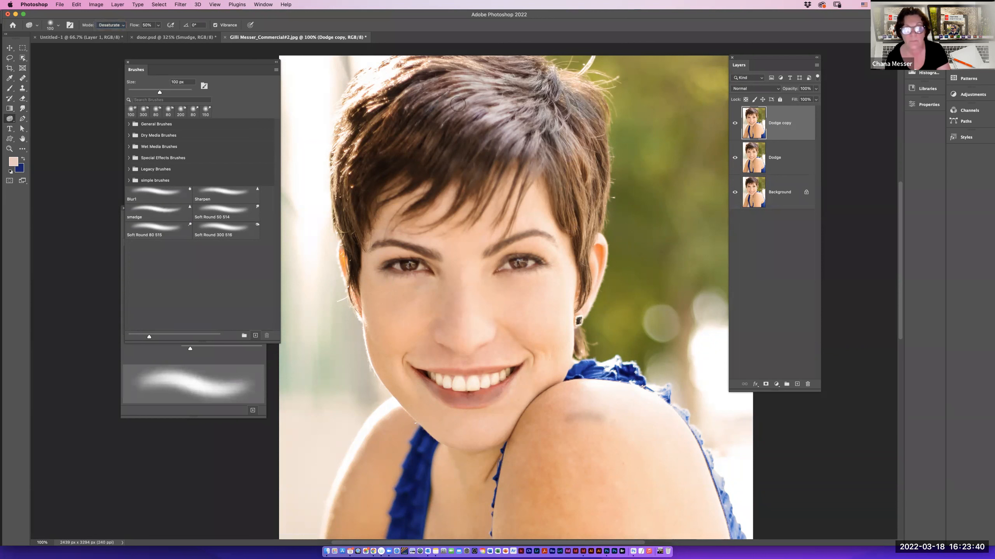
key("bracketright")
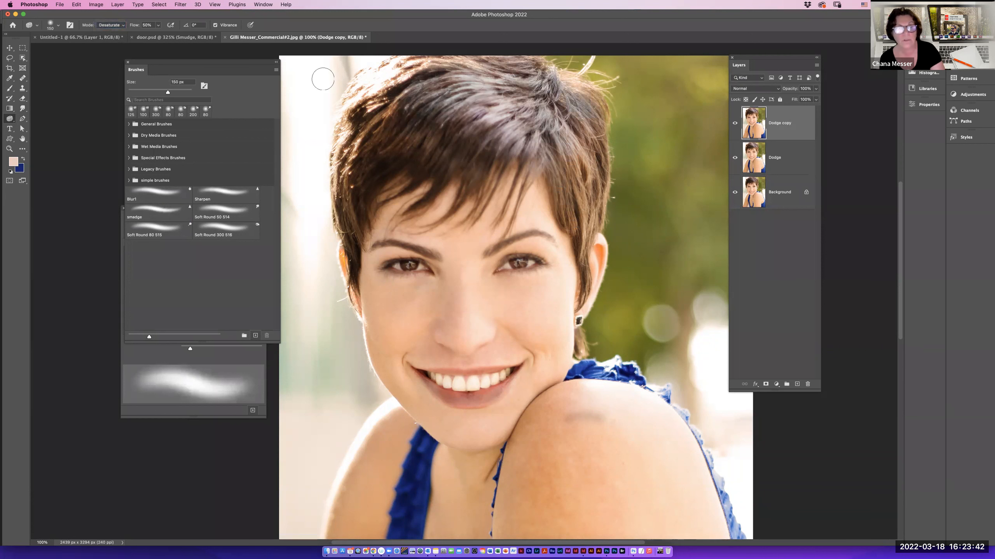
left_click(113, 24)
key("Return")
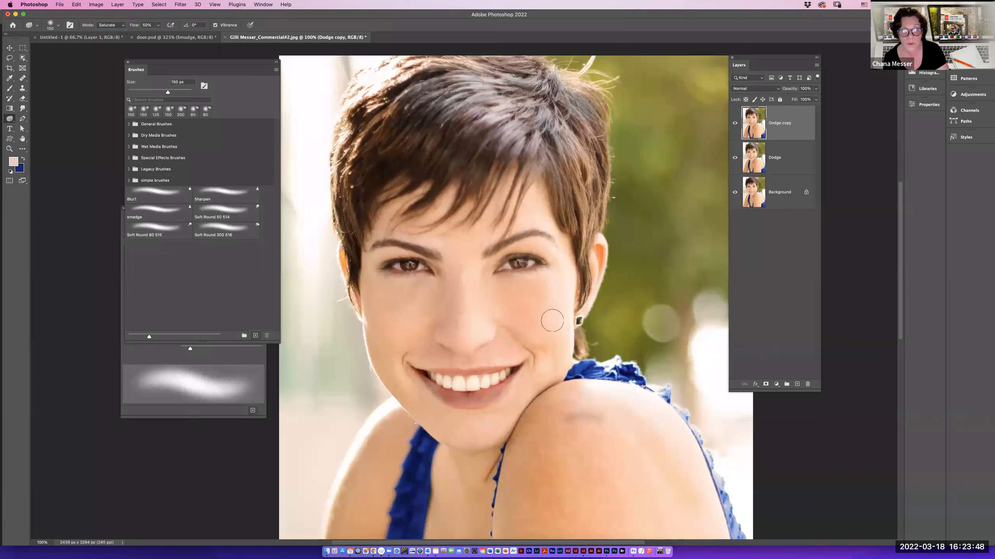
mouse_move(483, 307)
left_mouse_down()
mouse_move(456, 310)
mouse_move(463, 255)
mouse_move(457, 296)
mouse_move(454, 288)
mouse_move(375, 294)
mouse_move(449, 316)
mouse_move(414, 339)
mouse_move(420, 314)
mouse_move(388, 325)
mouse_move(429, 293)
mouse_move(481, 318)
left_mouse_up()
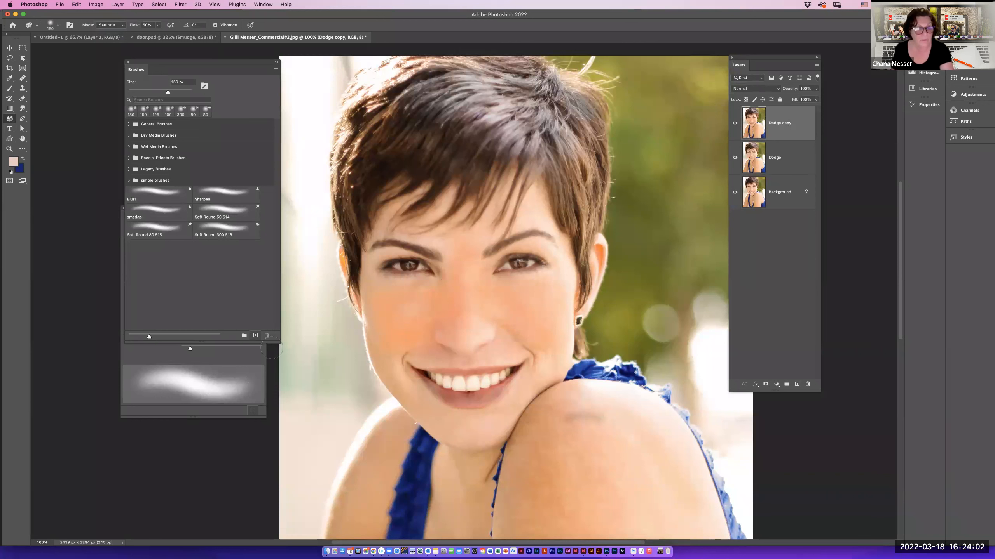
Save the Sponge tool as a new brush preset, including its brush size and tool settings.
left_click(256, 336)
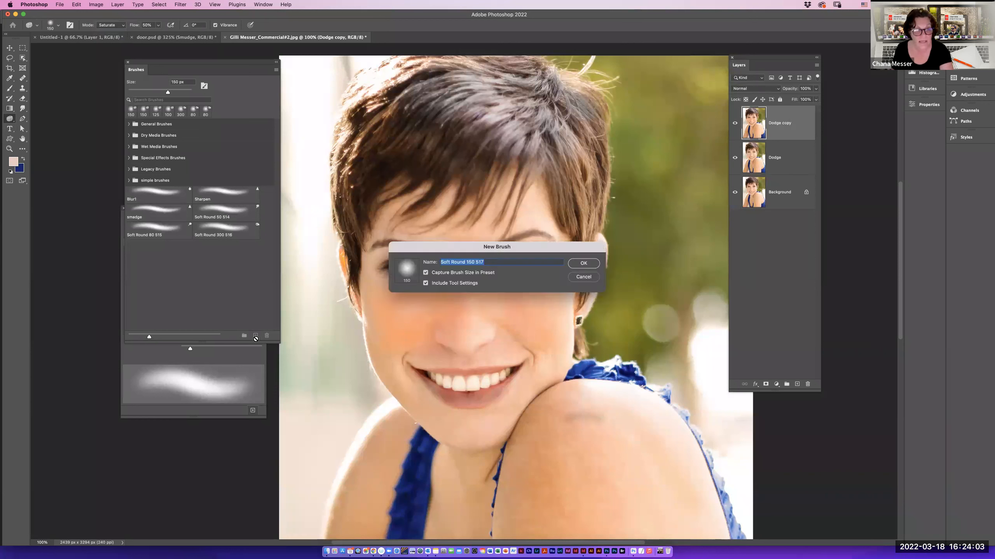
left_click(584, 260)
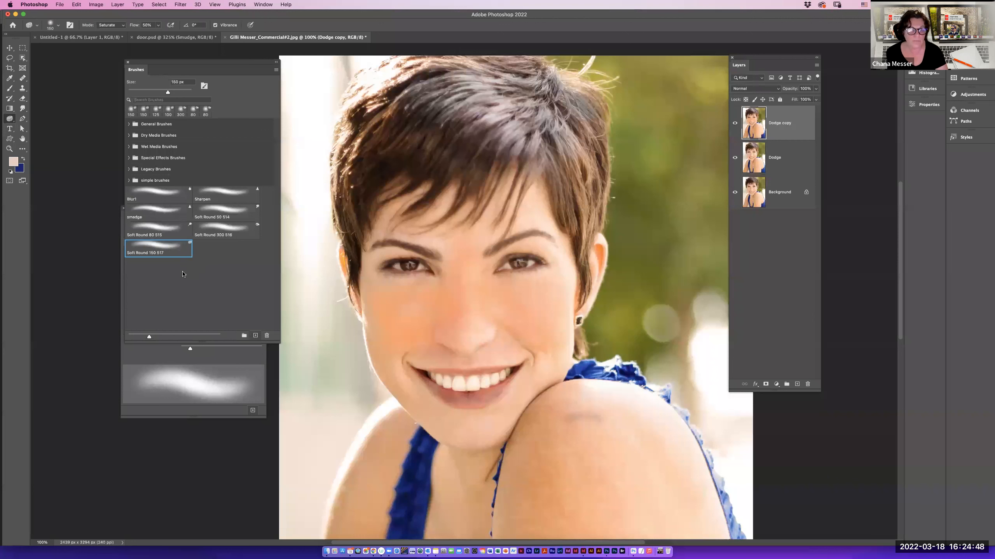
Open Adobe's online brush collection in the browser and download the Spring 2021 Brushes set.
left_click(277, 69)
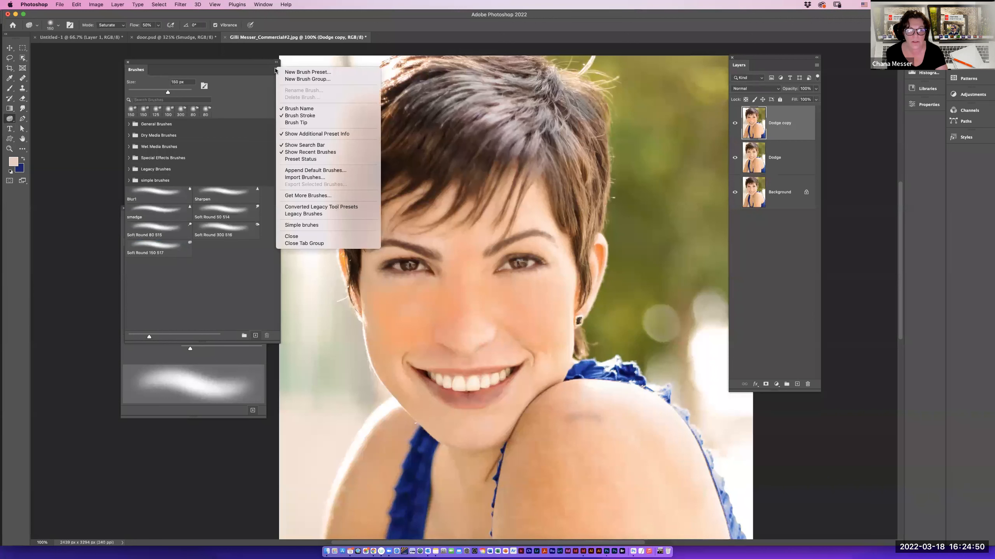
left_click(294, 196)
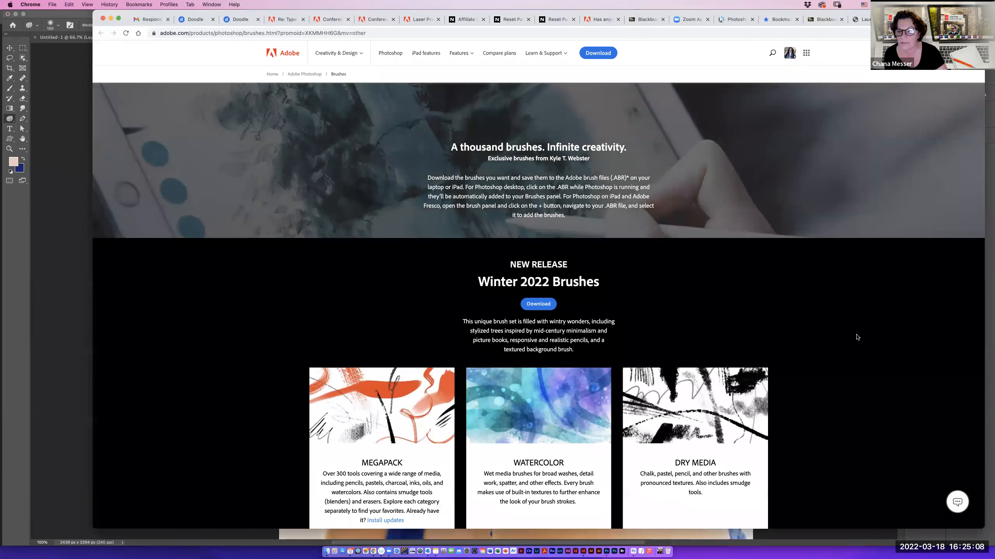
scroll(858, 337, "down", 2)
scroll(858, 337, "down", 5)
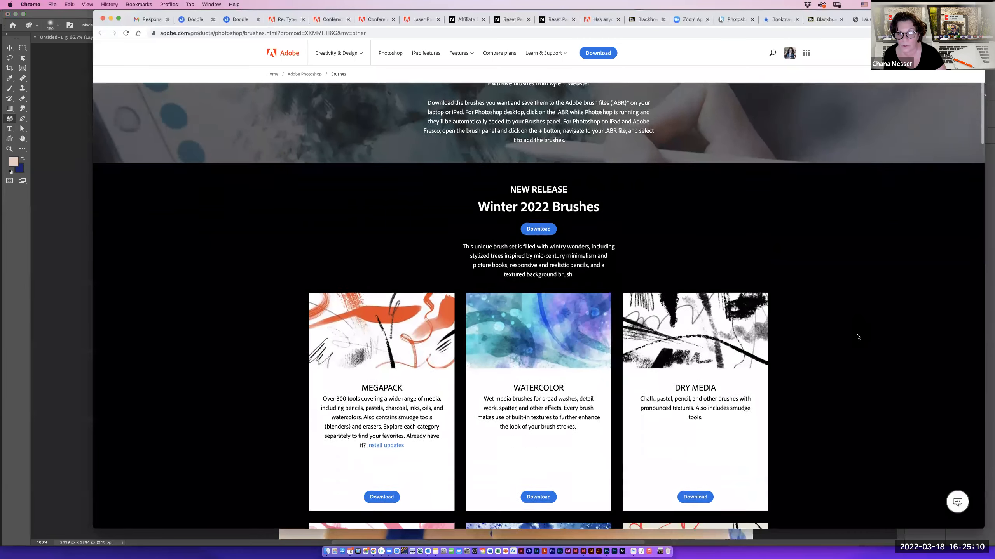
scroll(858, 338, "down", 5)
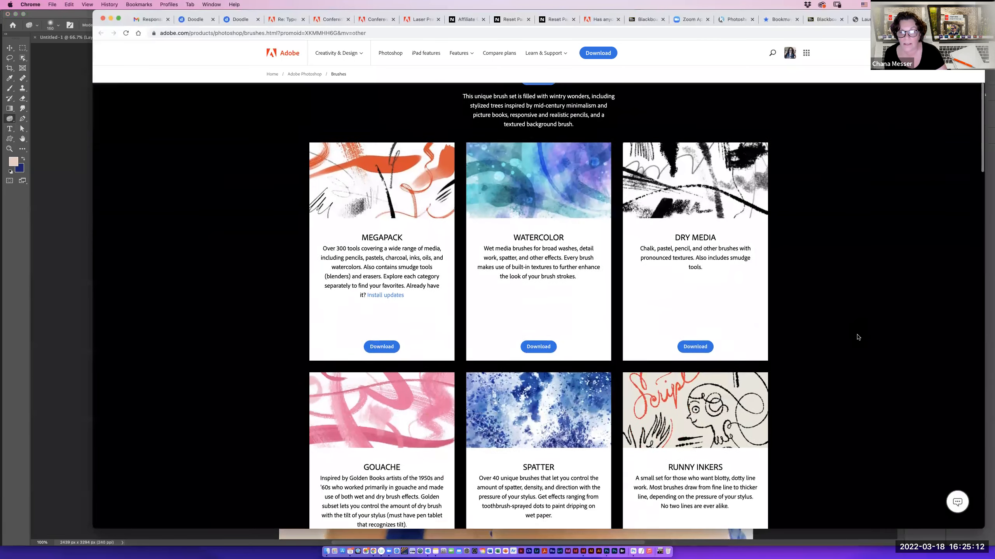
scroll(857, 338, "down", 20)
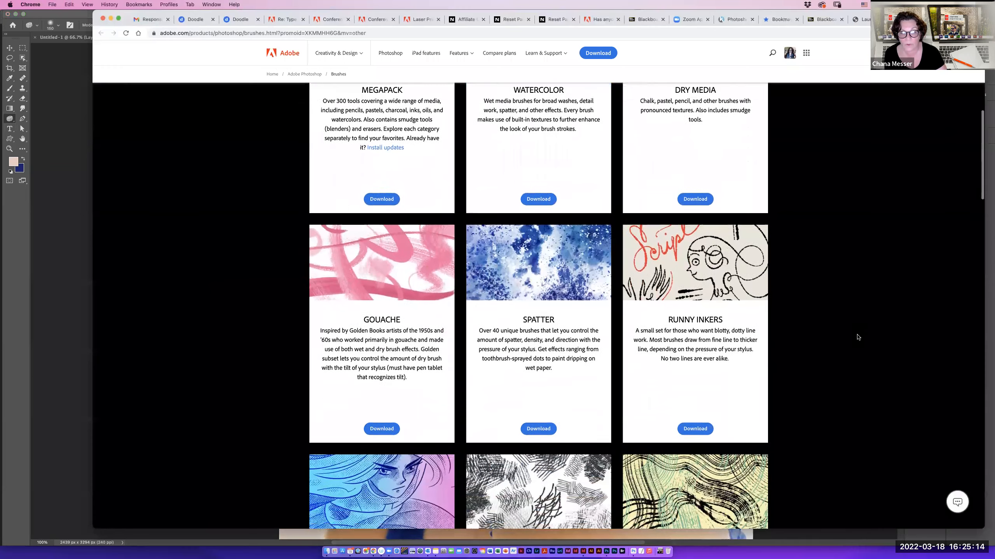
scroll(857, 338, "down", 20)
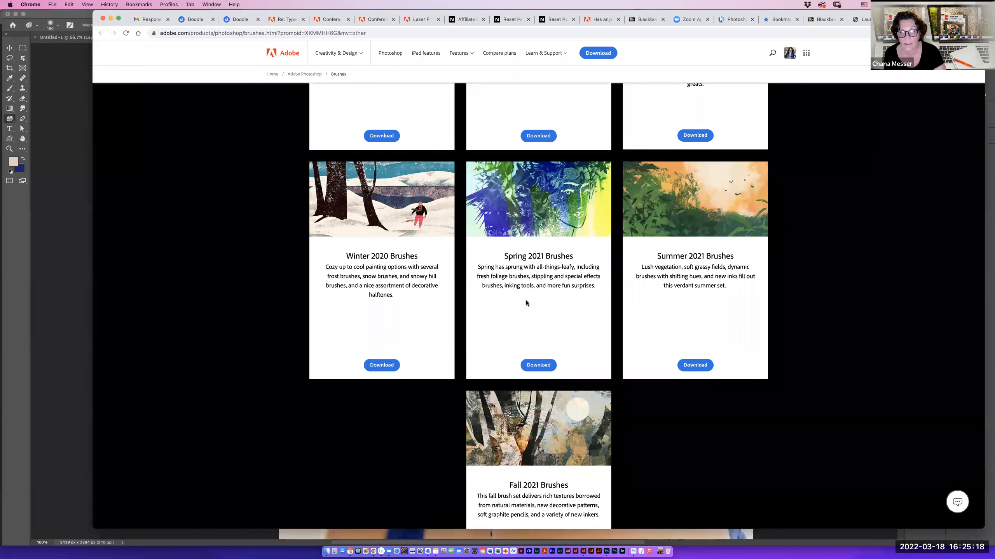
left_click(538, 367)
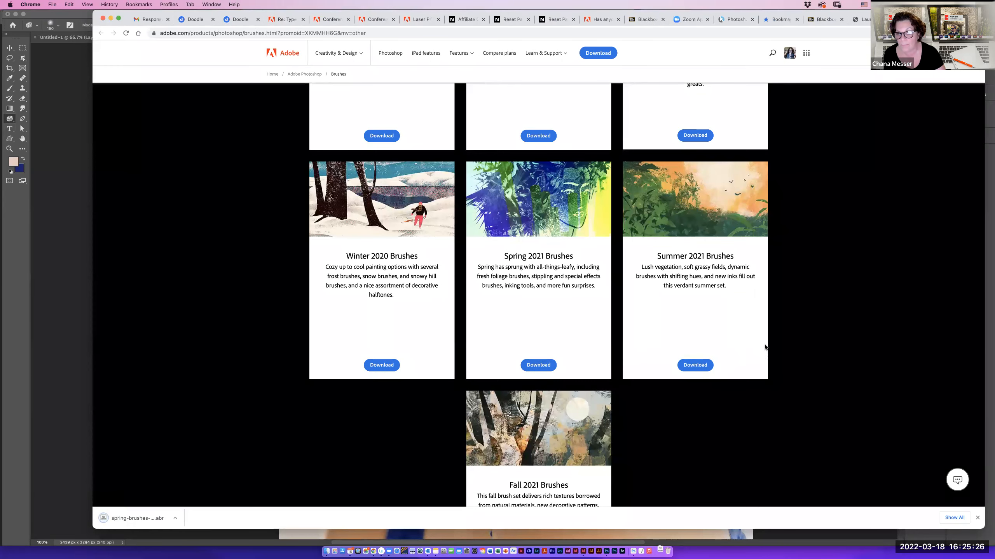
Download the Watercolor brush set from the same Adobe brushes page.
scroll(767, 341, "up", 4)
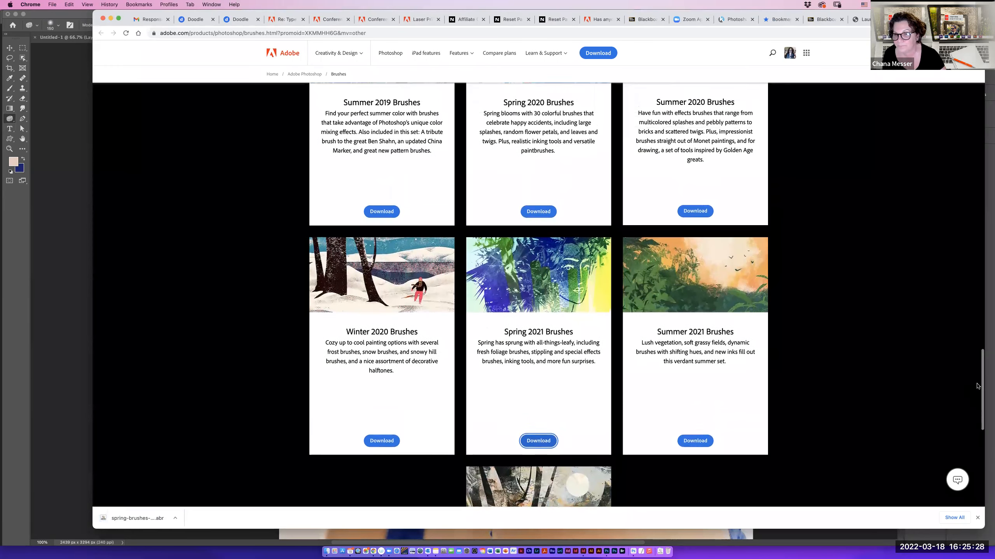
scroll(977, 386, "up", 15)
scroll(823, 148, "up", 12)
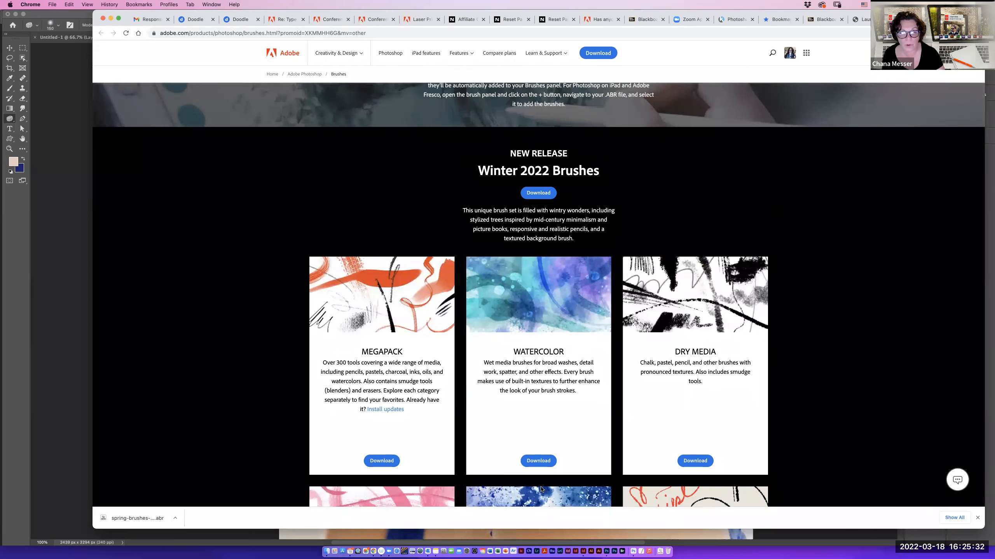
left_click(536, 461)
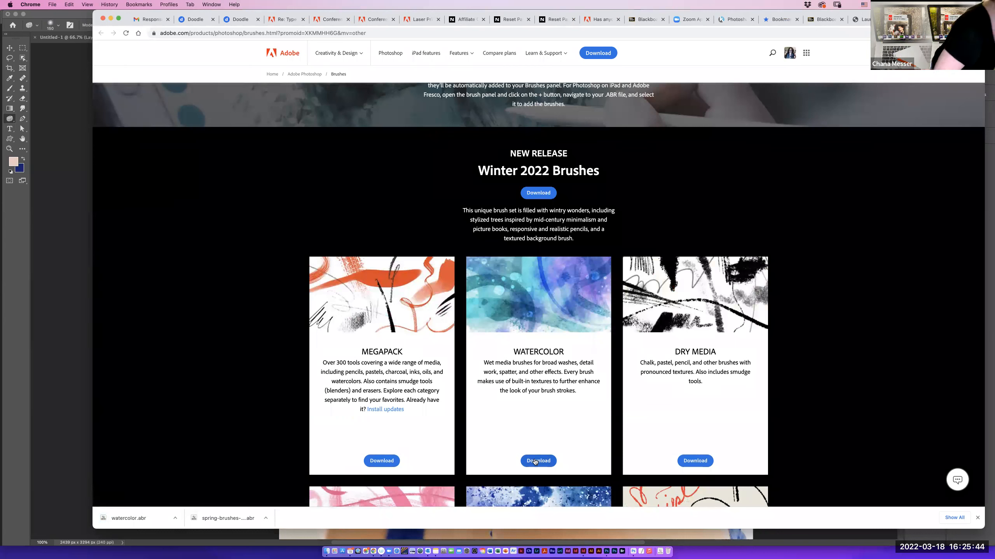
Switch back to Photoshop and import spring-brushes-2021.abr from the Downloads folder.
left_click(467, 533)
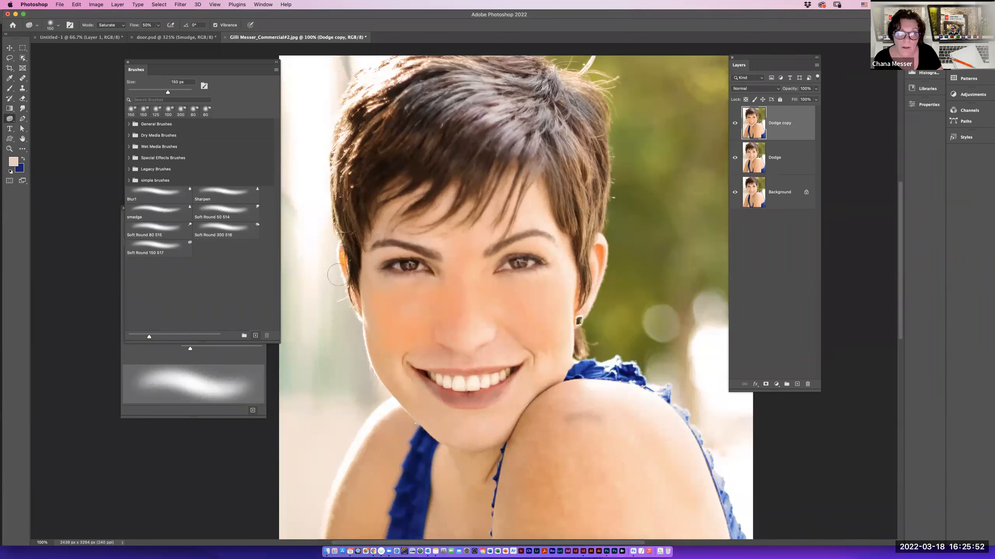
left_click(276, 69)
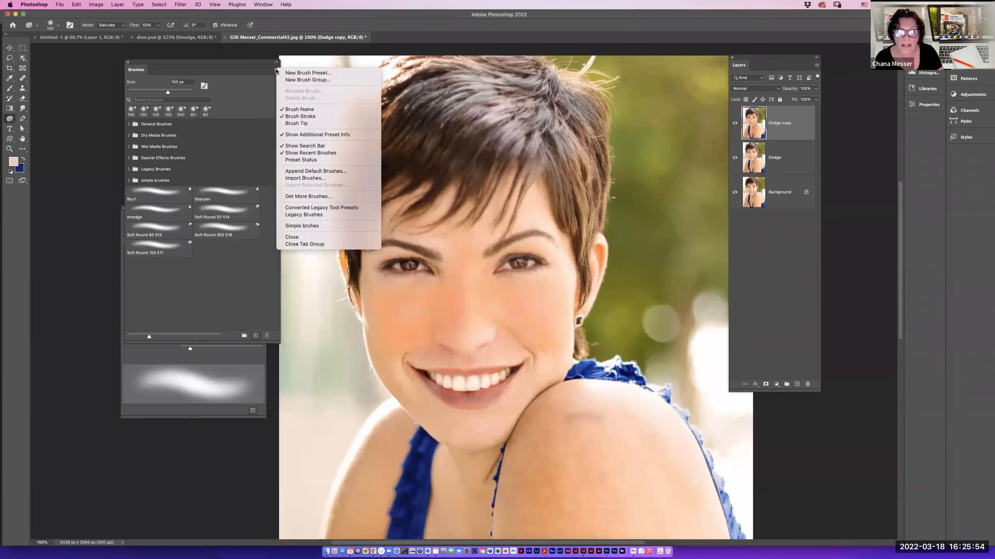
left_click(299, 223)
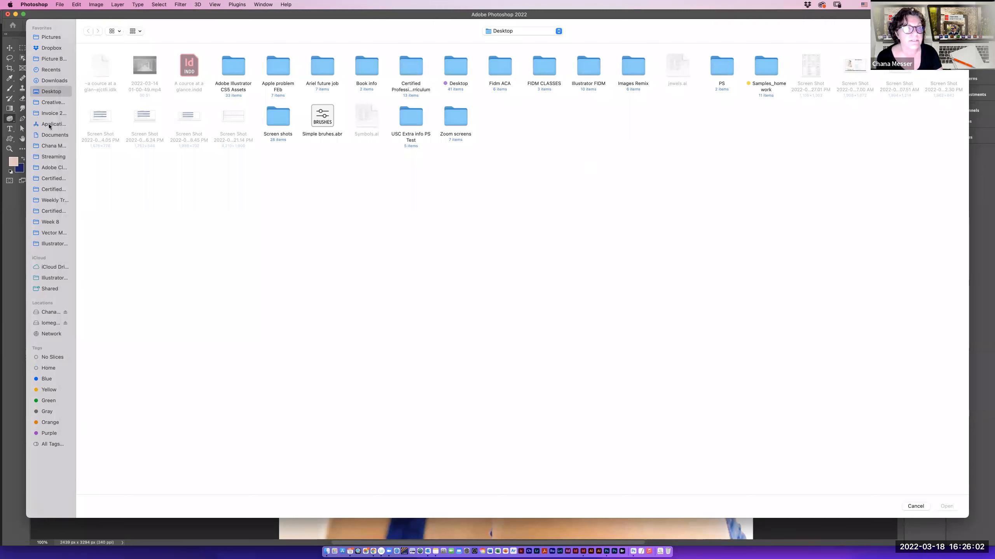
left_click(50, 81)
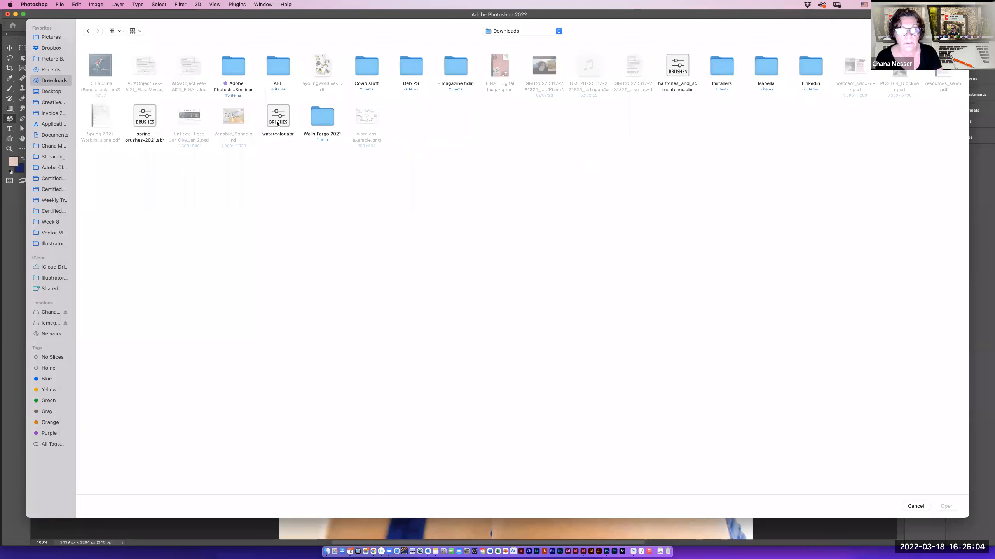
left_click(137, 126)
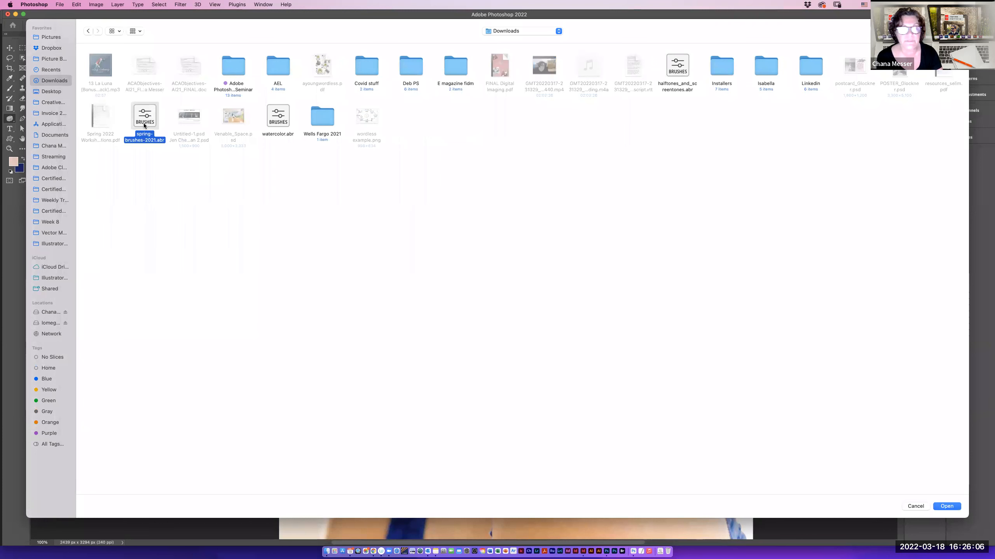
left_click(946, 507)
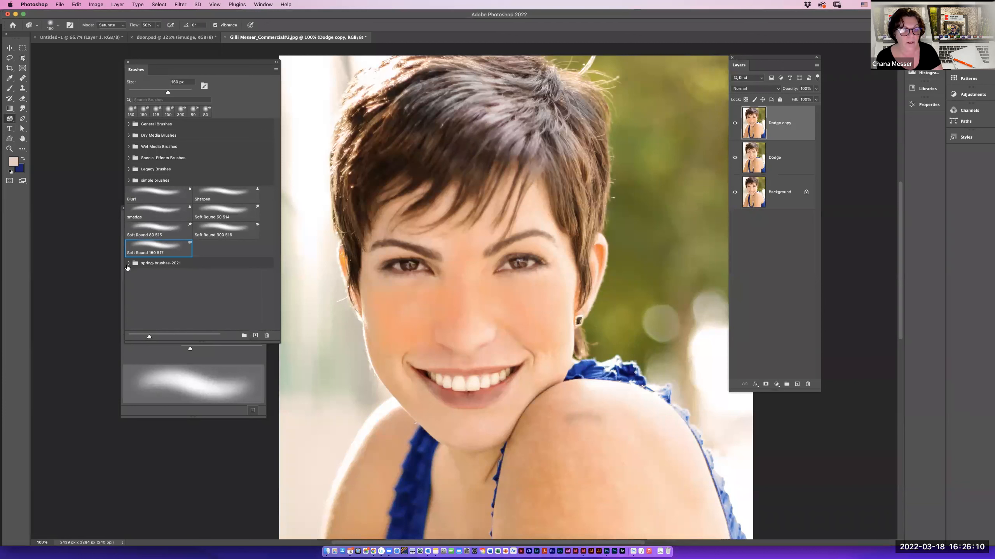
Expand the spring-brushes-2021 group, enlarge the brush list, and choose the Underbrush brush.
left_click(128, 263)
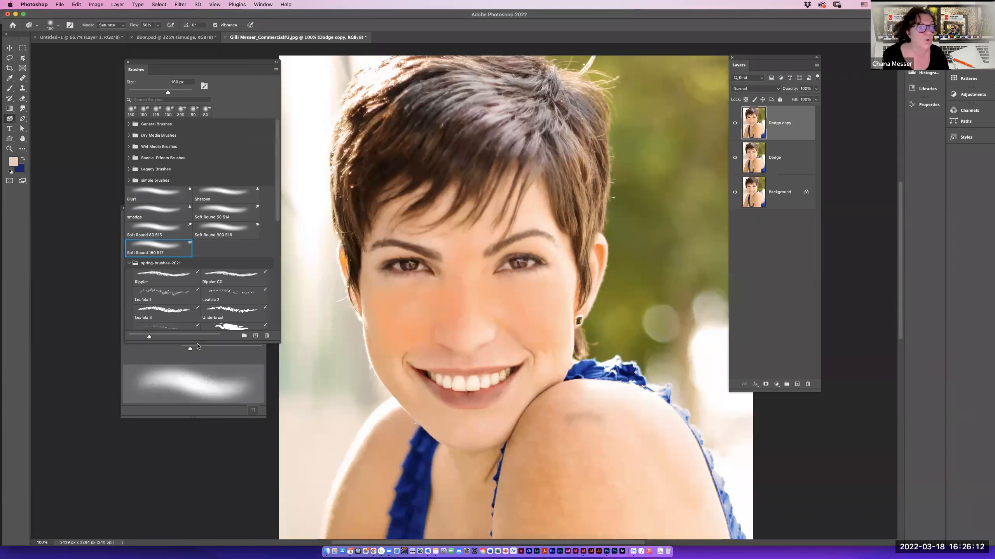
left_click_drag(232, 341, 235, 543)
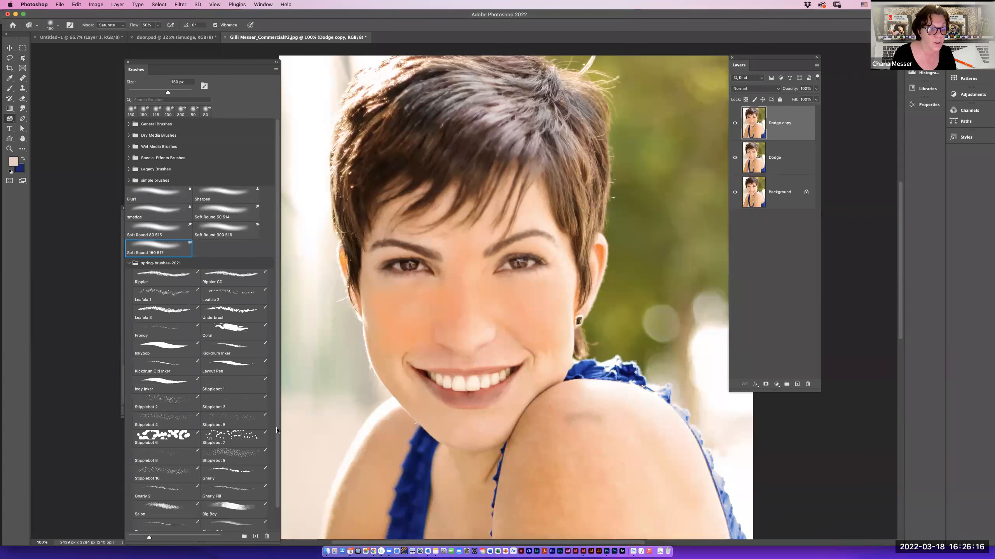
scroll(276, 431, "down", 2)
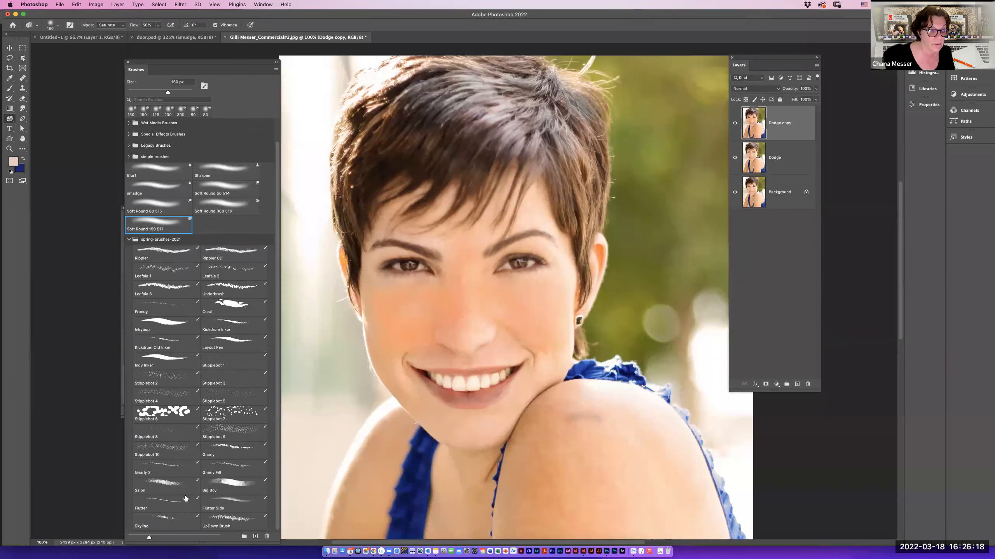
left_click(226, 519)
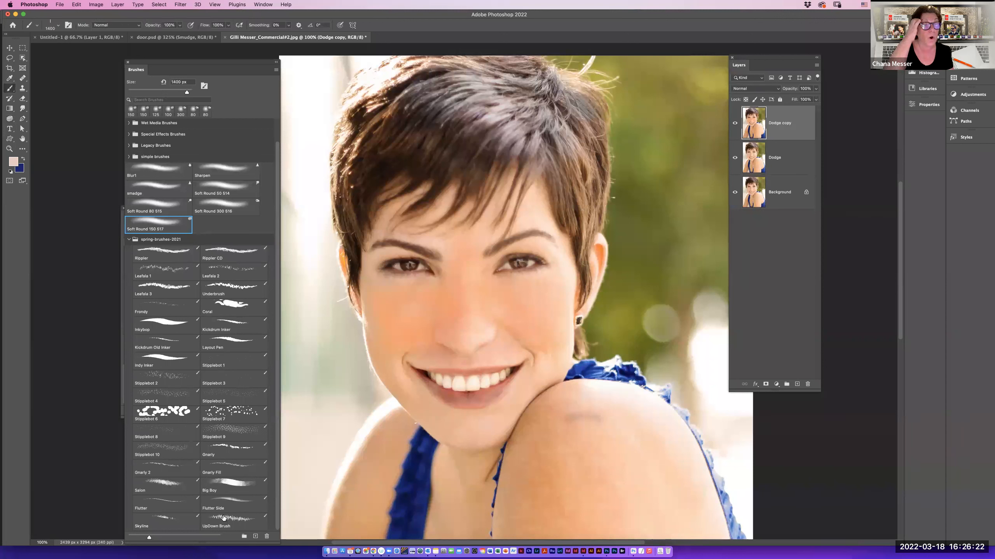
left_click(240, 290)
Add a new layer, hide all the others, and paint a wide patch of foliage across the upper canvas with the Underbrush brush.
left_click(797, 384)
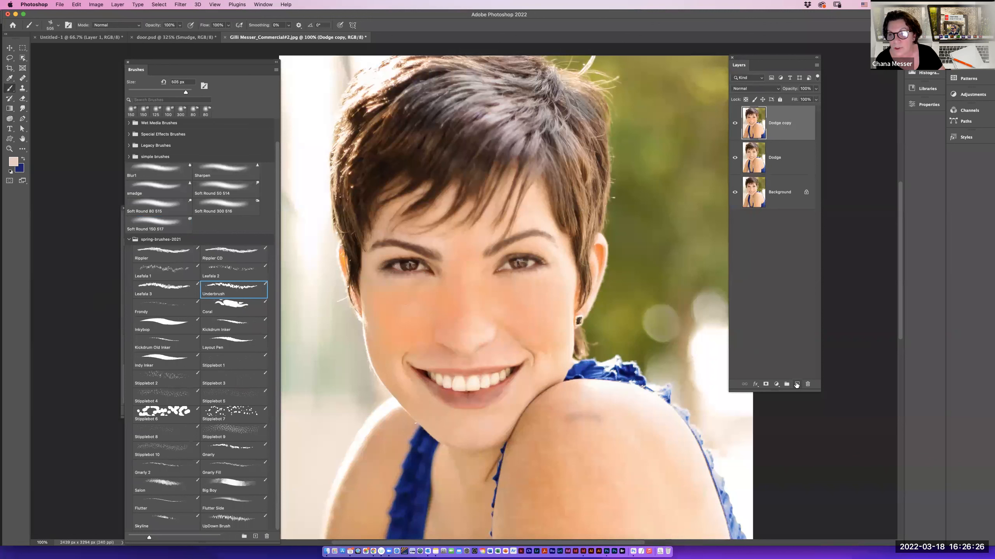
left_click(735, 159)
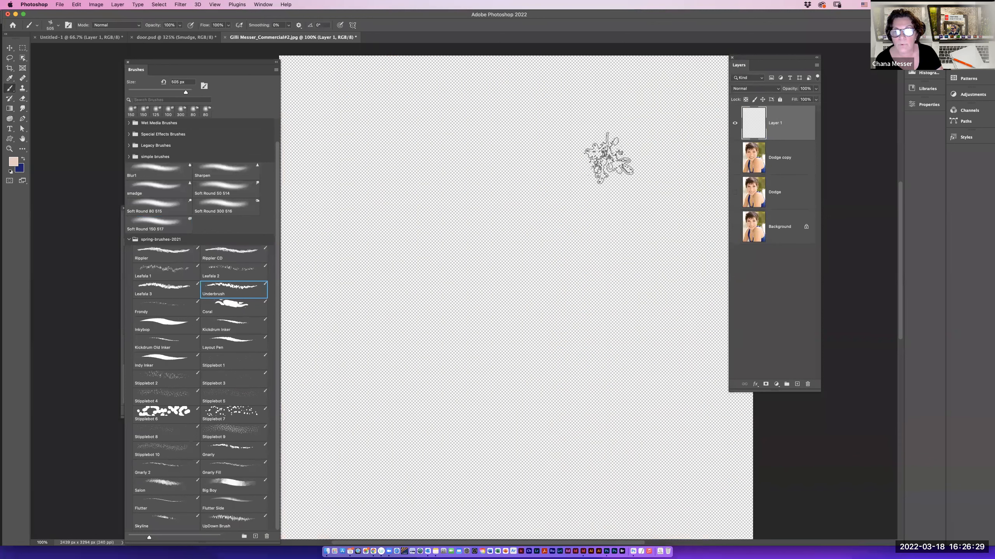
mouse_move(604, 160)
left_mouse_down()
mouse_move(649, 167)
mouse_move(555, 192)
mouse_move(563, 161)
mouse_move(518, 123)
mouse_move(475, 181)
mouse_move(527, 187)
mouse_move(512, 199)
mouse_move(455, 199)
mouse_move(440, 120)
mouse_move(526, 142)
mouse_move(611, 122)
mouse_move(671, 123)
mouse_move(700, 166)
mouse_move(669, 175)
mouse_move(632, 221)
mouse_move(594, 212)
mouse_move(521, 249)
mouse_move(433, 171)
left_mouse_up()
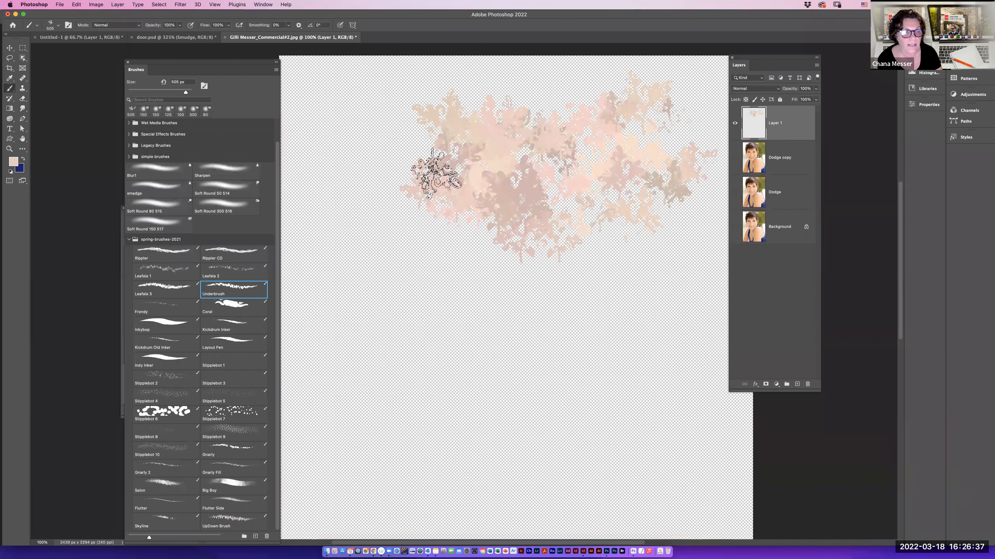
Collapse the spring-brushes-2021 group and arrange the Brush Settings panel above the Brushes panel, beside the canvas.
left_click(129, 157)
left_click(129, 157)
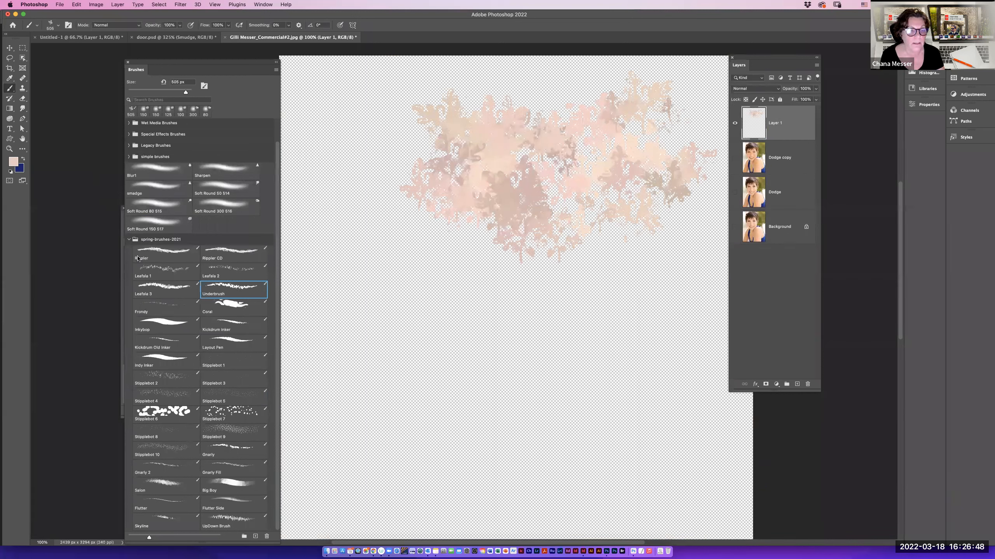
left_click_drag(220, 64, 306, 91)
mouse_move(169, 230)
left_mouse_down()
mouse_move(133, 170)
mouse_move(113, 106)
left_mouse_up()
mouse_move(240, 95)
left_mouse_down()
mouse_move(239, 166)
mouse_move(94, 319)
left_mouse_up()
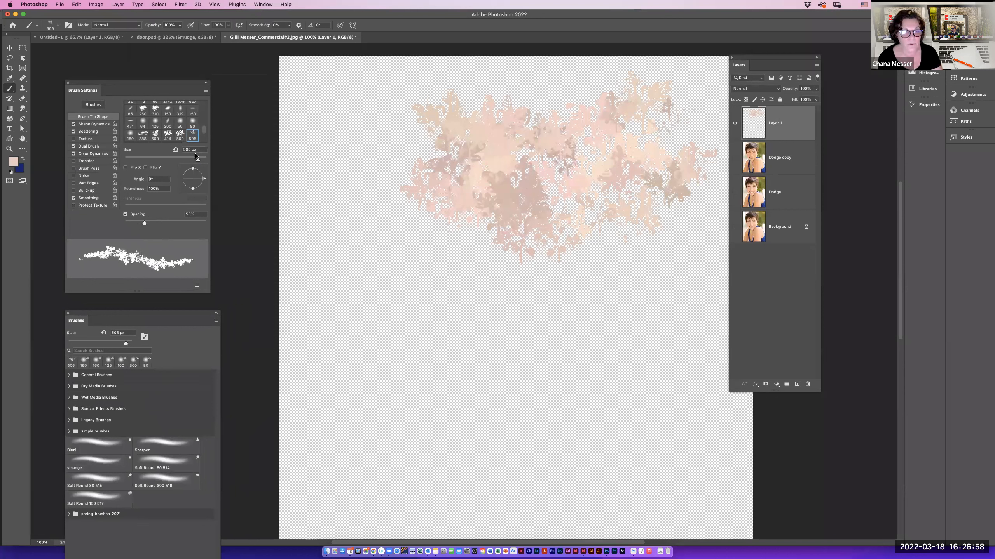
Set the Color Dynamics Foreground/Background Jitter to 100% and paint more foliage over the upper part of the canvas.
left_click(91, 154)
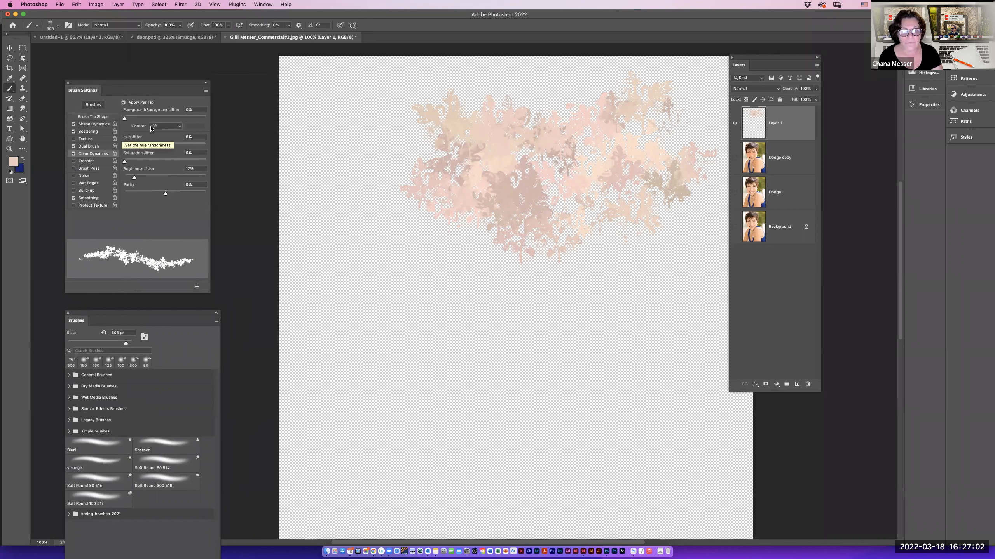
left_click_drag(124, 118, 206, 118)
mouse_move(329, 126)
left_mouse_down()
mouse_move(364, 193)
mouse_move(404, 206)
mouse_move(387, 240)
mouse_move(365, 243)
mouse_move(329, 206)
mouse_move(406, 141)
mouse_move(381, 110)
mouse_move(469, 132)
mouse_move(450, 184)
left_mouse_up()
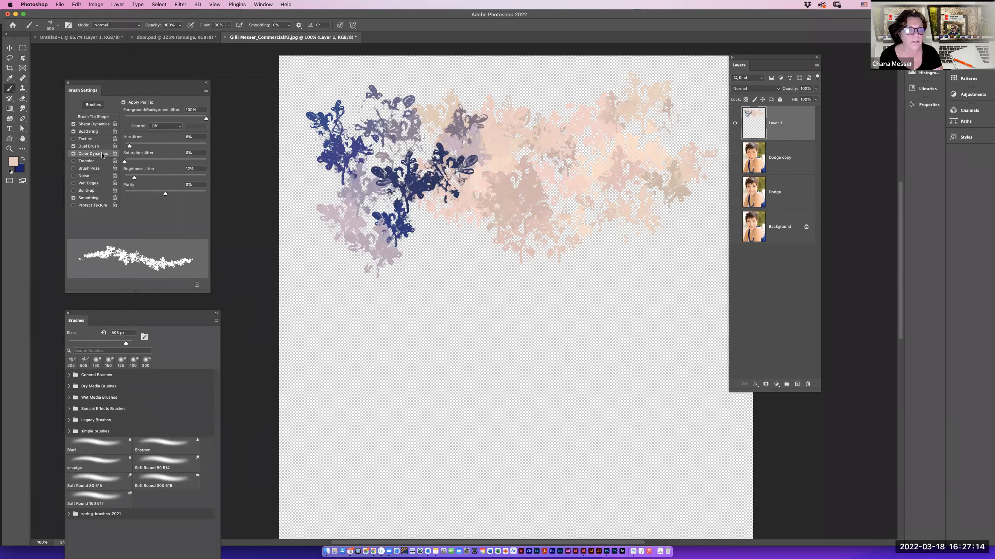
Raise the brush's Scatter to 110% and paint loosely scattered leaves across the middle of the canvas.
left_click(91, 131)
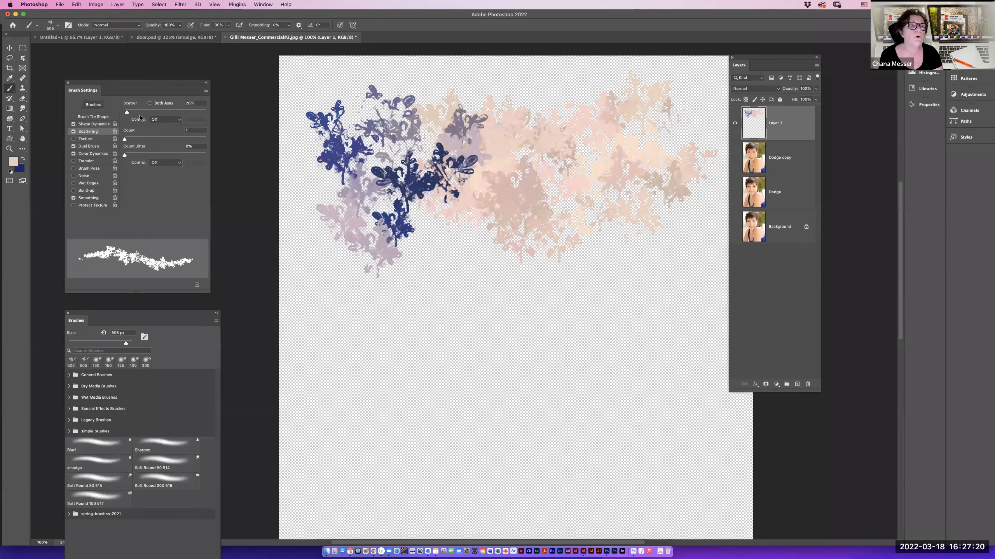
left_click_drag(129, 114, 133, 112)
mouse_move(495, 265)
left_mouse_down()
mouse_move(547, 296)
mouse_move(591, 276)
mouse_move(640, 310)
mouse_move(533, 368)
mouse_move(421, 307)
mouse_move(397, 345)
mouse_move(356, 324)
mouse_move(352, 294)
mouse_move(425, 287)
mouse_move(451, 268)
mouse_move(415, 262)
mouse_move(401, 285)
mouse_move(411, 321)
left_mouse_up()
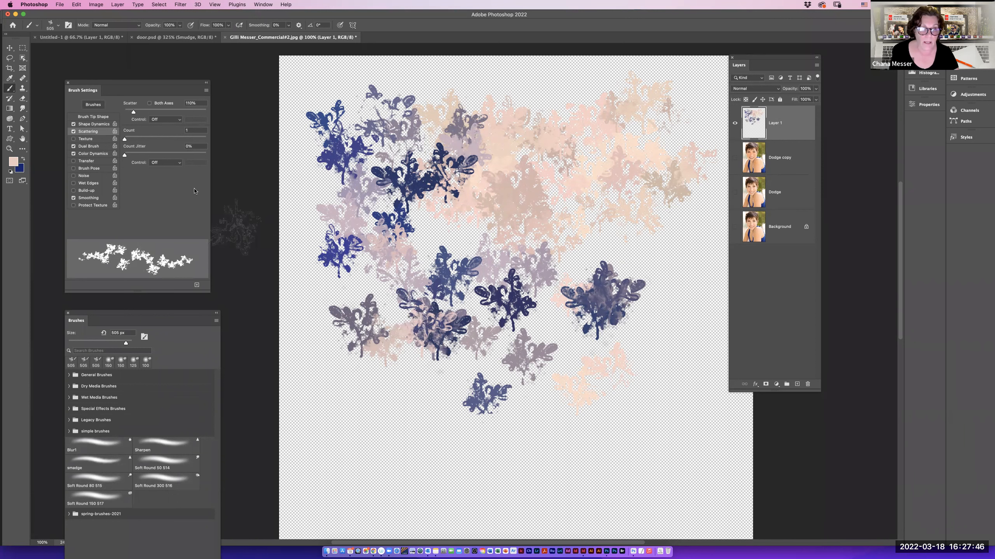
scroll(233, 225, "down", 2)
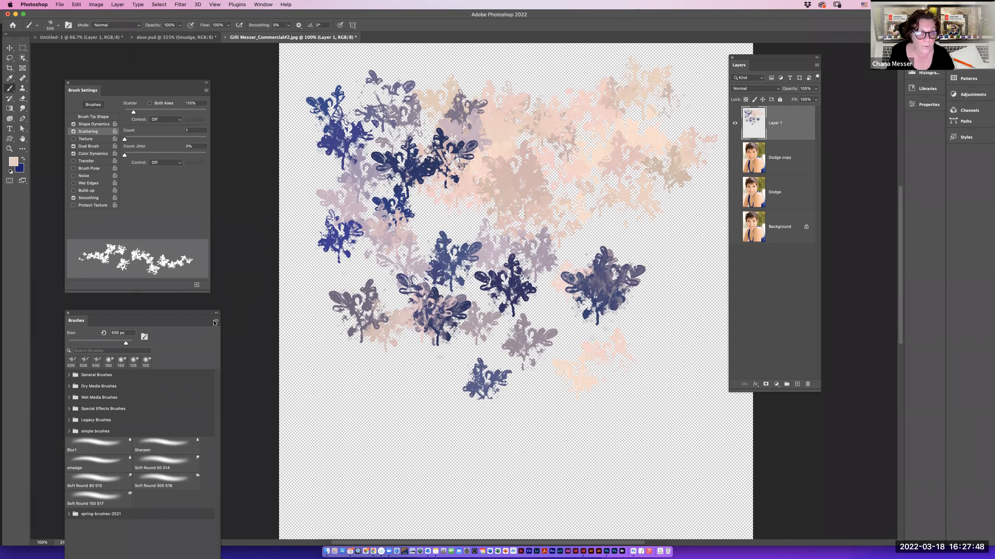
left_click(214, 322)
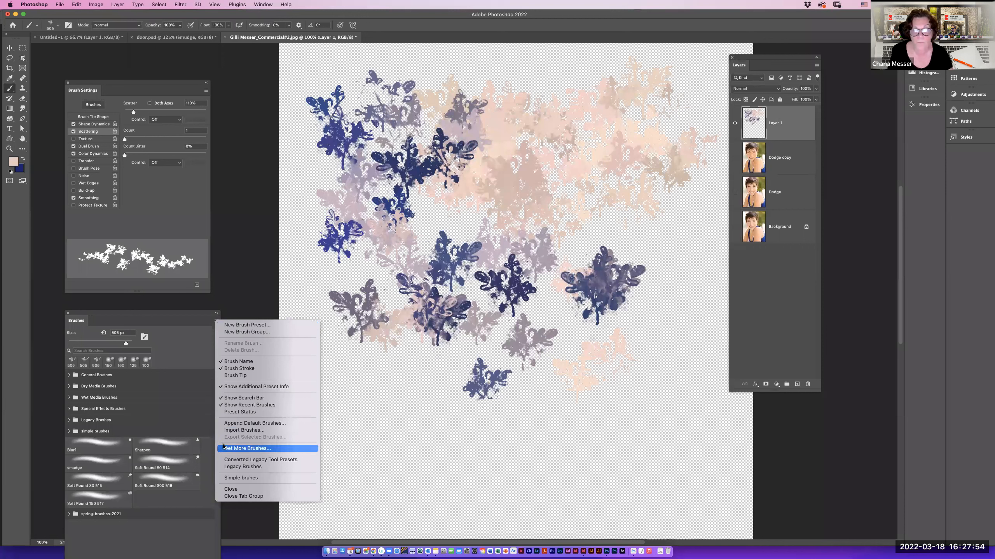
left_click(454, 232)
mouse_move(455, 231)
left_mouse_down()
mouse_move(448, 225)
mouse_move(395, 276)
mouse_move(345, 271)
mouse_move(490, 198)
mouse_move(522, 228)
mouse_move(569, 239)
mouse_move(574, 327)
mouse_move(519, 270)
left_mouse_up()
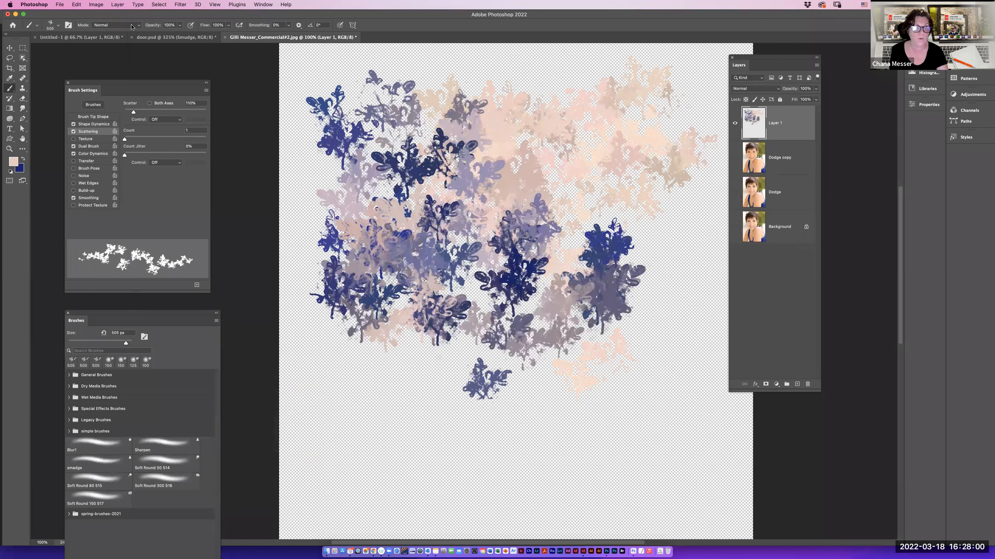
Paint over the foliage with the brush in Lighten mode, and again in Pin Light mode.
left_click(117, 25)
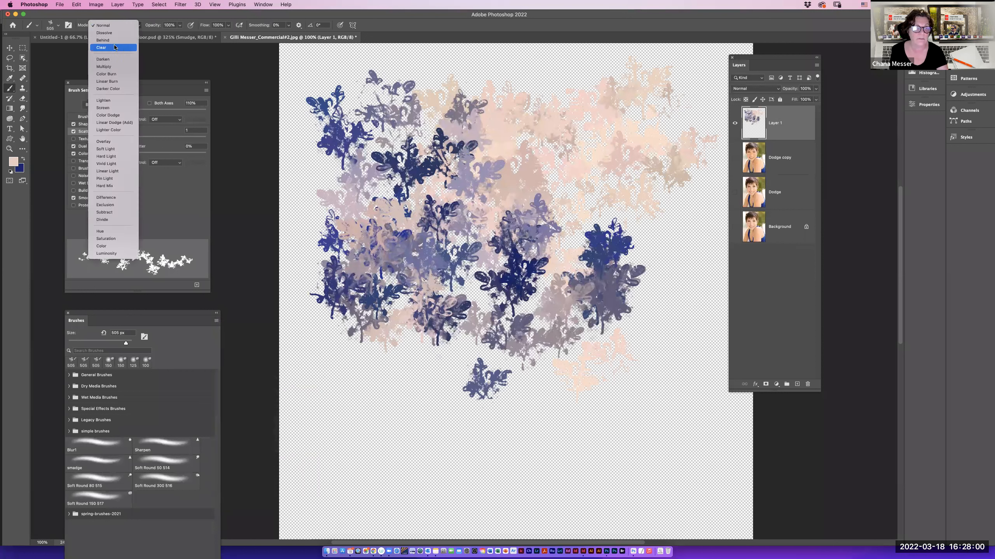
left_click(114, 102)
mouse_move(513, 192)
left_mouse_down()
mouse_move(563, 251)
mouse_move(553, 349)
mouse_move(451, 368)
mouse_move(404, 311)
mouse_move(505, 142)
mouse_move(655, 117)
mouse_move(669, 252)
mouse_move(646, 213)
mouse_move(533, 253)
mouse_move(439, 271)
left_mouse_up()
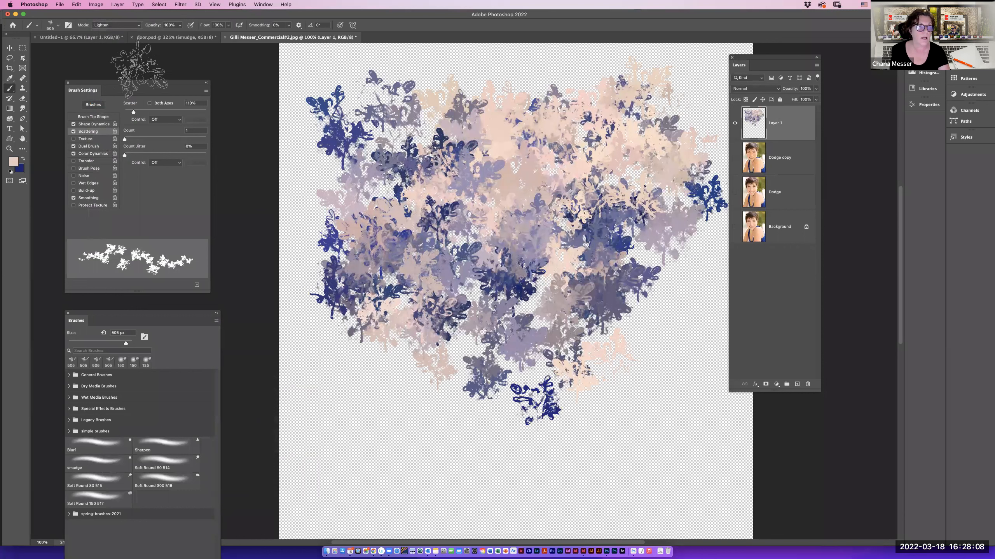
left_click(122, 26)
left_click(113, 104)
mouse_move(552, 133)
left_mouse_down()
mouse_move(512, 145)
mouse_move(530, 124)
mouse_move(490, 130)
mouse_move(431, 192)
mouse_move(536, 127)
left_mouse_up()
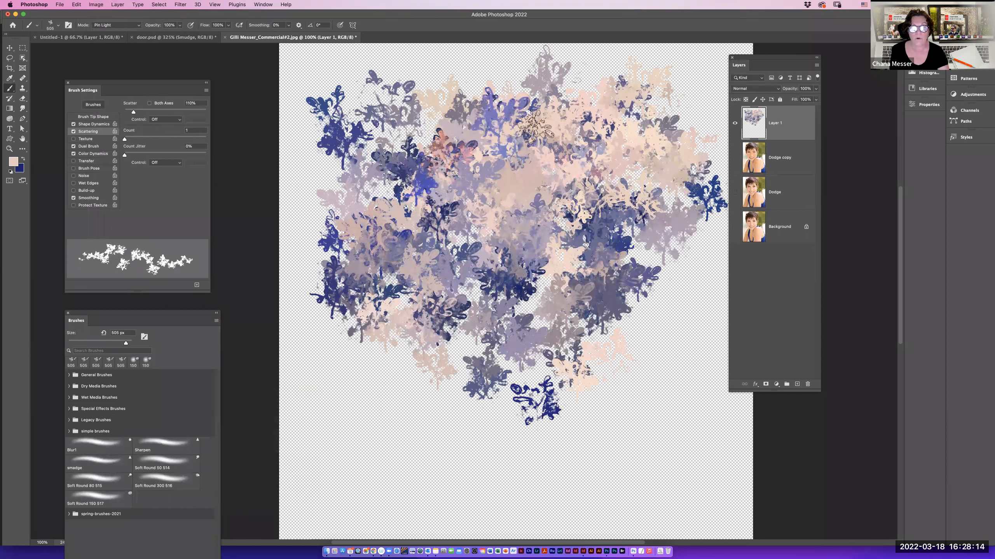
Change the brush's blending mode to Multiply and paint darker leaves over the foliage.
left_click(117, 25)
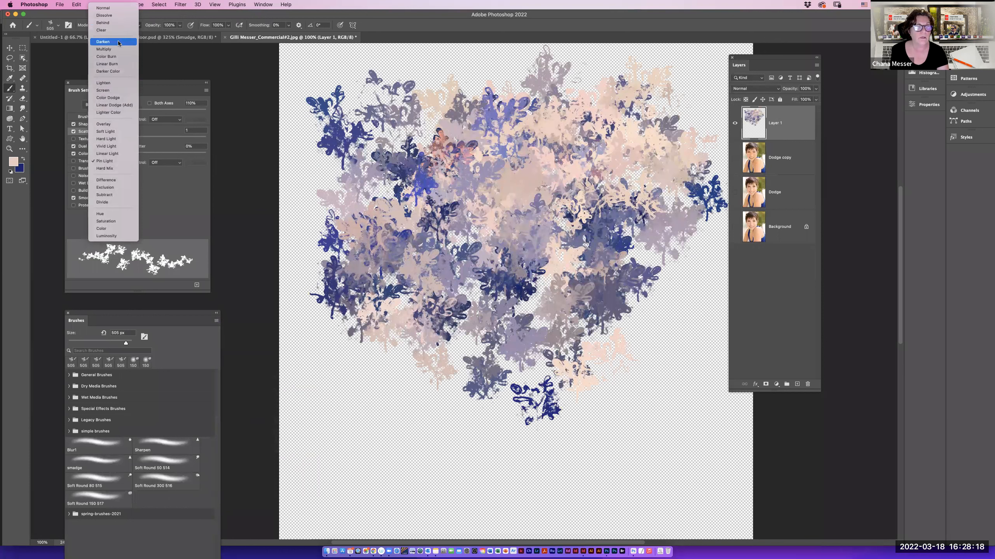
left_click(118, 49)
mouse_move(525, 166)
left_mouse_down()
mouse_move(604, 151)
mouse_move(630, 125)
mouse_move(619, 108)
mouse_move(571, 119)
mouse_move(542, 174)
mouse_move(554, 257)
mouse_move(521, 285)
mouse_move(470, 262)
mouse_move(426, 207)
mouse_move(451, 87)
mouse_move(513, 84)
mouse_move(553, 317)
mouse_move(544, 344)
mouse_move(443, 295)
mouse_move(452, 299)
mouse_move(437, 302)
mouse_move(405, 265)
mouse_move(374, 249)
mouse_move(360, 165)
left_mouse_up()
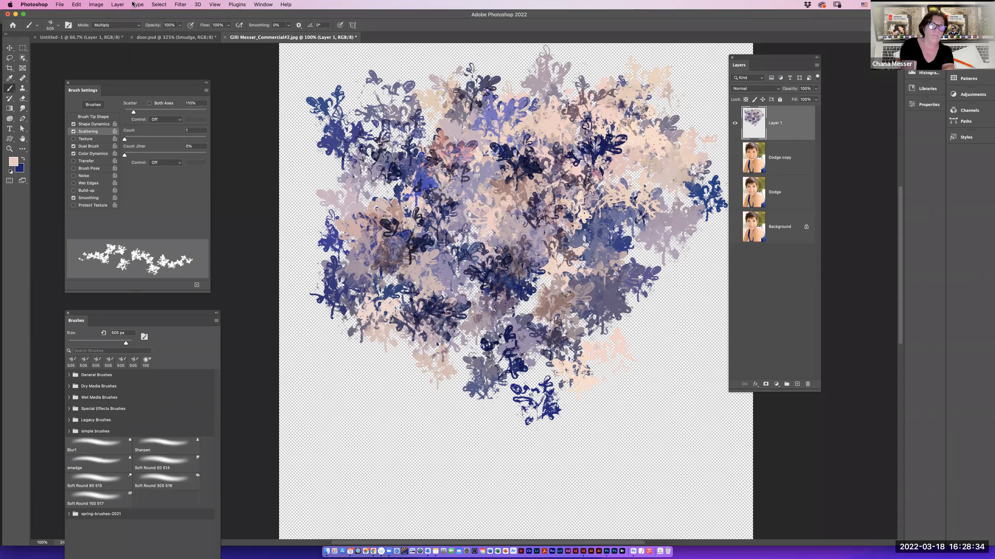
Desaturate Layer 1, and define a brush preset named "floers" from a selection of its painted pixels.
left_click(97, 4)
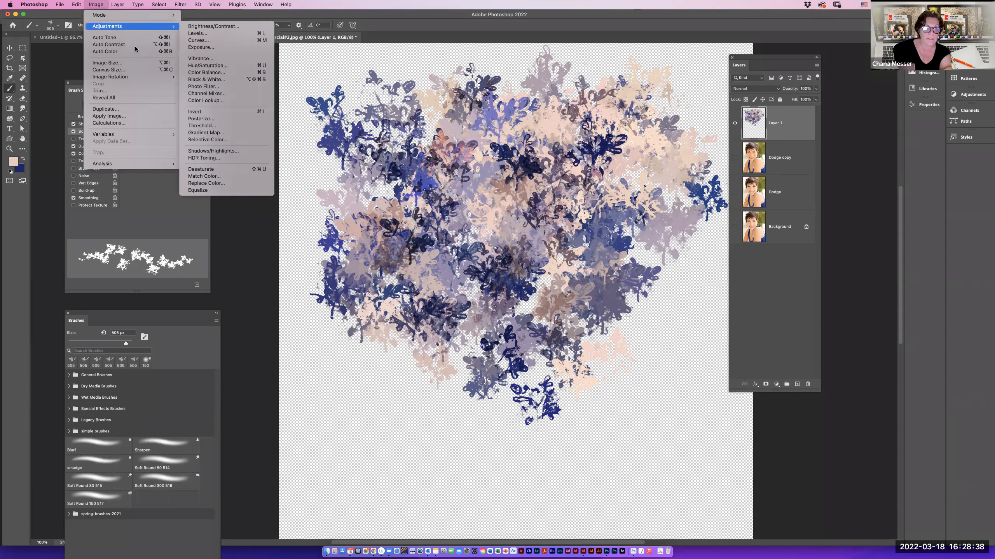
left_click(243, 169)
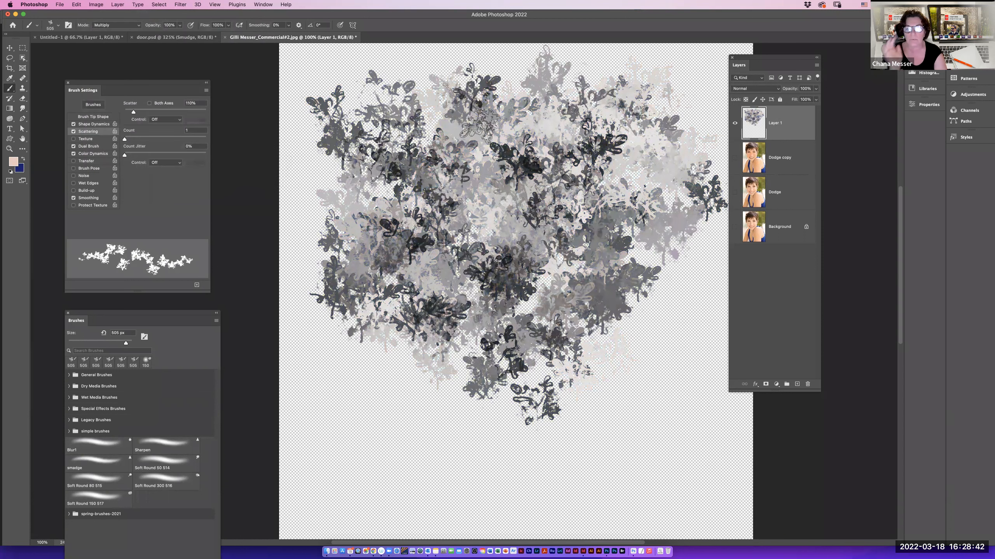
left_click(760, 123, "super")
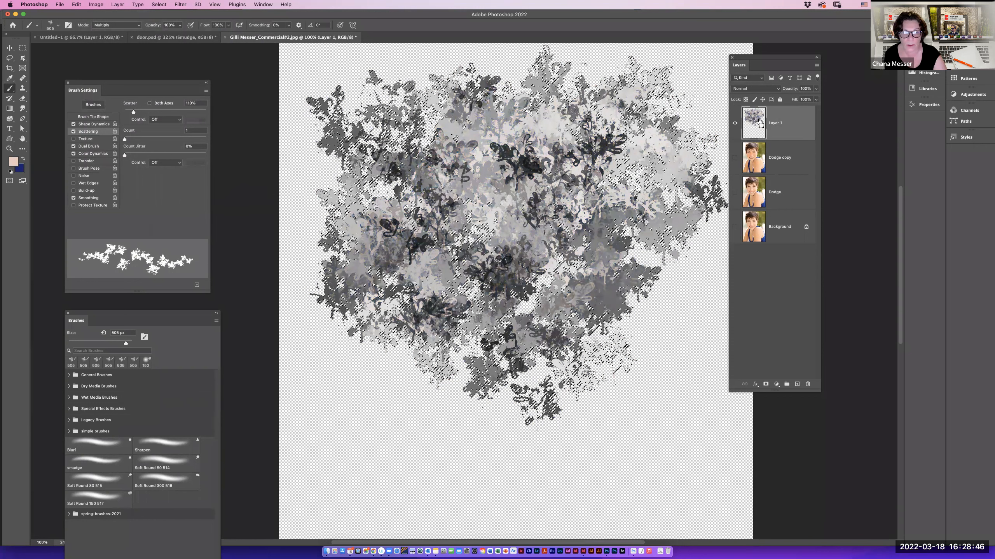
left_click(76, 5)
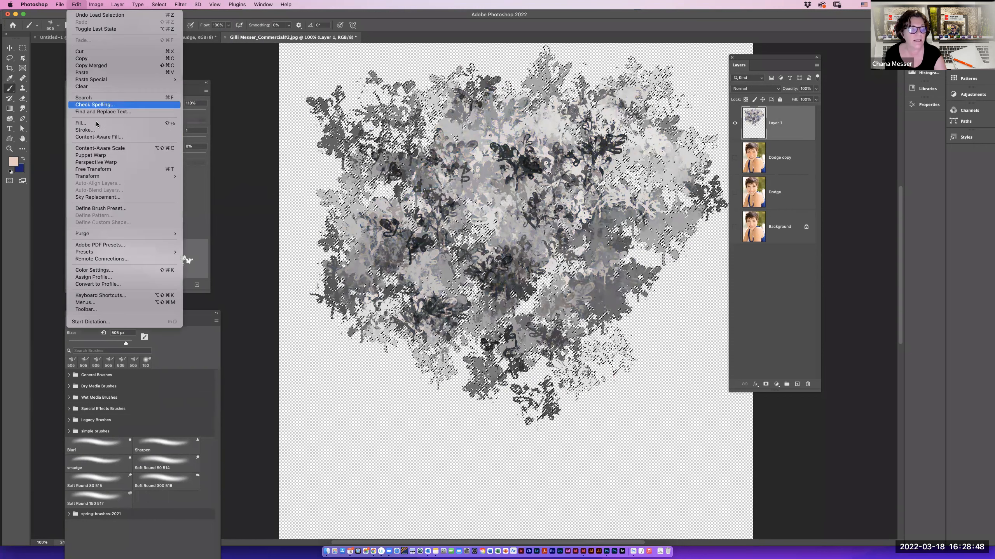
left_click(98, 208)
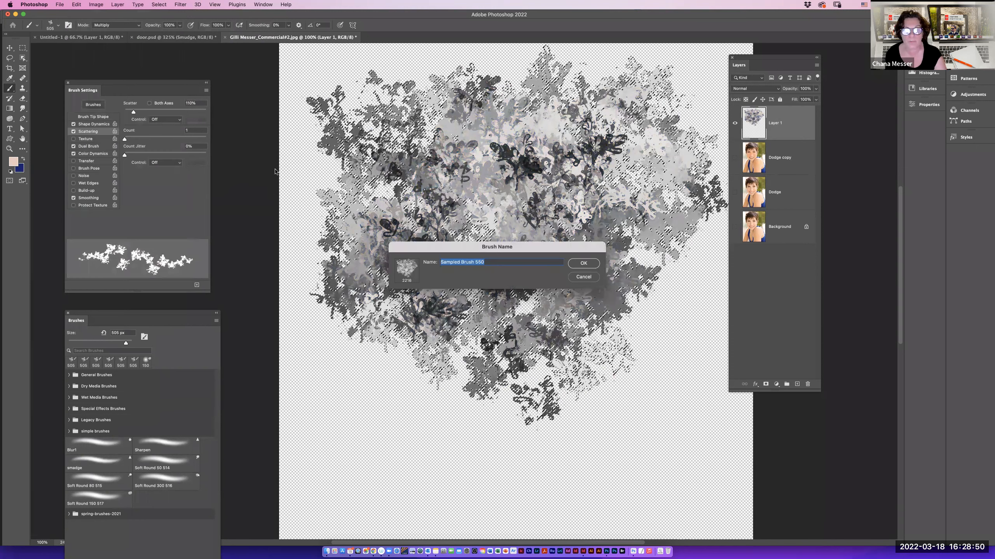
type("floers")
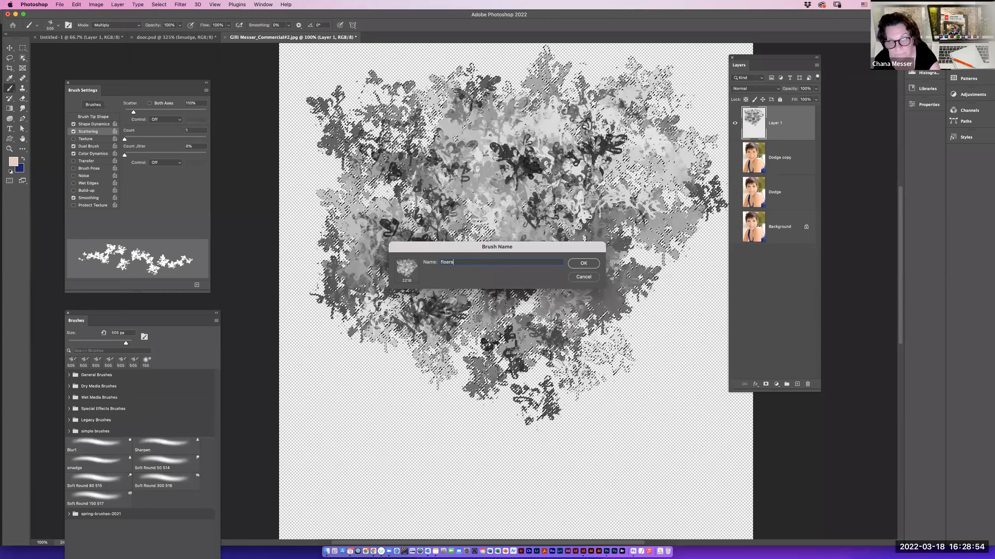
key("Return")
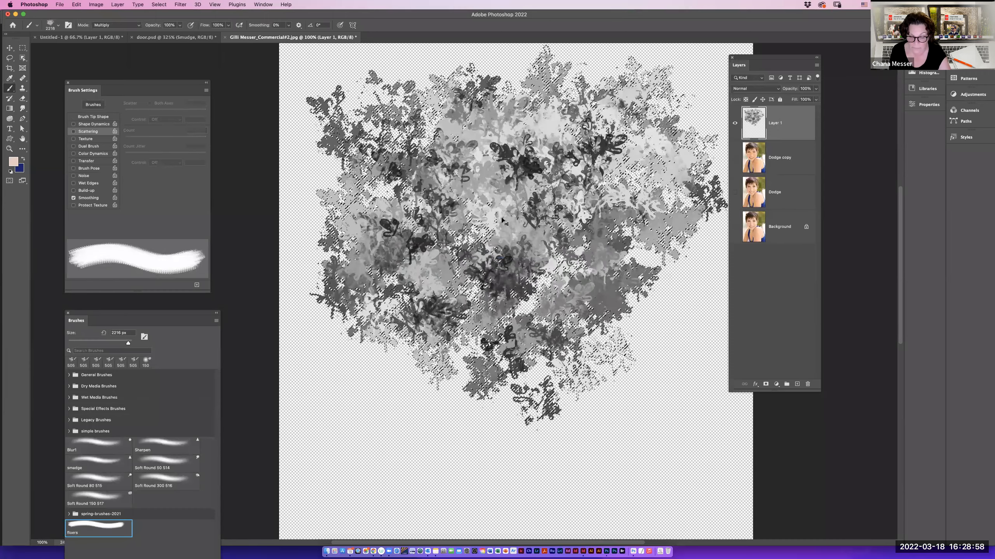
key("super+d")
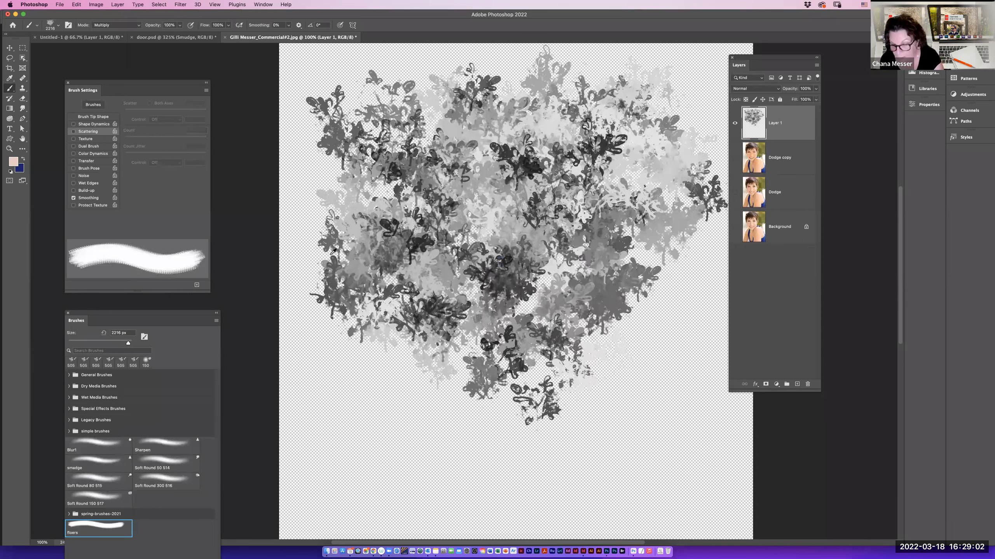
Fill Layer 1 with the peach foreground color, and choose a strong orange as the new foreground color for the Brush tool.
key("alt+BackSpace")
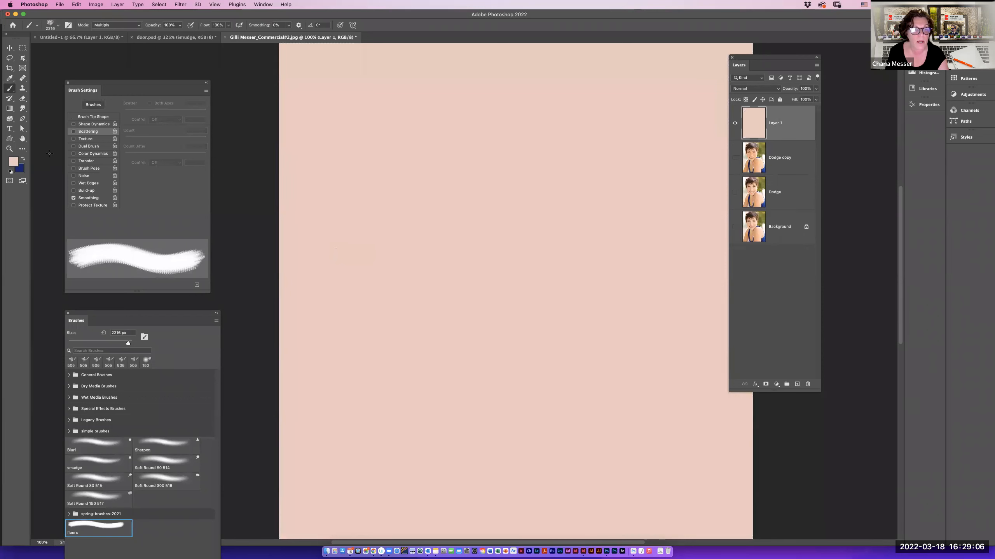
left_click(13, 159)
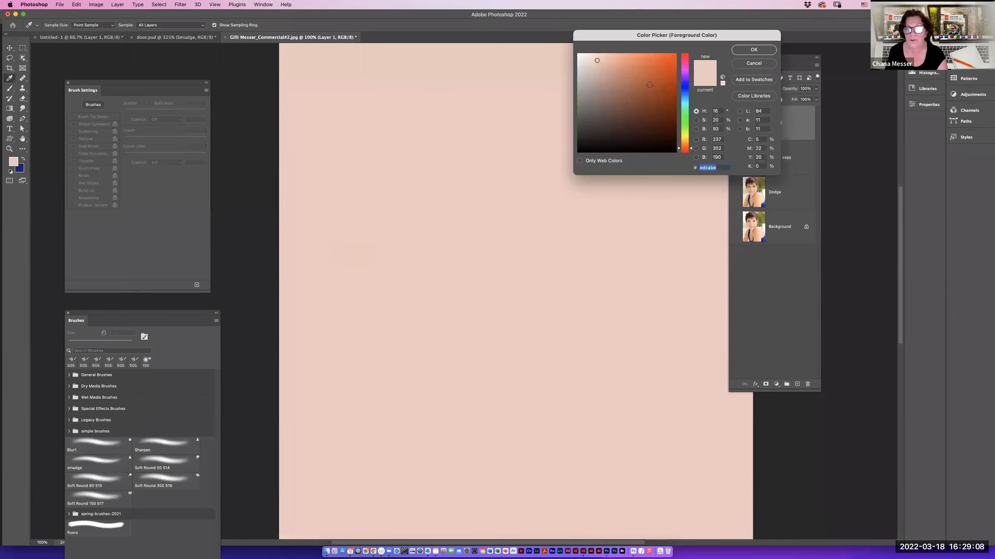
left_click(669, 70)
left_click(753, 50)
key("b")
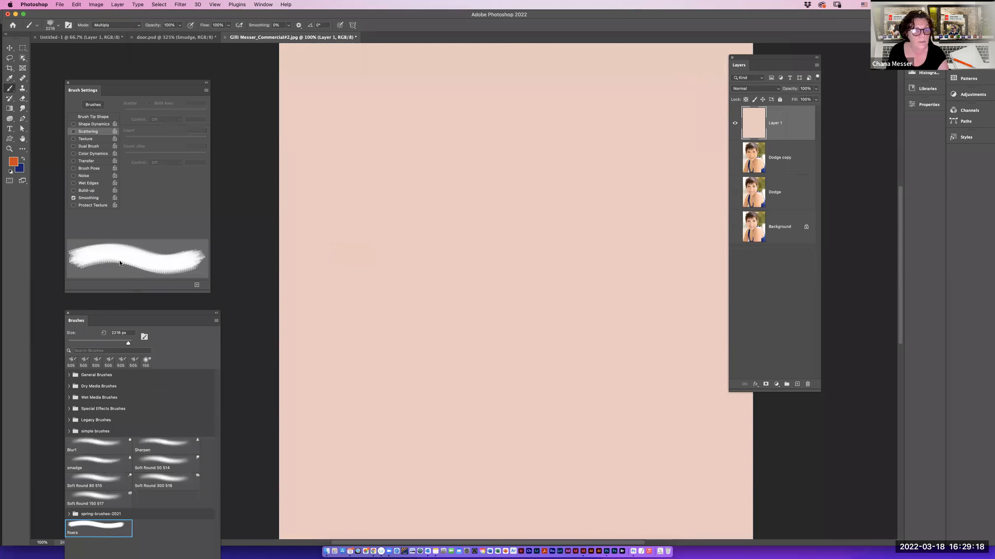
Set the floers brush to 87 px, 59% spacing and 23% size jitter, and paint two wavy orange strokes across the upper canvas.
left_click(97, 117)
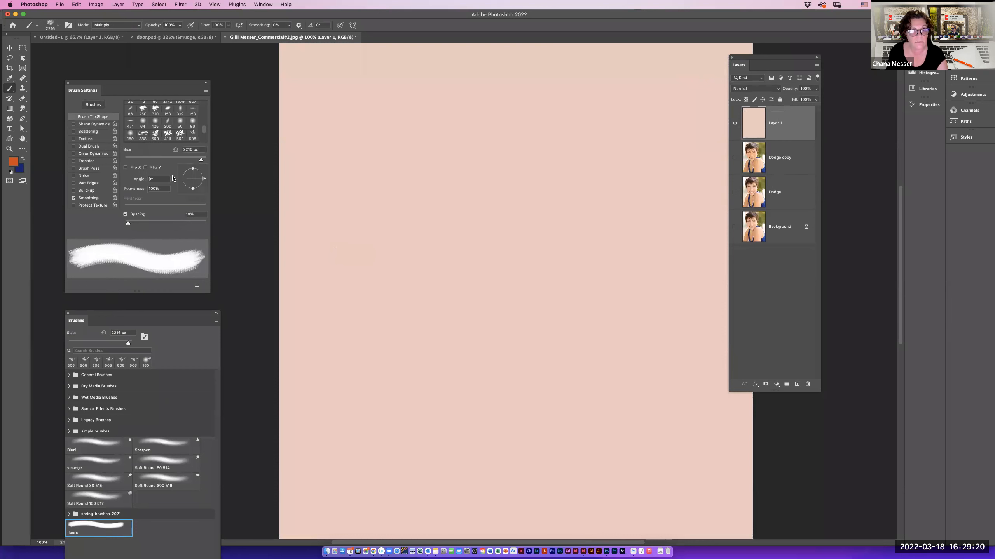
mouse_move(136, 224)
left_mouse_down()
mouse_move(168, 222)
mouse_move(148, 219)
left_mouse_up()
left_click_drag(200, 161, 160, 159)
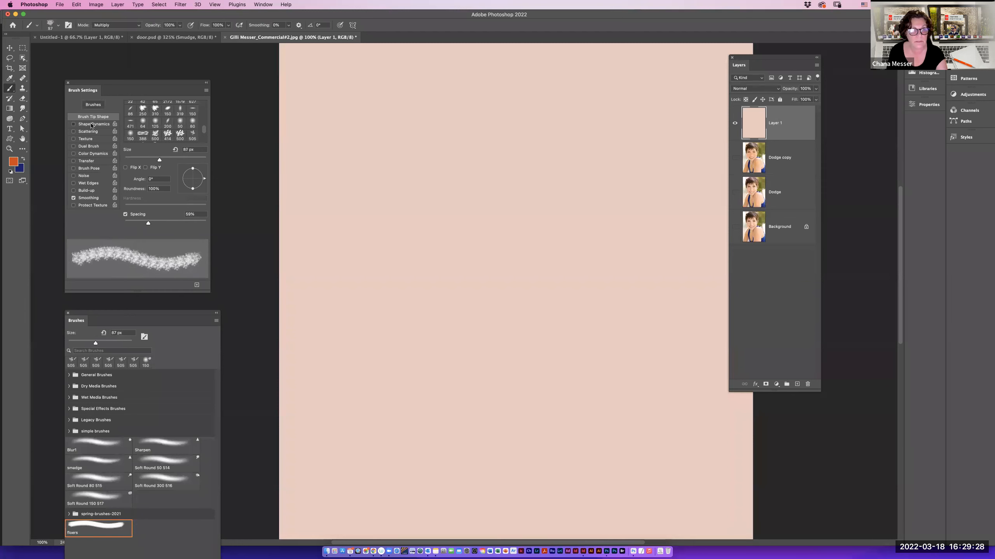
left_click(91, 125)
left_click_drag(124, 109, 145, 113)
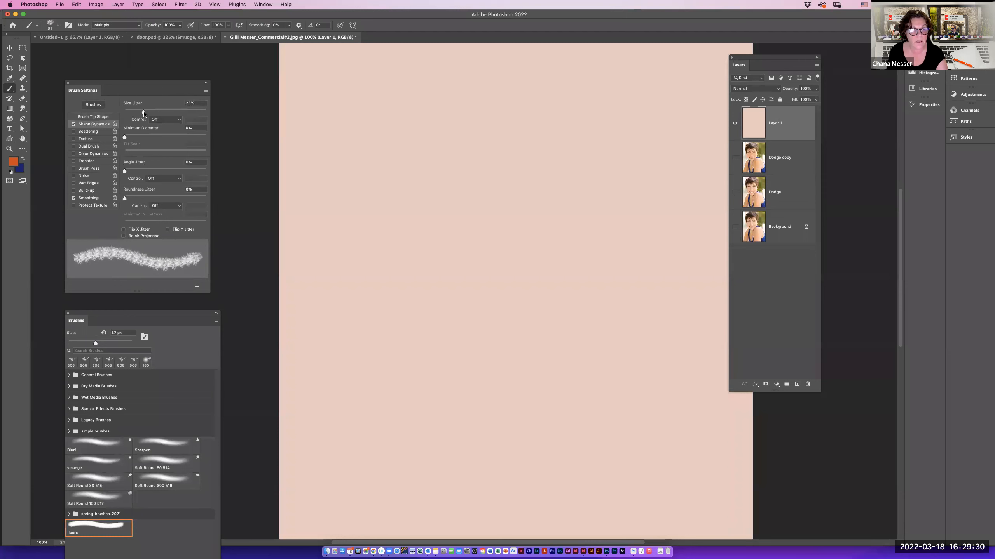
mouse_move(601, 96)
left_mouse_down()
mouse_move(542, 136)
mouse_move(511, 121)
mouse_move(438, 116)
mouse_move(381, 146)
left_mouse_up()
mouse_move(398, 148)
left_mouse_down()
mouse_move(448, 151)
mouse_move(477, 176)
mouse_move(544, 181)
mouse_move(577, 162)
left_mouse_up()
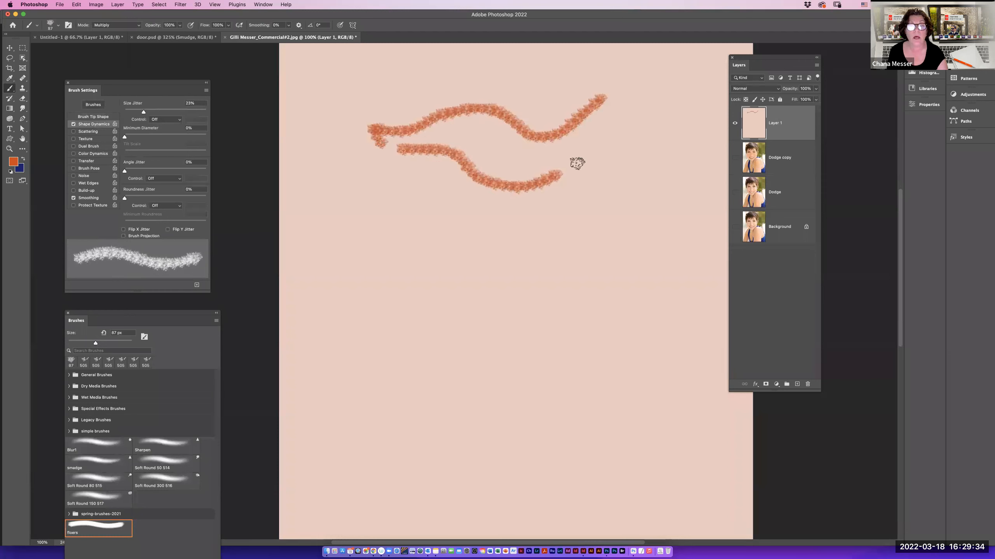
Enlarge the brush to 500 px and paint a broad band of orange foliage beneath the two wavy strokes.
key("bracketright")
key("bracketright")
key("bracketright")
key("bracketright")
key("bracketright")
key("bracketright")
key("bracketright")
key("bracketright")
key("bracketright")
key("bracketright")
left_click(637, 212)
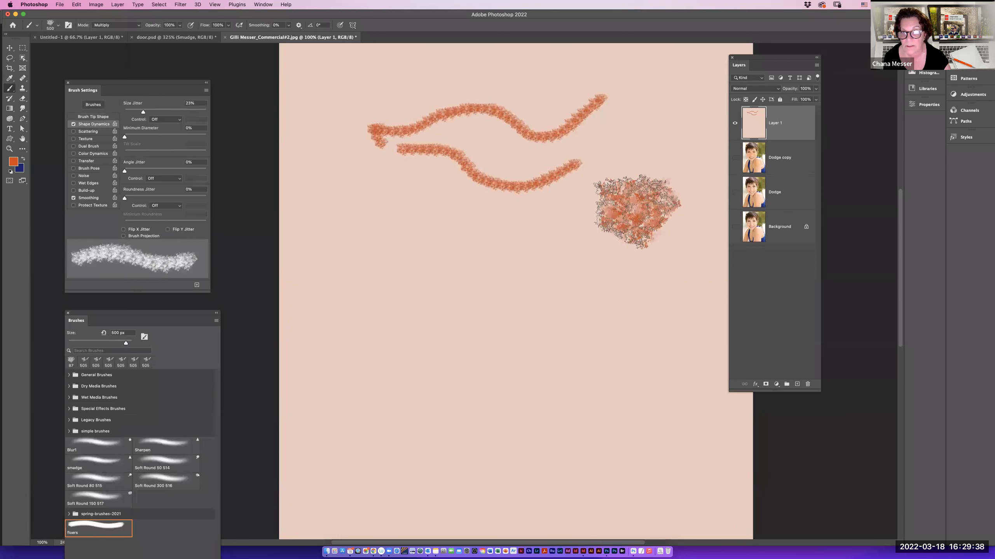
mouse_move(547, 234)
left_mouse_down()
mouse_move(447, 231)
mouse_move(424, 208)
mouse_move(369, 202)
mouse_move(356, 235)
left_mouse_up()
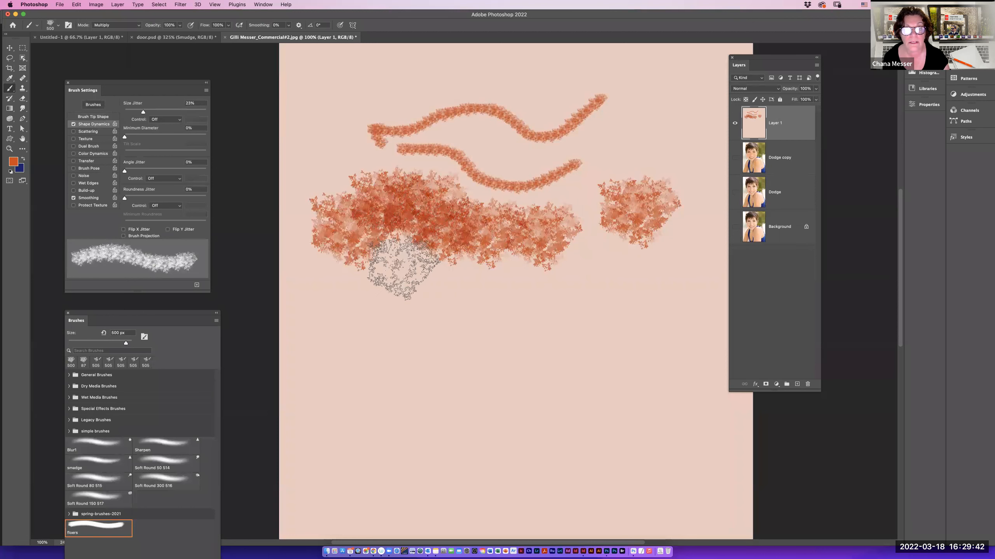
mouse_move(525, 274)
left_mouse_down()
mouse_move(658, 287)
mouse_move(664, 257)
mouse_move(620, 260)
mouse_move(599, 237)
mouse_move(574, 245)
mouse_move(554, 292)
mouse_move(572, 285)
mouse_move(477, 276)
left_mouse_up()
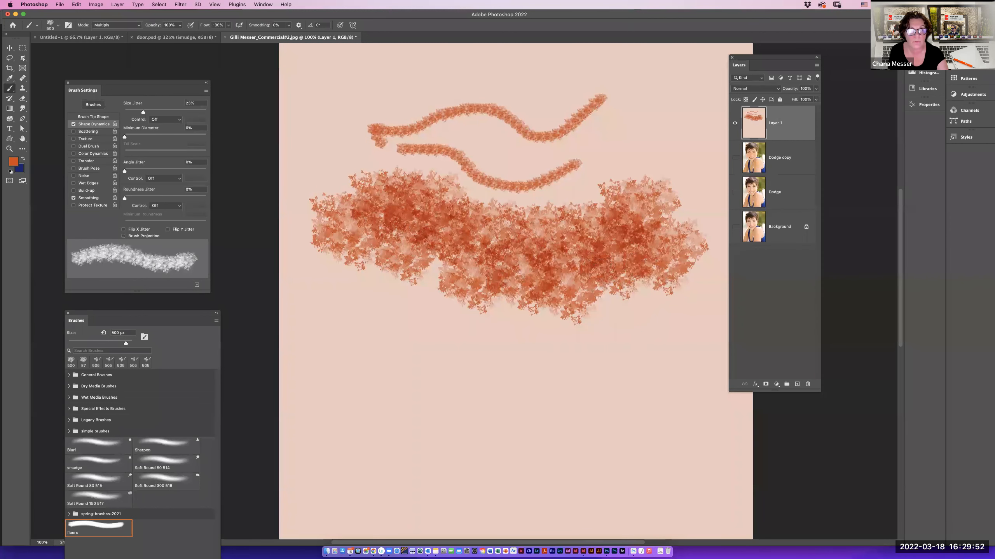
Switch the brush's blending mode to Normal and paint orange foliage patches below the band and over the upper and lower canvas.
left_click(115, 26)
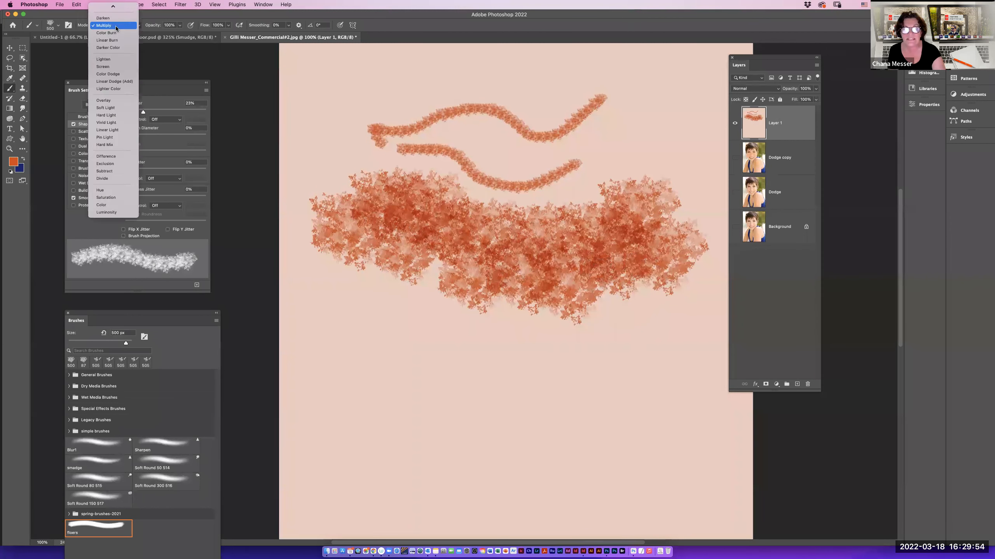
left_click(113, 8)
mouse_move(409, 327)
left_mouse_down()
mouse_move(566, 334)
mouse_move(337, 325)
left_mouse_up()
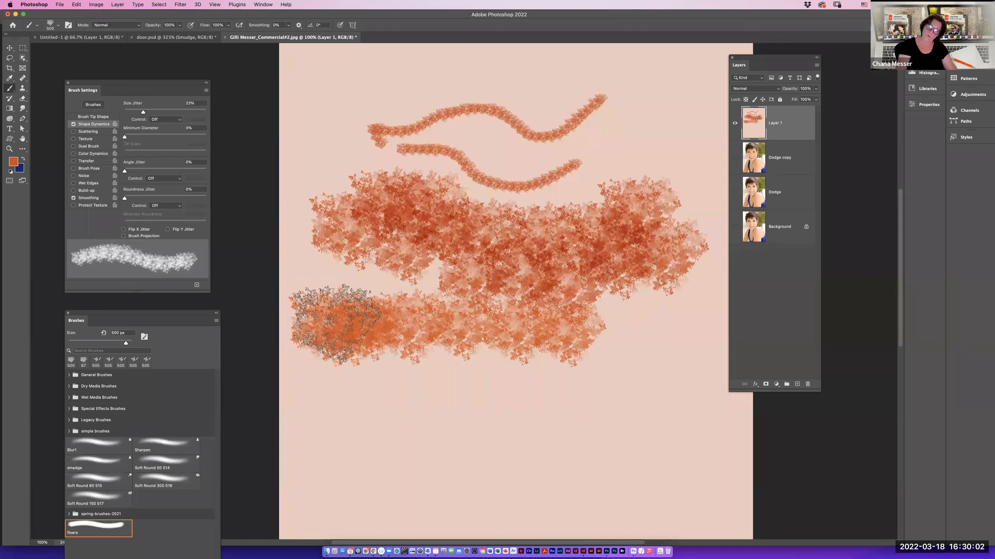
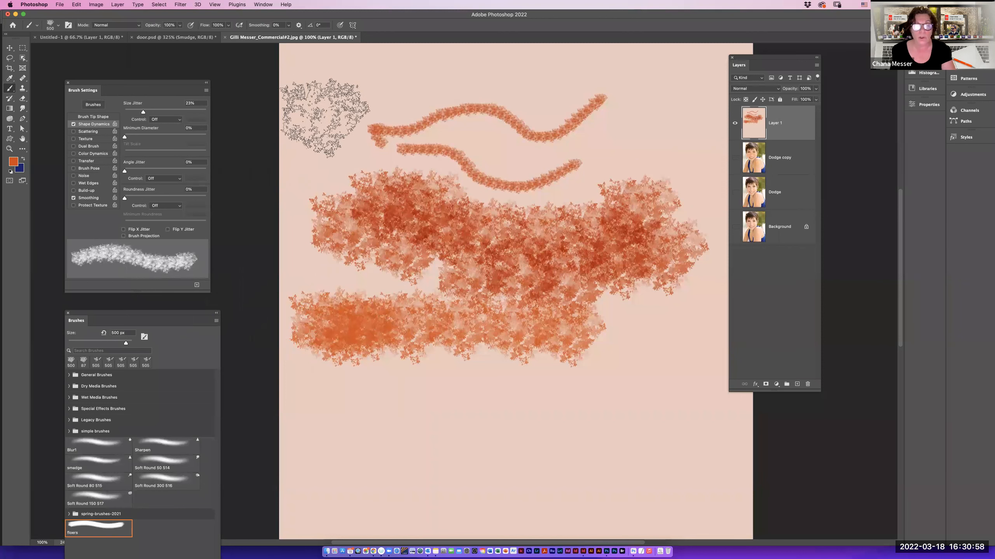
mouse_move(548, 133)
left_mouse_down()
mouse_move(505, 157)
mouse_move(431, 120)
mouse_move(392, 141)
mouse_move(493, 186)
mouse_move(567, 185)
mouse_move(630, 112)
mouse_move(639, 117)
mouse_move(468, 91)
mouse_move(368, 107)
mouse_move(286, 133)
left_mouse_up()
mouse_move(627, 474)
left_mouse_down()
mouse_move(431, 443)
mouse_move(317, 395)
mouse_move(494, 395)
left_mouse_up()
Reduce the brush to 200 px, swap the foreground and background colors, and paint dark blue strokes over the orange foliage.
key("bracketleft")
key("bracketleft")
key("bracketleft")
key("bracketleft")
key("x")
left_click_drag(532, 151, 527, 190)
left_click_drag(495, 240, 463, 371)
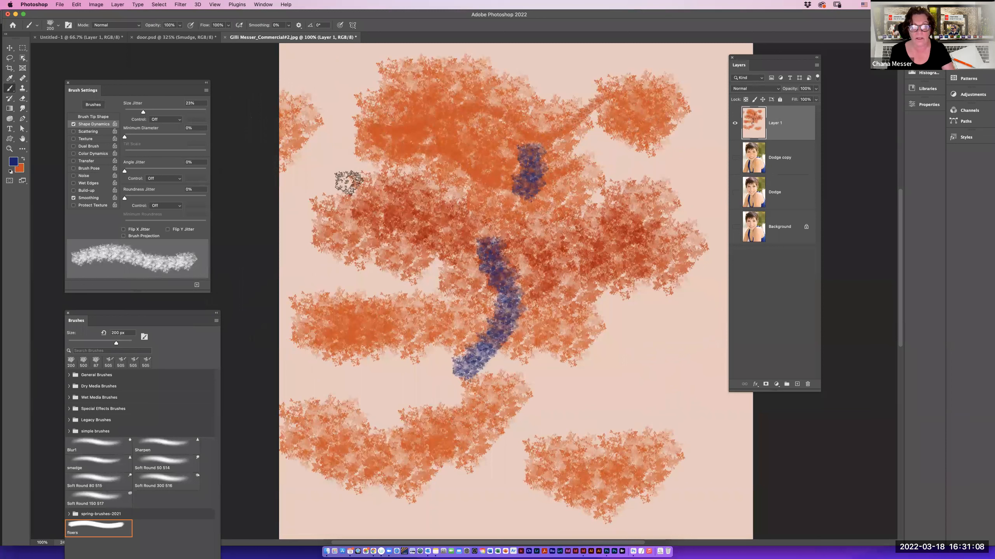
left_click_drag(345, 182, 549, 83)
left_click(715, 82)
left_click_drag(717, 122, 716, 142)
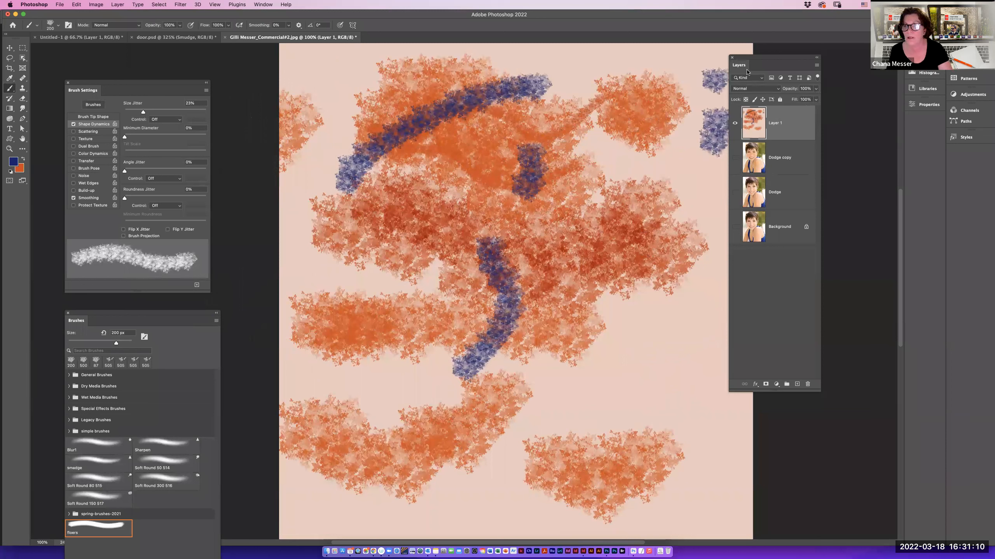
Move the layer list aside and display the history as a tall floating list over the canvas.
left_click_drag(759, 58, 810, 21)
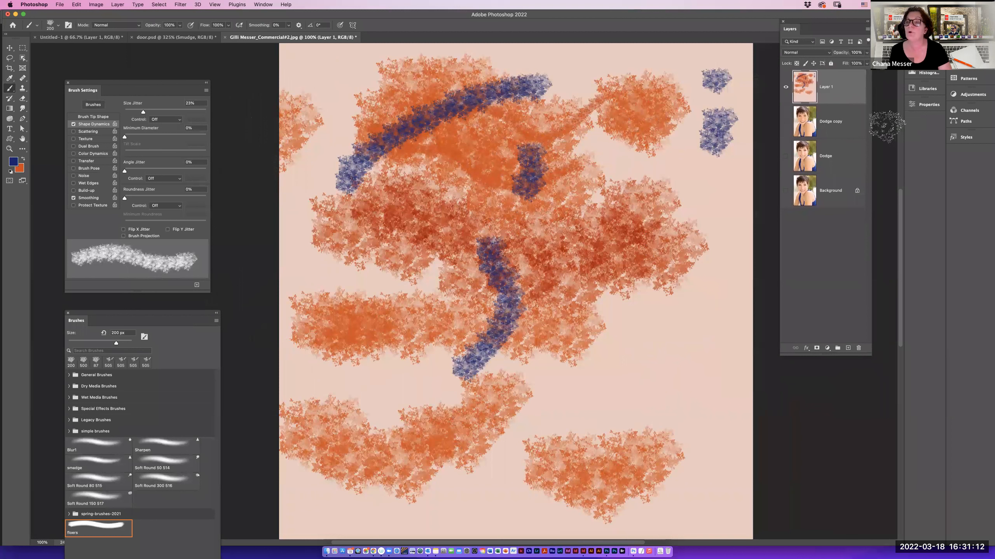
left_click(925, 74)
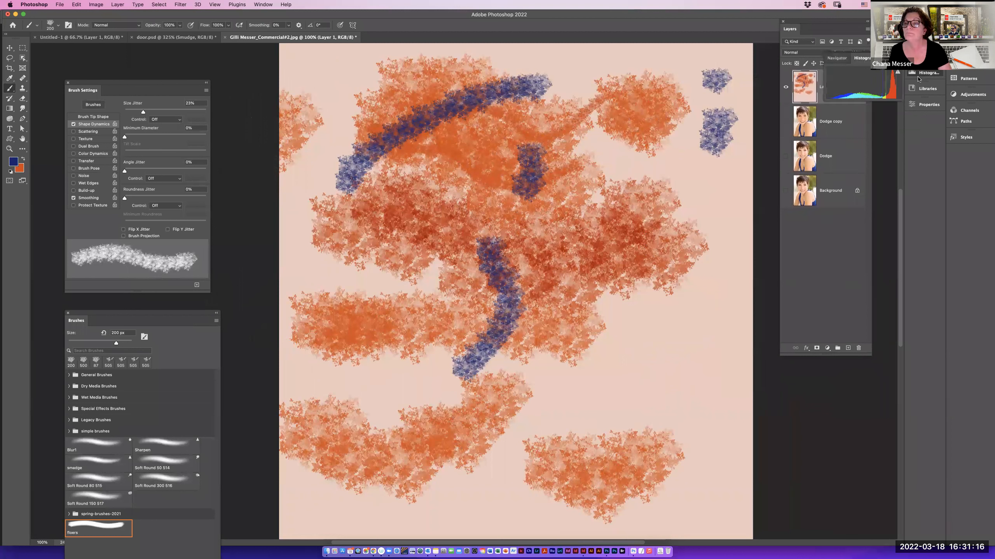
left_click(924, 58)
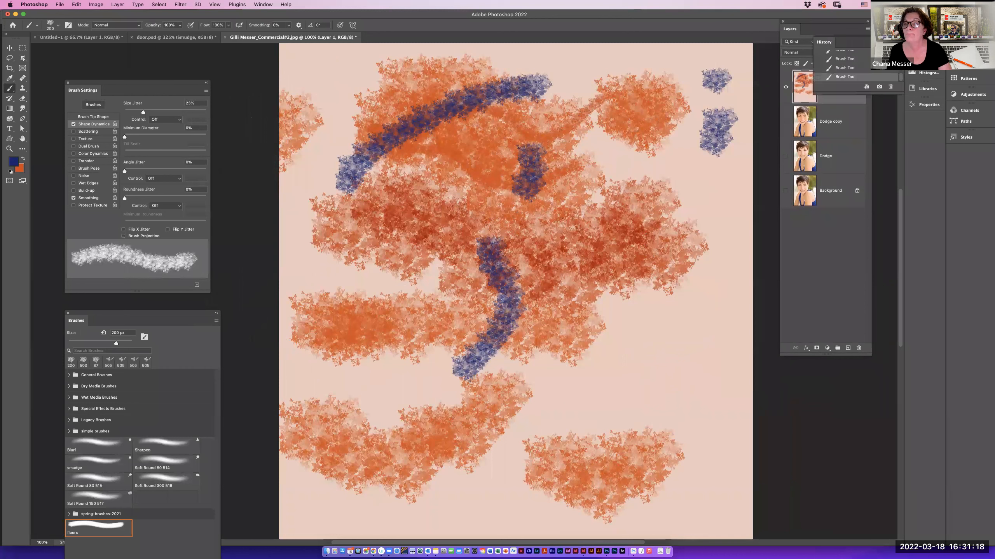
left_click_drag(826, 42, 626, 66)
left_click_drag(653, 119, 644, 488)
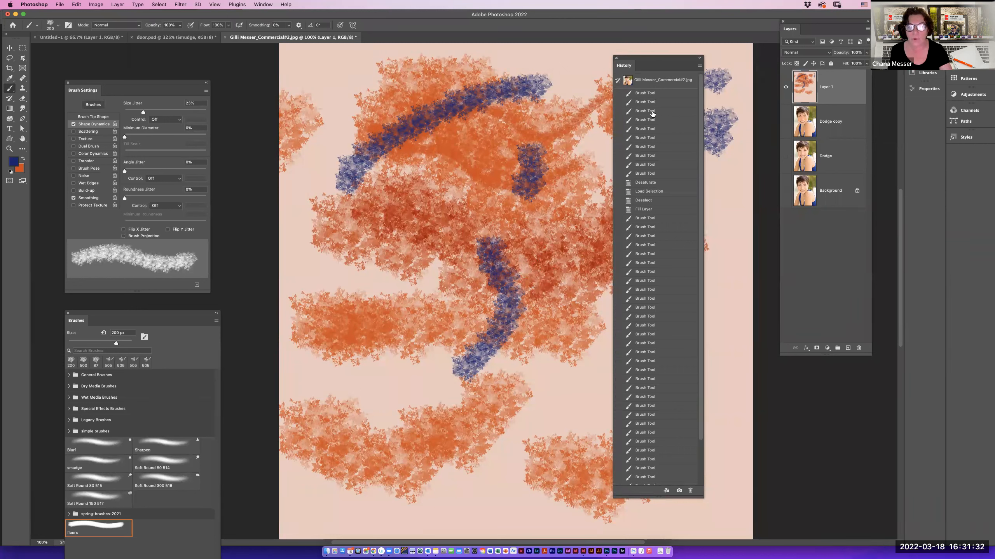
Step through several earlier brush-stroke states in the history to compare how the painting looked at each one.
left_click(645, 173)
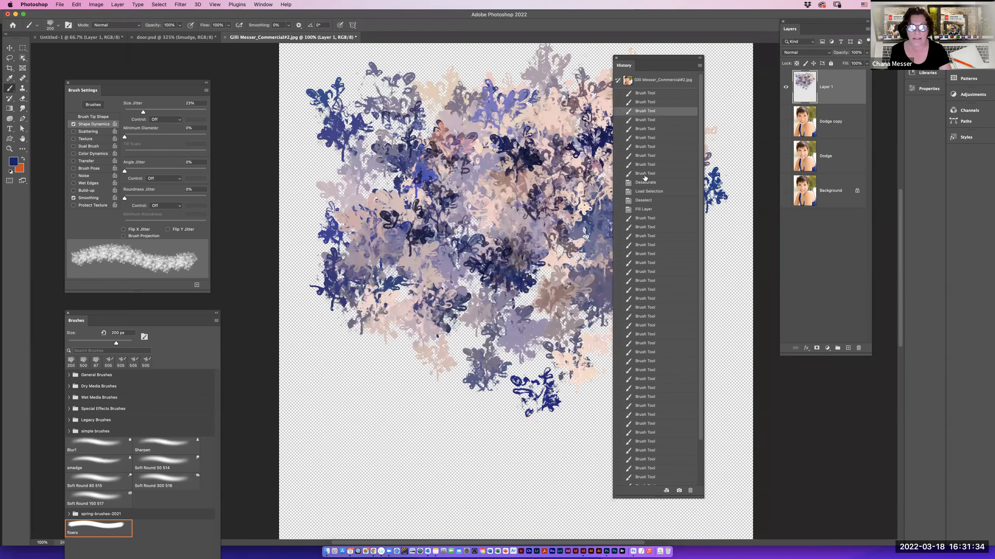
left_click(648, 254)
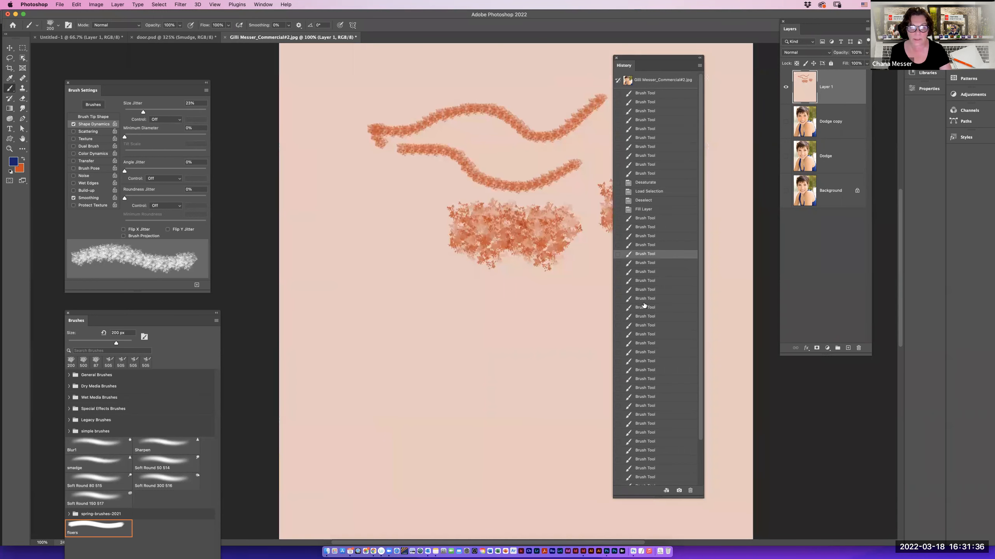
left_click(641, 370)
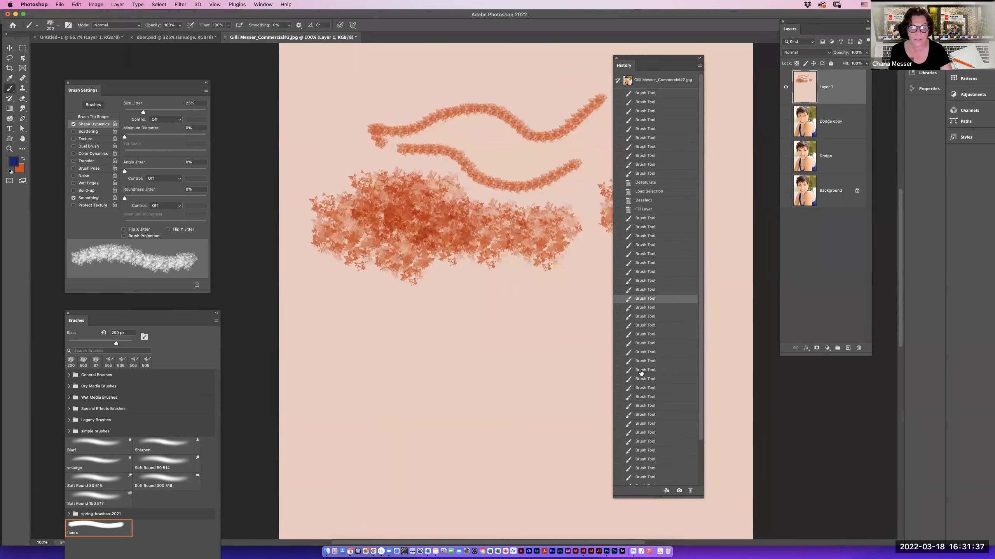
left_click(637, 426)
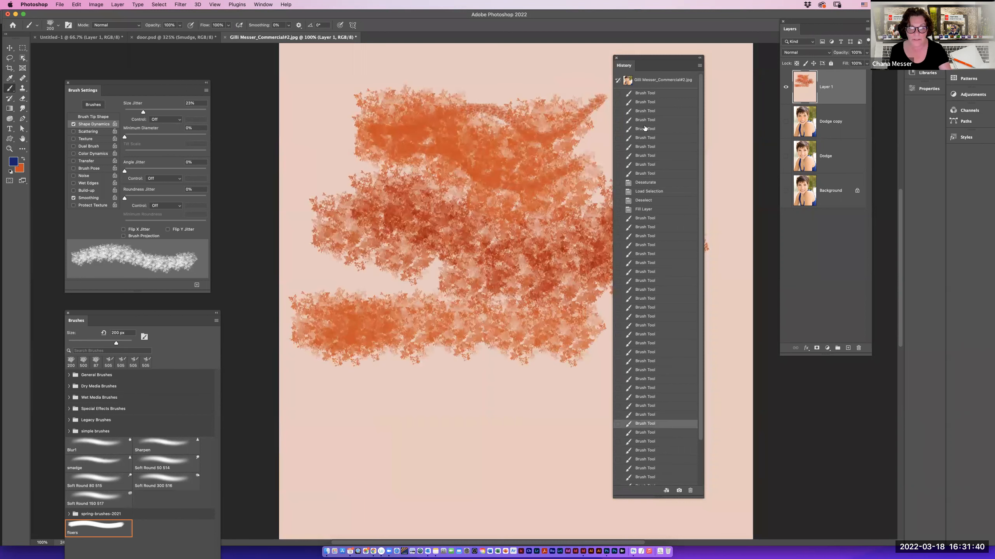
left_click(646, 451)
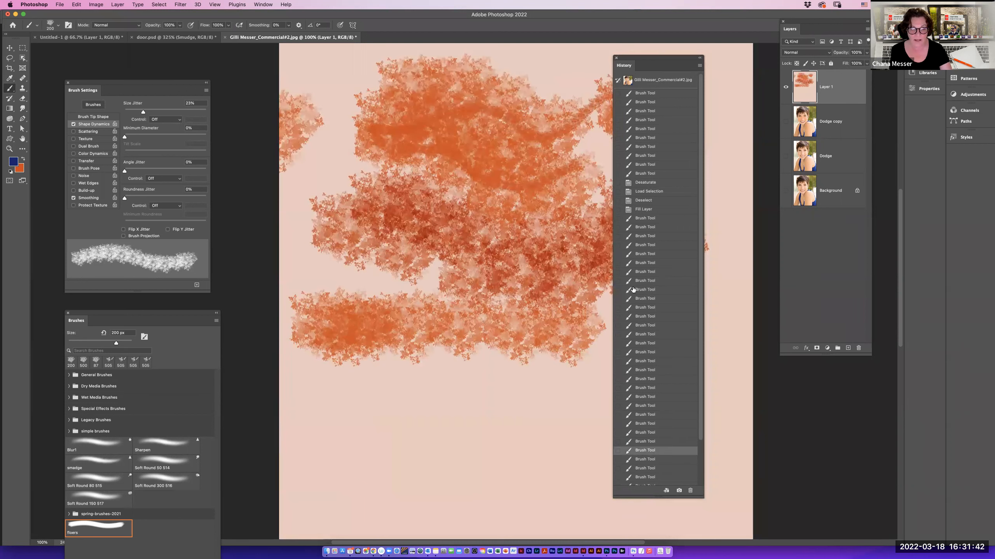
Review the history options, including Allow Non-Linear History, and accept them.
left_click(699, 66)
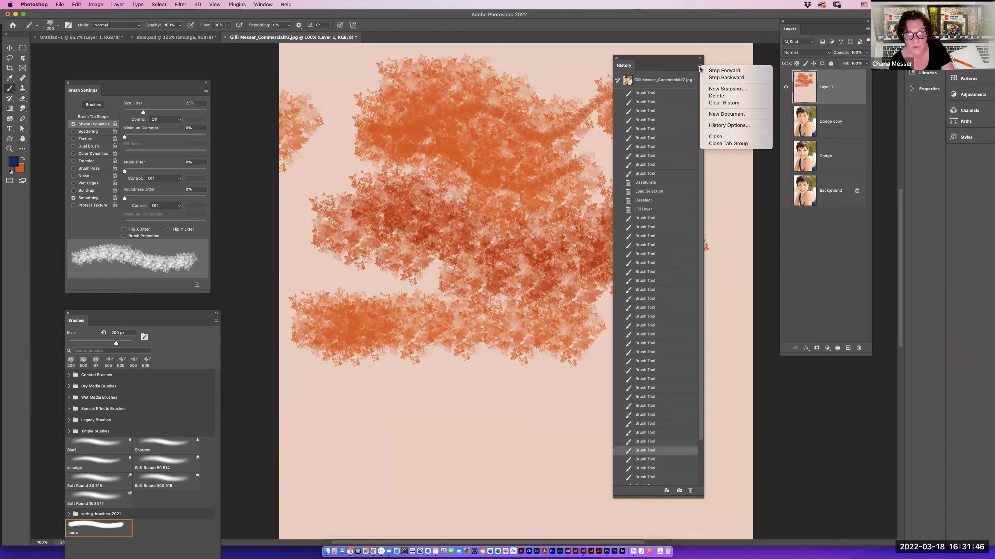
left_click(728, 125)
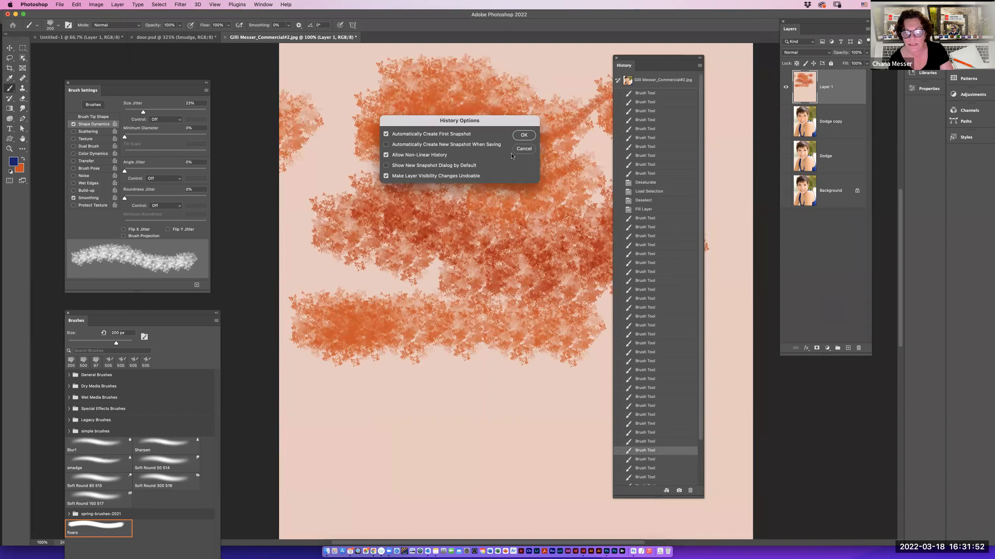
left_click(523, 139)
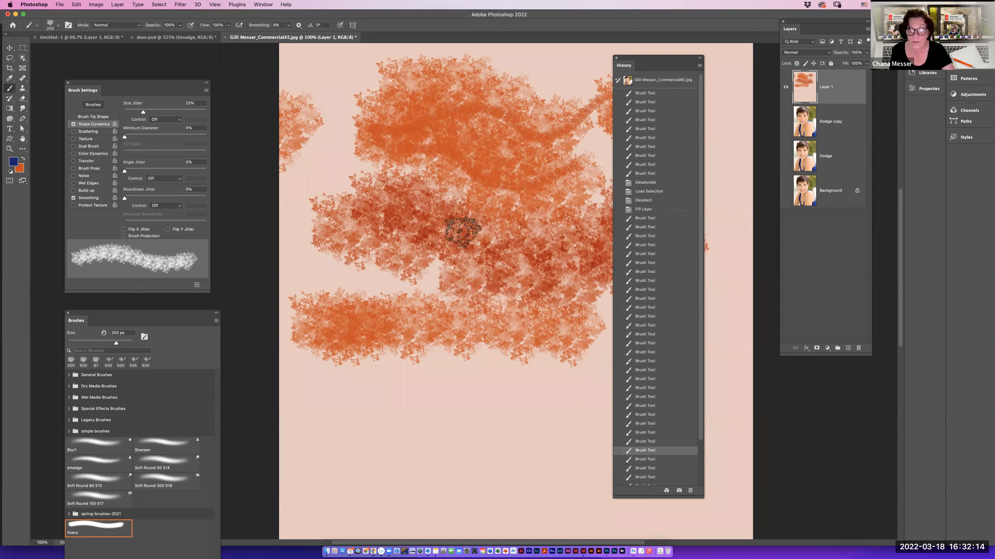
Return to the latest history state and set an early orange brush-stroke state as the history brush source.
scroll(700, 350, "down", 3)
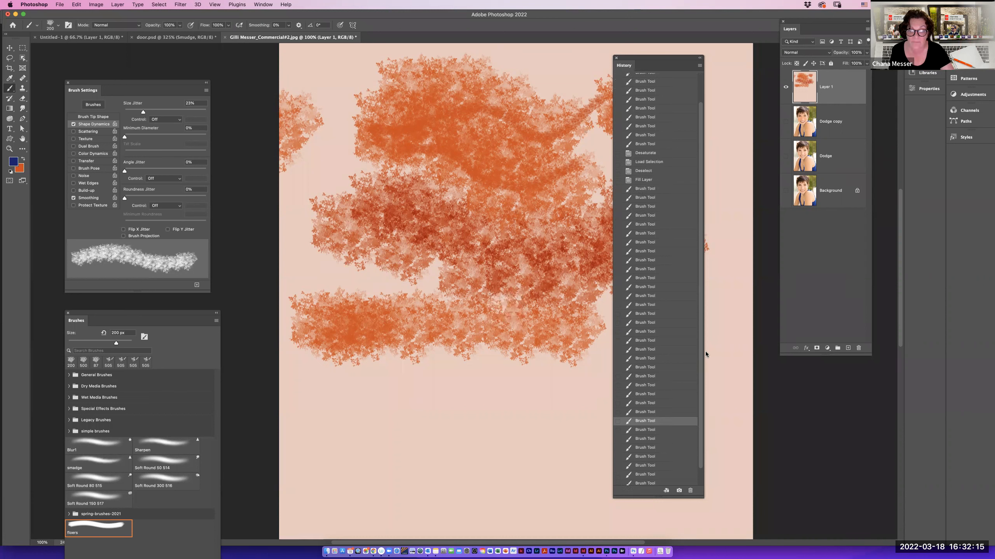
left_click(645, 481)
left_click(618, 482)
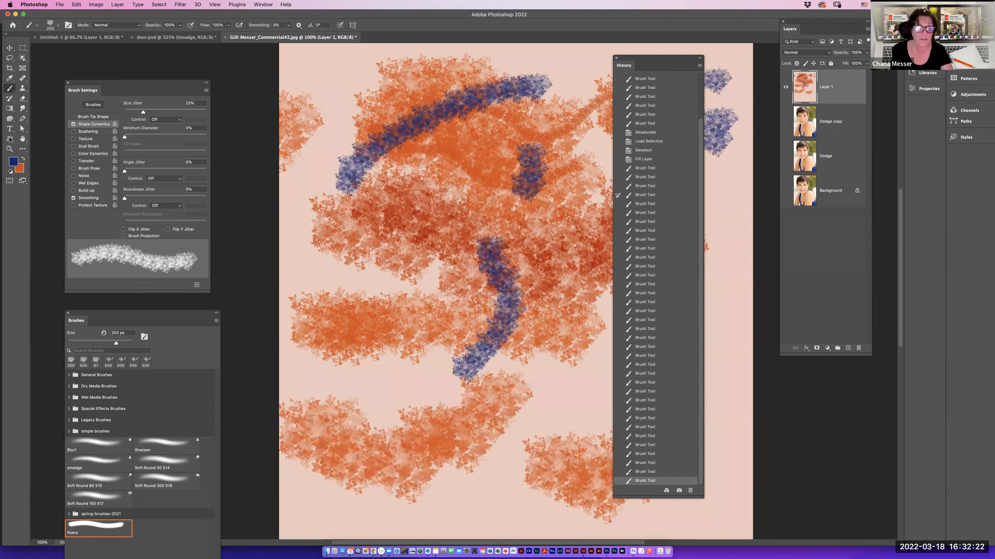
With the History Brush at 200 px, paint over the orange and dark blue foliage in the middle of the canvas.
left_click(9, 99)
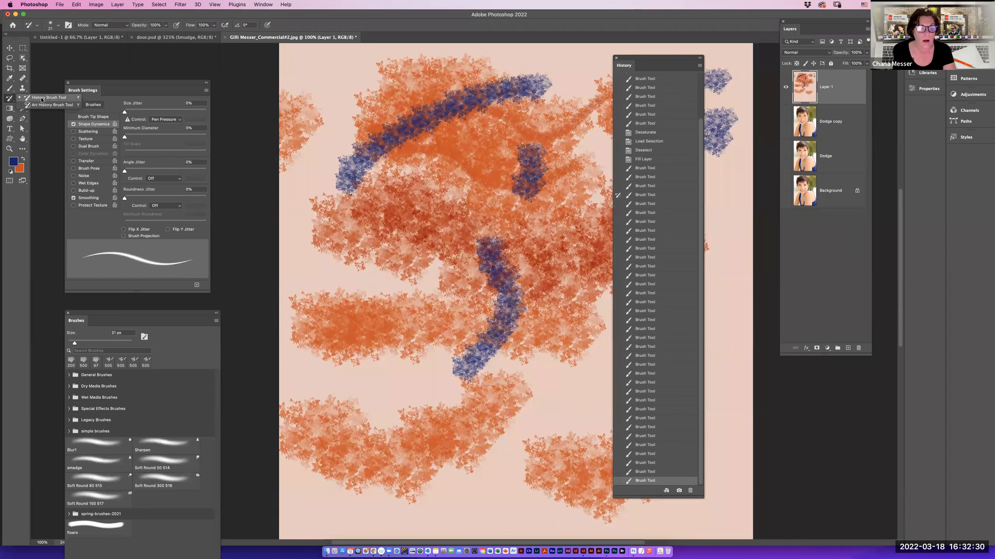
left_click(39, 100)
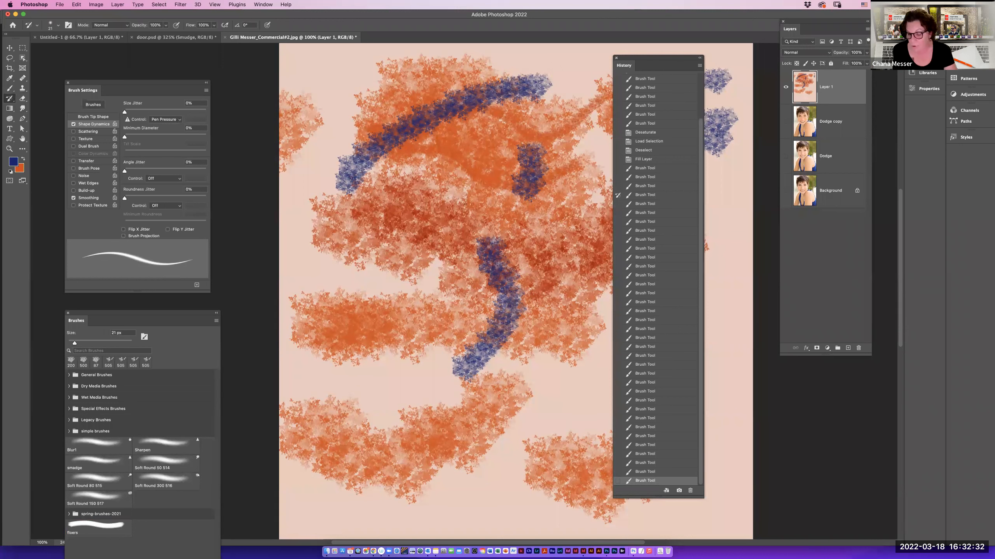
key("bracketright")
key("bracketright")
key("bracketright")
key("bracketright")
key("bracketright")
key("bracketright")
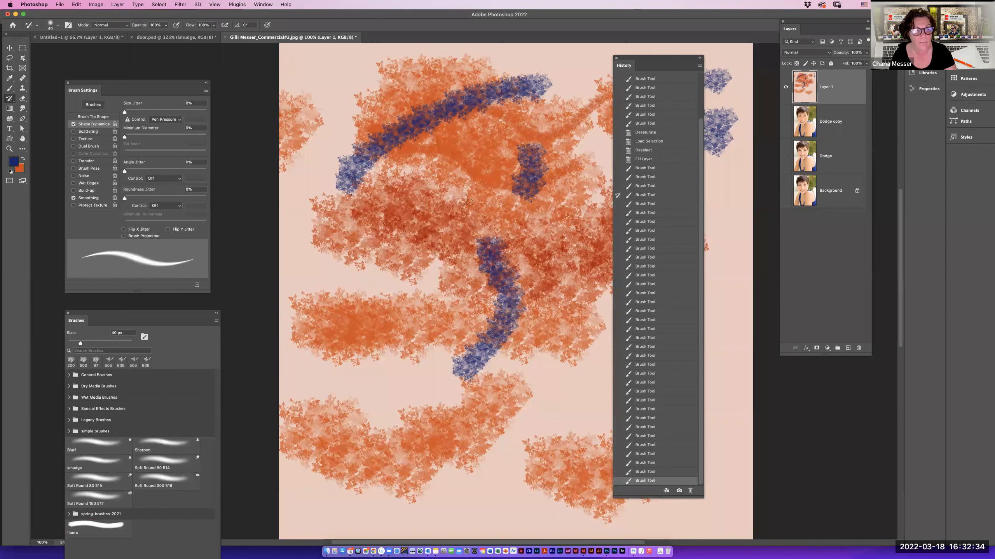
key("bracketright")
key("bracketright")
key("bracketright")
key("bracketright")
key("bracketright")
key("bracketright")
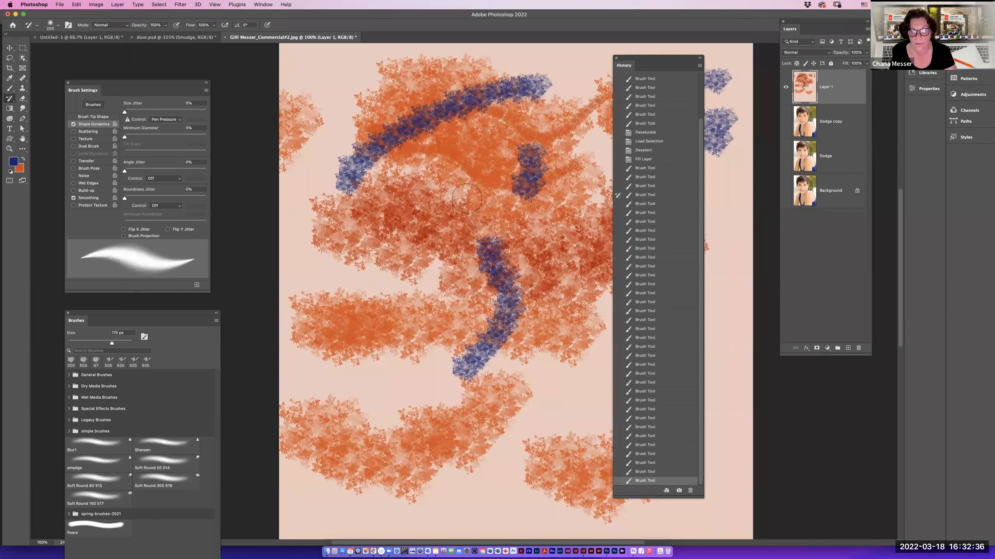
mouse_move(469, 199)
left_mouse_down()
mouse_move(480, 229)
mouse_move(445, 230)
mouse_move(449, 243)
mouse_move(492, 269)
mouse_move(476, 242)
mouse_move(499, 266)
mouse_move(458, 260)
mouse_move(439, 286)
mouse_move(378, 278)
mouse_move(457, 206)
mouse_move(446, 241)
mouse_move(485, 239)
left_mouse_up()
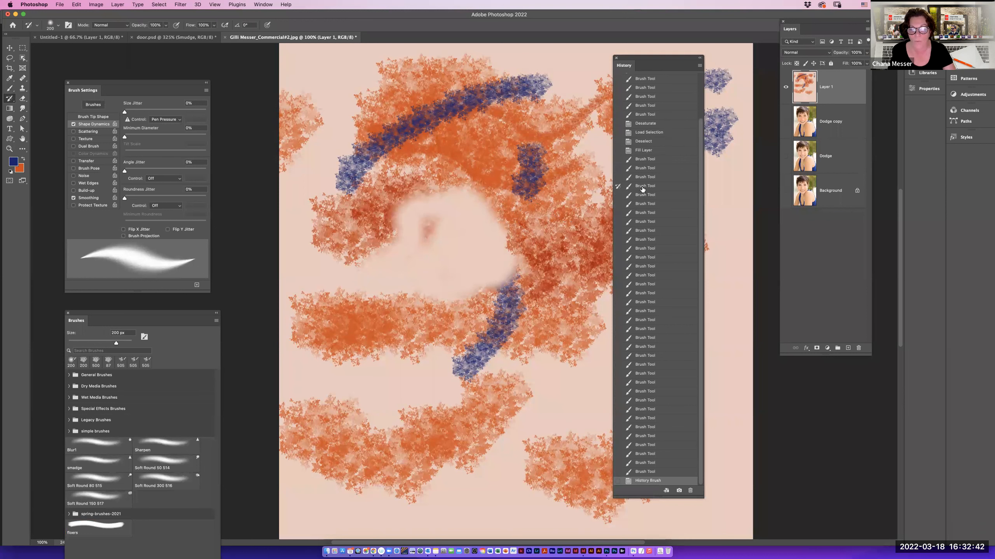
Go back through the early orange foliage states and paint out part of the foliage band with the History Brush.
left_click(642, 186)
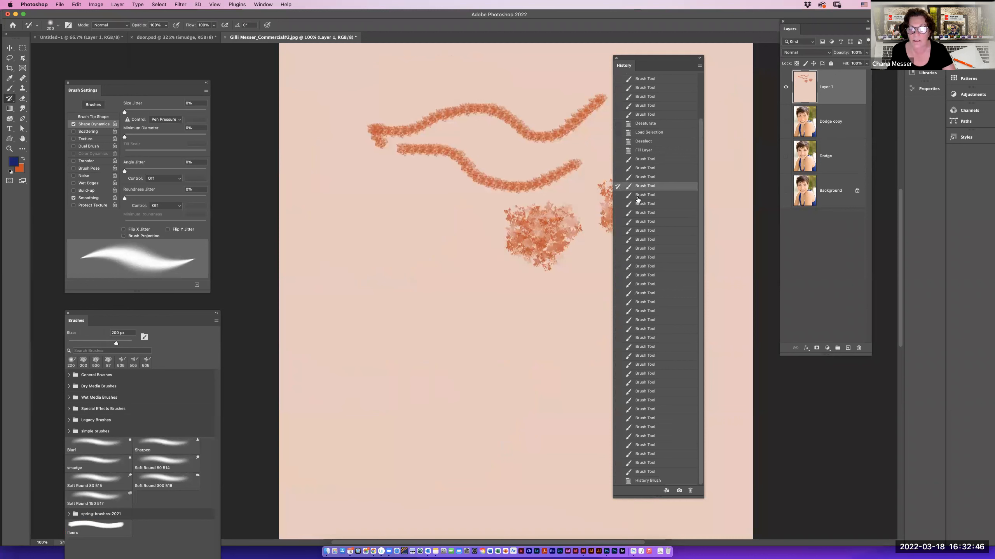
left_click(637, 196)
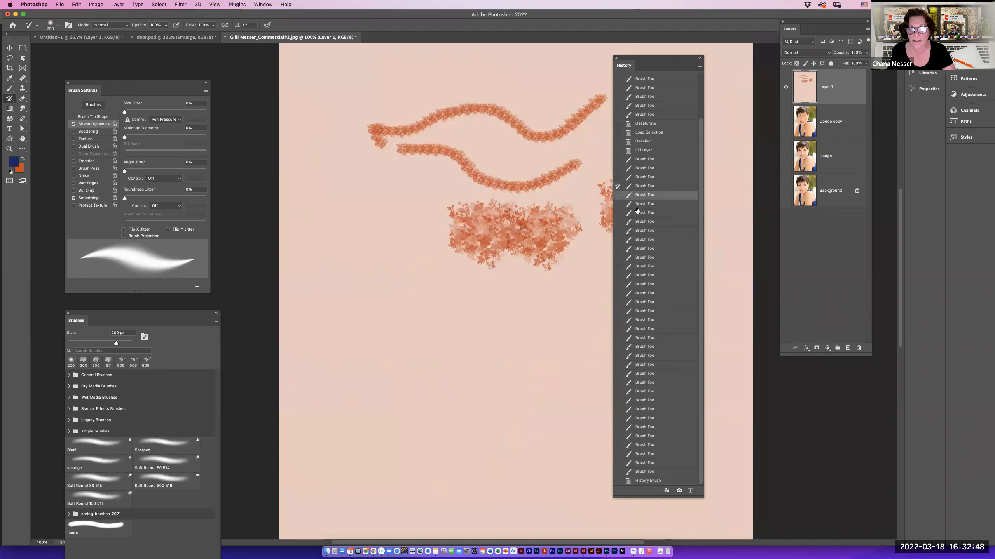
left_click(639, 204)
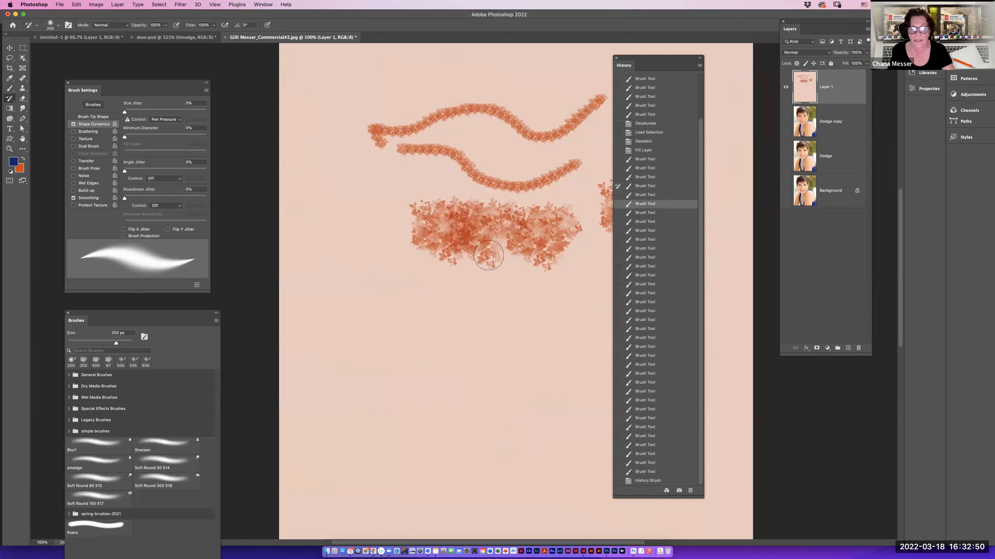
mouse_move(465, 232)
left_mouse_down()
mouse_move(440, 256)
mouse_move(412, 239)
mouse_move(419, 249)
mouse_move(553, 252)
mouse_move(561, 230)
mouse_move(581, 225)
mouse_move(536, 161)
mouse_move(563, 232)
mouse_move(538, 244)
mouse_move(553, 259)
mouse_move(531, 246)
left_mouse_up()
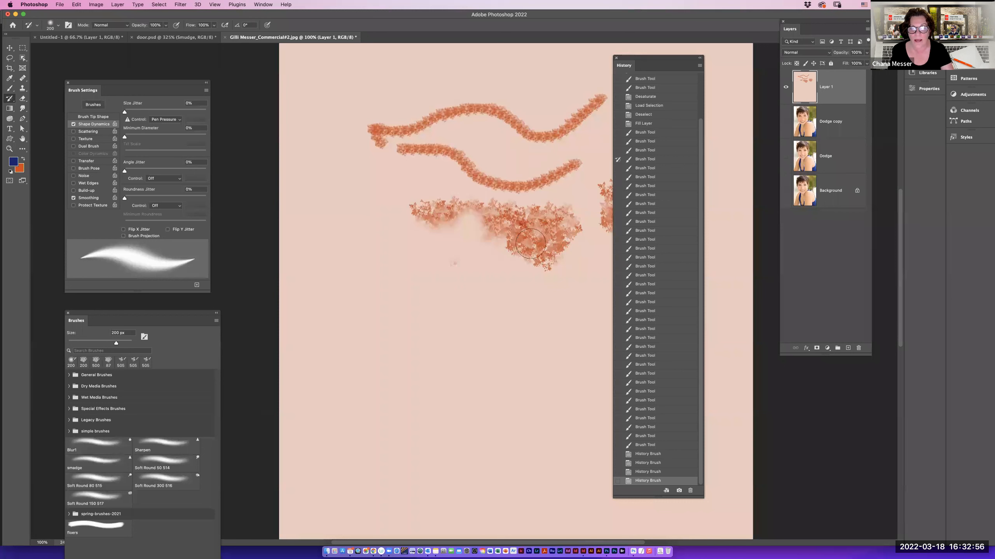
Make a later orange foliage state the history brush source, go to that state, and paint over its lower foliage.
left_click(618, 231)
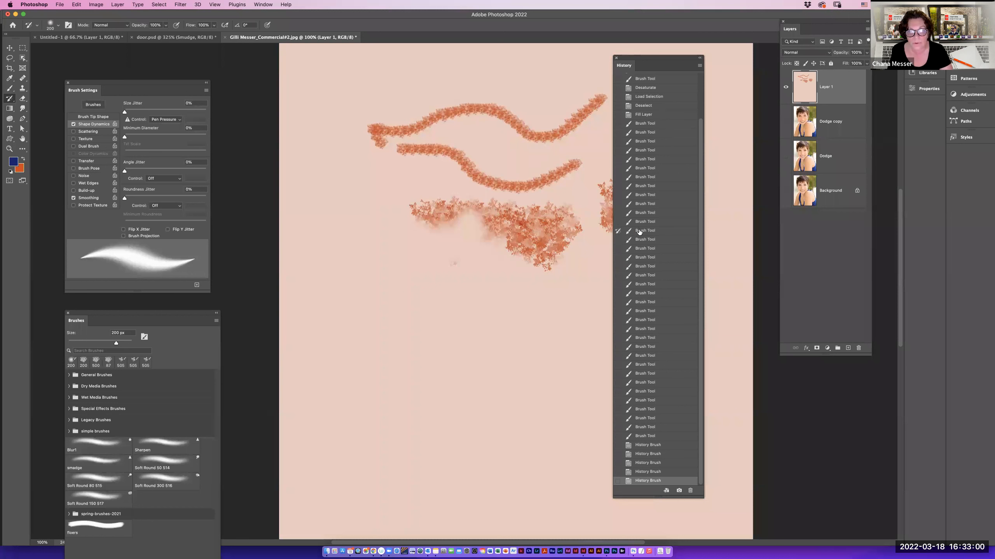
left_click(635, 231)
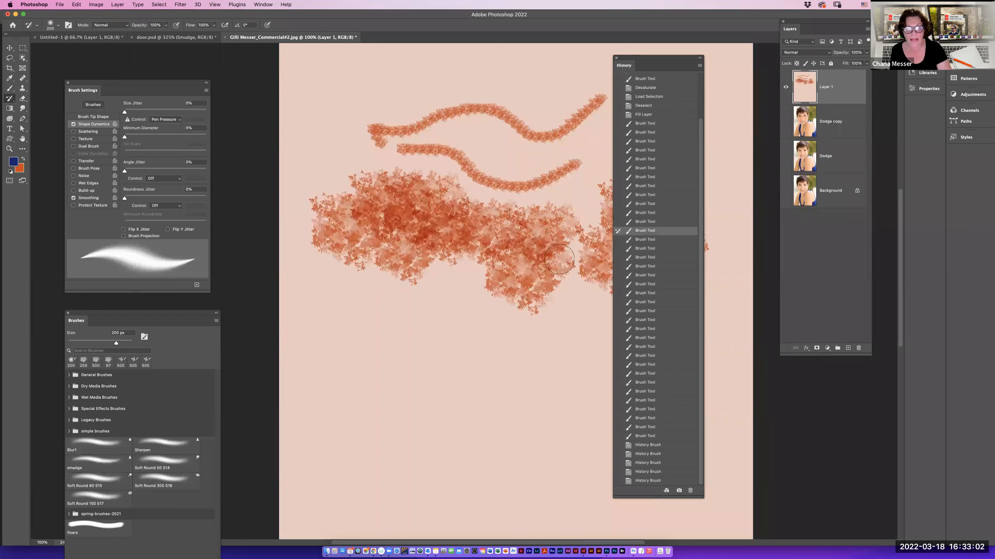
left_click(559, 259)
mouse_move(559, 259)
left_mouse_down()
mouse_move(535, 268)
mouse_move(534, 287)
mouse_move(521, 285)
mouse_move(550, 285)
mouse_move(498, 302)
mouse_move(517, 291)
left_mouse_up()
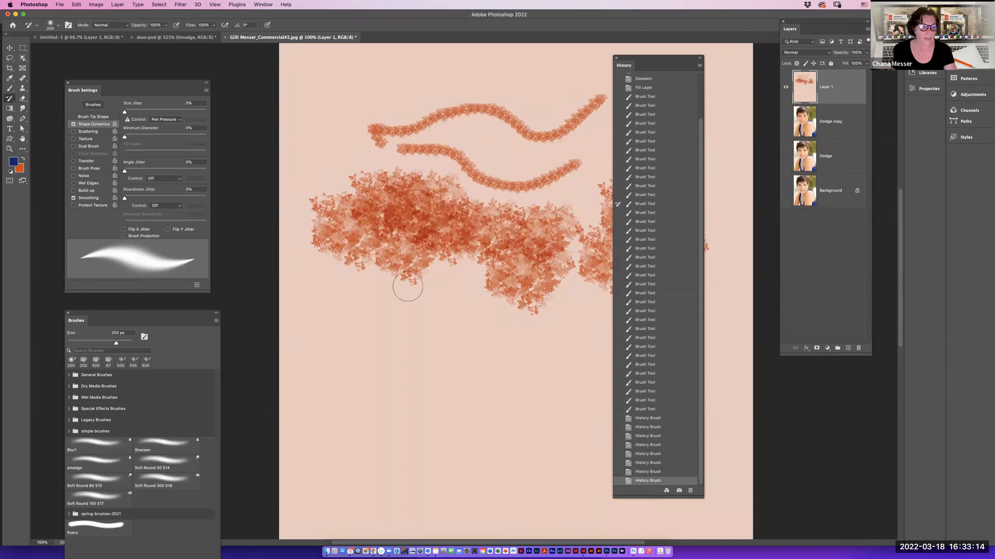
Switch to the Art History Brush and set its style to Tight Medium.
left_click(9, 99)
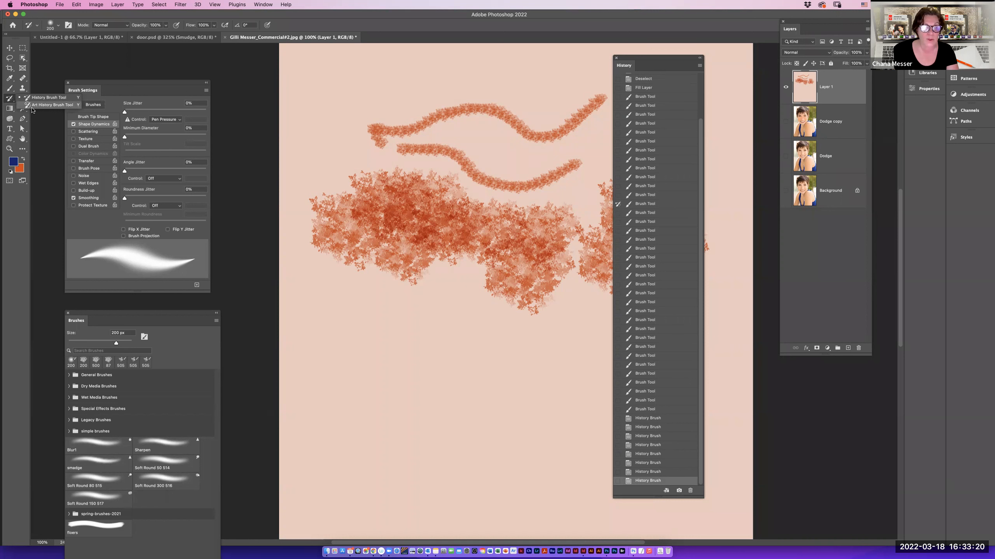
left_click(52, 105)
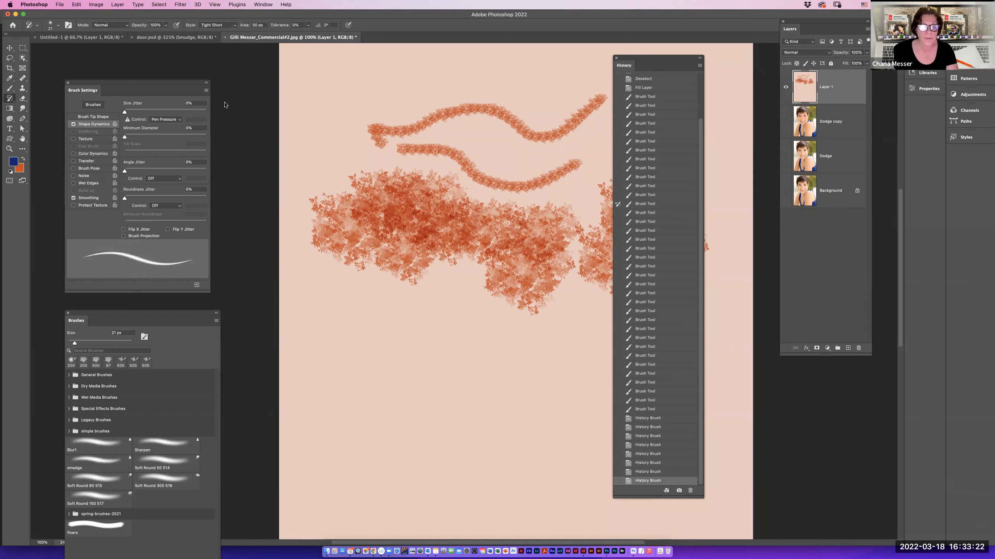
left_click(210, 26)
left_click(209, 25)
left_click(210, 25)
left_click(211, 34)
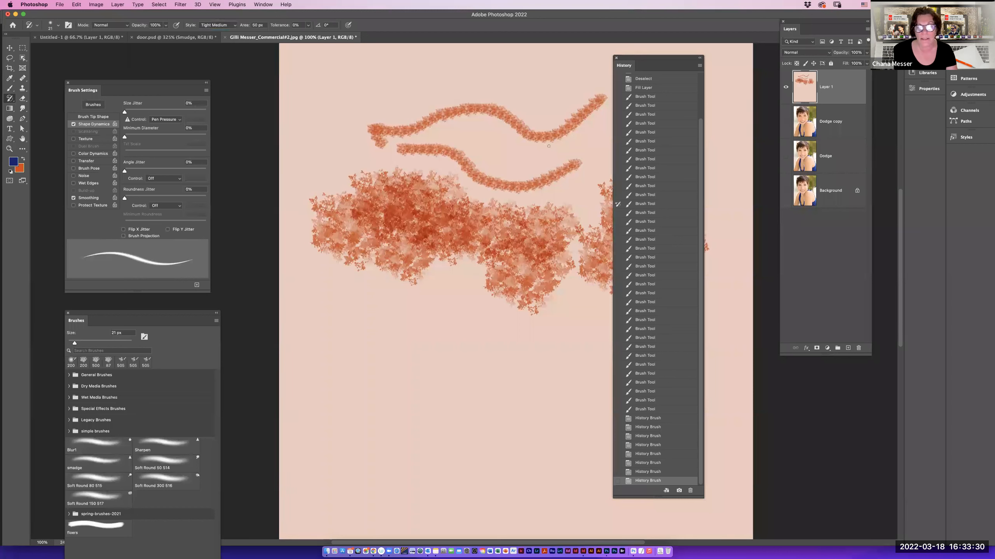
Enlarge the Art History Brush to 70 px and paint smeared strokes along the lower edge of the orange foliage.
key("bracketright")
key("bracketright")
key("bracketright")
key("bracketright")
key("bracketright")
key("bracketright")
key("bracketright")
key("bracketright")
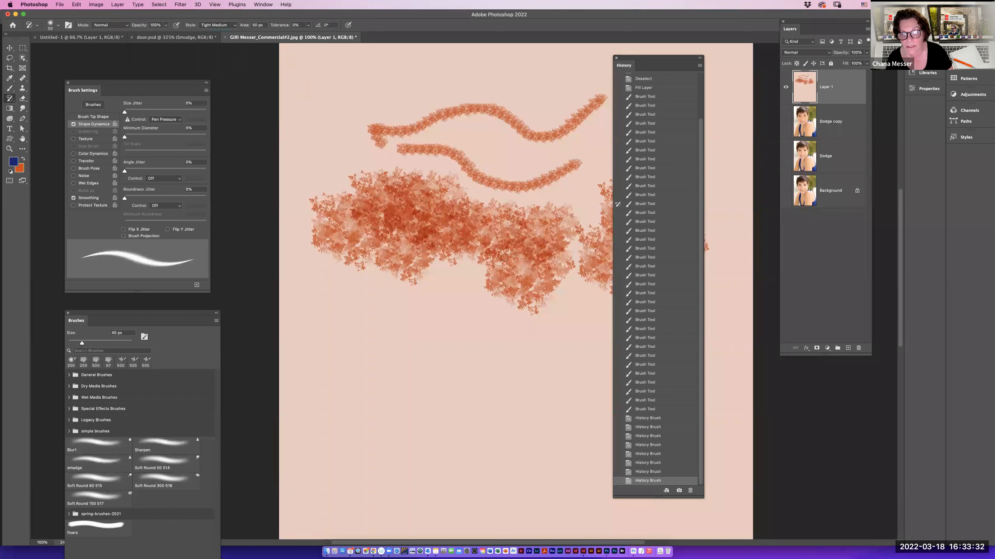
mouse_move(498, 270)
left_mouse_down()
mouse_move(509, 290)
mouse_move(455, 282)
mouse_move(413, 291)
mouse_move(384, 269)
mouse_move(357, 295)
left_mouse_up()
left_click_drag(484, 291, 572, 284)
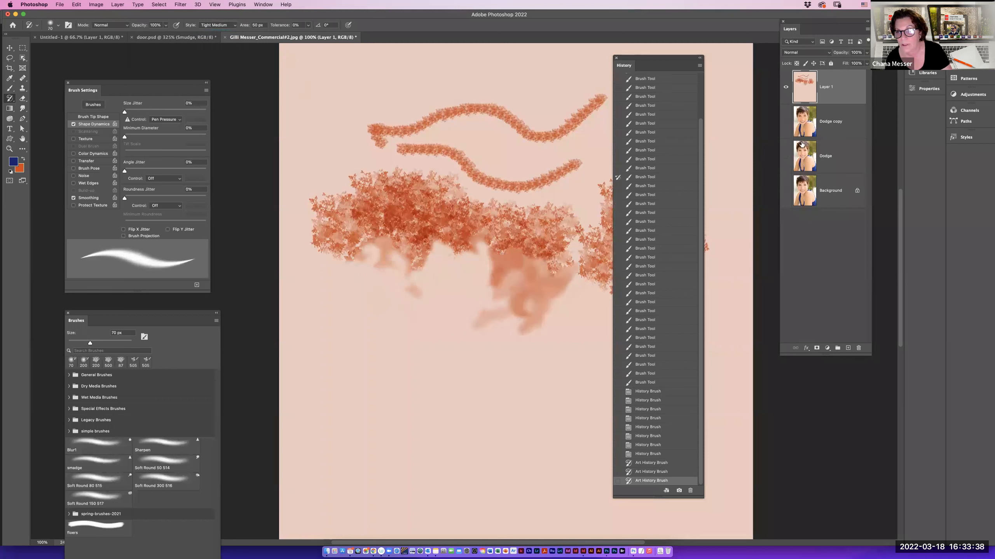
Select and show the Dodge copy layer, and hide Layer 1.
left_click(812, 122)
left_click(785, 121)
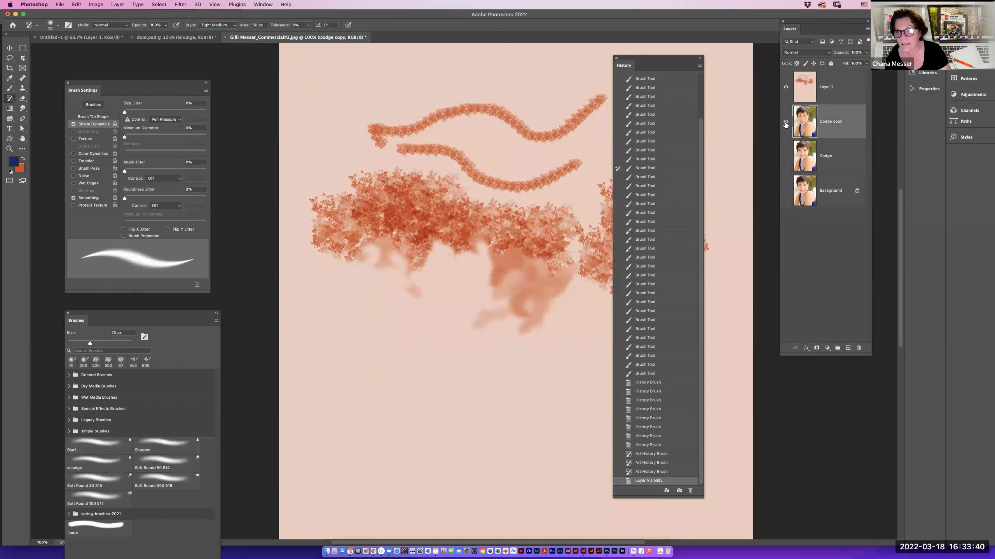
left_click(785, 86)
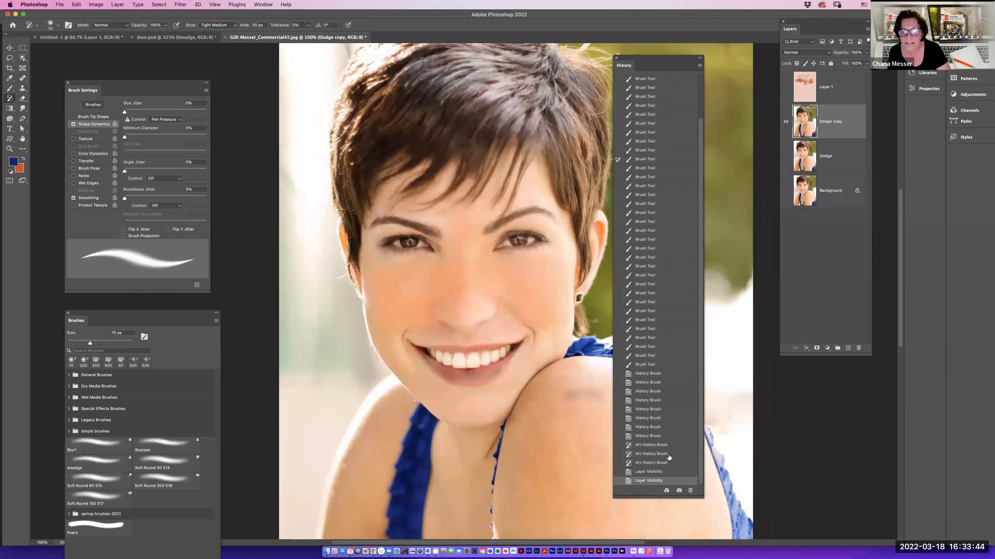
Set the state with three orange foliage bands as history source, paint over them with the Art History Brush, and return to that state.
left_click(629, 258)
left_click(618, 258)
mouse_move(560, 311)
left_mouse_down()
mouse_move(529, 353)
mouse_move(516, 379)
mouse_move(449, 324)
mouse_move(424, 350)
mouse_move(423, 370)
mouse_move(383, 340)
left_mouse_up()
mouse_move(490, 171)
left_mouse_down()
mouse_move(552, 149)
mouse_move(529, 124)
mouse_move(385, 129)
mouse_move(519, 169)
mouse_move(574, 224)
mouse_move(575, 250)
mouse_move(598, 243)
mouse_move(606, 216)
mouse_move(587, 353)
mouse_move(523, 349)
mouse_move(493, 367)
mouse_move(519, 332)
mouse_move(533, 351)
left_mouse_up()
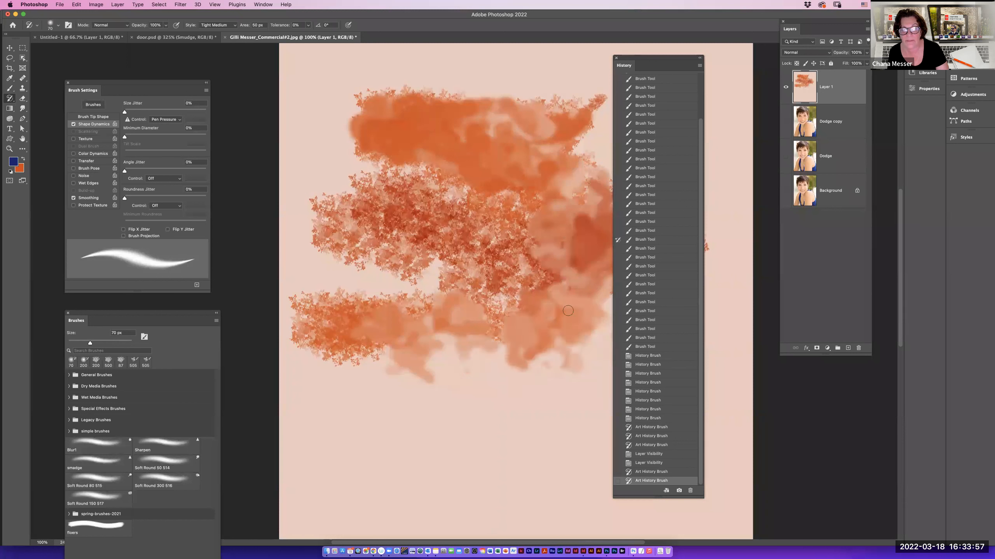
left_click(653, 240)
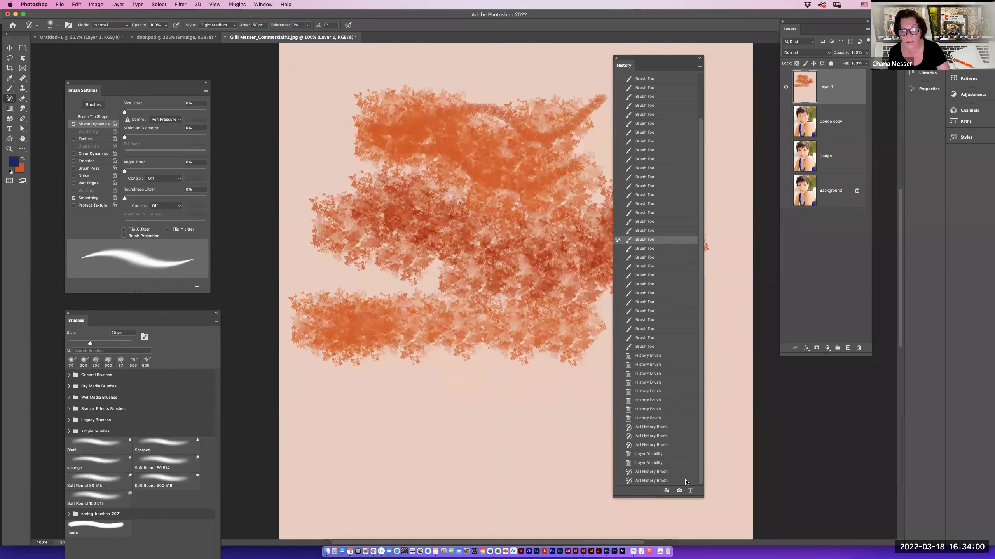
Return to the latest Art History Brush state and paint smeared strokes across the three orange foliage bands.
left_click(654, 481)
mouse_move(533, 298)
left_mouse_down()
mouse_move(486, 344)
mouse_move(521, 364)
mouse_move(427, 301)
mouse_move(530, 241)
mouse_move(349, 188)
mouse_move(451, 164)
mouse_move(387, 242)
left_mouse_up()
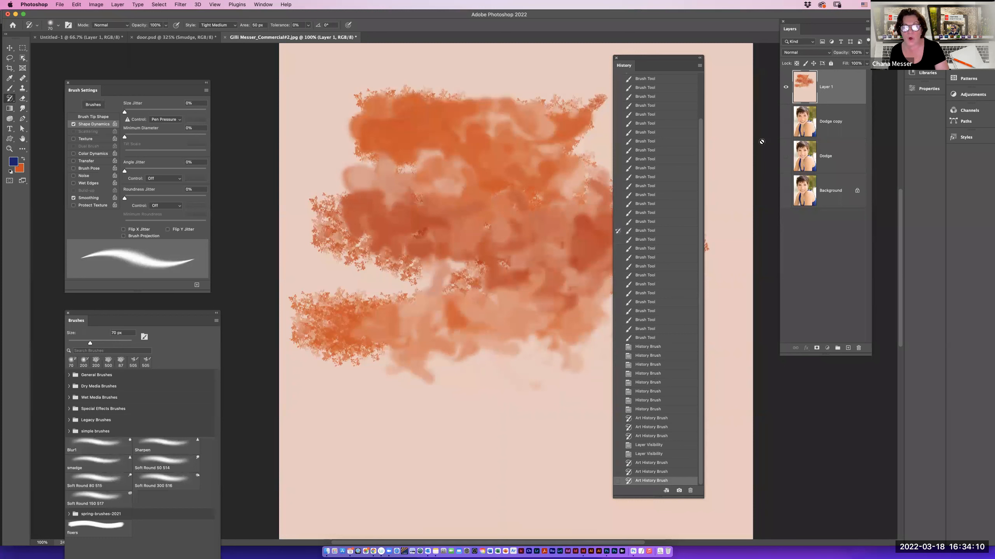
Select the Dodge layer and review earlier Brush Tool and History Brush states to compare how the foliage artwork changes.
left_click(810, 168)
scroll(703, 124, "up", 5)
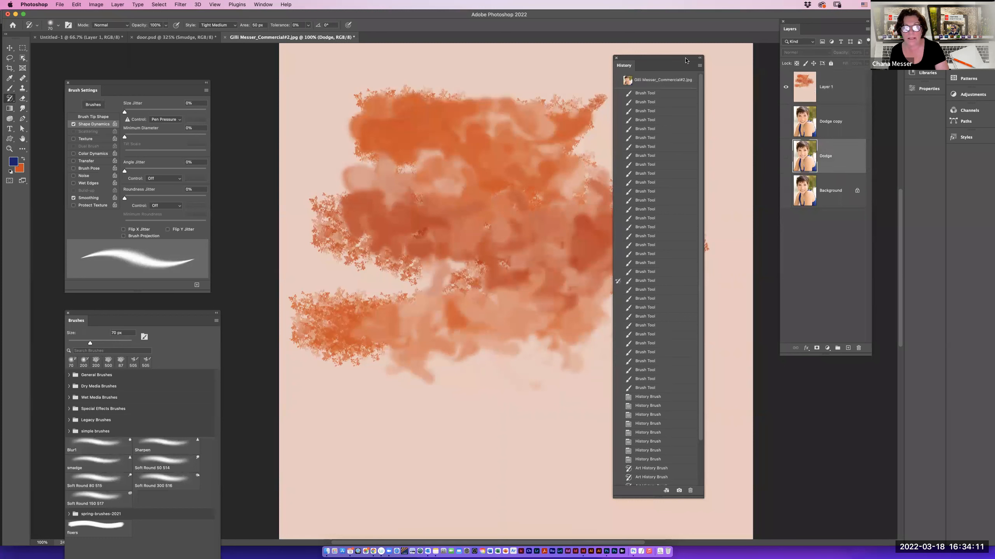
left_click(658, 94)
left_click(652, 155)
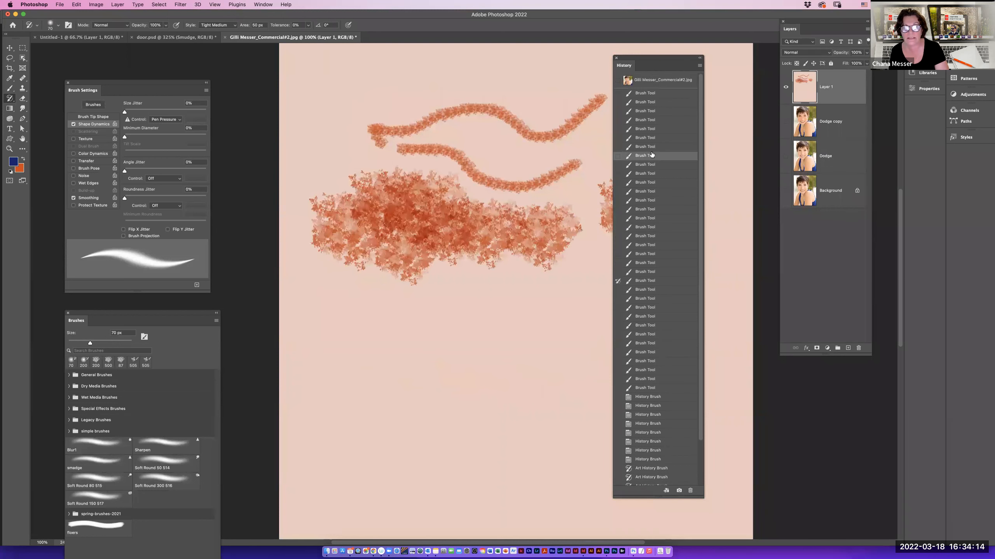
left_click(646, 210)
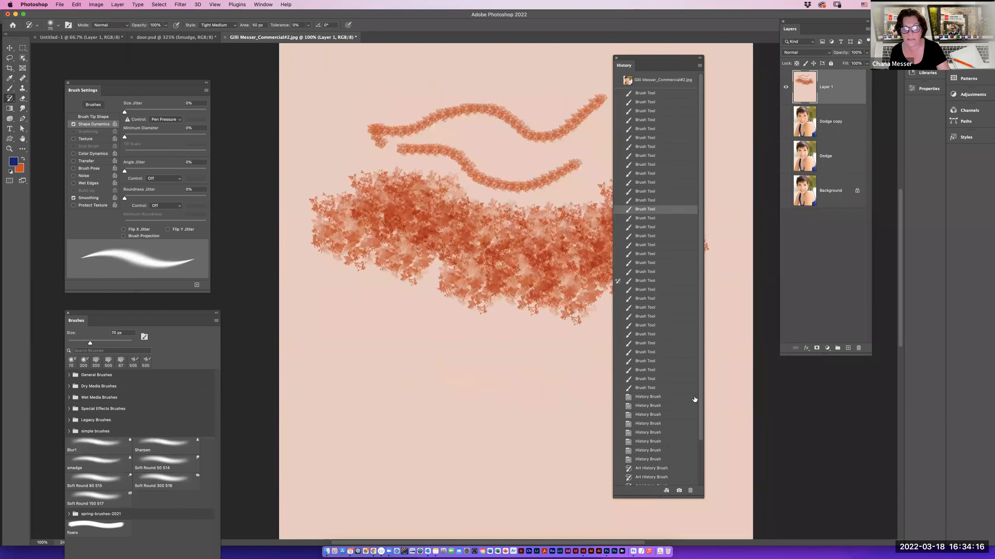
left_click(642, 380)
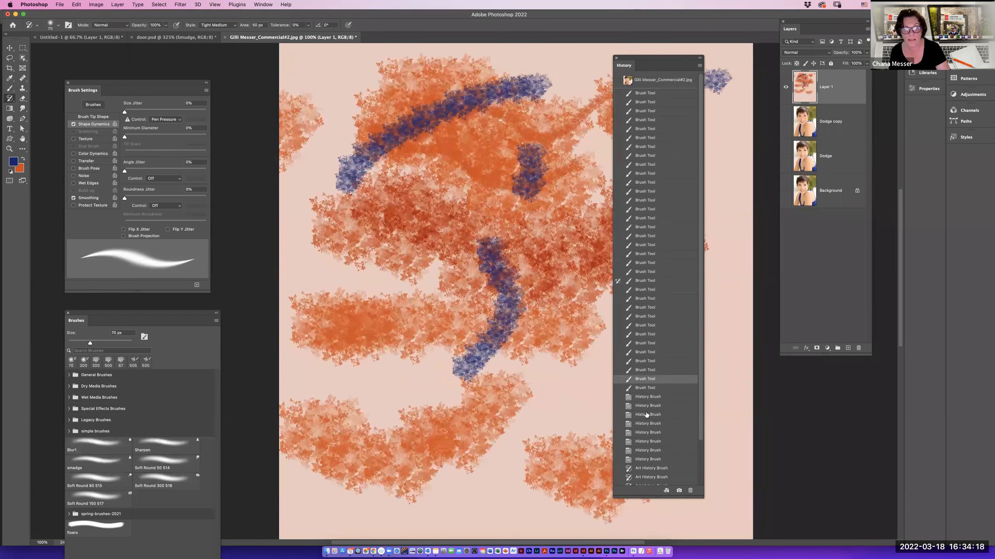
left_click(646, 415)
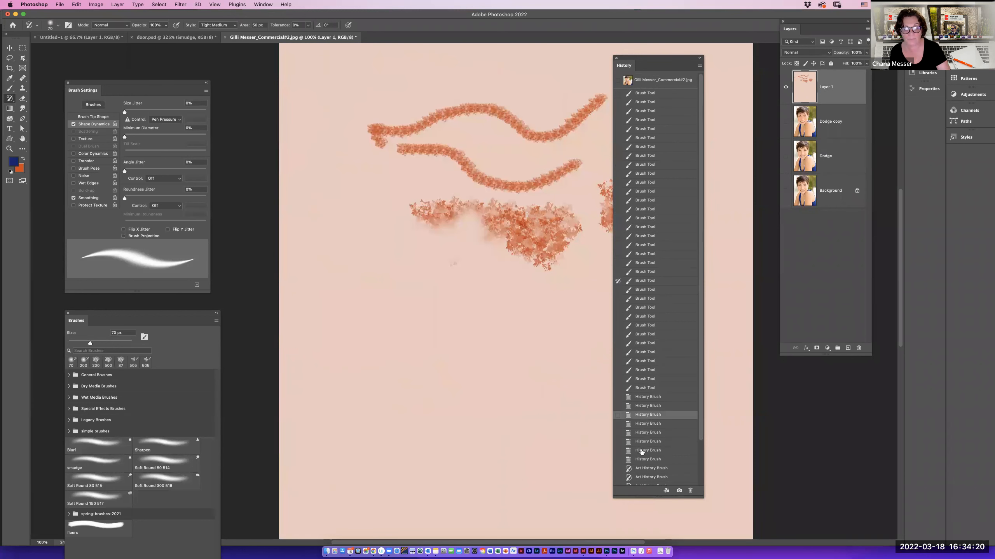
left_click(641, 451)
left_click(643, 409)
Return to the state with orange foliage and blue strokes, and paint over the lower blue stroke with the Art History Brush.
left_click(644, 362)
mouse_move(574, 254)
left_mouse_down()
mouse_move(558, 316)
mouse_move(564, 356)
mouse_move(517, 368)
mouse_move(505, 383)
mouse_move(483, 351)
mouse_move(500, 317)
mouse_move(499, 271)
left_mouse_up()
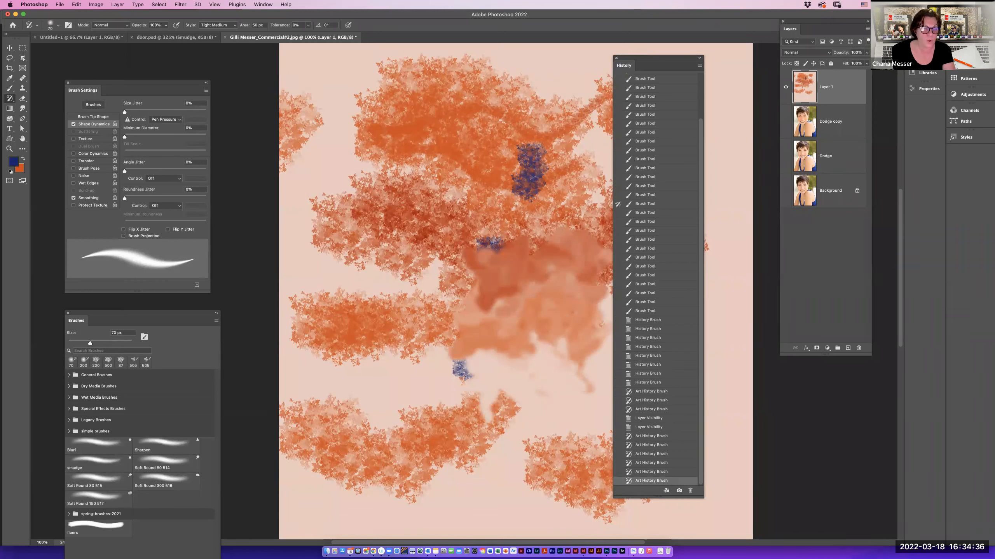
left_click(12, 98)
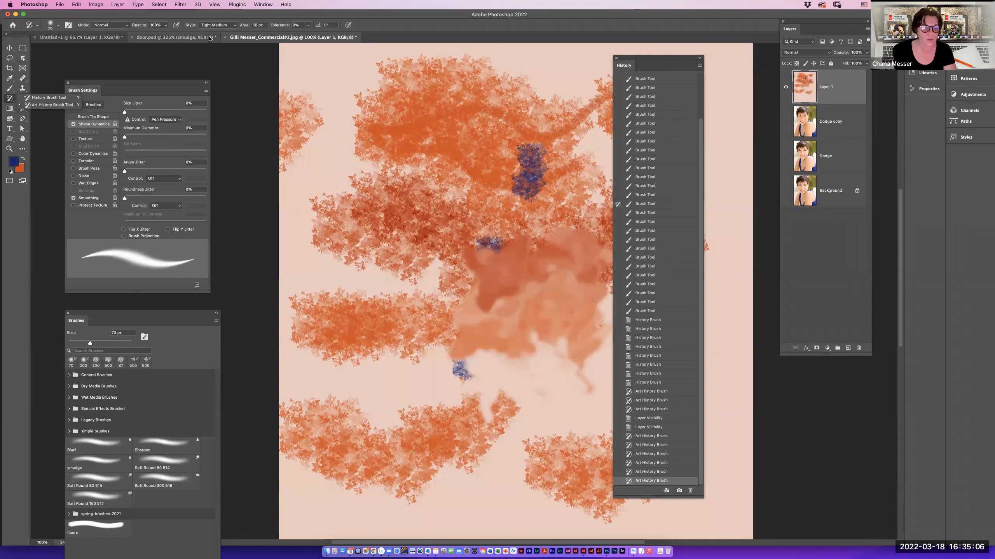
left_click(57, 4)
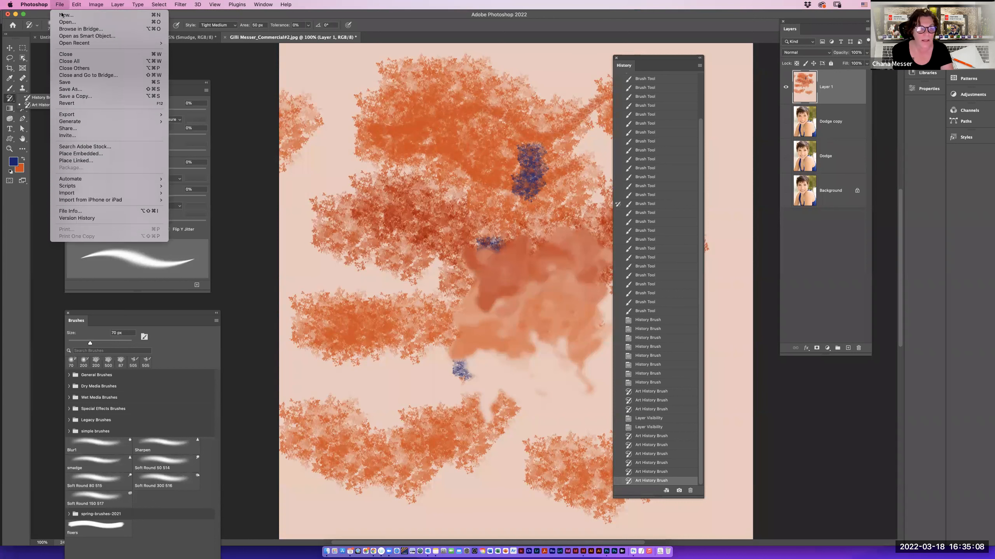
key("Escape")
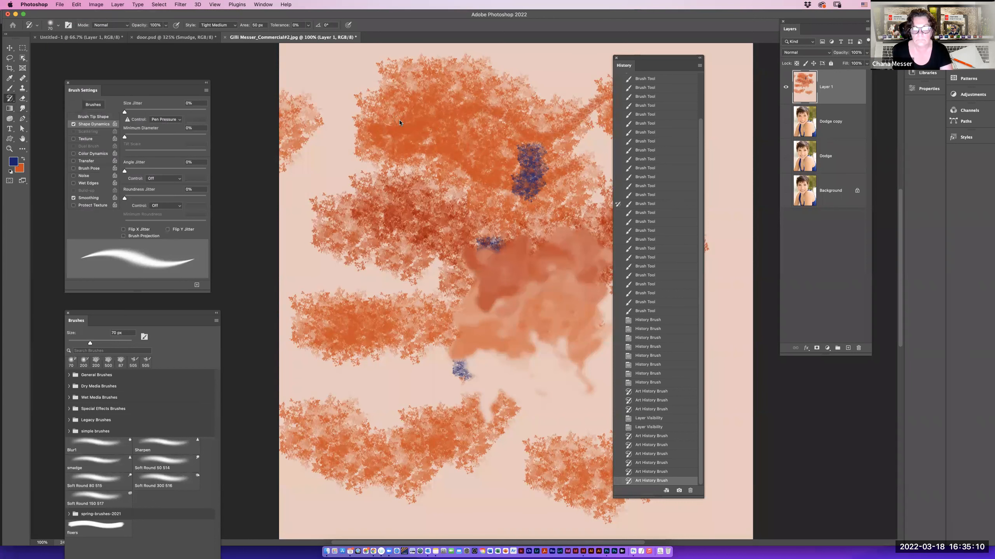
Open make Bubble Brush.psd from Week 8 > Brushes > Assets > images to create Brushes.
key("super+o")
left_click(493, 34)
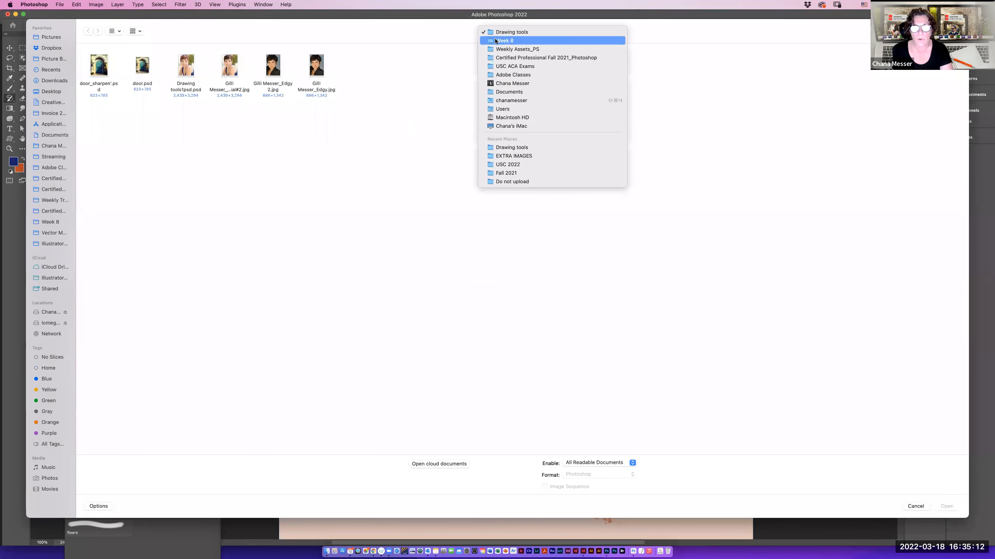
left_click(496, 41)
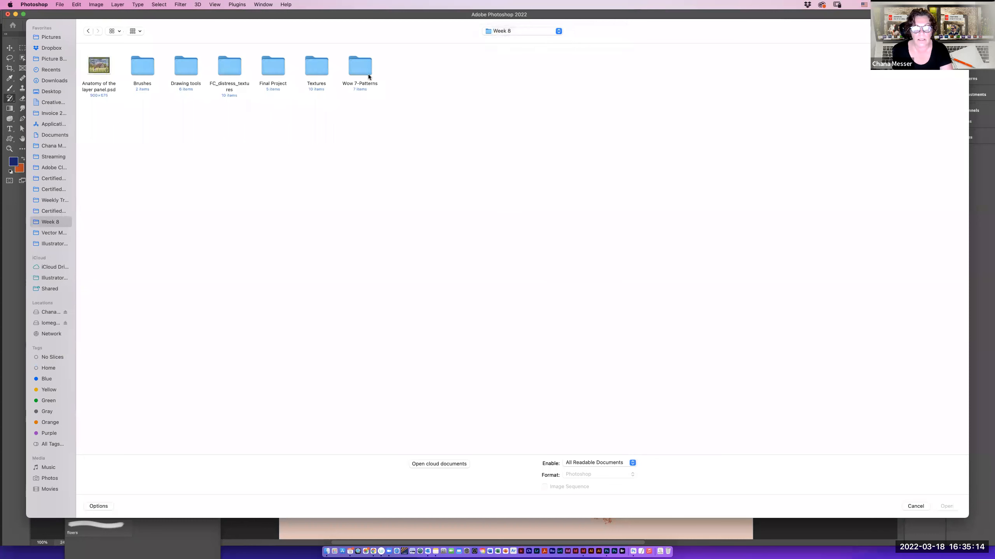
double_click(145, 72)
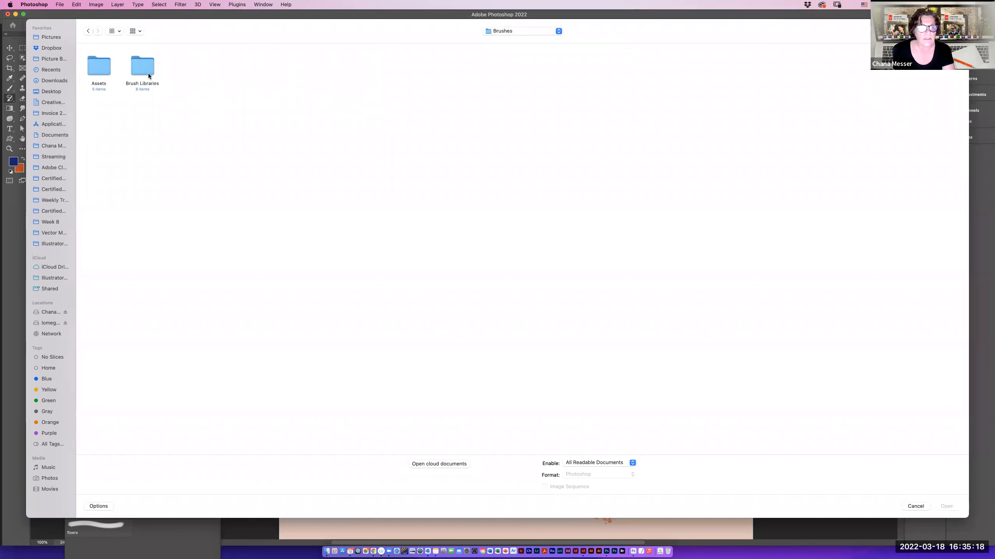
double_click(100, 68)
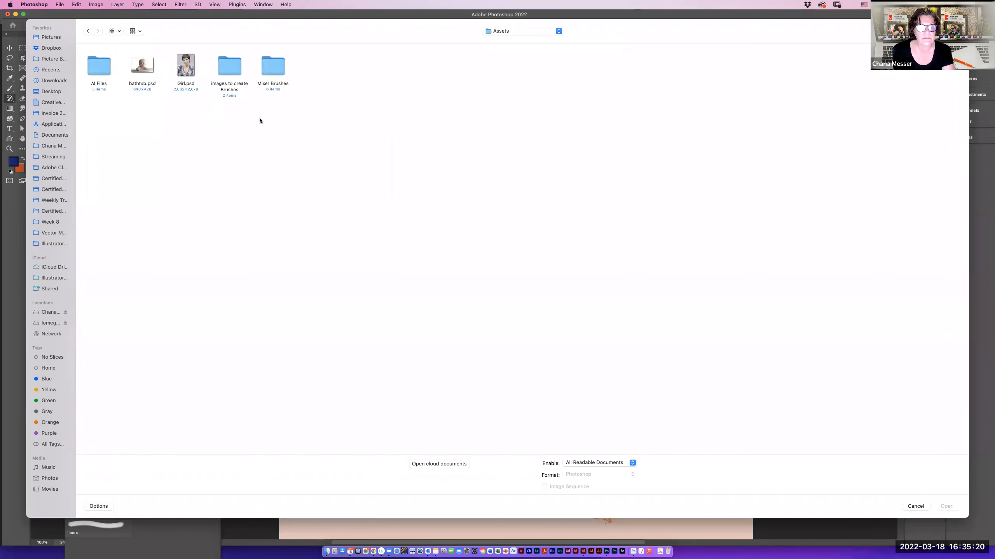
double_click(233, 70)
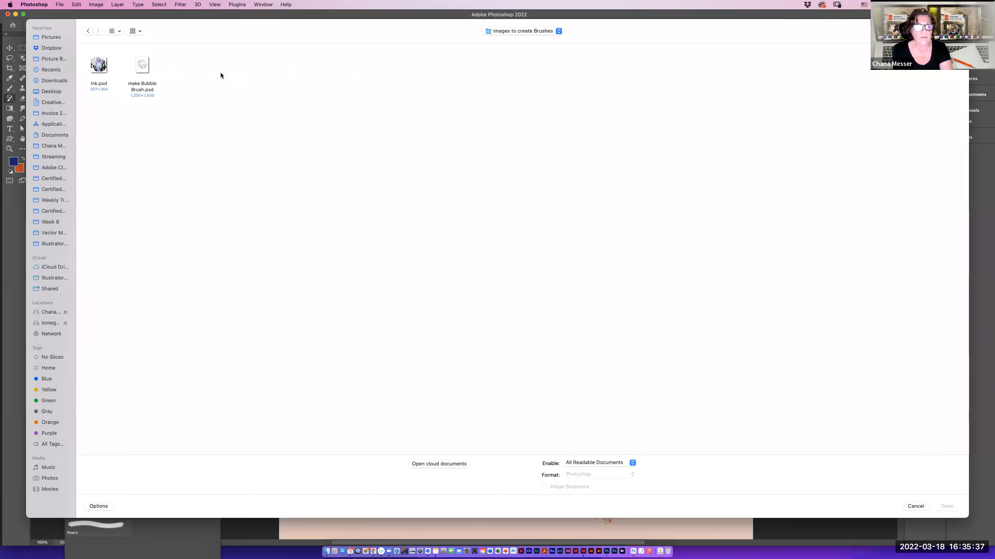
left_click(144, 70)
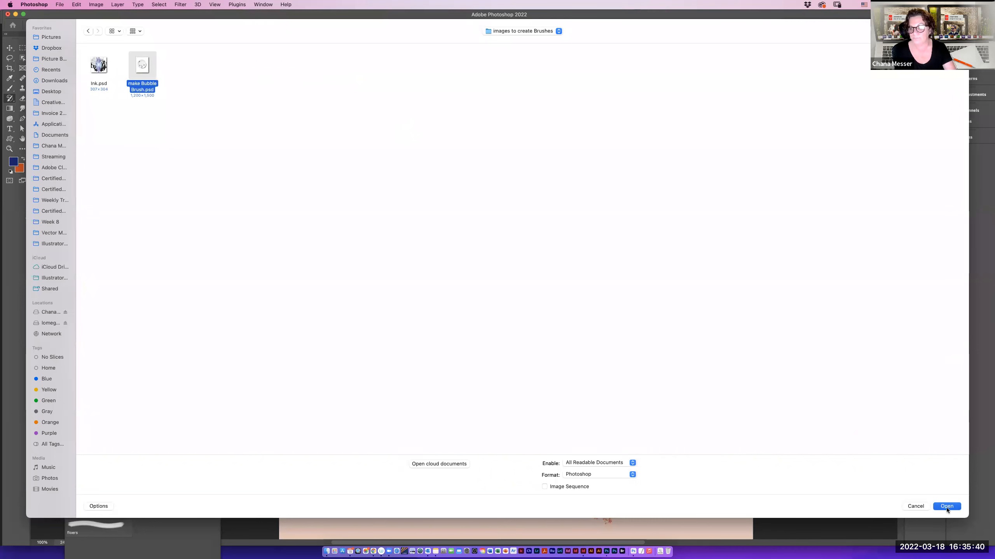
left_click(946, 507)
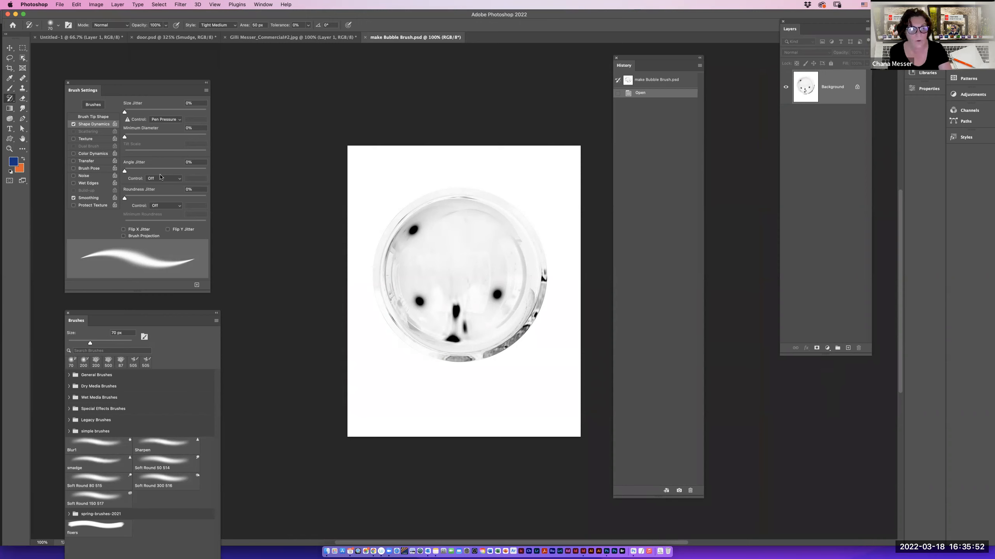
Select the whole round bubble with the Object Selection tool.
left_click_drag(22, 50, 23, 51)
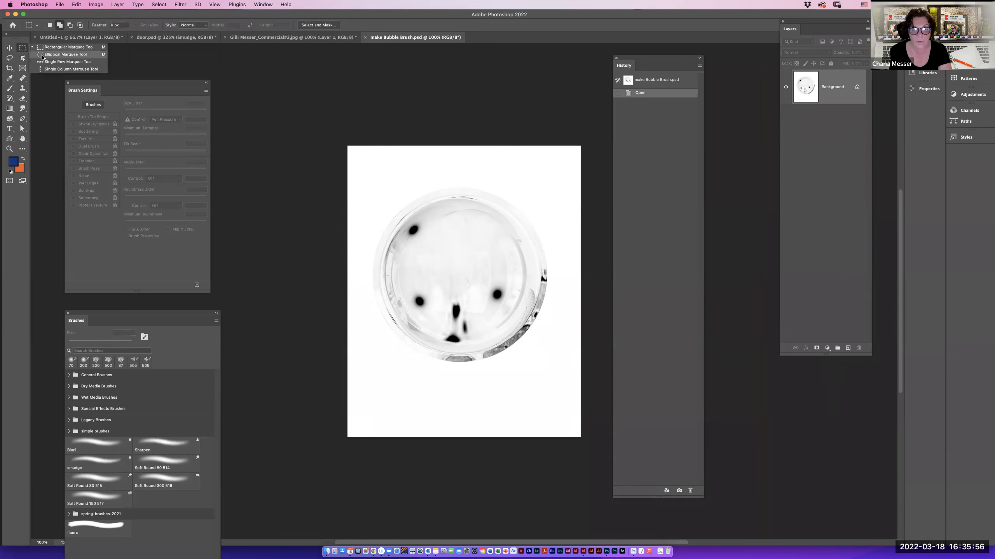
left_click(42, 55)
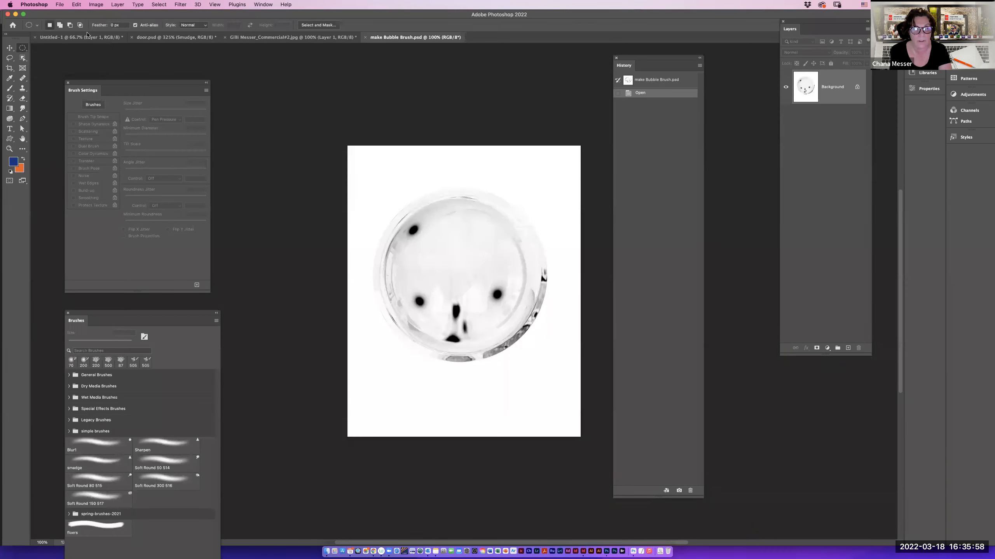
left_click_drag(24, 58, 26, 59)
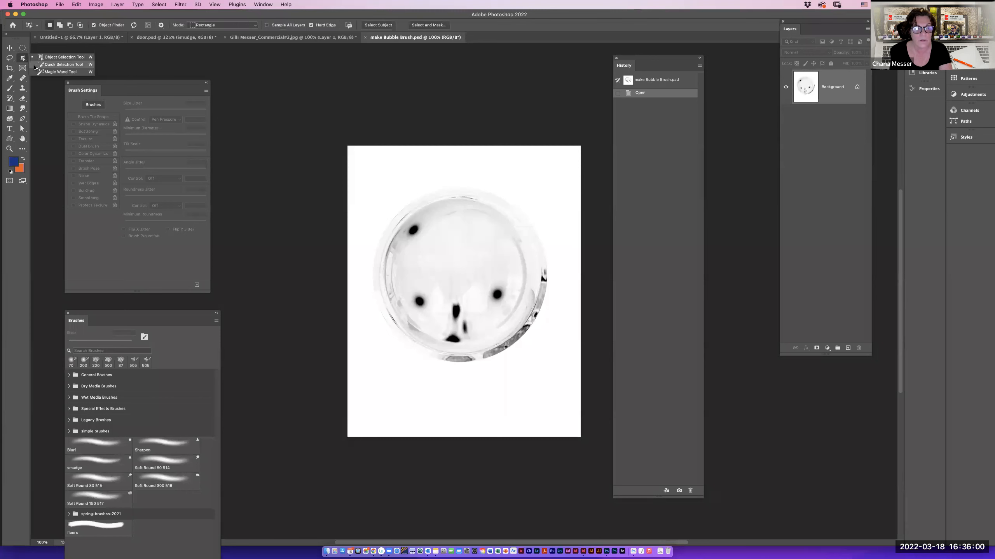
left_click(40, 57)
left_click_drag(377, 172, 568, 377)
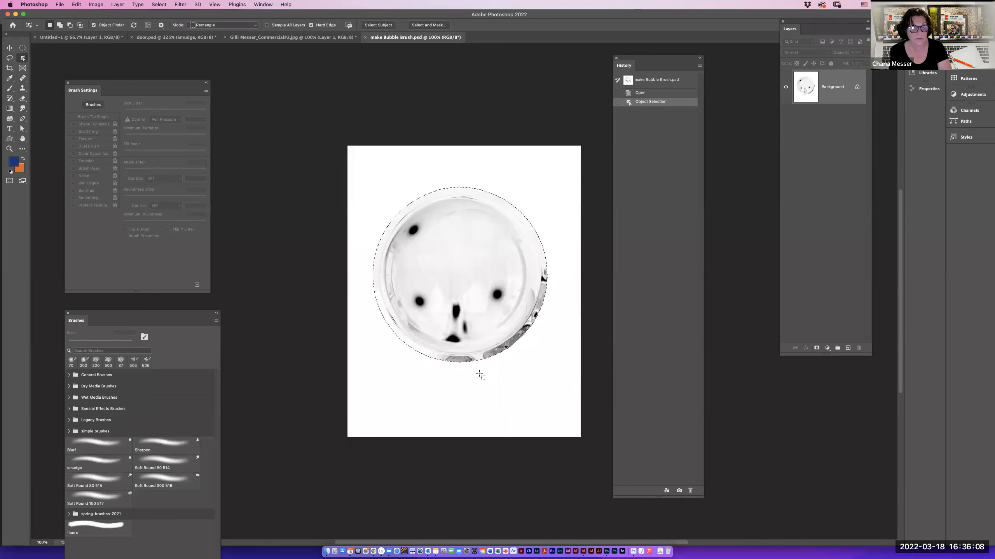
Feather the bubble selection by about 49 px in Select and Mask and apply the refinement.
left_click(423, 27)
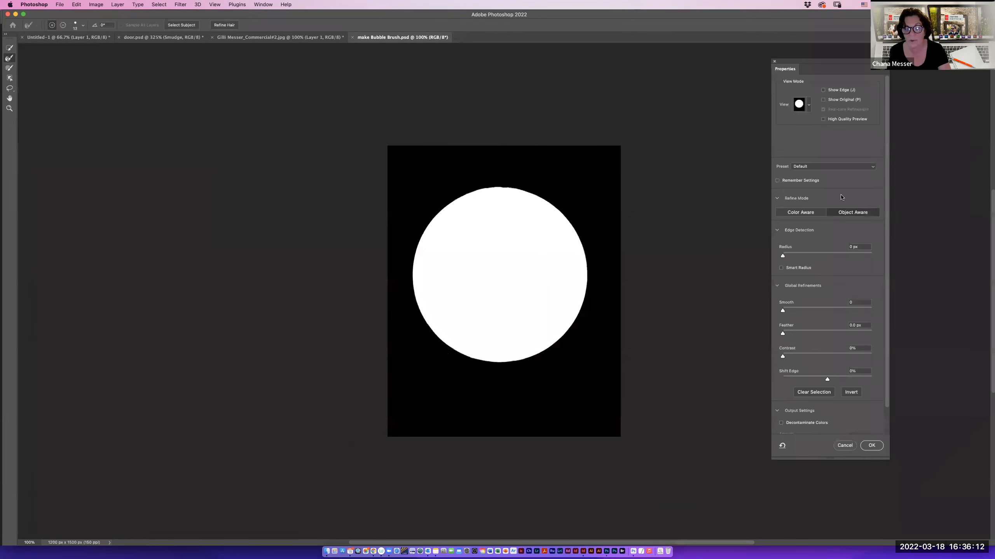
left_click_drag(782, 332, 831, 333)
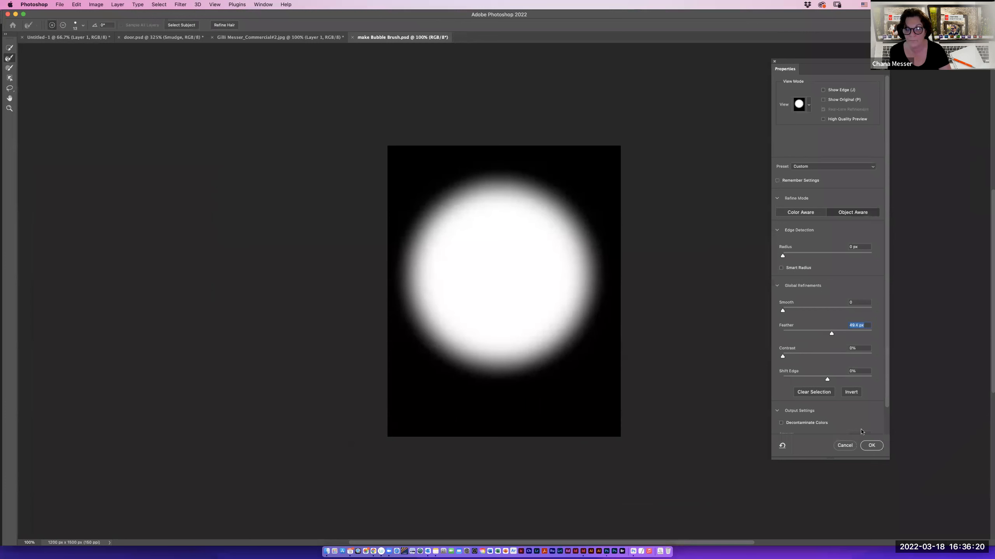
left_click(871, 446)
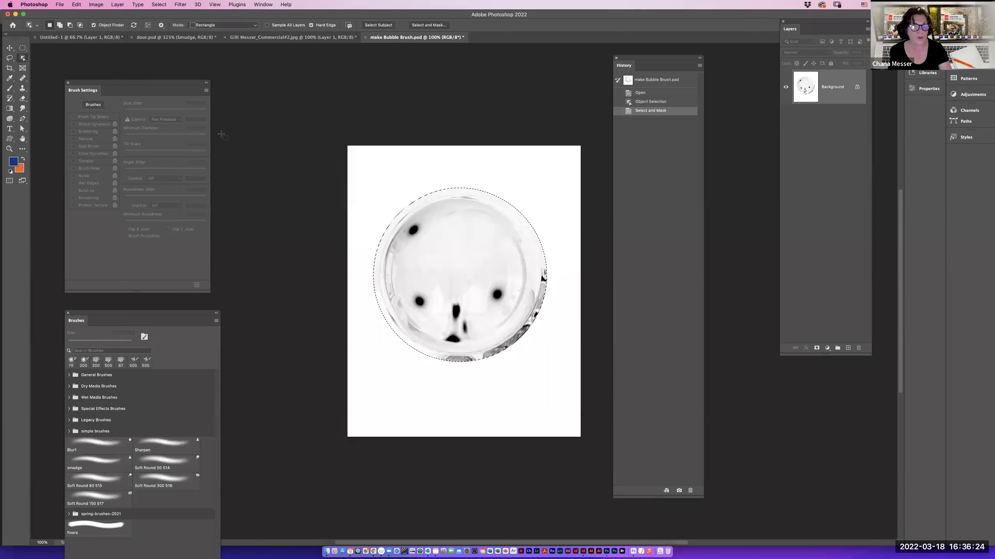
Define the selected bubble as a new brush preset named bubble.
left_click(76, 4)
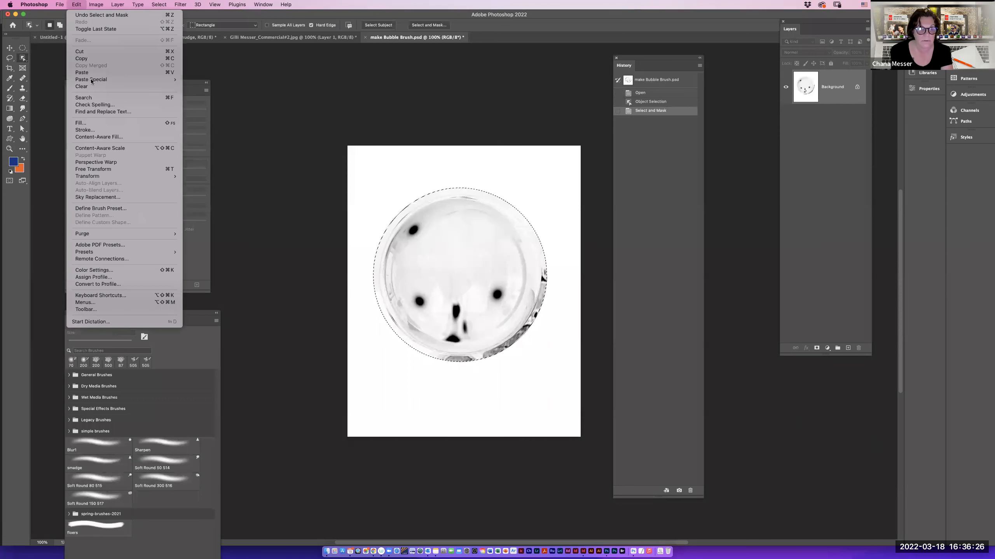
left_click(101, 208)
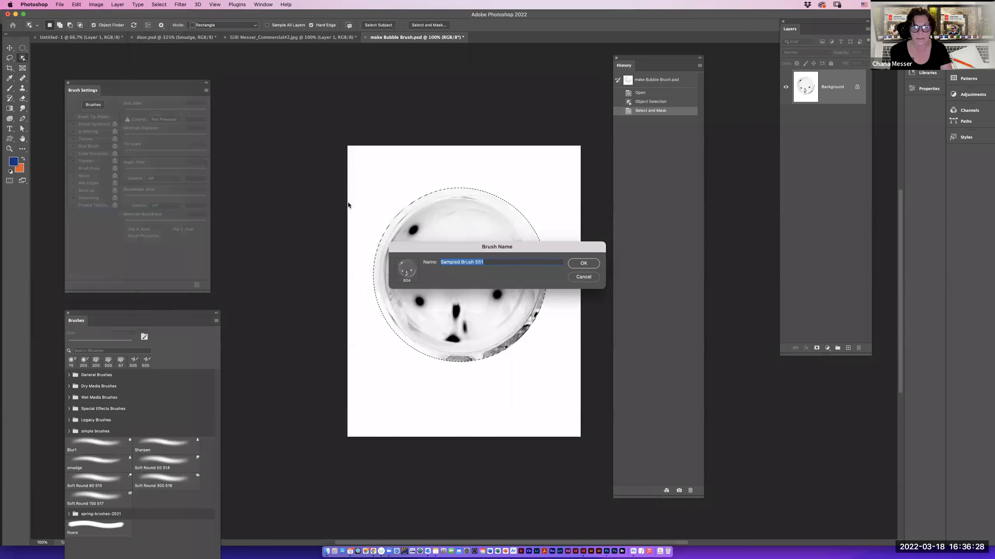
type("bubble")
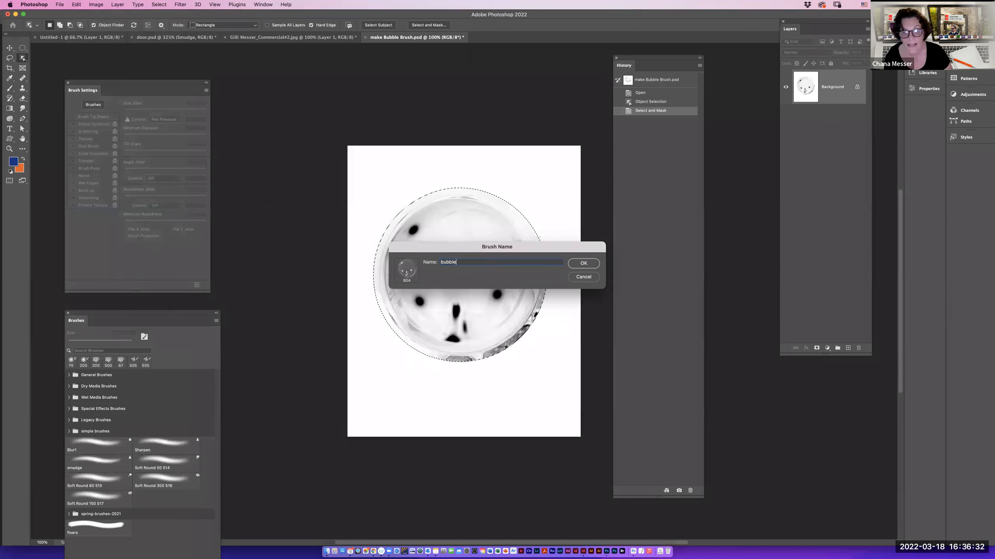
key("Return")
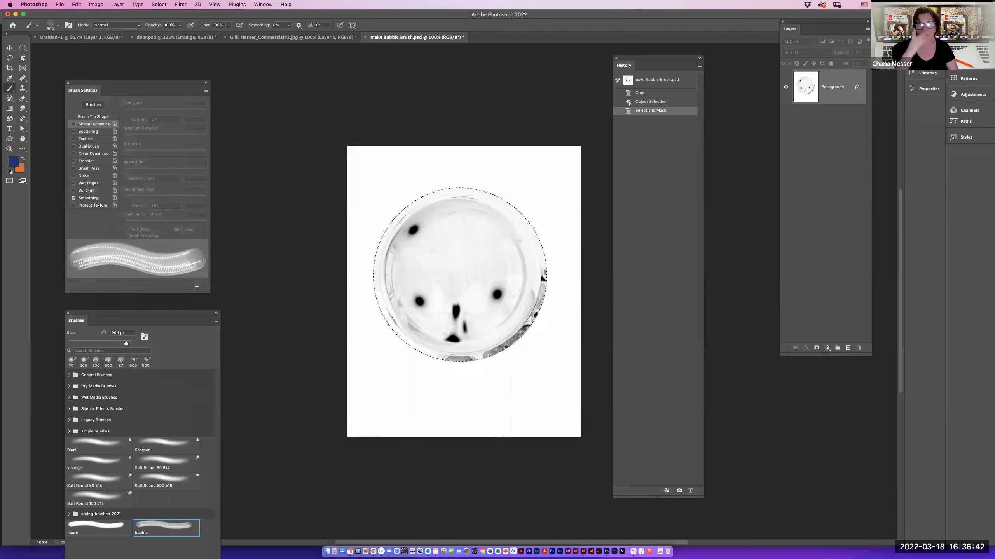
Open bathtub.psd from the Assets folder.
left_click(59, 4)
left_click(187, 82)
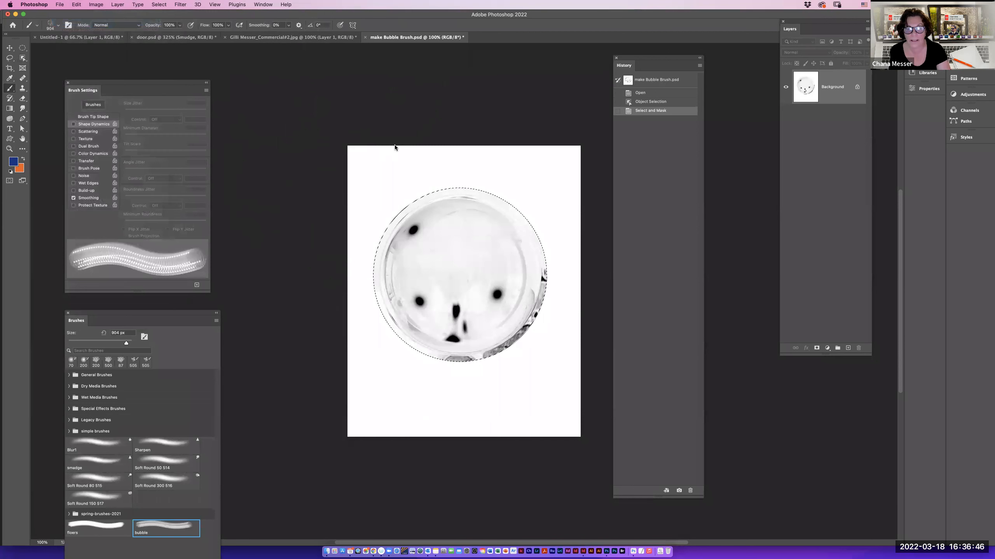
key("super+o")
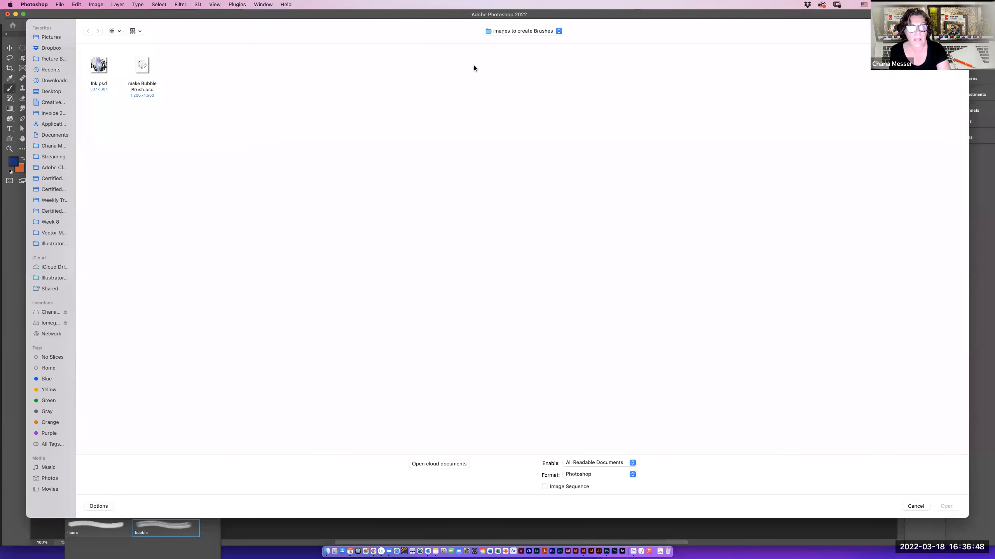
left_click(527, 33)
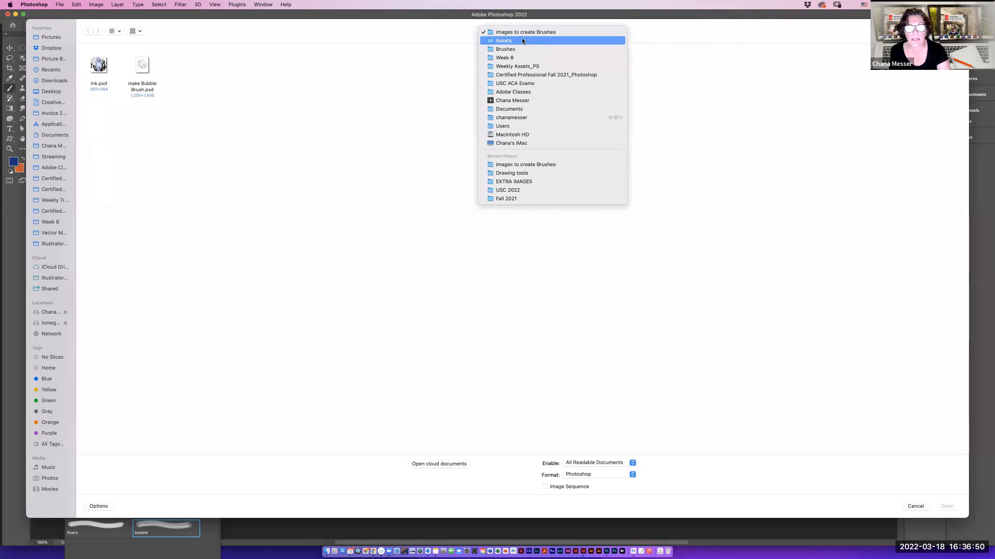
left_click(522, 39)
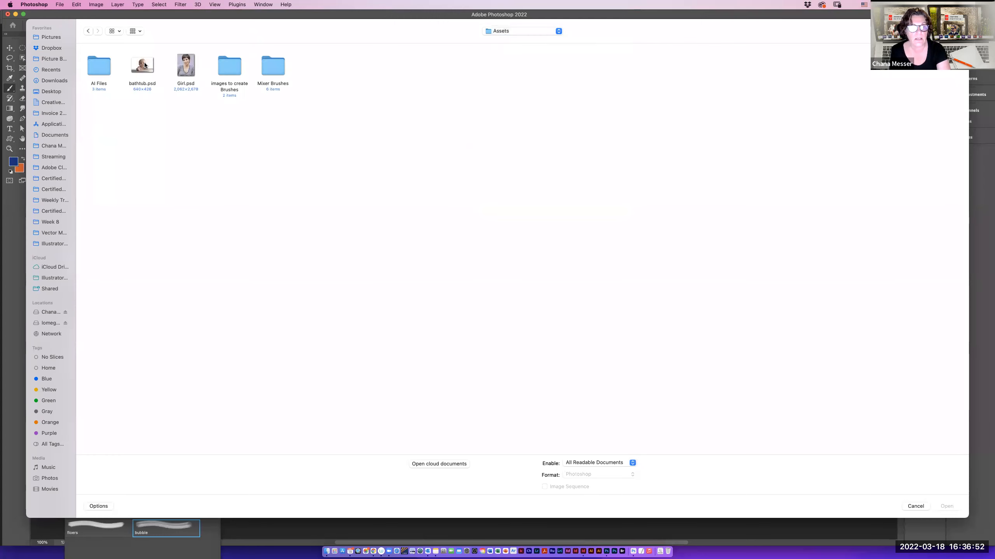
double_click(143, 66)
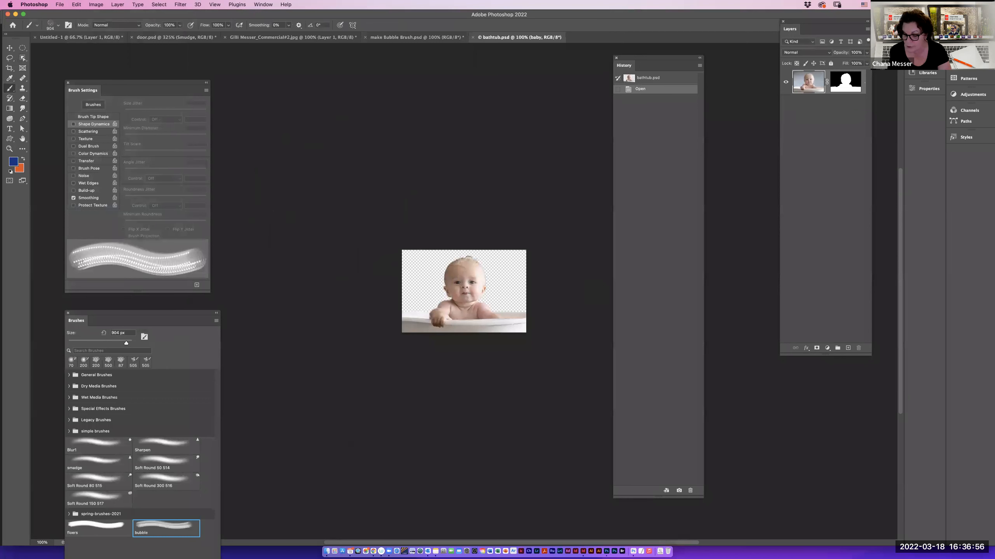
Enlarge the baby photo to 400% and move the History panel away from its centre.
key("super+equal")
key("super+equal")
key("super+equal")
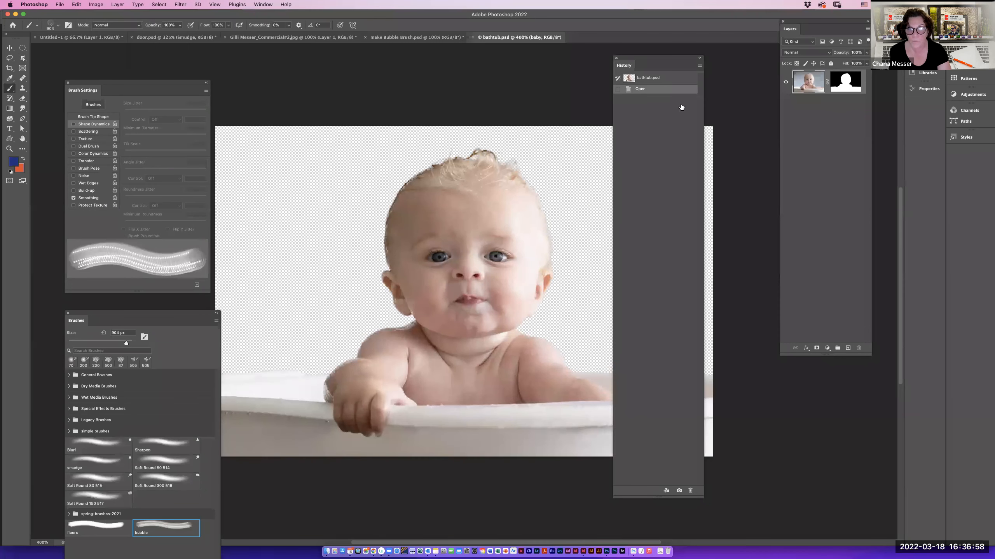
left_click_drag(628, 55, 693, 52)
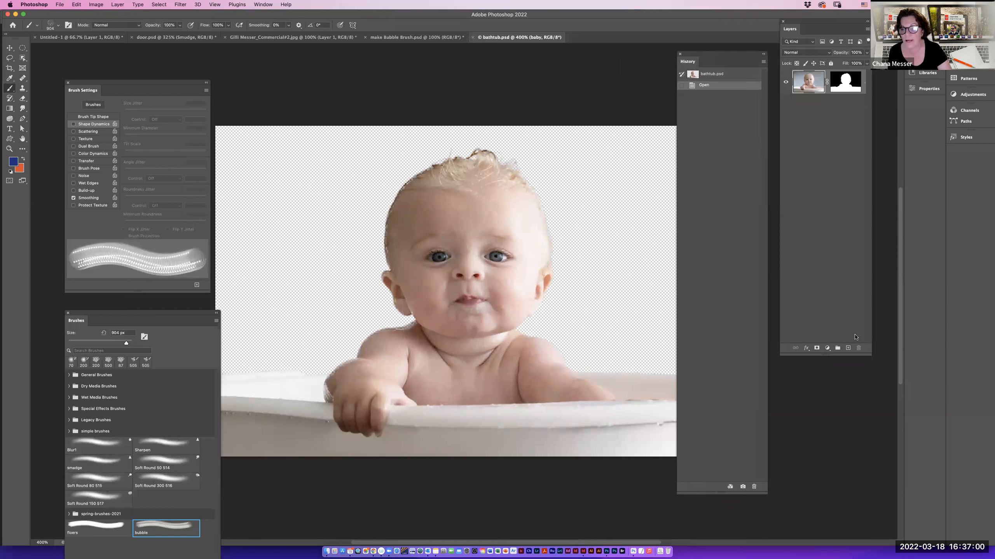
Add a new layer filled with dark navy blue (#081242) and place it beneath the baby layer as a background.
left_click(847, 348)
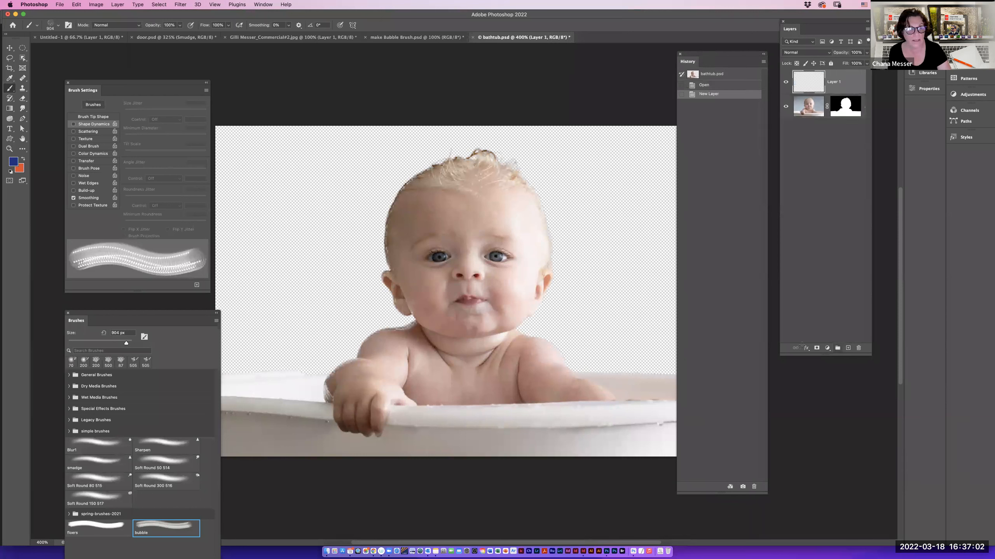
left_click(13, 161)
left_click(664, 126)
left_click(742, 54)
key("b")
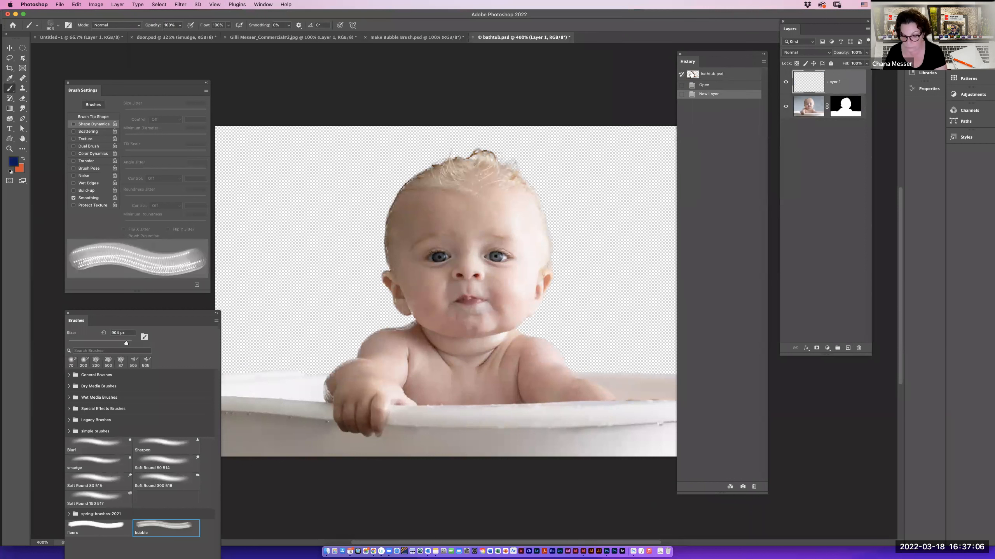
key("alt+BackSpace")
left_click_drag(807, 86, 807, 122)
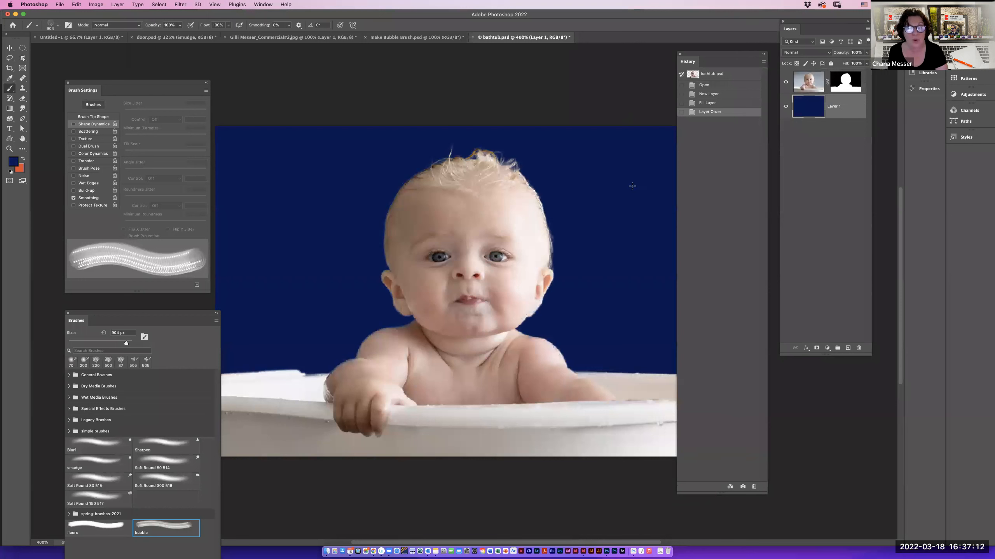
Move the Brush Settings panel higher and reduce the bubble brush size to 60 px.
left_click_drag(143, 84, 137, 55)
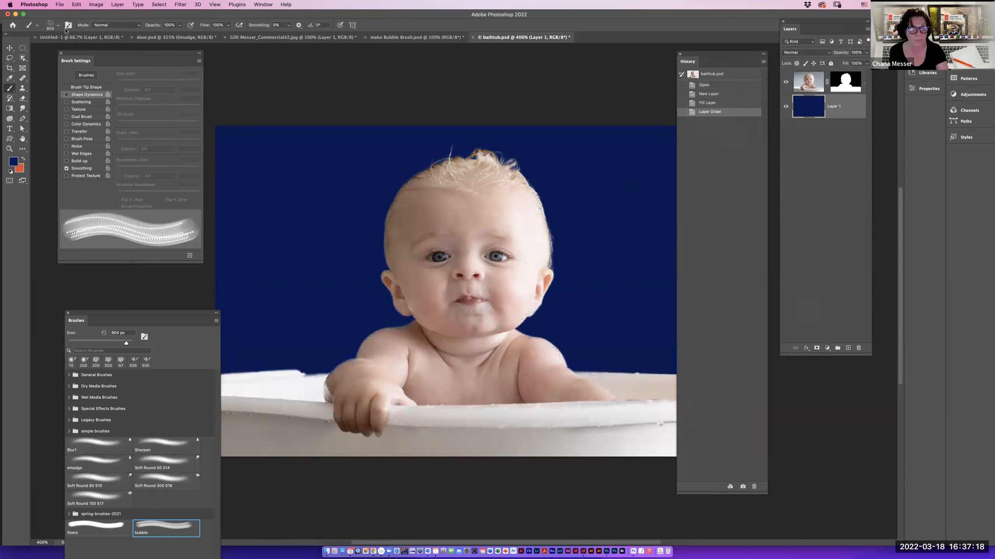
key("bracketleft")
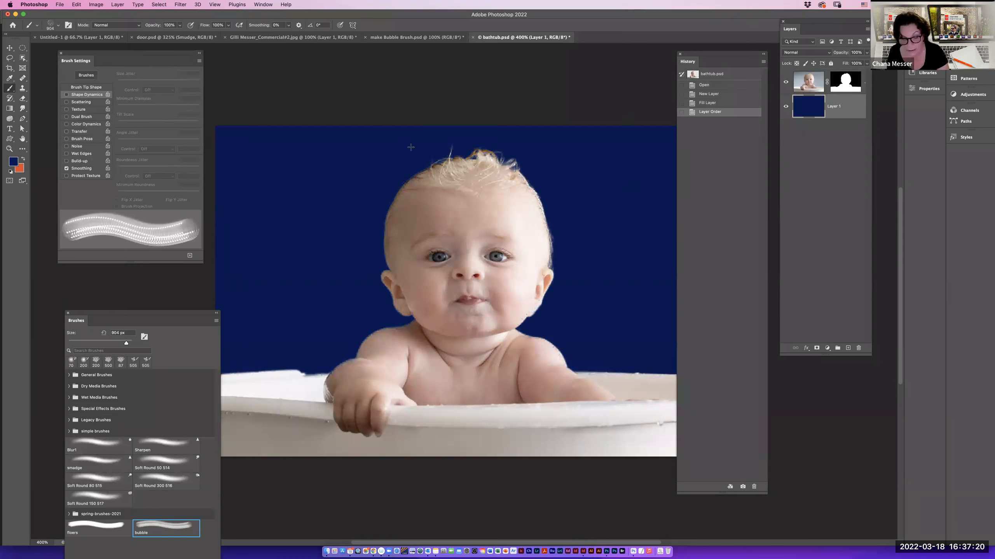
key("bracketleft")
key("bracketleft")
key("bracketleft")
key("bracketleft")
key("bracketleft")
key("bracketleft")
key("bracketleft")
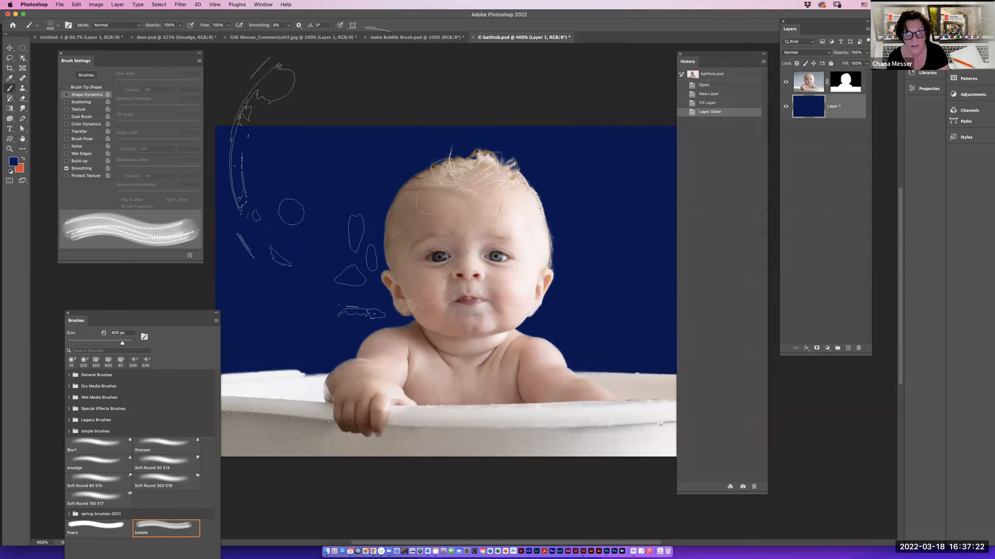
key("bracketleft")
key("bracketleft")
key("bracketleft")
key("bracketleft")
key("bracketleft")
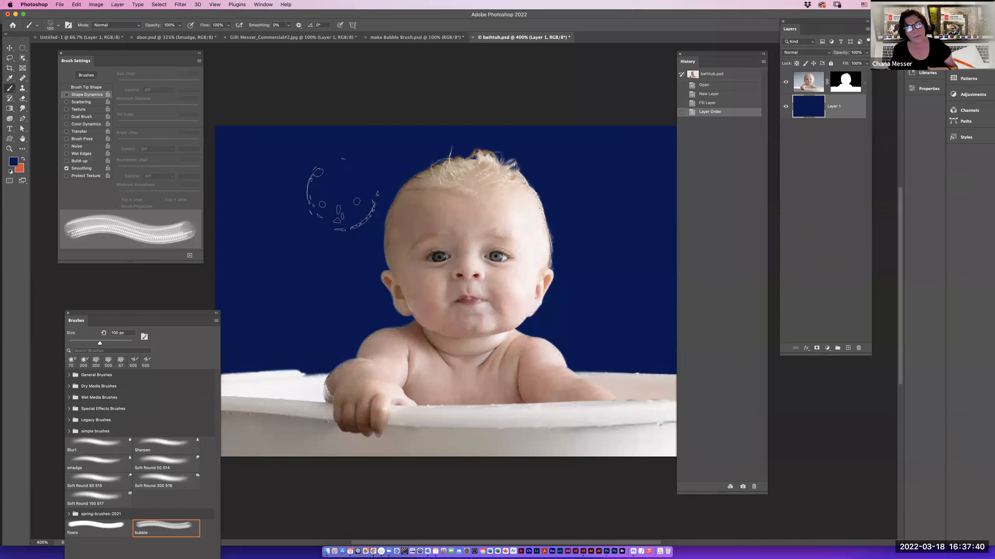
scroll(329, 196, "right", 1)
key("bracketleft")
key("bracketleft")
key("bracketleft")
key("bracketleft")
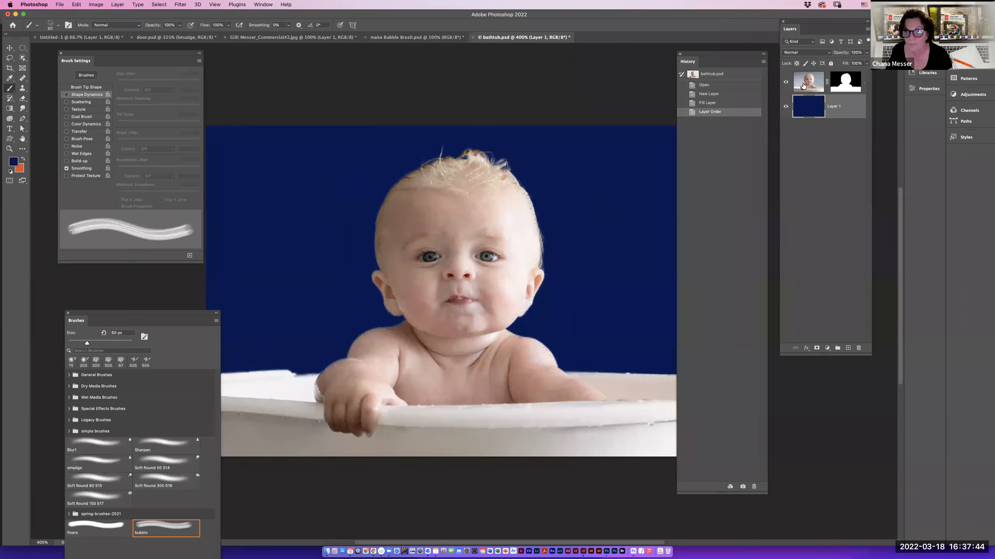
Add a new layer above the baby layer and name it bubble.
left_click(803, 86)
key("super+shift+alt+n")
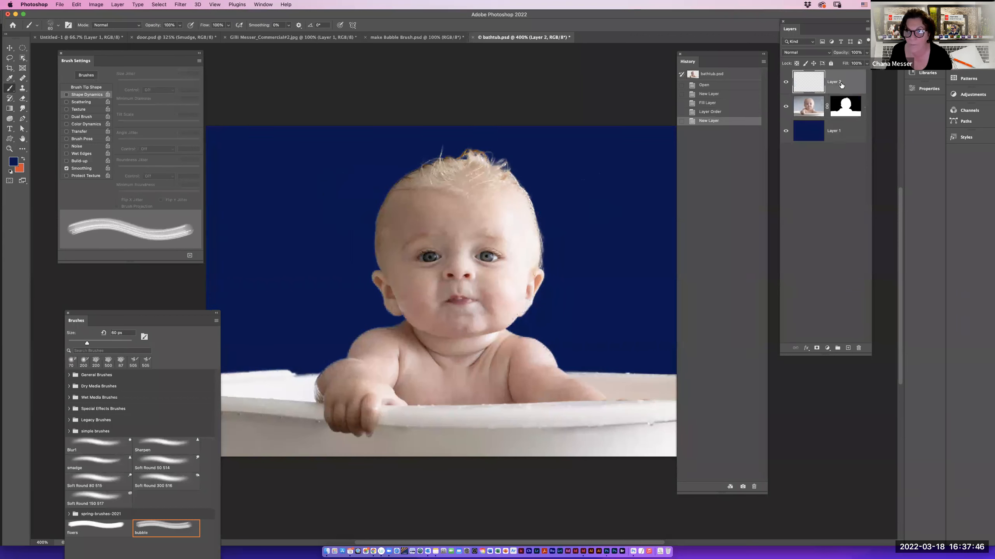
type("bubble")
key("Return")
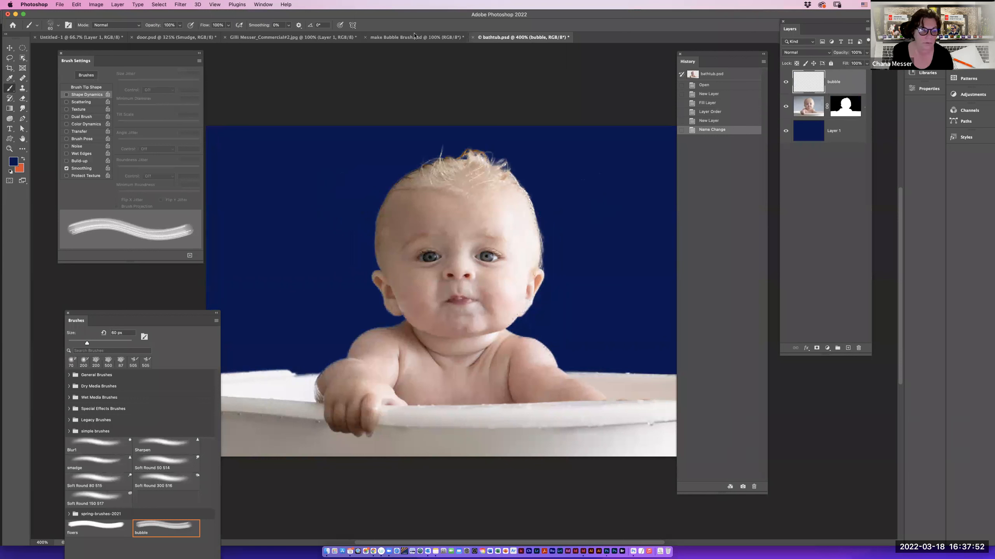
Set the foreground color to a near-white pale yellow-green.
scroll(290, 134, "left", 2)
left_click(14, 162)
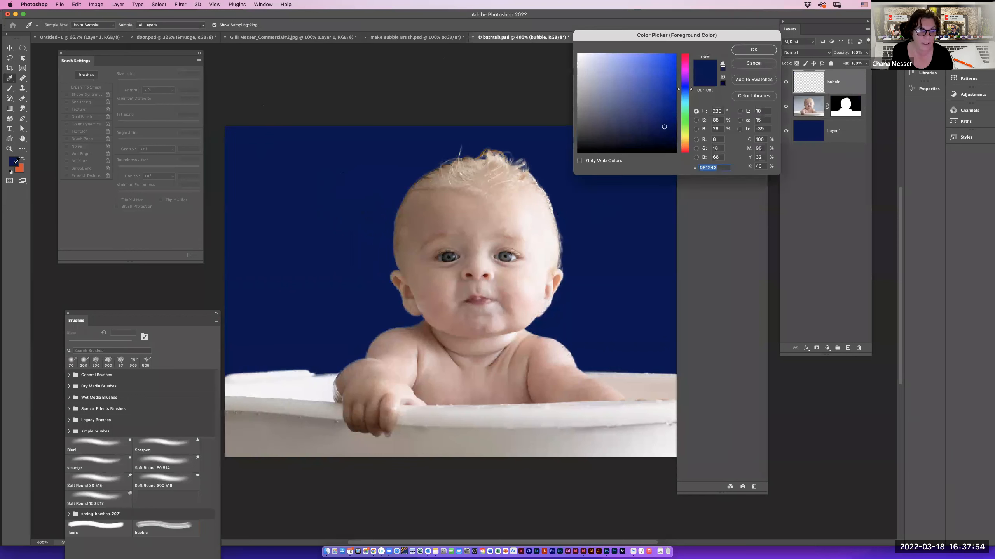
left_click(588, 57)
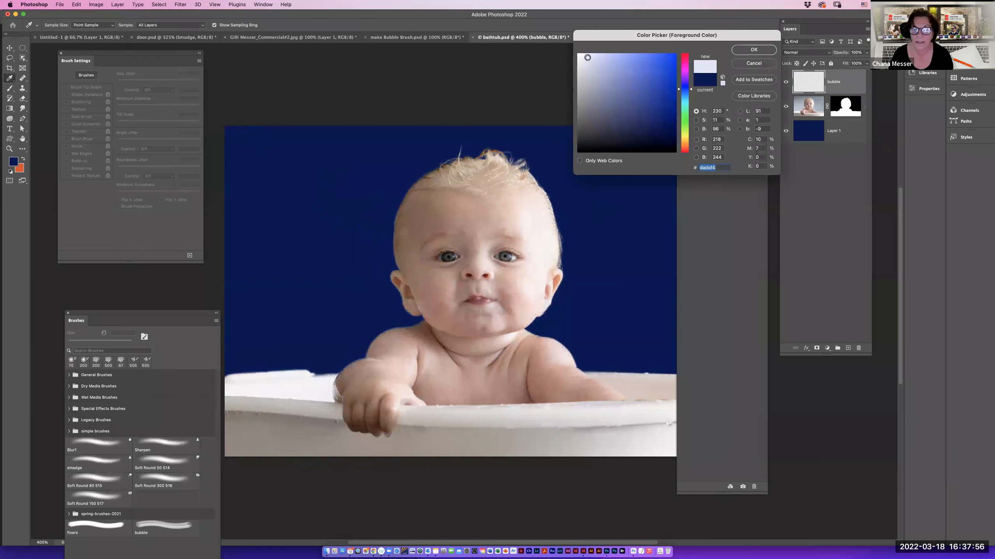
left_click(684, 132)
left_click(591, 56)
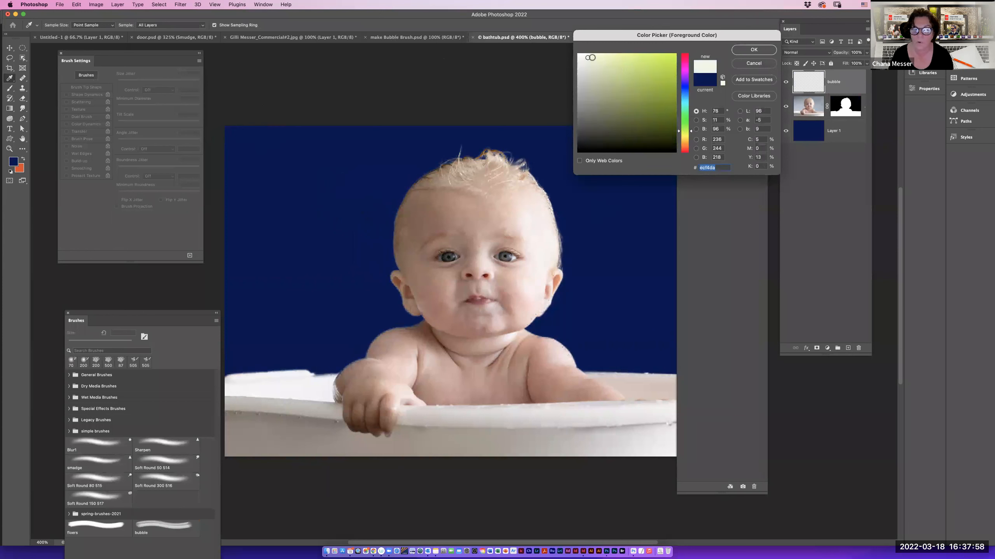
left_click(752, 50)
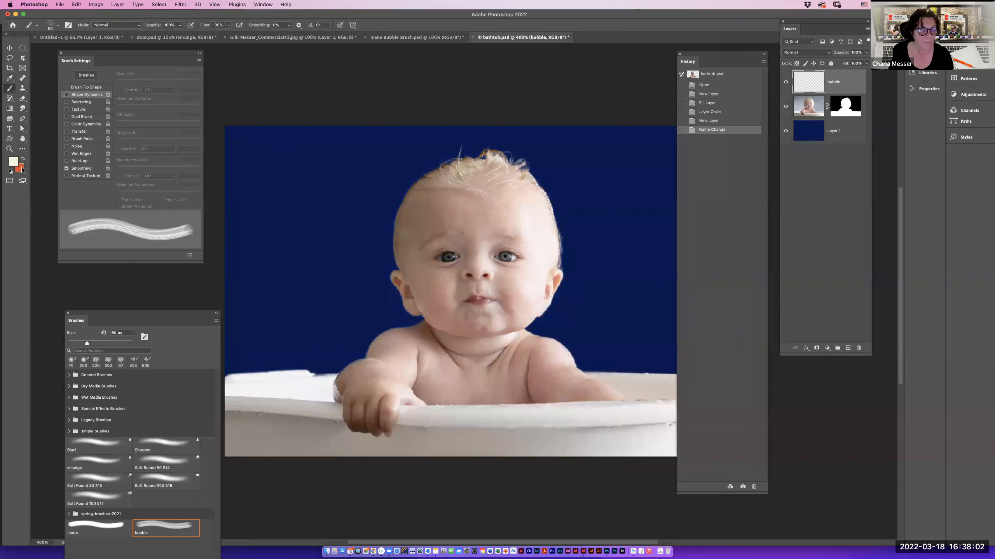
Set the background color to a light yellow-green and return to the Brush tool.
left_click(22, 169)
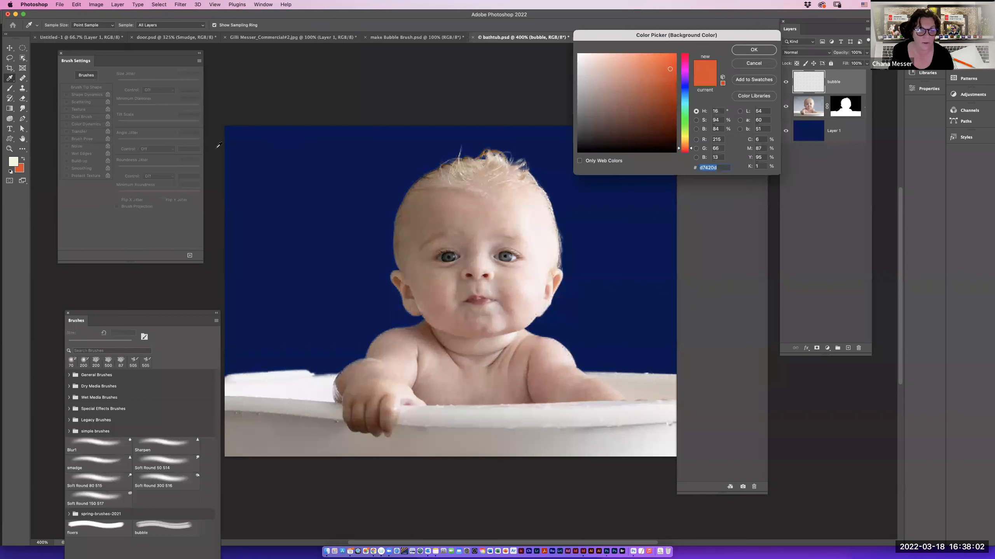
left_click(685, 90)
left_click(598, 55)
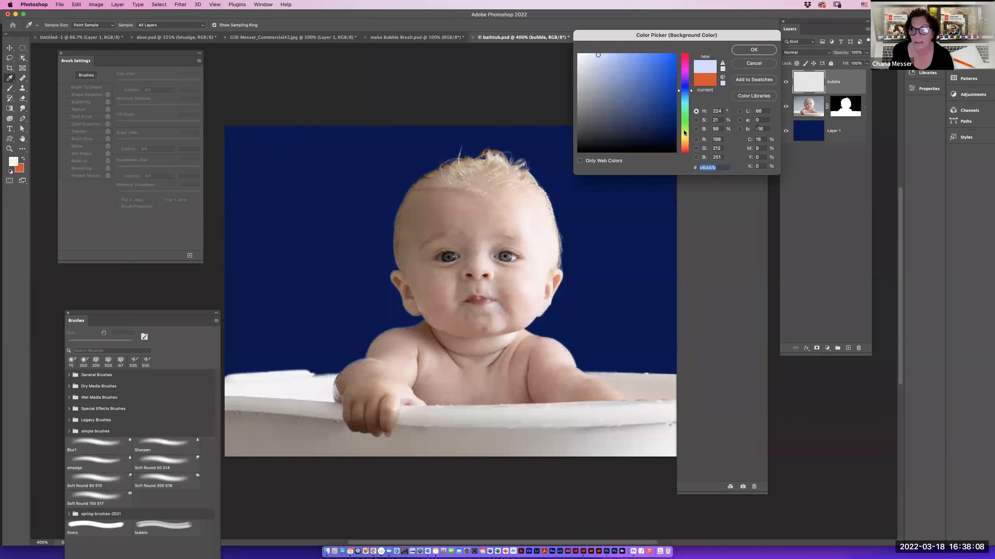
left_click(684, 133)
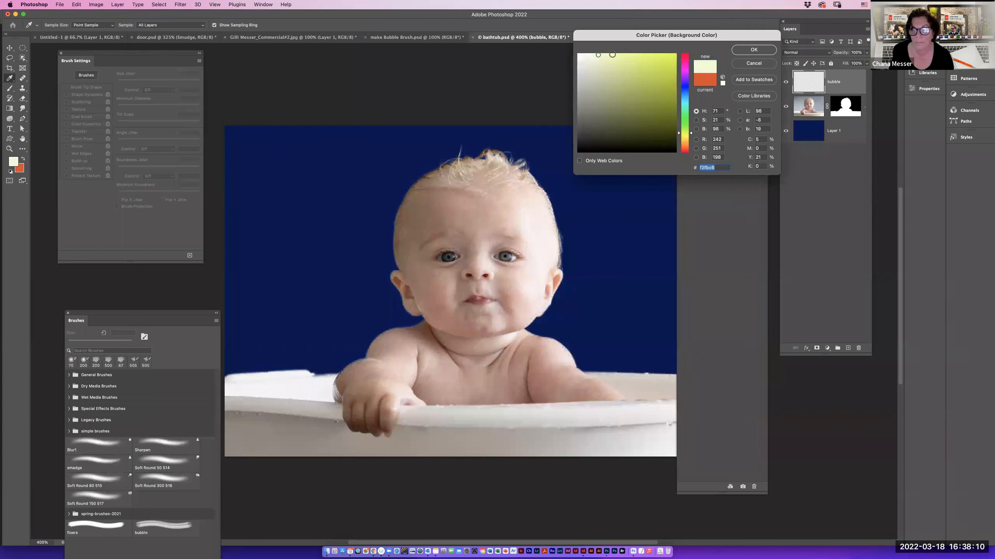
left_click(754, 50)
key("b")
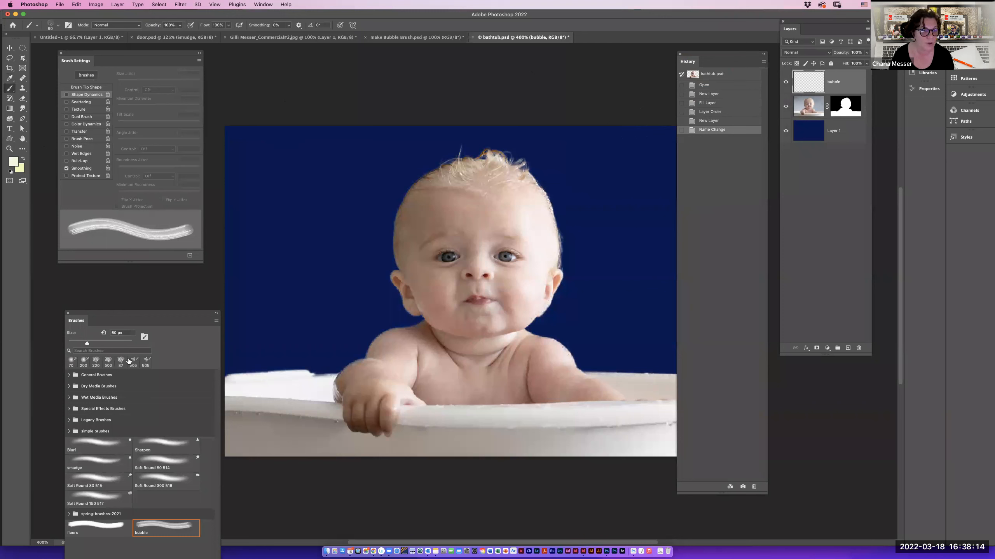
Enable Shape Dynamics with size jitter for the bubble brush and set the tip spacing to about 132%.
left_click(91, 88)
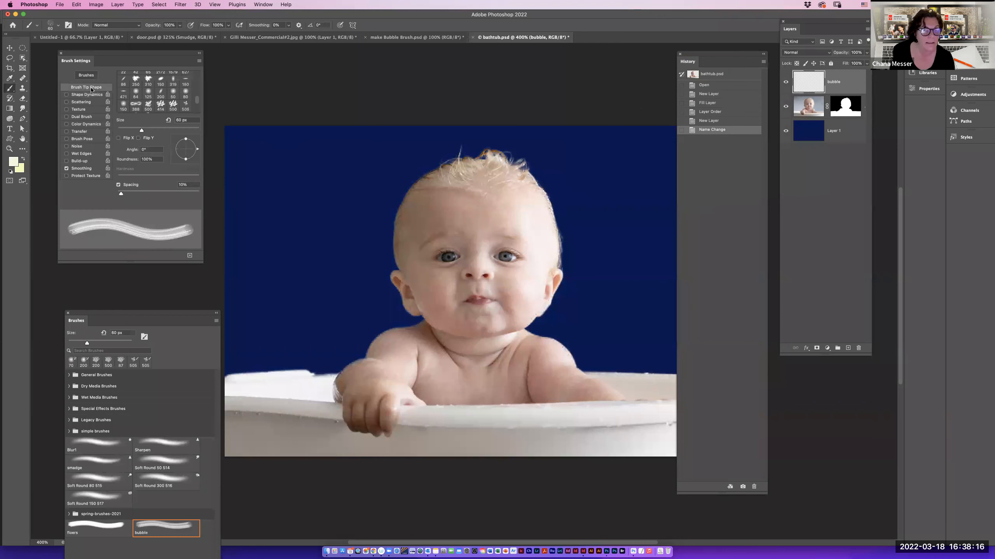
left_click_drag(122, 193, 162, 193)
left_click(87, 95)
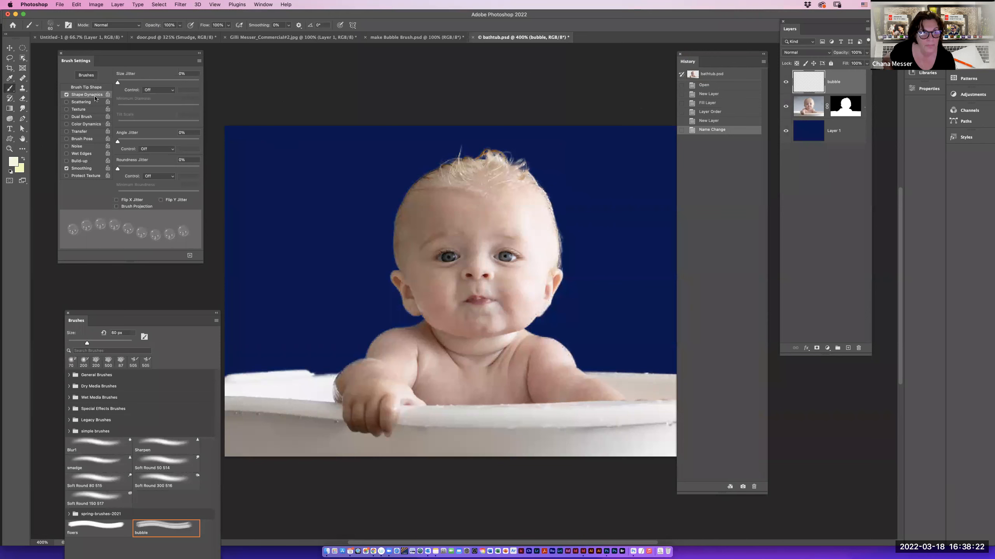
left_click_drag(122, 85, 165, 84)
left_click(87, 87)
left_click_drag(165, 193, 164, 194)
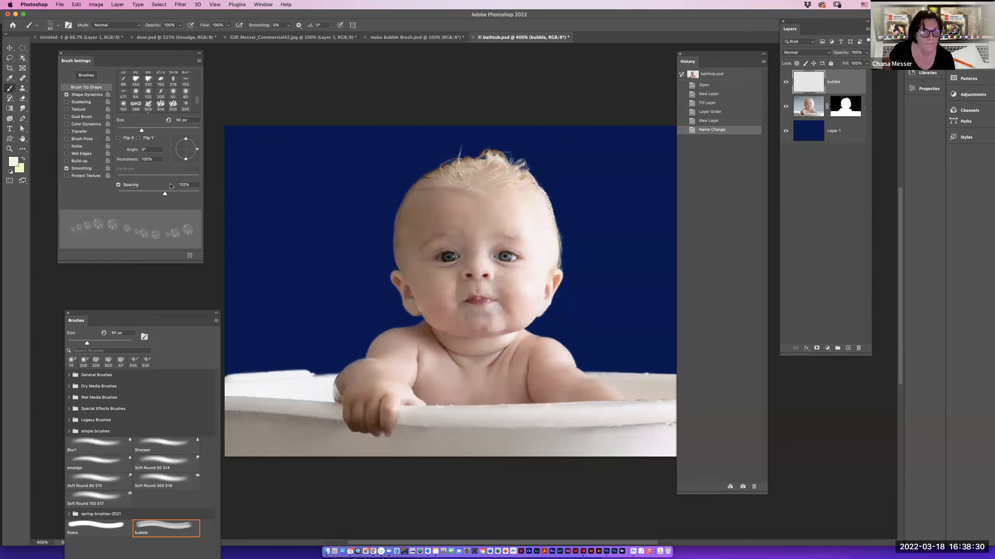
Enable Color Dynamics with 0% foreground/background jitter and paint bubbles around and over the baby.
left_click(95, 124)
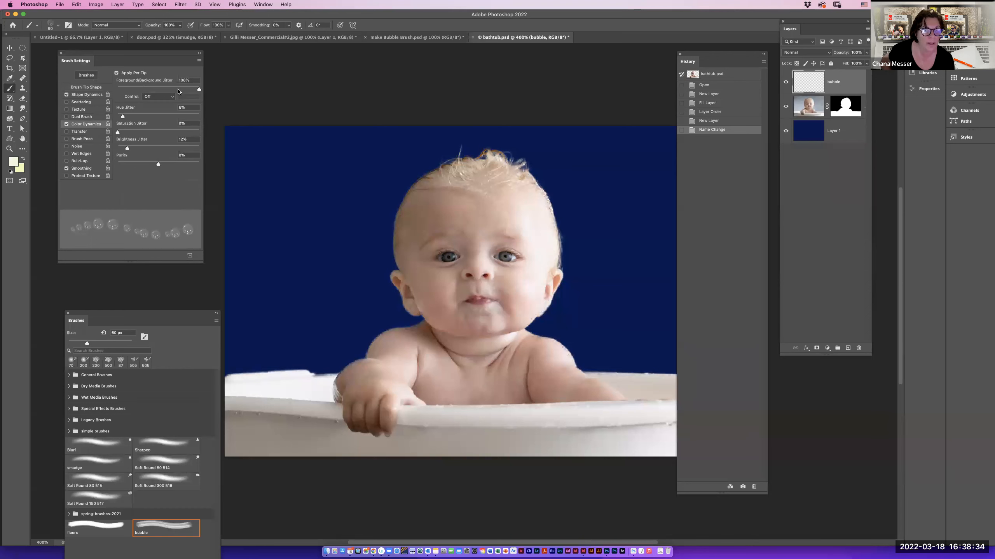
left_click_drag(199, 91, 132, 89)
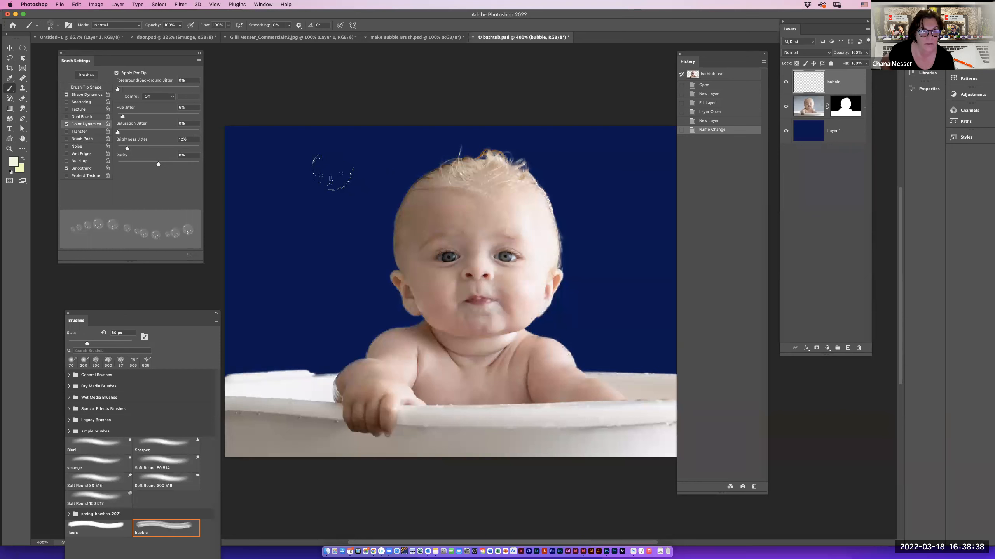
left_click(332, 171)
left_click_drag(317, 208, 298, 244)
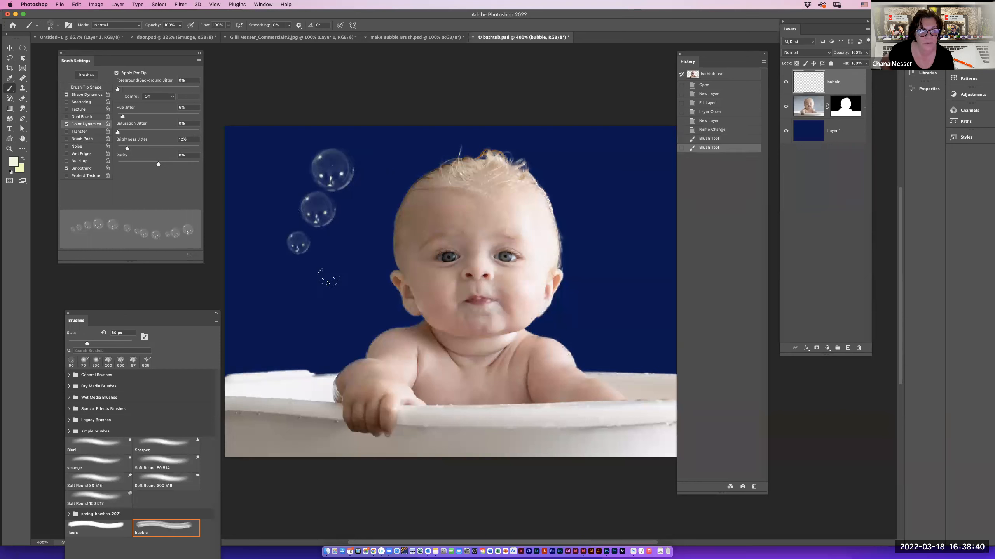
left_click_drag(329, 278, 307, 270)
left_click_drag(393, 222, 431, 194)
left_click(503, 184)
mouse_move(568, 206)
left_mouse_down()
mouse_move(580, 248)
mouse_move(613, 281)
mouse_move(582, 323)
left_mouse_up()
mouse_move(509, 358)
left_mouse_down()
mouse_move(479, 358)
mouse_move(466, 299)
left_mouse_up()
left_click(466, 247)
left_click(490, 205)
left_click(509, 147)
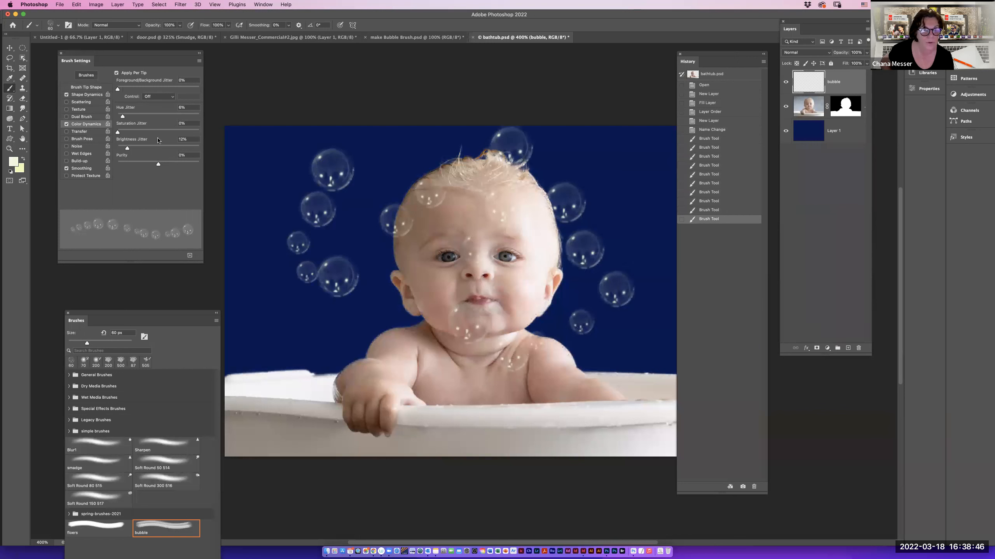
Set the brush's hue jitter to 17% and paint more bubbles on the blue background beside the baby.
left_click_drag(126, 116, 132, 115)
left_click(270, 187)
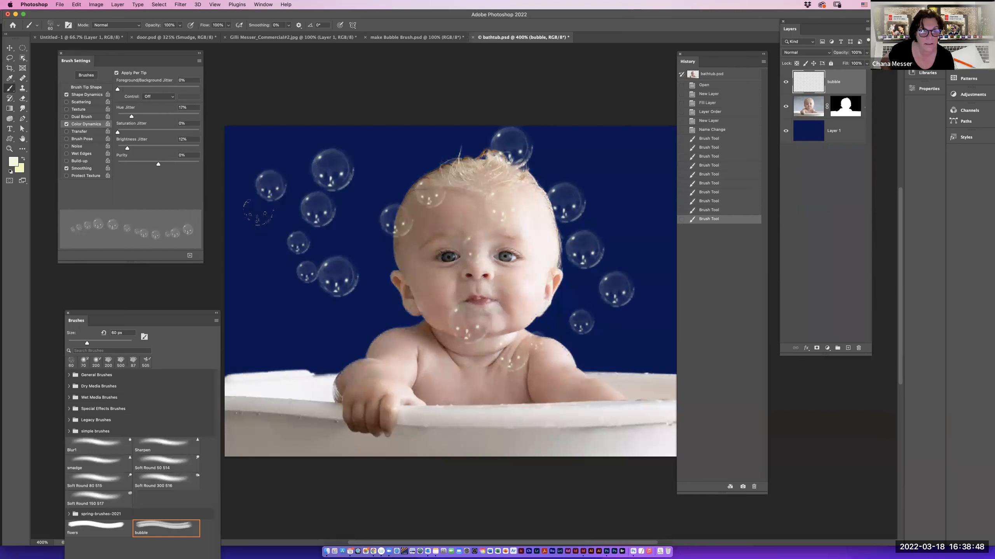
left_click_drag(263, 260, 269, 288)
left_click(368, 317)
Set the saturation jitter to 24% and add bubbles above the head, across the chest and arm, and on the background.
left_click_drag(117, 132, 137, 132)
left_click(397, 154)
left_click(425, 160)
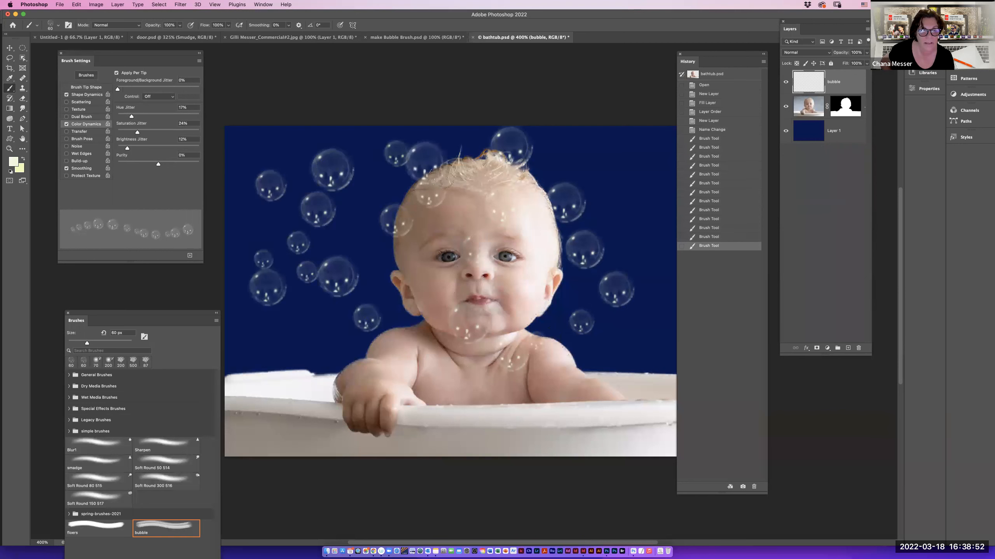
left_click(434, 344)
left_click(438, 385)
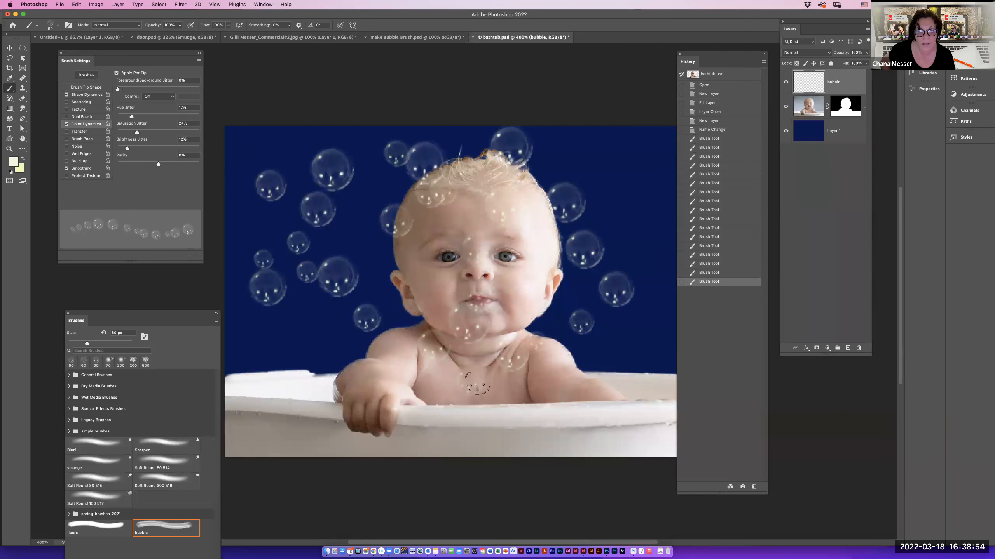
left_click(484, 389)
scroll(509, 352, "up", 1)
left_click(576, 387)
left_click(576, 188)
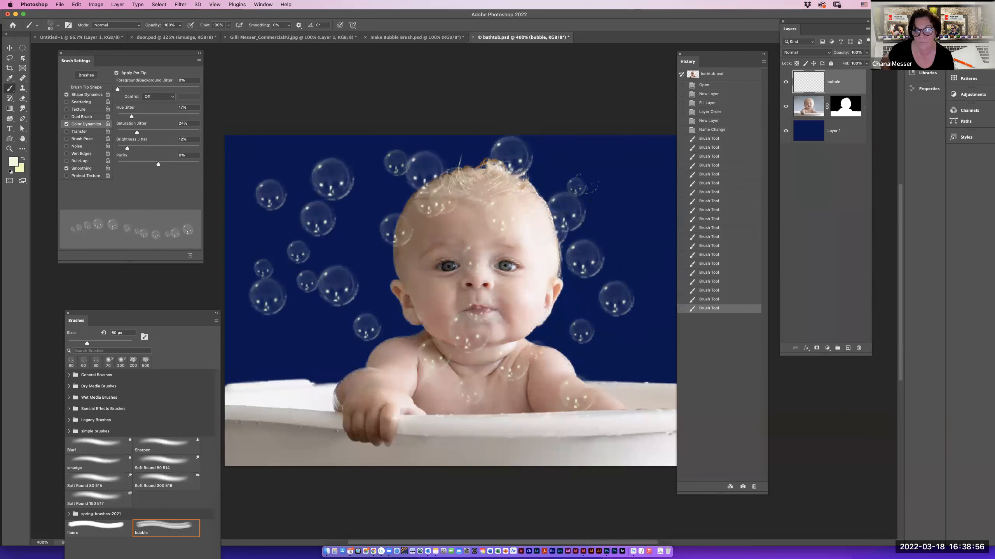
Set the foreground/background jitter to 18% and paint further bubbles on both sides of the baby's head.
left_click_drag(118, 90, 132, 90)
left_click_drag(309, 177, 332, 155)
left_click(376, 165)
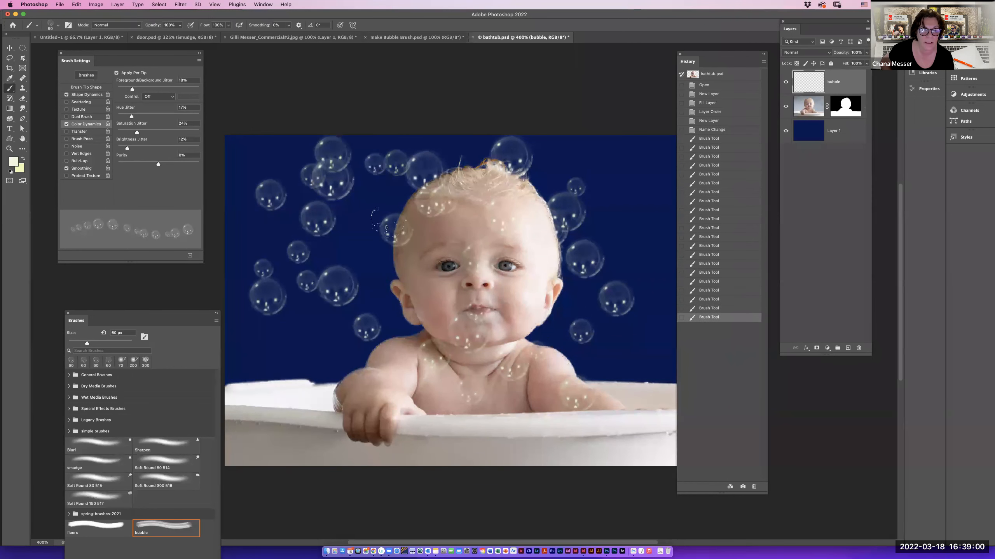
left_click(351, 247)
left_click(646, 200)
left_click_drag(635, 181, 584, 178)
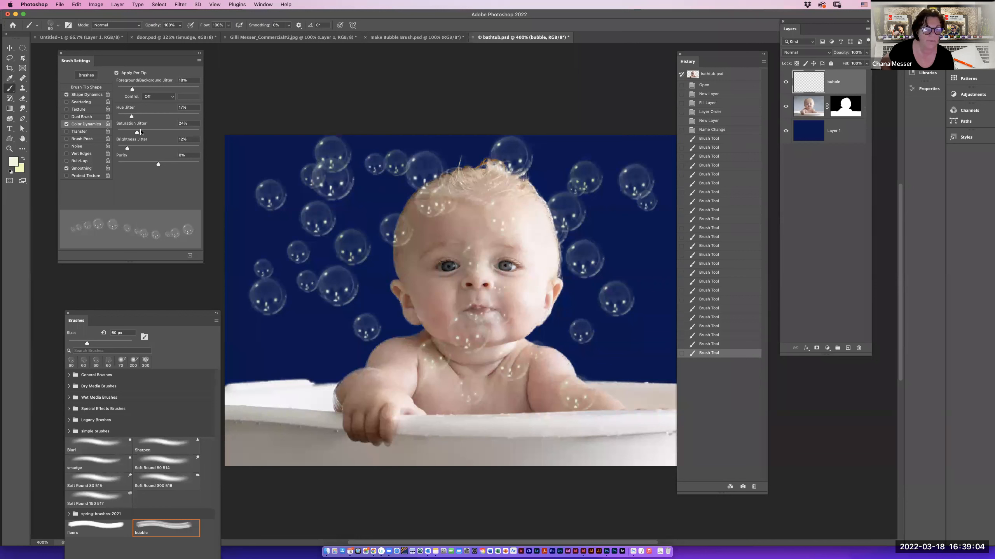
Raise the saturation jitter to 66% and scatter more bubbles over the background and the baby's face, chest and arm.
left_click_drag(268, 156, 305, 163)
mouse_move(291, 236)
left_mouse_down()
mouse_move(304, 258)
mouse_move(335, 251)
left_mouse_up()
left_click(466, 291)
left_click(437, 320)
left_click(480, 409)
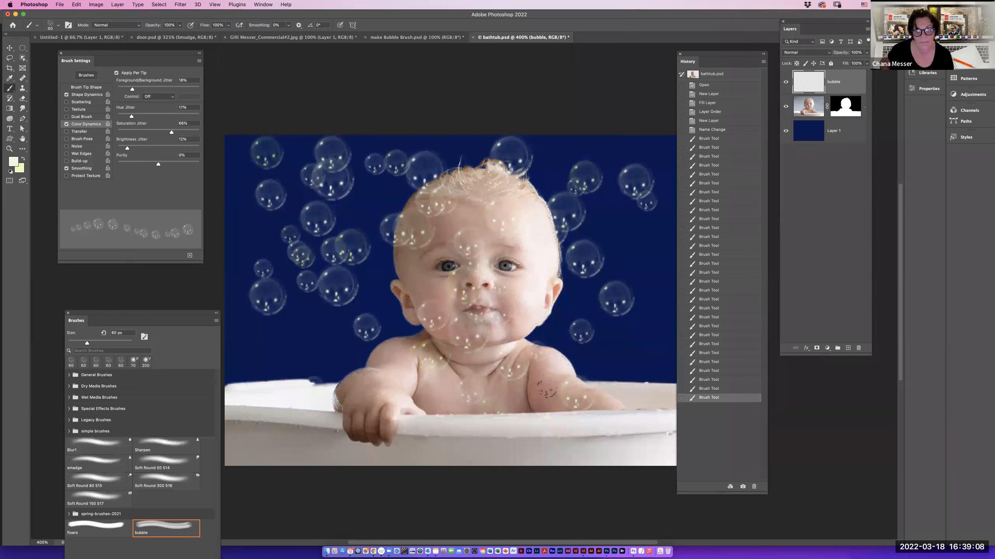
left_click(539, 390)
left_click(621, 370)
left_click(527, 337)
left_click(529, 305)
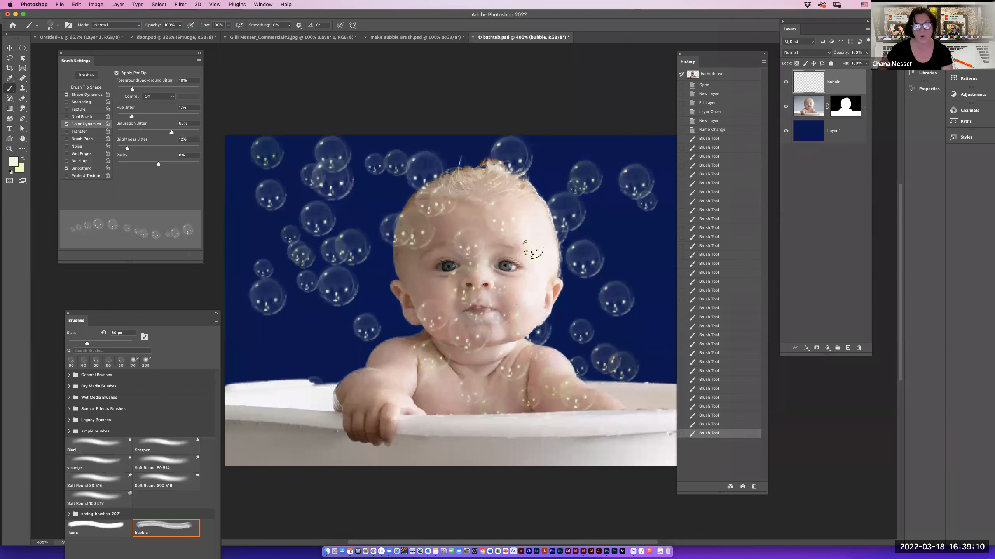
left_click(539, 251)
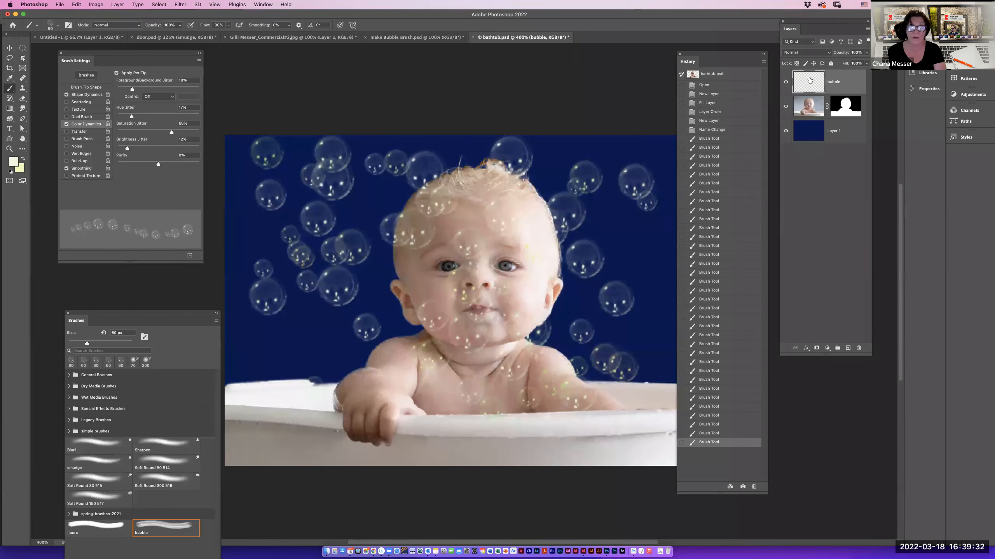
Save the current bubble brush as a new preset with its size, tool settings and color, and move the Brushes panel below the layer list.
left_click(189, 256)
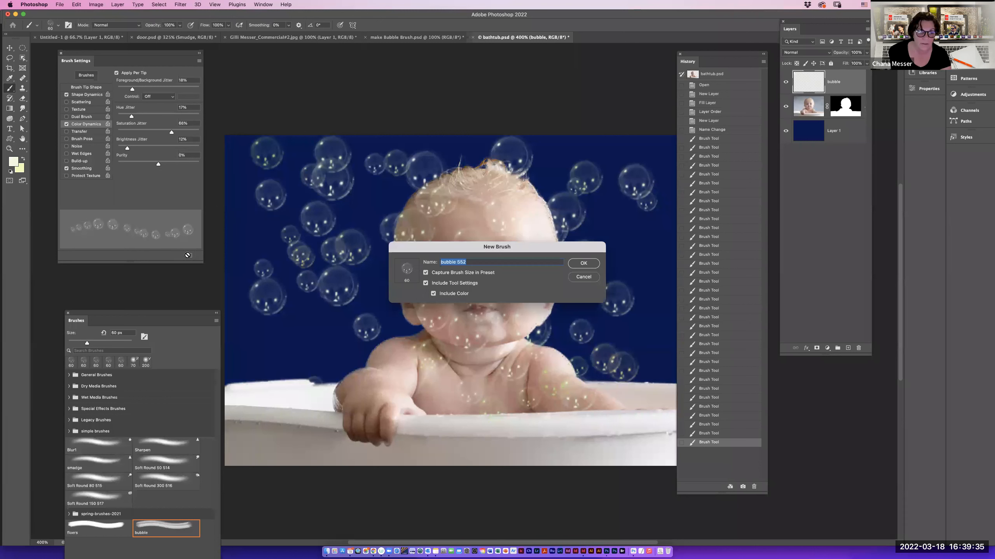
left_click(584, 264)
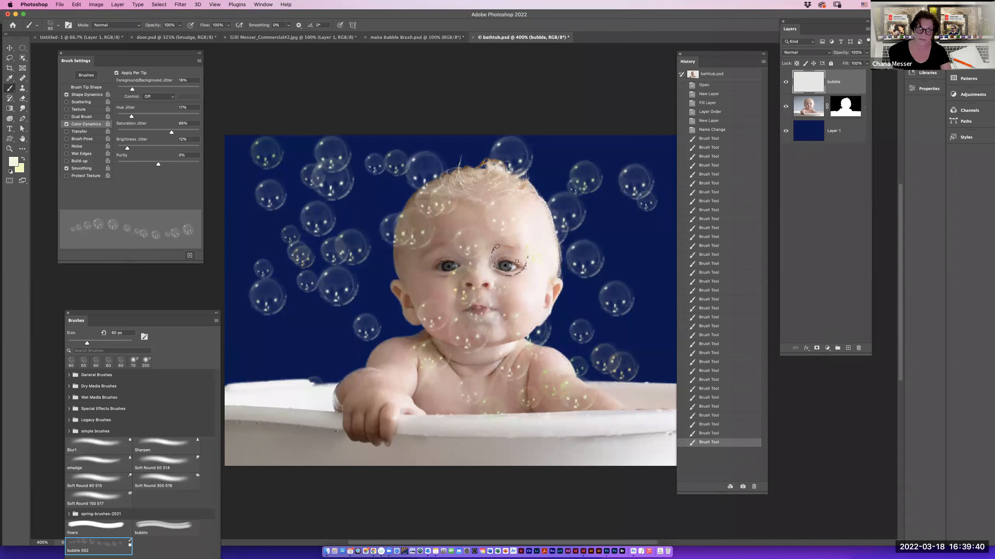
mouse_move(133, 314)
left_mouse_down()
mouse_move(360, 62)
mouse_move(360, 13)
left_mouse_up()
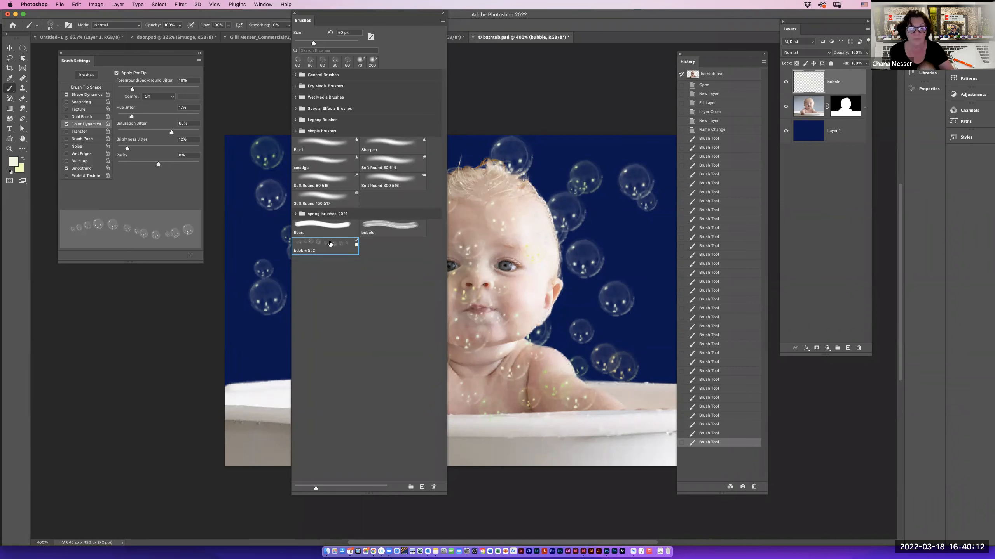
mouse_move(358, 19)
left_mouse_down()
mouse_move(886, 116)
mouse_move(794, 191)
left_mouse_up()
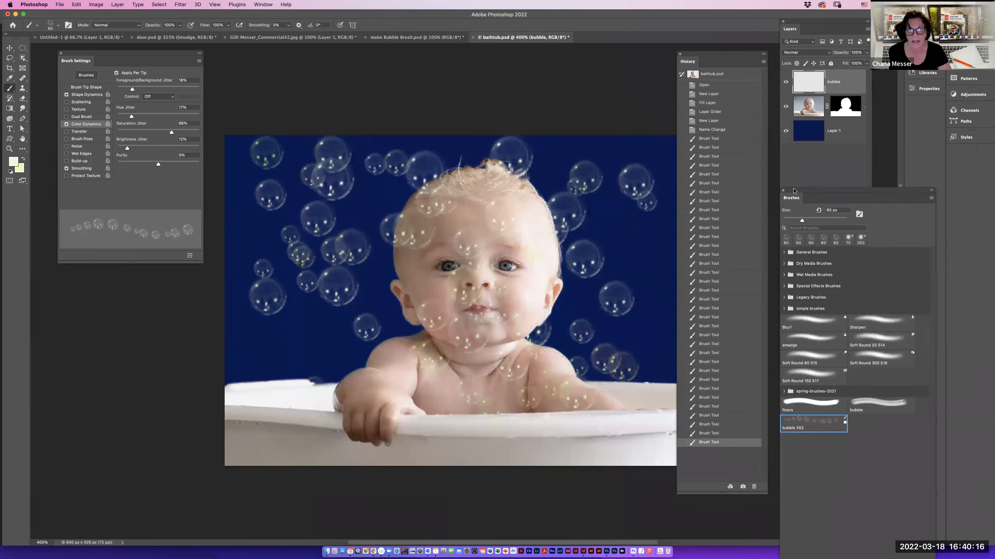
Hide the baby photo layer and clear all painted bubbles from the bubble layer, leaving nothing selected.
left_click(830, 154)
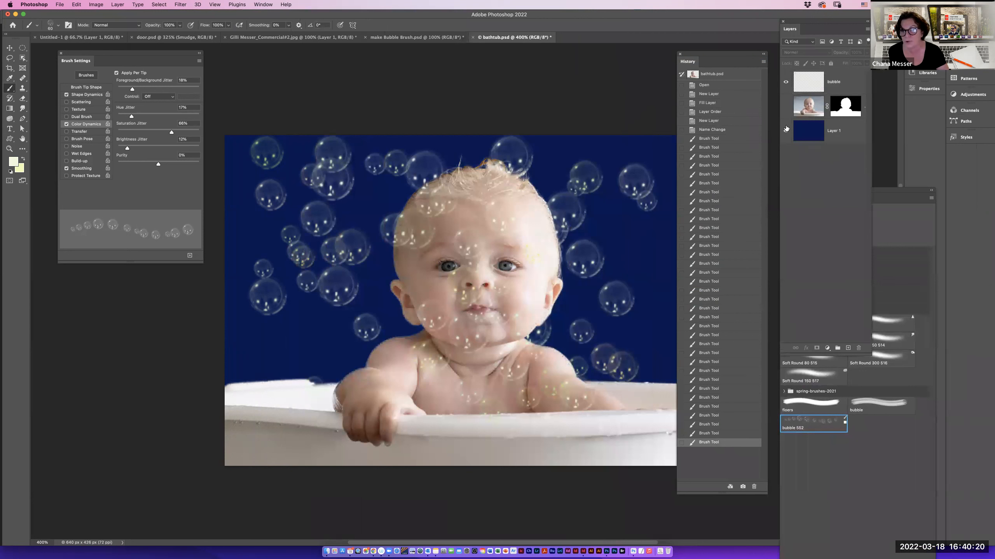
left_click(786, 107)
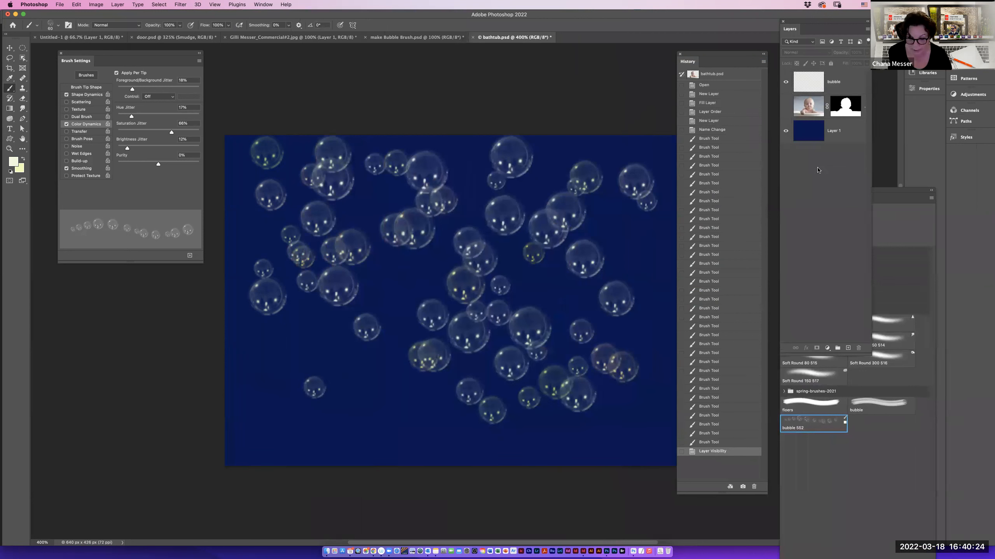
left_click(811, 138, "super")
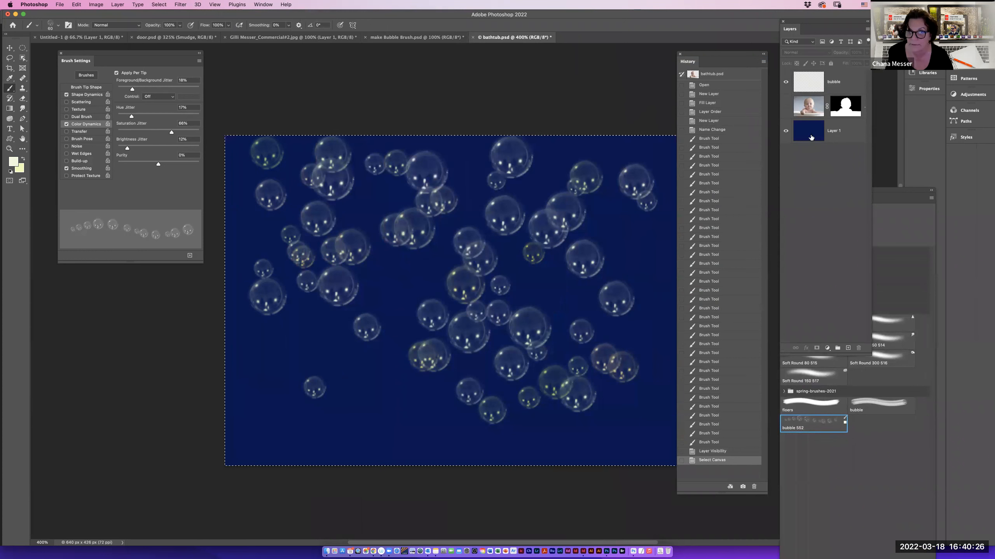
left_click(838, 86)
key("Delete")
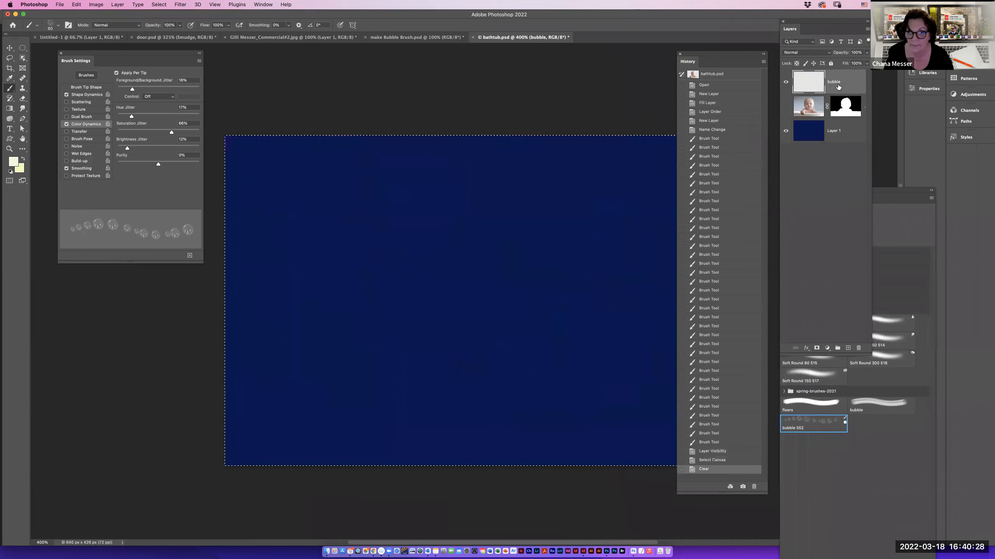
key("super+d")
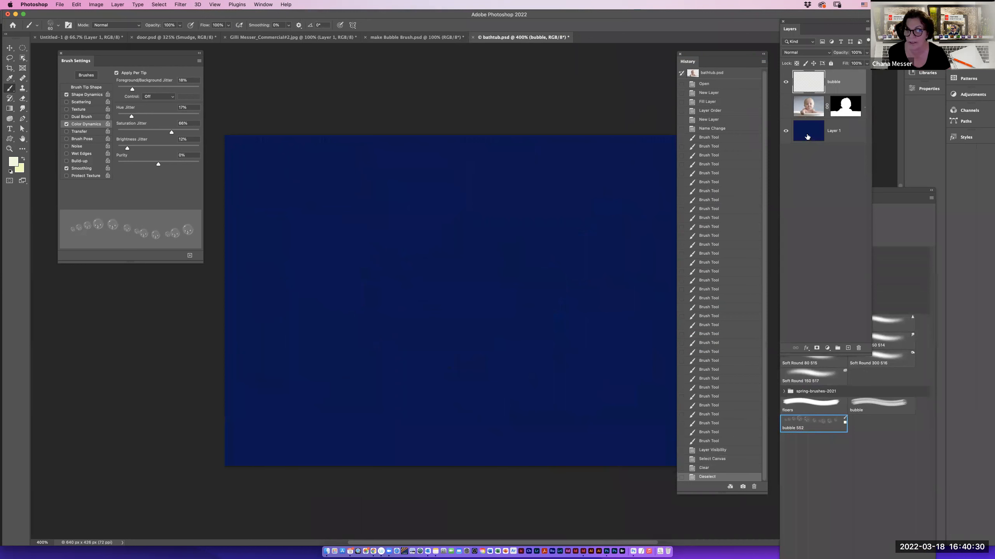
Fill the blue background Layer 1 with pale yellow and add a new empty layer above it.
left_click(807, 136)
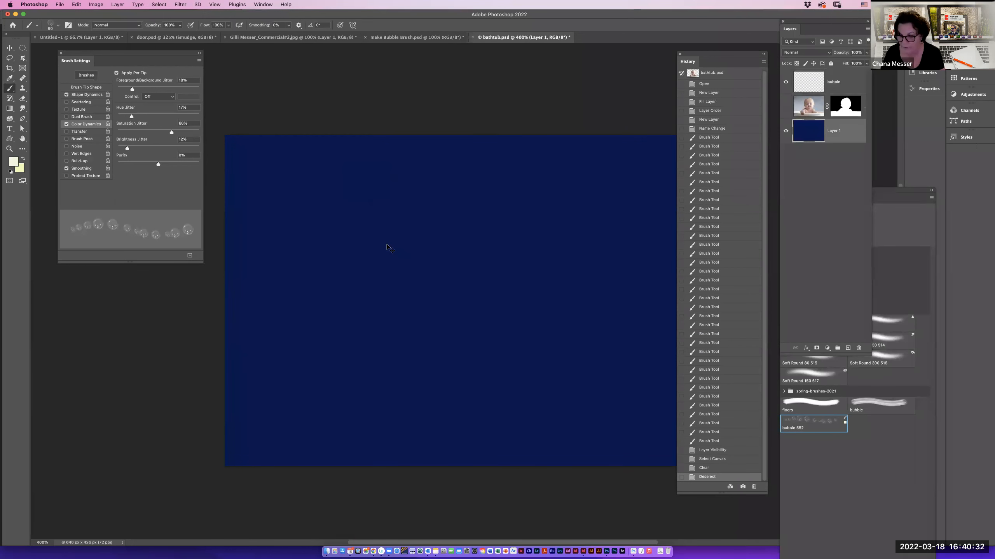
key("alt+BackSpace")
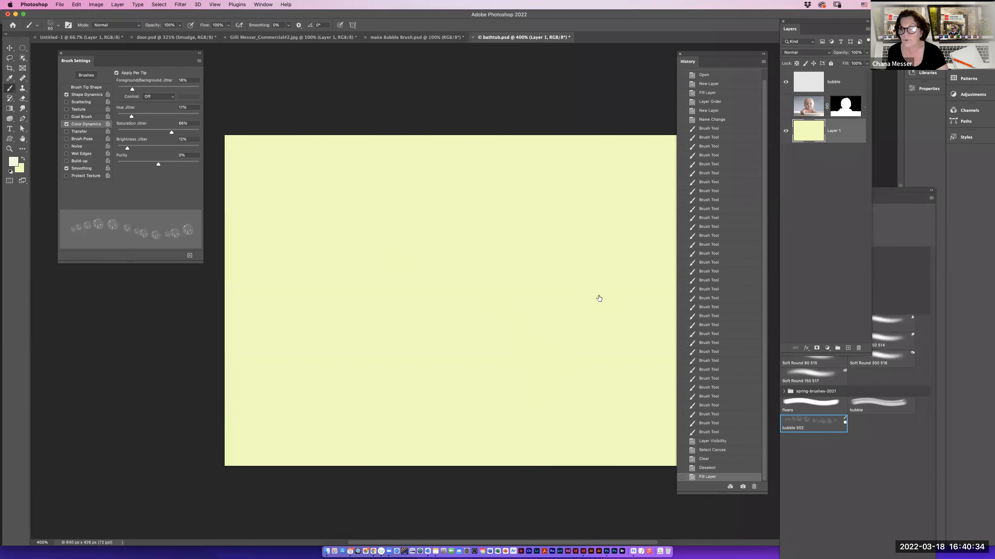
left_click(847, 348)
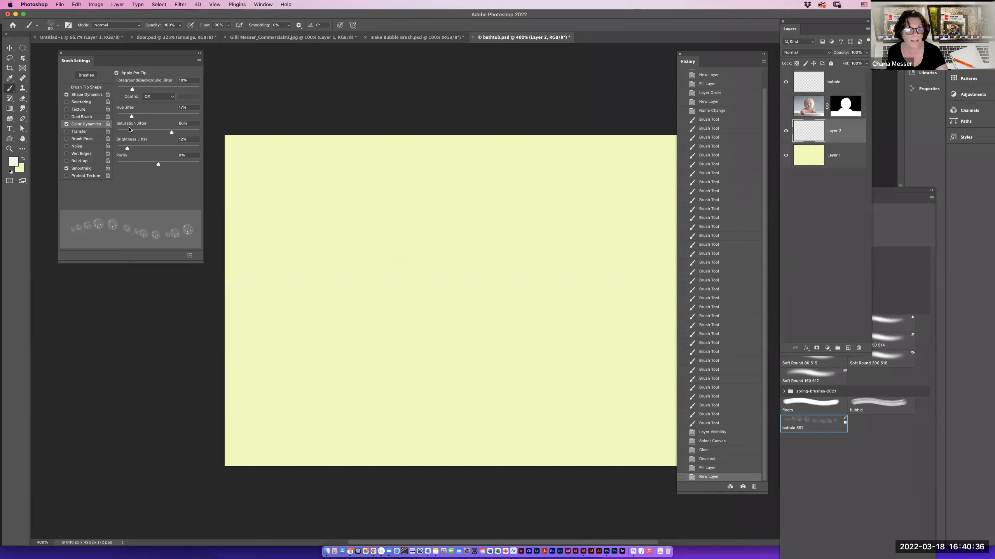
Choose the KYLE Ultimate Pencil Hard brush from the Dry Media Brushes and set the foreground color to olive green.
left_click(883, 434)
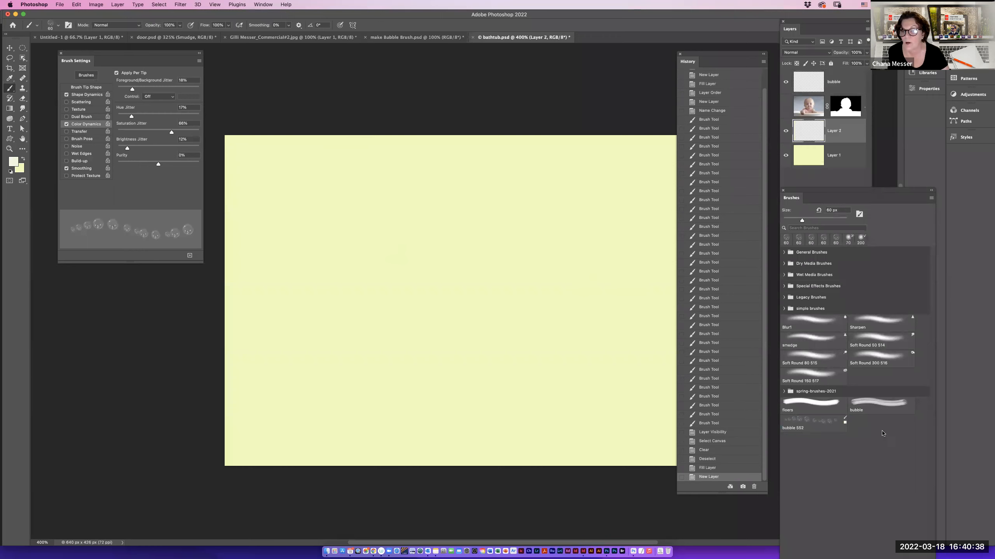
left_click(784, 264)
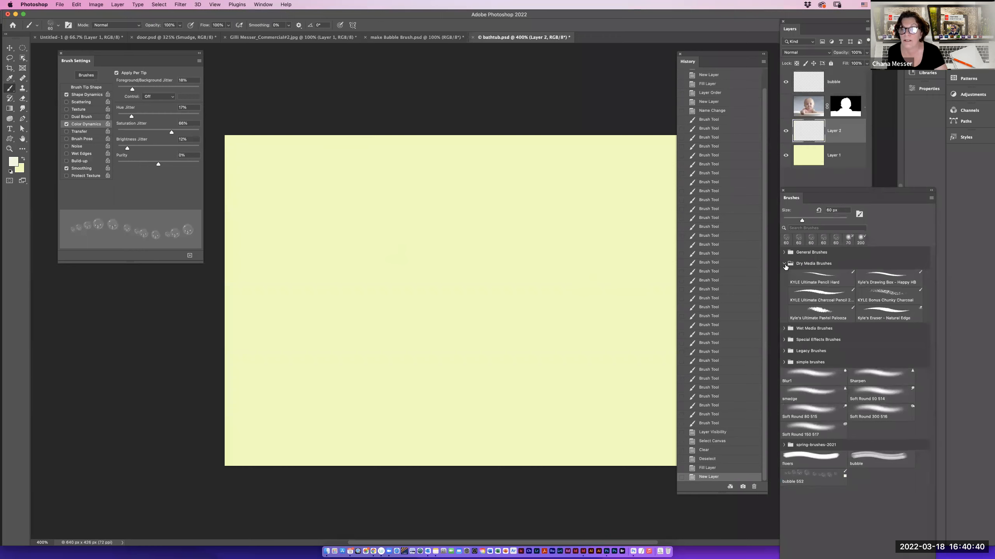
left_click(822, 276)
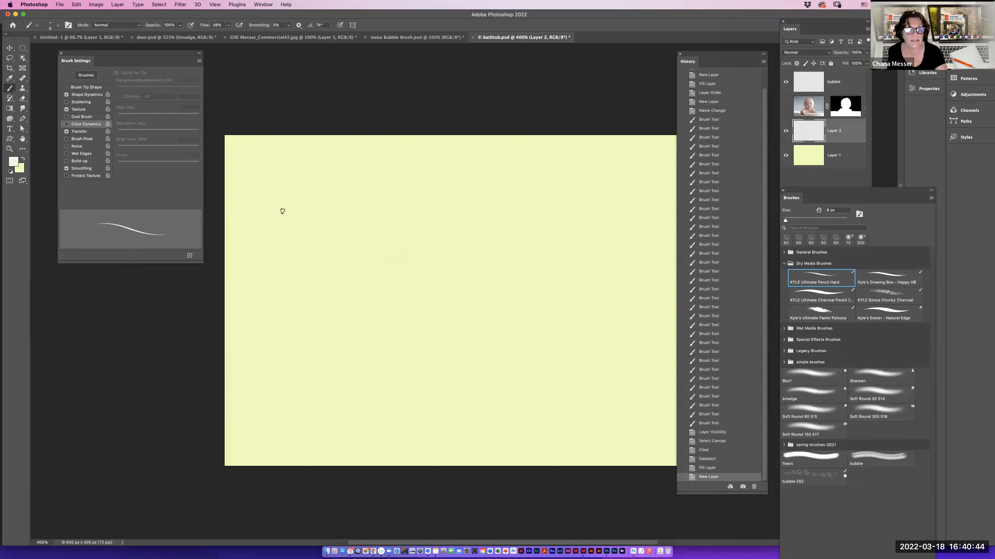
left_click(14, 161)
left_click(664, 146)
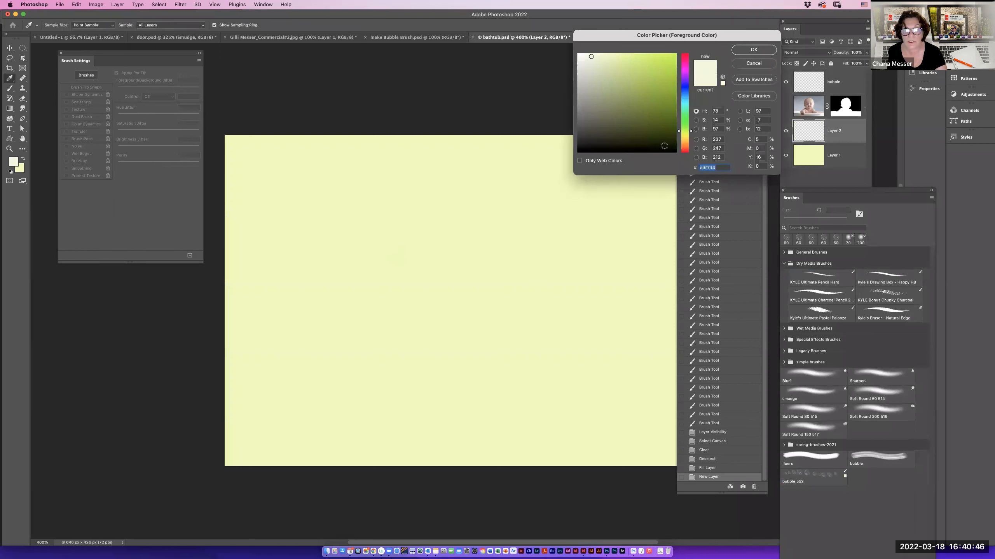
left_click(639, 91)
left_click(754, 50)
Draw a wavy line across the upper canvas, enlarge the brush and paint a furry walking figure below the line.
mouse_move(377, 212)
left_mouse_down()
mouse_move(413, 224)
mouse_move(516, 193)
mouse_move(537, 203)
left_mouse_up()
key("bracketright")
key("bracketright")
key("bracketright")
key("bracketright")
key("bracketright")
key("bracketright")
key("bracketright")
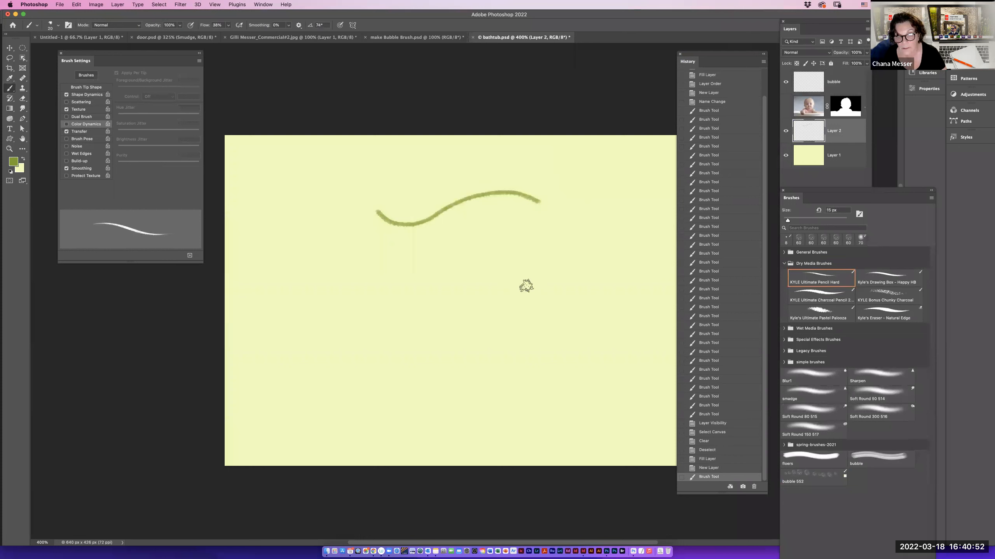
mouse_move(518, 249)
left_mouse_down()
mouse_move(515, 317)
mouse_move(548, 355)
mouse_move(515, 329)
mouse_move(503, 358)
mouse_move(477, 366)
mouse_move(484, 355)
left_mouse_up()
mouse_move(494, 282)
left_mouse_down()
mouse_move(503, 264)
mouse_move(494, 252)
mouse_move(510, 236)
mouse_move(513, 281)
mouse_move(536, 289)
mouse_move(515, 281)
mouse_move(482, 307)
mouse_move(494, 327)
mouse_move(573, 355)
left_mouse_up()
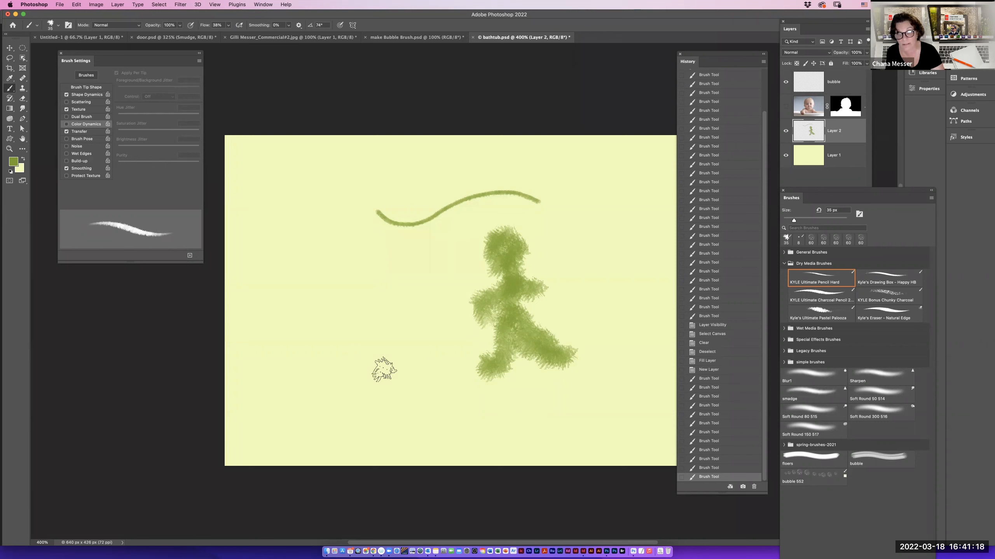
Add Drop Shadow and Bevel & Emboss effects to the painted layer and increase the bevel depth, leaving its texture off.
left_click(855, 134)
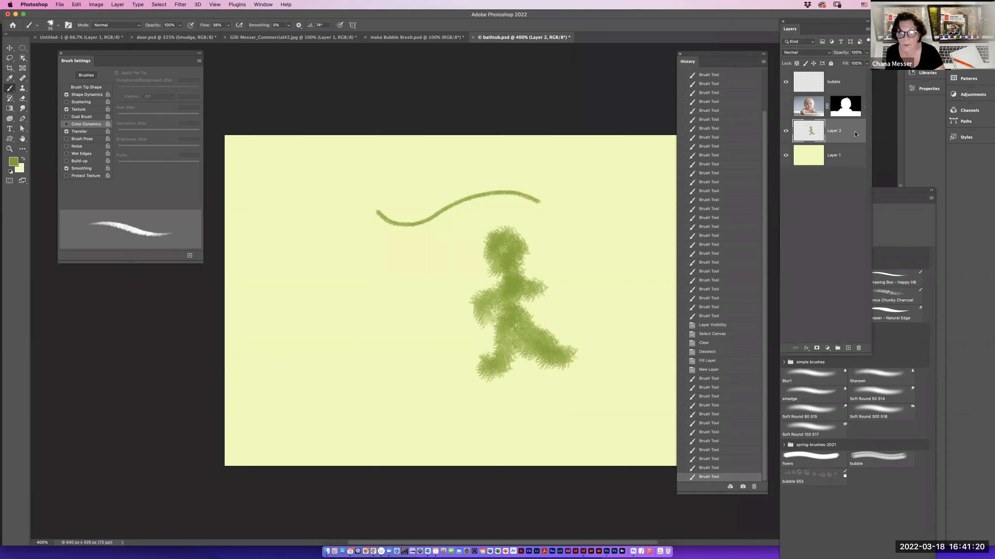
double_click(855, 134)
left_click(628, 197)
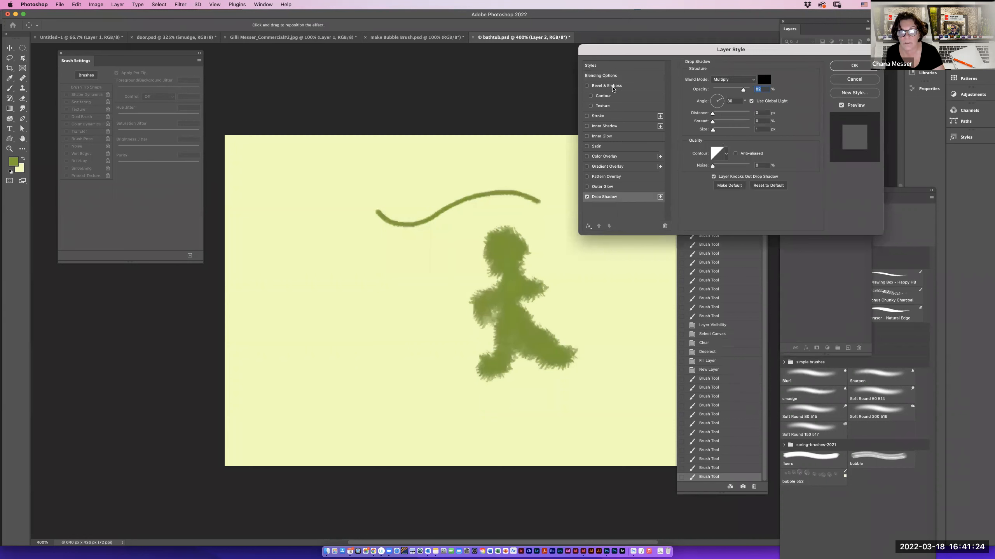
left_click(613, 88)
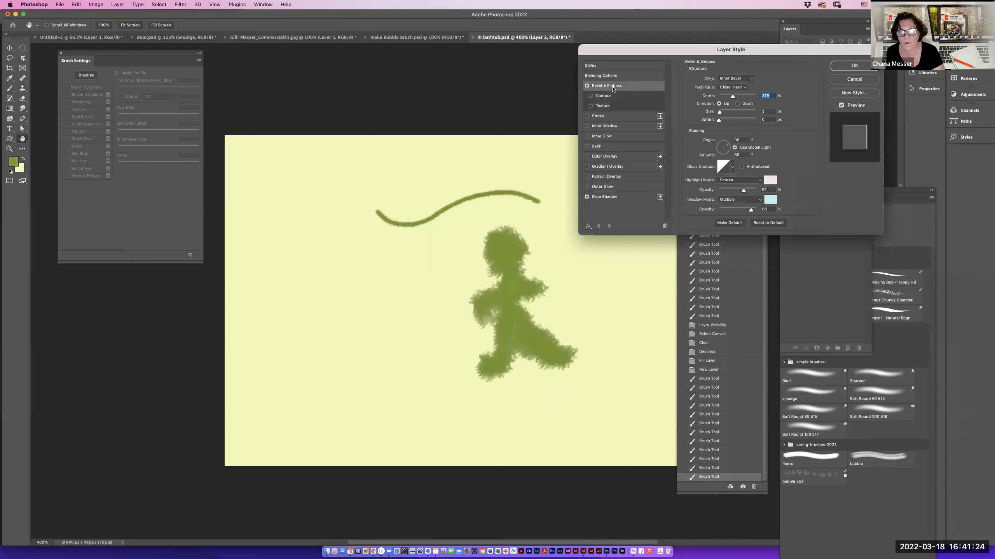
left_click(603, 106)
left_click(591, 106)
left_click(639, 88)
left_click_drag(731, 96, 753, 97)
left_click(639, 198)
left_click(763, 80)
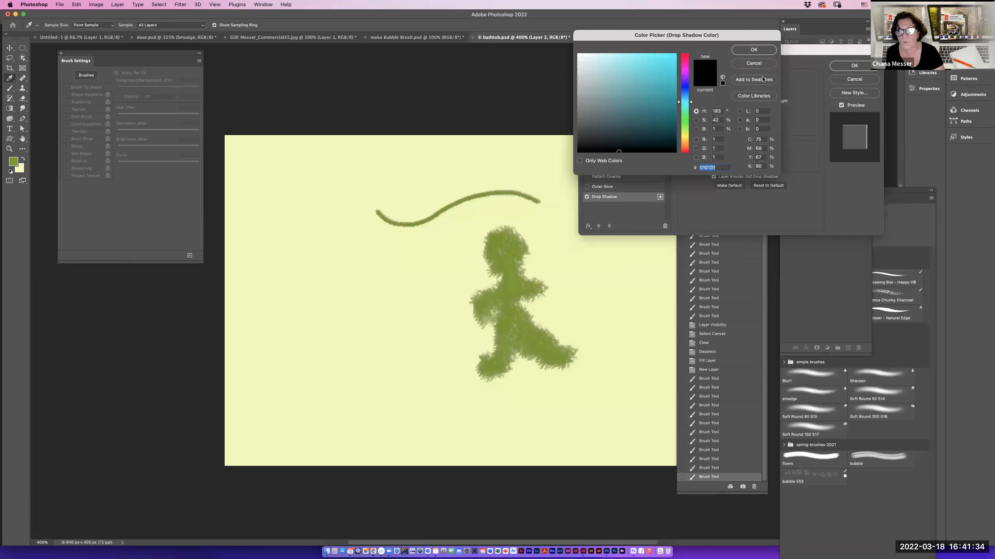
left_click(754, 80)
left_click(581, 271)
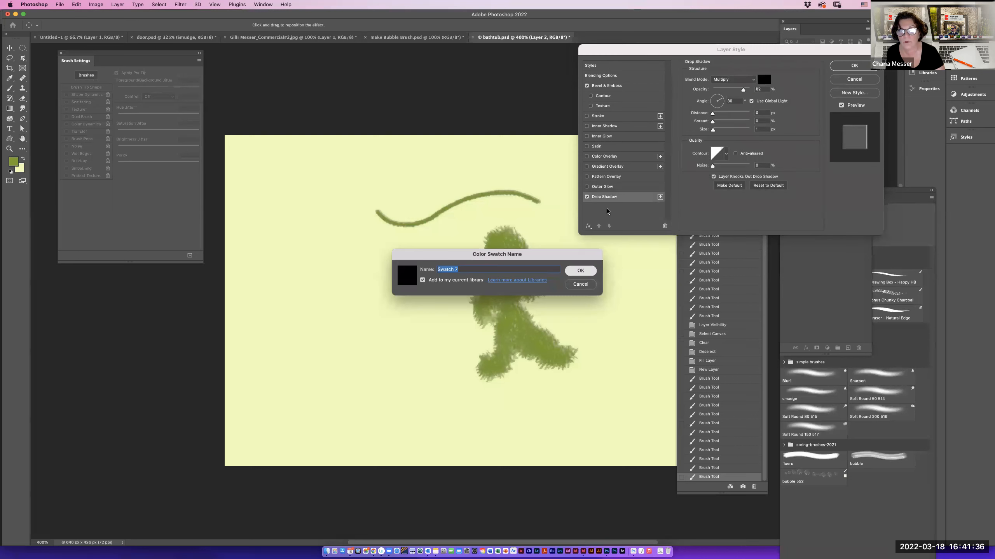
left_click(747, 64)
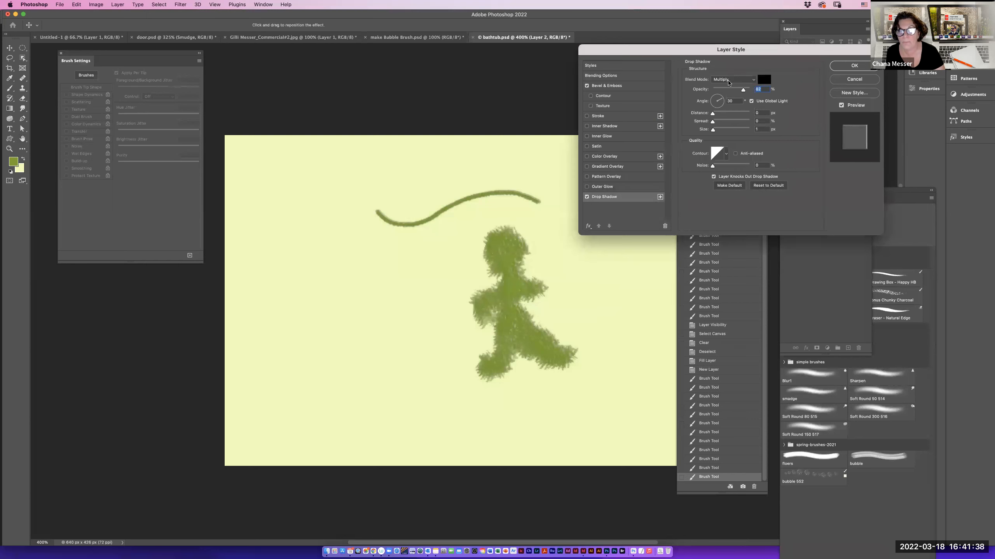
left_click(763, 79)
left_click(753, 79)
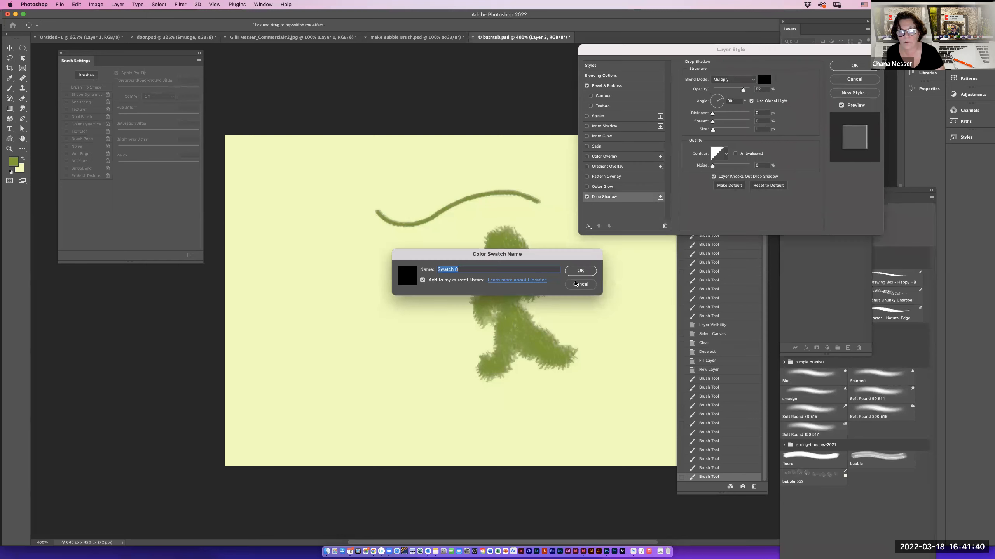
left_click(581, 271)
left_click(748, 52)
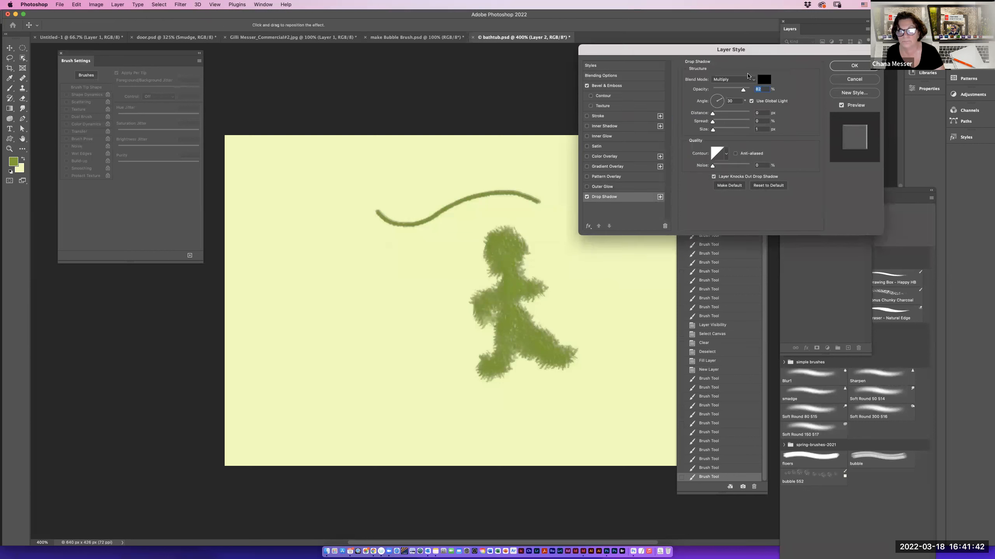
Change the drop shadow color to light cyan and set its blend mode to Overlay.
left_click(763, 80)
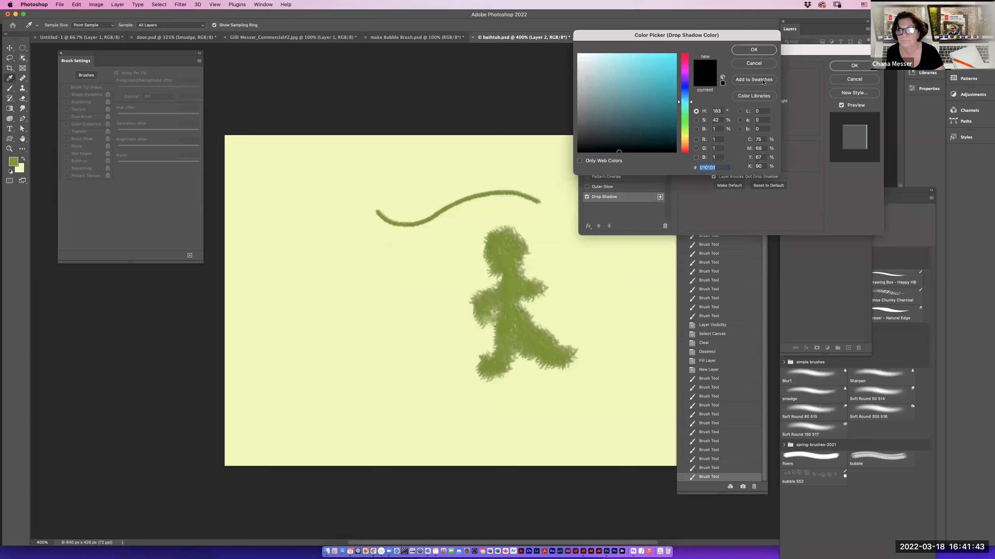
left_click(634, 60)
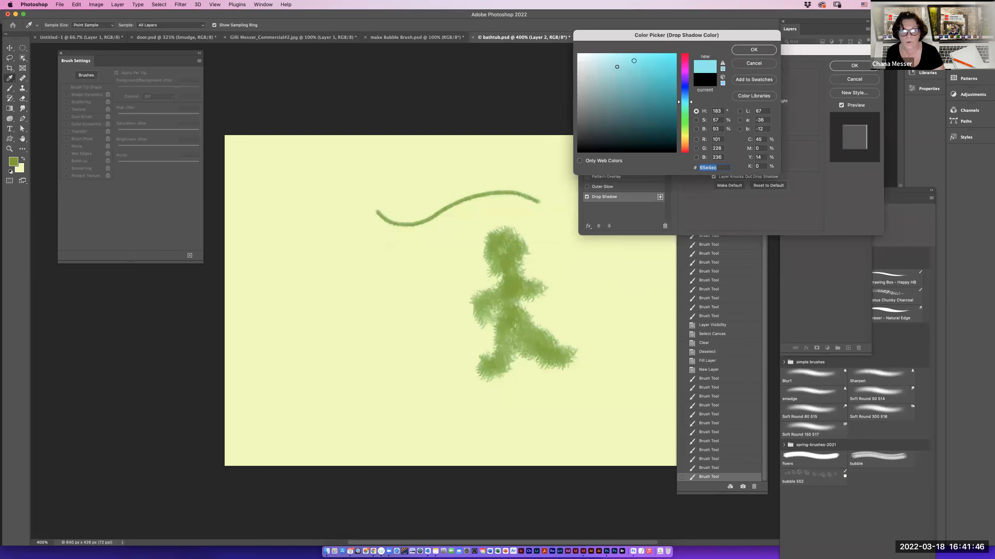
left_click(744, 50)
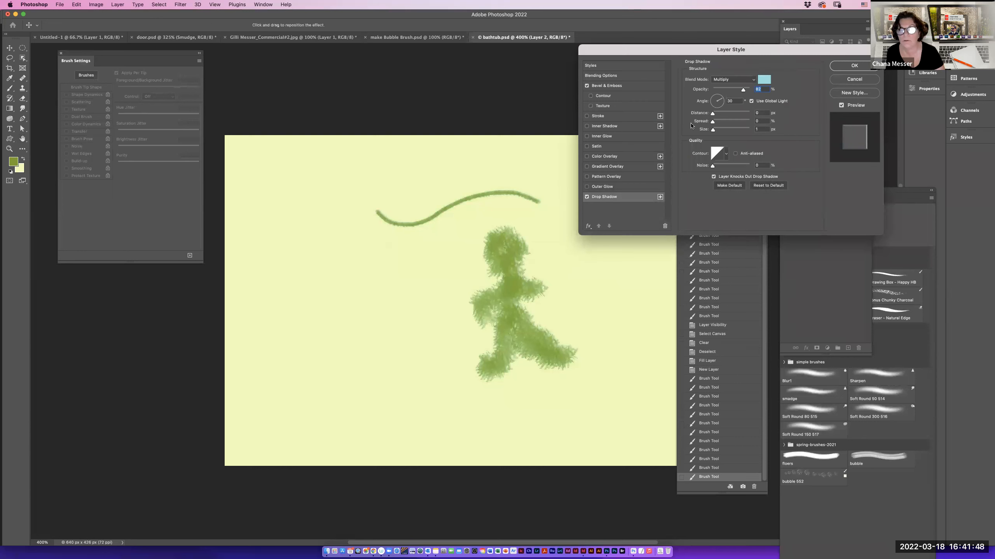
left_click(731, 80)
left_click(723, 73)
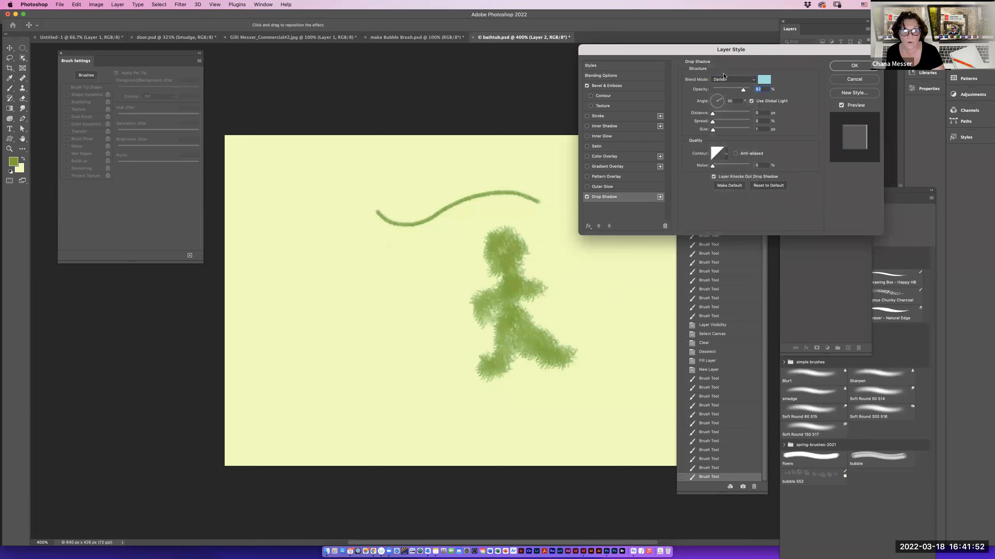
left_click(727, 79)
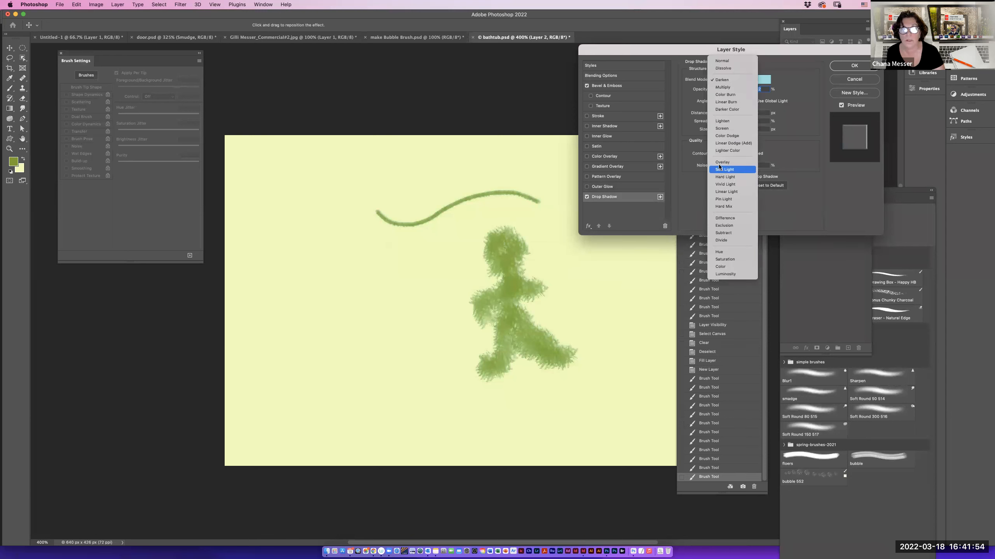
left_click(719, 166)
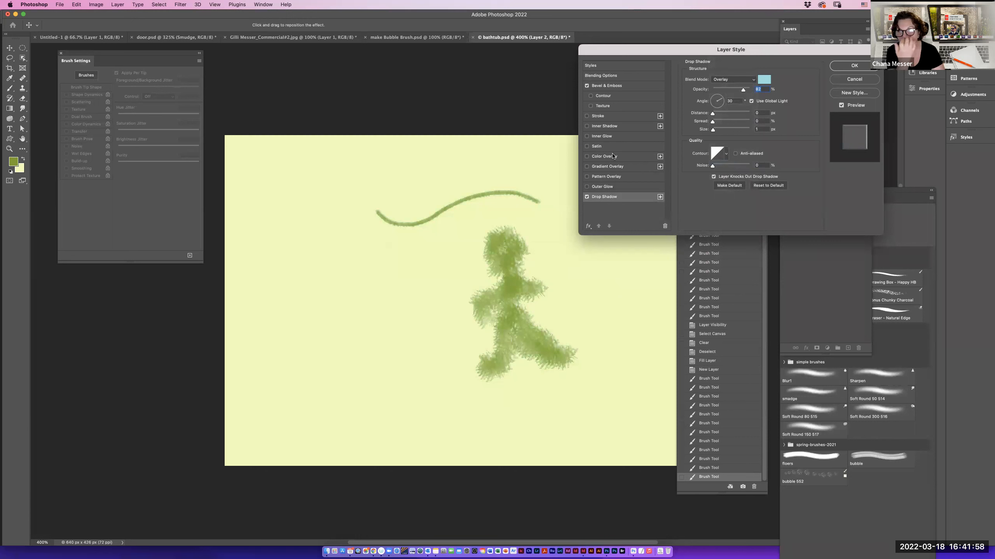
Try a Stroke effect on the painted layer, turn it off, and enable Inner Glow with its existing gradient.
left_click(602, 117)
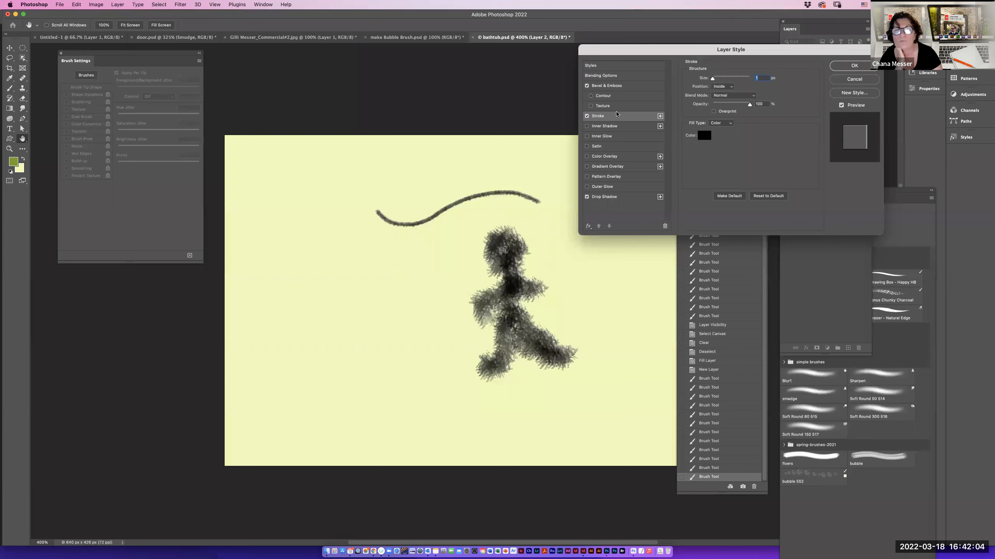
left_click(586, 116)
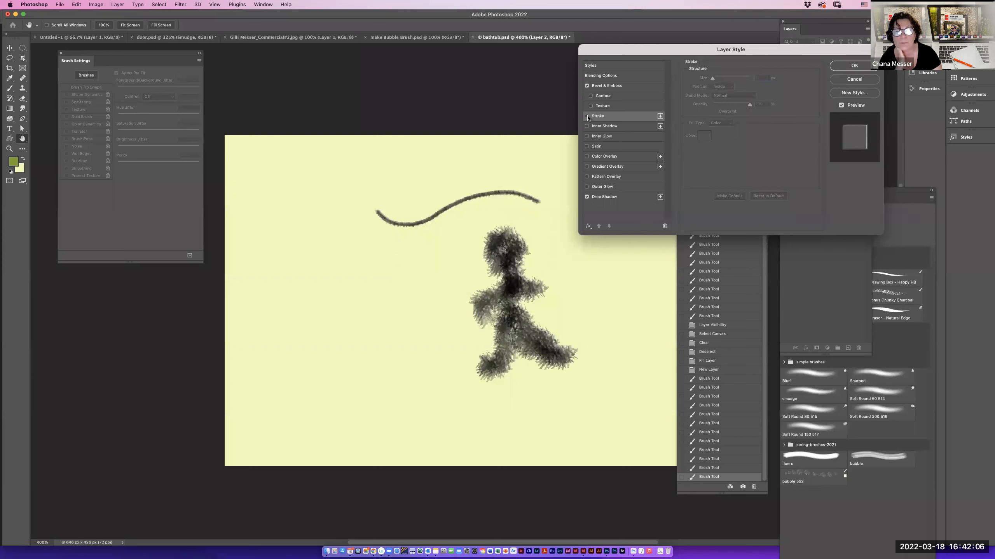
left_click(606, 137)
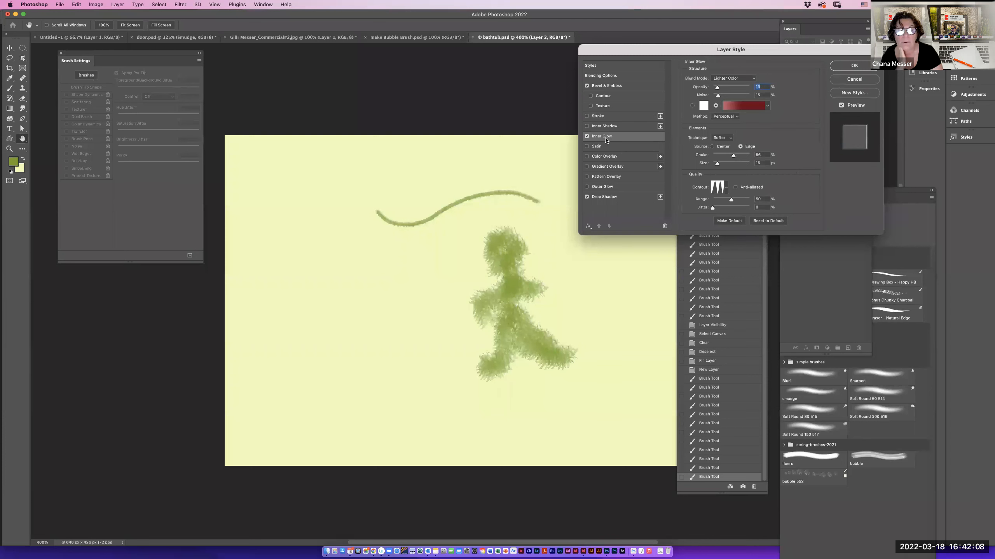
left_click(734, 108)
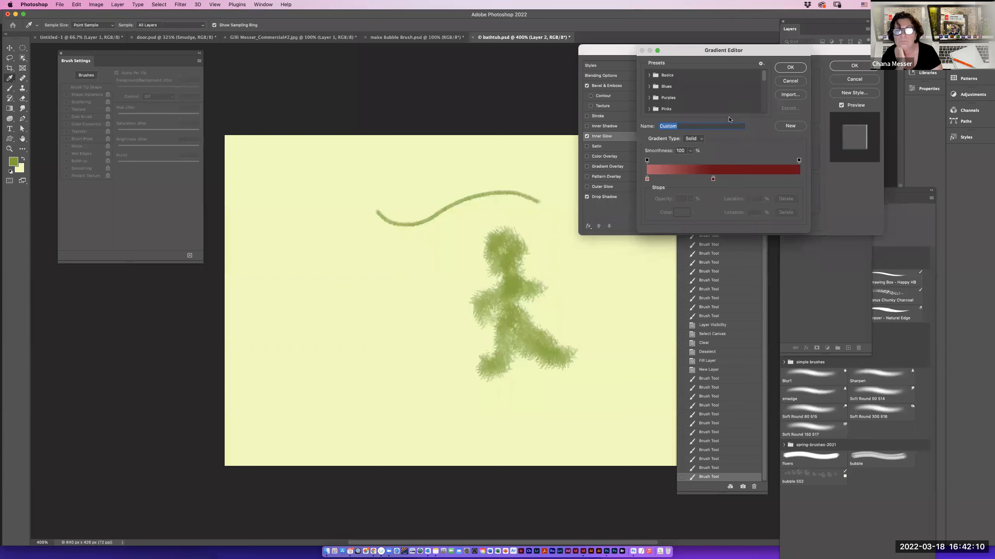
left_click(790, 67)
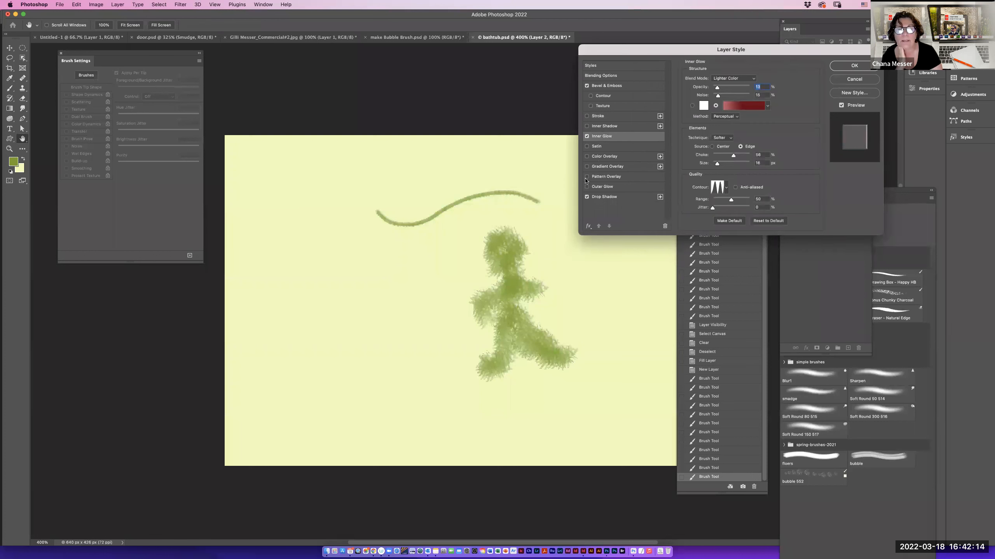
Enable Outer Glow, set the Inner Glow color to dark red, raise its opacity to 67% and its noise, and apply the layer style.
left_click(587, 187)
left_click(704, 105)
left_click(656, 97)
left_click(749, 52)
left_click_drag(719, 88, 742, 95)
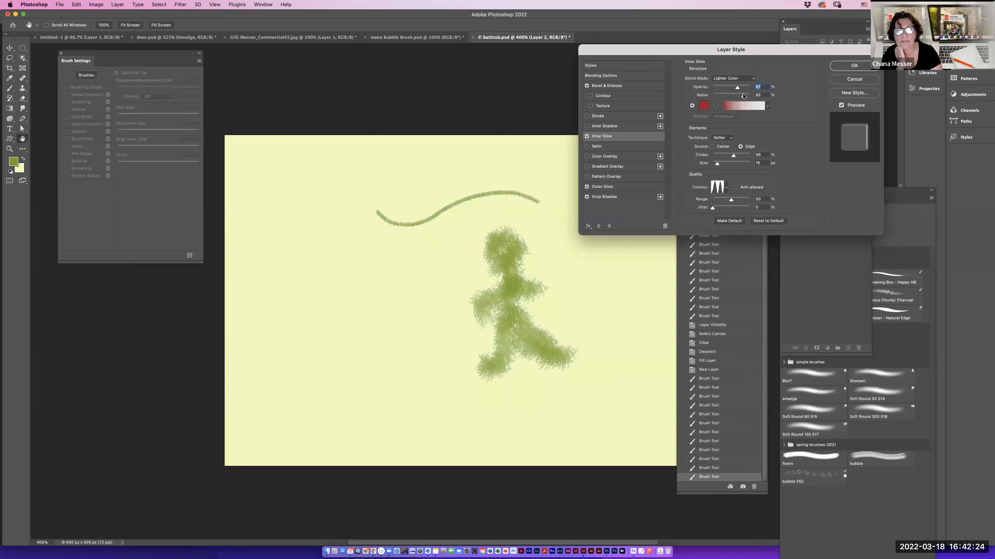
left_click(725, 188)
left_click(684, 206)
left_click(858, 72)
left_click(854, 65)
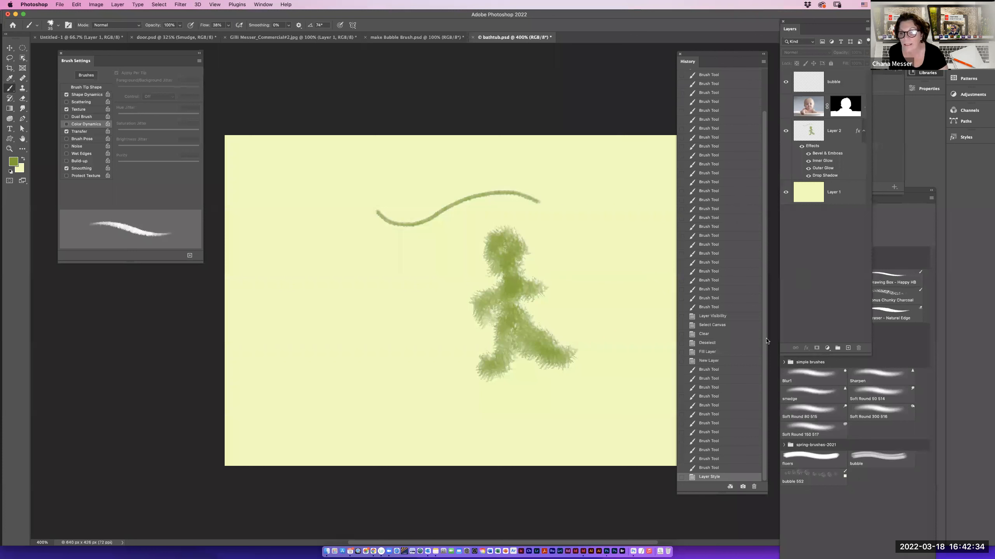
Choose the KYLE Bonus Chunky Charcoal brush and paint leafy olive foliage on Layer 2 along the canvas top, with several hanging strands.
left_click(890, 299)
left_click(890, 298)
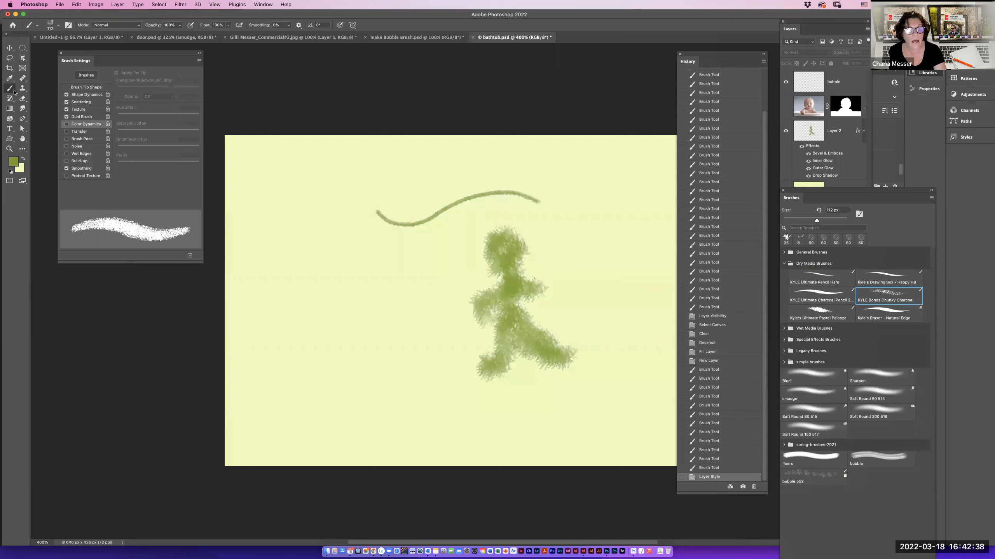
left_click(808, 82)
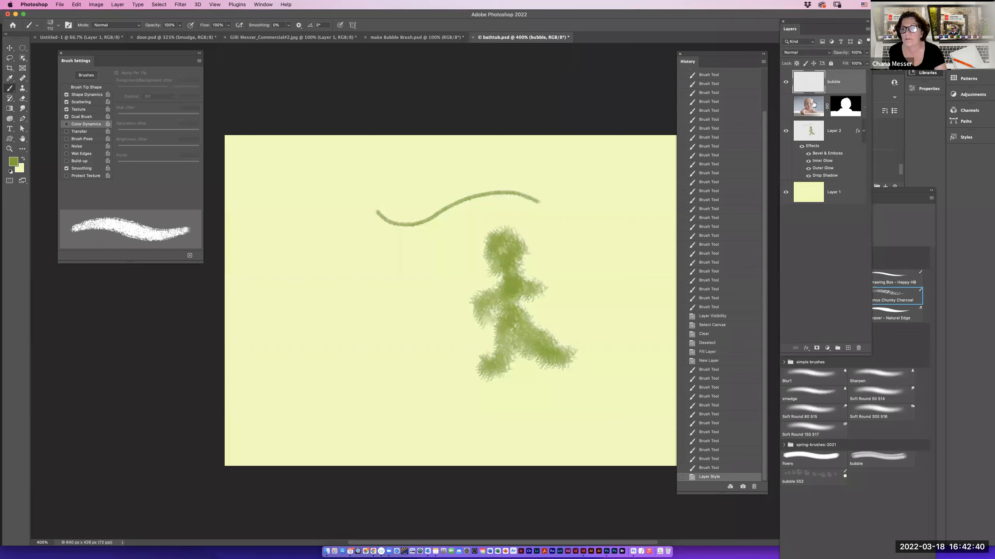
left_click(810, 132)
mouse_move(278, 231)
left_mouse_down()
mouse_move(289, 202)
mouse_move(293, 285)
mouse_move(317, 341)
mouse_move(317, 377)
left_mouse_up()
mouse_move(399, 270)
left_mouse_down()
mouse_move(388, 243)
mouse_move(423, 177)
mouse_move(509, 169)
mouse_move(634, 173)
mouse_move(634, 259)
left_mouse_up()
mouse_move(376, 148)
left_mouse_down()
mouse_move(335, 163)
mouse_move(227, 148)
mouse_move(364, 131)
mouse_move(552, 134)
mouse_move(654, 126)
left_mouse_up()
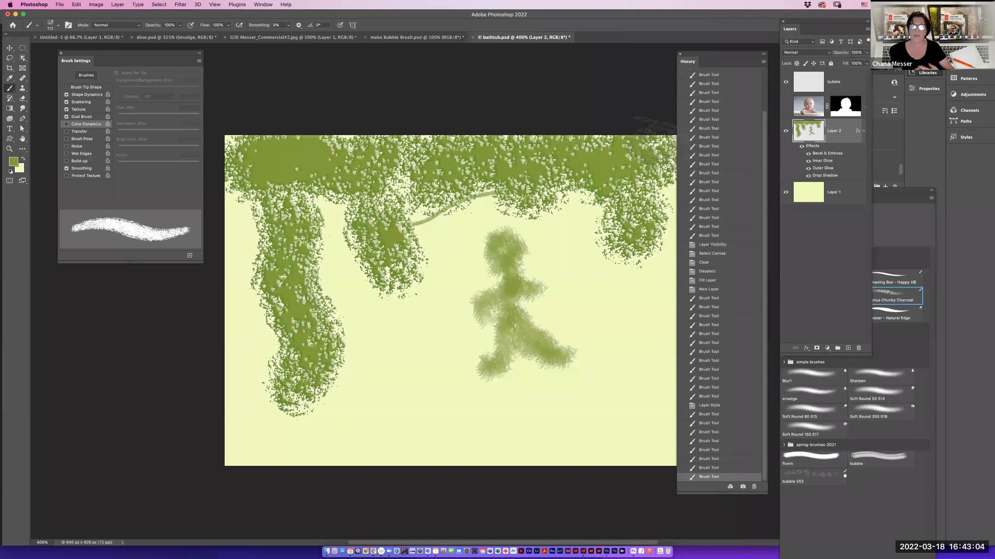
left_click_drag(354, 274, 341, 208)
left_click(339, 220)
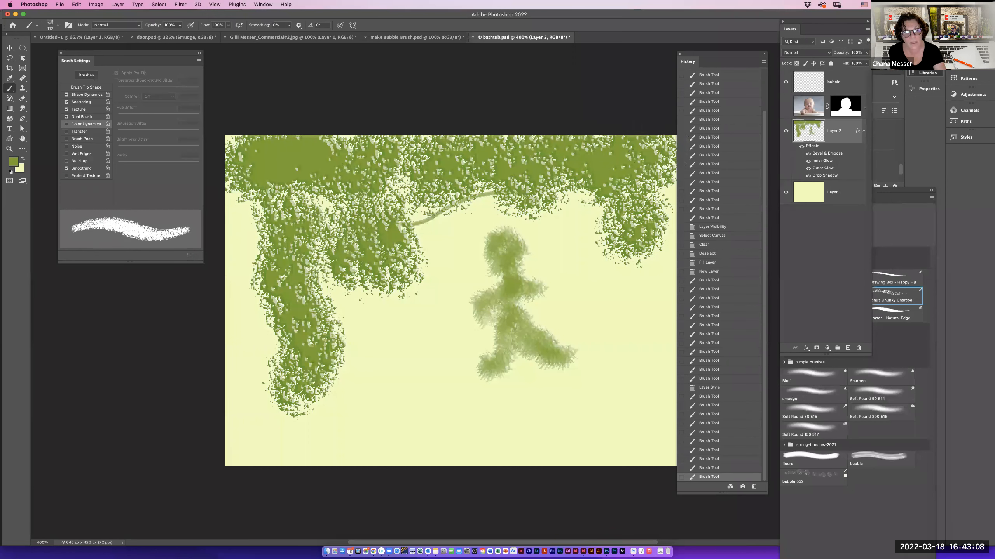
Set the foreground color to muted green (RGB 133, 152, 88) and paint over the foliage and the canvas's left side in Multiply mode.
left_click(14, 162)
left_click(618, 94)
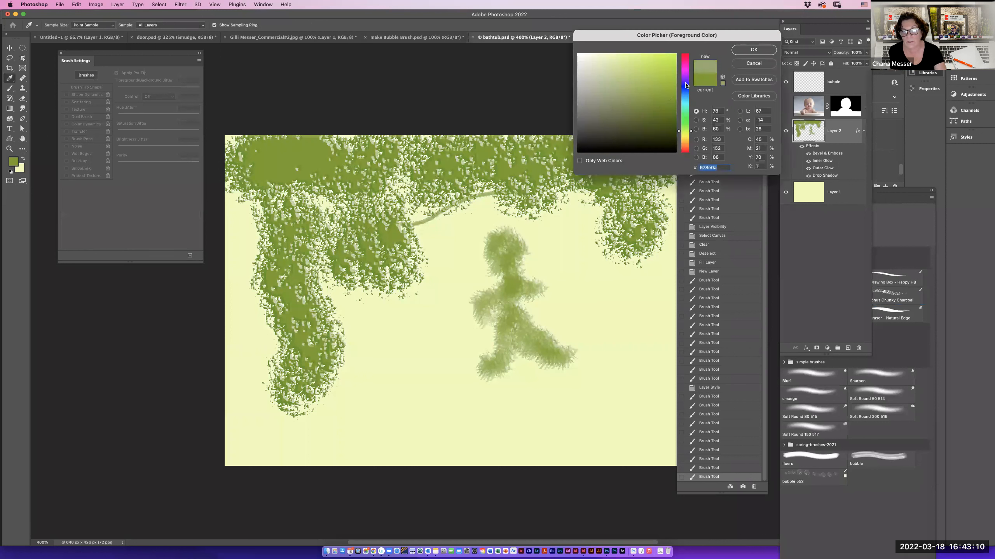
left_click(752, 50)
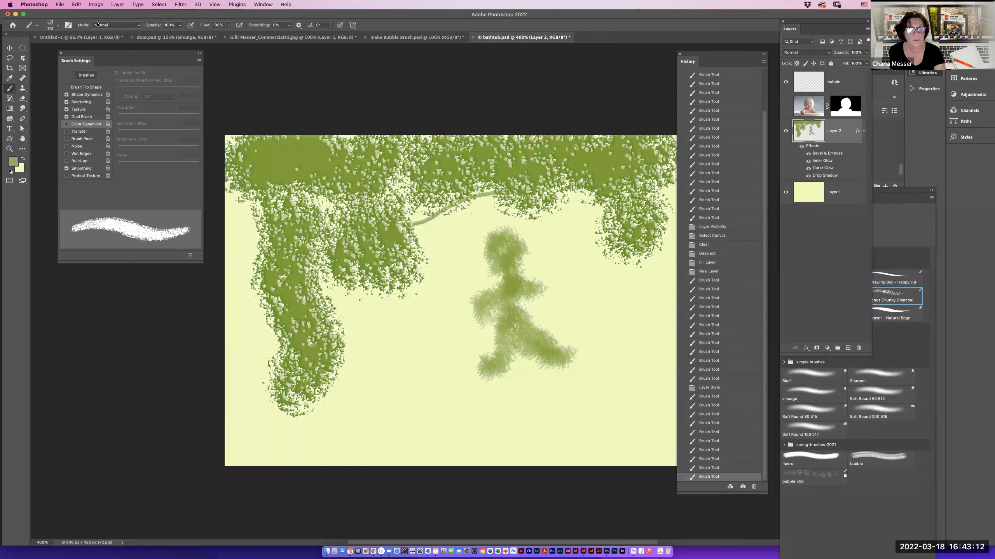
left_click(98, 29)
left_click(103, 67)
mouse_move(392, 231)
left_mouse_down()
mouse_move(439, 247)
mouse_move(407, 274)
mouse_move(353, 267)
mouse_move(325, 298)
mouse_move(353, 391)
mouse_move(404, 376)
mouse_move(415, 341)
left_mouse_up()
mouse_move(321, 286)
left_mouse_down()
mouse_move(297, 220)
mouse_move(383, 176)
mouse_move(450, 196)
mouse_move(658, 211)
mouse_move(540, 165)
mouse_move(415, 165)
mouse_move(219, 188)
mouse_move(241, 458)
mouse_move(392, 463)
mouse_move(274, 415)
mouse_move(286, 388)
mouse_move(446, 415)
left_mouse_up()
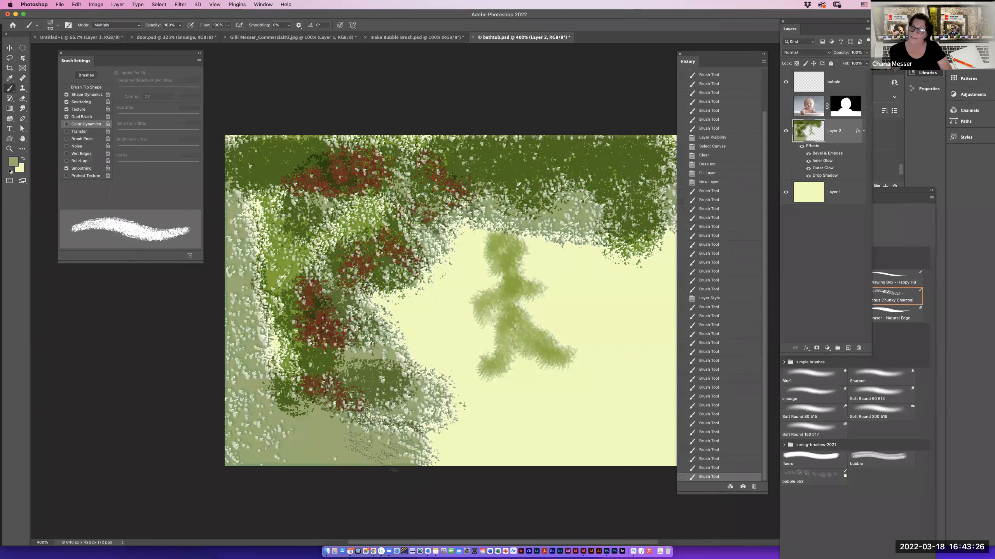
Preview the Fill Layer history state, return to the painting, and hide Layer 2's Bevel & Emboss, Inner Glow, Outer Glow and Drop Shadow effects.
left_click(689, 174)
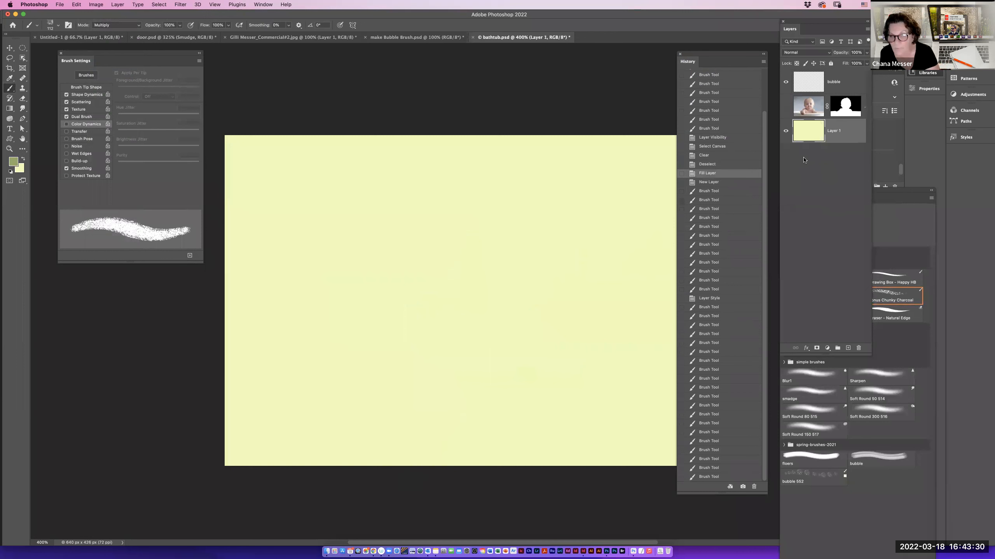
key("super+z")
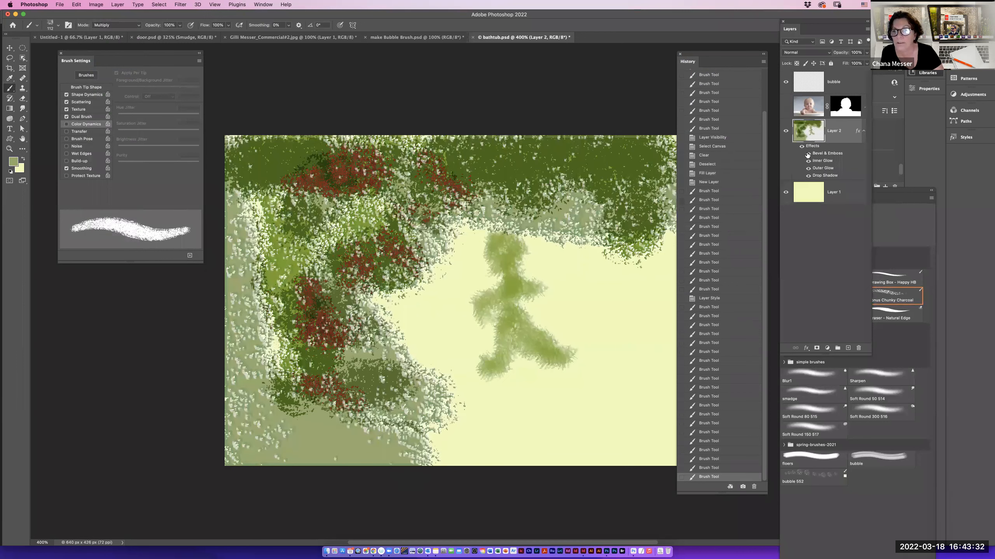
left_click(808, 154)
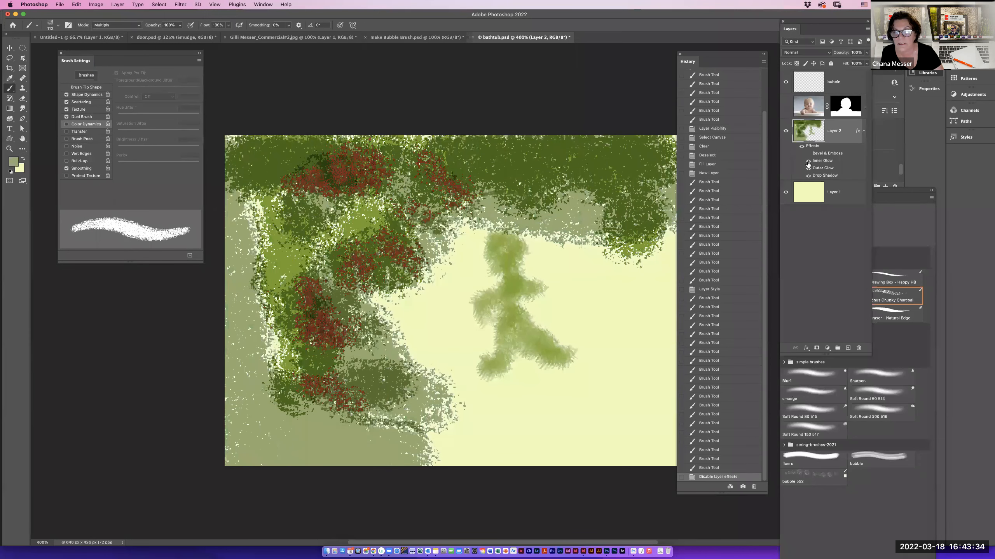
left_click(808, 160)
left_click(807, 168)
left_click(808, 175)
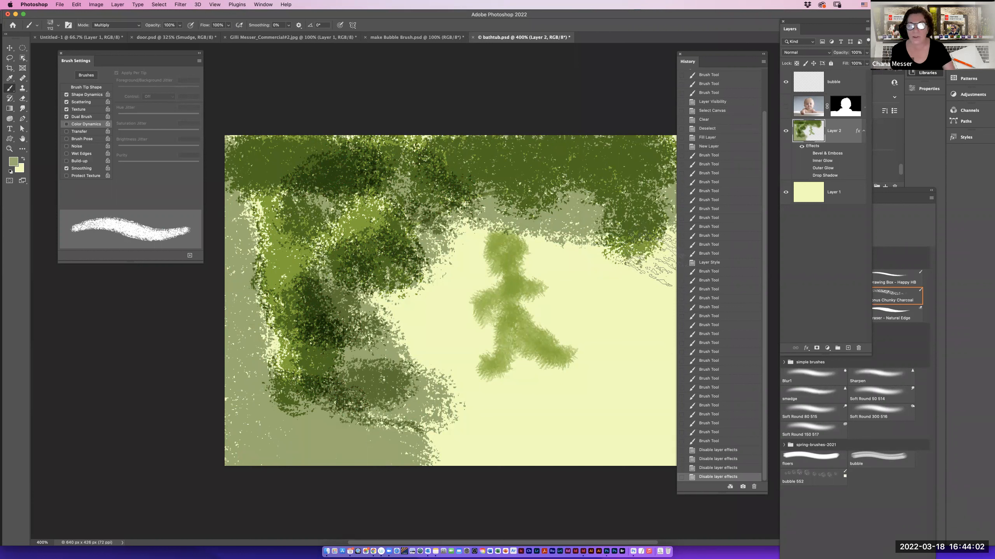
Set the history source to the first brush stroke after New Layer and paint across the canvas with the Art History Brush.
left_click(682, 156)
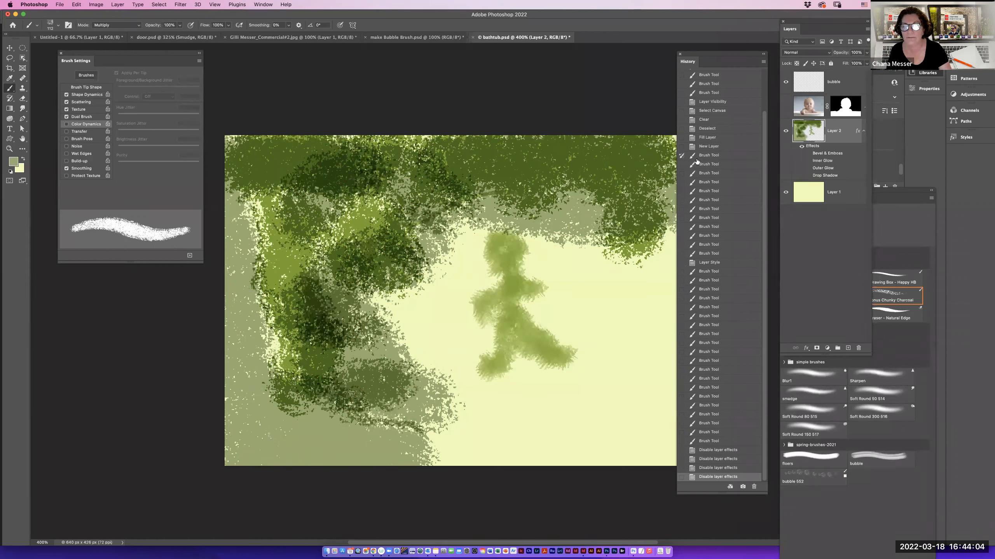
left_click(10, 99)
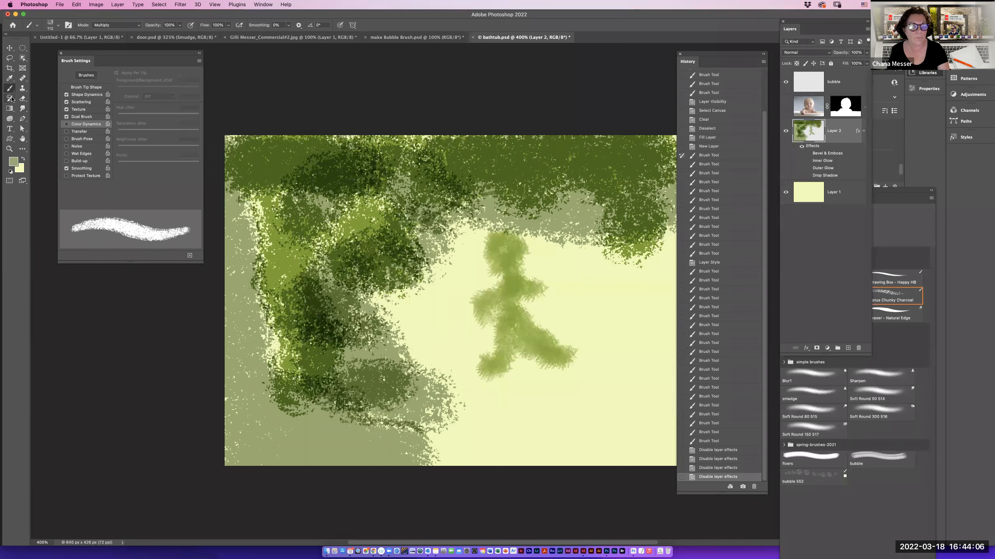
left_click_drag(506, 224, 535, 306)
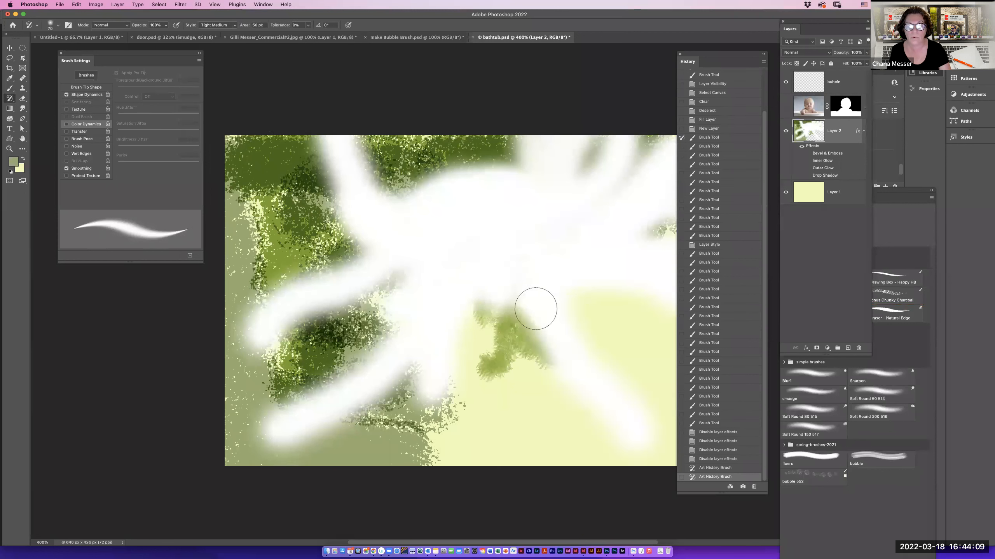
left_click(511, 342)
left_click(393, 406)
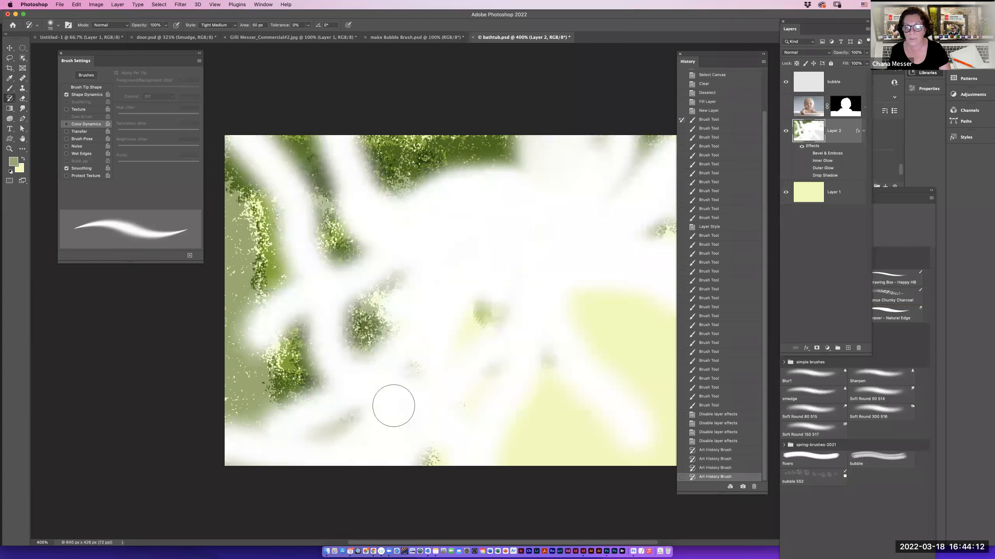
mouse_move(395, 233)
left_mouse_down()
mouse_move(411, 185)
mouse_move(440, 176)
left_mouse_up()
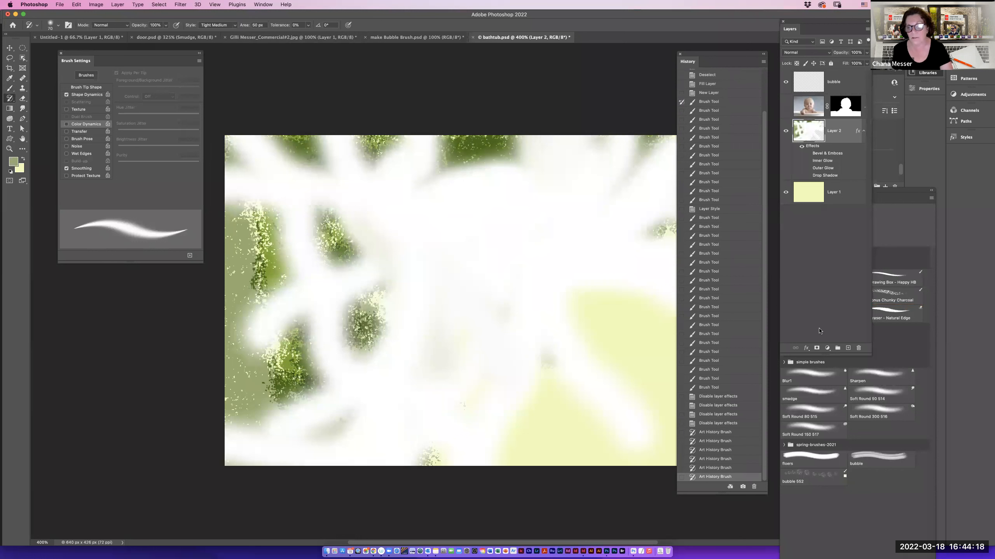
Compare several effect, Art History Brush and Brush Tool states in the history, and revert the document to the Deselect state.
left_click(722, 397)
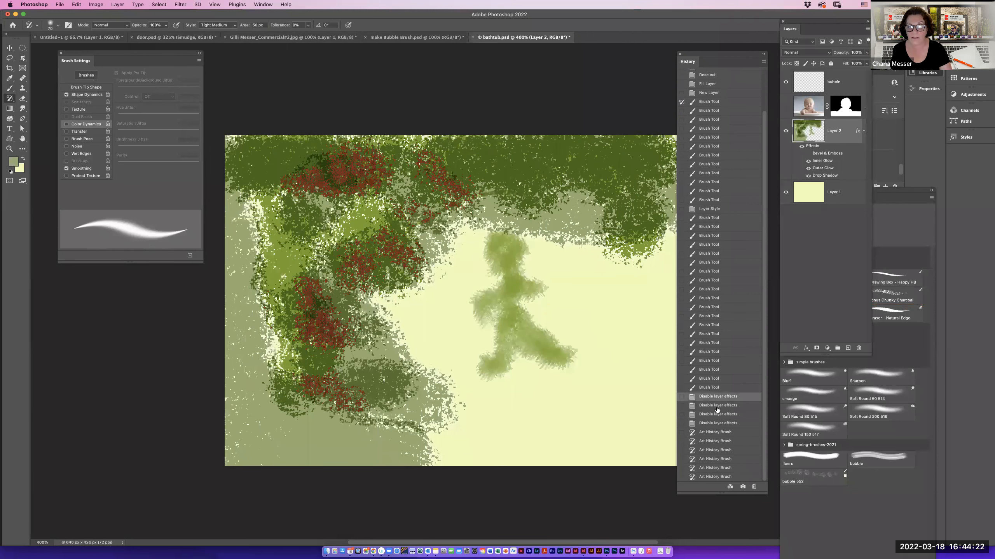
left_click(718, 406)
left_click(716, 434)
left_click(717, 442)
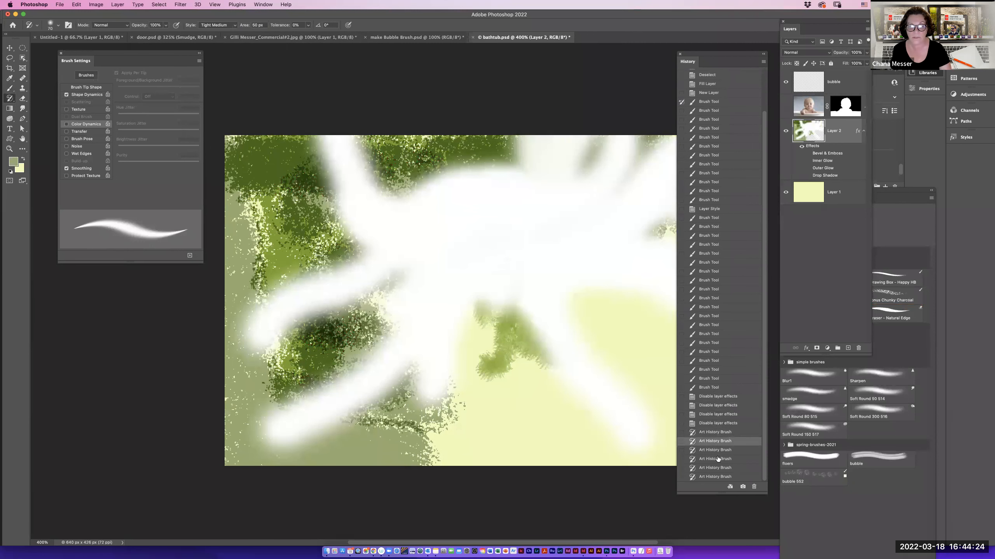
key("super+shift+z")
key("super+shift+z")
left_click(701, 157)
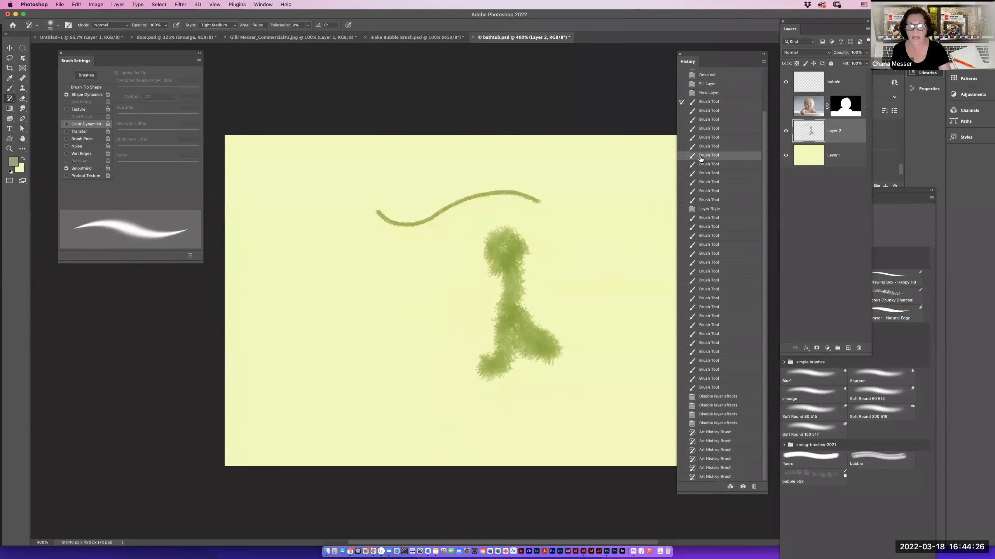
left_click(693, 77)
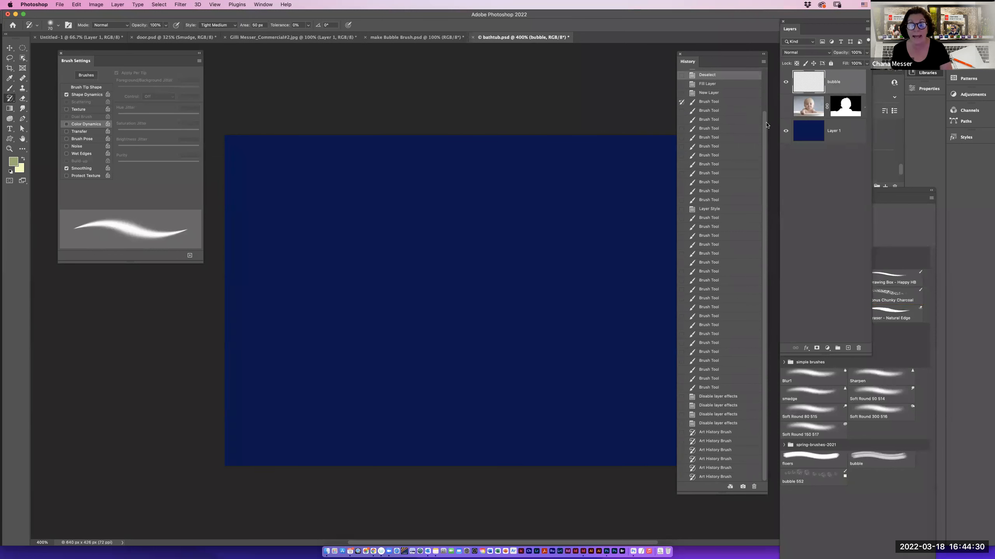
scroll(689, 85, "up", 3)
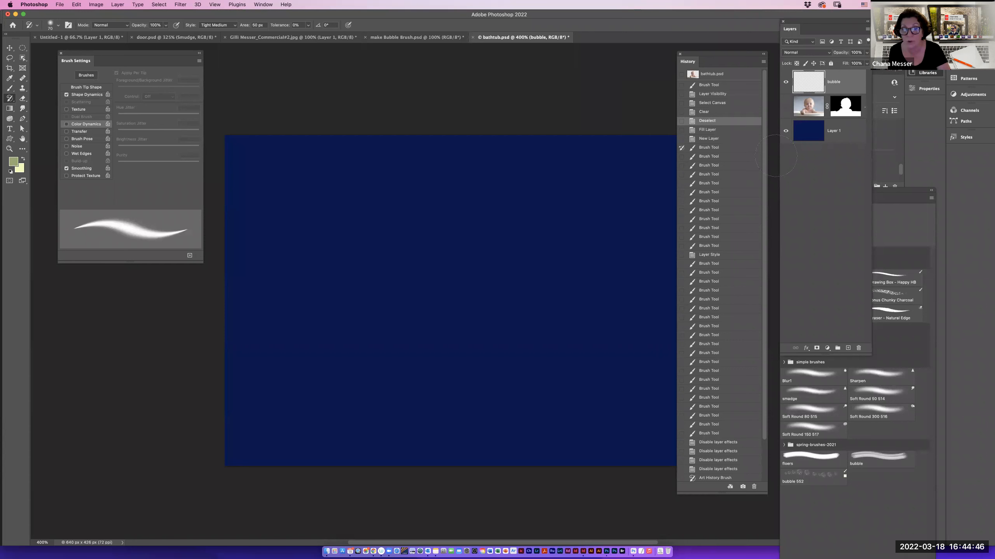
Try painting a patch near the top of the canvas with a smaller Art History Brush, and undo the last stroke.
key("bracketleft")
key("bracketleft")
key("bracketleft")
key("bracketleft")
key("bracketleft")
key("bracketleft")
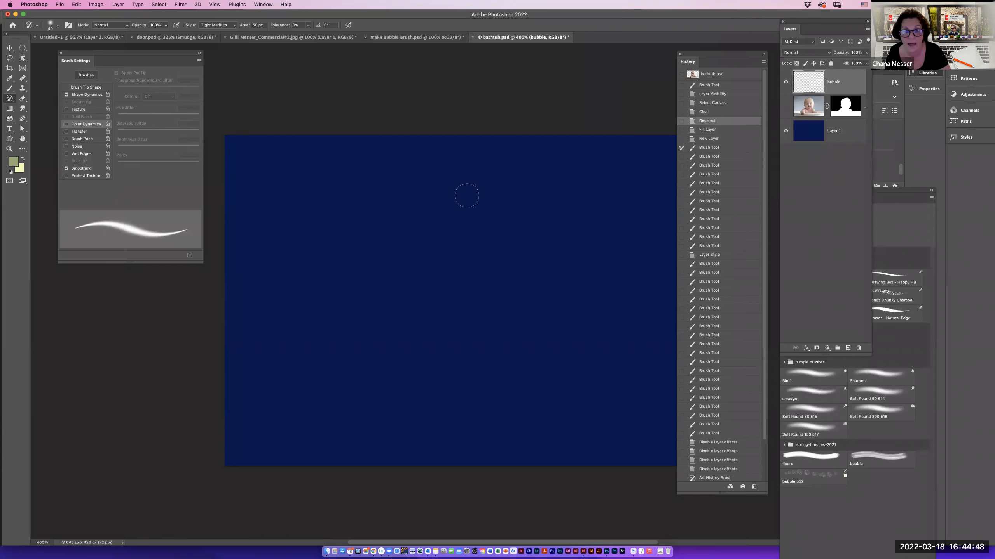
mouse_move(466, 196)
left_mouse_down()
mouse_move(455, 175)
mouse_move(484, 189)
mouse_move(529, 173)
left_mouse_up()
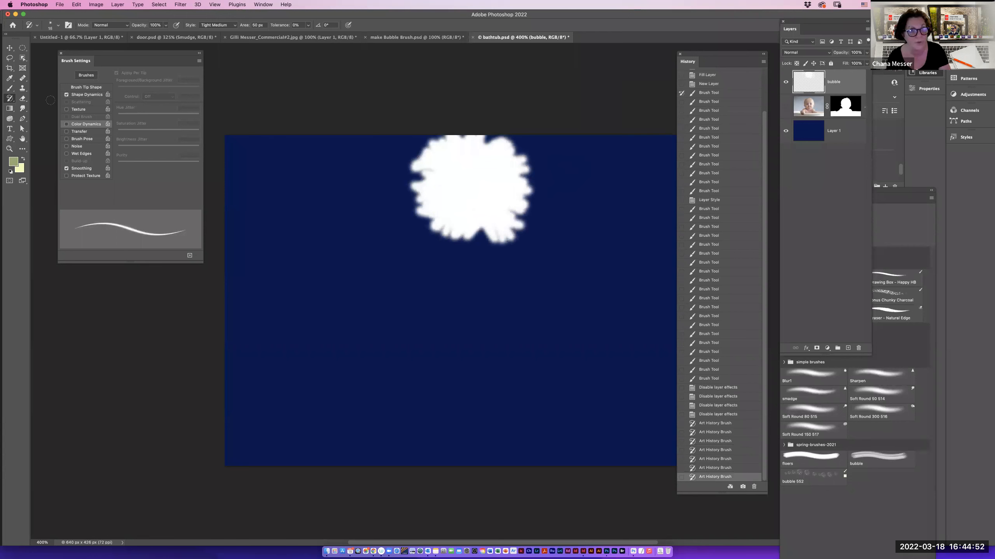
key("ctrl+z")
Paint two adjoining speckled green patches on the bubble layer, at the canvas's upper right, with the Chunky Charcoal brush.
left_click_drag(9, 88, 76, 90)
left_click_drag(525, 177, 537, 172)
left_click_drag(598, 173, 601, 172)
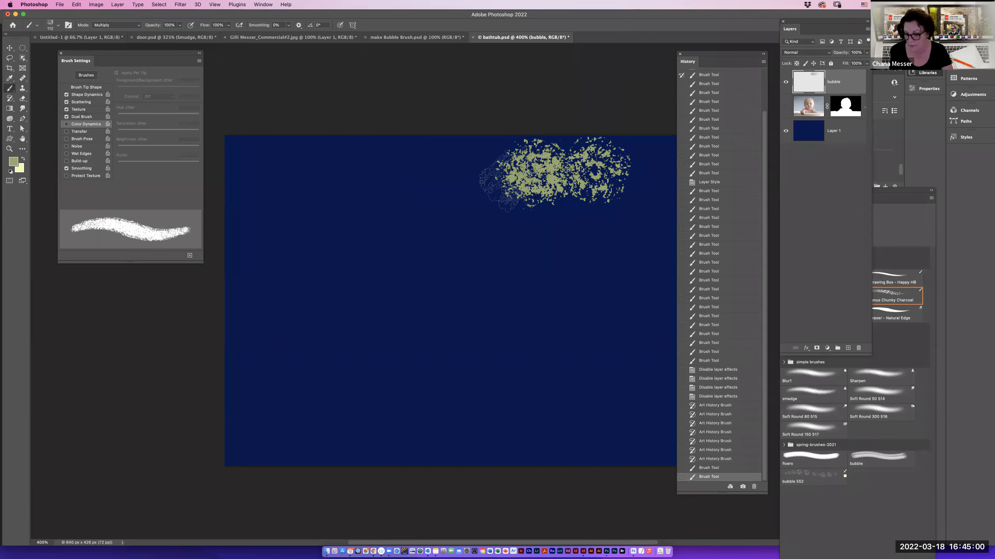
Shrink the charcoal brush and paint a speckled figure's head, body and striding legs below and left of the green patches.
key("bracketleft")
key("bracketleft")
key("bracketleft")
key("bracketleft")
key("bracketleft")
key("bracketleft")
key("bracketleft")
key("bracketleft")
key("bracketleft")
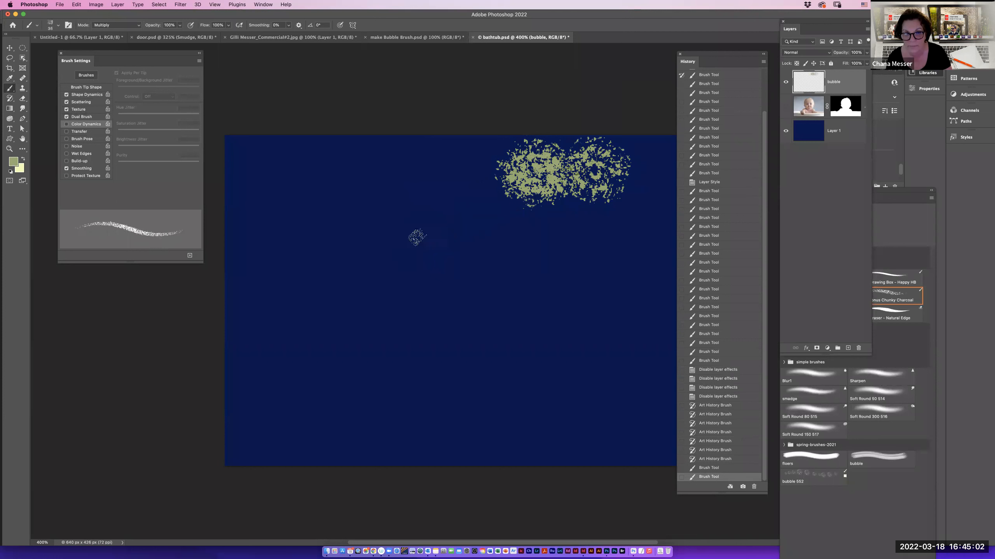
left_click(427, 225)
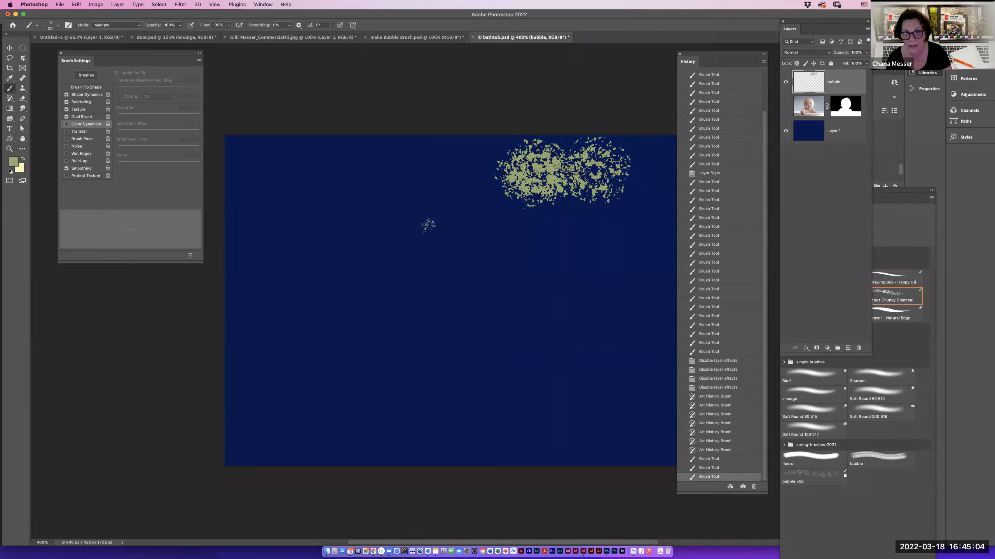
left_click(426, 224)
left_click_drag(422, 226, 430, 308)
mouse_move(456, 358)
left_mouse_down()
mouse_move(431, 331)
mouse_move(418, 270)
mouse_move(403, 360)
left_mouse_up()
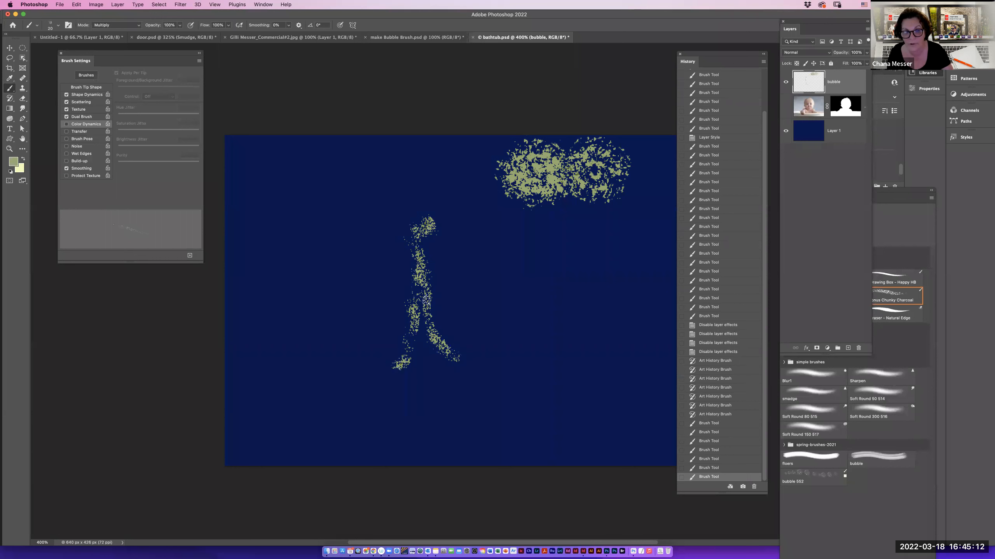
Fill out the speckled figure's head and torso, add a bent arm, and thicken its front leg and foot.
mouse_move(409, 244)
left_mouse_down()
mouse_move(415, 297)
mouse_move(408, 250)
mouse_move(408, 274)
left_mouse_up()
mouse_move(403, 236)
left_mouse_down()
mouse_move(389, 275)
mouse_move(395, 257)
mouse_move(381, 287)
mouse_move(403, 312)
mouse_move(391, 296)
mouse_move(393, 270)
left_mouse_up()
mouse_move(408, 223)
left_mouse_down()
mouse_move(443, 278)
mouse_move(430, 299)
left_mouse_up()
mouse_move(439, 346)
left_mouse_down()
mouse_move(449, 371)
mouse_move(433, 313)
left_mouse_up()
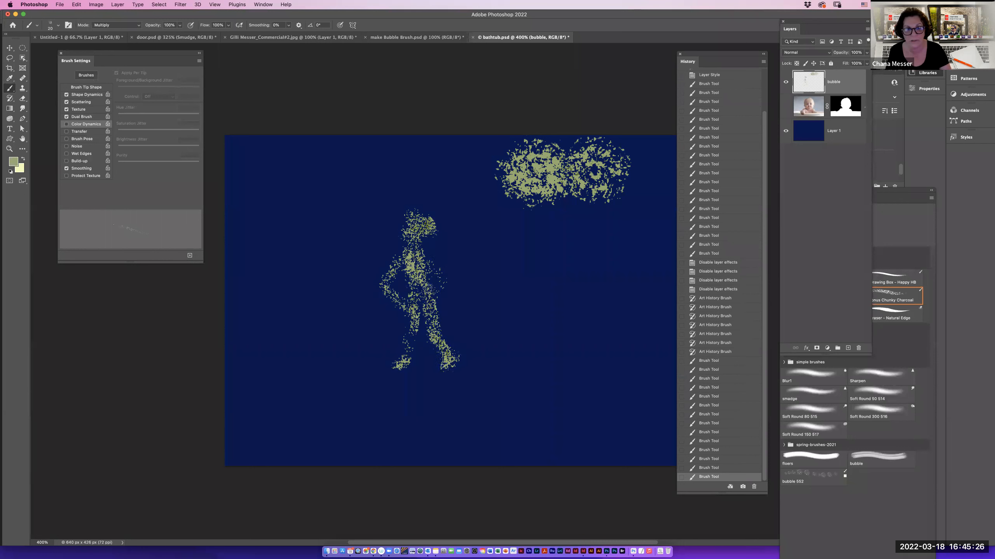
Fill in the speckled figure's rear leg and foot with more charcoal strokes and touch up its neck.
left_click_drag(410, 348, 397, 365)
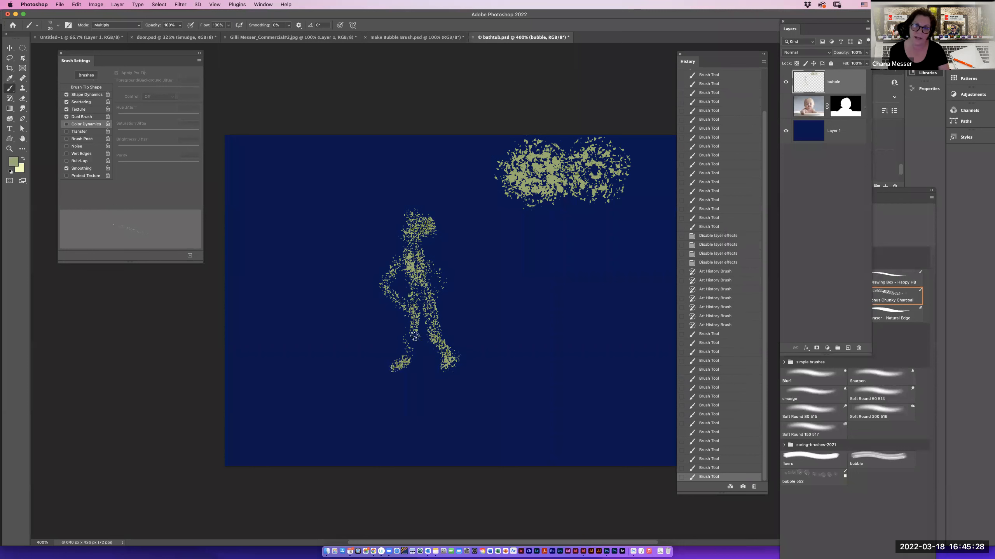
left_click(411, 244)
left_click(413, 303)
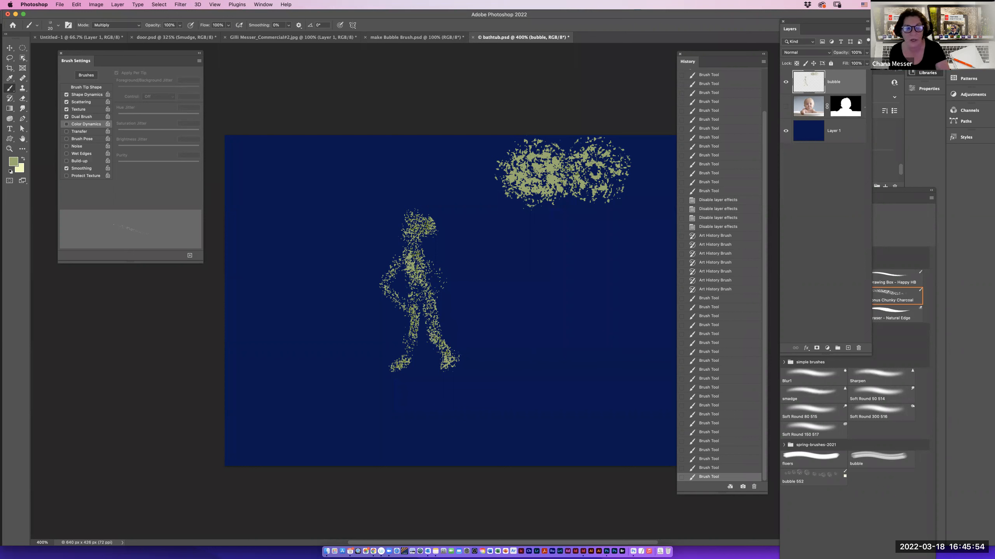
Close all open documents without saving the changes.
left_click(59, 5)
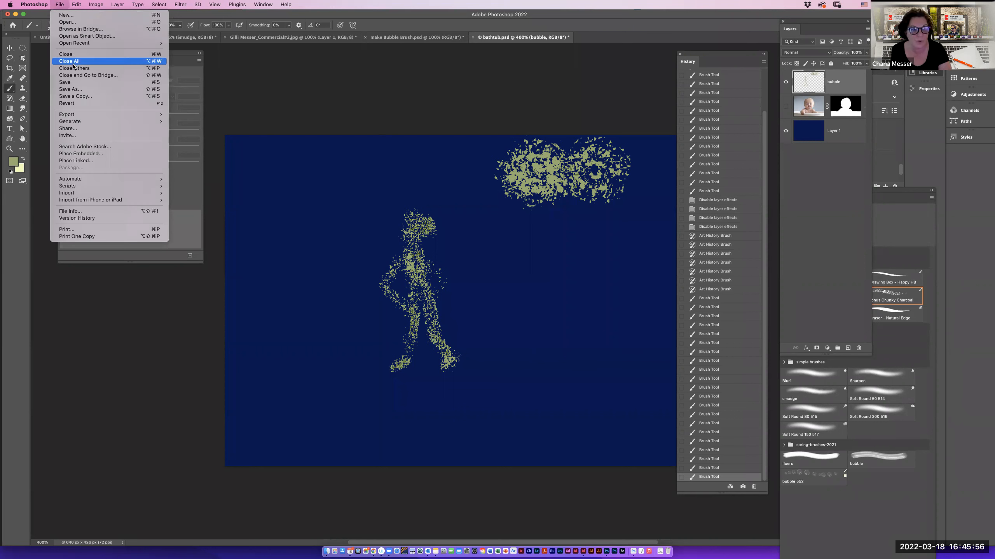
left_click(71, 55)
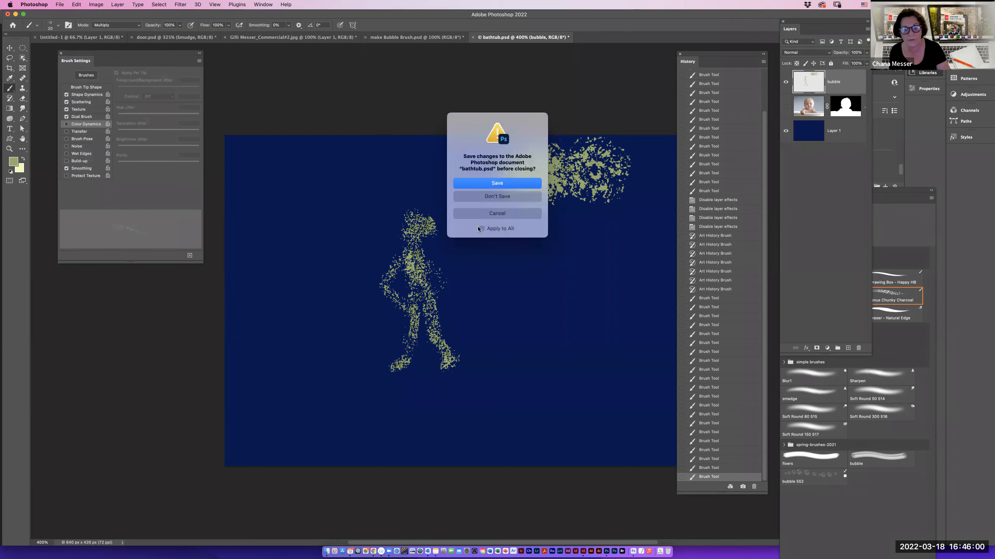
left_click(488, 196)
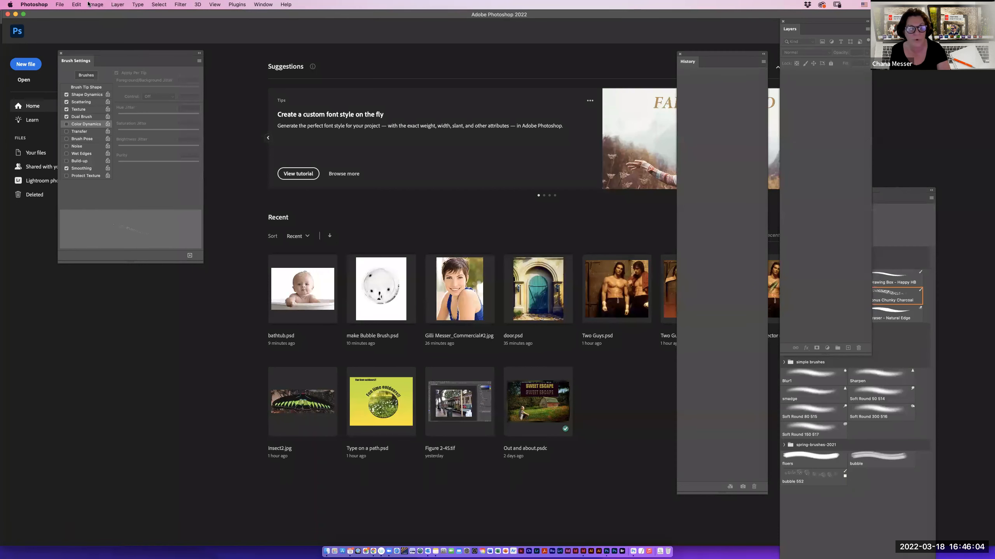
Open color_bars.psd from the Mixer Brushes folder inside Assets.
left_click(58, 5)
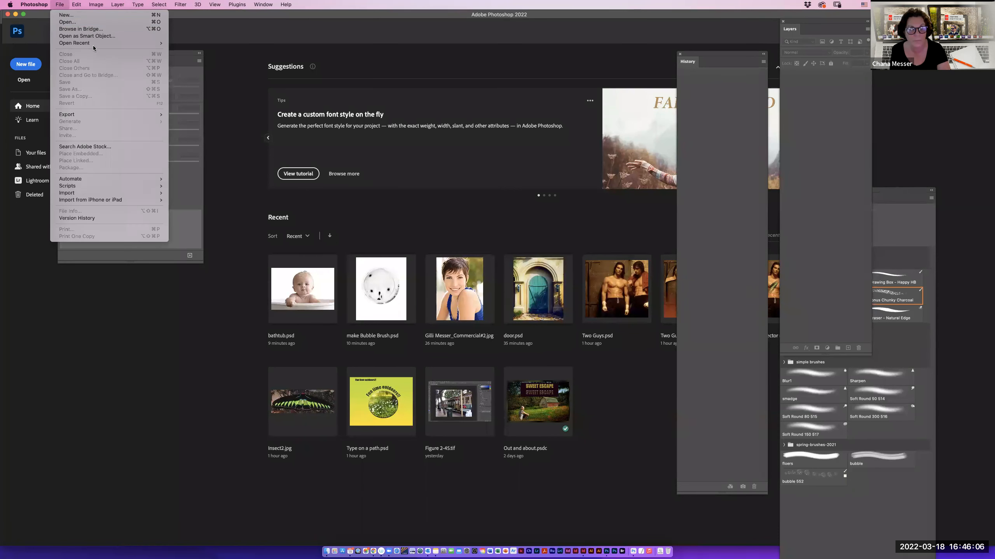
left_click(287, 229)
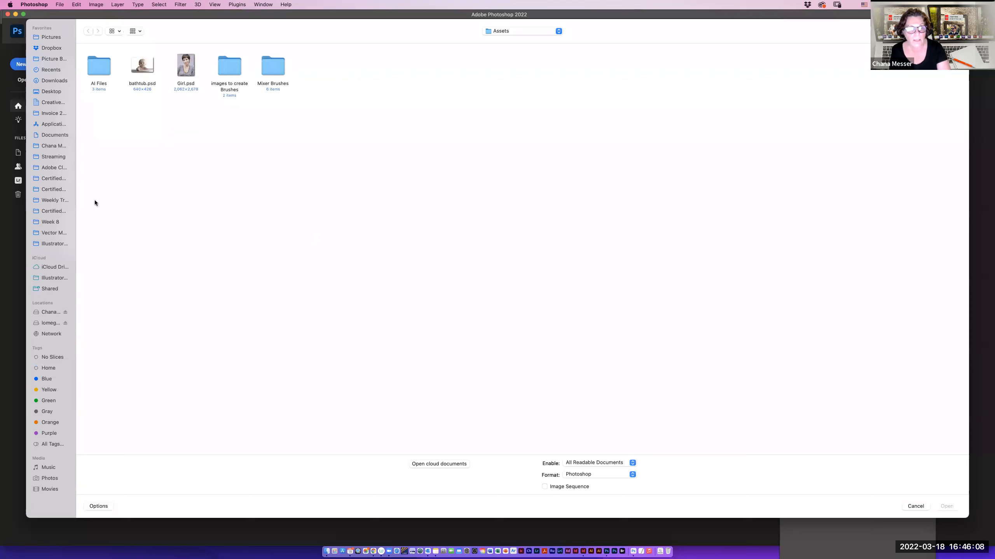
left_click(47, 223)
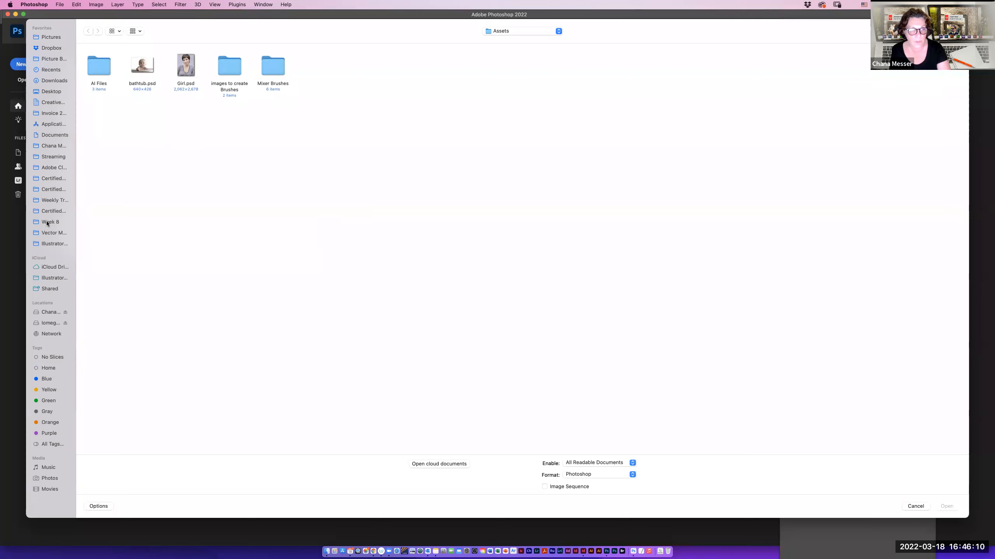
double_click(145, 67)
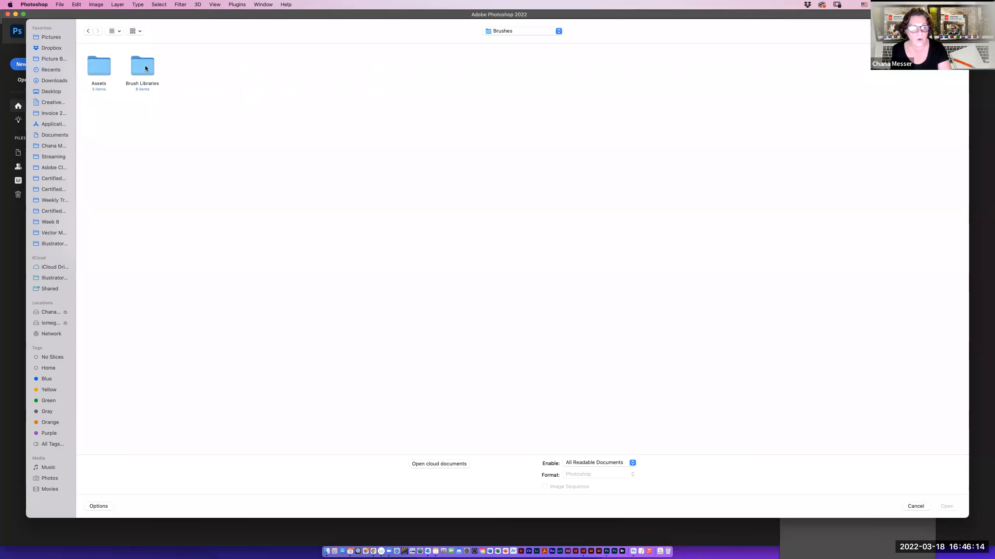
double_click(99, 65)
double_click(272, 66)
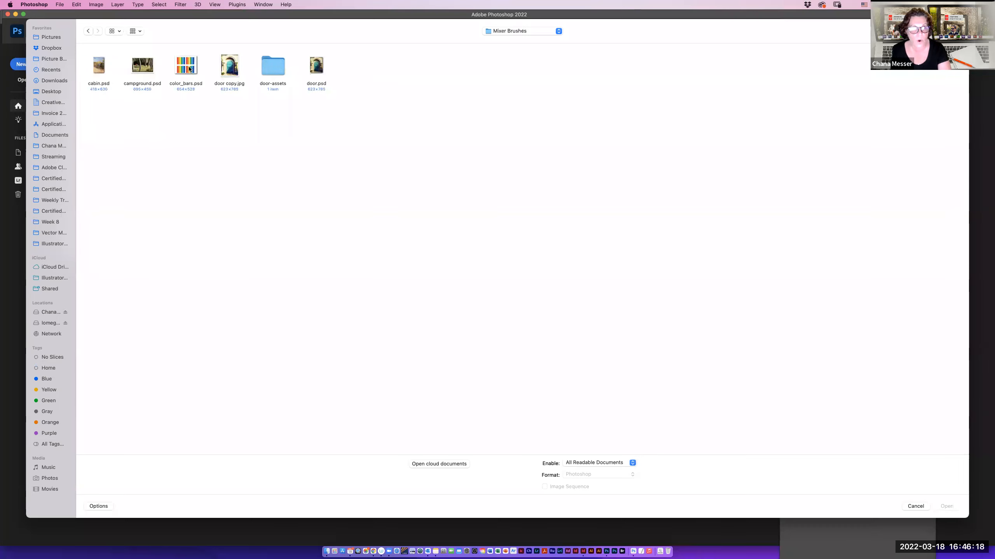
left_click(190, 69)
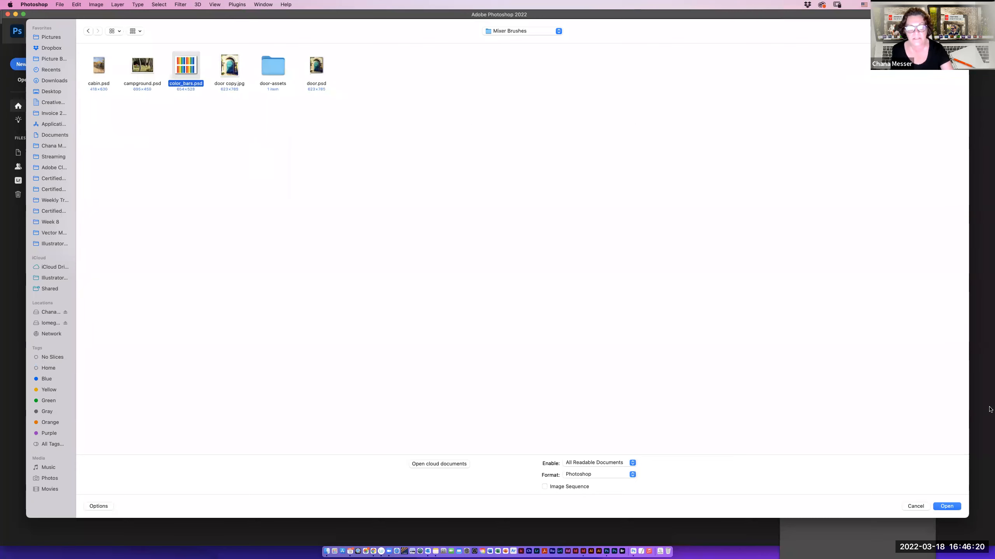
left_click(946, 506)
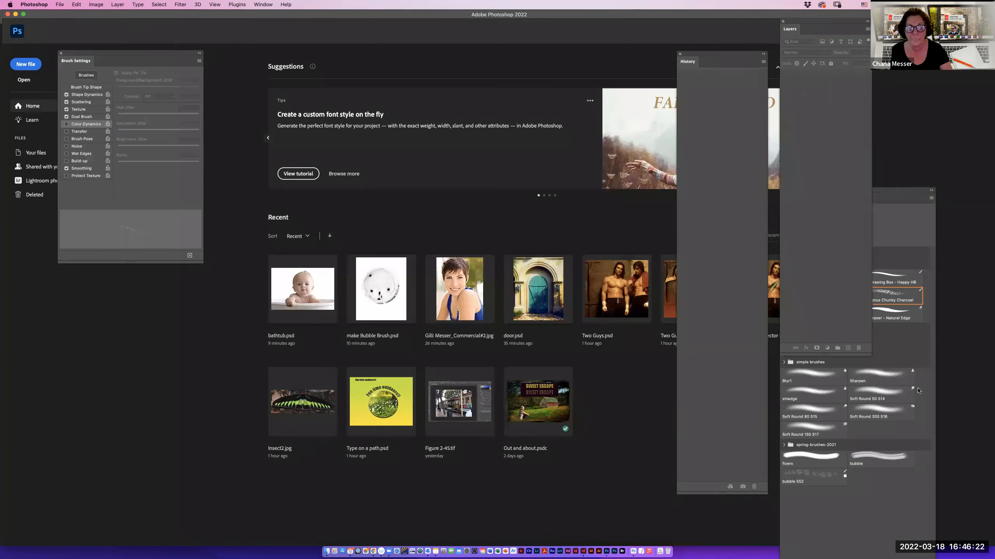
key("super+equal")
key("super+equal")
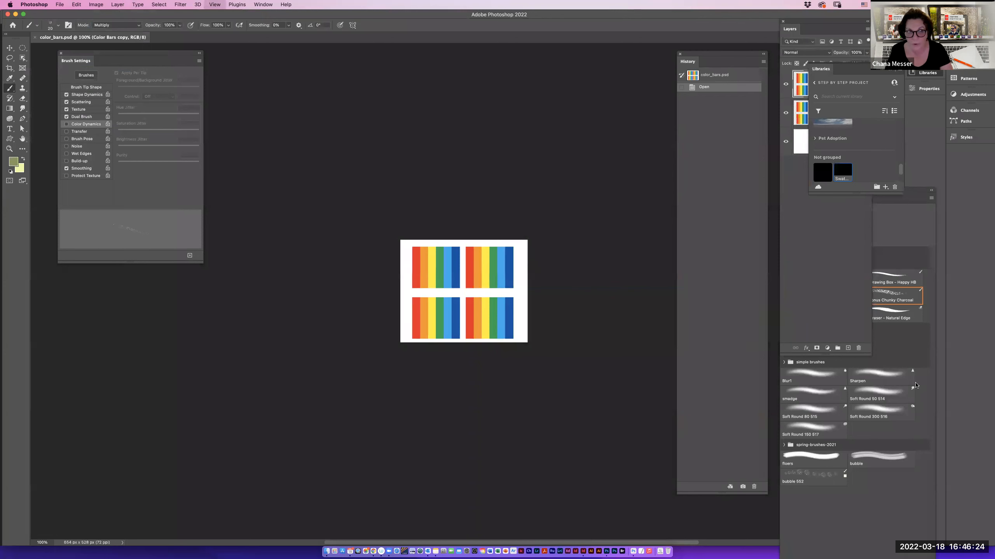
Reset the Essentials workspace and place the layers list as a tall floating palette beside the canvas.
left_click(828, 322)
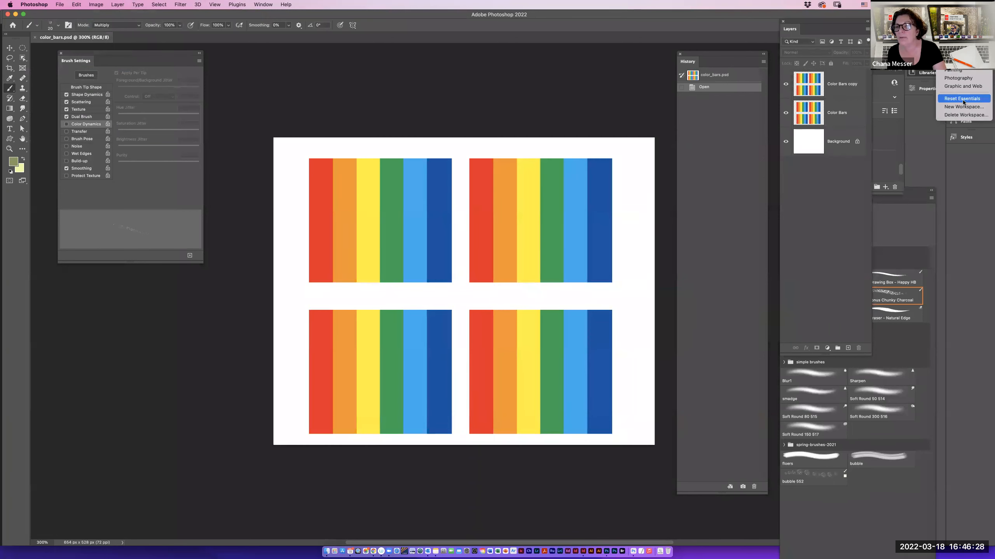
left_click(940, 100)
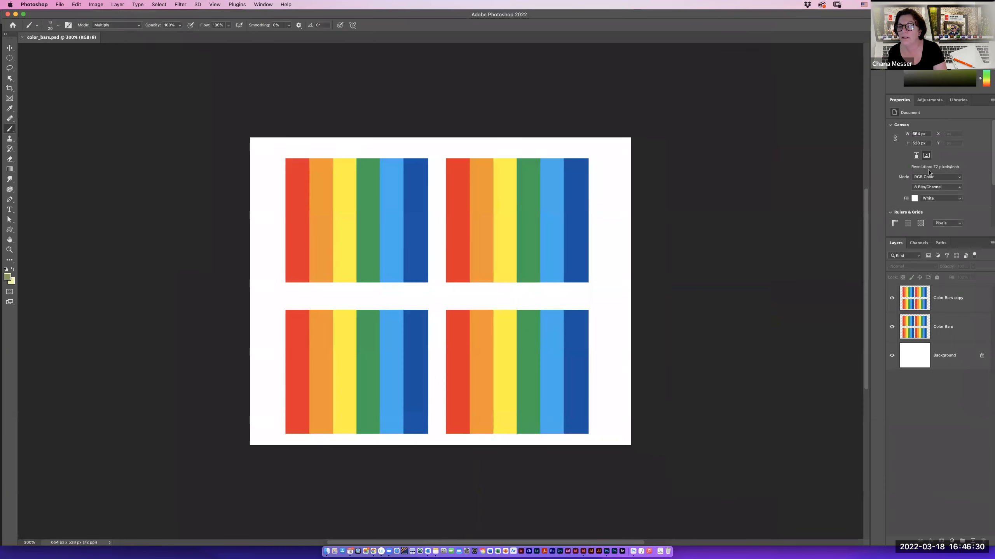
left_click_drag(896, 246, 697, 96)
left_click_drag(736, 430, 736, 544)
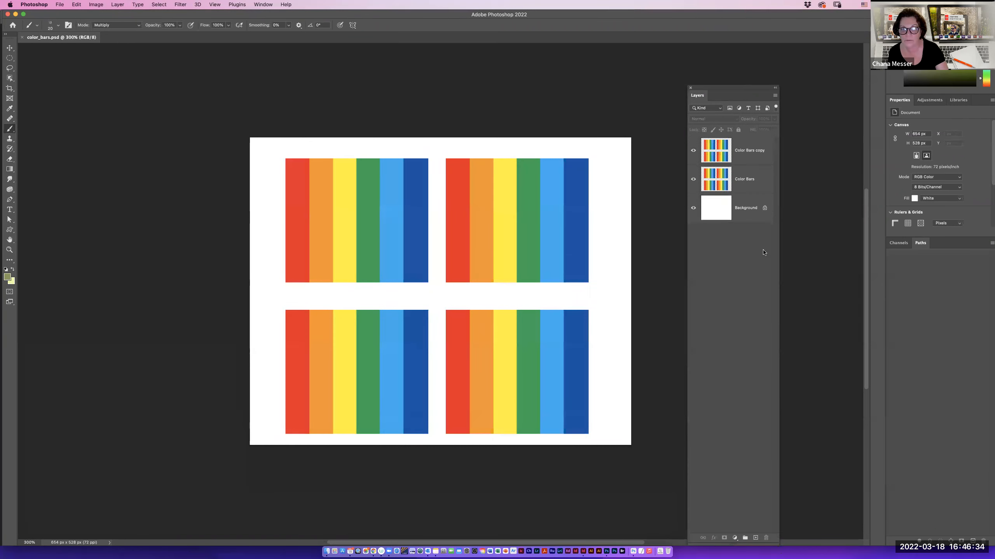
Hide the Color Bars copy layer and add a new layer named demo above Color Bars.
left_click(693, 152)
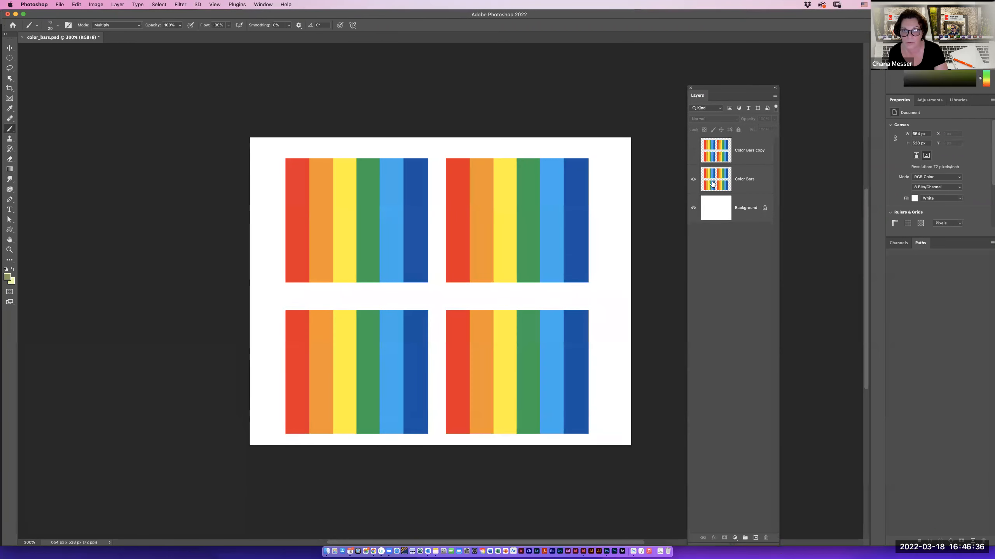
left_click(712, 184)
left_click(755, 537)
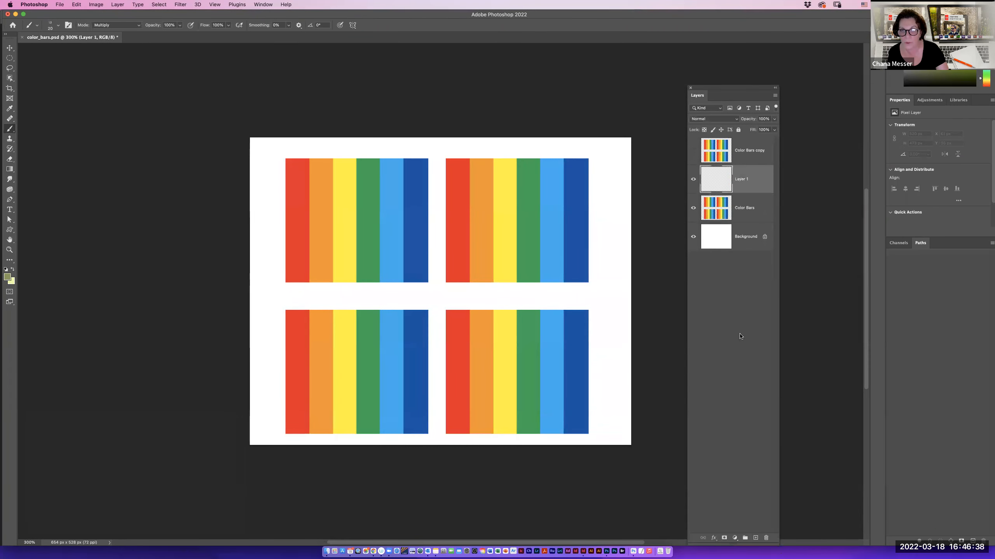
double_click(747, 179)
type("demo")
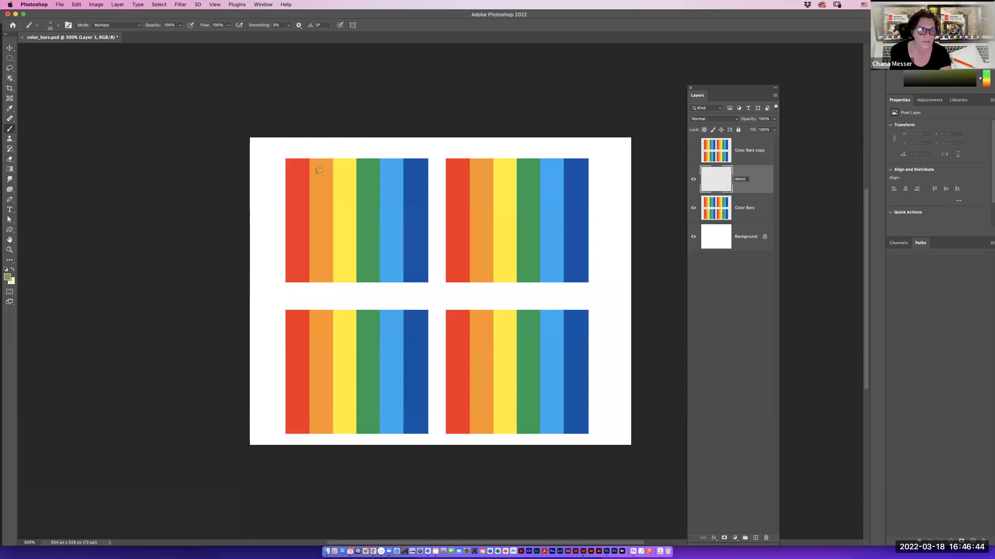
Arrange the tools in two columns and choose the Mixer Brush tool.
left_click(6, 34)
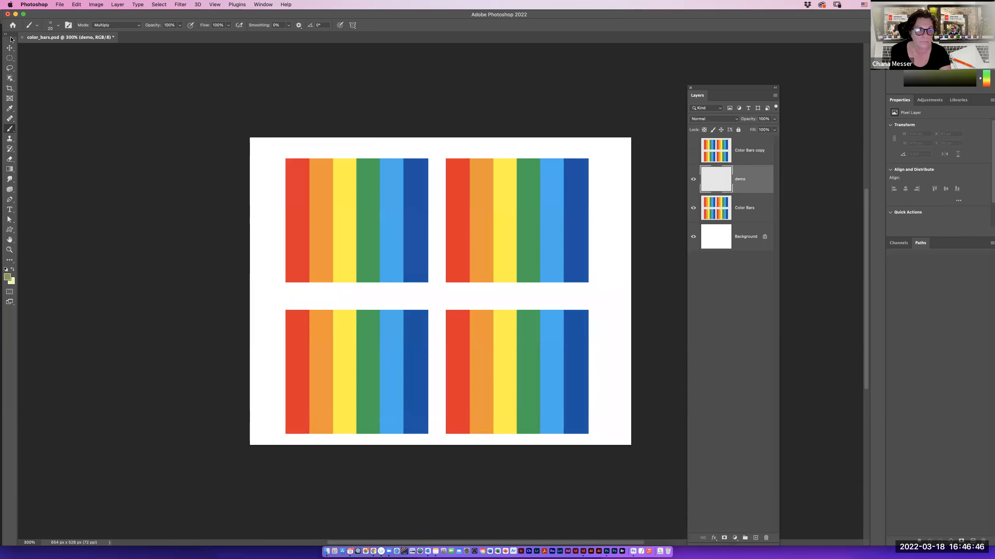
left_click(6, 34)
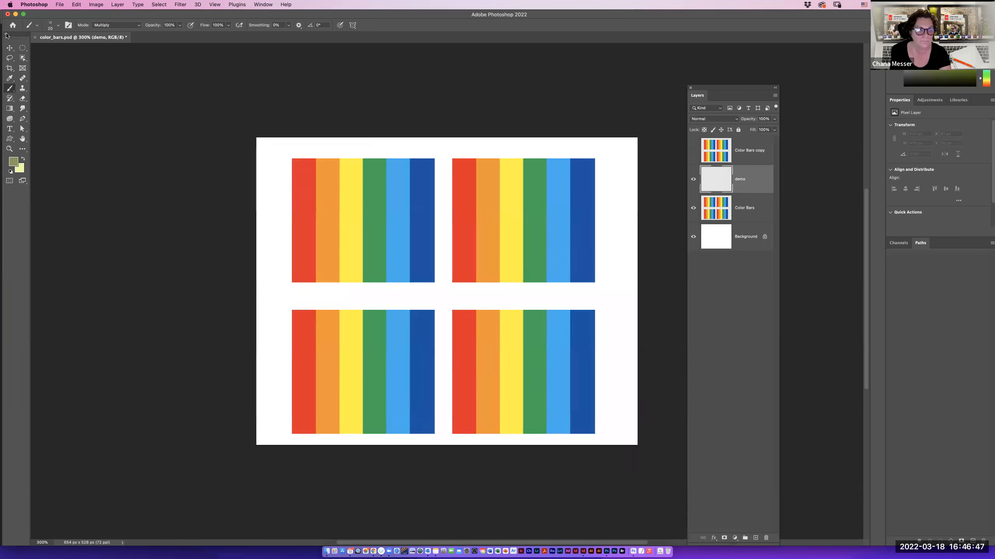
left_click(11, 90)
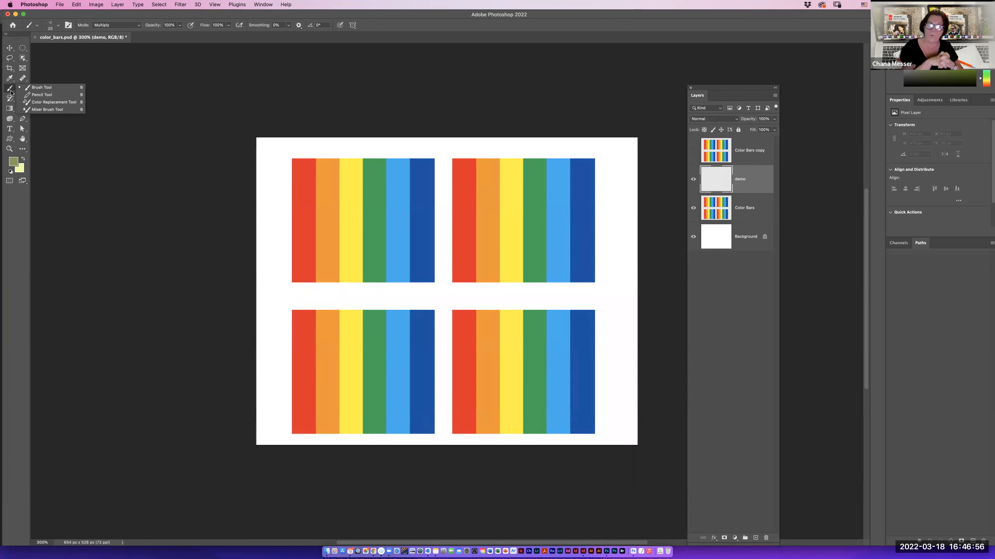
left_click(40, 110)
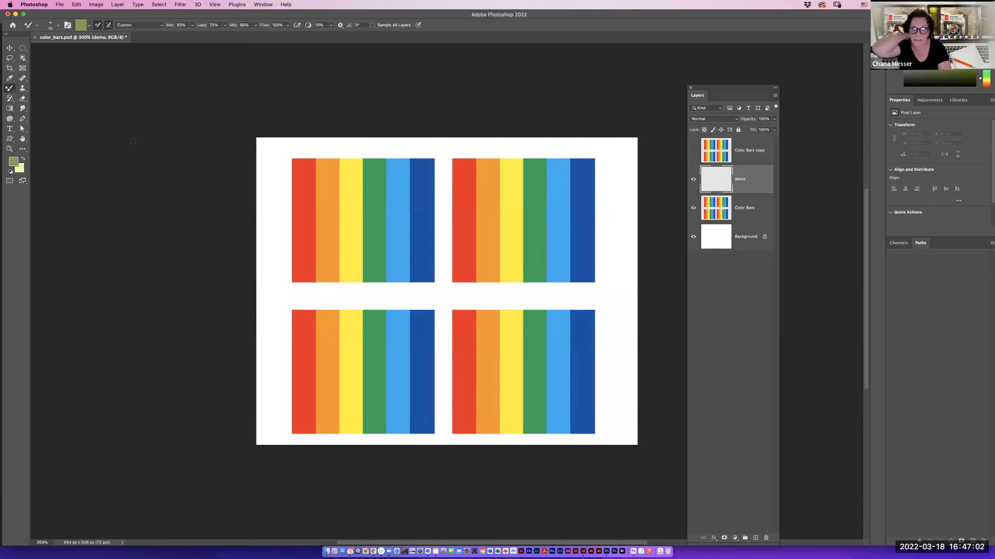
Collapse the docked palettes to free up space and show the brush presets floating beside the canvas.
left_click(992, 34)
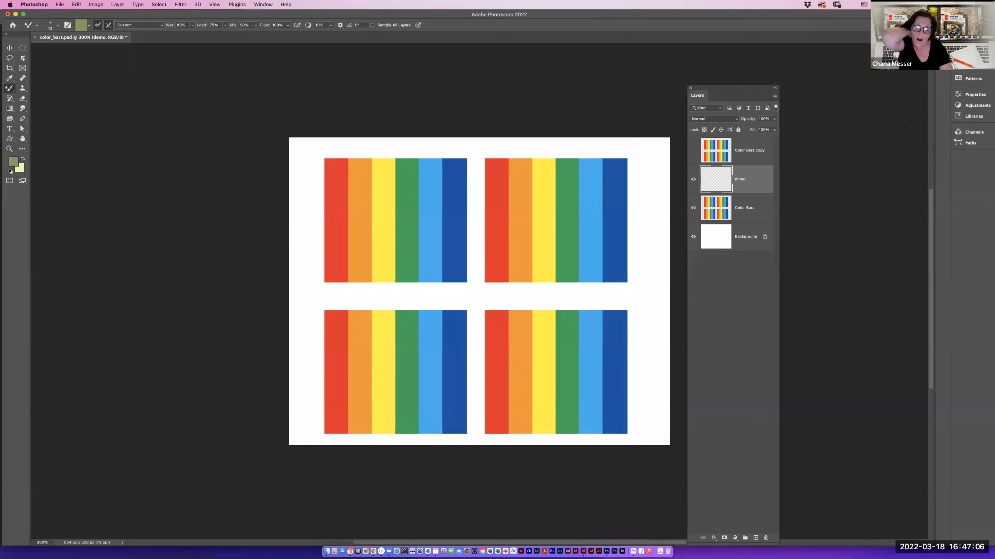
left_click(263, 5)
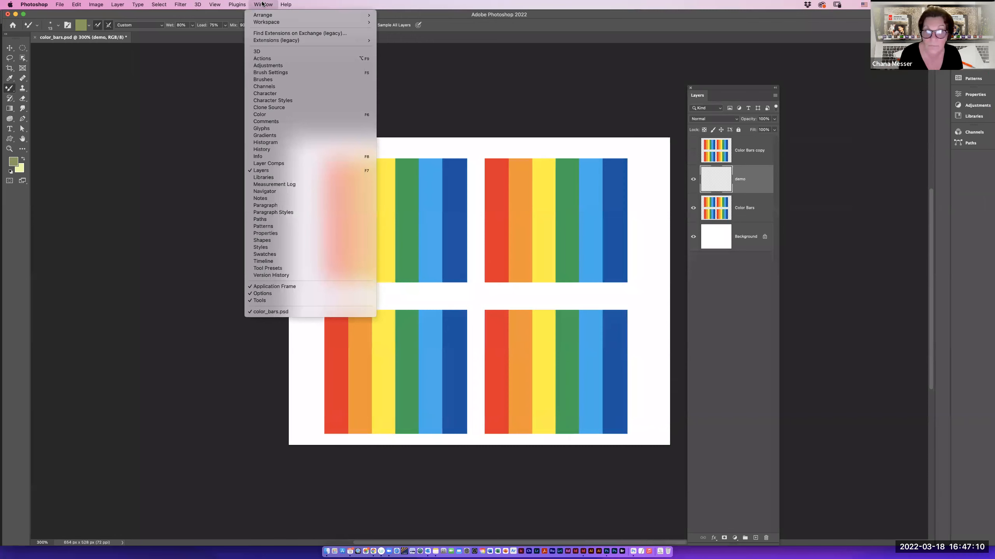
left_click(270, 81)
mouse_move(866, 70)
left_mouse_down()
mouse_move(270, 101)
mouse_move(165, 72)
left_mouse_up()
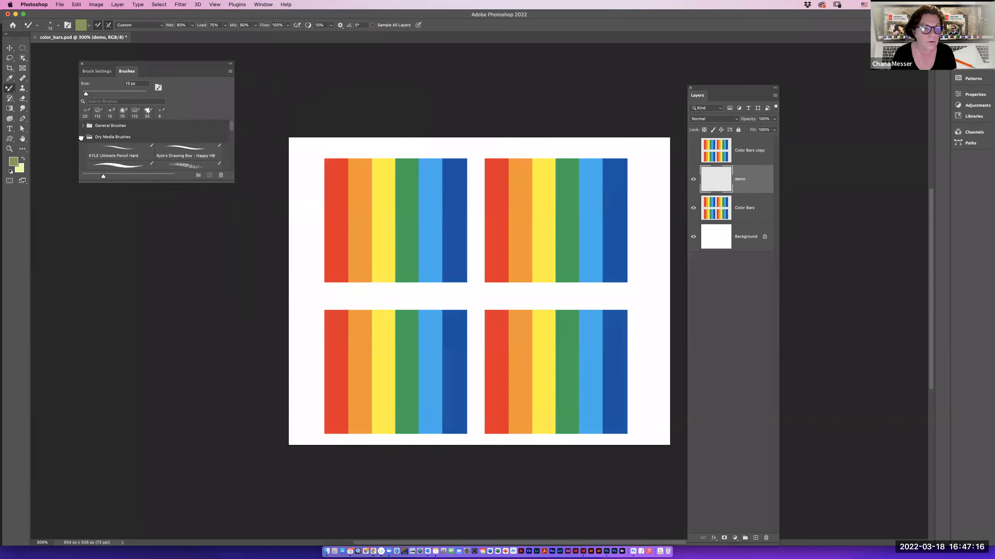
Expand the Wet Media Brushes group in an enlarged preset list and select Kyle's Real Oils - 01.
left_click(83, 136)
left_click(83, 148)
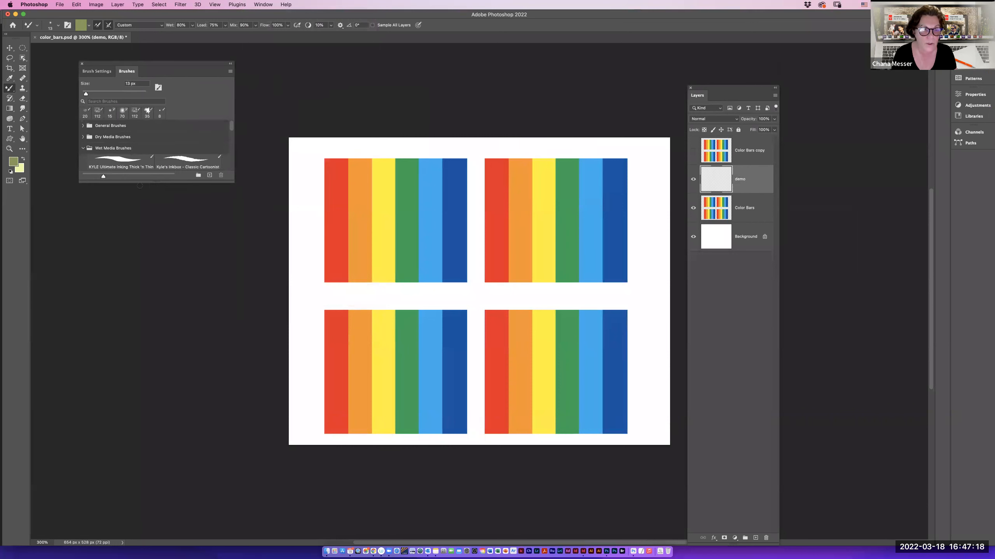
left_click_drag(149, 181, 157, 478)
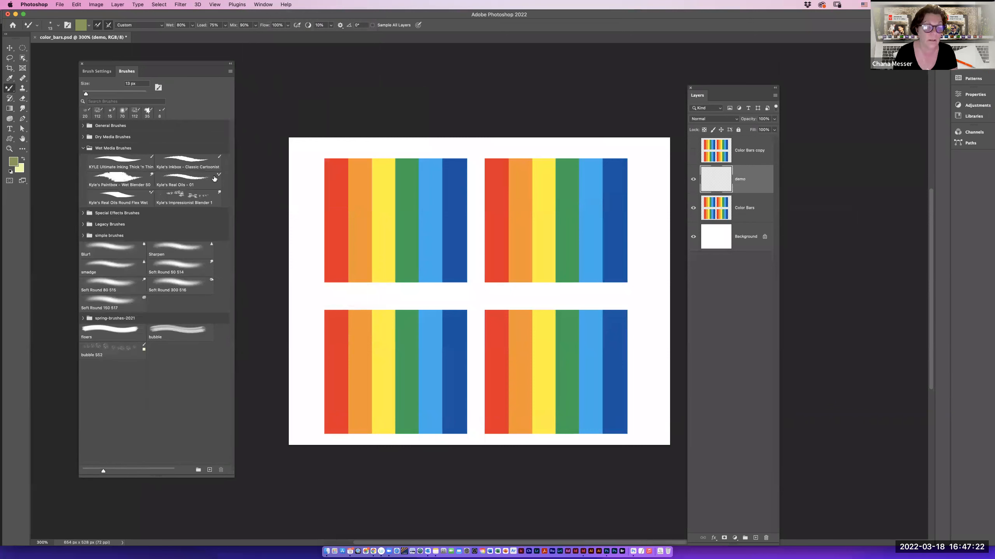
left_click(198, 179)
Try painting a solid green stroke across the upper color bars on the demo layer, and undo it.
mouse_move(391, 197)
left_mouse_down()
mouse_move(396, 182)
mouse_move(489, 188)
mouse_move(378, 190)
mouse_move(368, 177)
mouse_move(313, 190)
left_mouse_up()
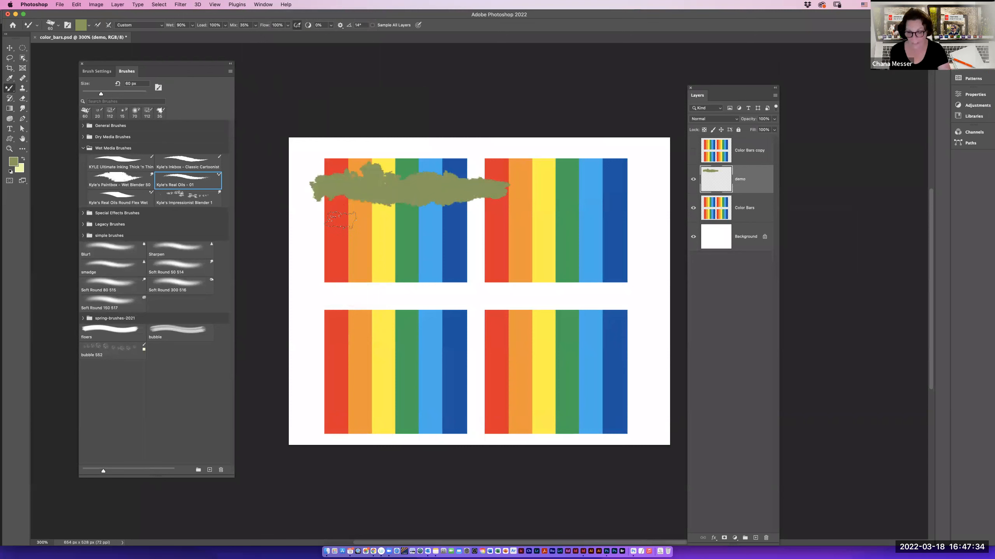
key("super+z")
key("super+z")
key("super+z")
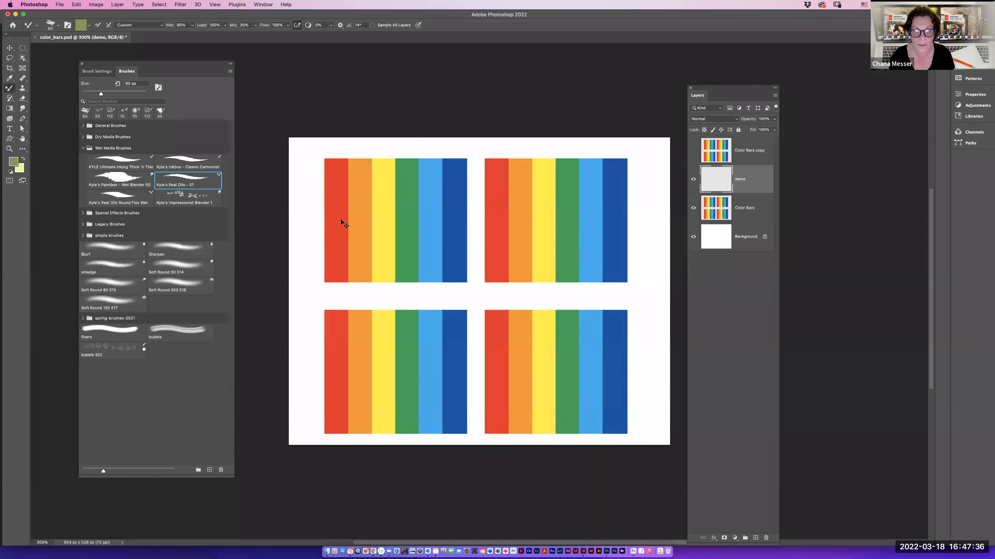
Enable Sample All Layers and paint a wide mixed green stroke across the top of both upper color bar sets.
left_click(372, 25)
mouse_move(333, 191)
left_mouse_down()
mouse_move(458, 183)
mouse_move(555, 196)
mouse_move(621, 185)
mouse_move(581, 176)
mouse_move(487, 194)
mouse_move(432, 173)
mouse_move(342, 185)
mouse_move(331, 176)
mouse_move(356, 161)
mouse_move(425, 172)
mouse_move(550, 164)
mouse_move(628, 172)
mouse_move(561, 185)
mouse_move(431, 181)
mouse_move(351, 205)
mouse_move(312, 201)
mouse_move(325, 177)
mouse_move(365, 187)
mouse_move(388, 176)
mouse_move(354, 179)
mouse_move(398, 173)
left_mouse_up()
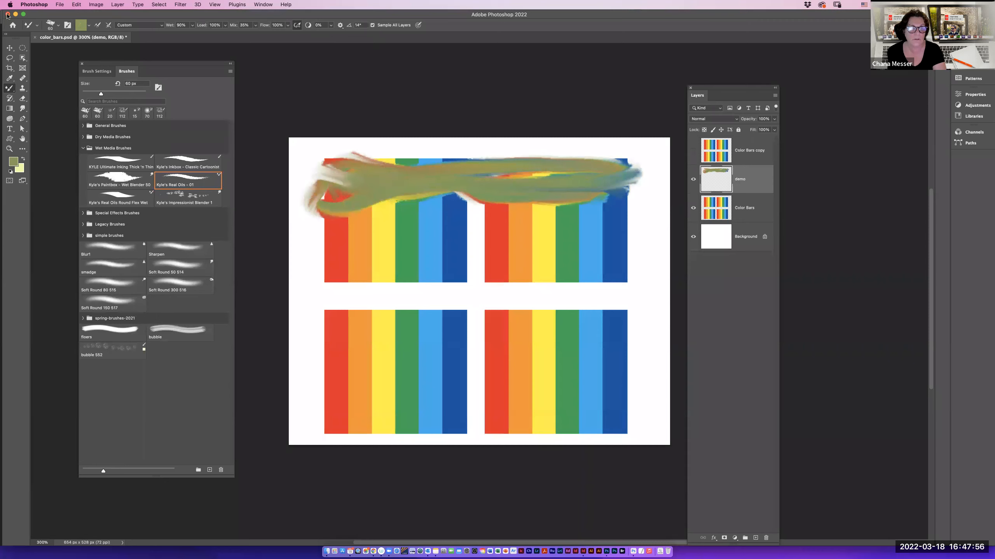
Set the mixer brush to clean without loading after each stroke, and smear the lower half of the upper color bars.
left_click(98, 25)
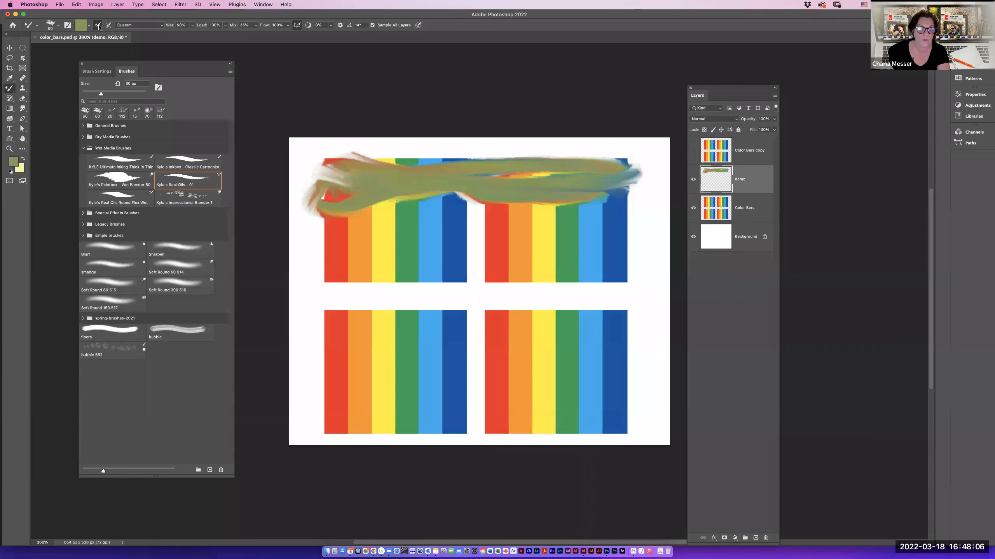
left_click(108, 26)
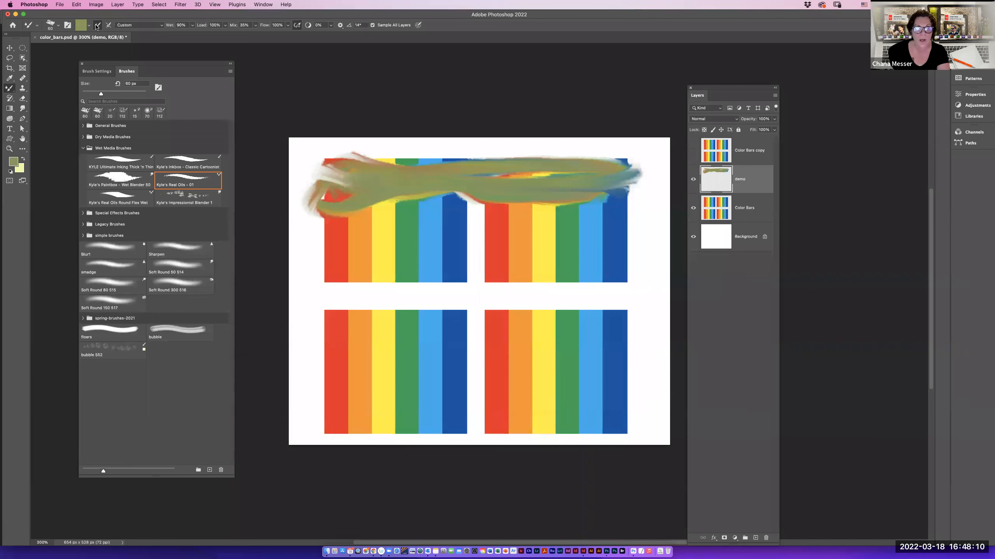
left_click(108, 25)
mouse_move(418, 239)
left_mouse_down()
mouse_move(615, 241)
mouse_move(611, 259)
mouse_move(510, 267)
mouse_move(399, 247)
mouse_move(355, 265)
mouse_move(344, 244)
mouse_move(387, 220)
mouse_move(569, 239)
mouse_move(630, 230)
mouse_move(437, 218)
mouse_move(384, 226)
mouse_move(323, 262)
mouse_move(395, 235)
mouse_move(538, 253)
mouse_move(608, 247)
mouse_move(390, 245)
mouse_move(327, 265)
mouse_move(366, 228)
mouse_move(440, 220)
mouse_move(566, 229)
left_mouse_up()
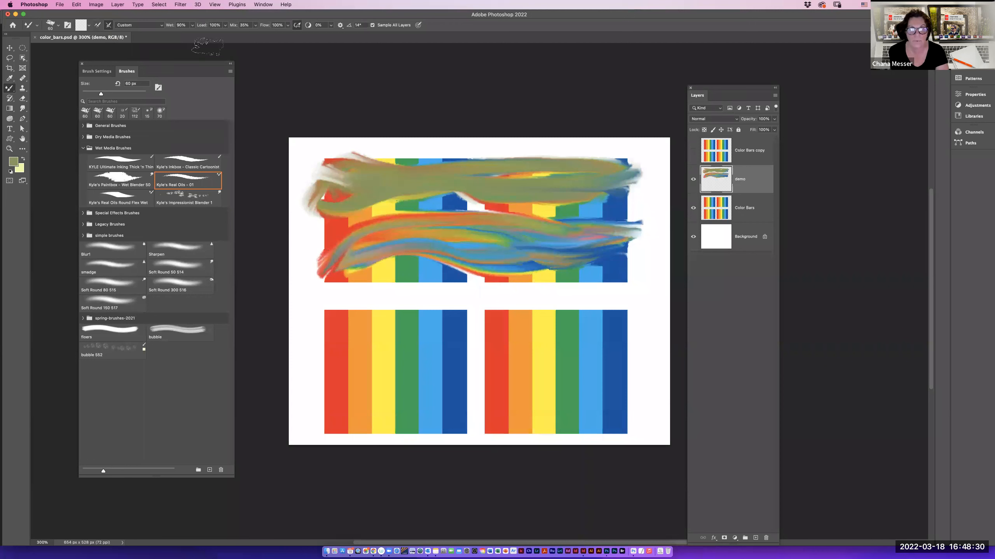
Set the mixer brush's Wet and Mix values to 100%.
left_click(192, 26)
left_click_drag(192, 37, 258, 35)
left_click(257, 28)
left_click(255, 25)
left_click_drag(255, 35, 278, 35)
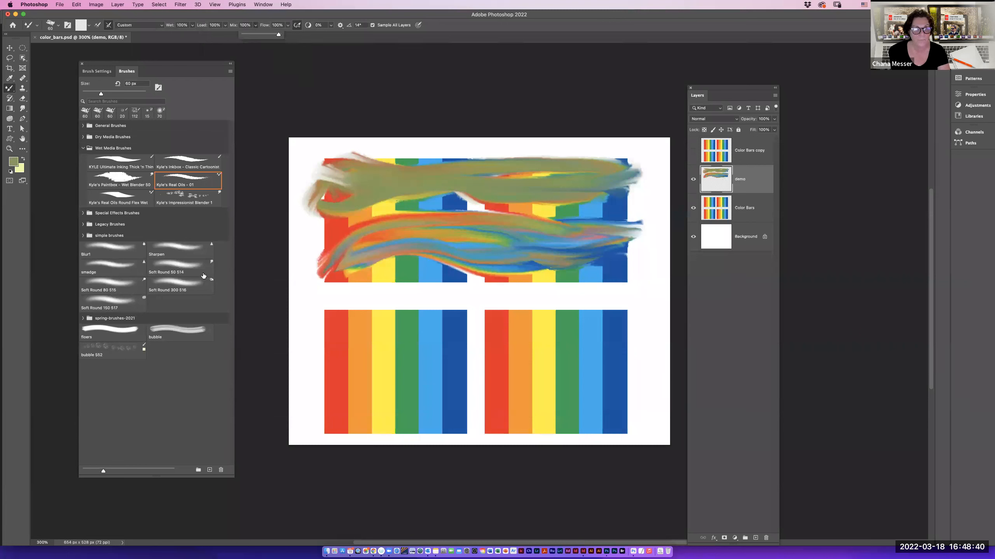
Change the mixer brush's texture pattern to the third pattern in the Water group.
left_click(95, 76)
left_click(95, 76)
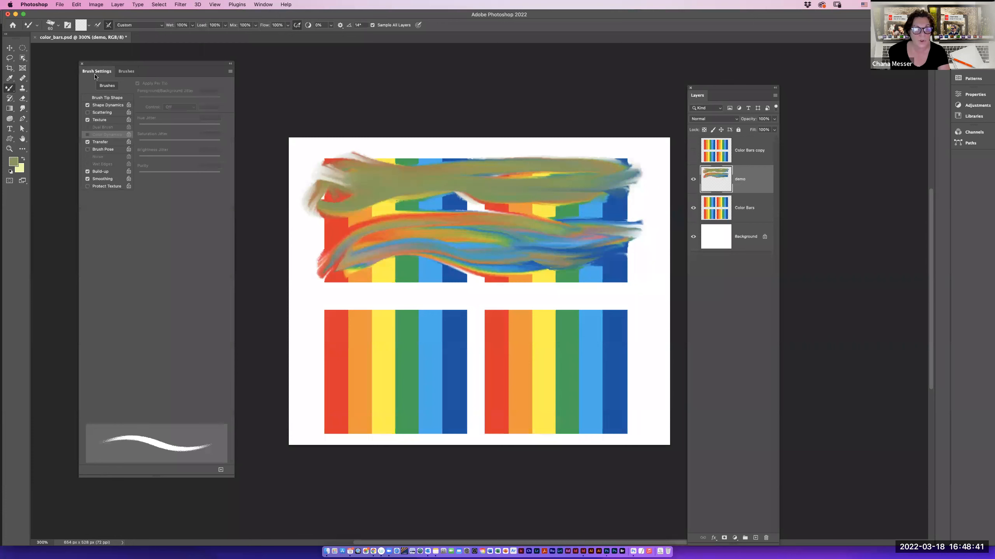
left_click(105, 120)
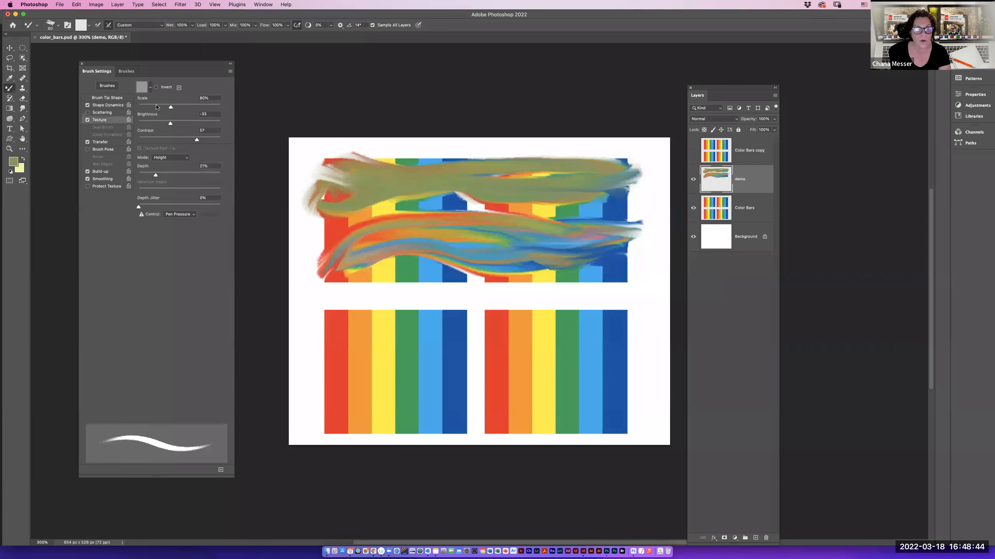
left_click(150, 88)
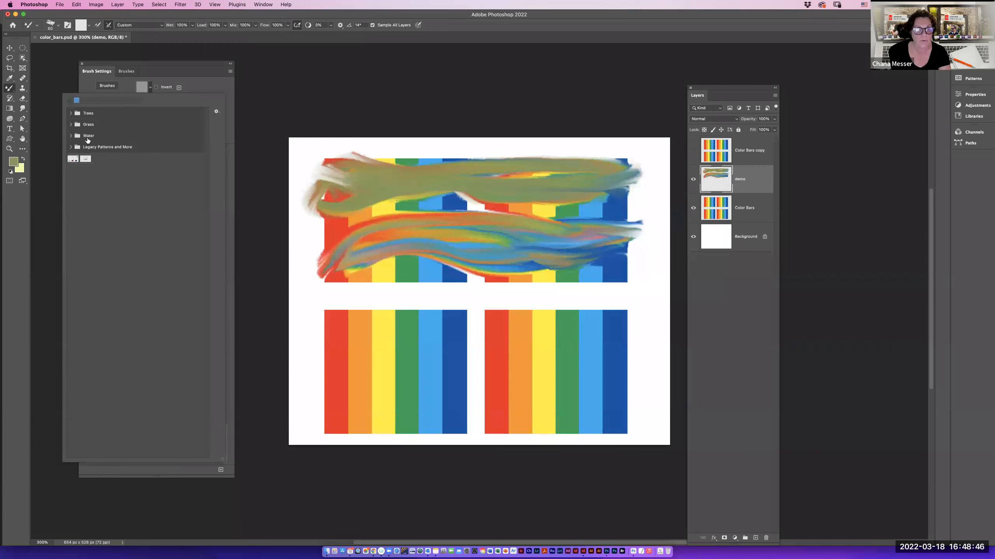
left_click(70, 136)
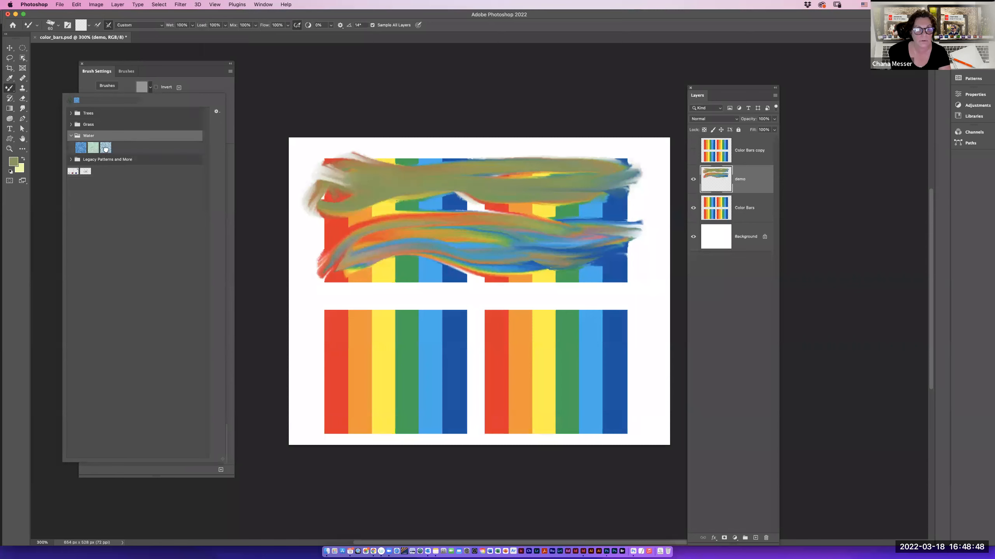
left_click(105, 148)
left_click(70, 136)
left_click(150, 88)
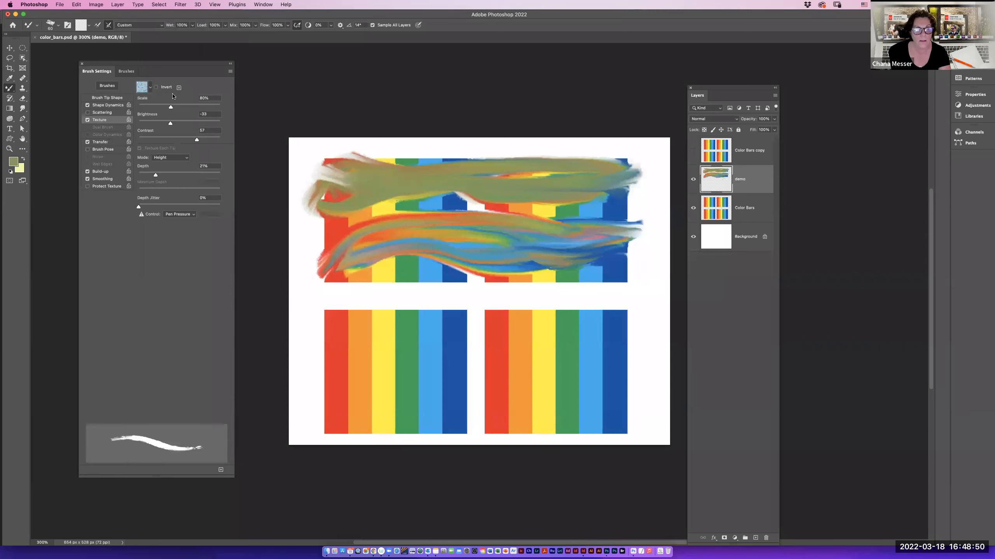
Set the brush texture's mode to Multiply after trying Subtract, and raise its depth to 100%.
left_click(180, 159)
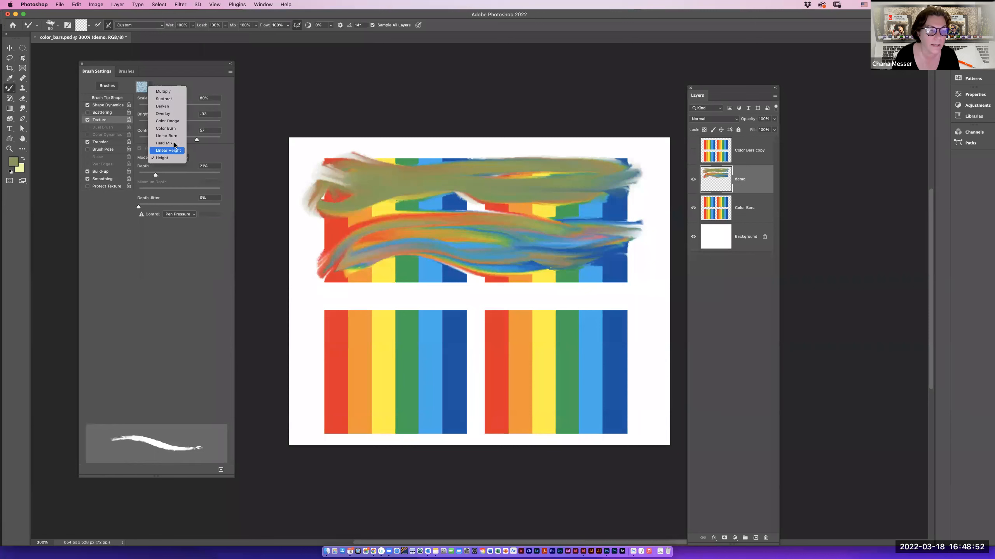
left_click(168, 103)
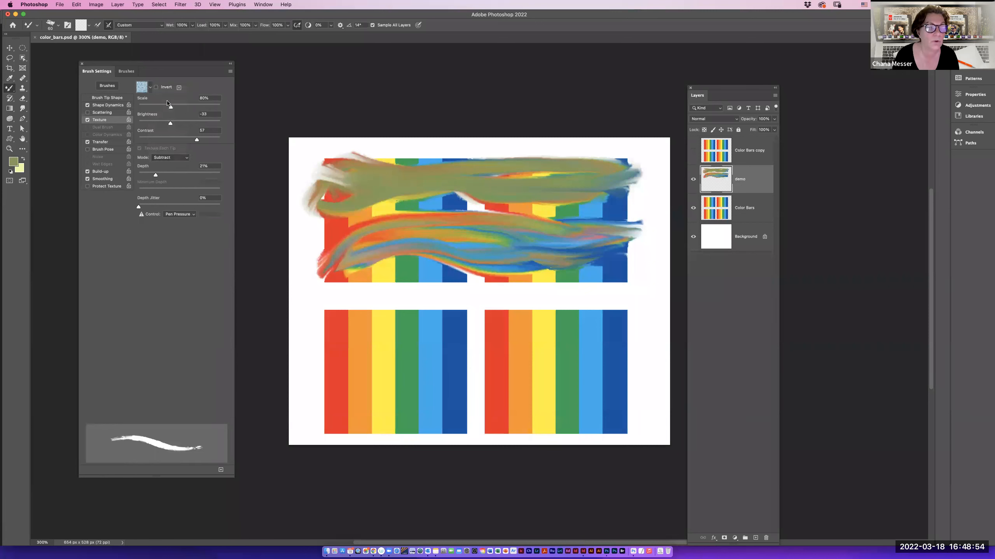
left_click(170, 160)
left_click(167, 151)
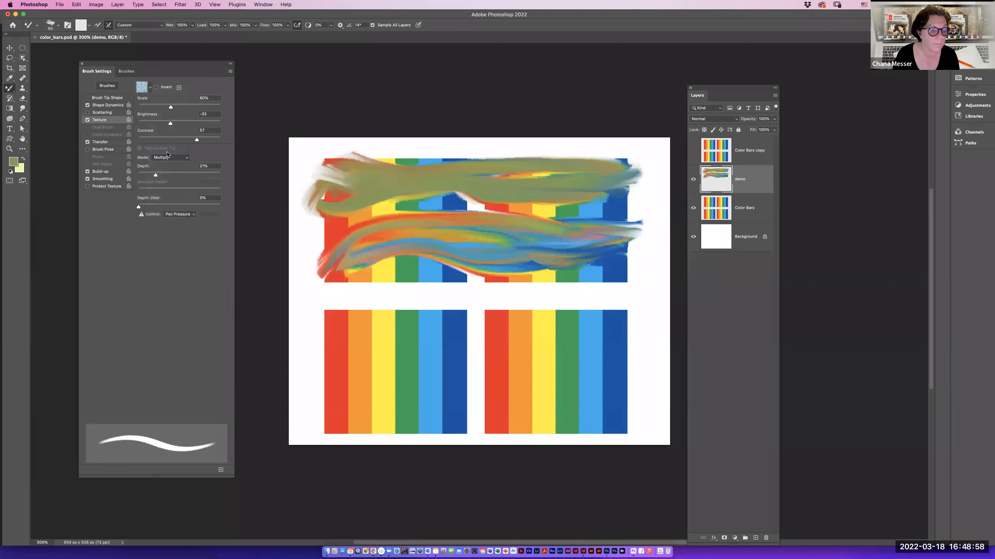
left_click_drag(160, 178, 210, 177)
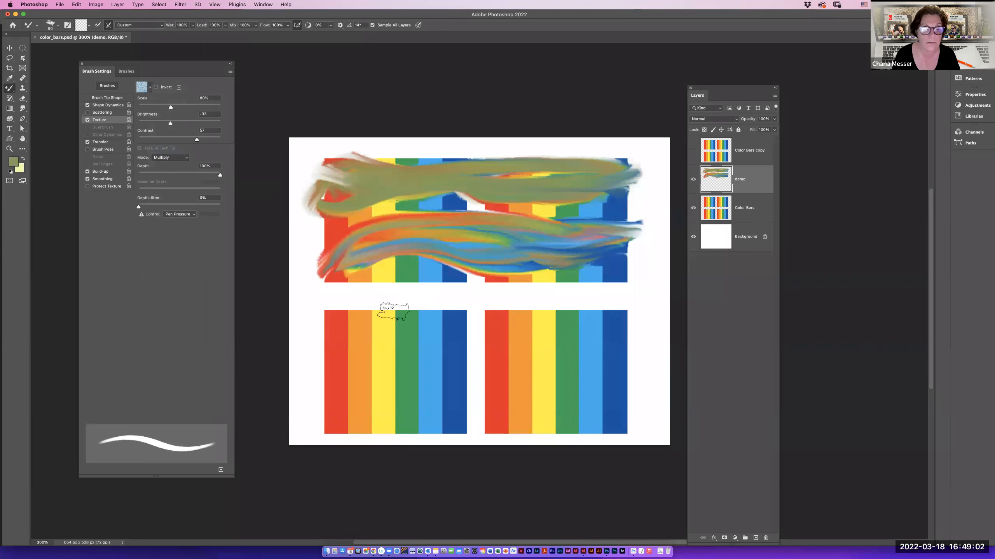
Smear the top of both lower color bar sets with the textured brush and save it as a new brush preset.
mouse_move(349, 347)
left_mouse_down()
mouse_move(416, 337)
mouse_move(477, 349)
mouse_move(543, 333)
mouse_move(626, 340)
mouse_move(497, 363)
mouse_move(539, 345)
mouse_move(339, 353)
mouse_move(455, 343)
mouse_move(482, 353)
mouse_move(519, 325)
mouse_move(335, 324)
mouse_move(586, 325)
left_mouse_up()
left_click_drag(575, 316, 307, 327)
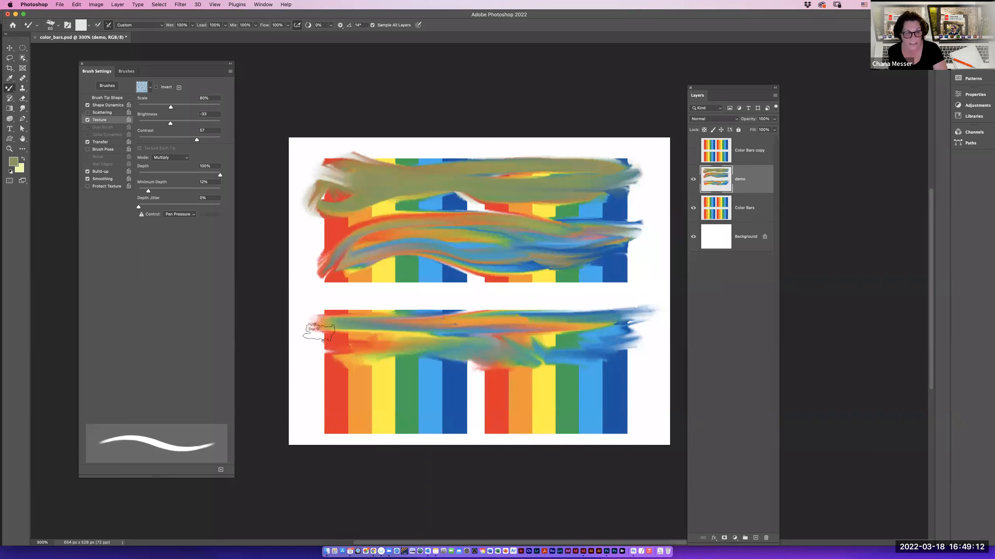
left_click(221, 469)
left_click(584, 264)
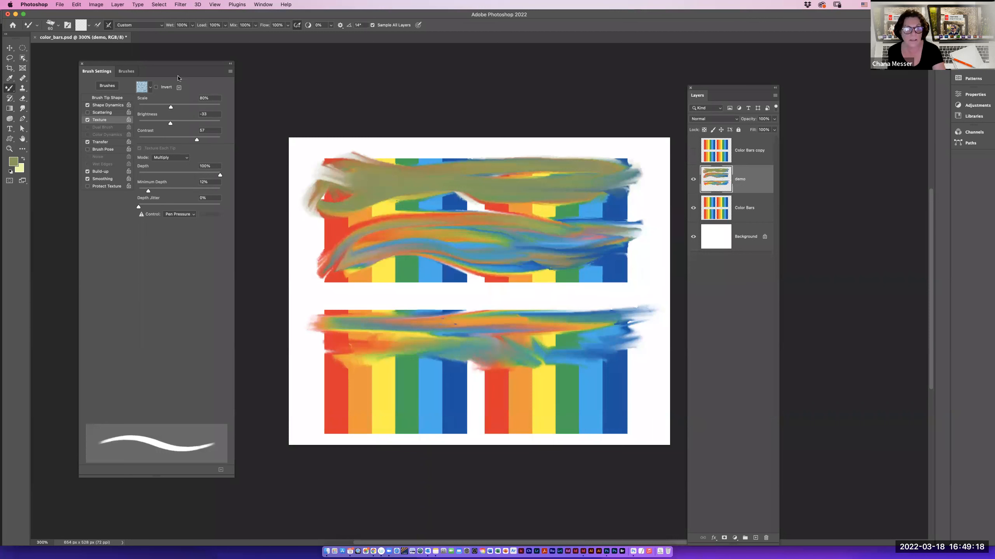
Activate the bubble 552 brush preset and return to the new Chalk preset with the Mixer Brush tool.
left_click(126, 71)
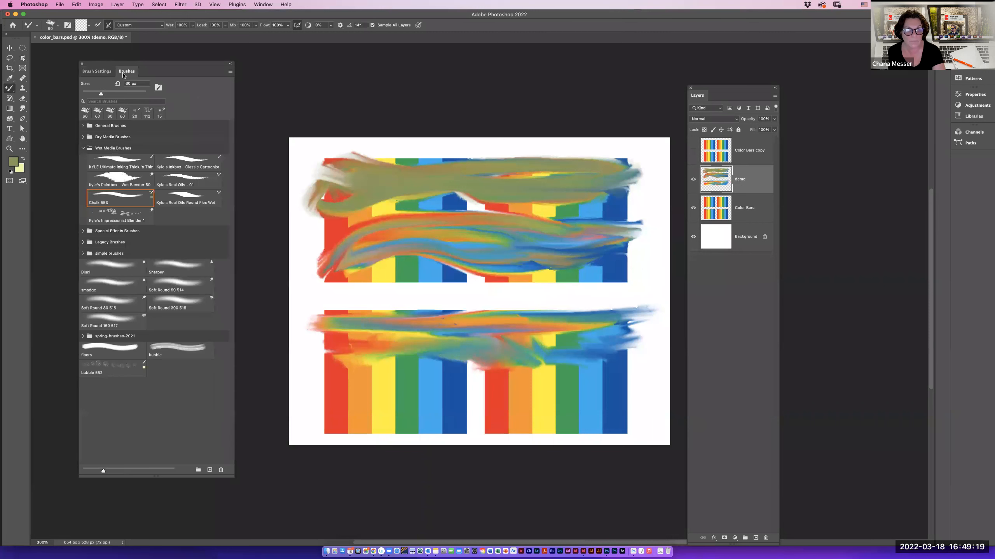
left_click(145, 375)
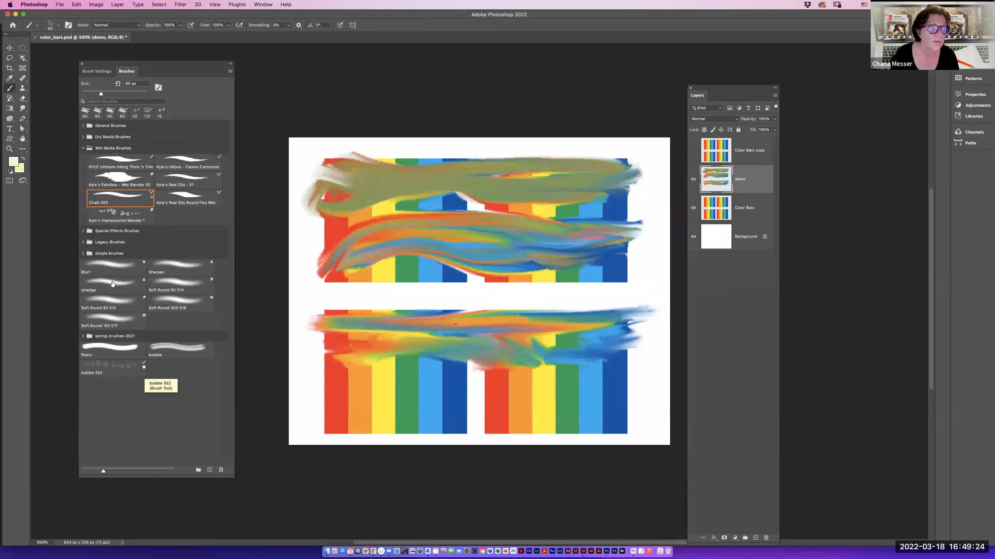
left_click(115, 198)
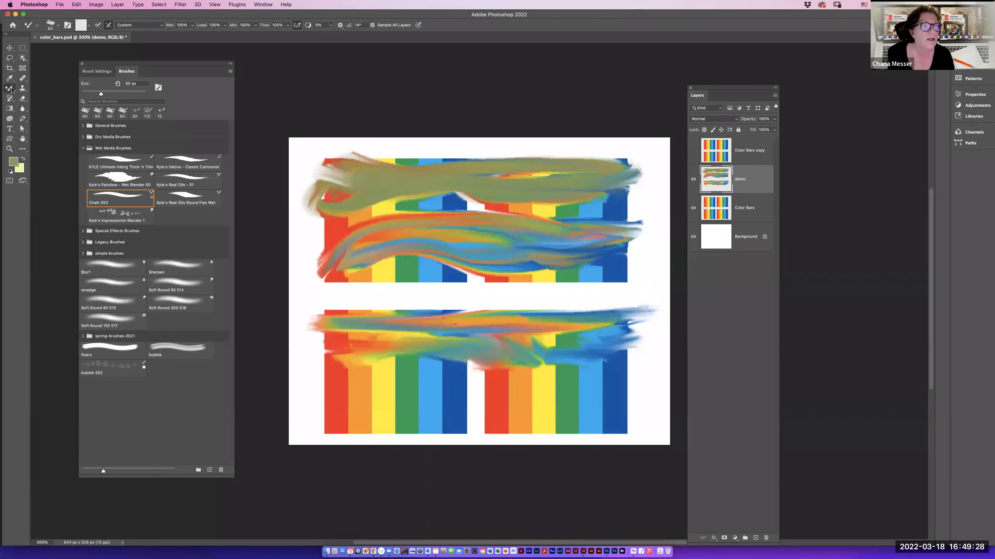
right_click(11, 89)
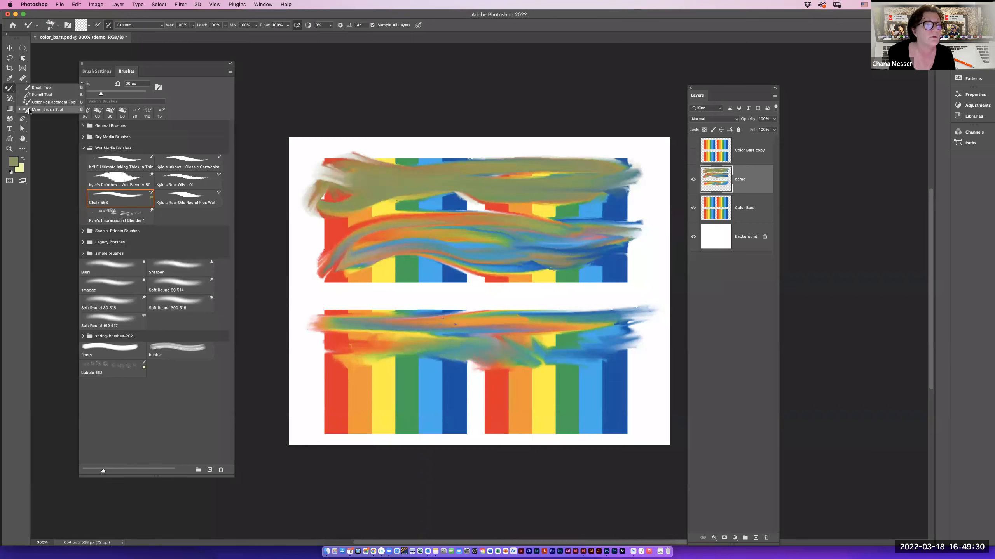
left_click(29, 111)
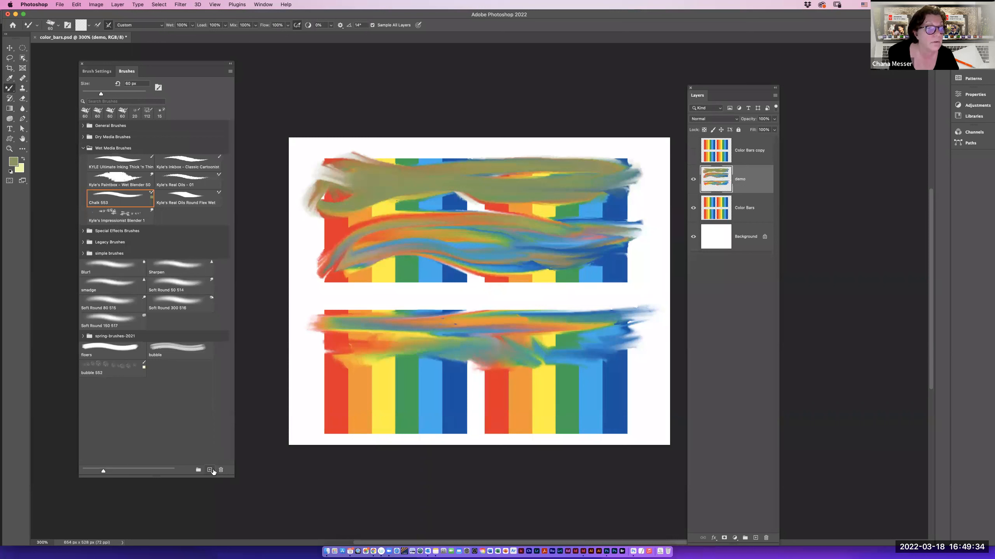
Move the new Chalk preset to the end of the brush list and smear the middle of the lower color bars.
left_click_drag(119, 197, 192, 382)
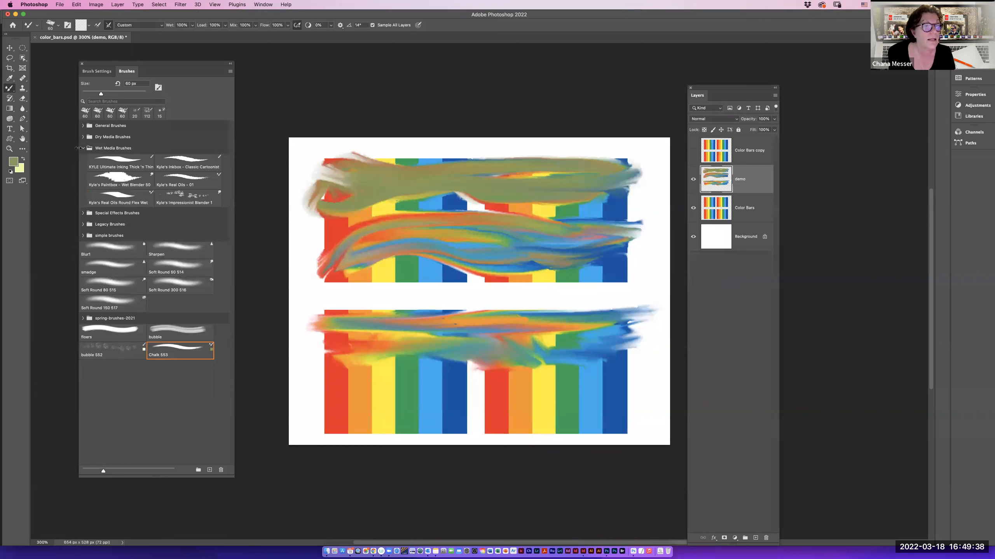
mouse_move(471, 395)
left_mouse_down()
mouse_move(602, 393)
mouse_move(498, 394)
mouse_move(461, 374)
mouse_move(428, 388)
mouse_move(384, 370)
left_mouse_up()
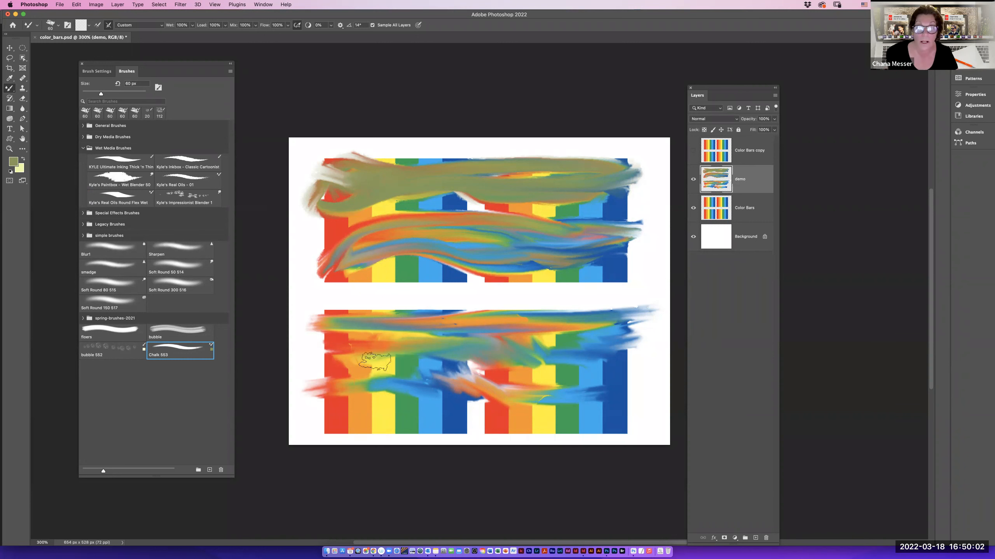
Open door.png from the door-assets folder.
left_click(62, 4)
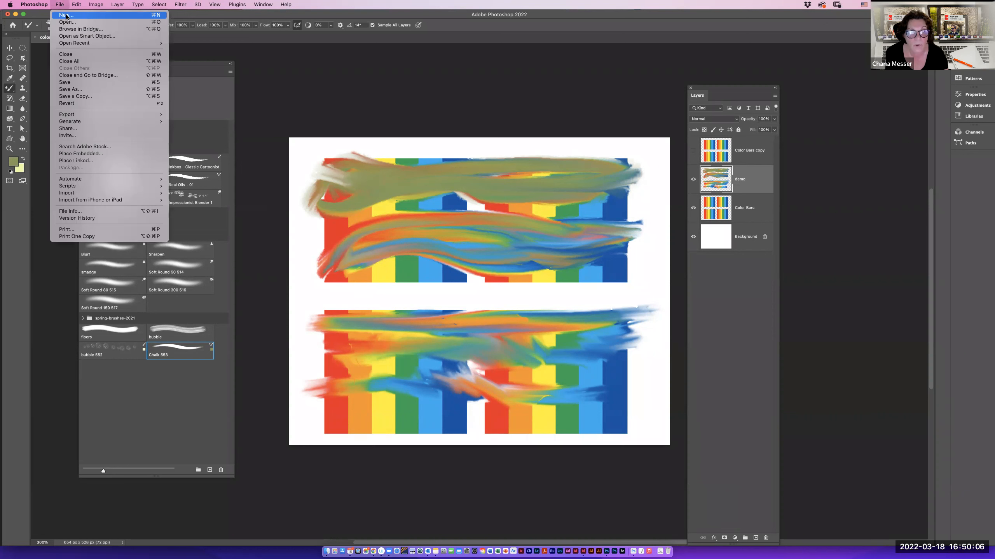
left_click(453, 230)
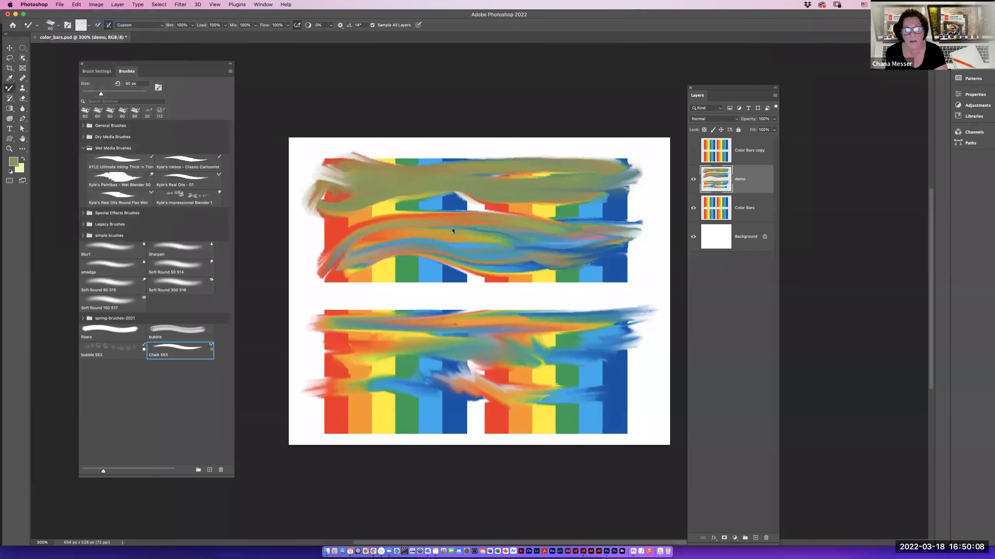
key("super+o")
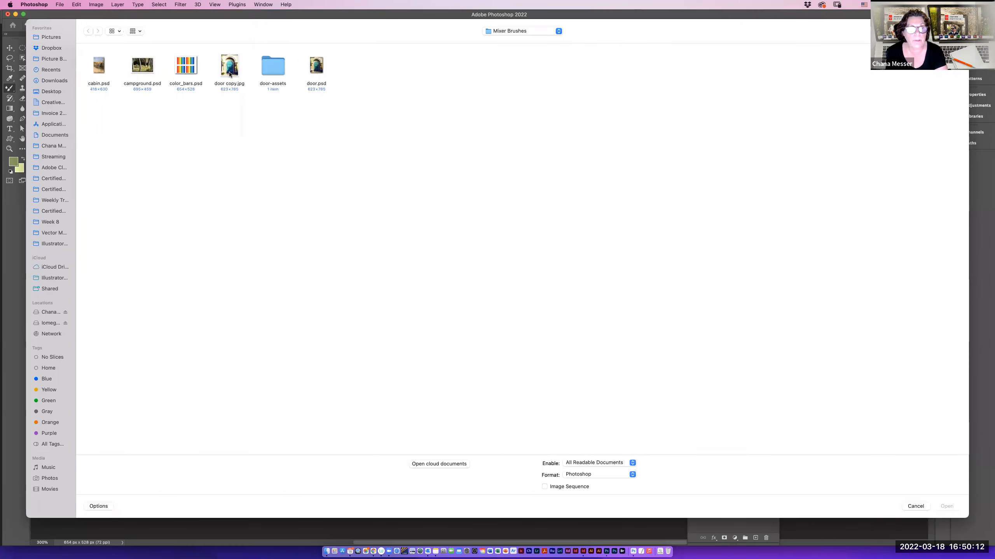
double_click(282, 71)
left_click(99, 65)
key("space")
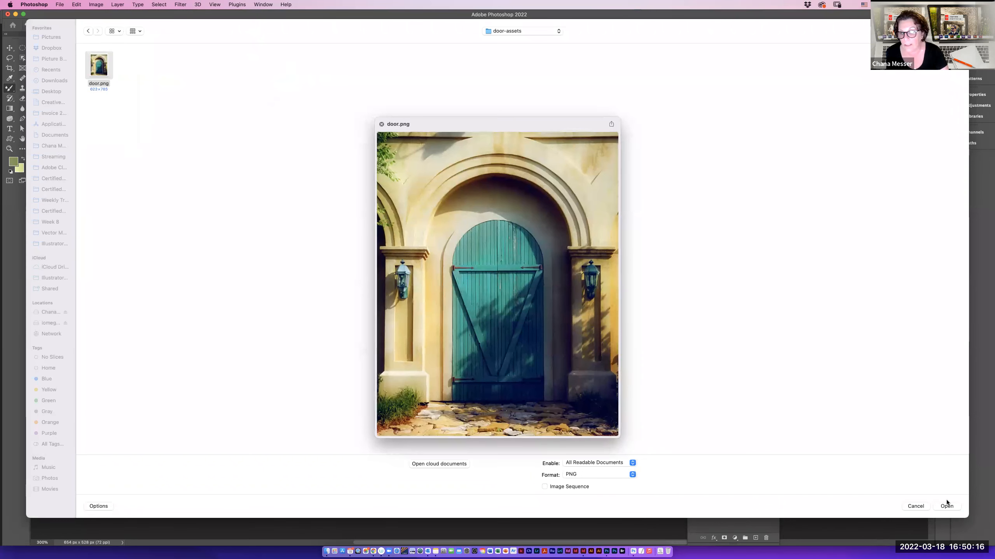
left_click(946, 505)
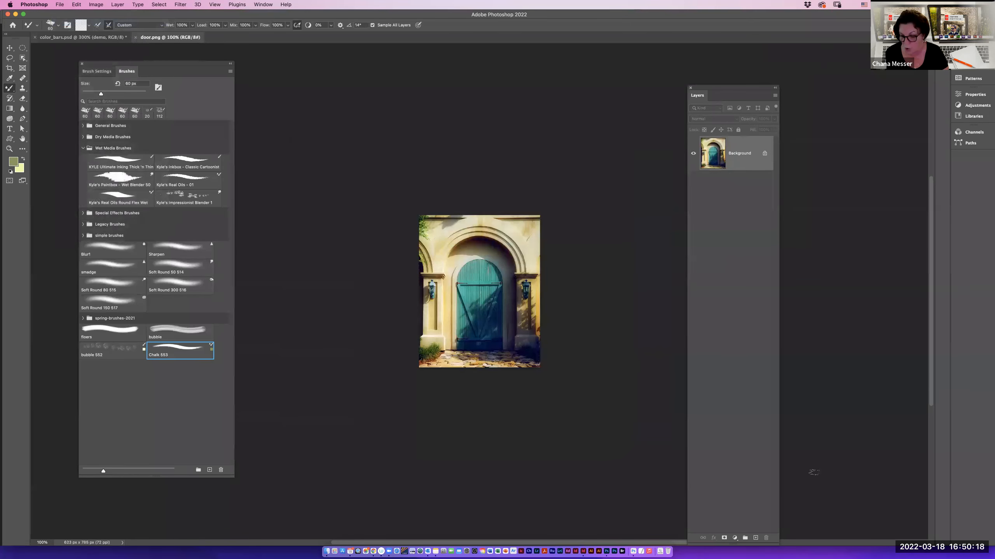
key("super+equal")
key("super+equal")
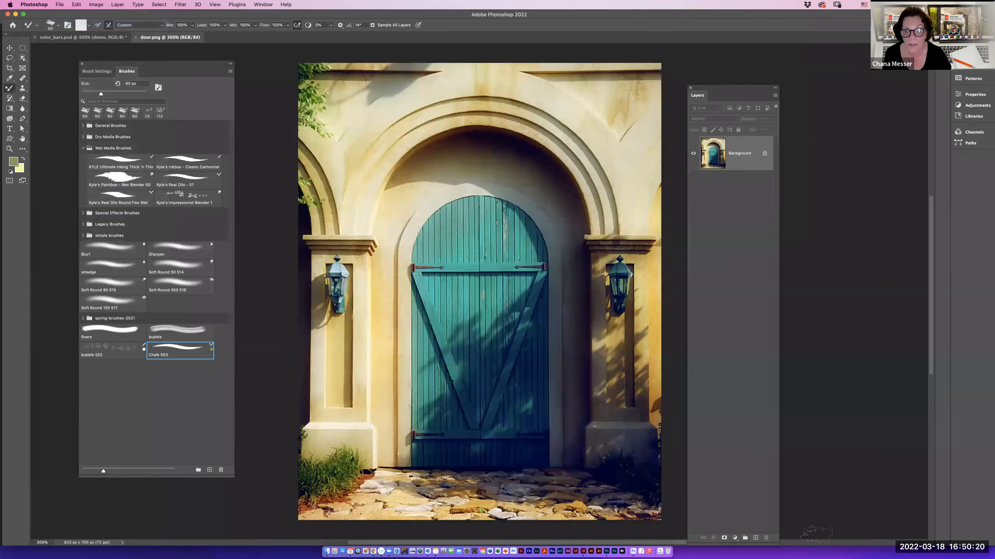
Add a new layer above the door photo and smear the arch over the door with a 150 px mixer brush.
left_click(756, 539)
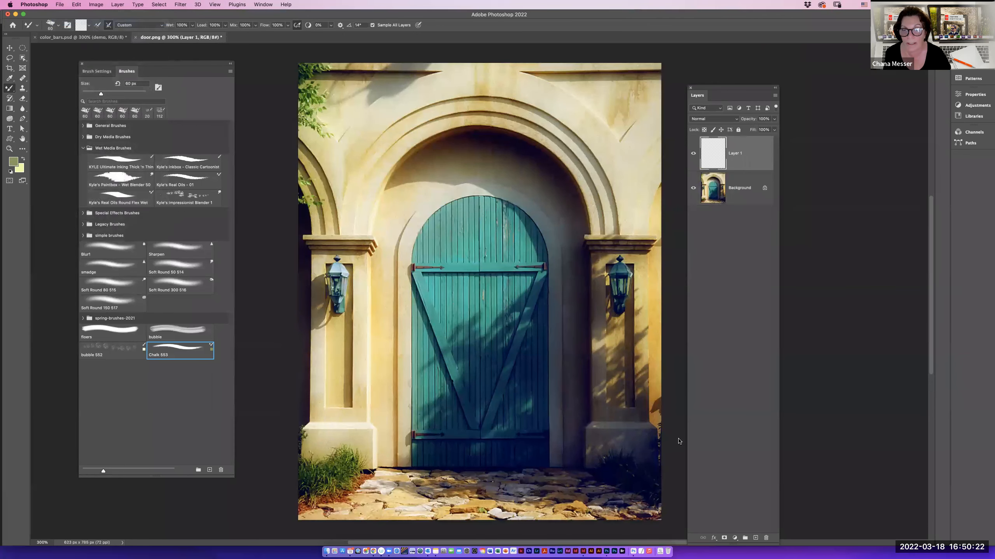
key("bracketright")
key("bracketright")
key("bracketright")
key("bracketright")
key("bracketright")
key("bracketright")
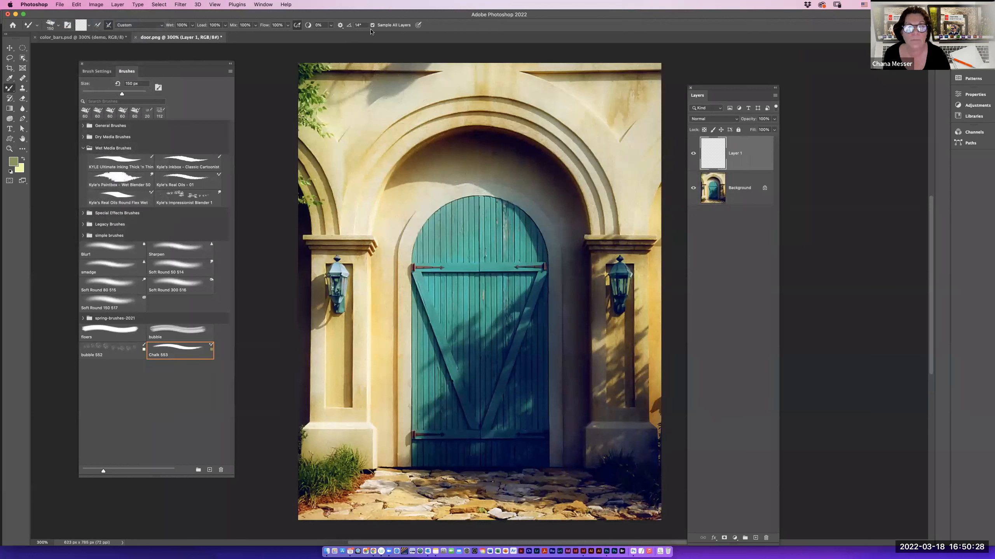
mouse_move(466, 100)
left_mouse_down()
mouse_move(522, 99)
mouse_move(595, 151)
mouse_move(614, 231)
left_mouse_up()
mouse_move(496, 145)
left_mouse_down()
mouse_move(392, 145)
mouse_move(342, 134)
left_mouse_up()
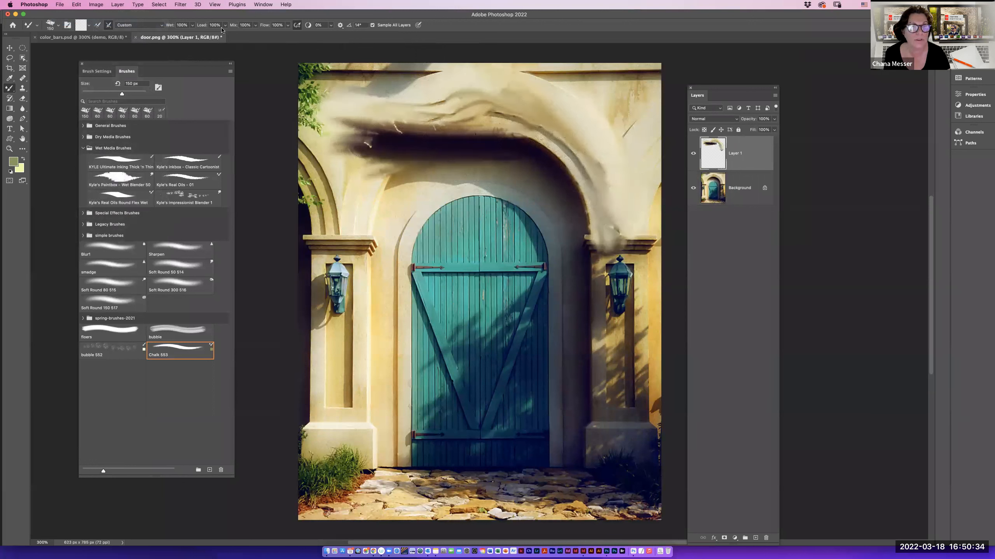
Lower the mixer brush's Wet value to 64% and its Mix value to 67%.
left_click(193, 25)
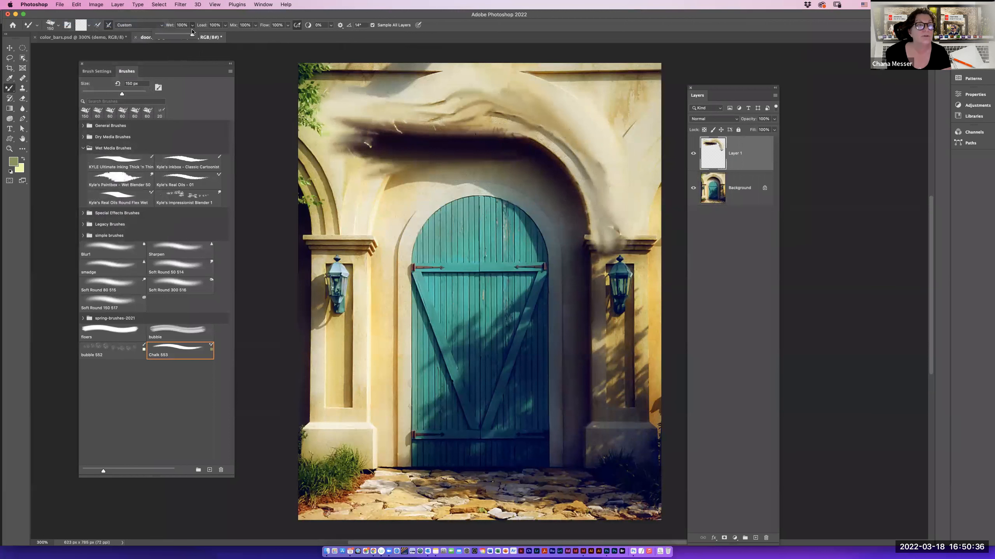
left_click_drag(193, 34, 180, 34)
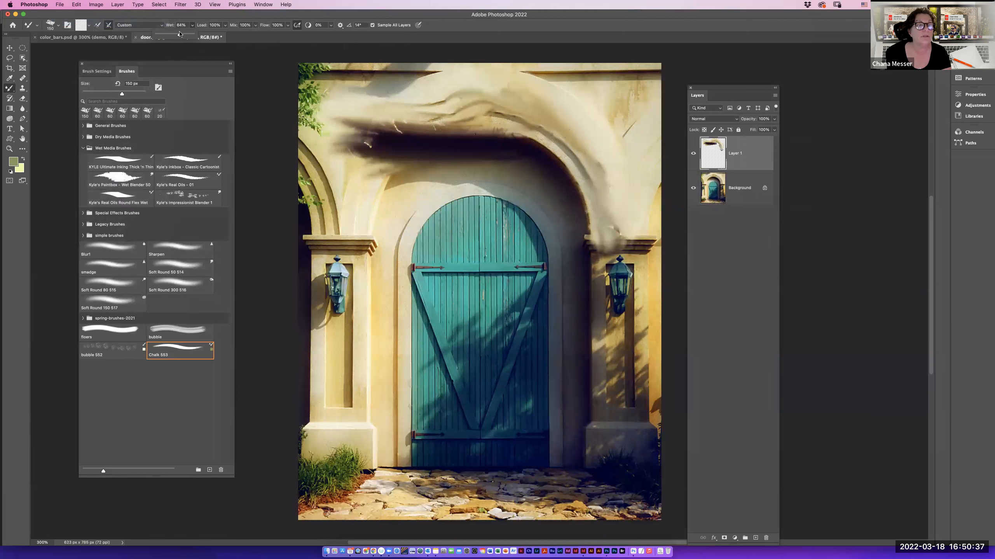
left_click(255, 25)
left_click_drag(257, 35, 243, 35)
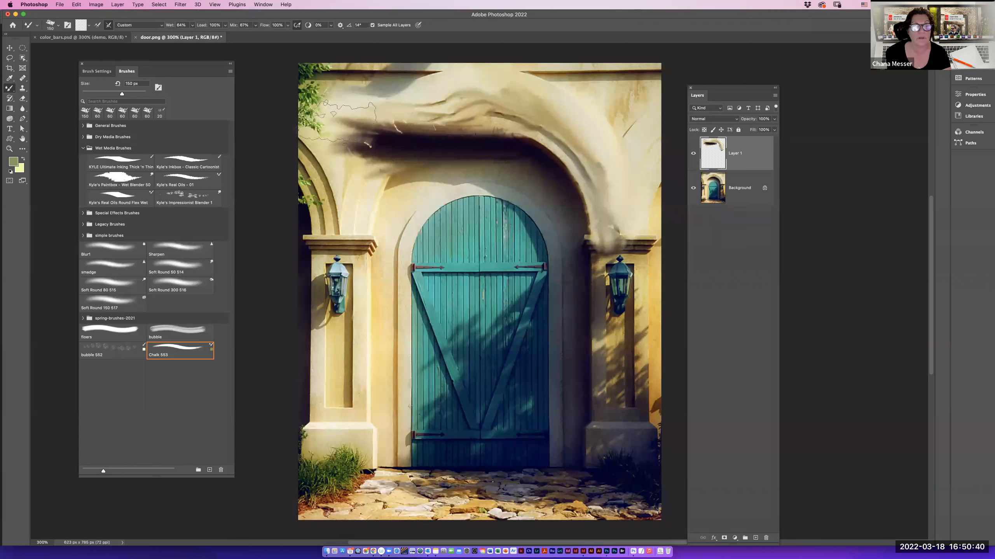
Paint broad, loose mixer brush strokes over the door, arch, columns and ground until the whole photo is blended.
left_click_drag(372, 176, 575, 195)
left_click_drag(419, 182, 537, 188)
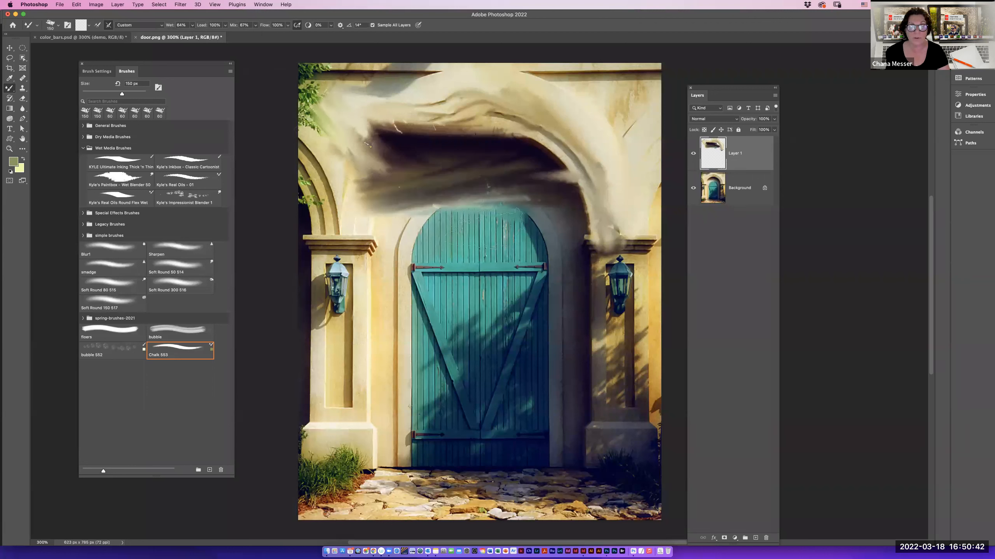
left_click_drag(360, 235, 580, 250)
mouse_move(450, 282)
left_mouse_down()
mouse_move(568, 207)
mouse_move(643, 431)
left_mouse_up()
mouse_move(595, 310)
left_mouse_down()
mouse_move(638, 470)
mouse_move(448, 504)
left_mouse_up()
left_click_drag(477, 274, 485, 427)
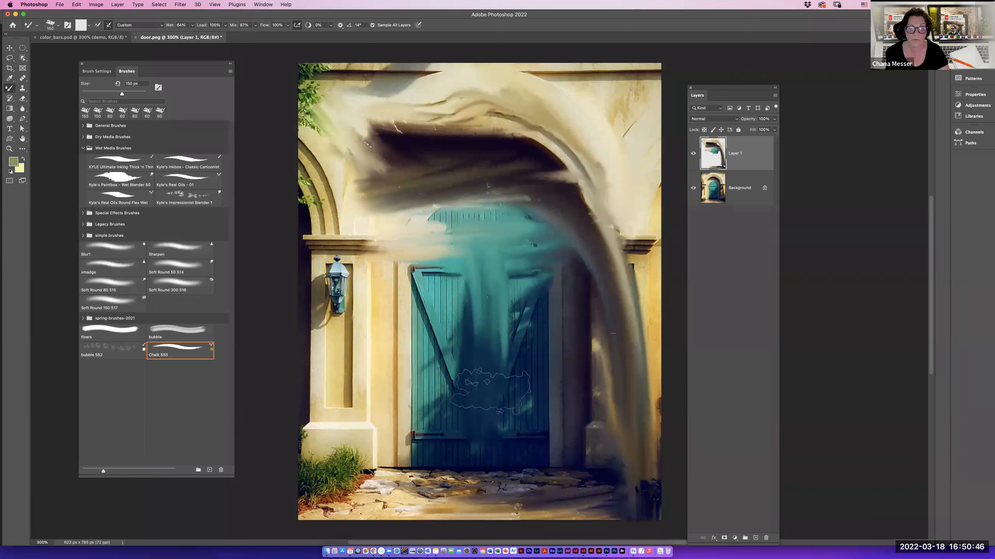
left_click_drag(509, 275, 541, 423)
mouse_move(524, 509)
left_mouse_down()
mouse_move(567, 219)
mouse_move(599, 392)
left_mouse_up()
left_click_drag(580, 353, 419, 353)
mouse_move(501, 325)
left_mouse_down()
mouse_move(276, 268)
mouse_move(367, 62)
mouse_move(345, 74)
mouse_move(323, 249)
mouse_move(305, 80)
mouse_move(328, 63)
mouse_move(533, 96)
mouse_move(674, 95)
mouse_move(637, 278)
mouse_move(609, 142)
mouse_move(624, 311)
mouse_move(495, 224)
mouse_move(505, 215)
mouse_move(453, 222)
mouse_move(664, 342)
mouse_move(609, 529)
left_mouse_up()
mouse_move(552, 517)
left_mouse_down()
mouse_move(341, 510)
mouse_move(470, 450)
mouse_move(489, 395)
left_mouse_up()
mouse_move(356, 282)
left_mouse_down()
mouse_move(357, 518)
mouse_move(337, 340)
mouse_move(321, 509)
mouse_move(509, 411)
mouse_move(391, 322)
mouse_move(627, 239)
mouse_move(681, 411)
mouse_move(673, 467)
mouse_move(642, 329)
left_mouse_up()
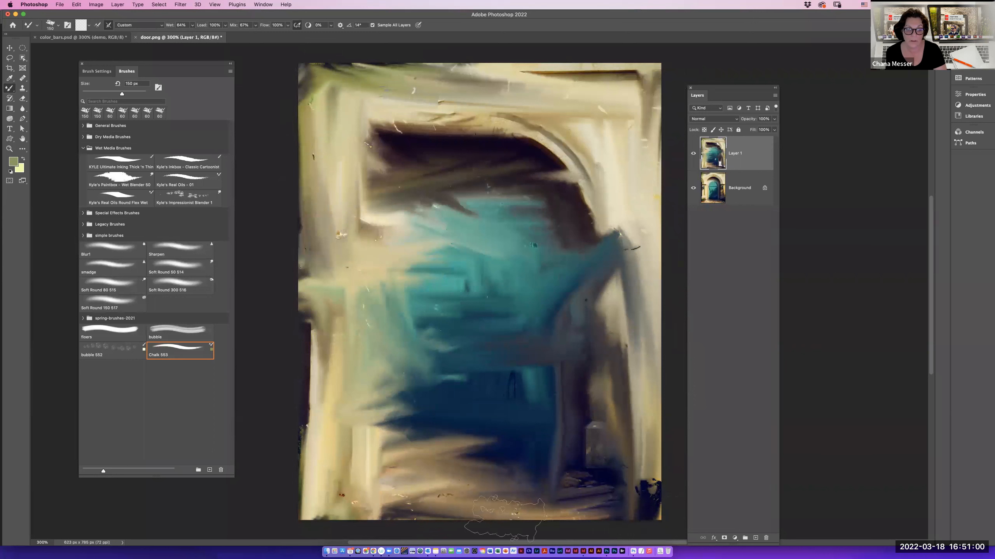
Add a second empty layer above the painted one and hide the painted layer.
left_click(755, 539)
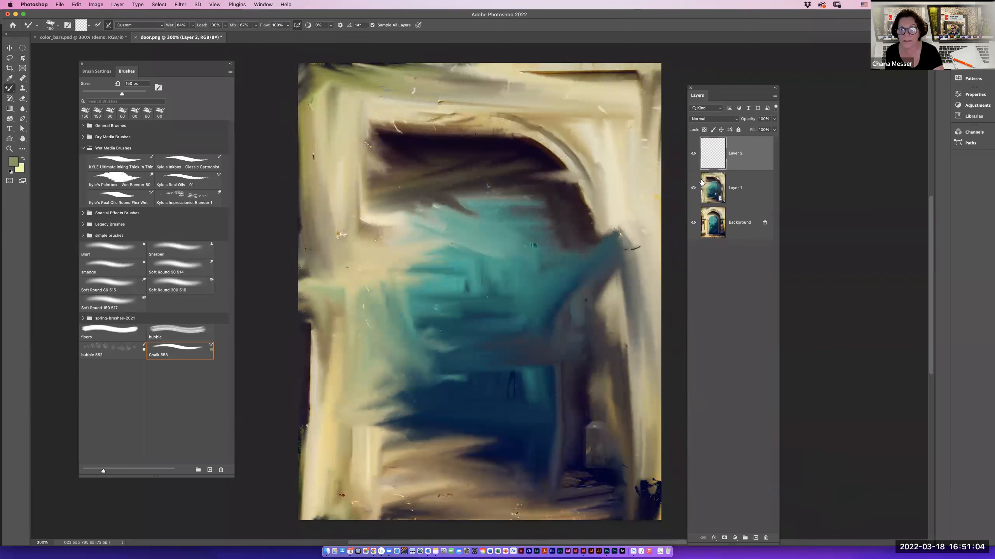
left_click(693, 190)
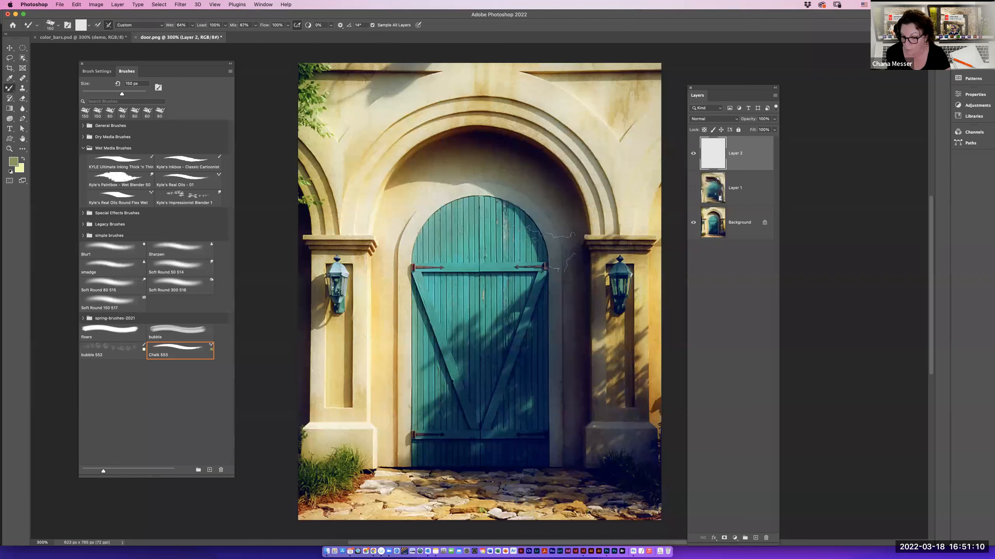
Shrink the mixer brush to between 8 and 15 px and paint fine strokes along the door's right-hand edge on Layer 2.
key("bracketleft")
key("bracketleft")
key("bracketleft")
key("bracketleft")
key("bracketleft")
key("bracketleft")
key("bracketleft")
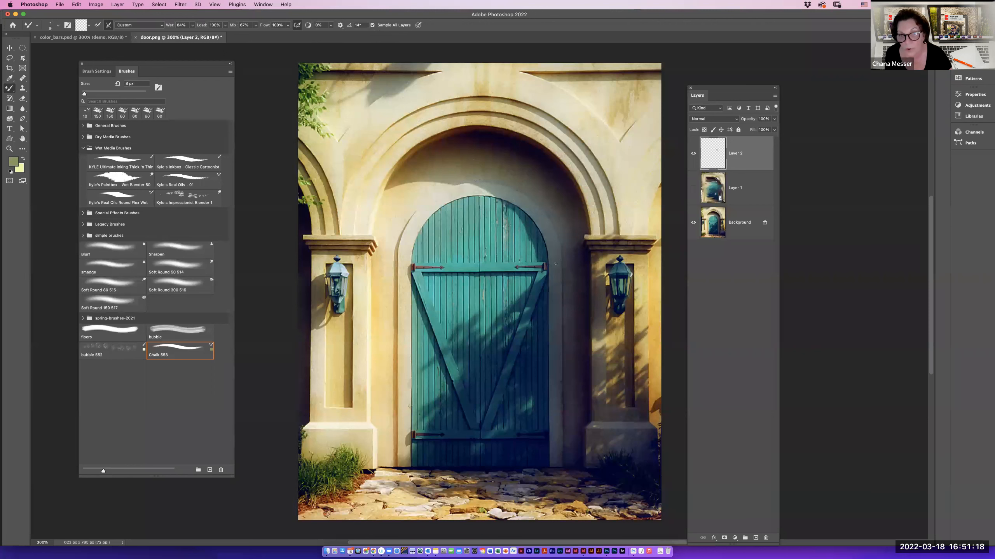
key("bracketleft")
key("bracketleft")
key("bracketleft")
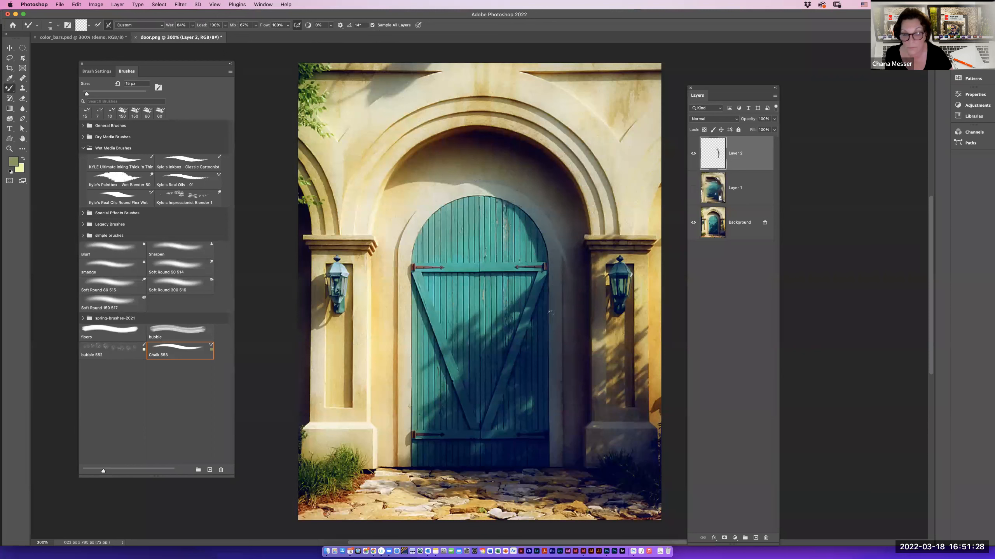
Paint the frame around the door's side and arch with a 35 px mixer brush and show Layer 1 again.
key("bracketright")
mouse_move(556, 438)
left_mouse_down()
mouse_move(554, 464)
mouse_move(547, 397)
left_mouse_up()
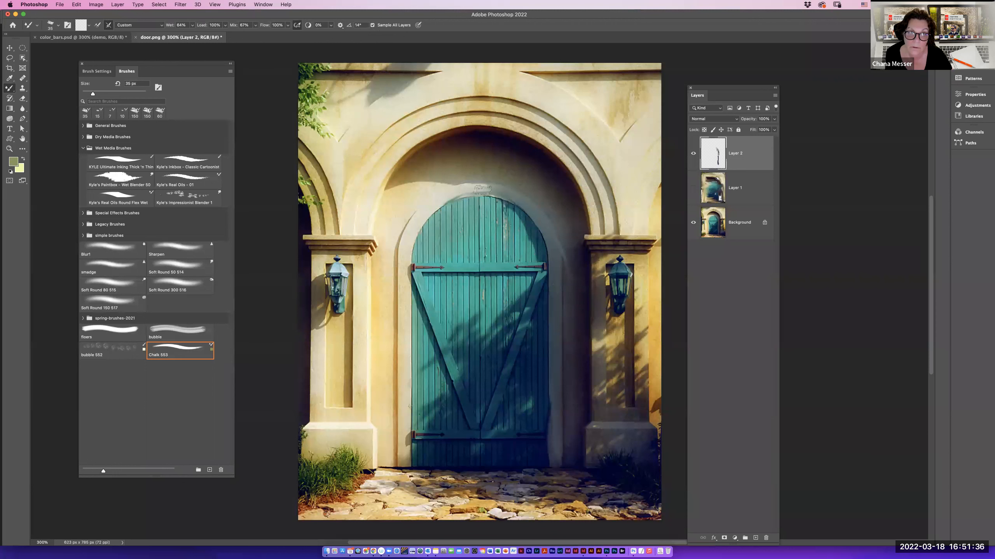
left_click(693, 189)
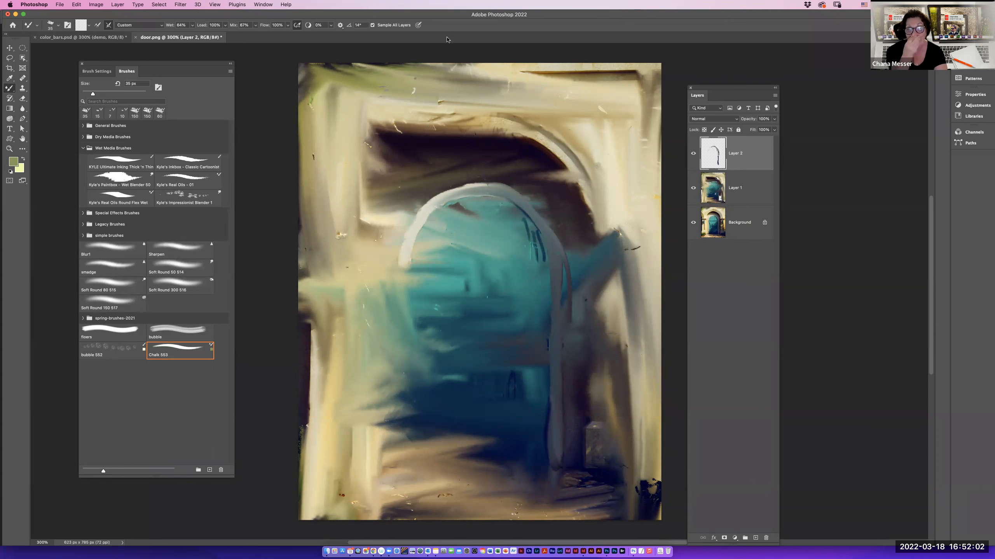
Start opening files and browse to the Final Project folder inside Week 8.
left_click(60, 4)
key("Return")
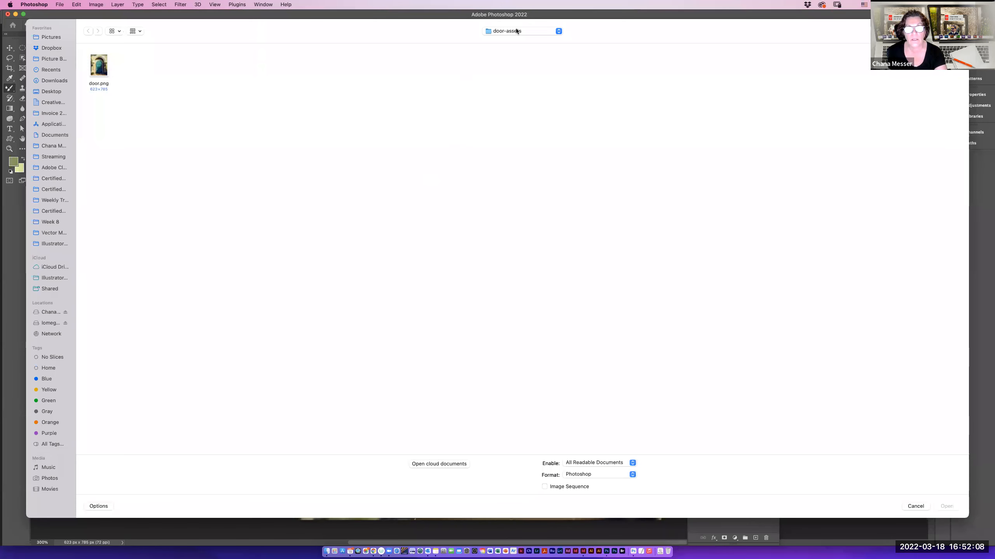
left_click(516, 32)
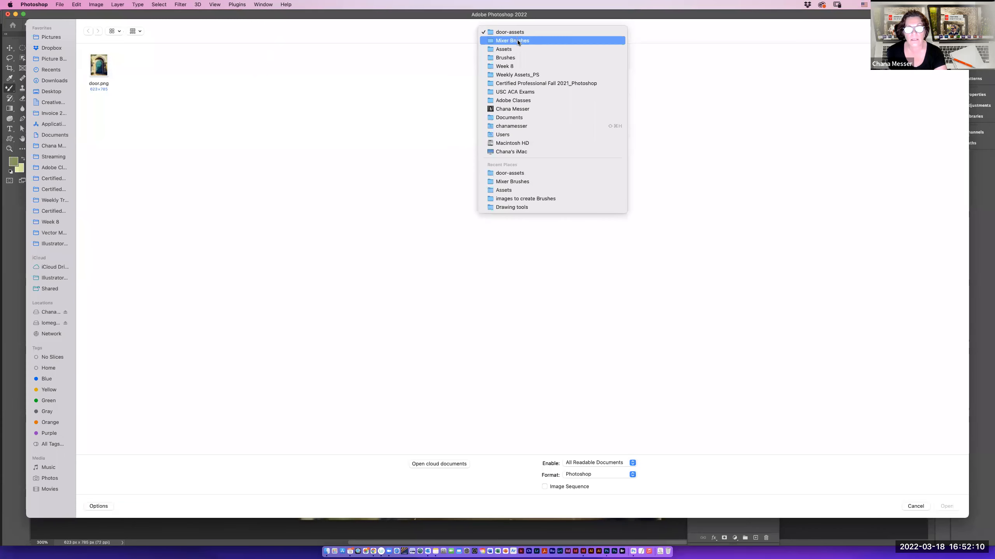
left_click(517, 41)
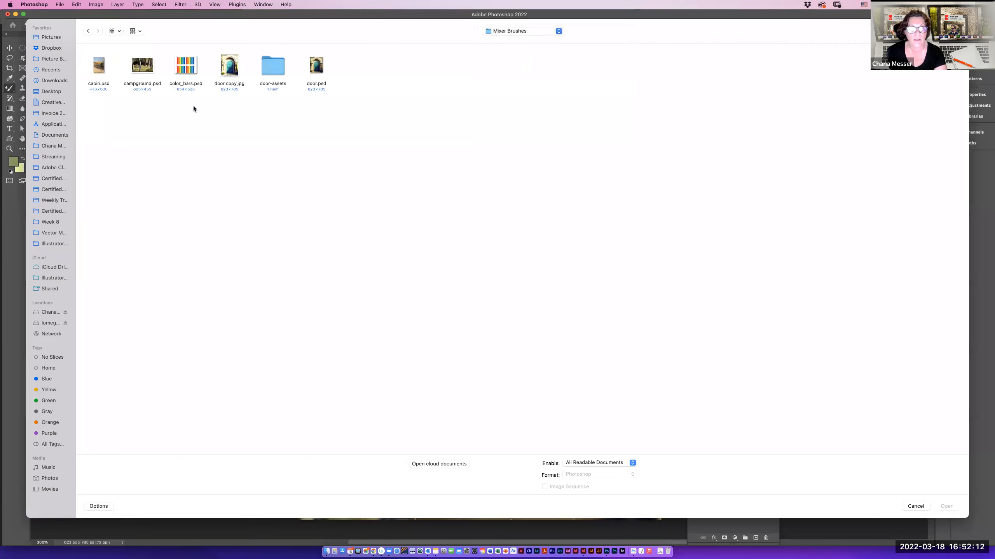
left_click(505, 32)
left_click(511, 47)
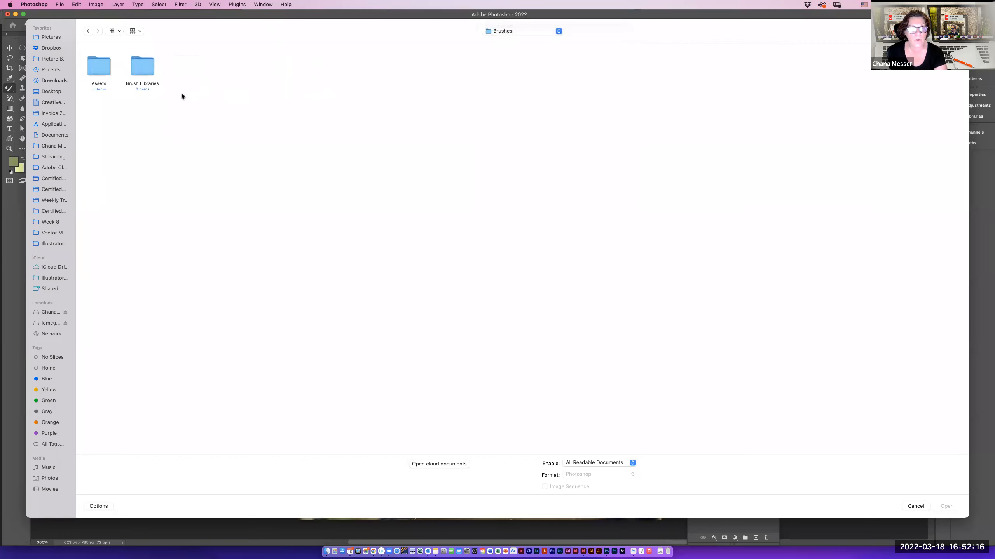
double_click(105, 71)
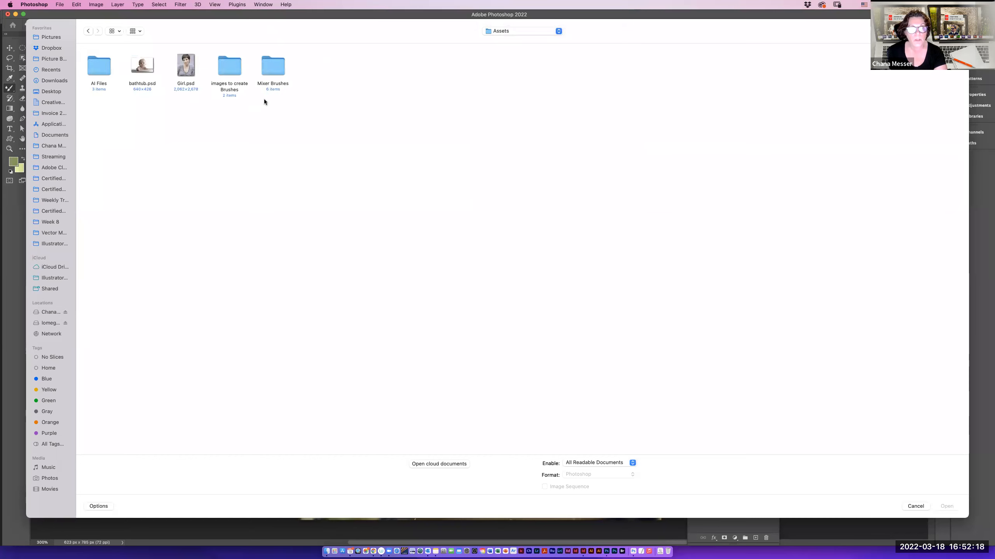
left_click(493, 31)
left_click(497, 40)
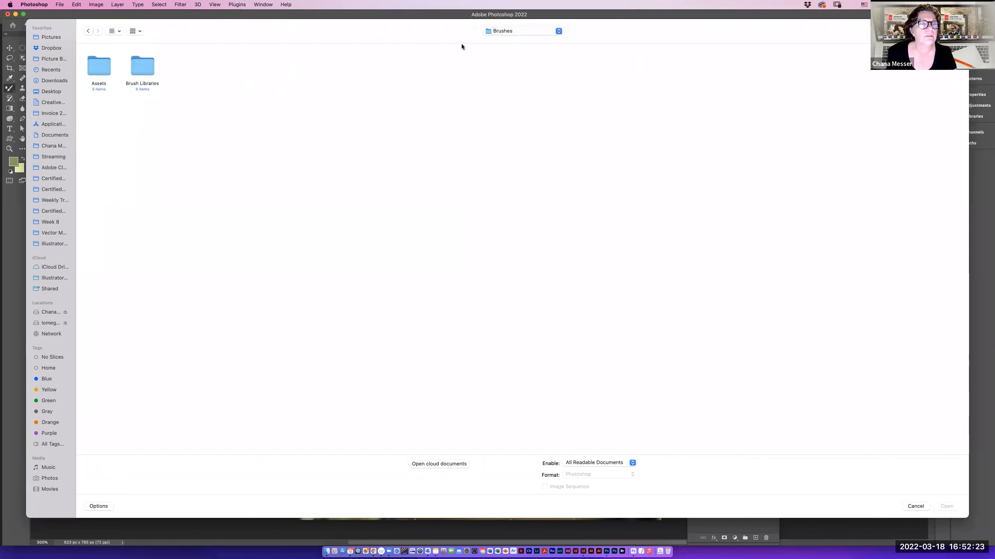
left_click(499, 32)
left_click(503, 40)
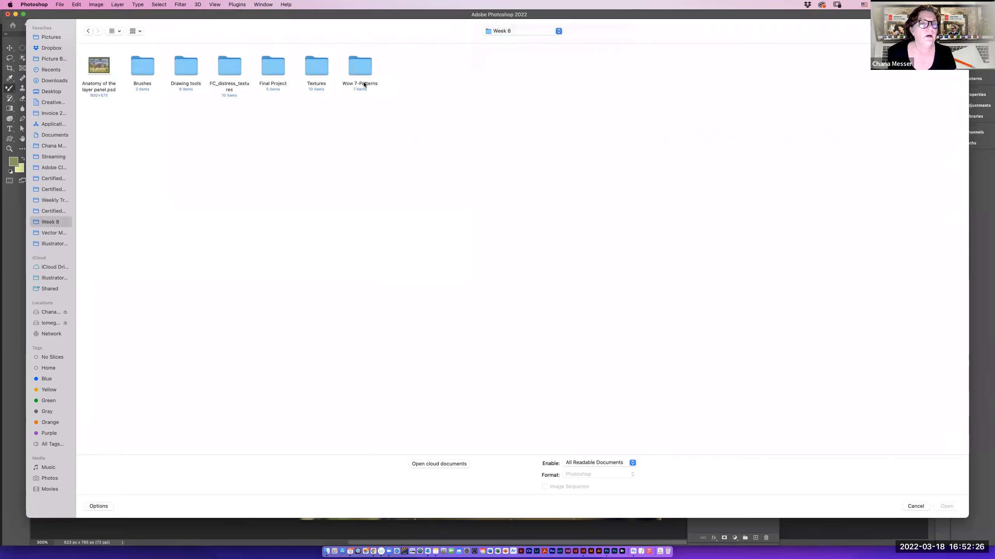
double_click(273, 69)
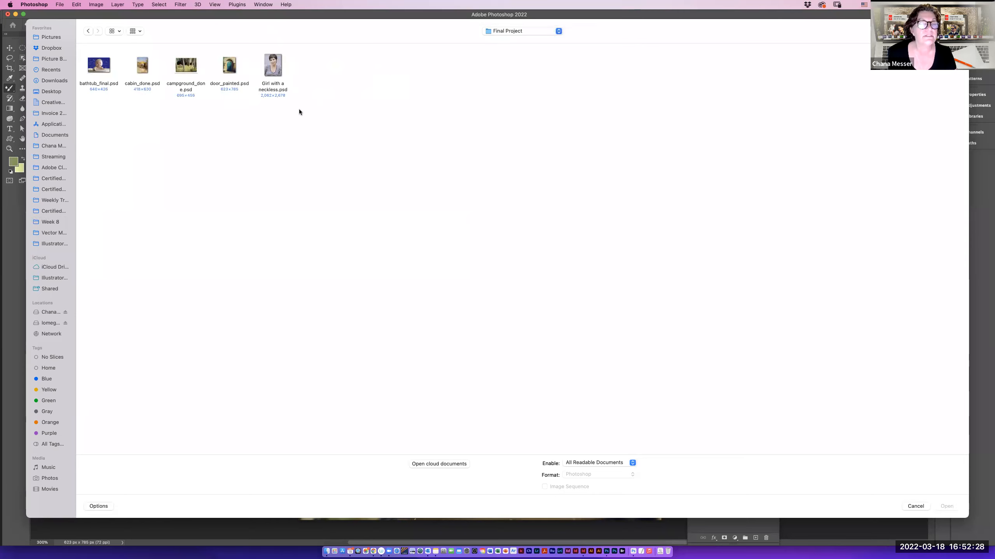
Open bathtub_final.psd, cabin_done.psd, Girl with a neckless.psd and door_painted.psd together.
left_click(105, 69)
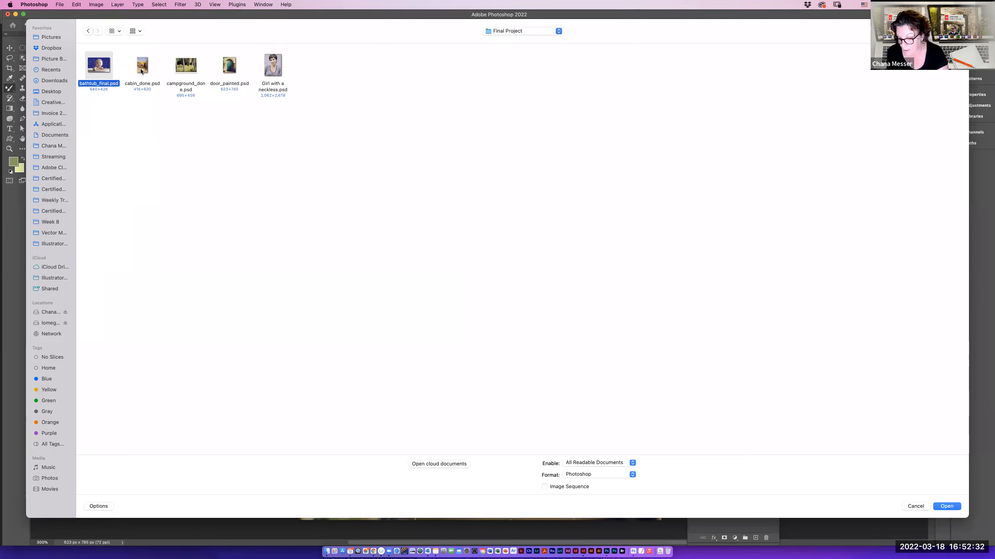
left_click(141, 71, "super")
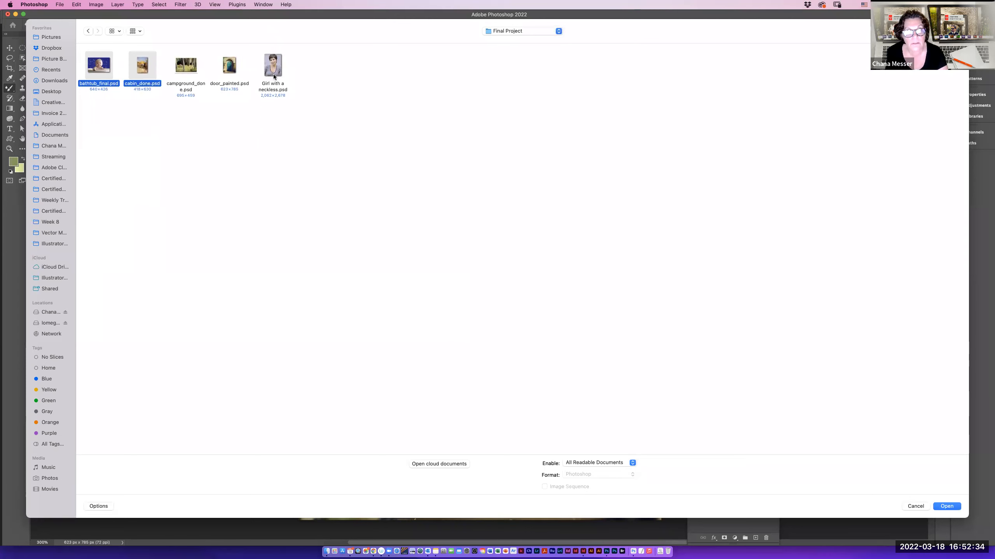
left_click(271, 75, "super")
left_click(944, 507)
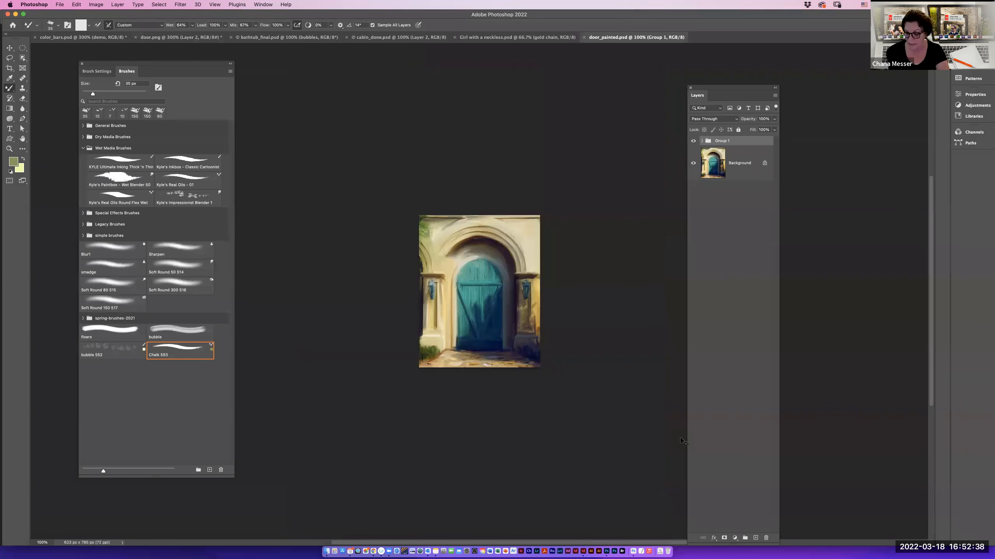
View door_painted.psd at 300% and compare it with the door.png painting in progress.
key("super+equal")
key("super+equal")
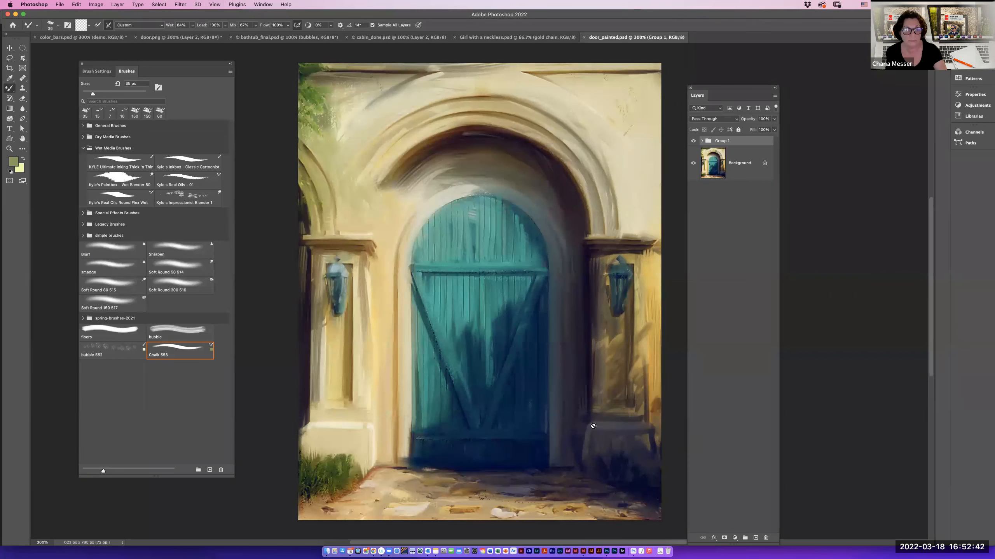
left_click(173, 38)
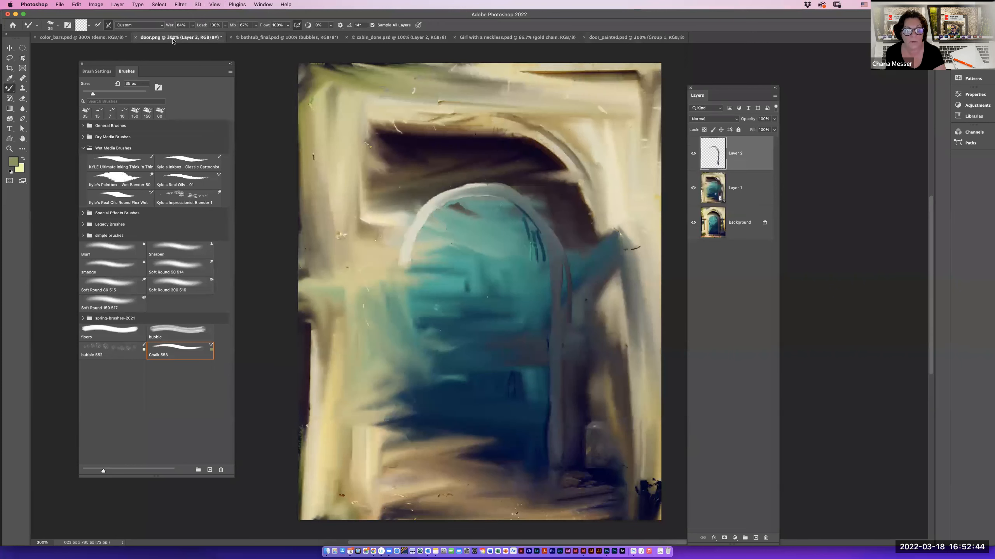
Examine the bubbles around the baby in bathtub_final.psd at 500%.
left_click(288, 39)
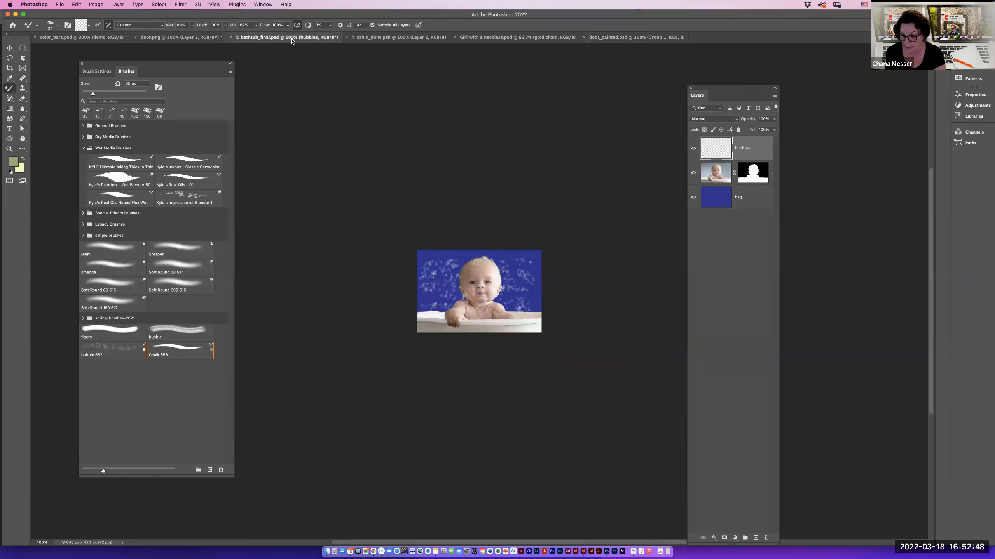
key("super+equal")
key("super+equal")
key("super+equal")
key("super+equal")
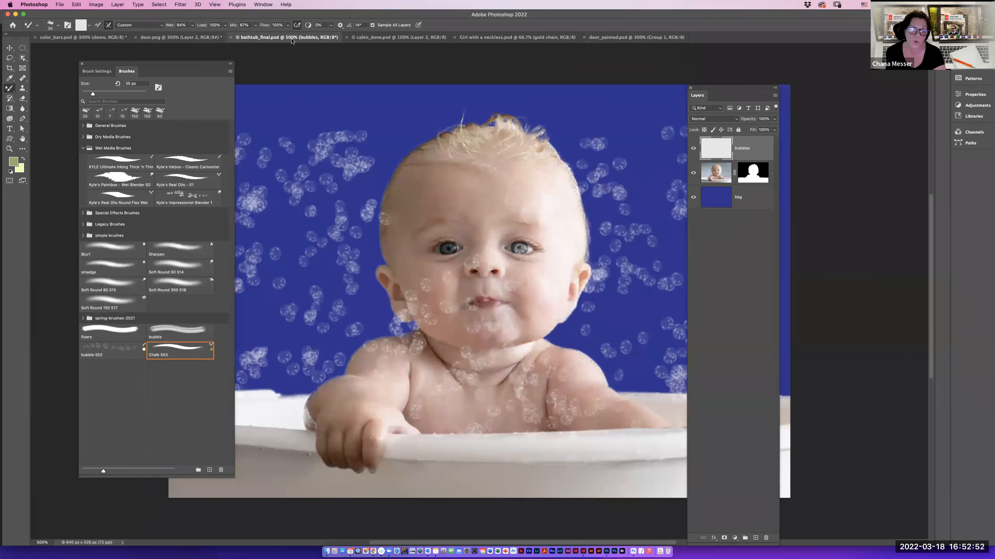
View cabin_done.psd at 400% and compare its original photo layer with the finished painting.
left_click(365, 38)
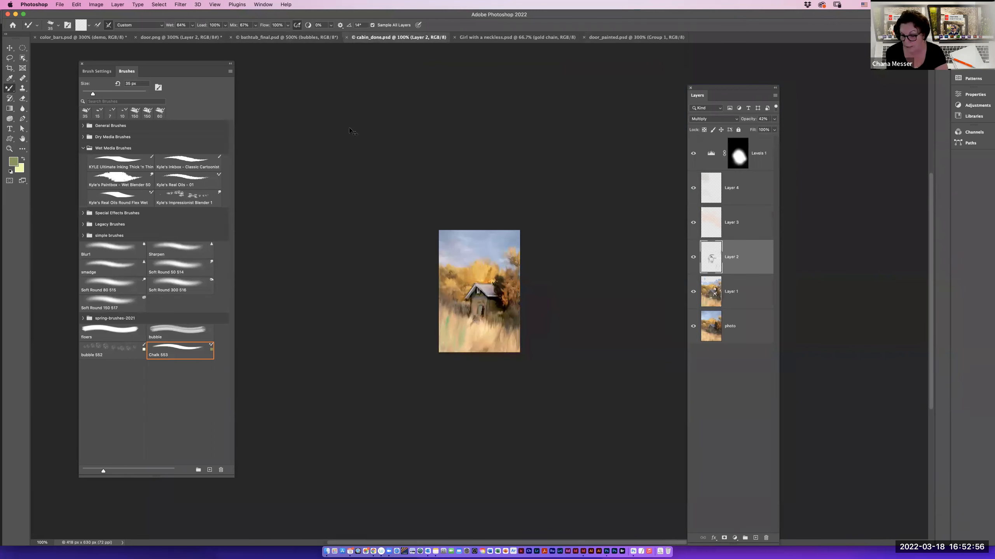
key("super+equal")
key("super+equal")
key("super+equal")
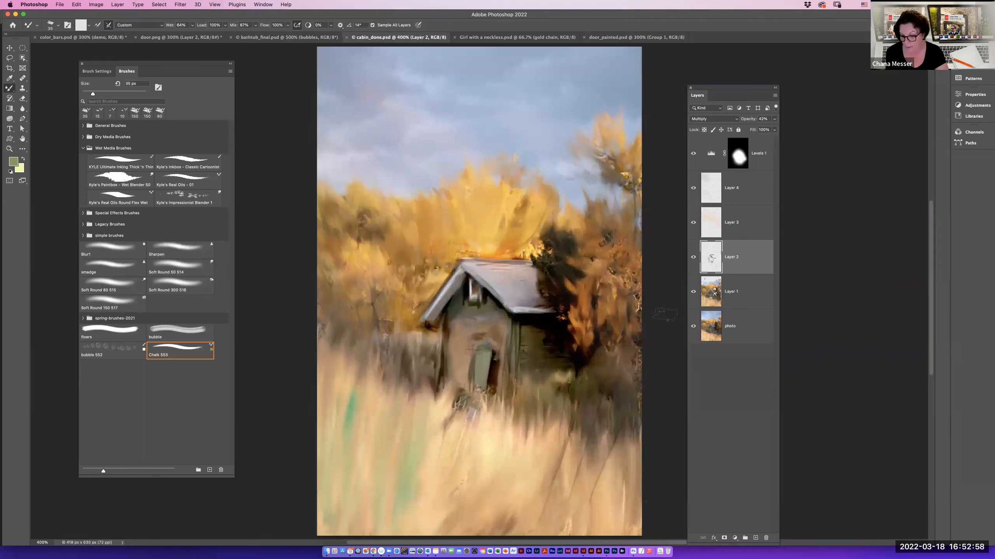
left_click(694, 327, "alt")
left_click(694, 327, "alt")
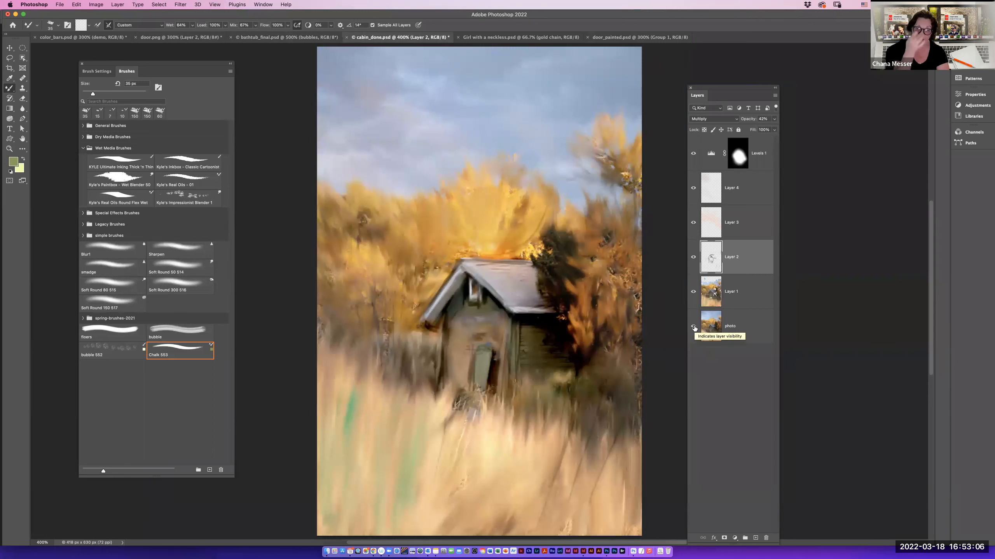
In Girl with a neckless.psd, toggle the gold chain layer's visibility to compare the portrait with and without the necklace.
left_click(505, 37)
left_click(693, 153)
left_click(693, 154)
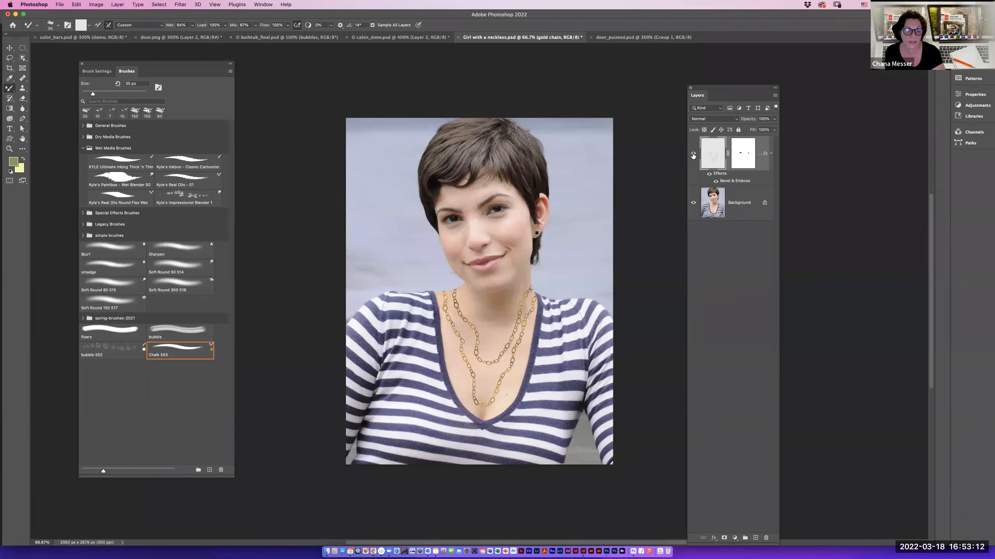
left_click(693, 155)
left_click(693, 155)
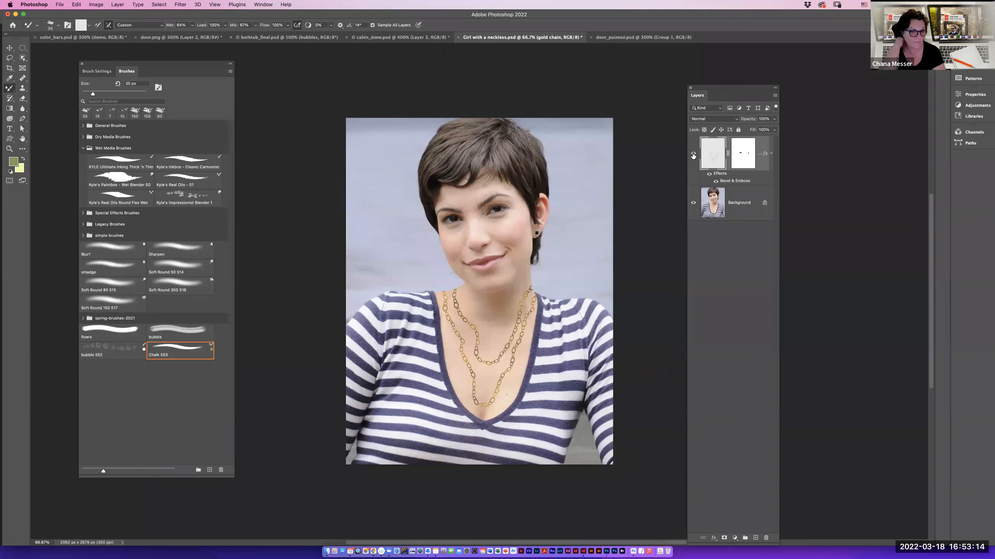
left_click(693, 155)
left_click(693, 154)
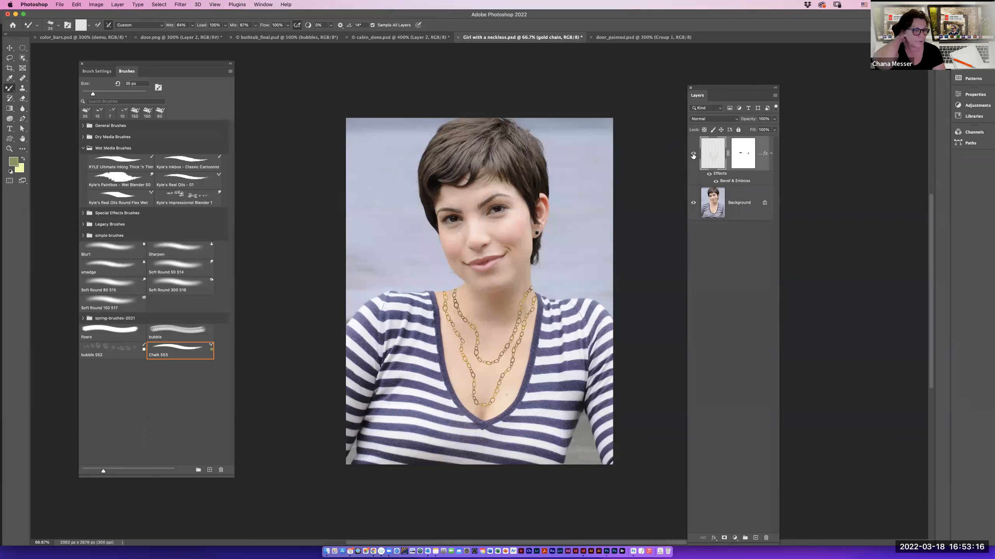
left_click(693, 154)
left_click(693, 155)
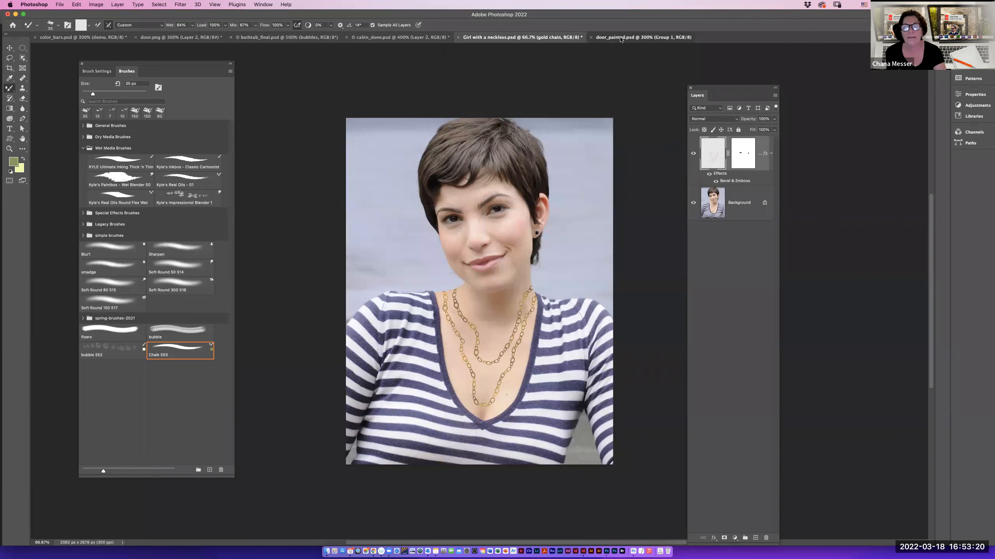
In door_painted.psd, expand Group 1 and toggle Layers 3, 2 and 1 to examine what each paint layer contributes.
left_click(620, 38)
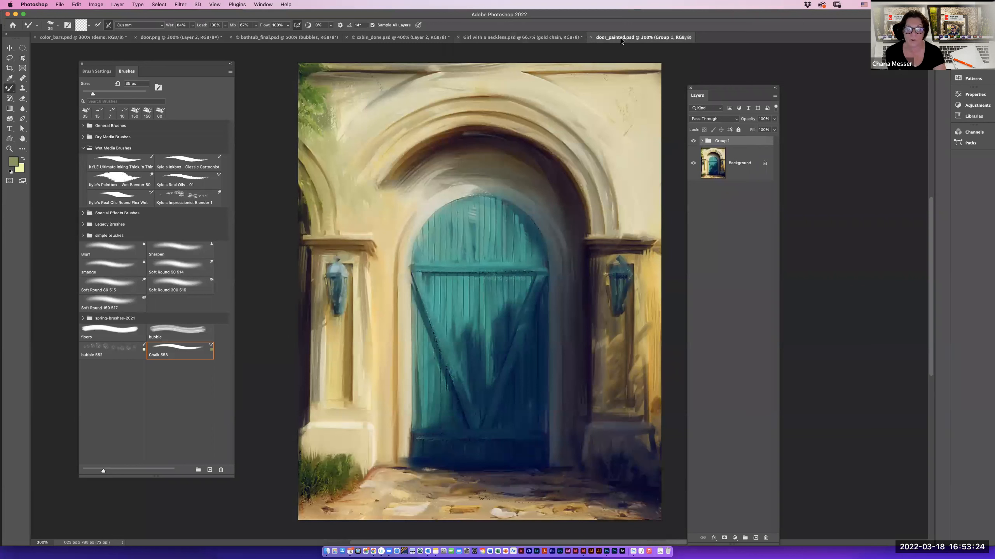
left_click(701, 141)
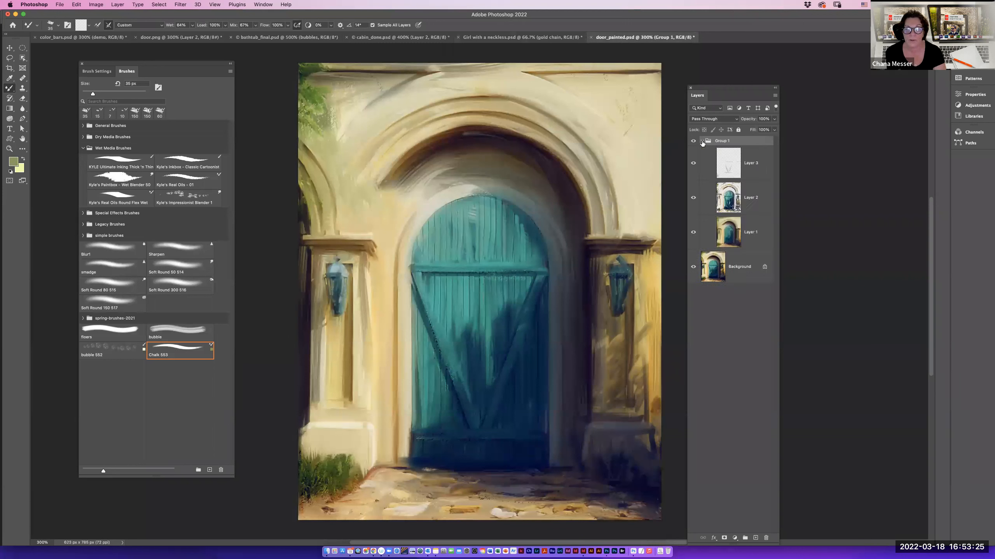
left_click(693, 165)
left_click(693, 164)
left_click(694, 164)
left_click(693, 198)
left_click(693, 197)
left_click(693, 232)
left_click(693, 232)
left_click(693, 232)
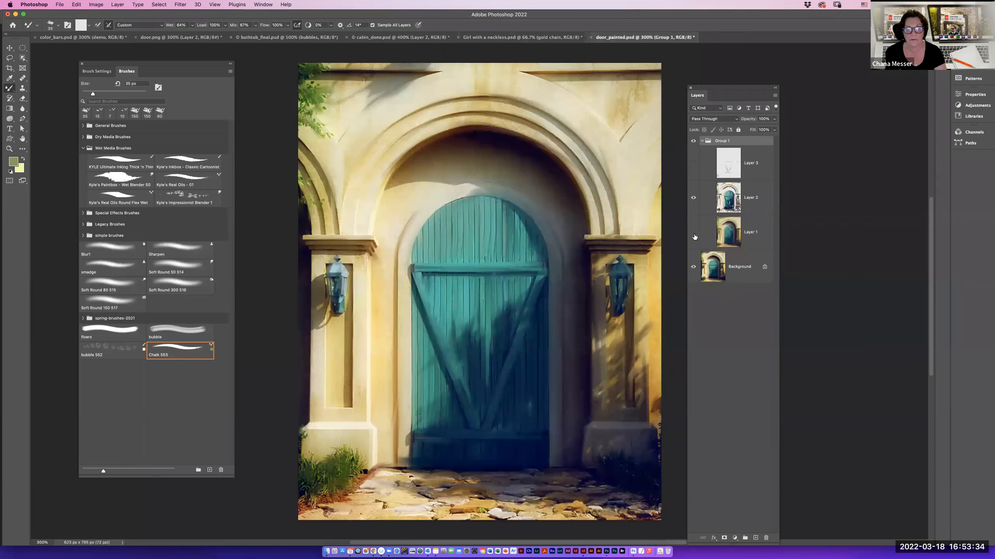
Hide the Background, rebuild the painting by showing Group 1's paint layers one by one, and collapse the group.
left_click(693, 197)
left_click(693, 267)
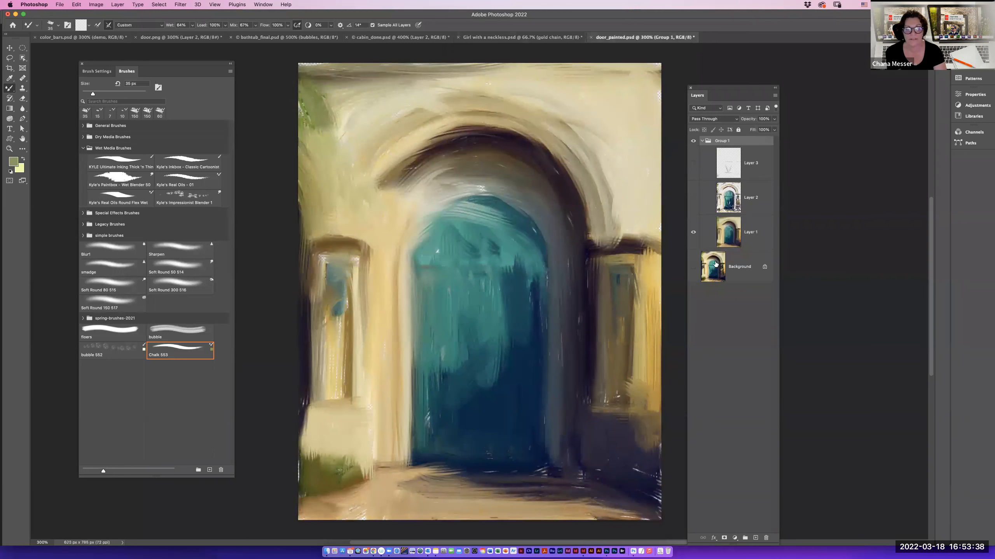
left_click(693, 203)
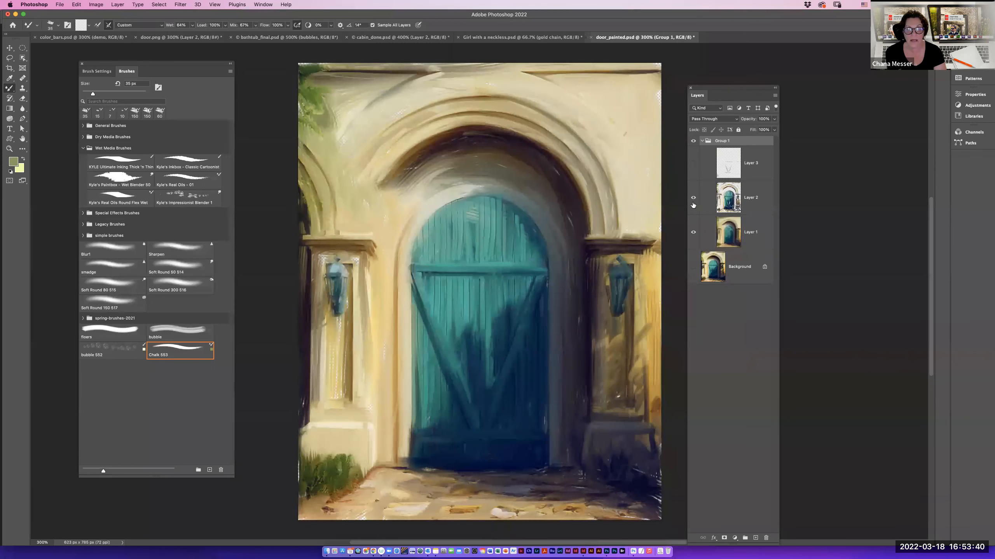
left_click(693, 164)
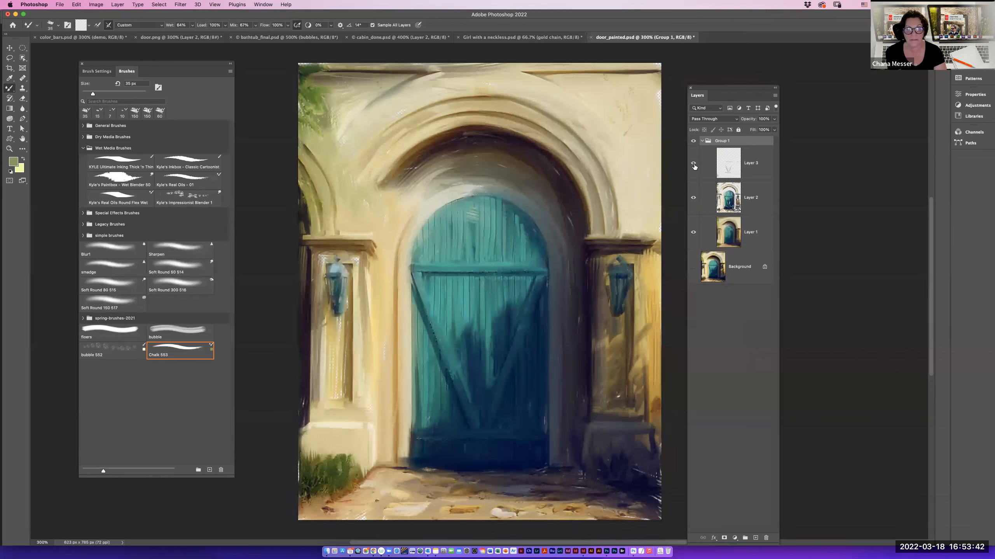
left_click(702, 141)
Add a Brightness/Contrast adjustment layer above Group 1 with Brightness 42 and Contrast -6.
left_click(735, 537)
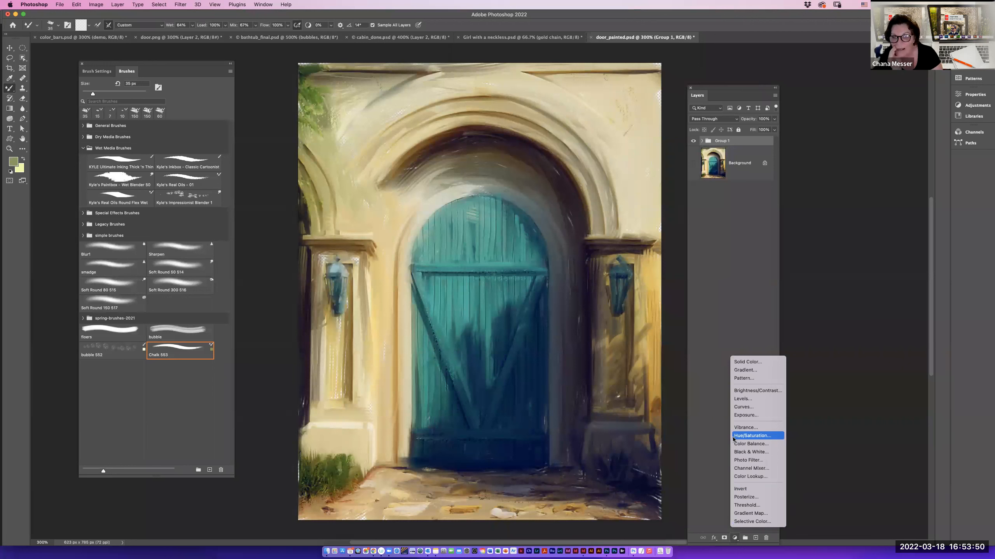
left_click(741, 391)
mouse_move(893, 136)
left_mouse_down()
mouse_move(928, 137)
mouse_move(909, 152)
mouse_move(926, 153)
mouse_move(885, 152)
mouse_move(905, 137)
left_mouse_up()
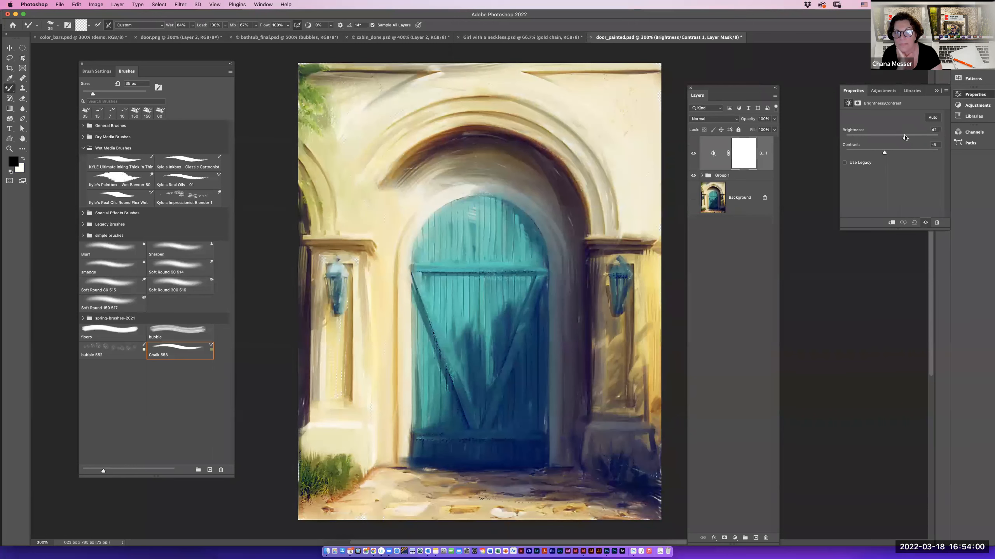
scroll(457, 224, "left", 10)
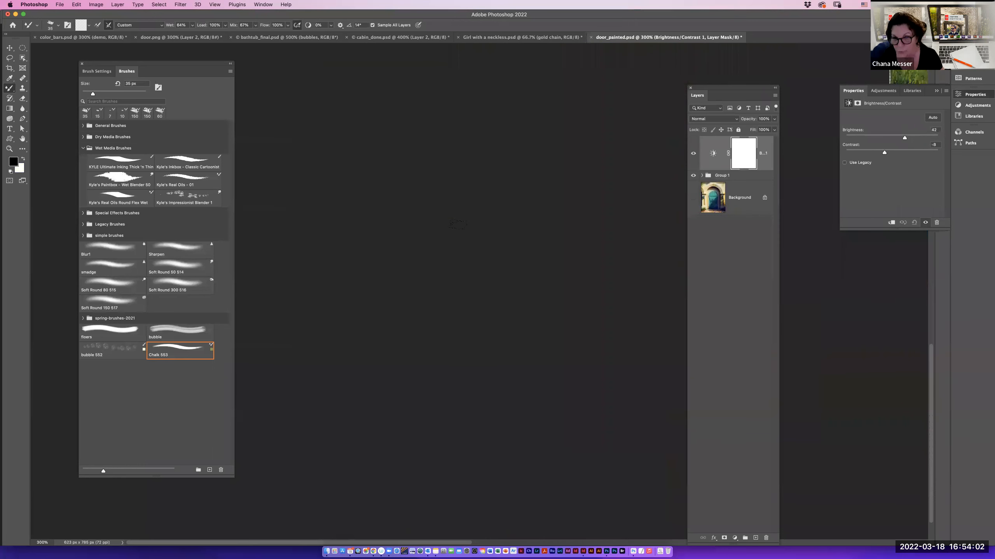
Invert the Brightness/Contrast layer mask to black and switch to the Brush tool with white as the foreground colour.
key("super+0")
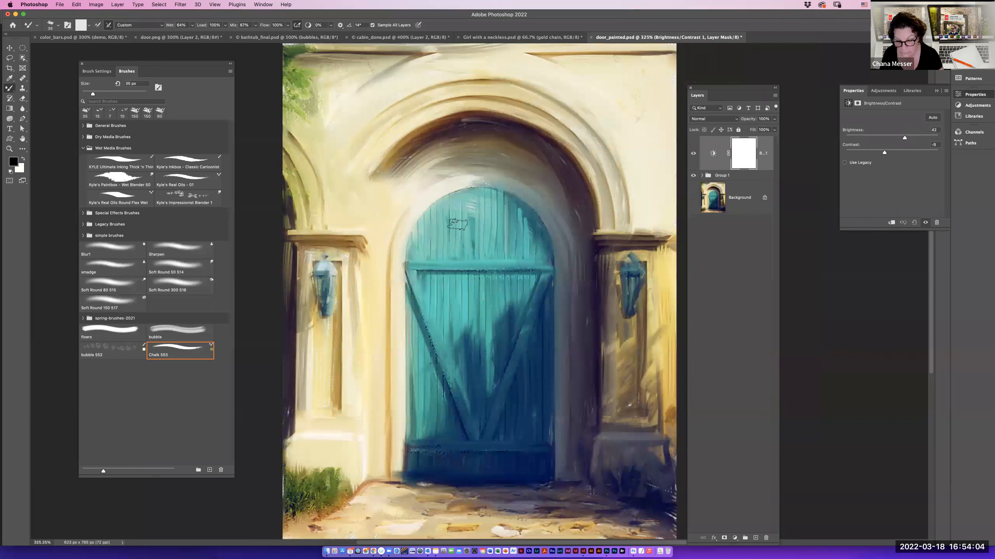
key("super+i")
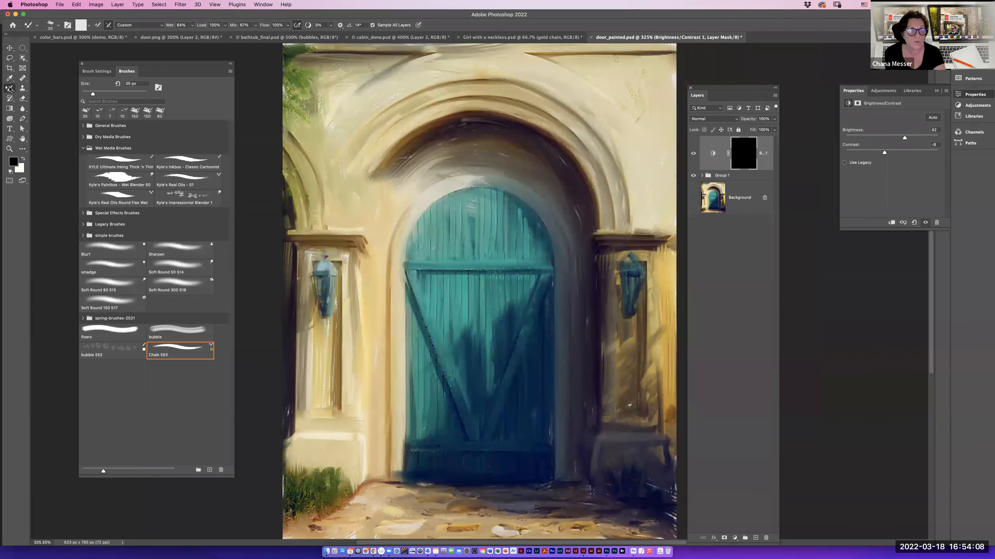
right_click(11, 89)
left_click(43, 88)
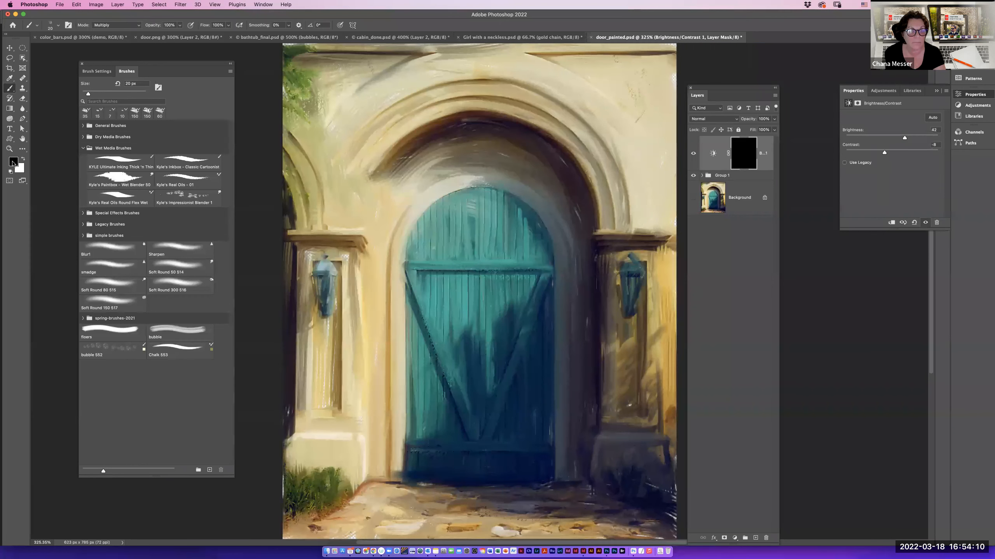
left_click(22, 159)
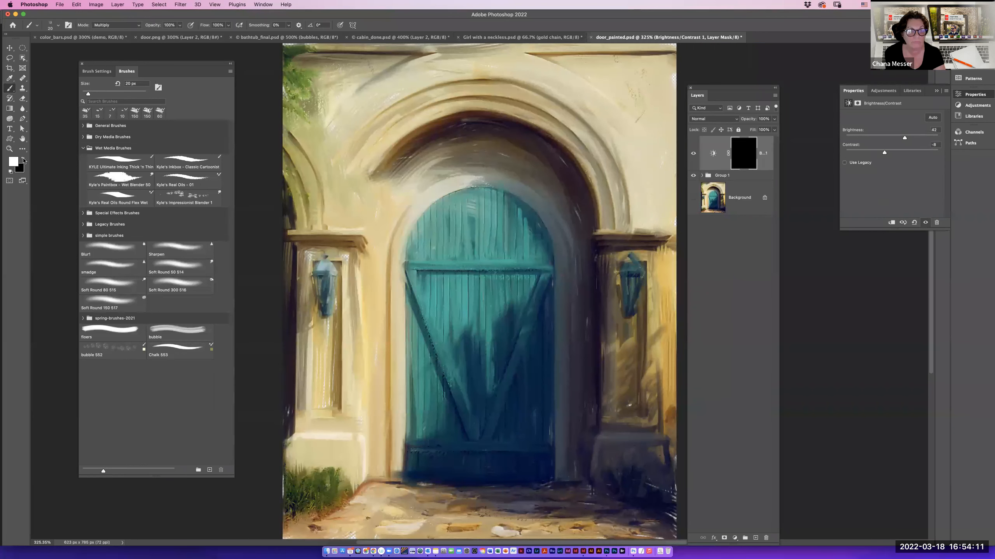
Choose the Soft Round brush from General Brushes and enlarge it to 300 px.
left_click(83, 126)
left_click(129, 138)
key("bracketright")
key("bracketright")
key("bracketright")
key("bracketright")
key("bracketright")
key("bracketright")
key("bracketright")
key("bracketright")
key("bracketright")
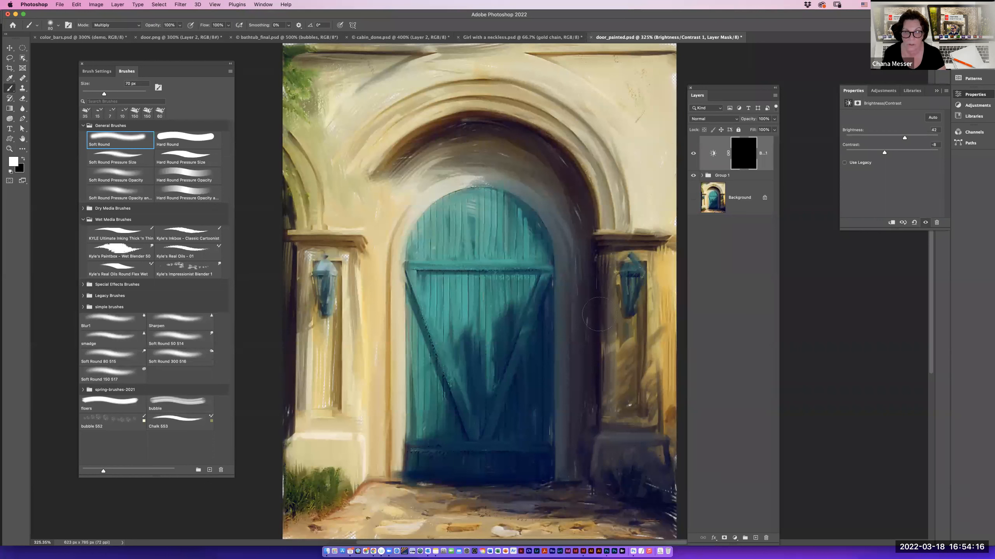
key("bracketright")
key("bracketright")
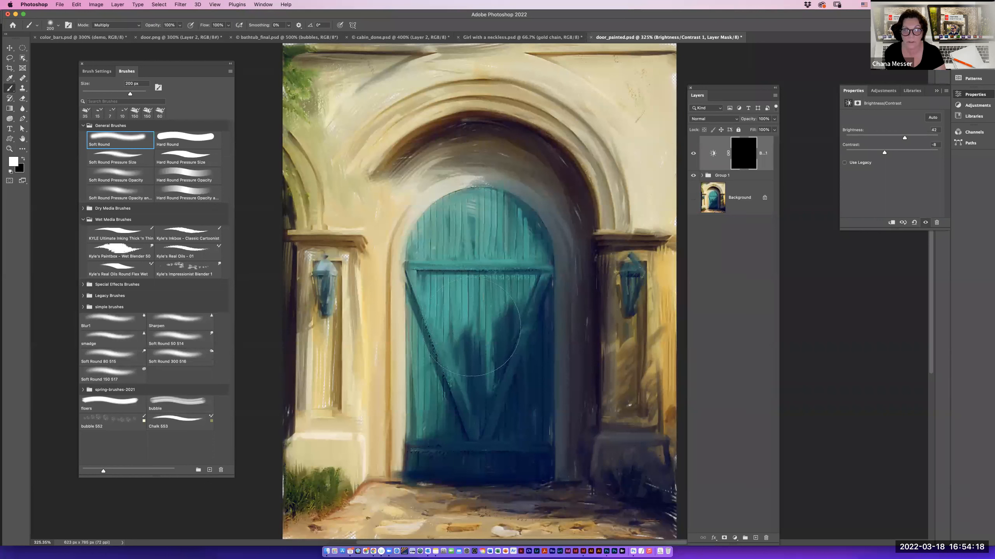
Set the brush's blending mode to Normal and paint white on the adjustment mask over the whole door.
left_click_drag(545, 353, 521, 345)
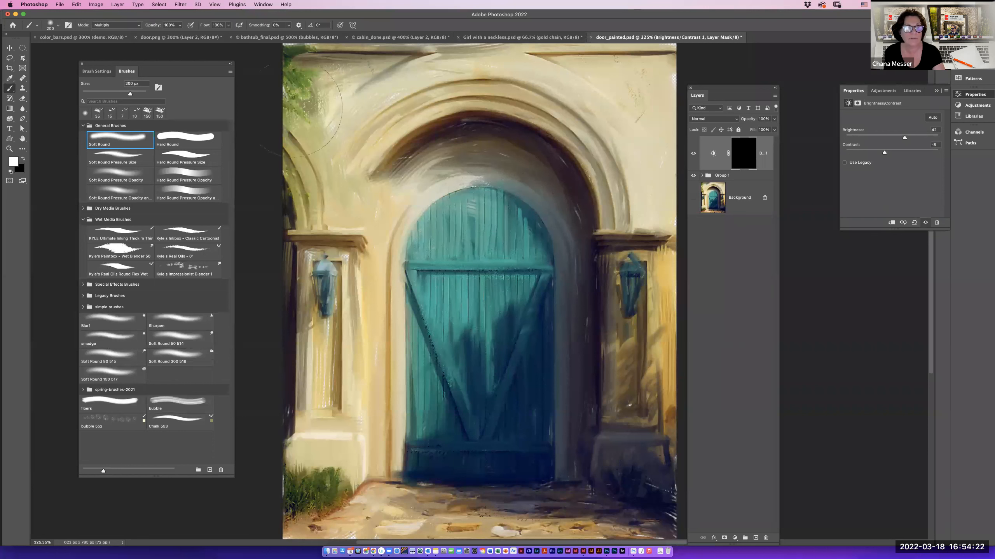
left_click(116, 25)
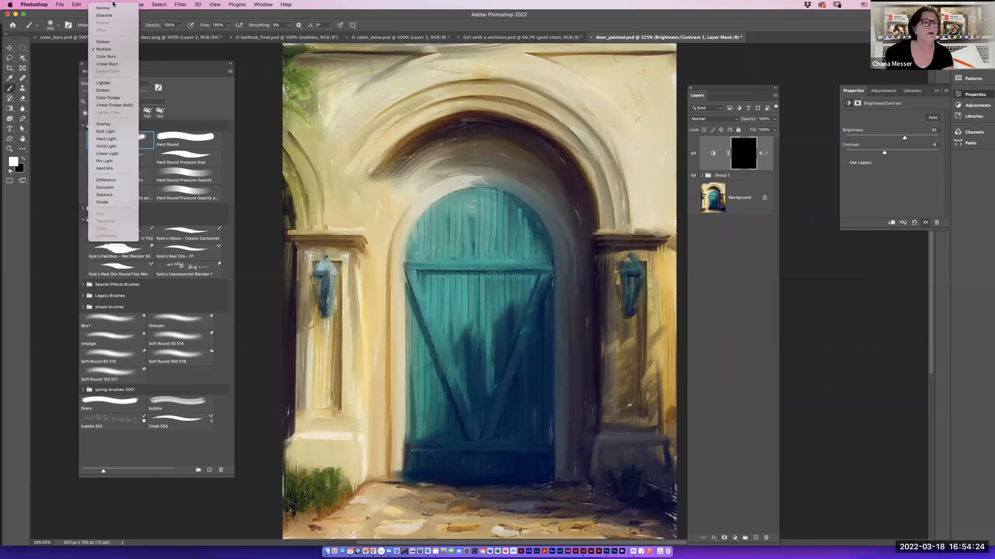
left_click(113, 7)
mouse_move(513, 279)
left_mouse_down()
mouse_move(479, 284)
mouse_move(472, 255)
mouse_move(491, 242)
mouse_move(514, 262)
mouse_move(476, 435)
mouse_move(452, 422)
mouse_move(451, 216)
mouse_move(486, 207)
mouse_move(526, 224)
mouse_move(495, 196)
mouse_move(470, 193)
mouse_move(447, 212)
mouse_move(413, 279)
mouse_move(390, 367)
mouse_move(389, 402)
mouse_move(496, 447)
left_mouse_up()
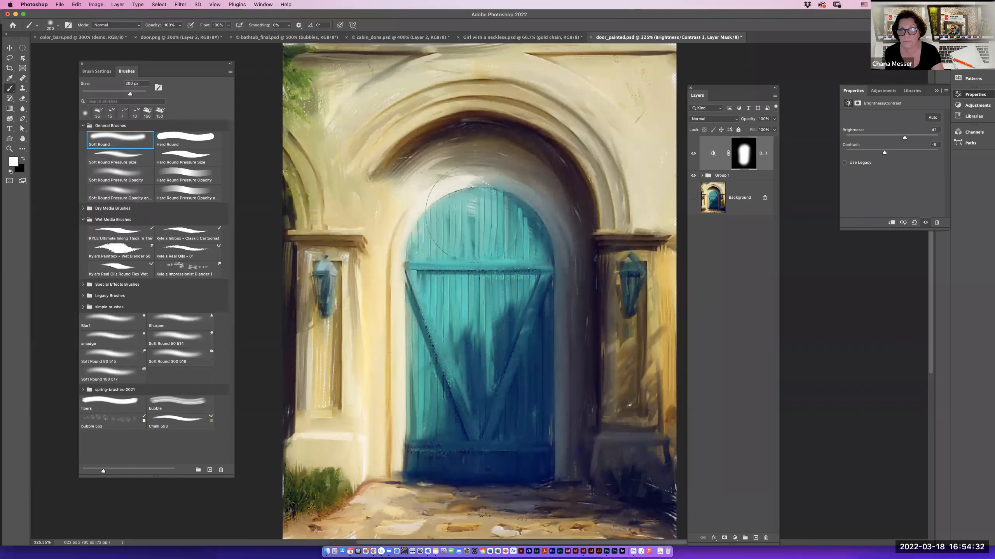
left_click_drag(534, 472, 587, 274)
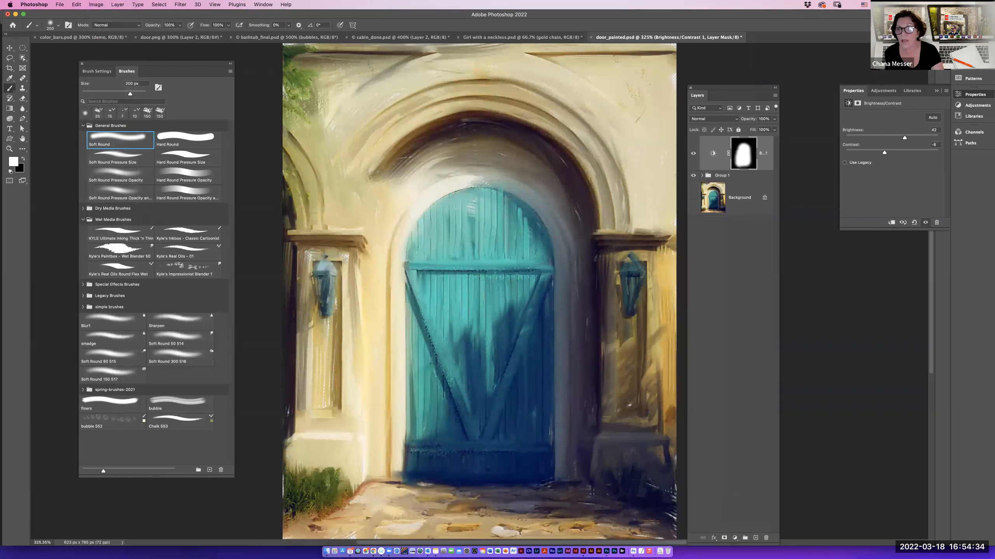
Set the masked adjustment layer's Brightness to -5 and Contrast to 5.
mouse_move(904, 137)
left_mouse_down()
mouse_move(933, 137)
mouse_move(880, 138)
mouse_move(888, 153)
mouse_move(915, 153)
mouse_move(873, 155)
mouse_move(908, 138)
mouse_move(887, 138)
mouse_move(902, 152)
mouse_move(894, 152)
mouse_move(901, 138)
mouse_move(890, 138)
left_mouse_up()
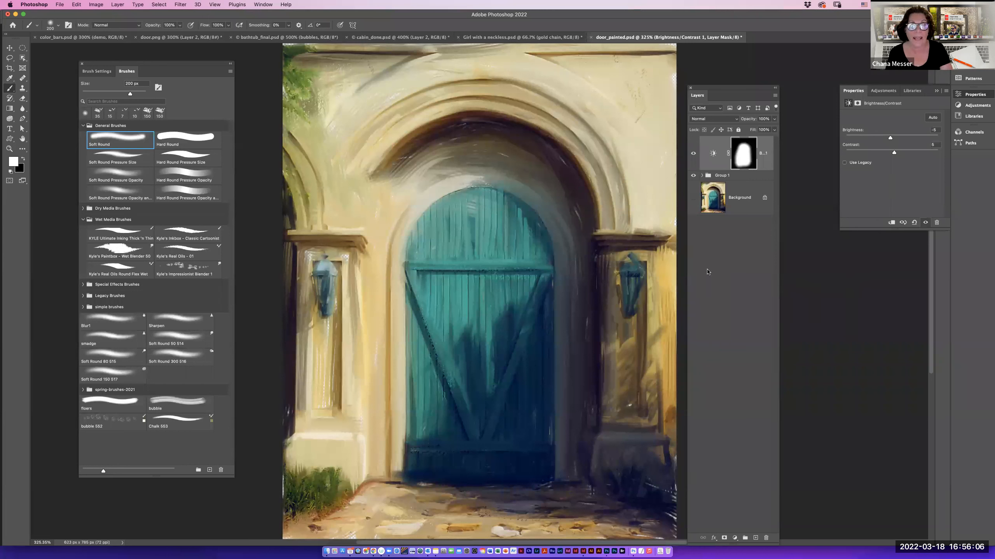
Close all open documents without saving, applying the choice to every file.
left_click(59, 4)
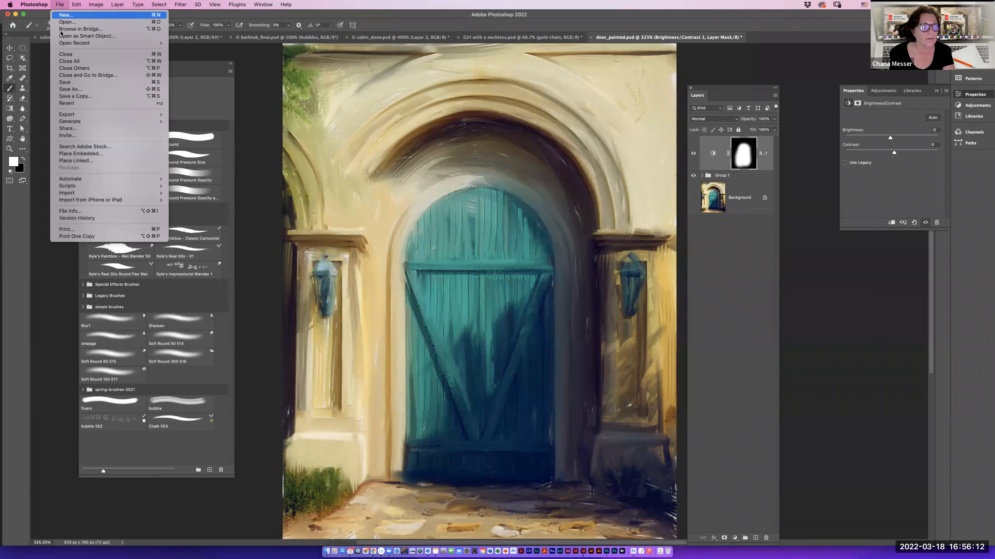
left_click(72, 61)
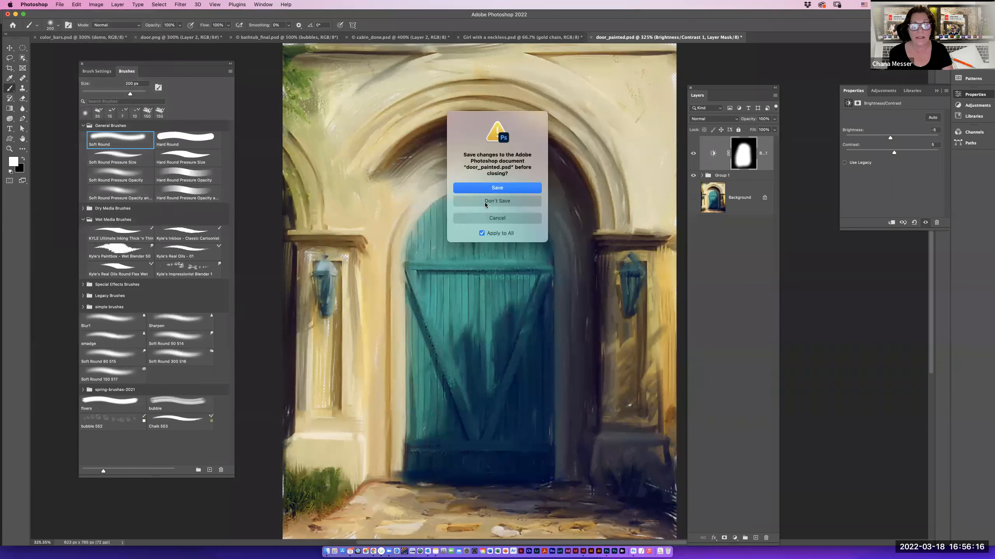
left_click(484, 202)
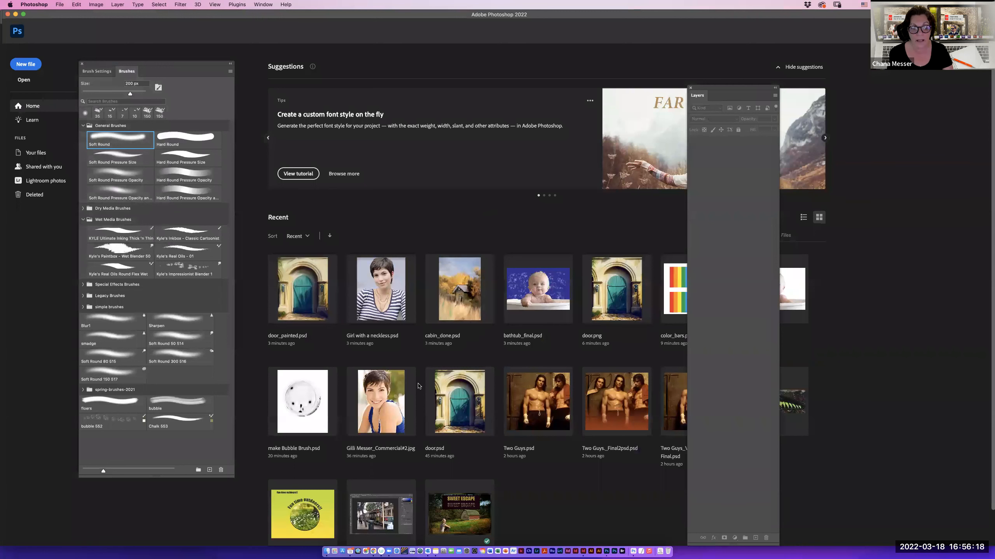